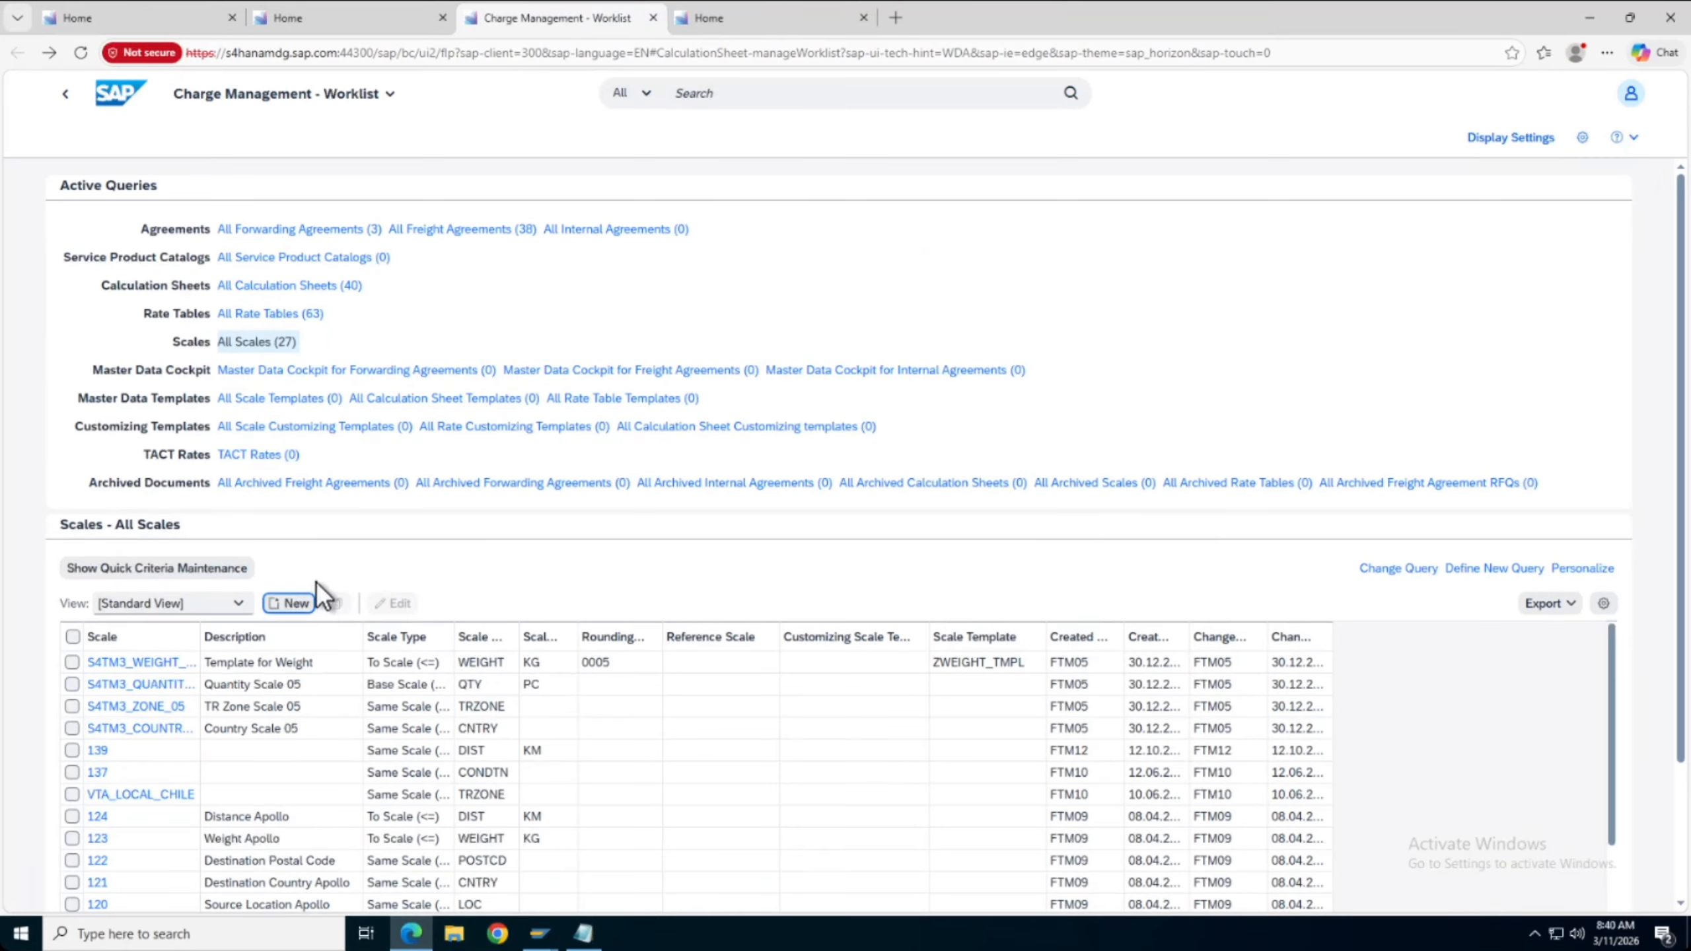
- Create a scale without a template, described as WEIGHT SCALE, with scale base WEIGHT and scale type To Scale (<=)
click(295, 604)
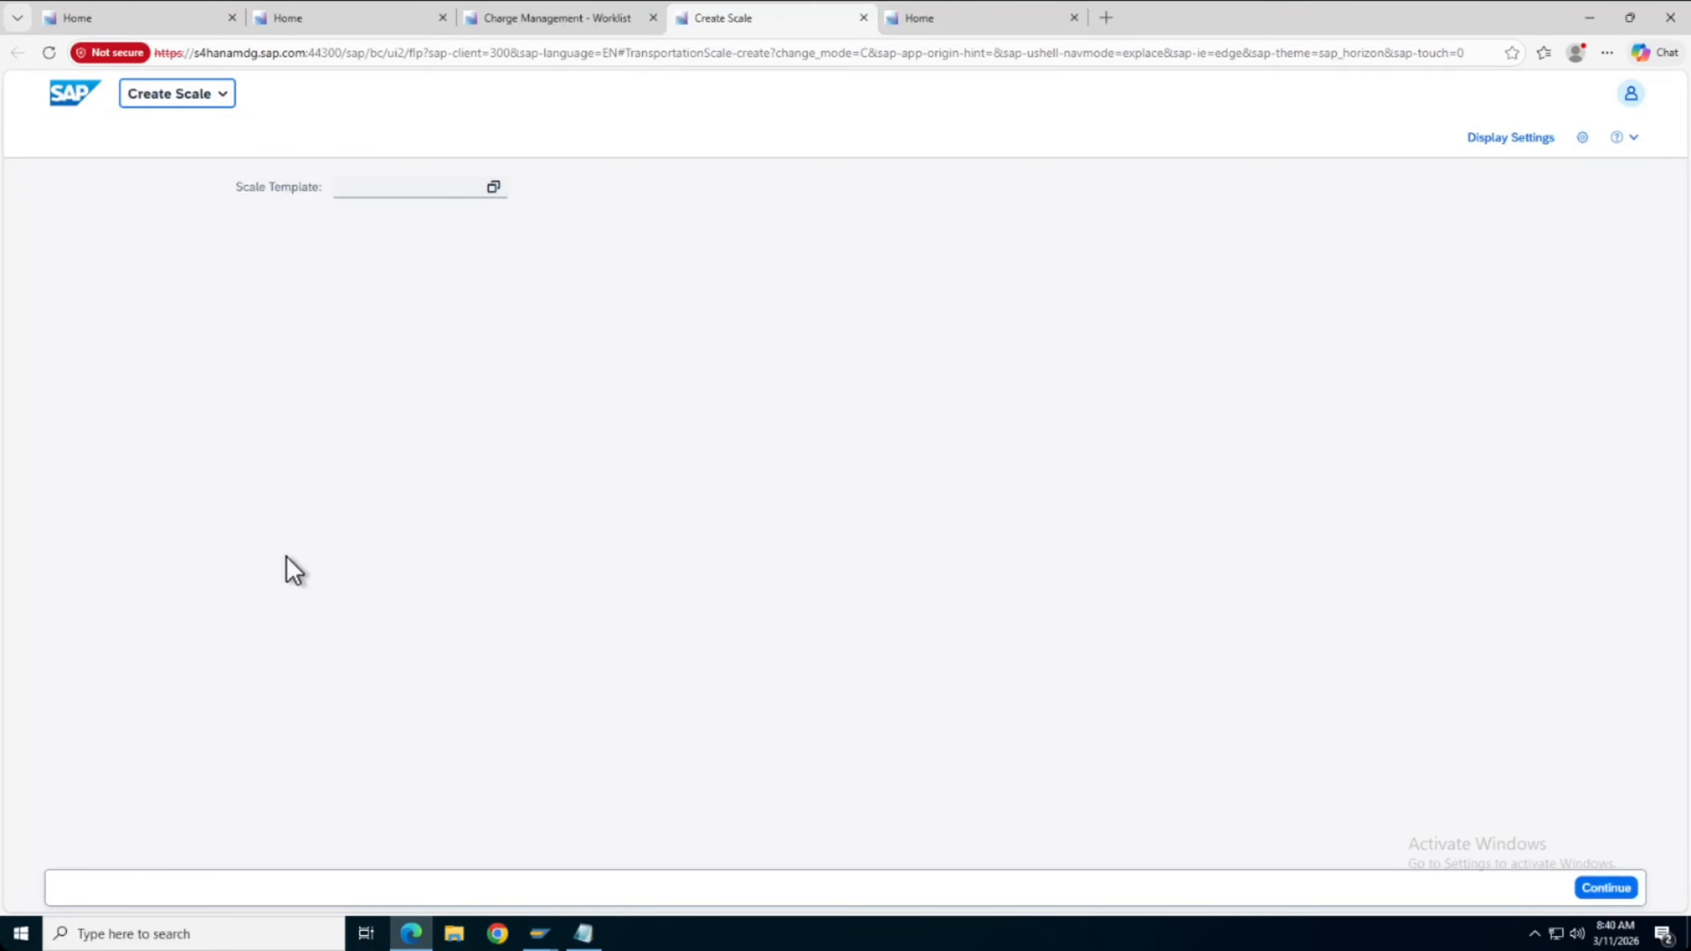
click(1606, 887)
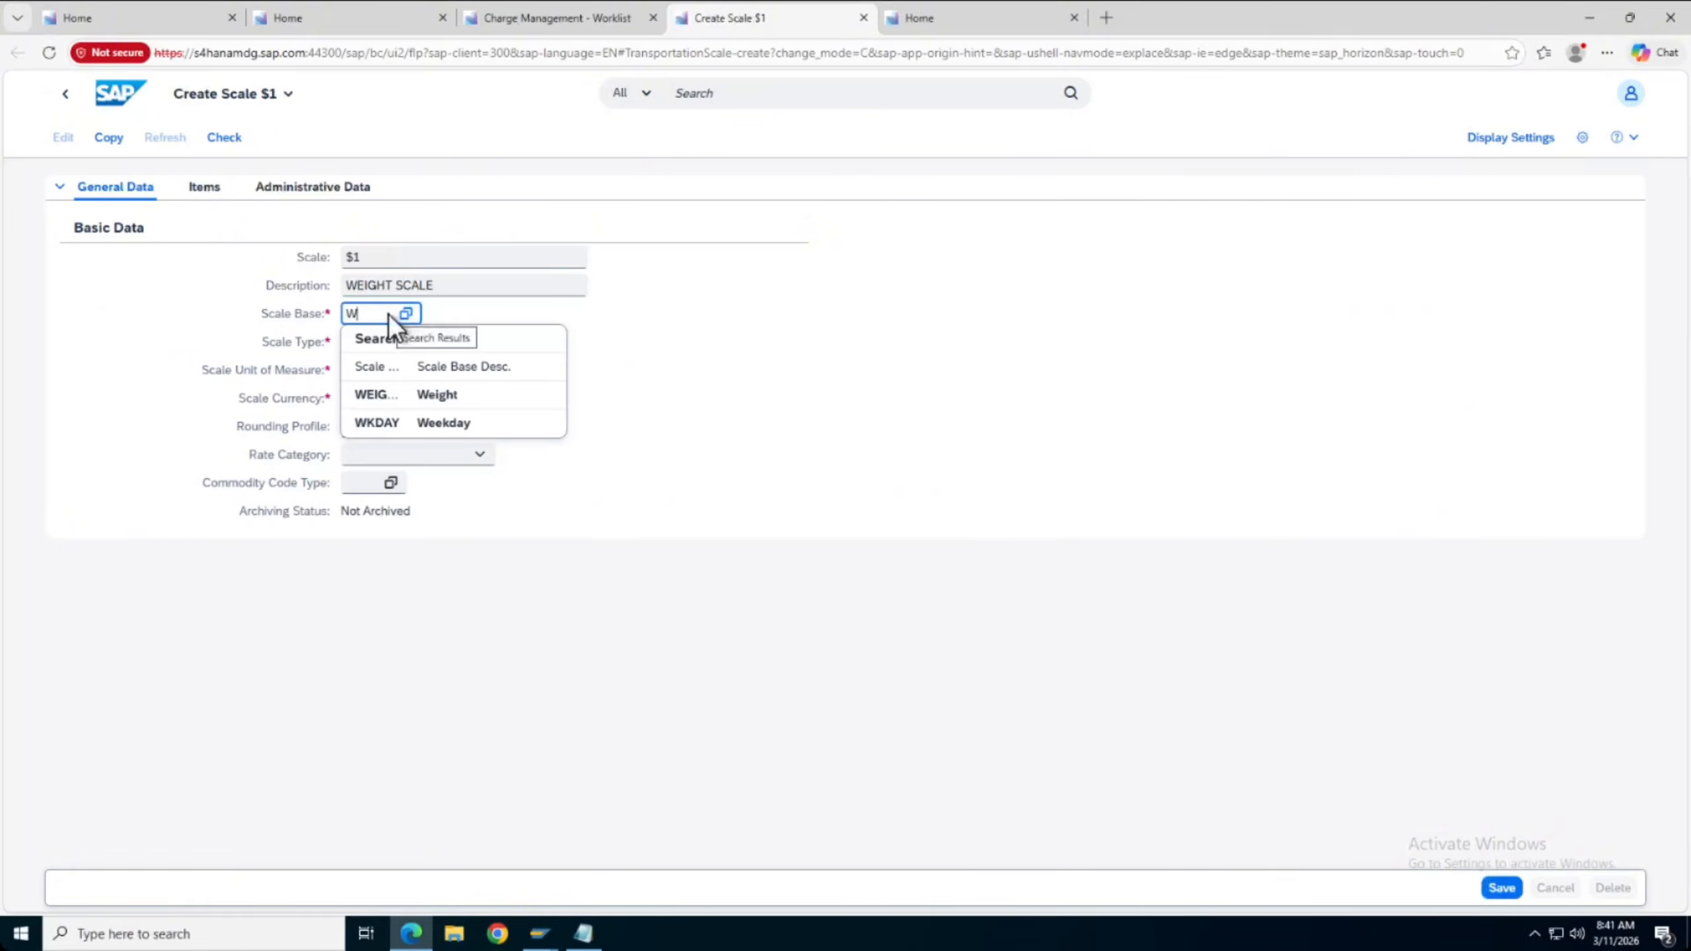
click(383, 393)
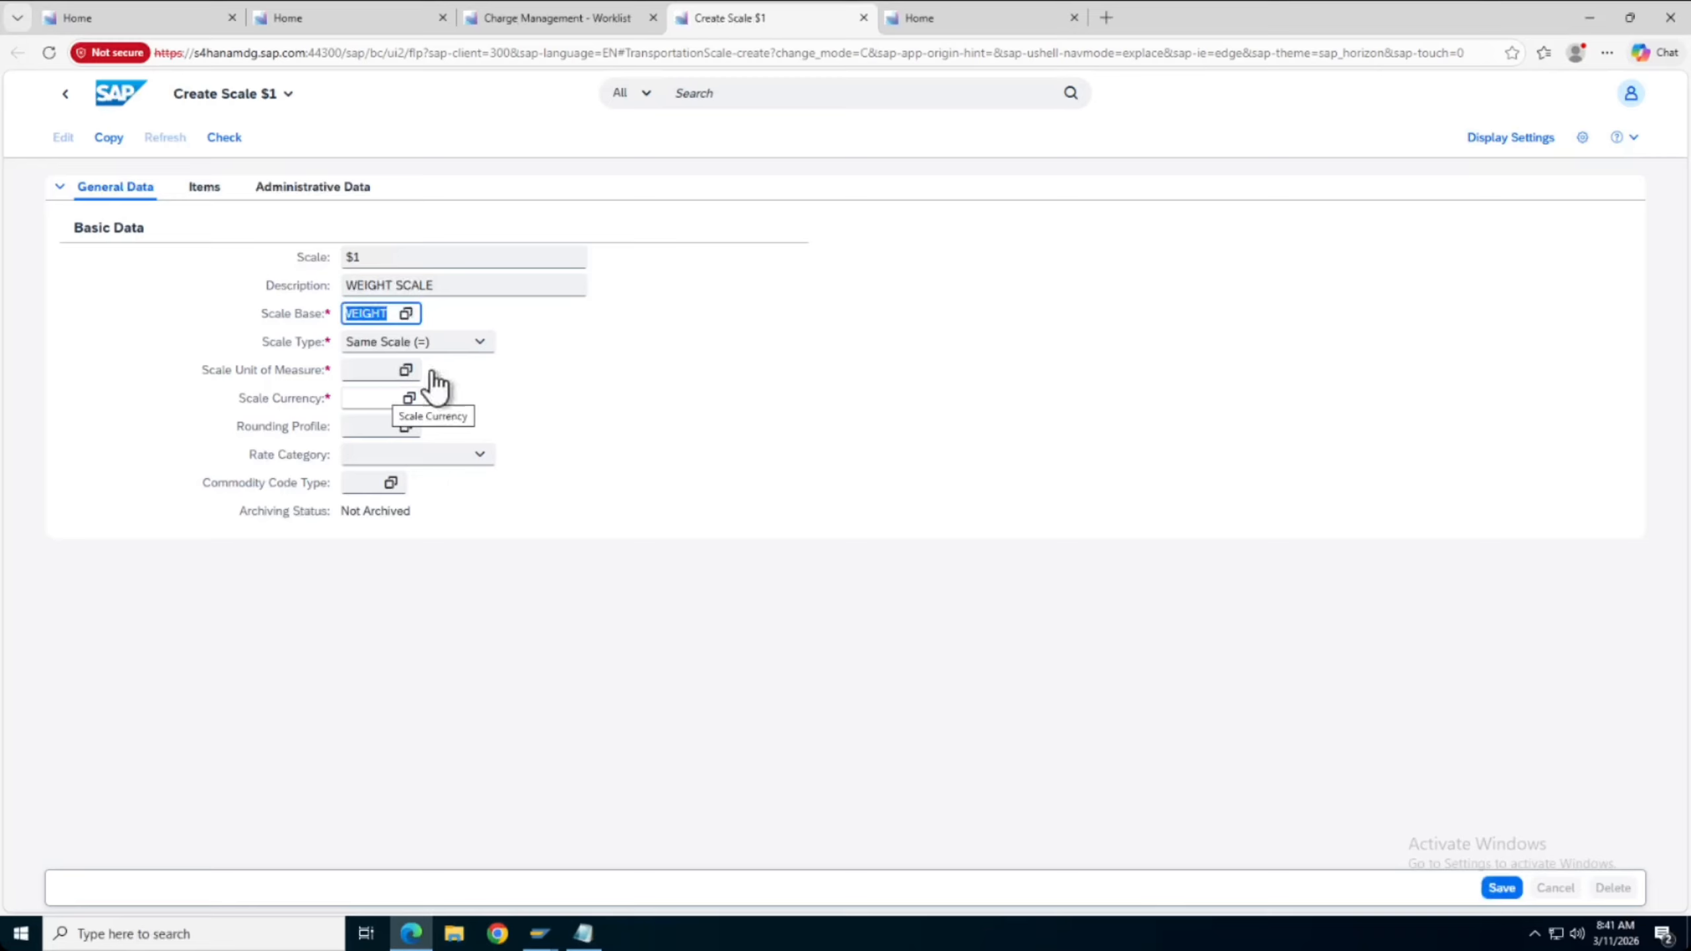
click(479, 344)
click(476, 342)
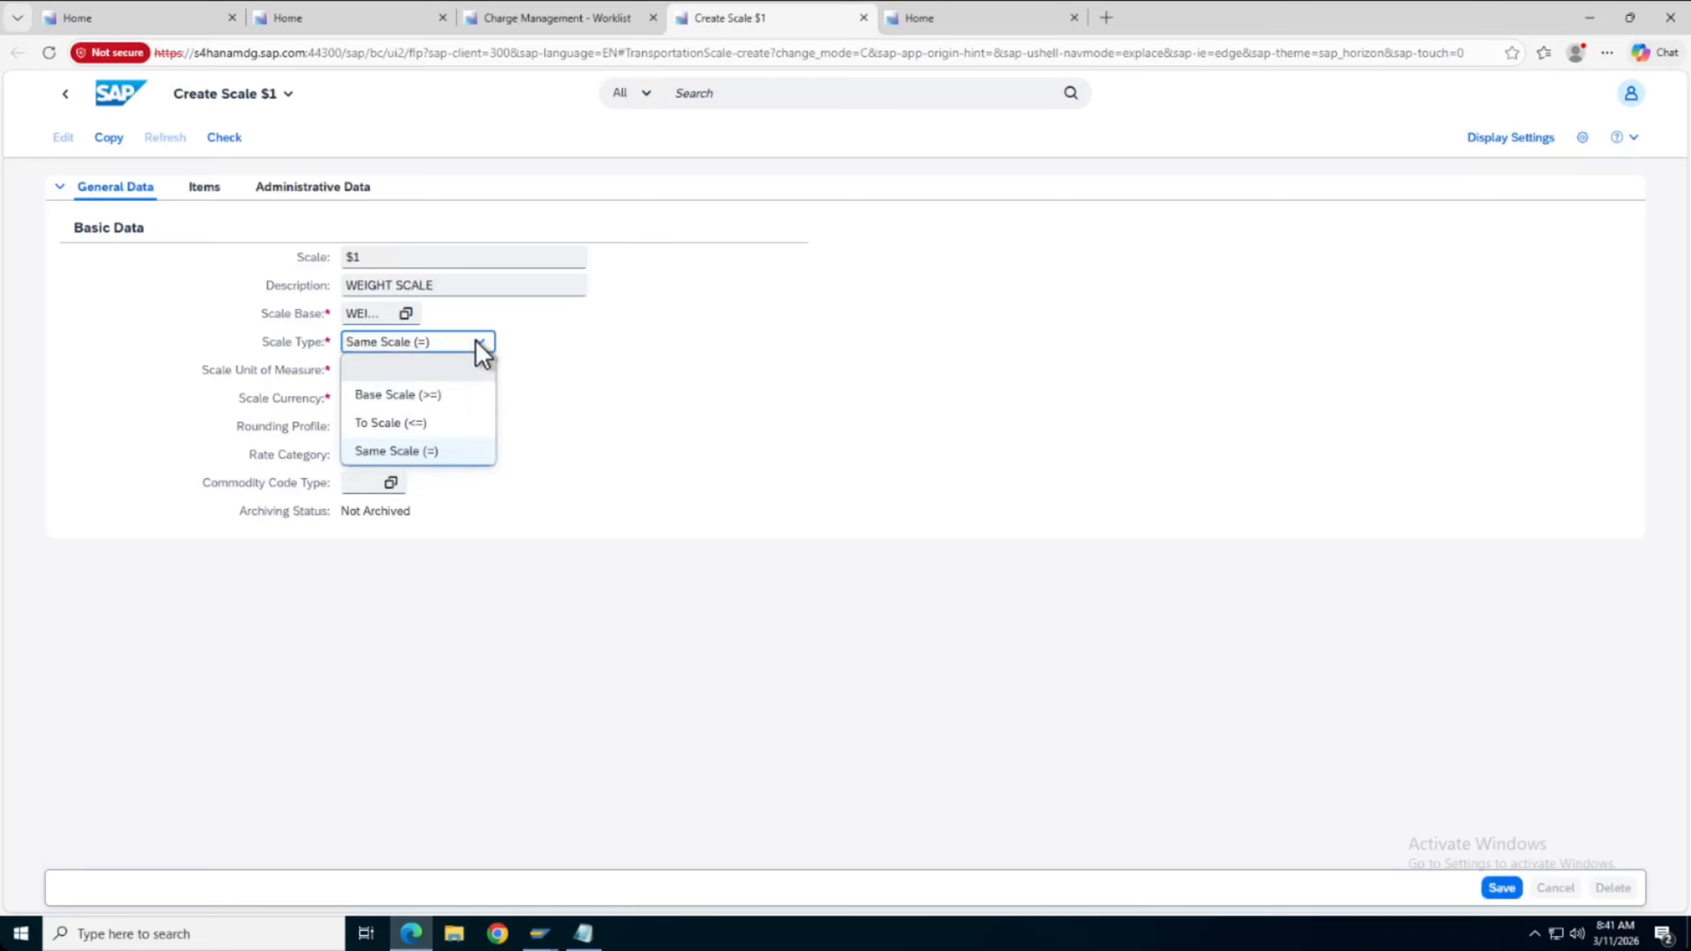
click(375, 423)
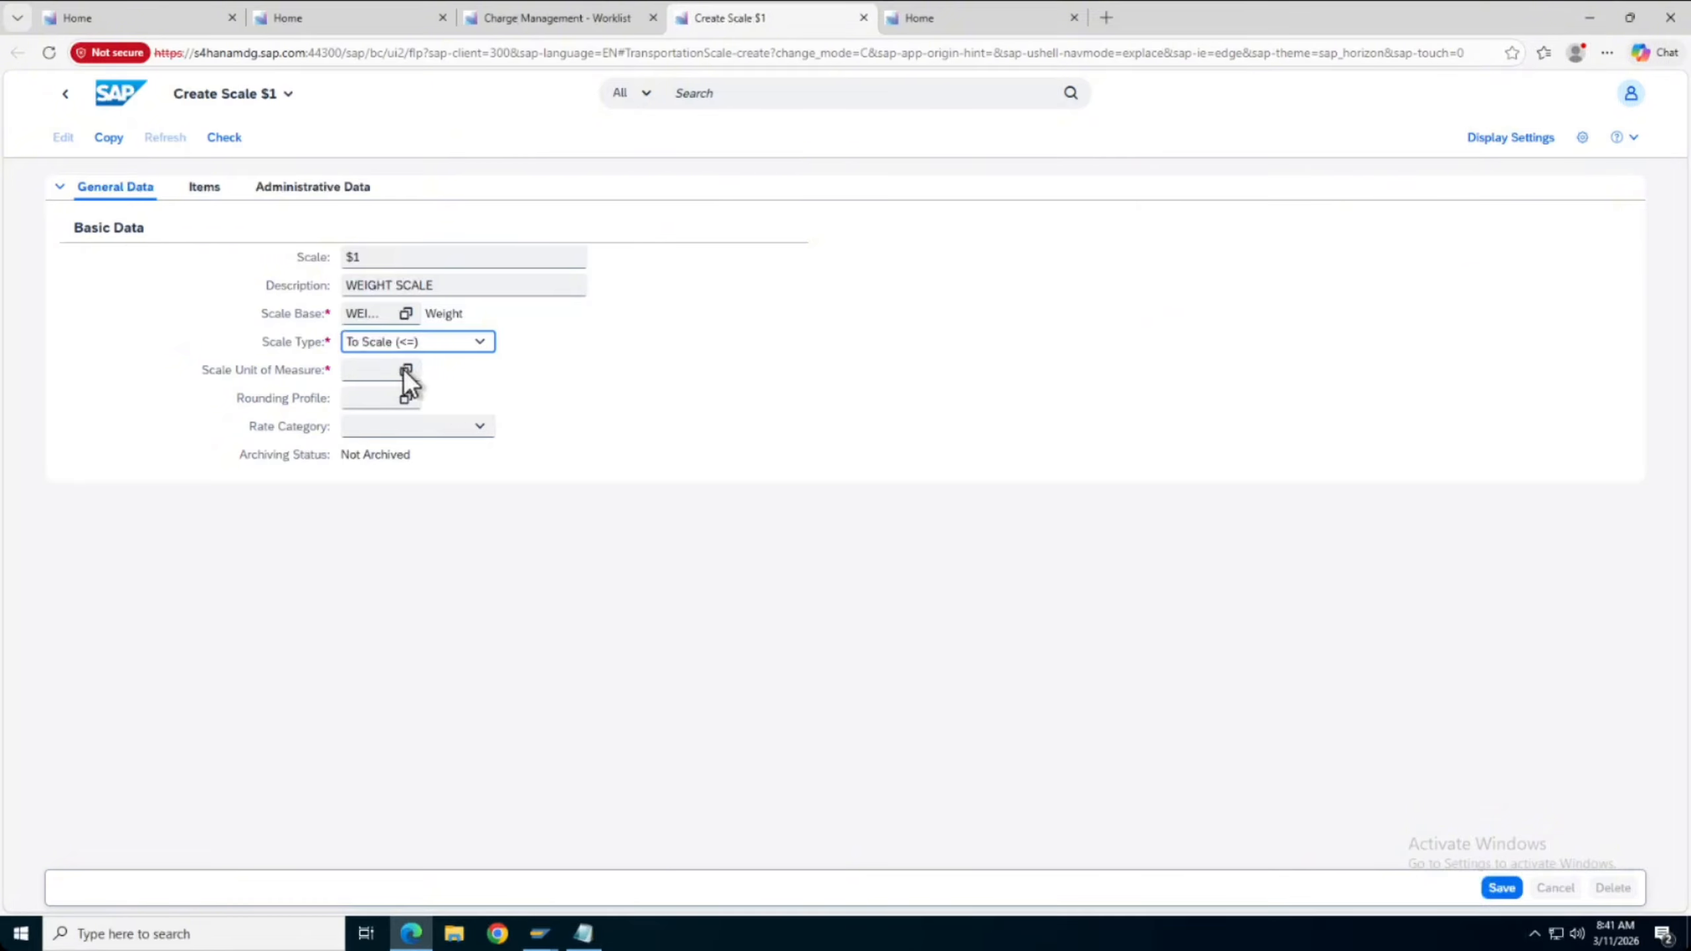
- Set the scale's unit of measure to KG and its rounding profile to 0005, Round Up/Down To 1.00
click(379, 370)
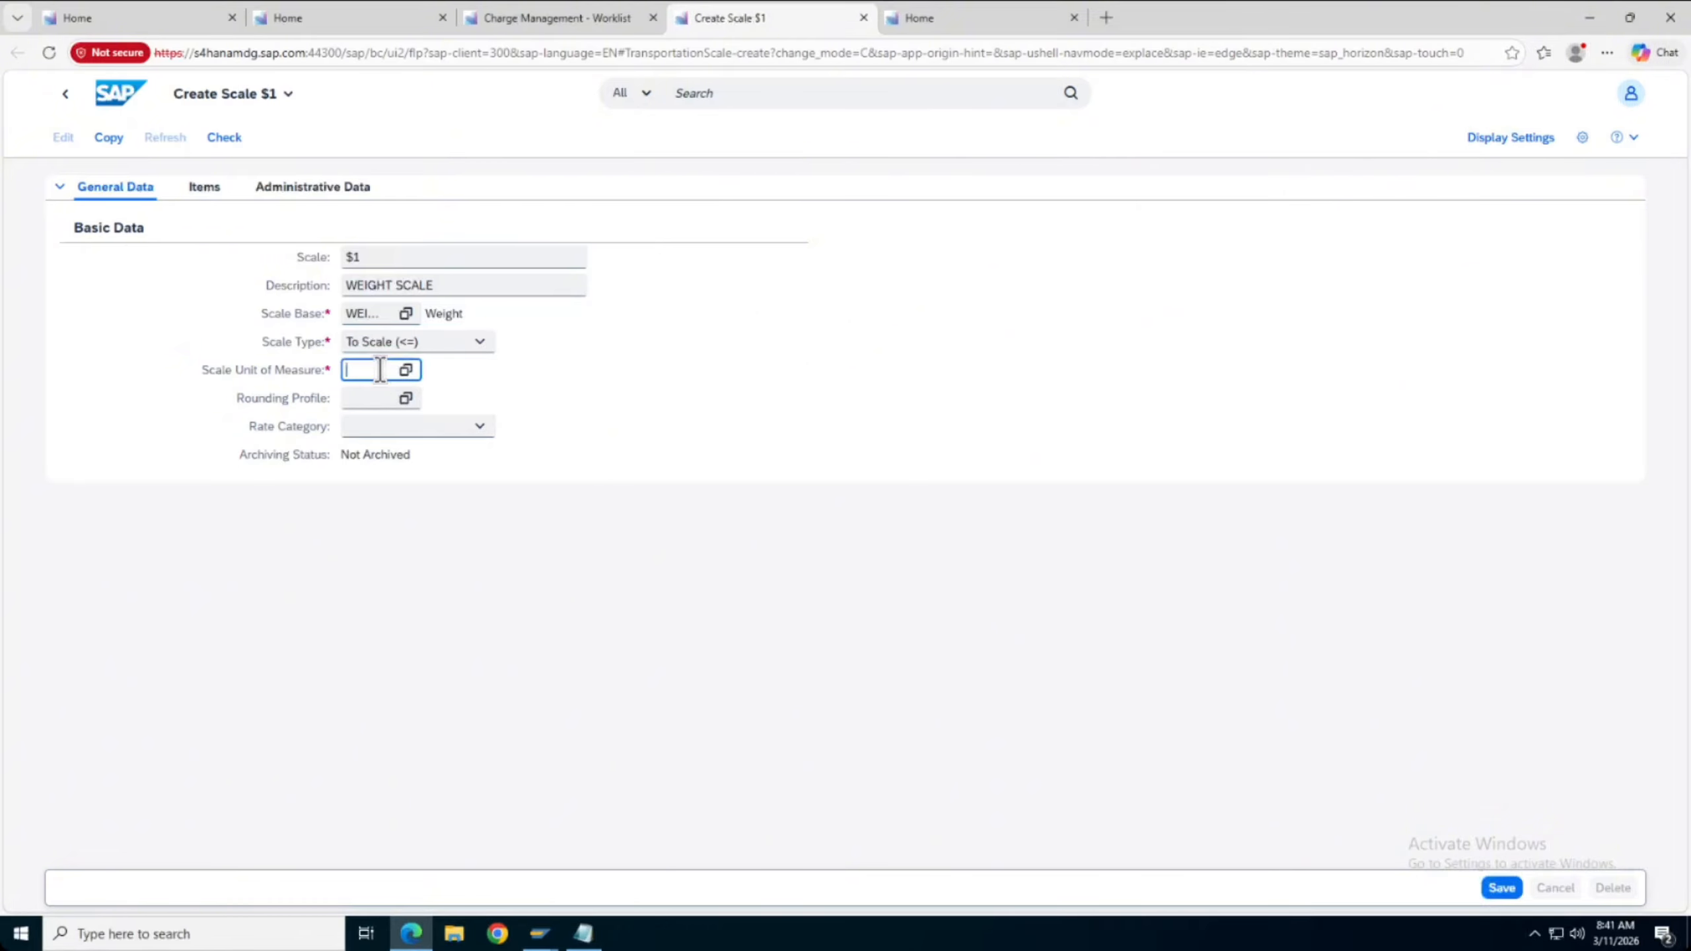
text(KG)
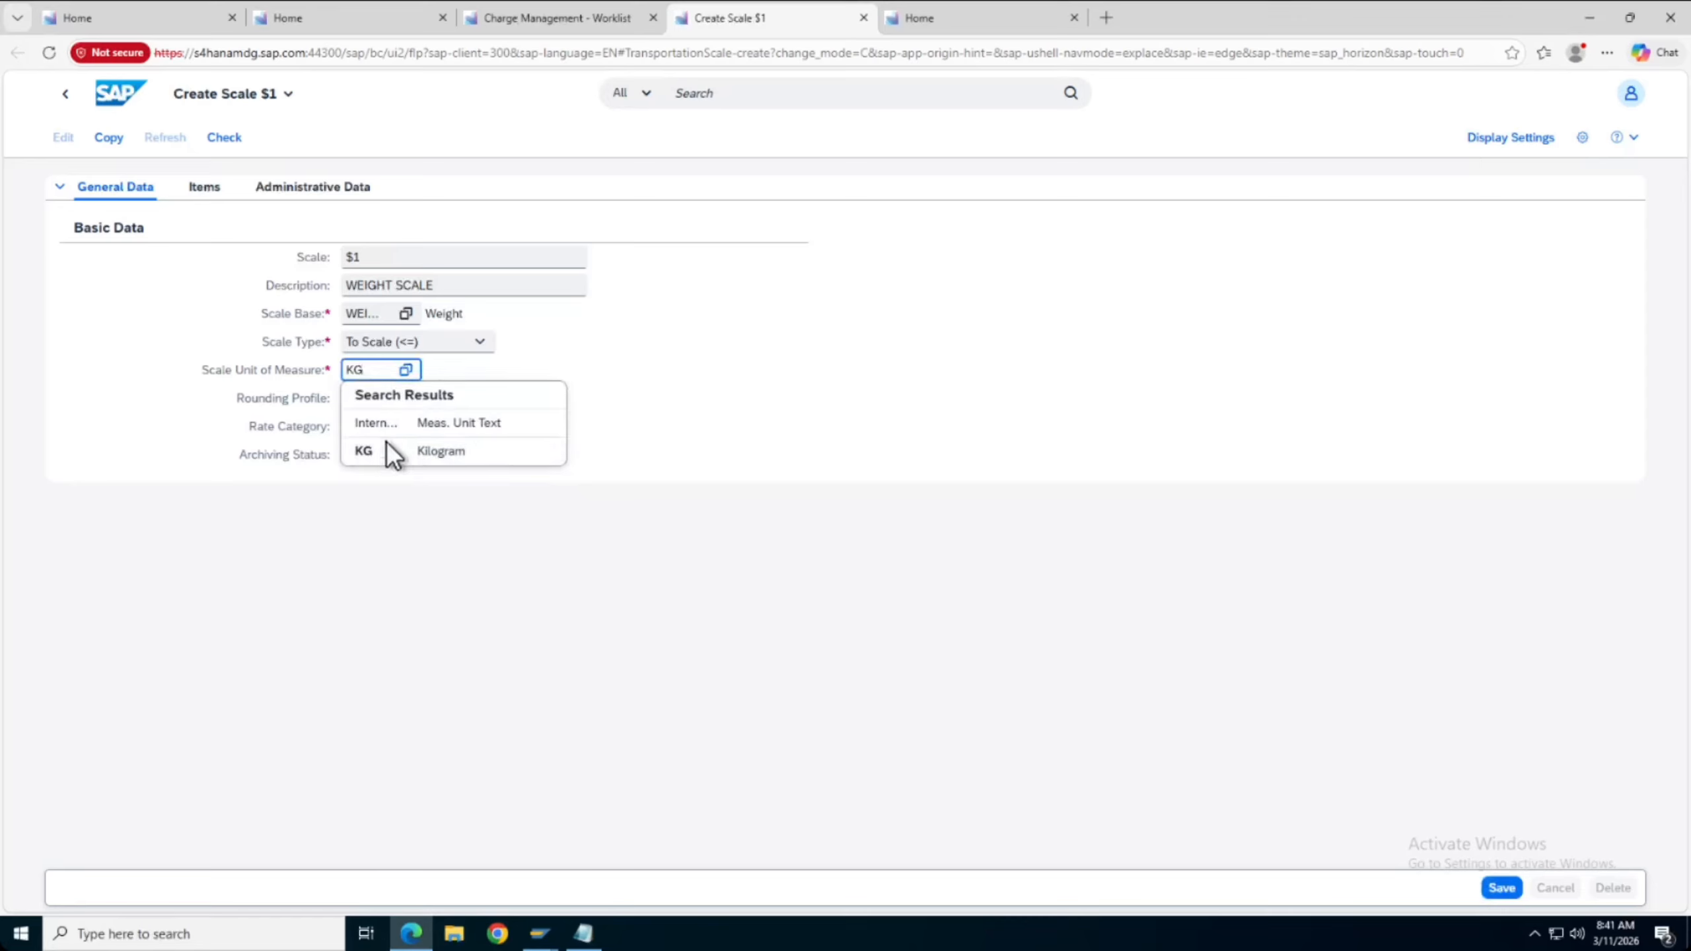
click(385, 452)
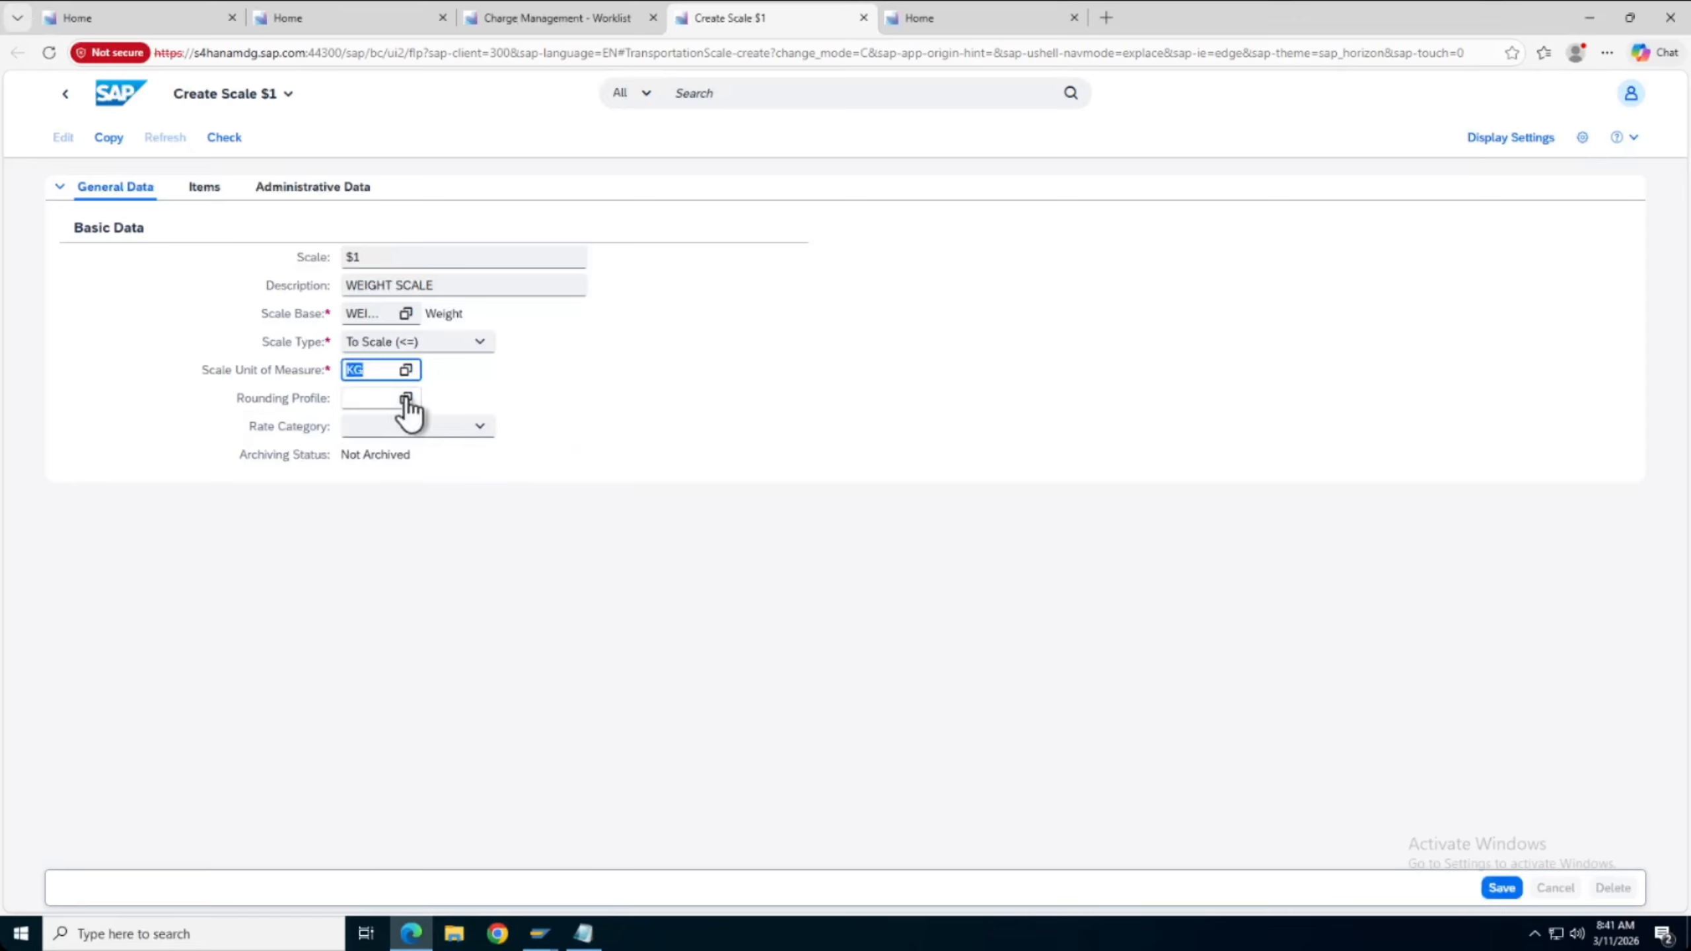
click(406, 398)
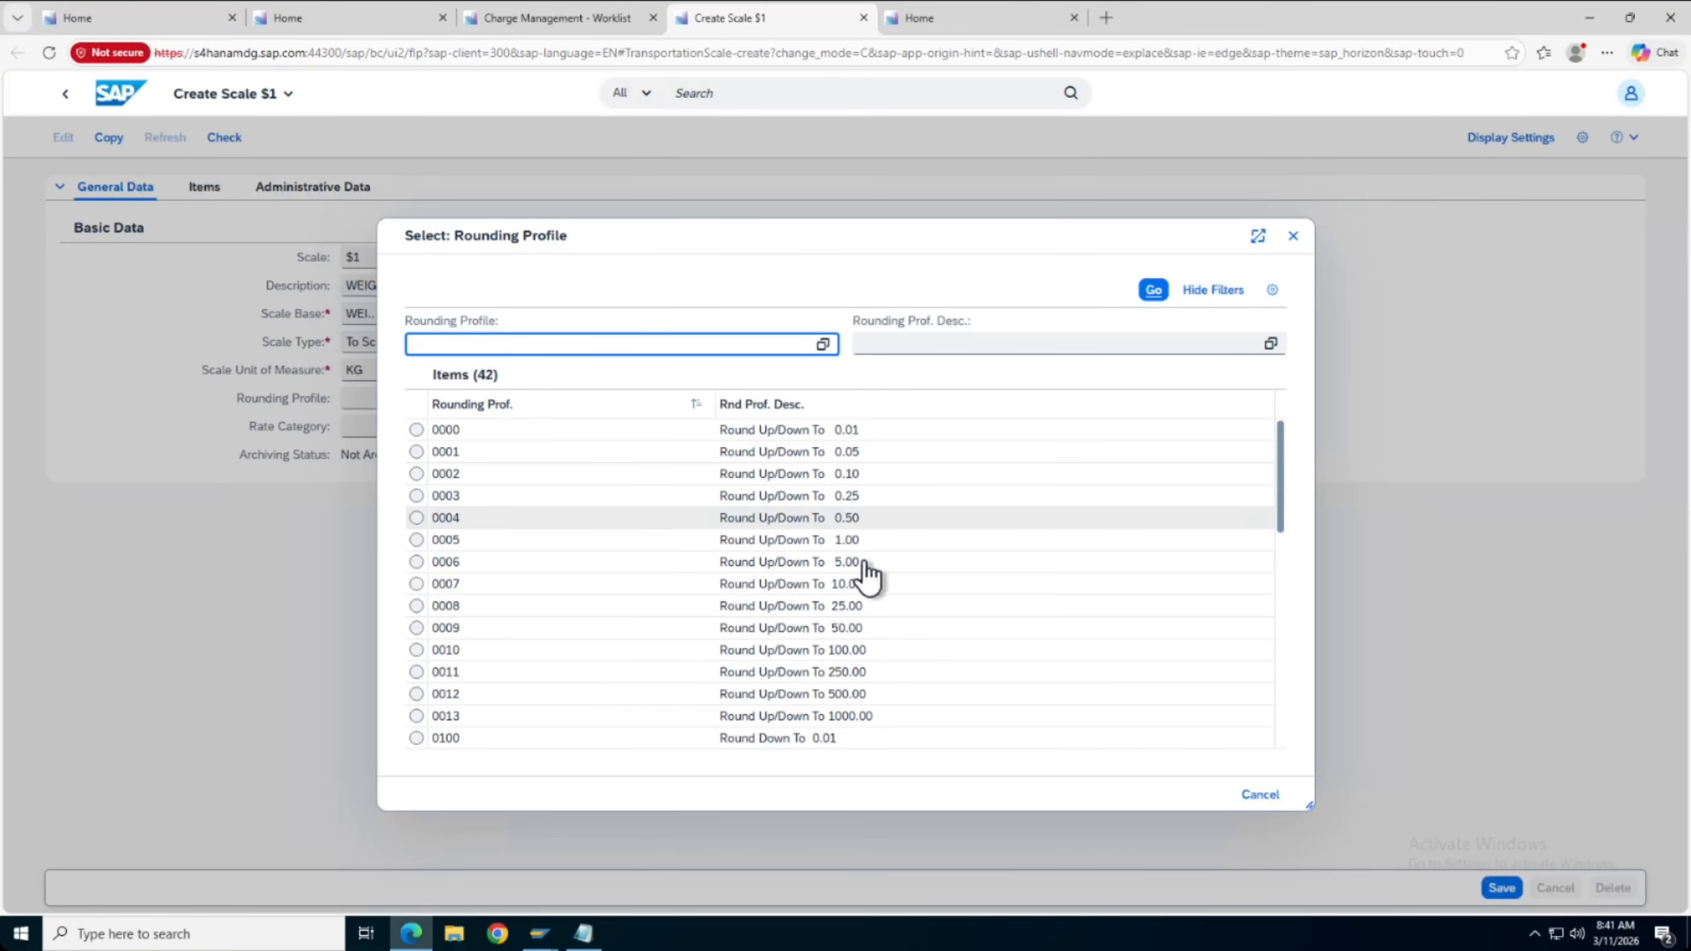
click(416, 540)
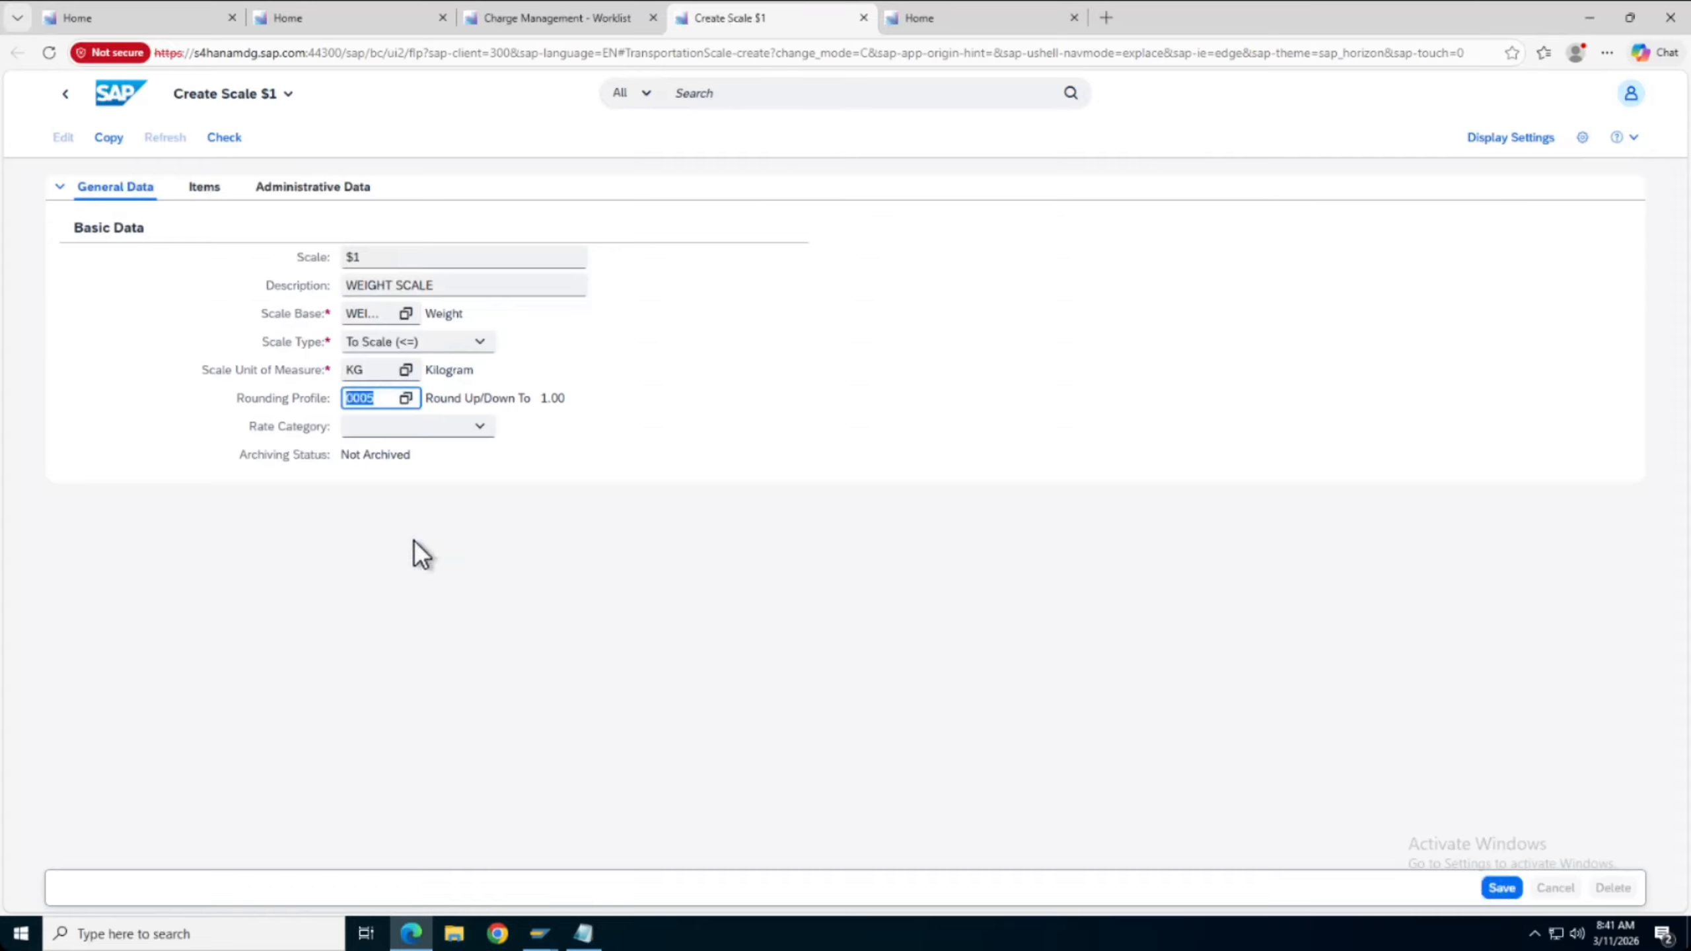
- Add the first two scale items with weight values 100 and 500, both with calculation type Relative
click(212, 187)
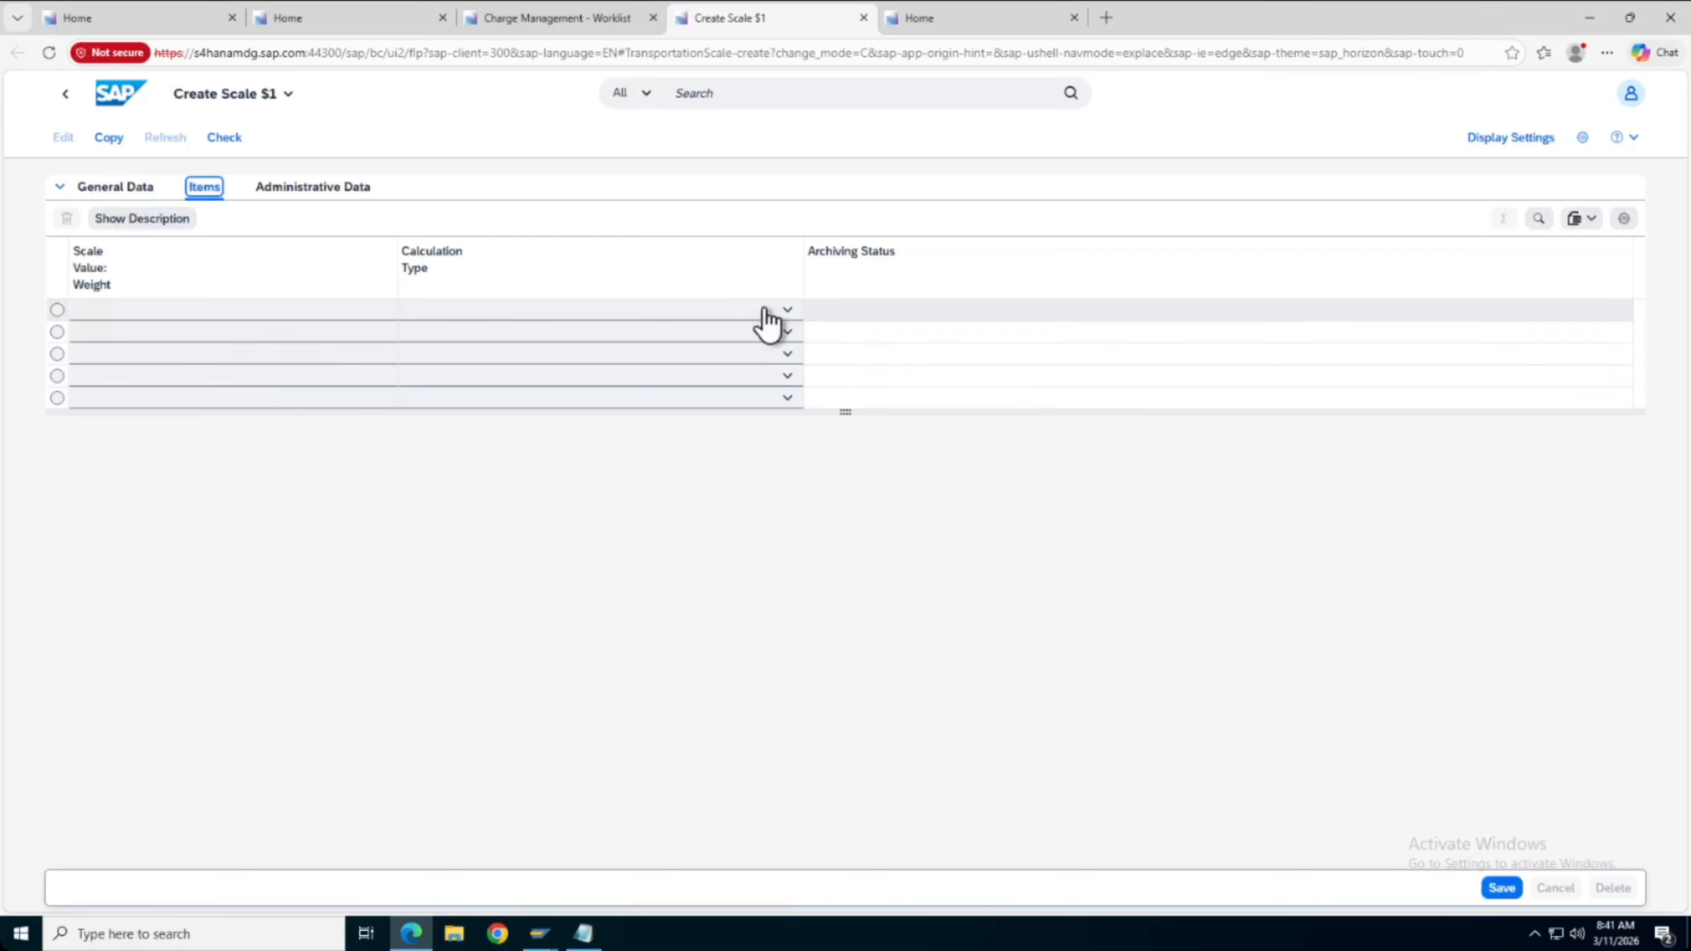
click(753, 311)
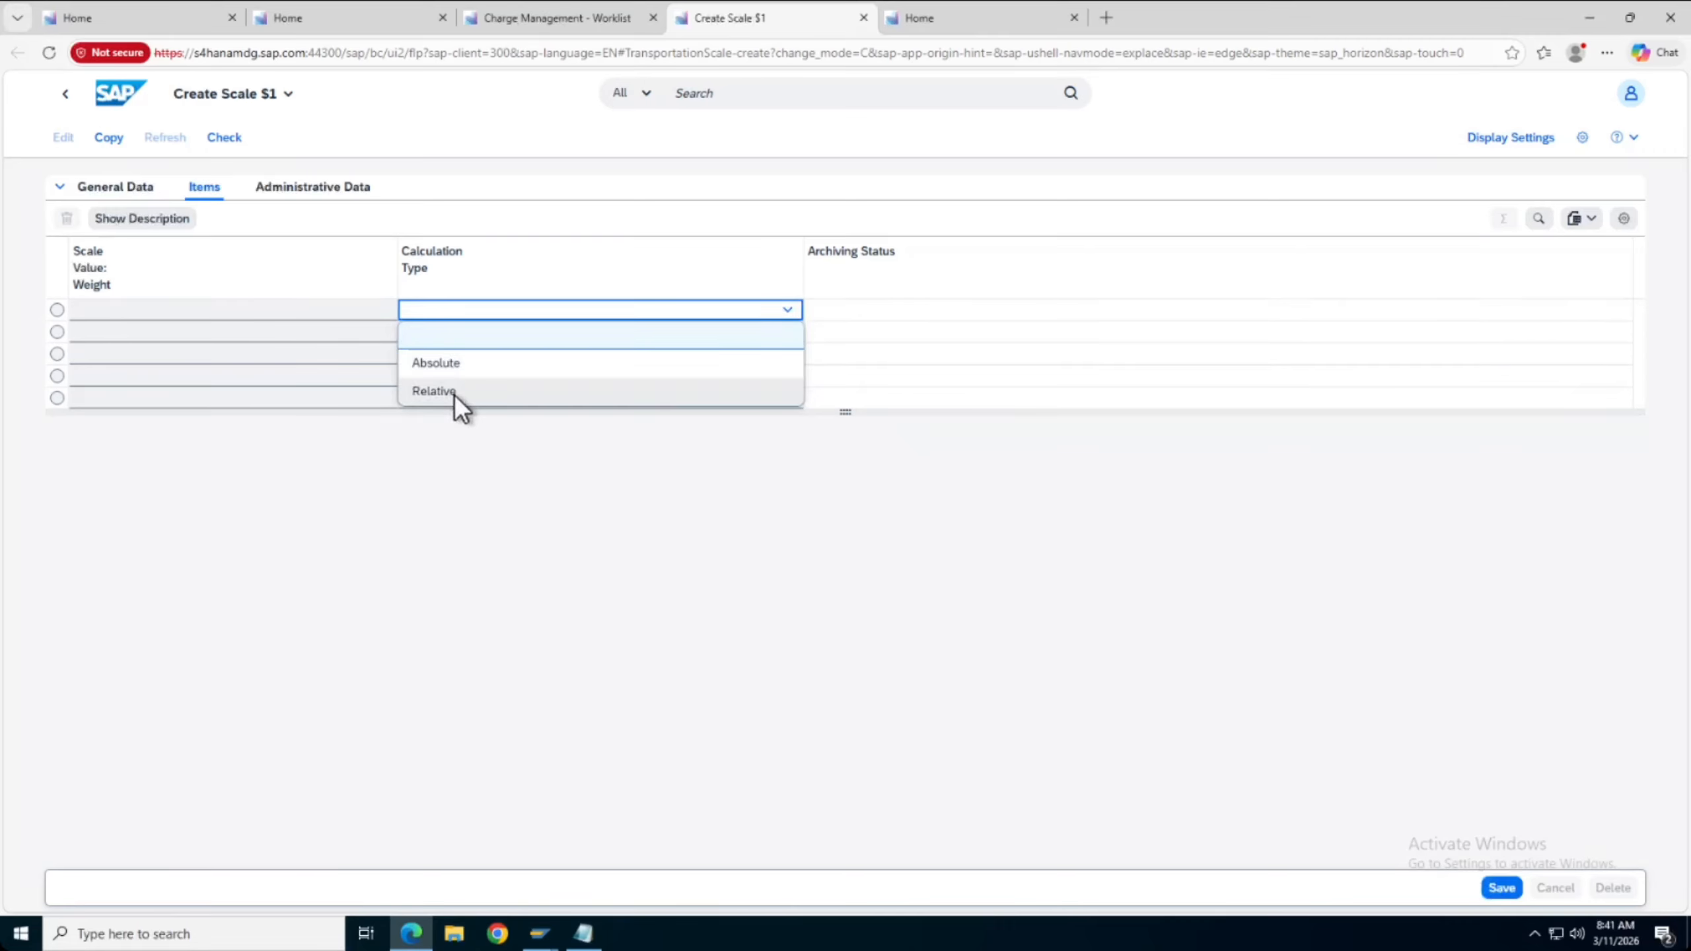
click(452, 392)
click(362, 313)
text(100)
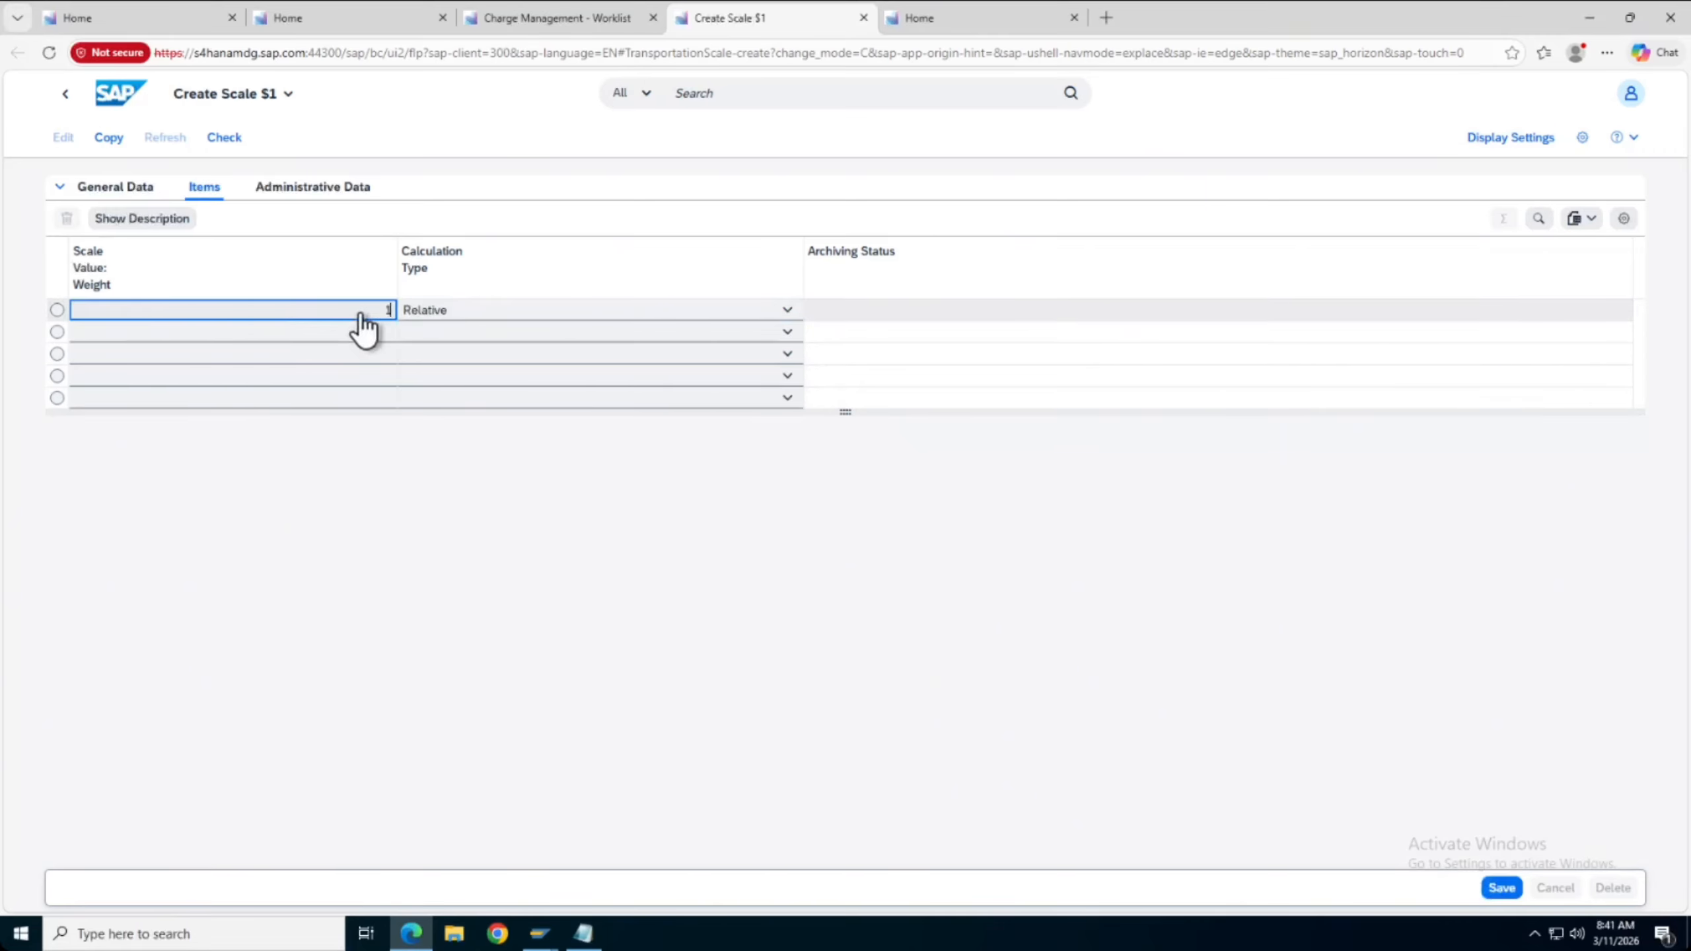
click(406, 331)
click(476, 411)
click(378, 335)
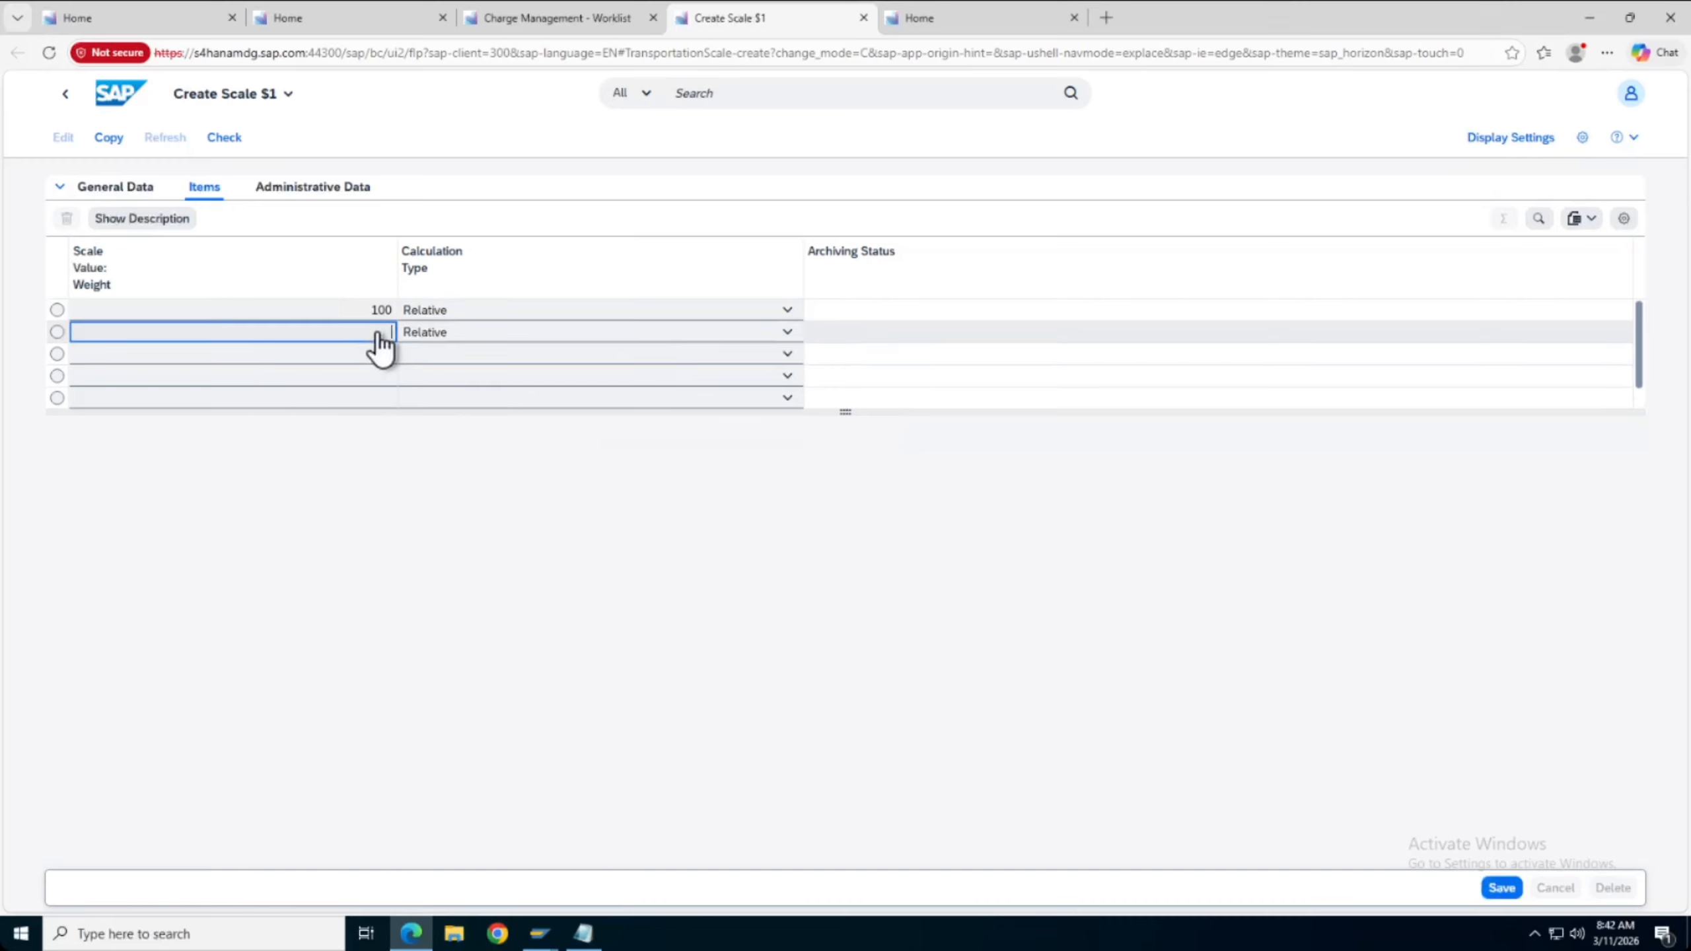
text(500)
- Add two more scale items with weight values 1000 and 2500, both with calculation type Relative
click(452, 353)
click(459, 434)
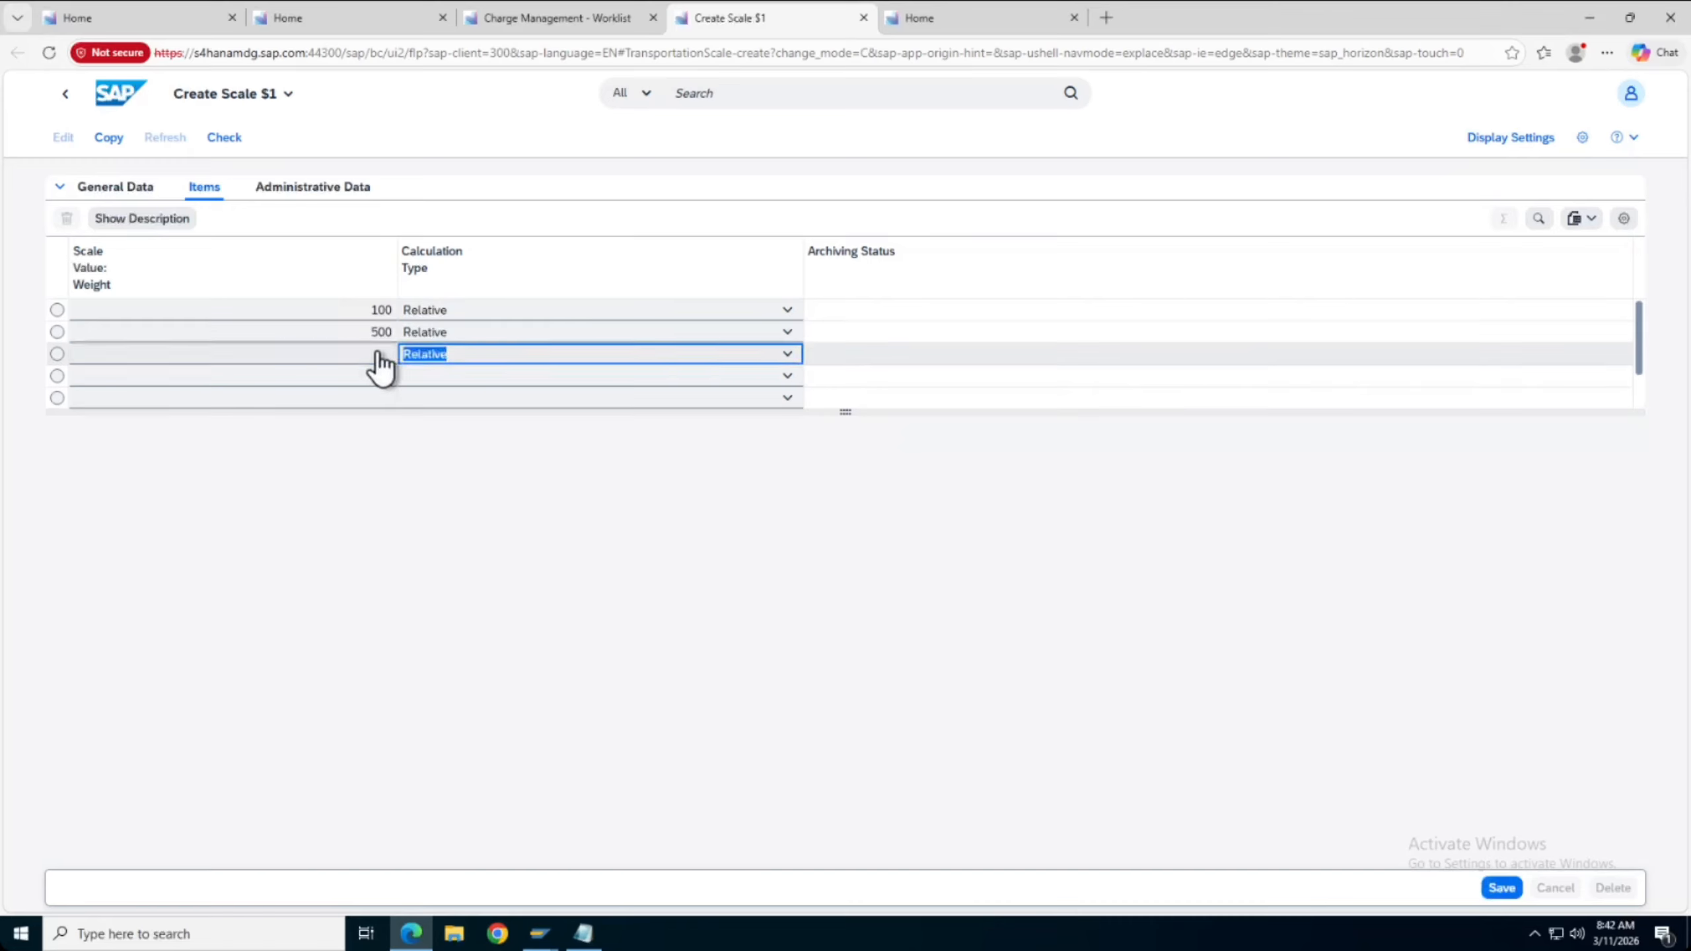
click(381, 355)
text(1000)
click(469, 377)
click(468, 457)
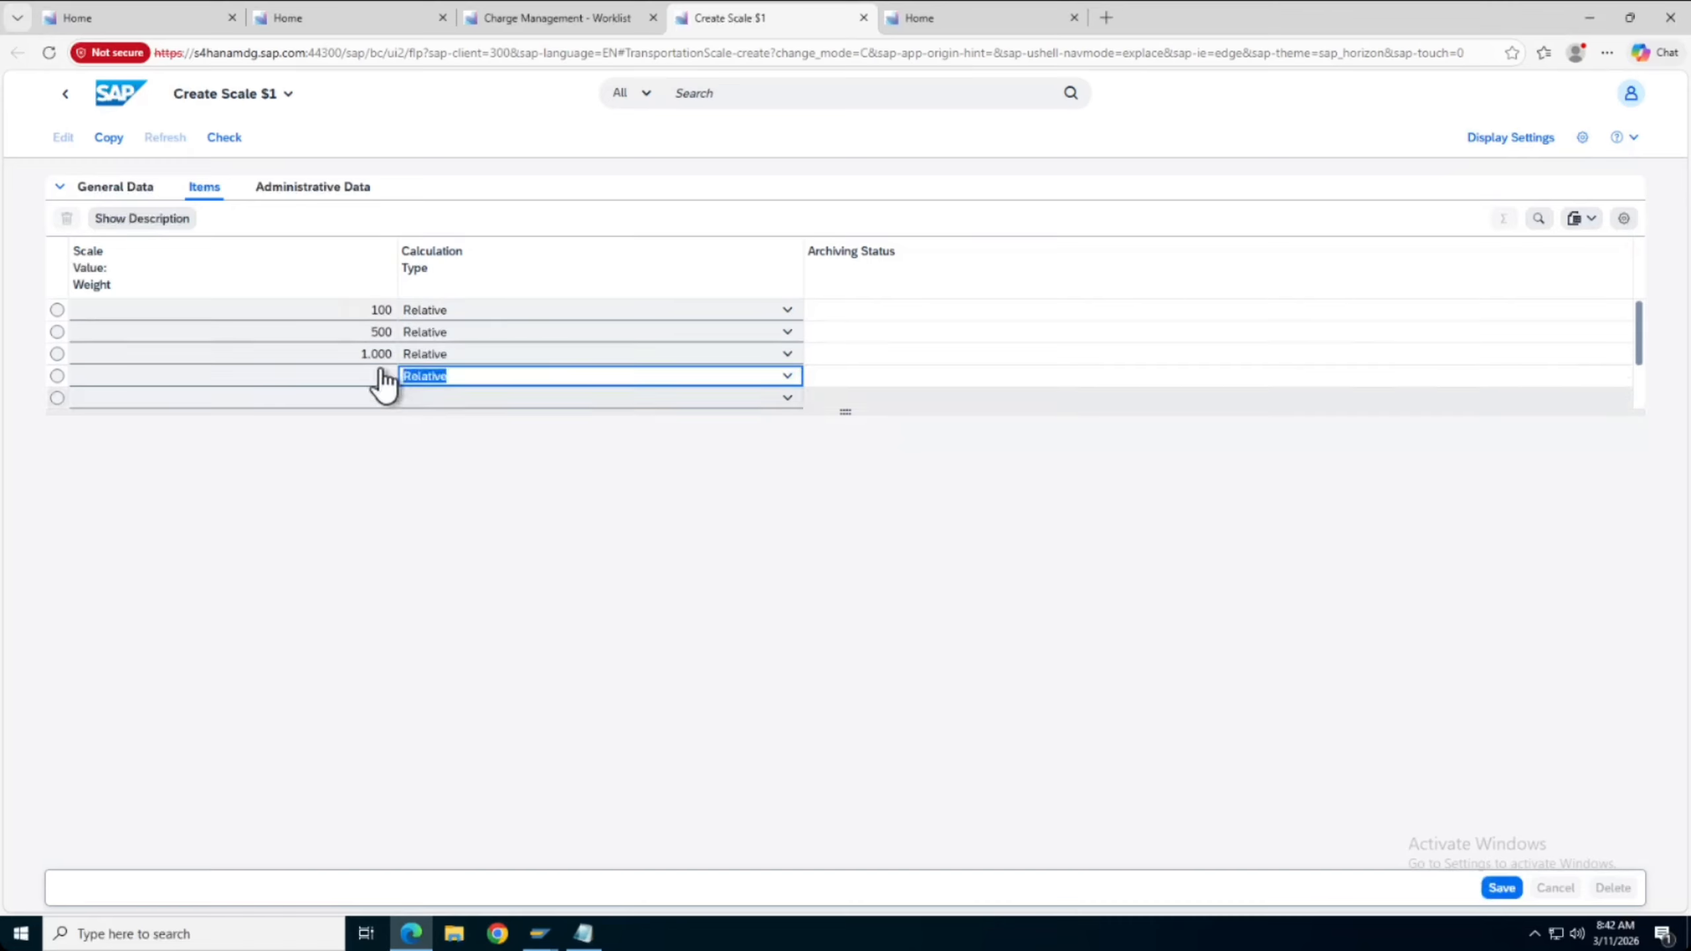
click(382, 377)
text(2500)
- Add scale items with weight values 10000 and 25000, both with calculation type Relative
click(463, 398)
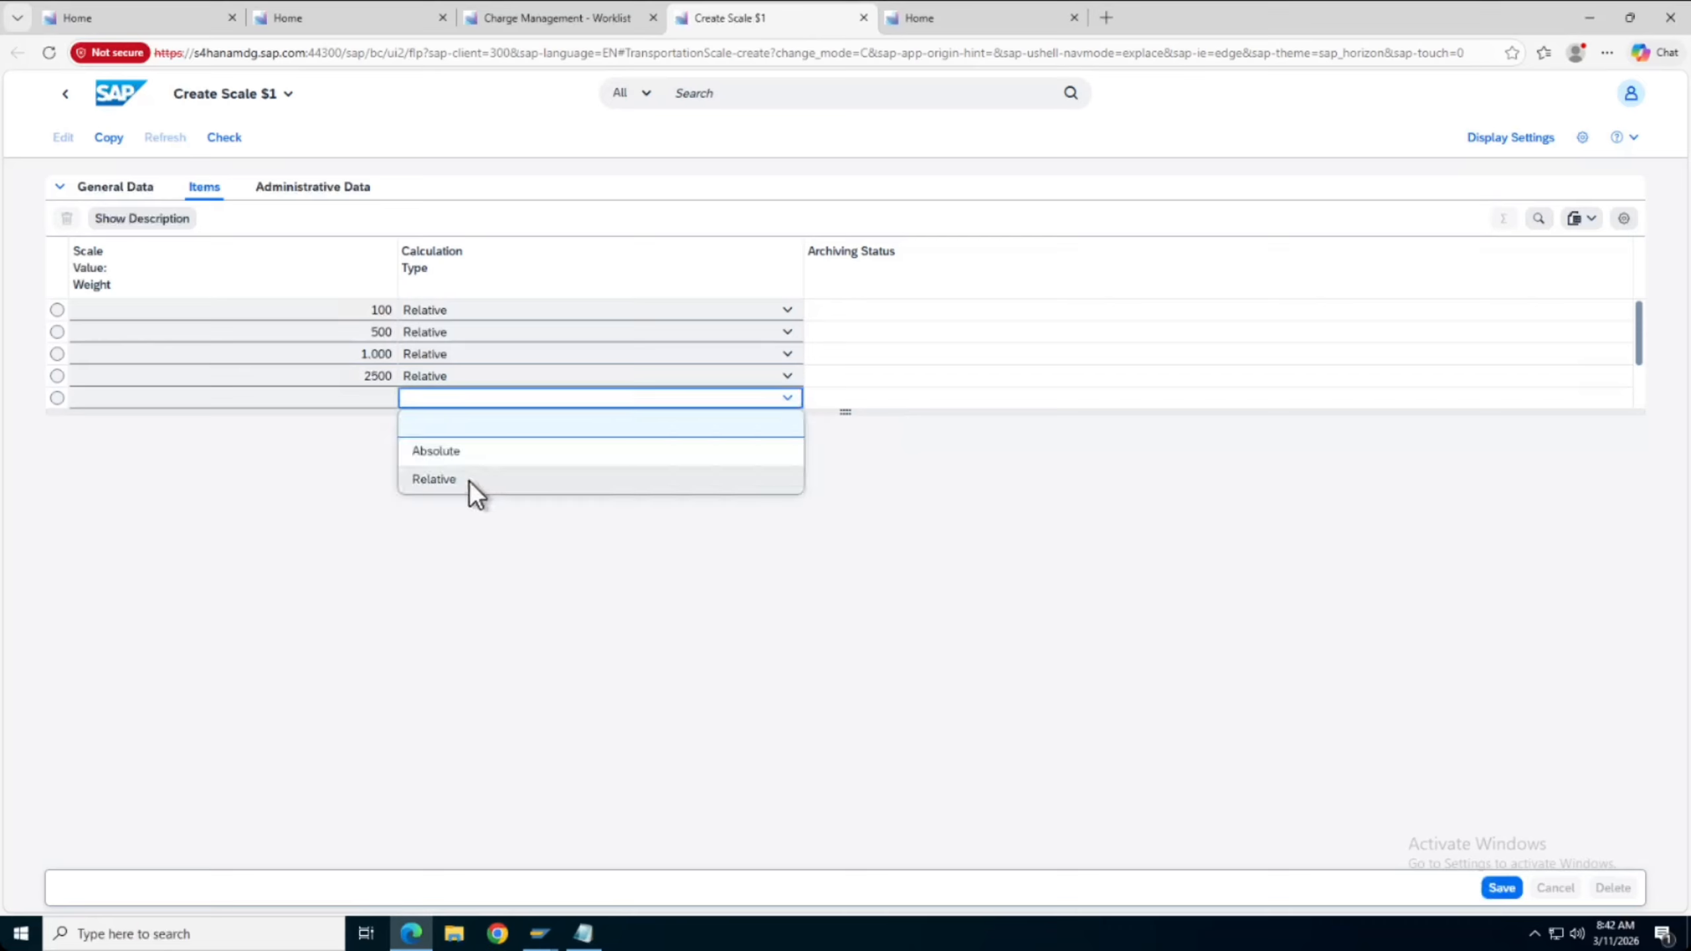
click(475, 479)
click(364, 398)
text(10000)
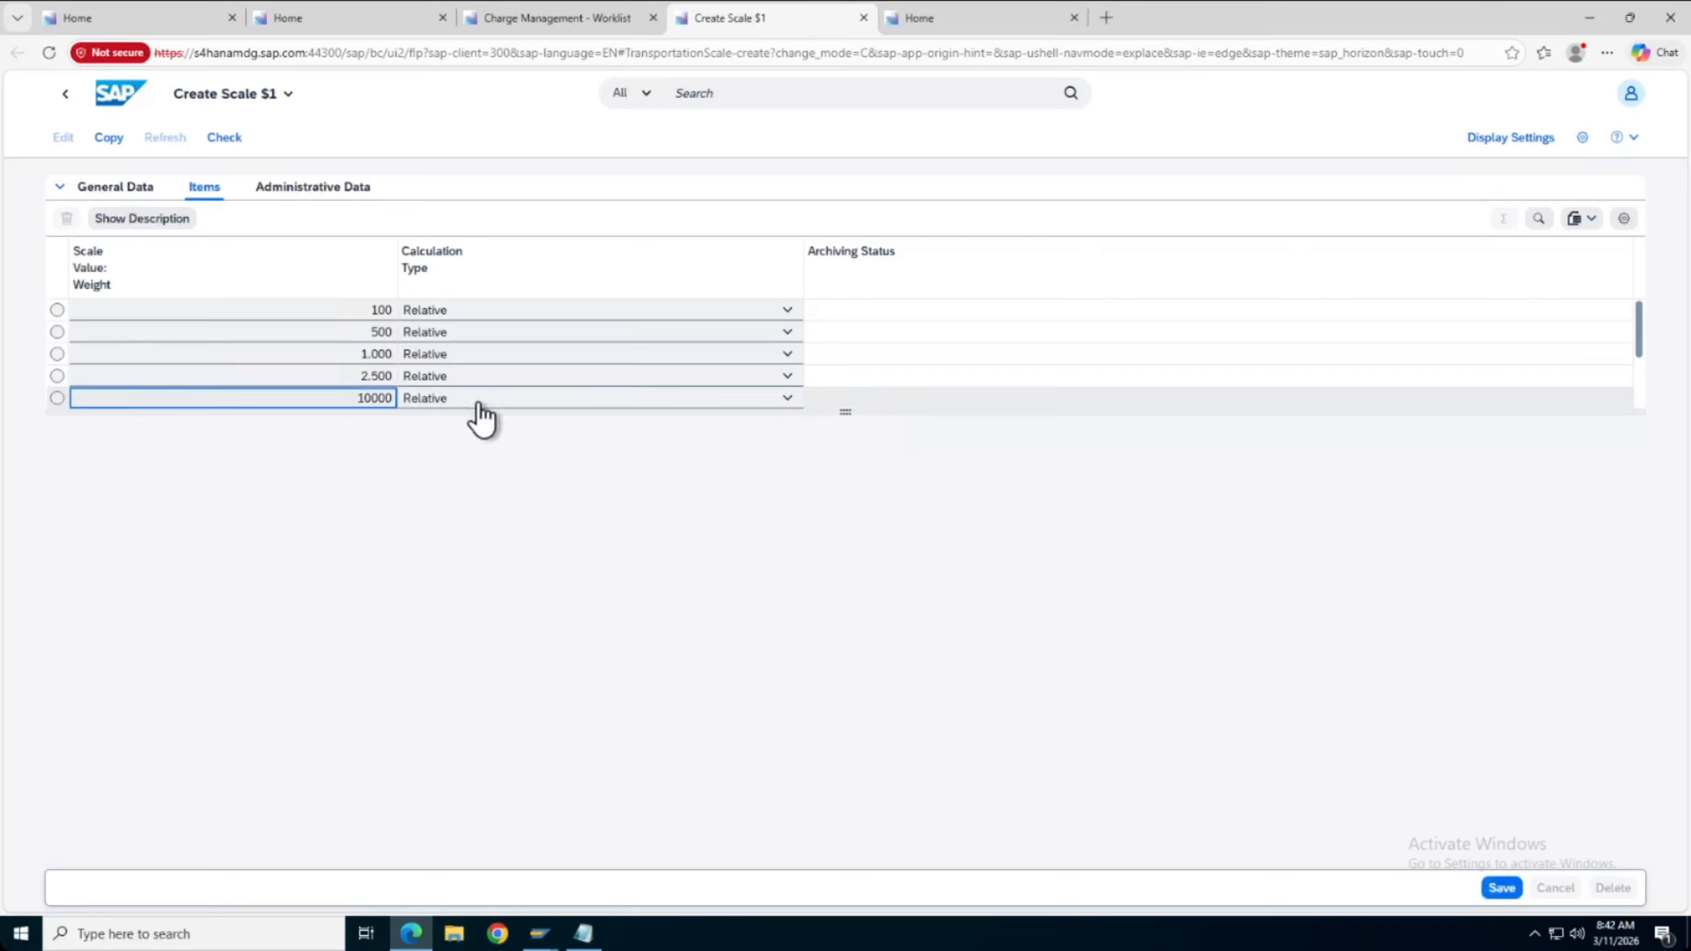
scroll(1624, 368, down, 1)
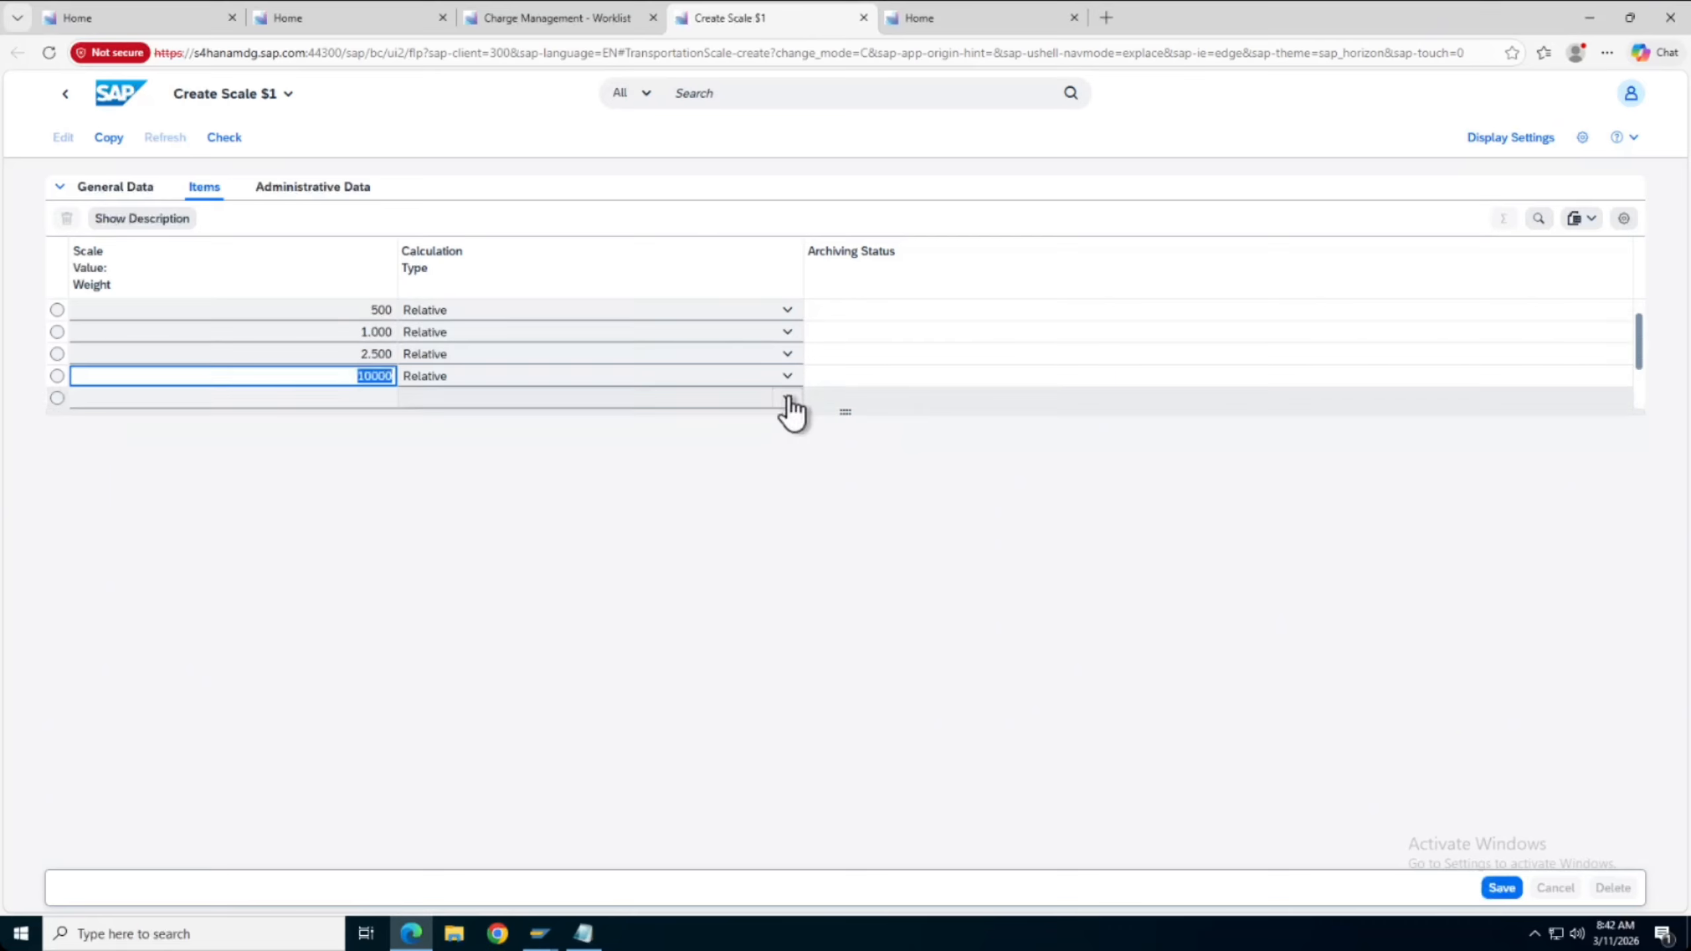
click(787, 398)
click(519, 490)
click(363, 399)
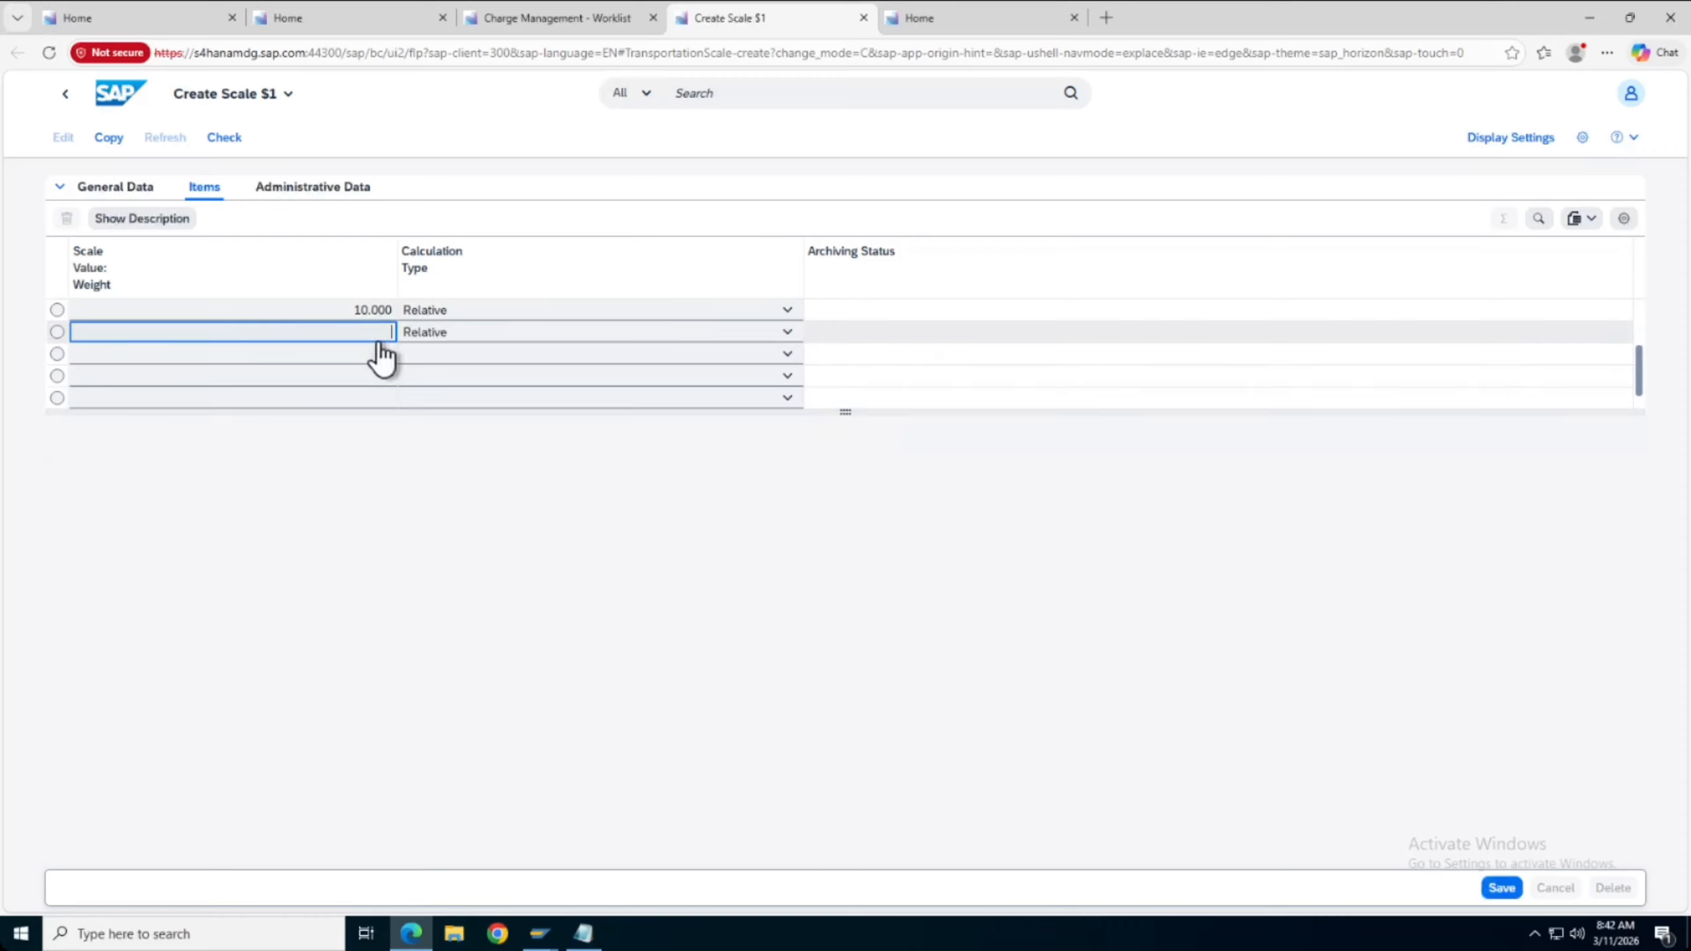
text(25000)
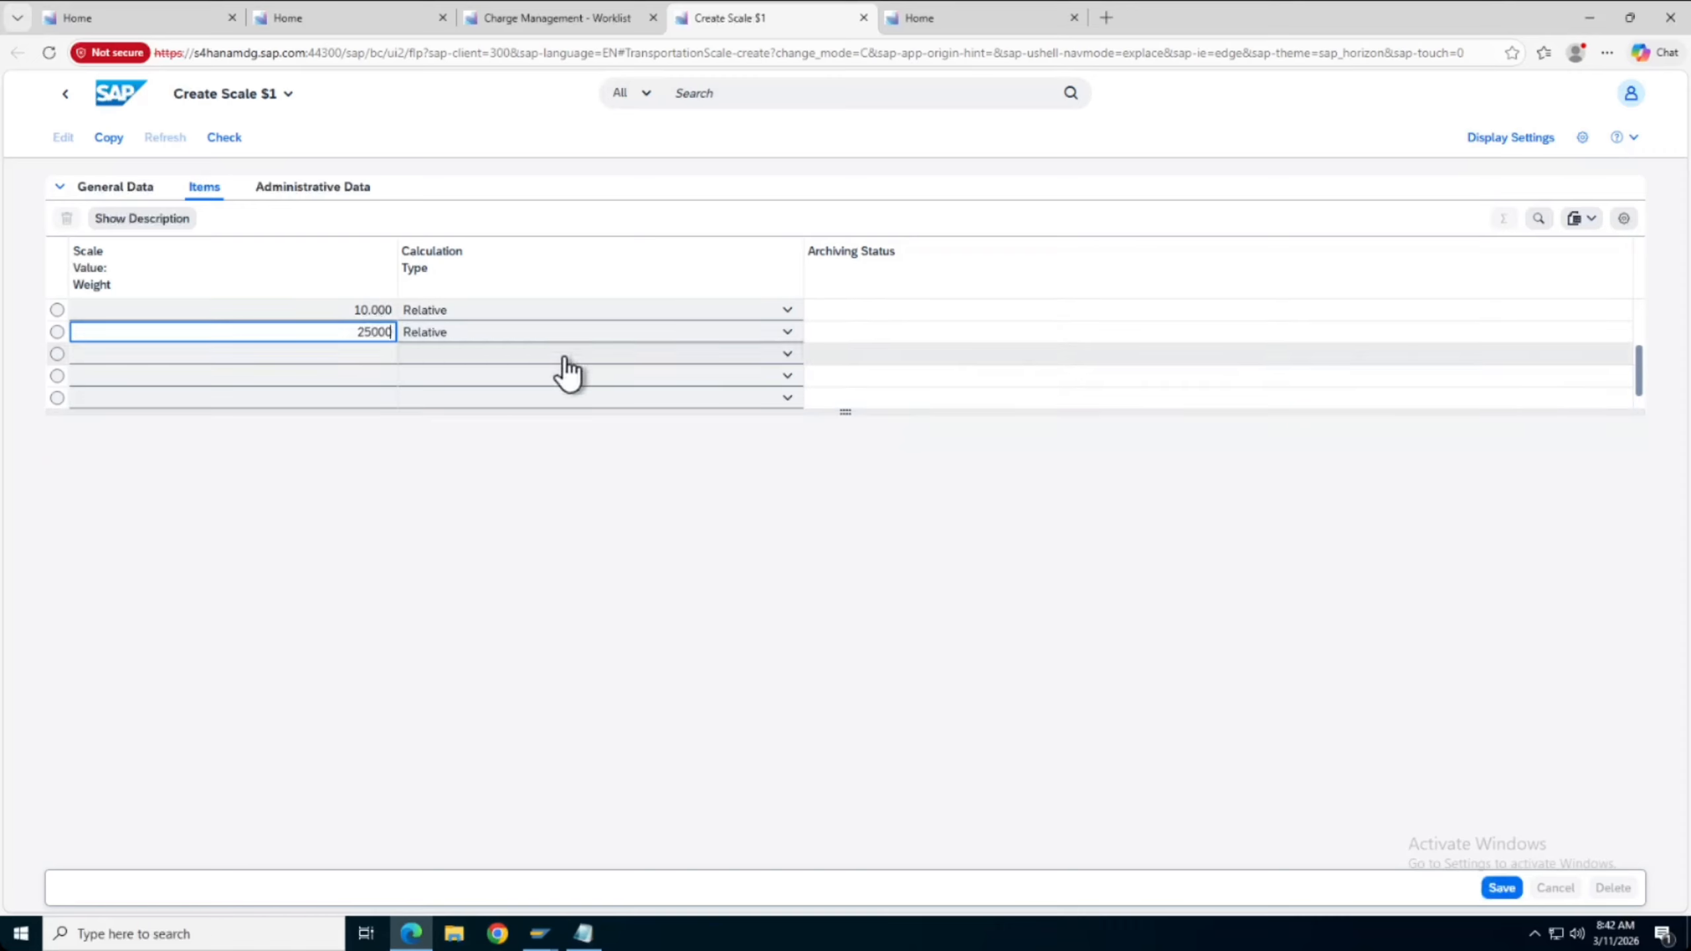
- Add a final Relative scale item with weight value 999999 and save the scale
click(562, 356)
click(523, 436)
click(383, 360)
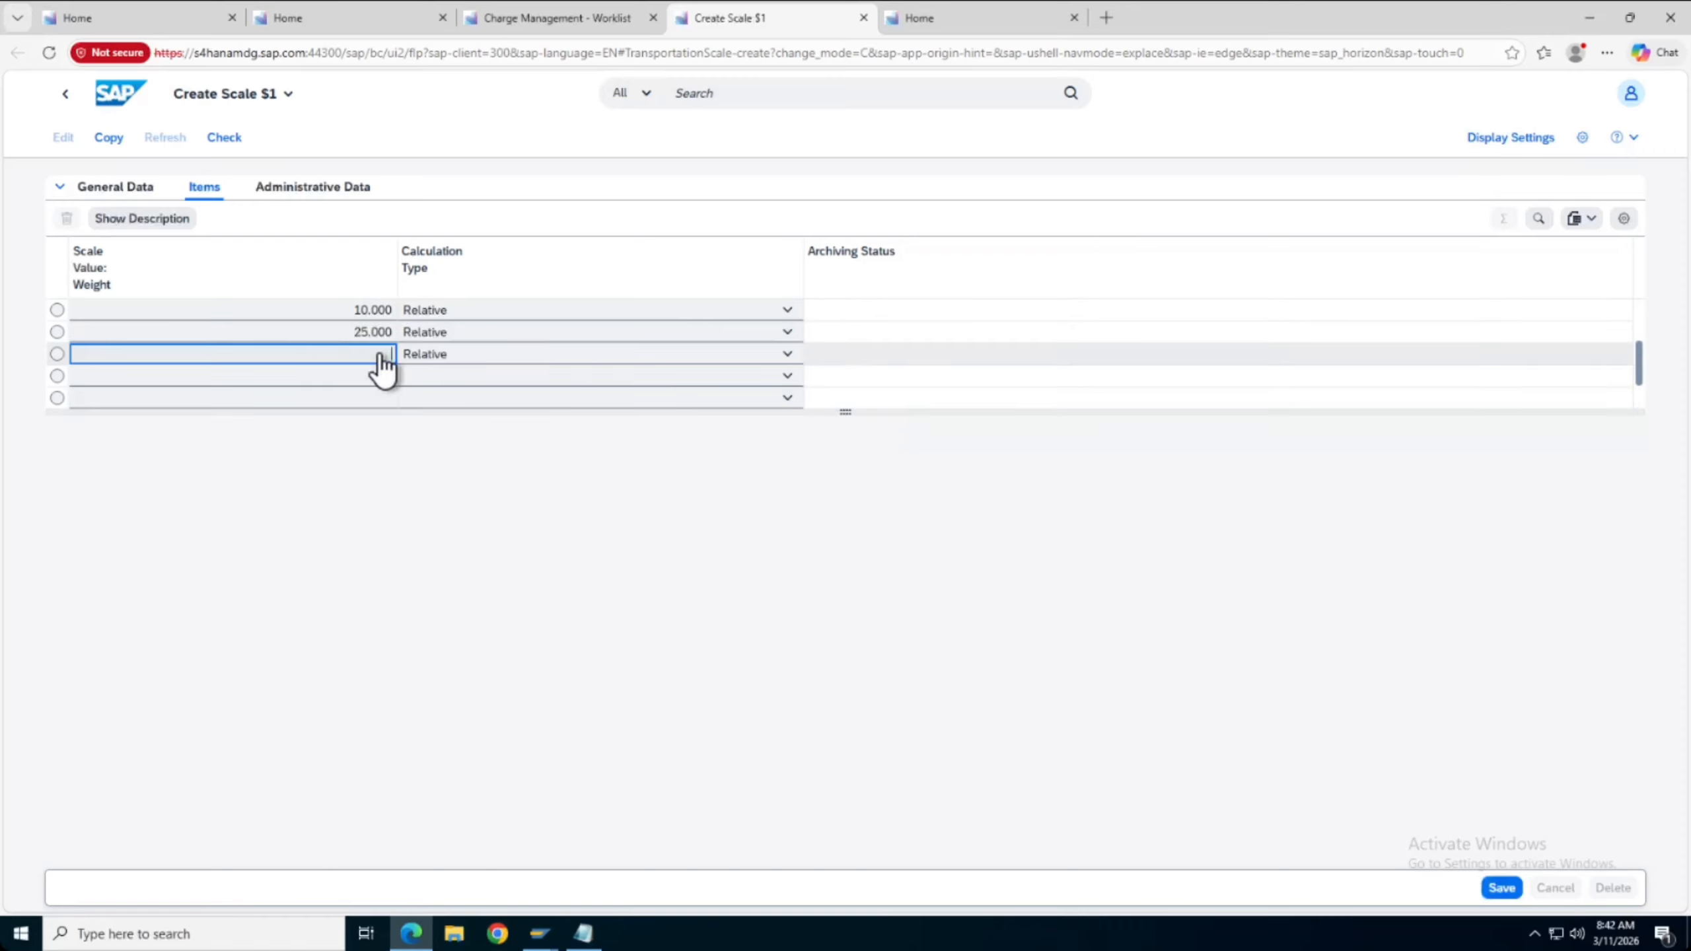
text(9999999)
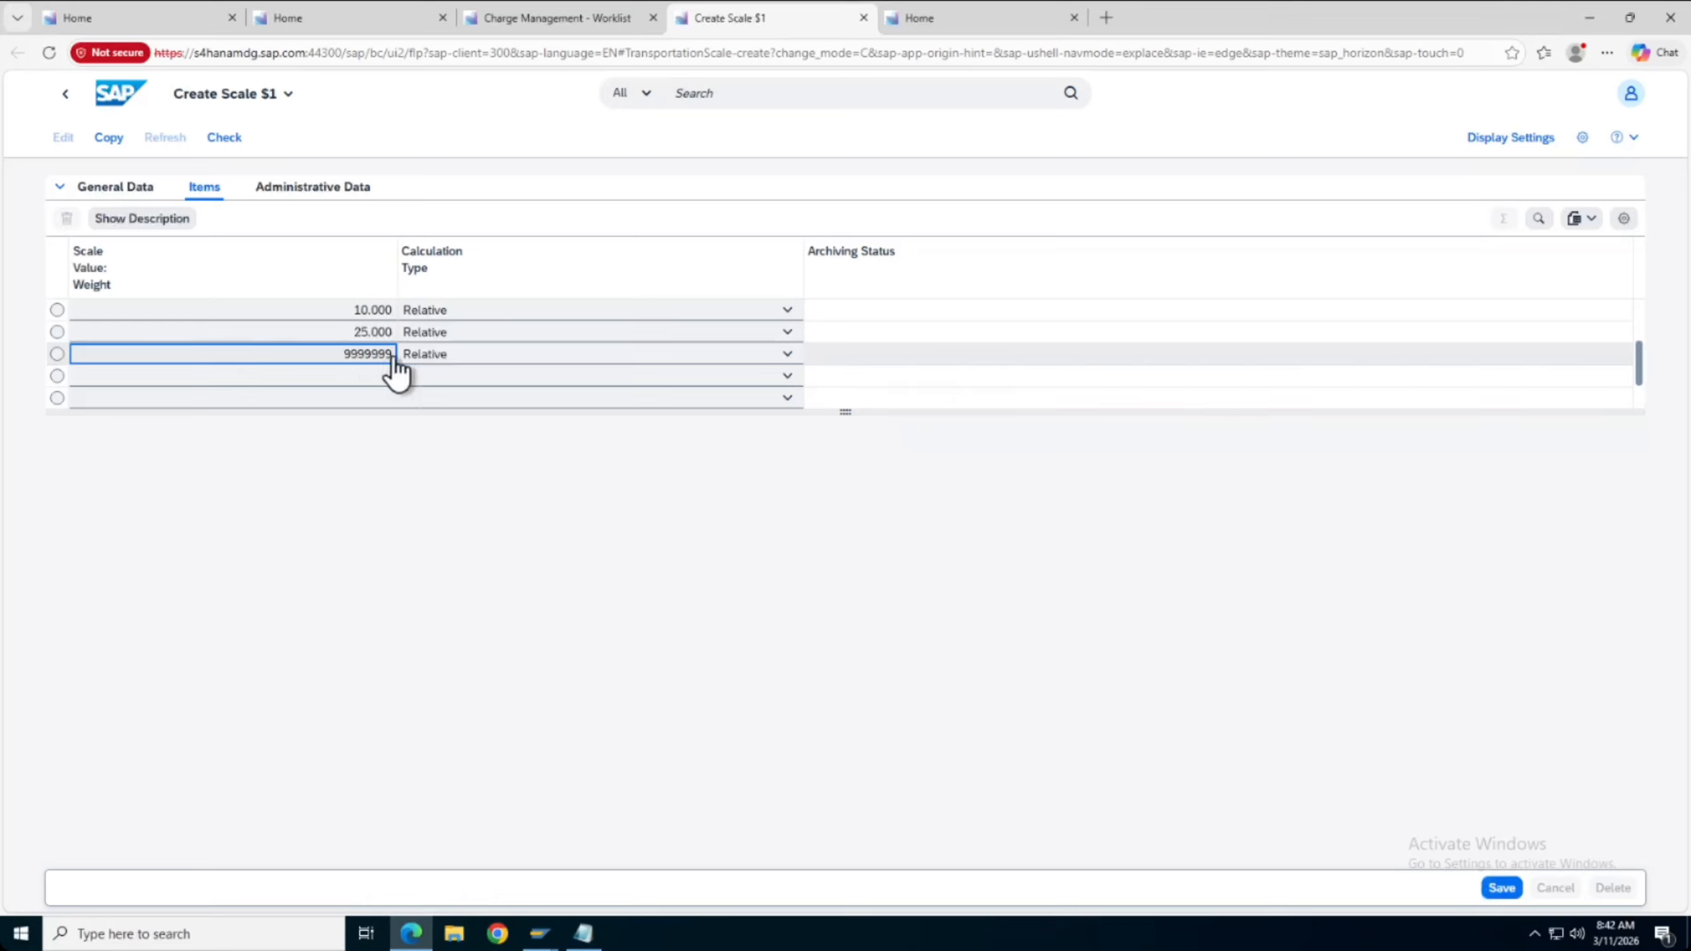
click(1501, 888)
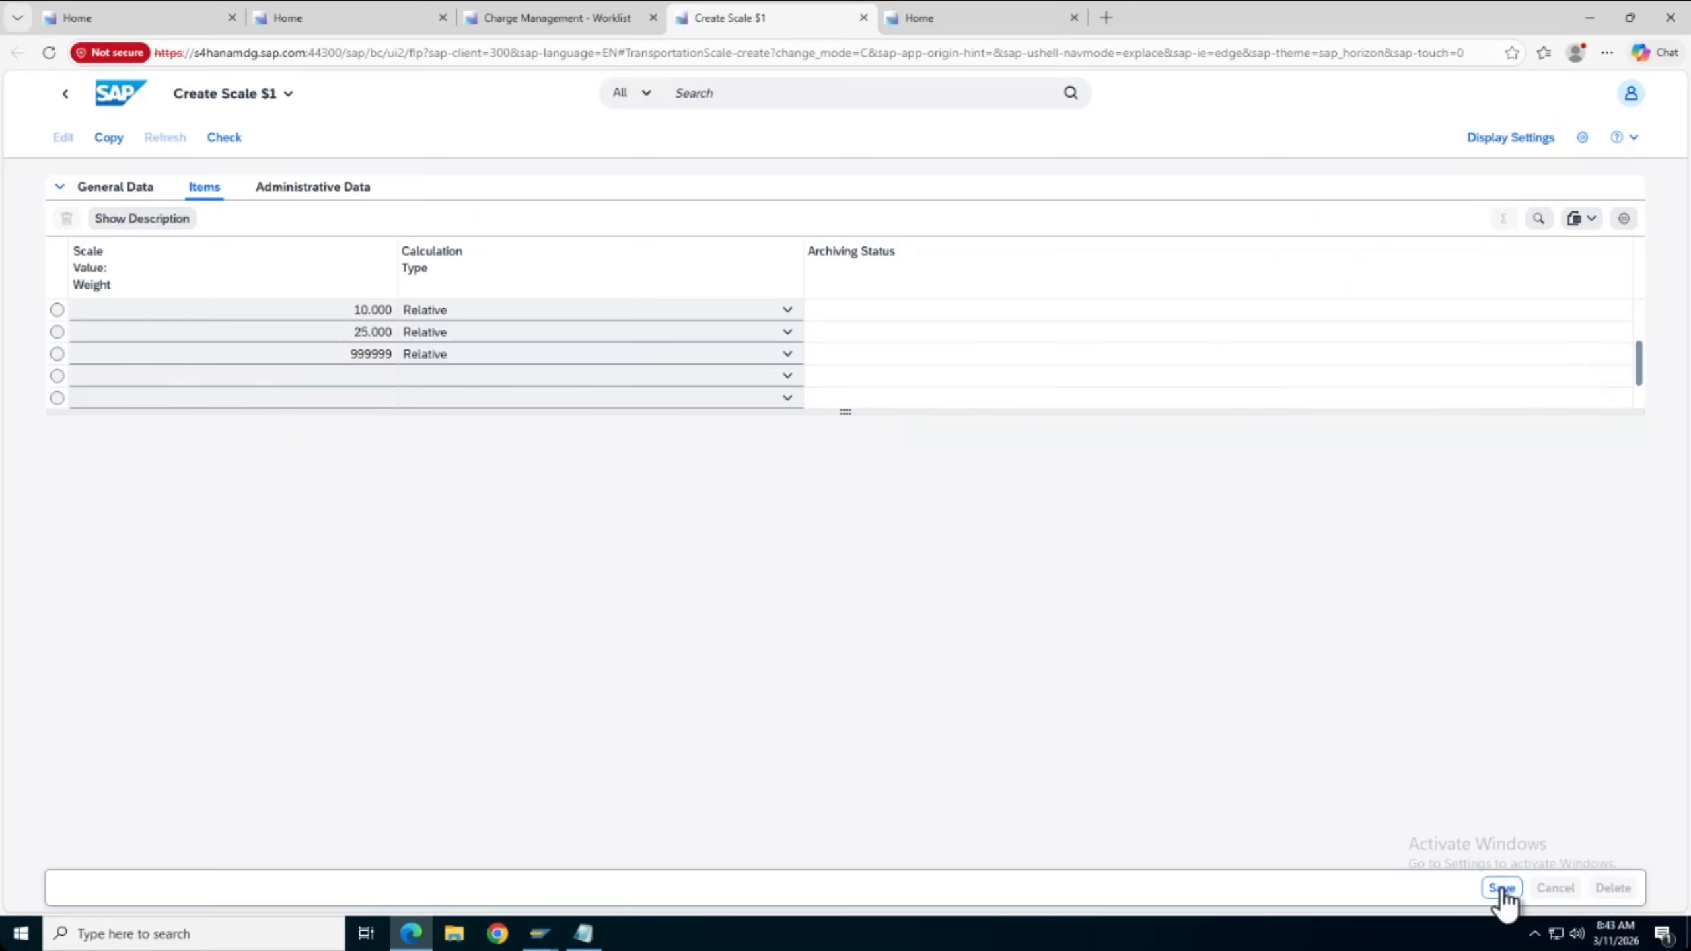
click(1501, 889)
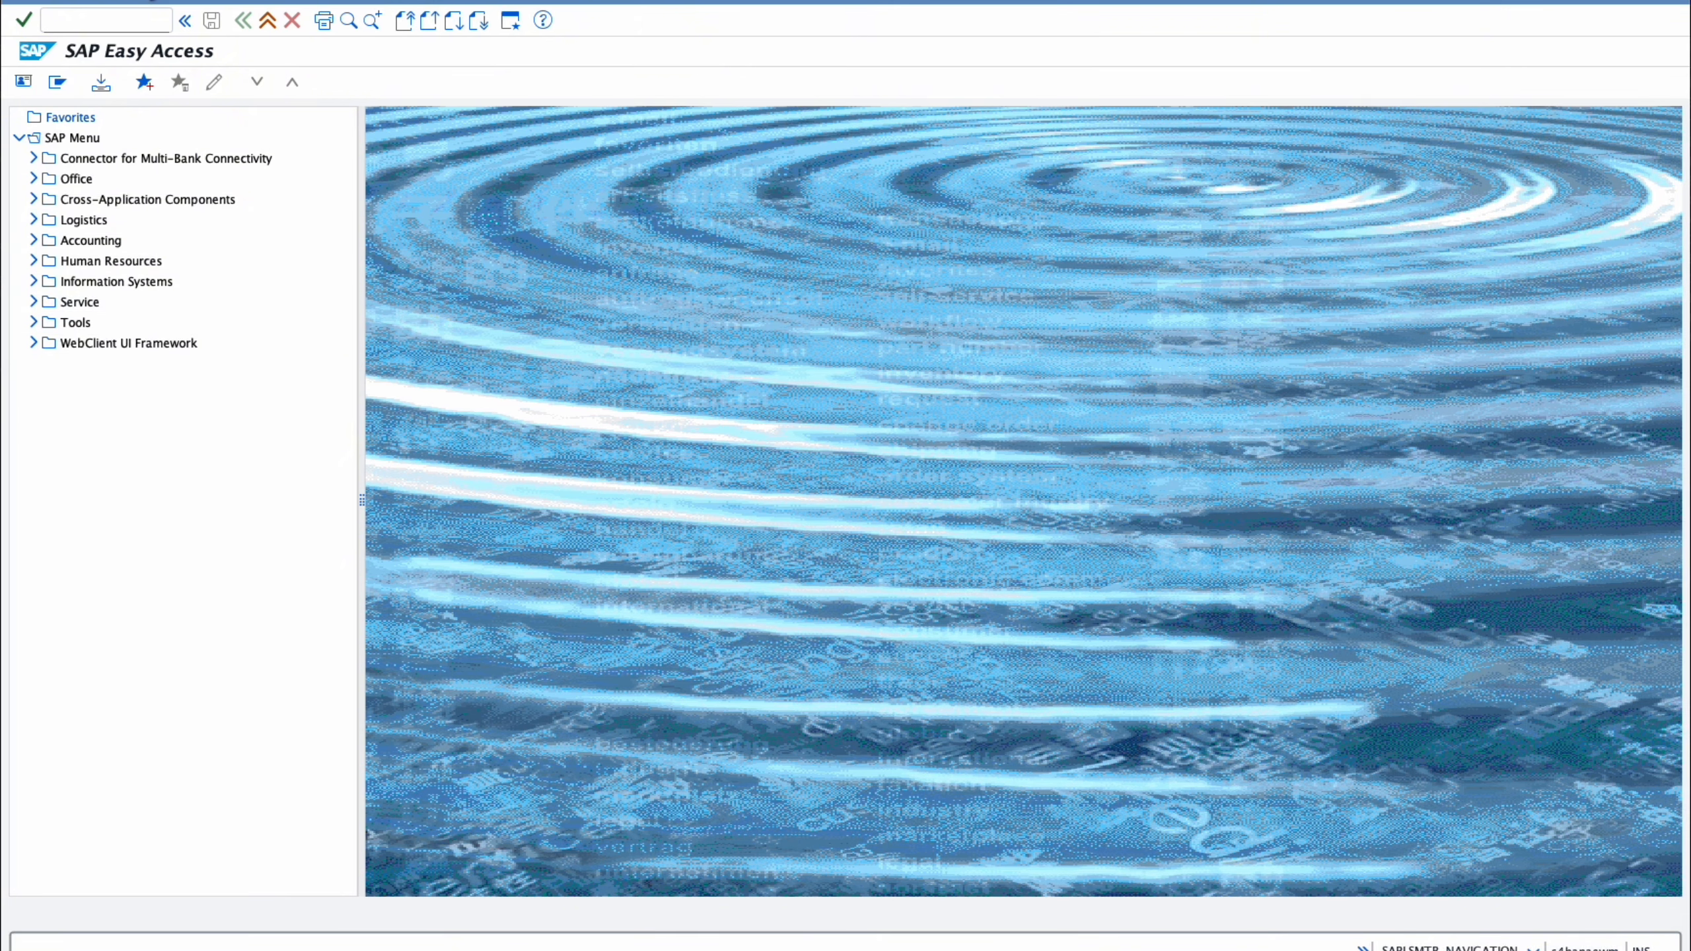
- Switch to SAP GUI, start transaction SPRO and display the SAP Reference IMG
click(121, 26)
text(sp)
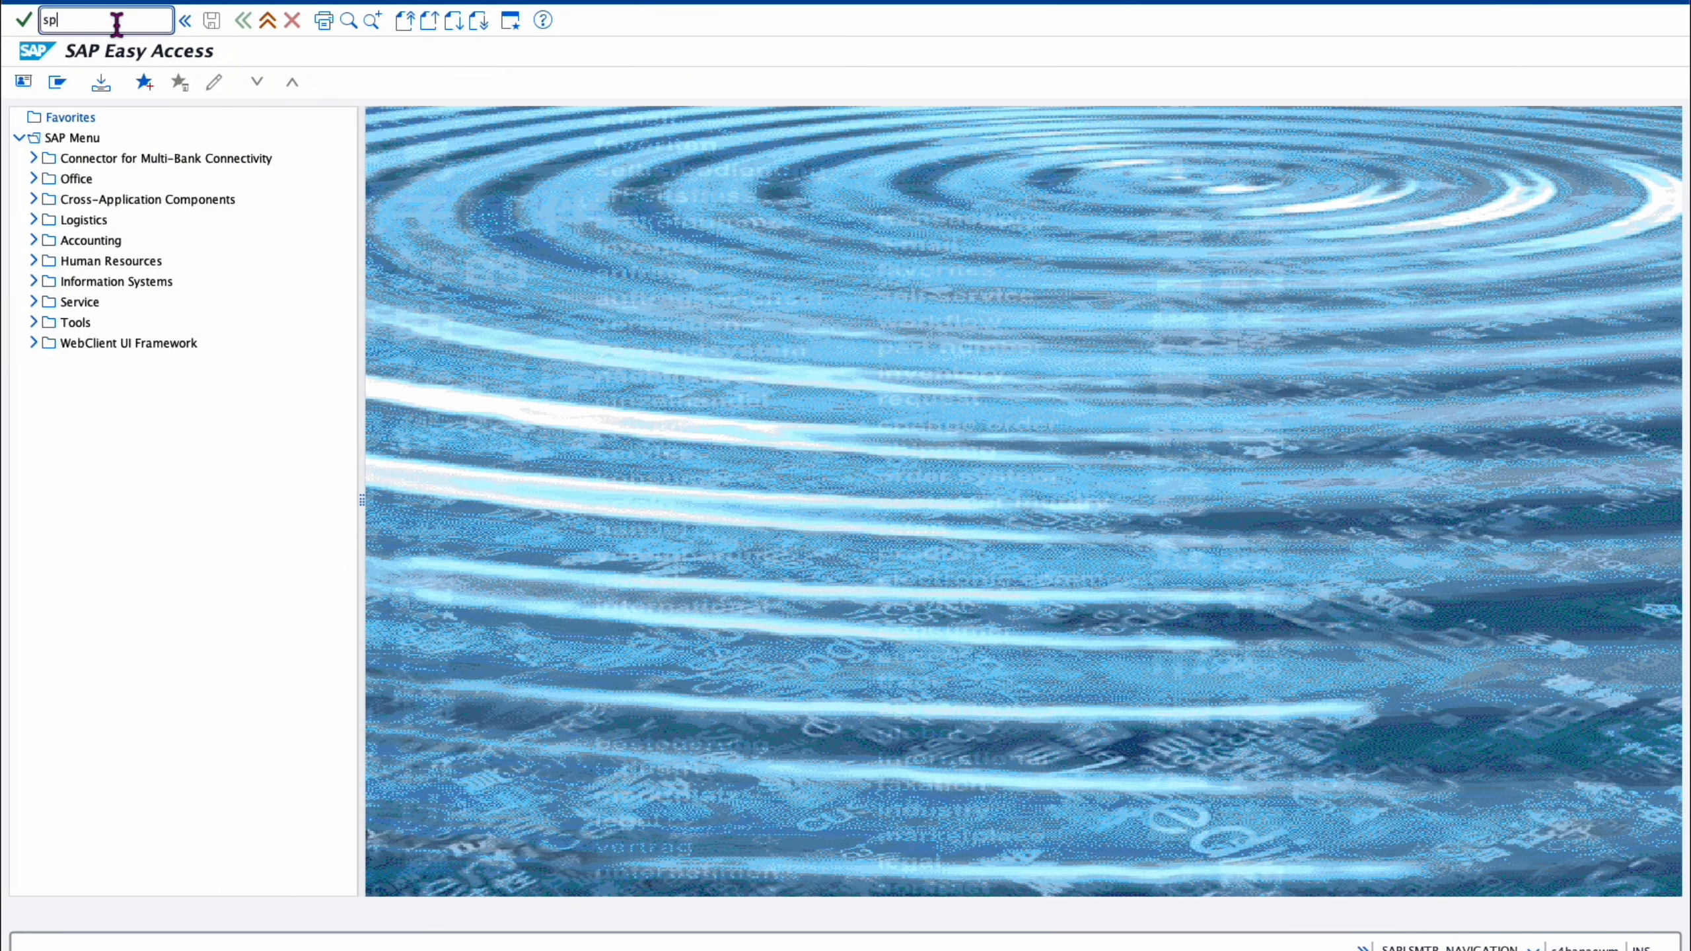
text(ro)
key(Return)
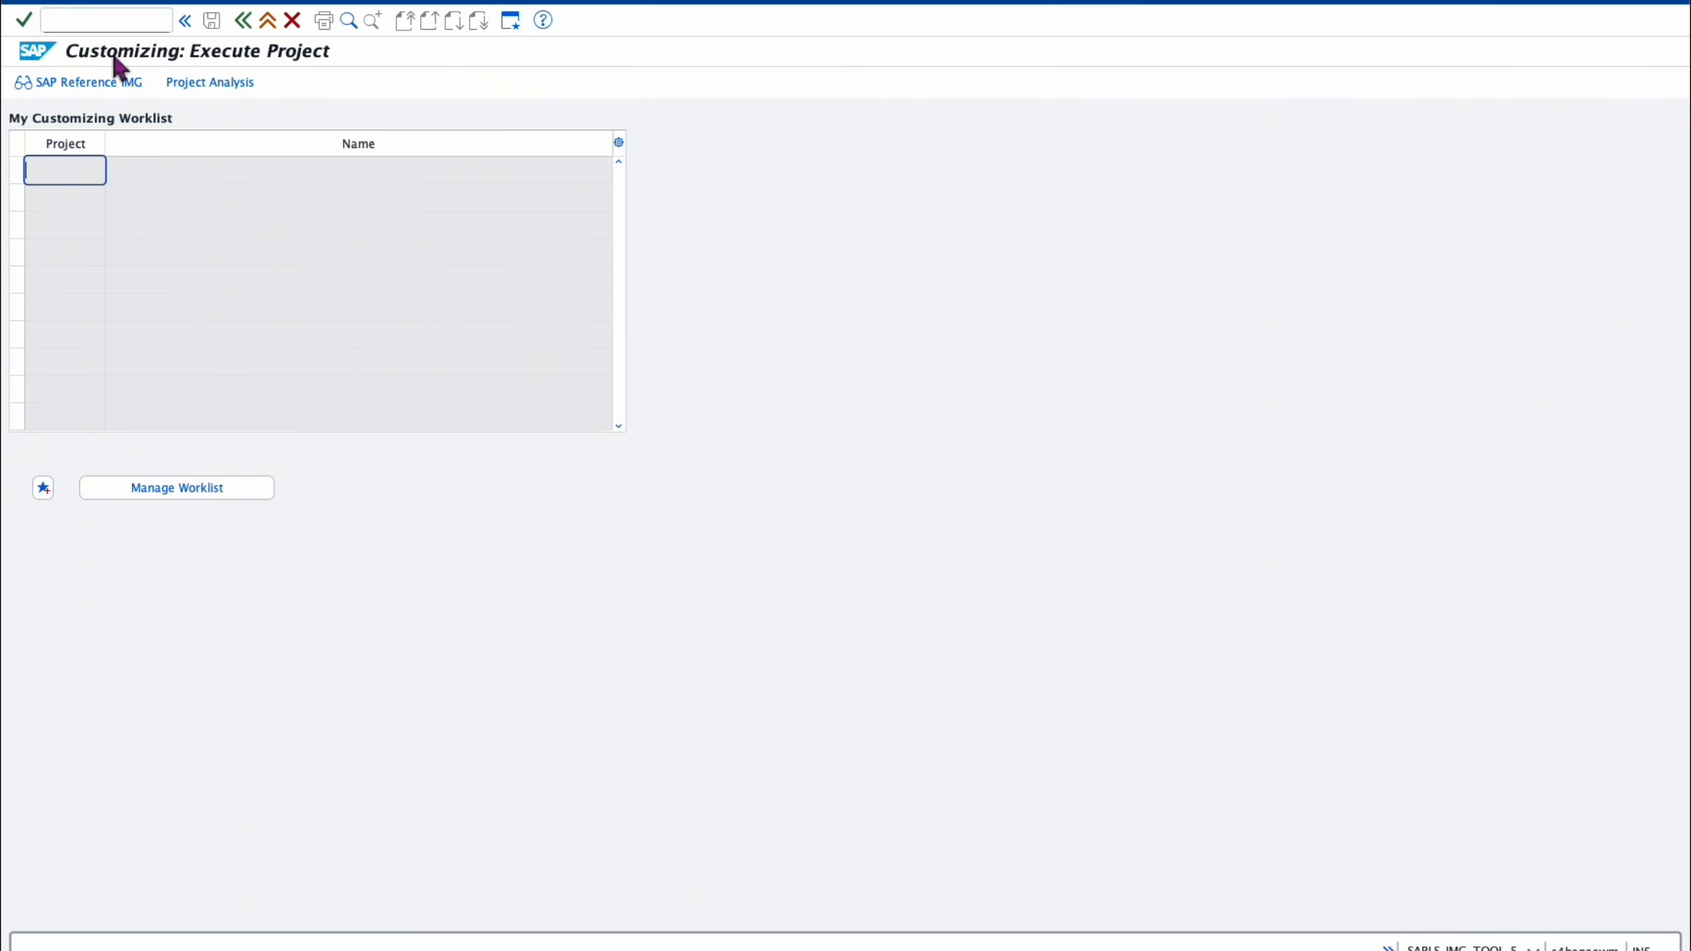
click(106, 82)
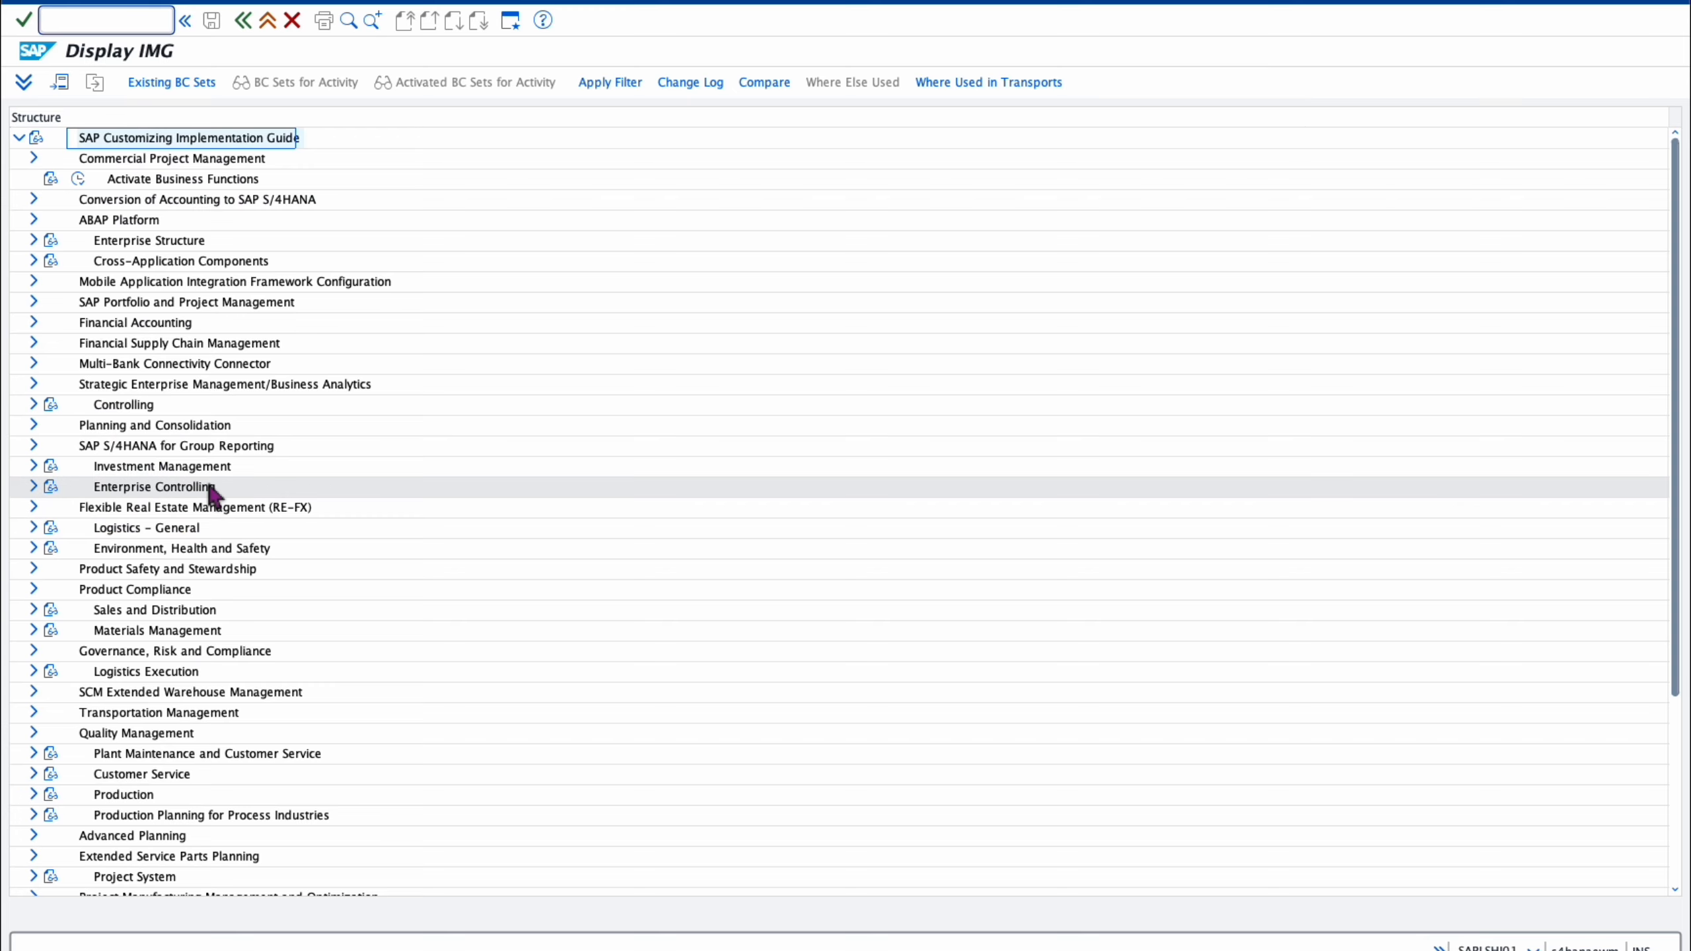
- Open the Define Charge Types activity under Transportation Management > Basic Functions > Charge Calculation > Basic Settings
click(32, 712)
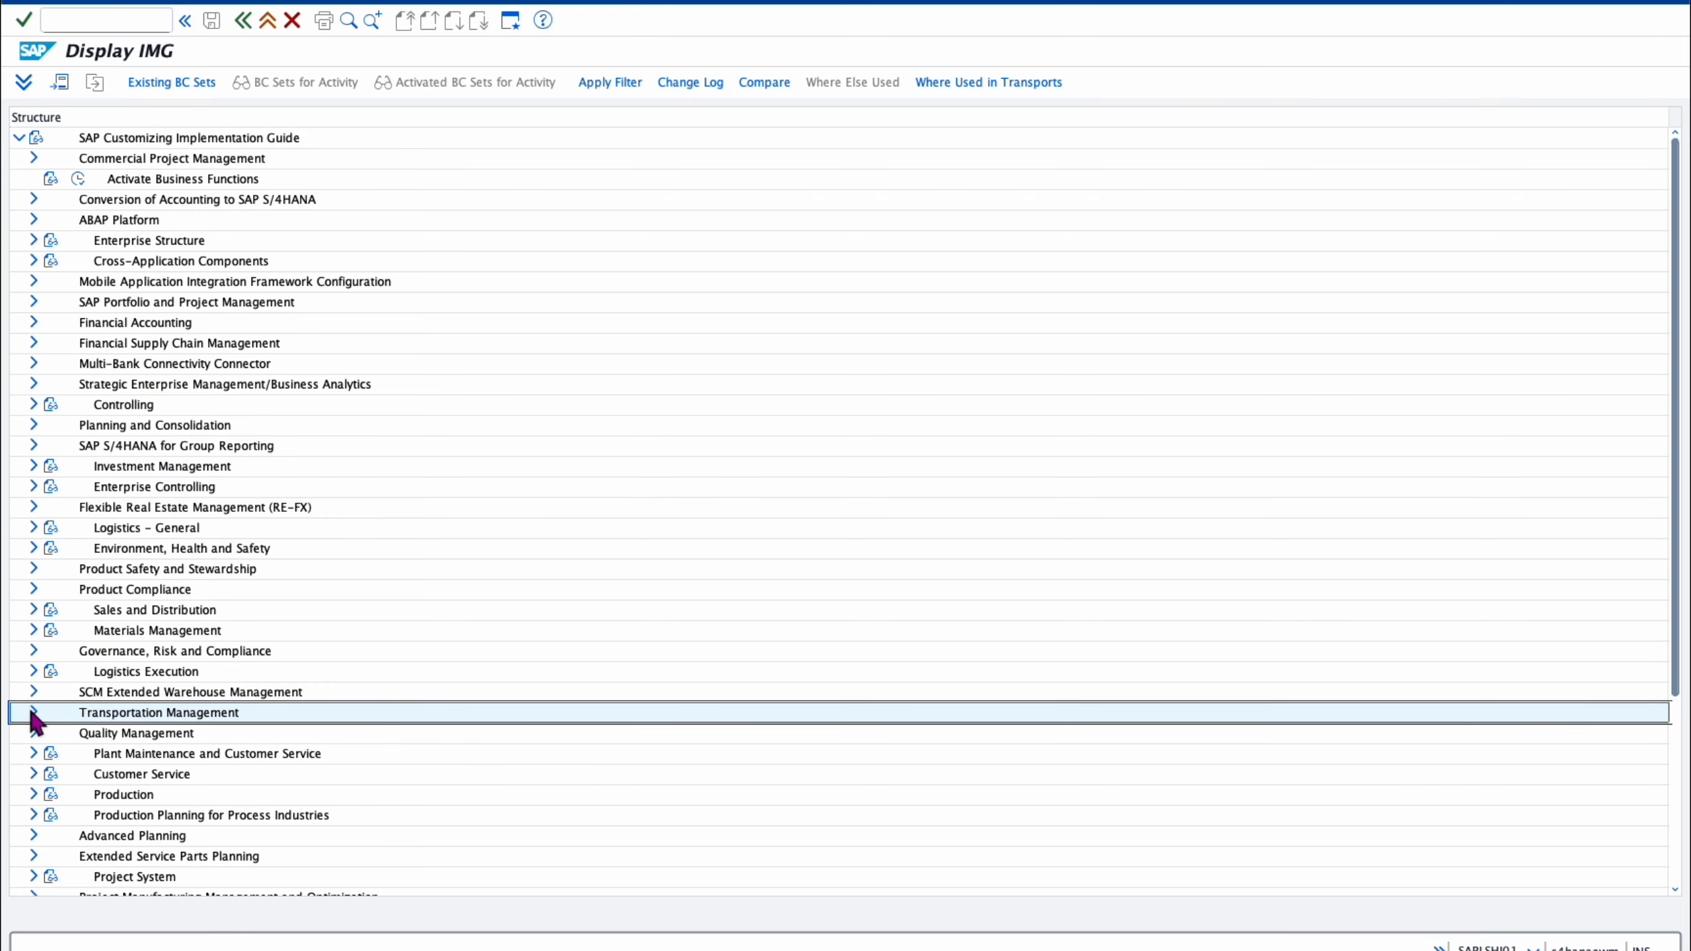
scroll(298, 672, down, 4)
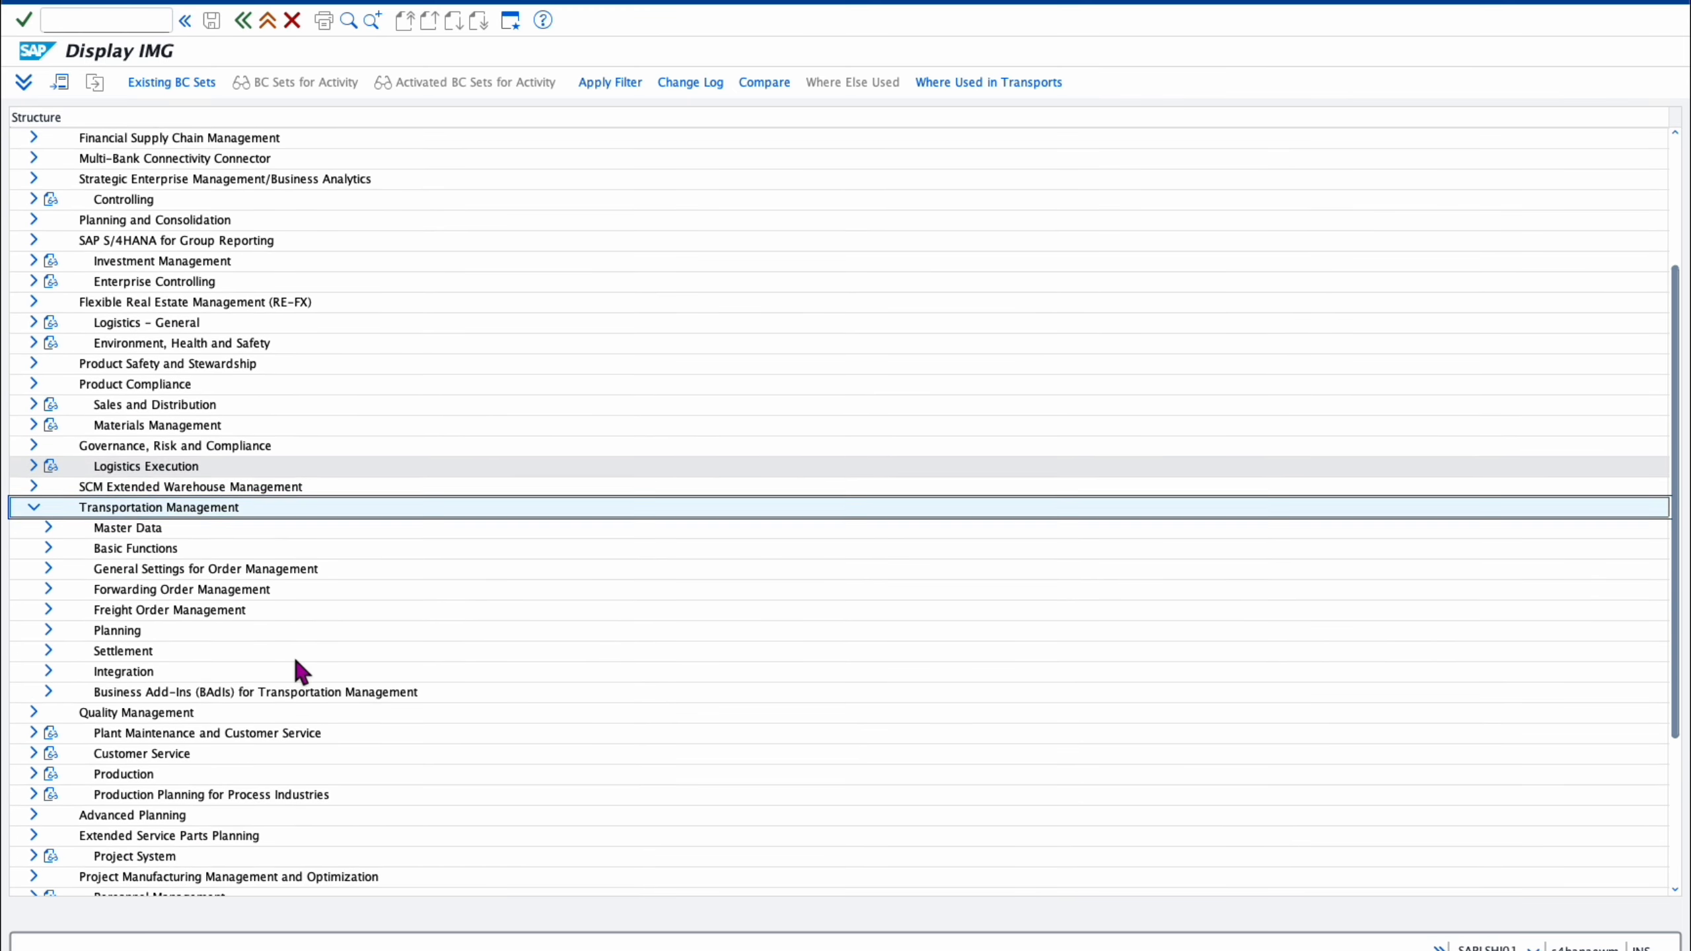
click(51, 484)
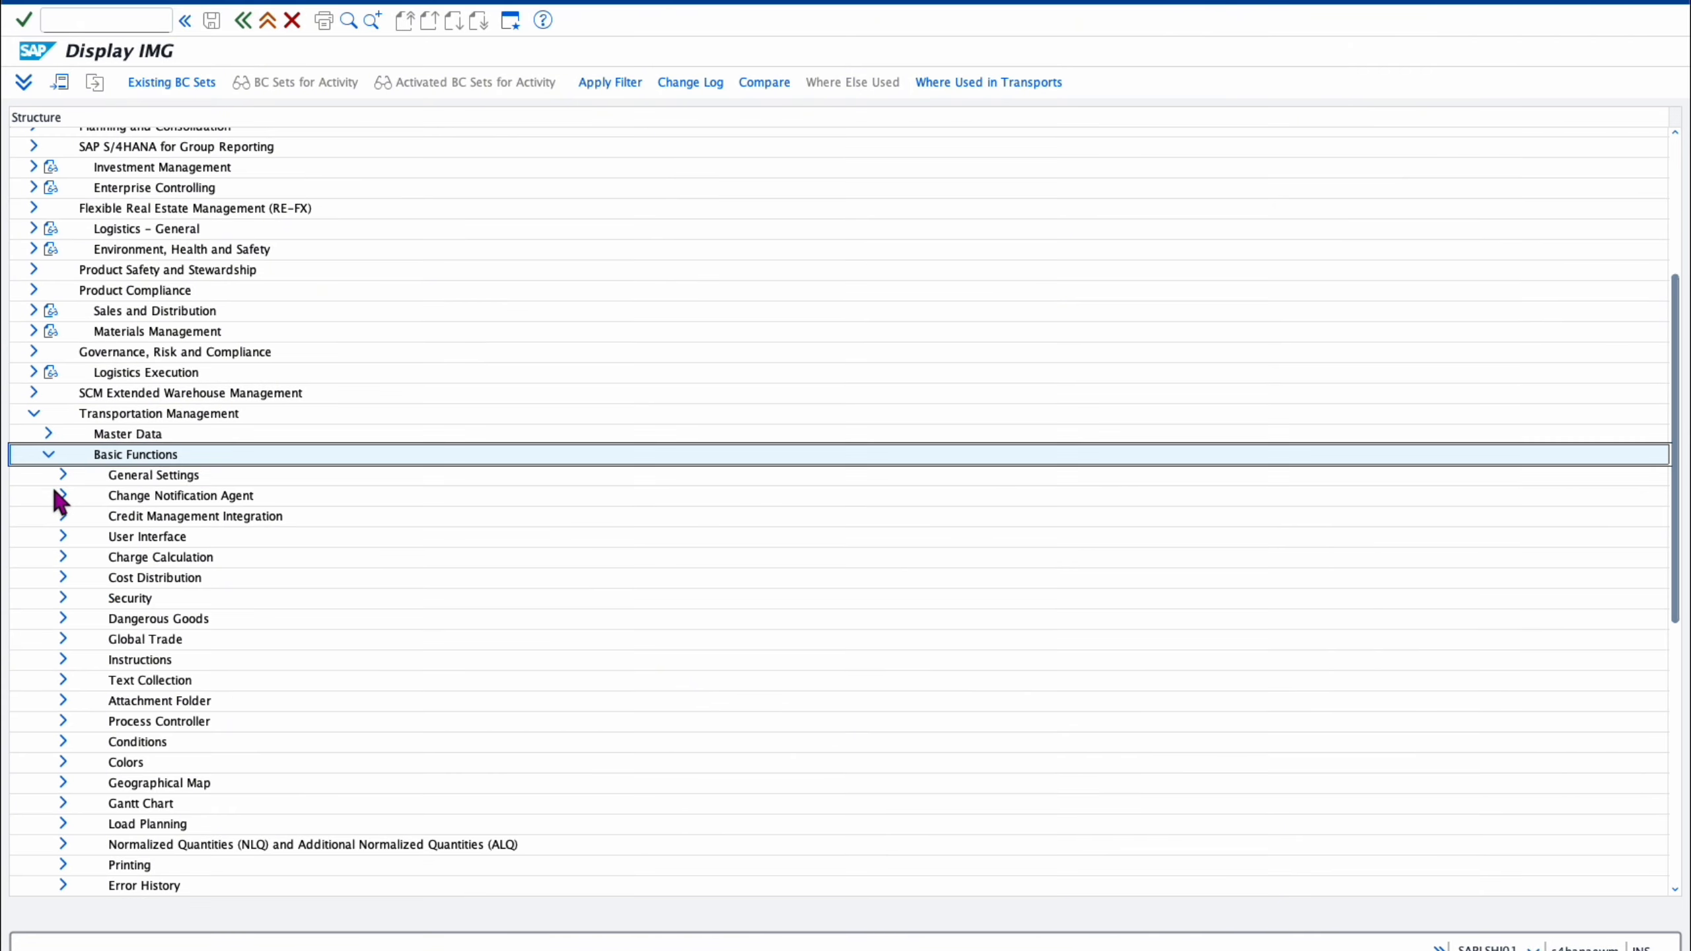
click(60, 558)
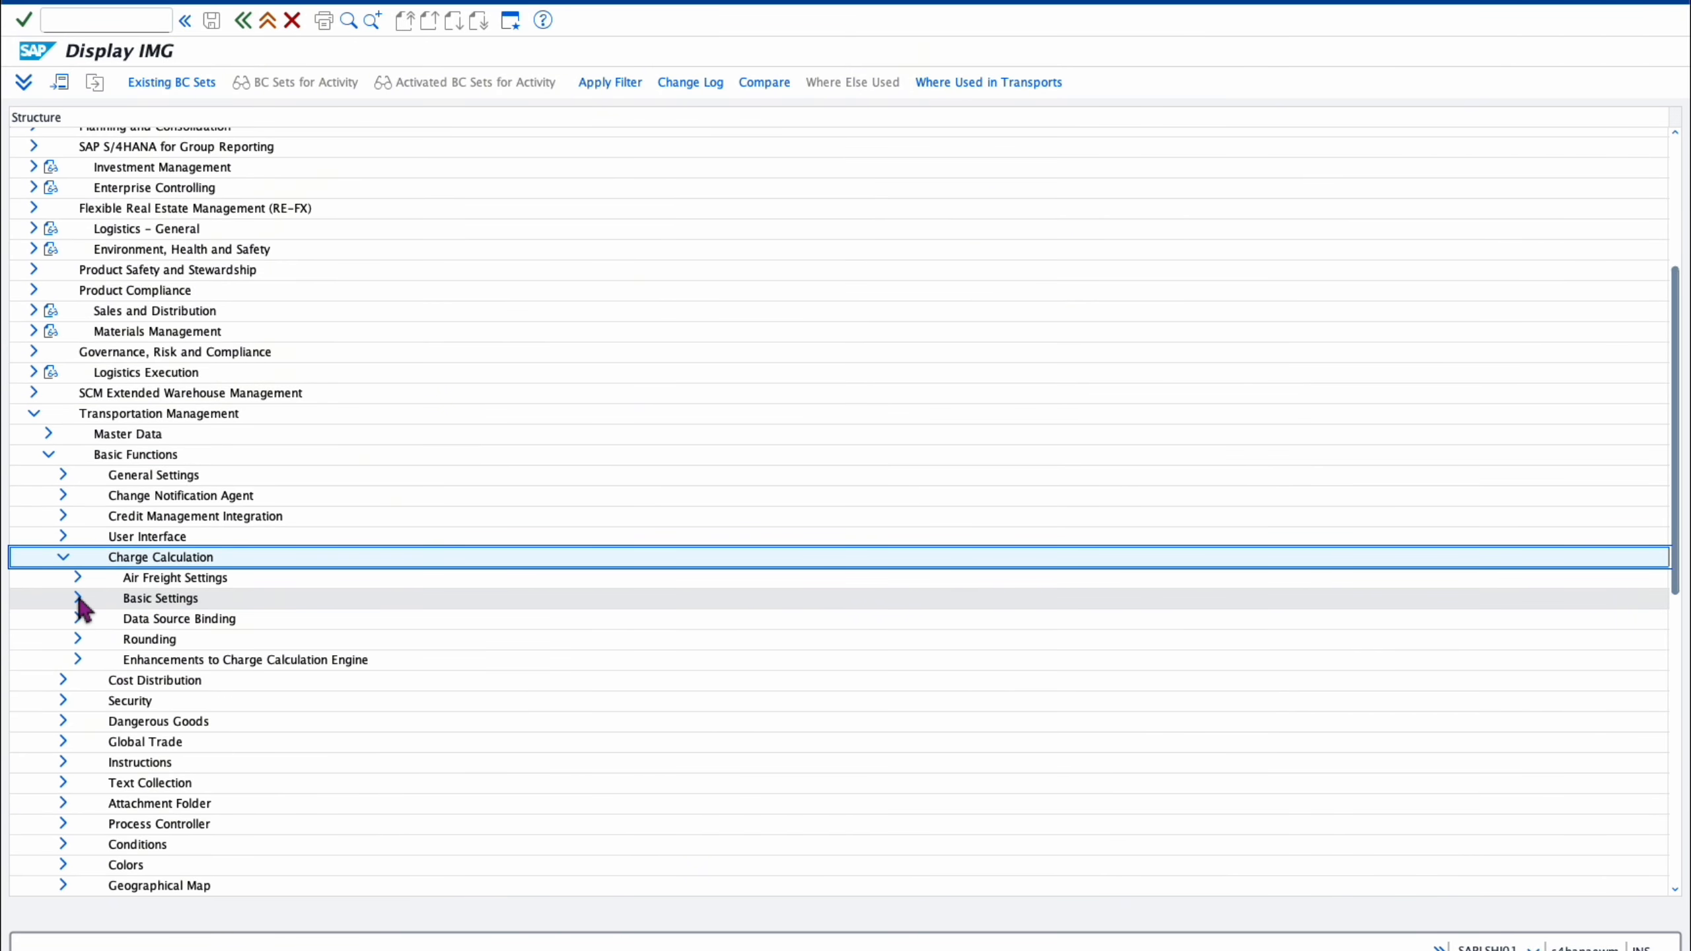
click(77, 597)
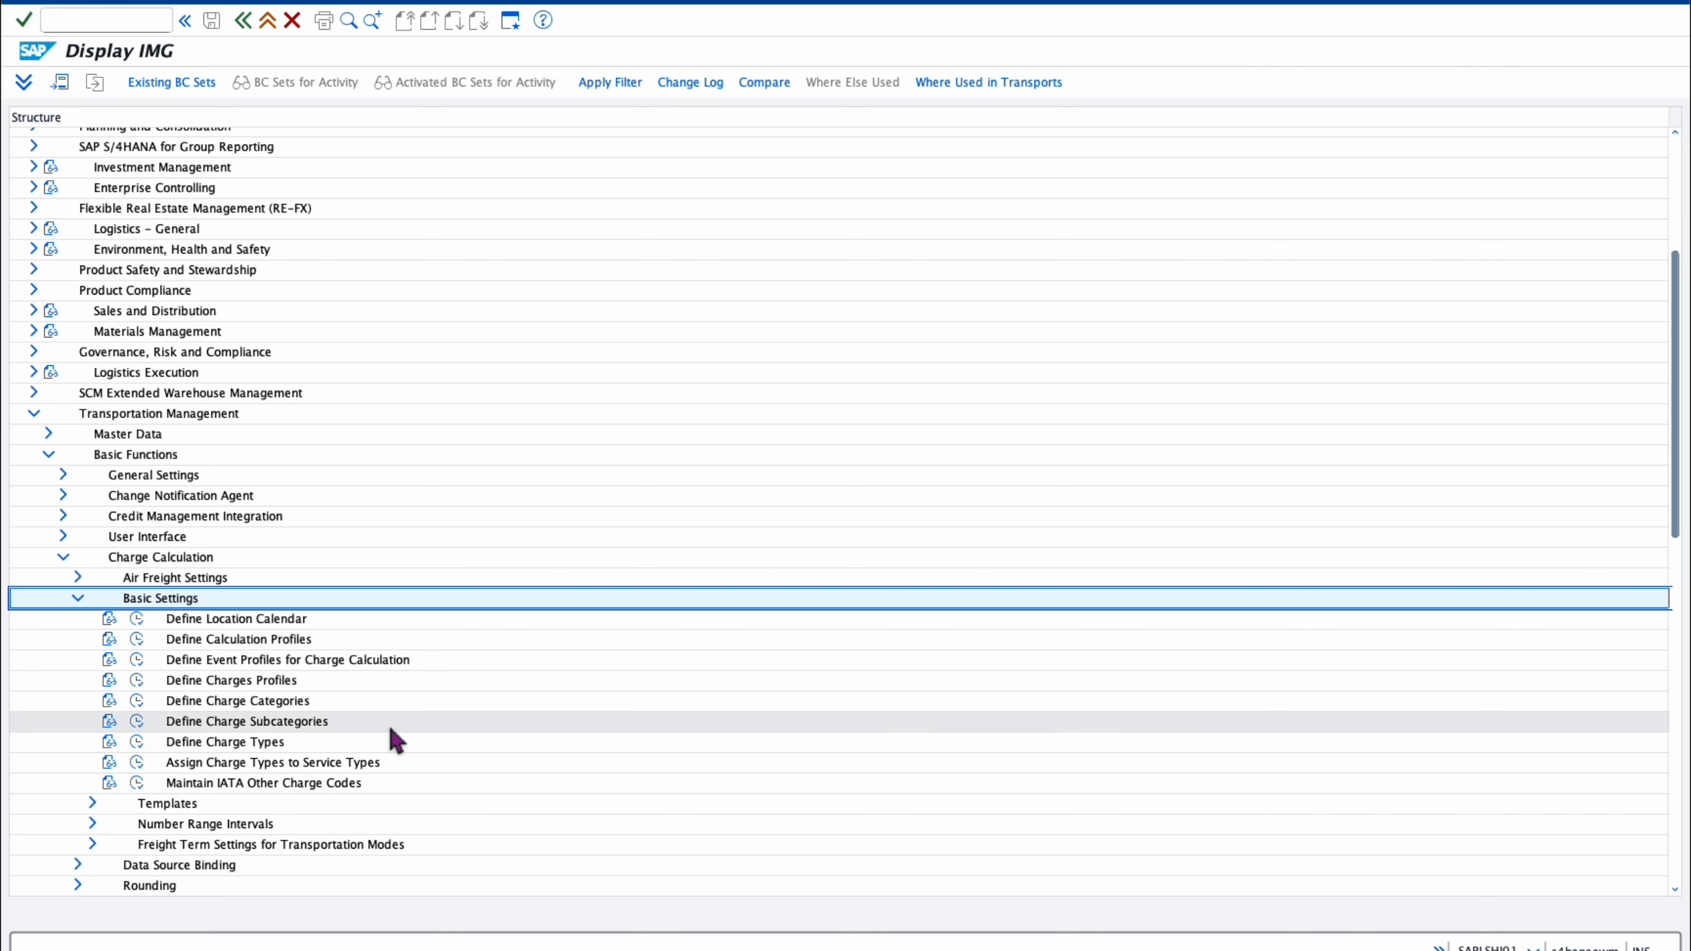
click(138, 741)
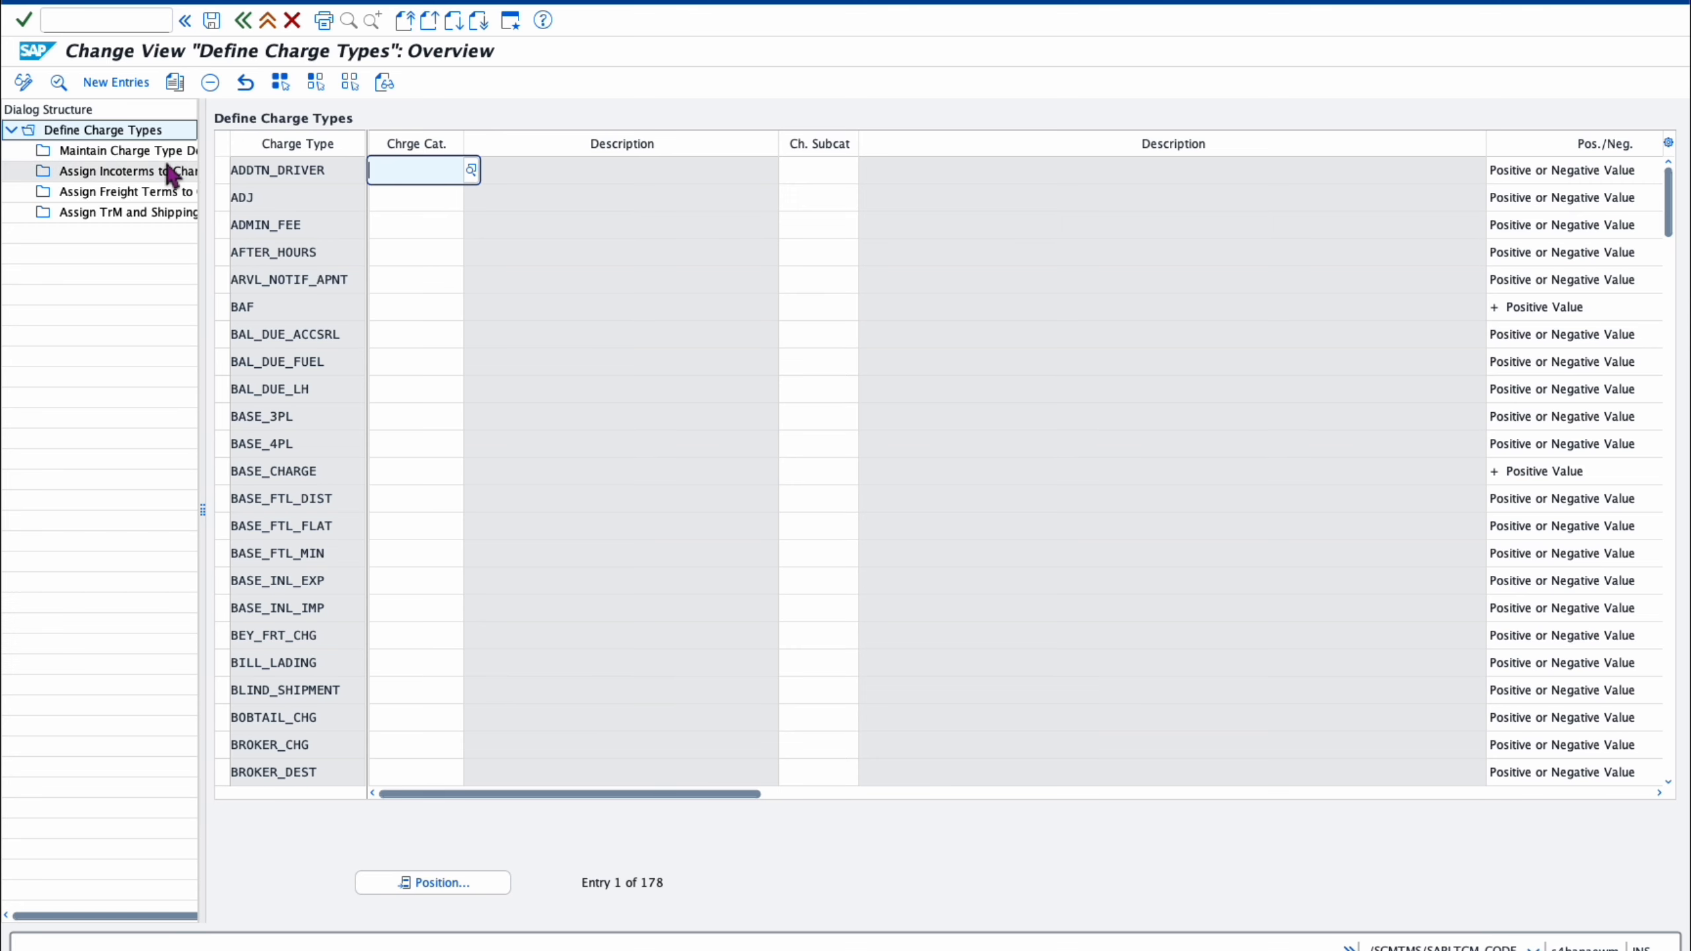
- Create a new charge type entry named BASE_ZTYM
click(118, 85)
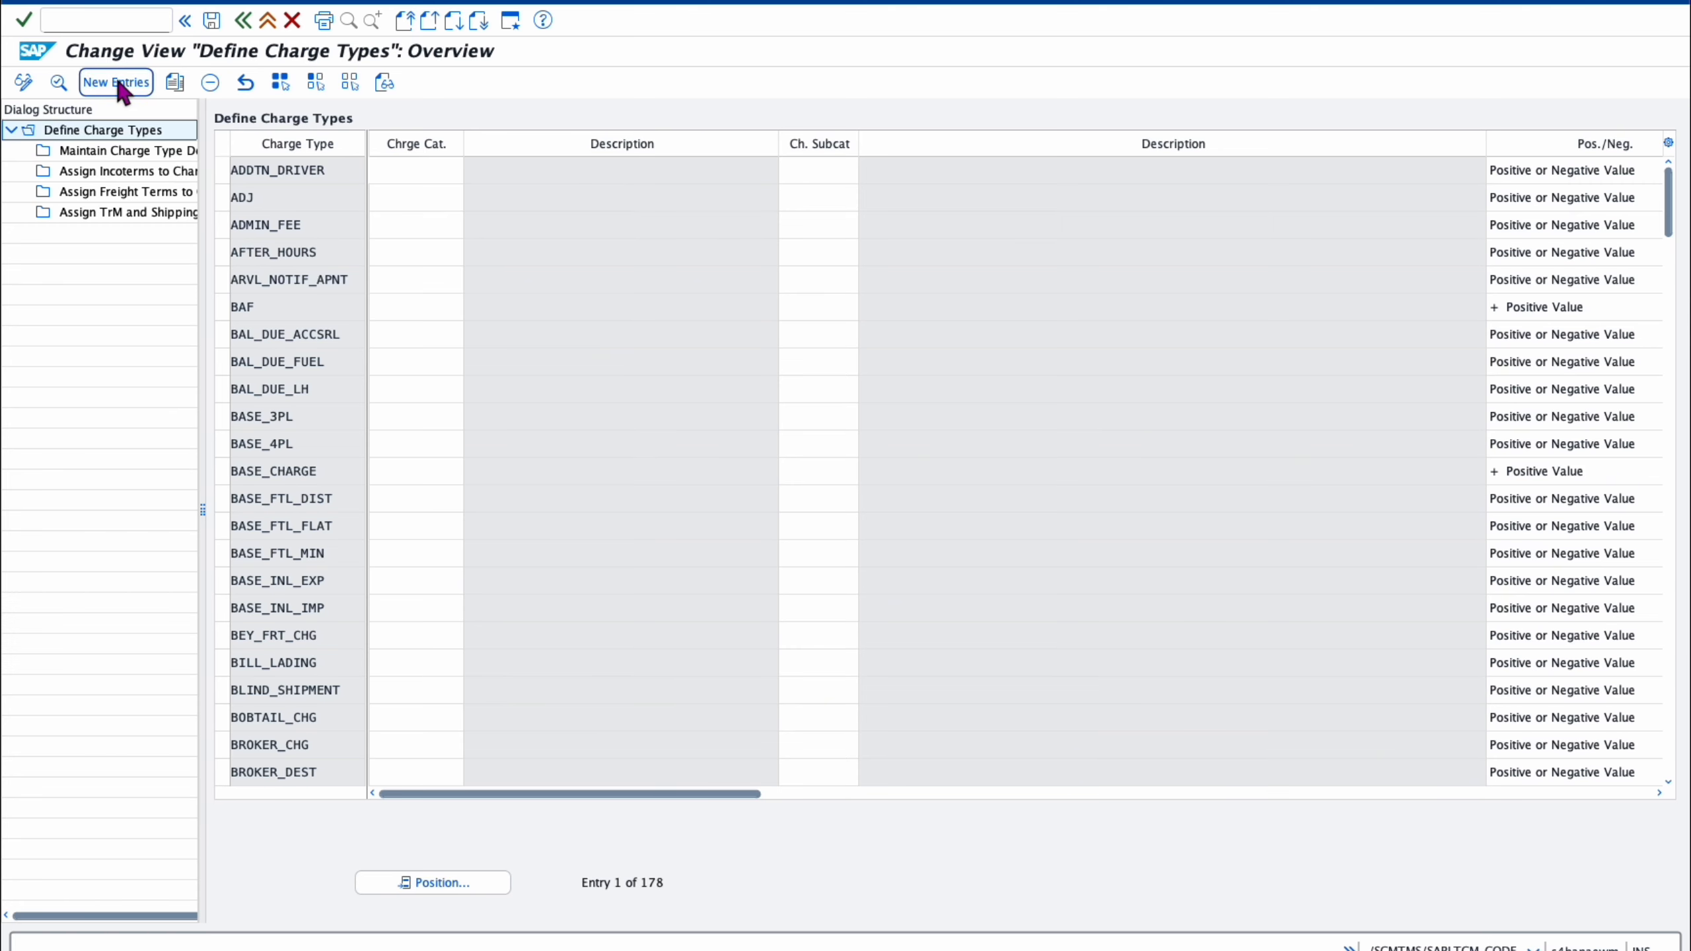
text(BASE)
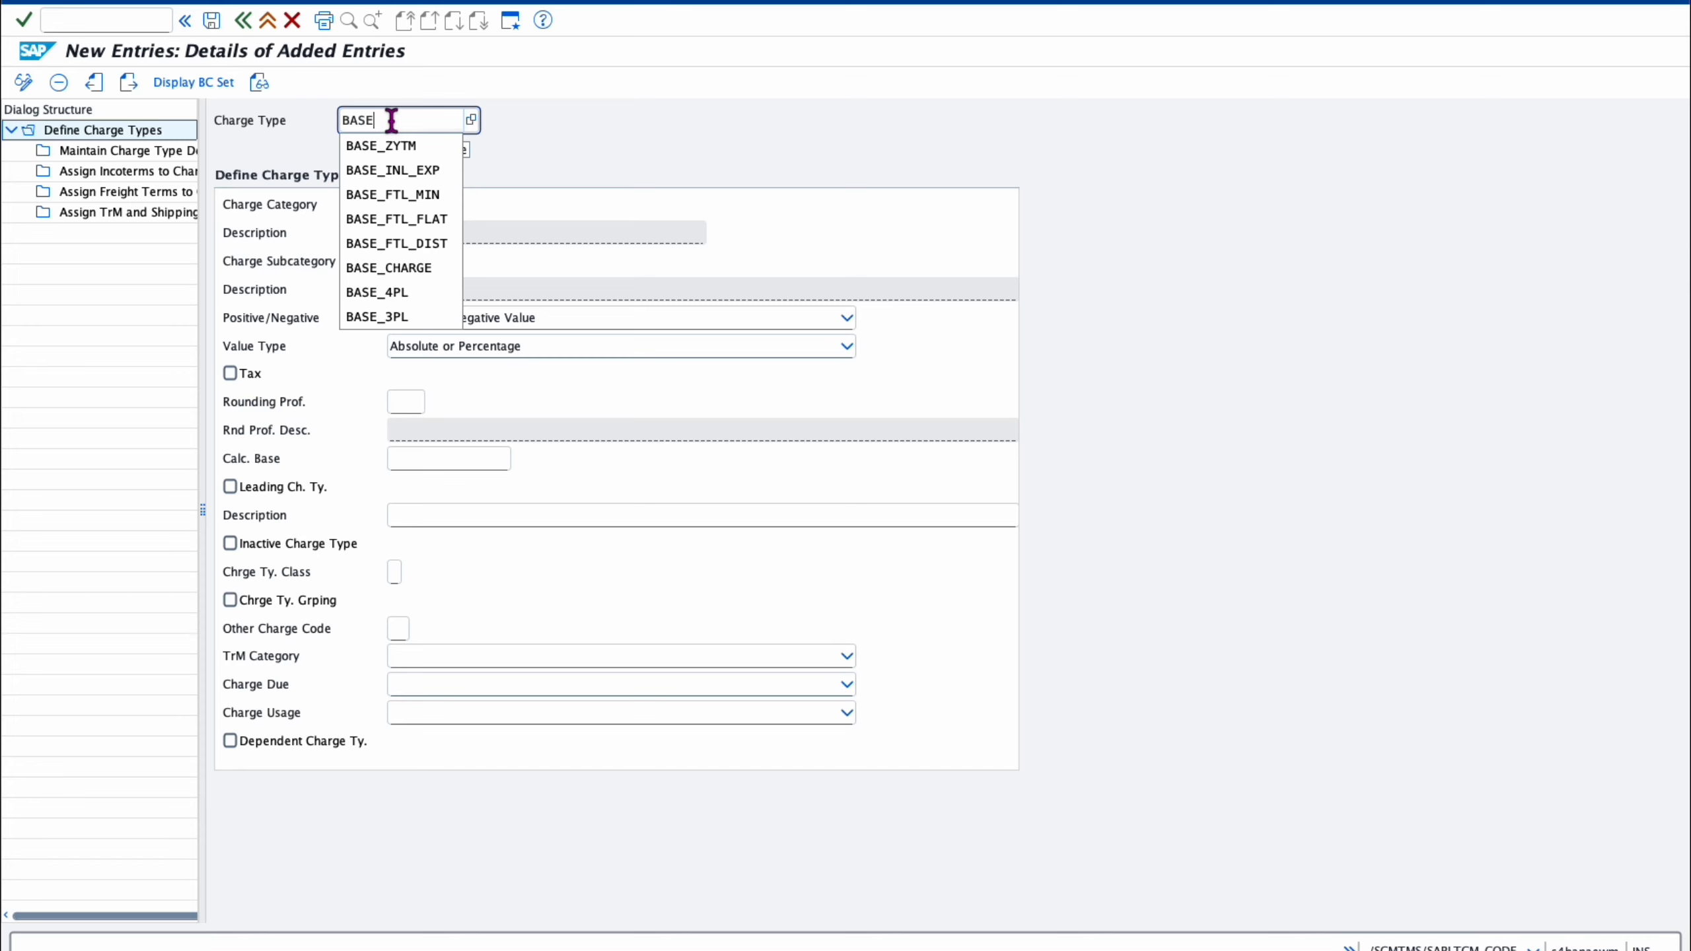
text(_Z)
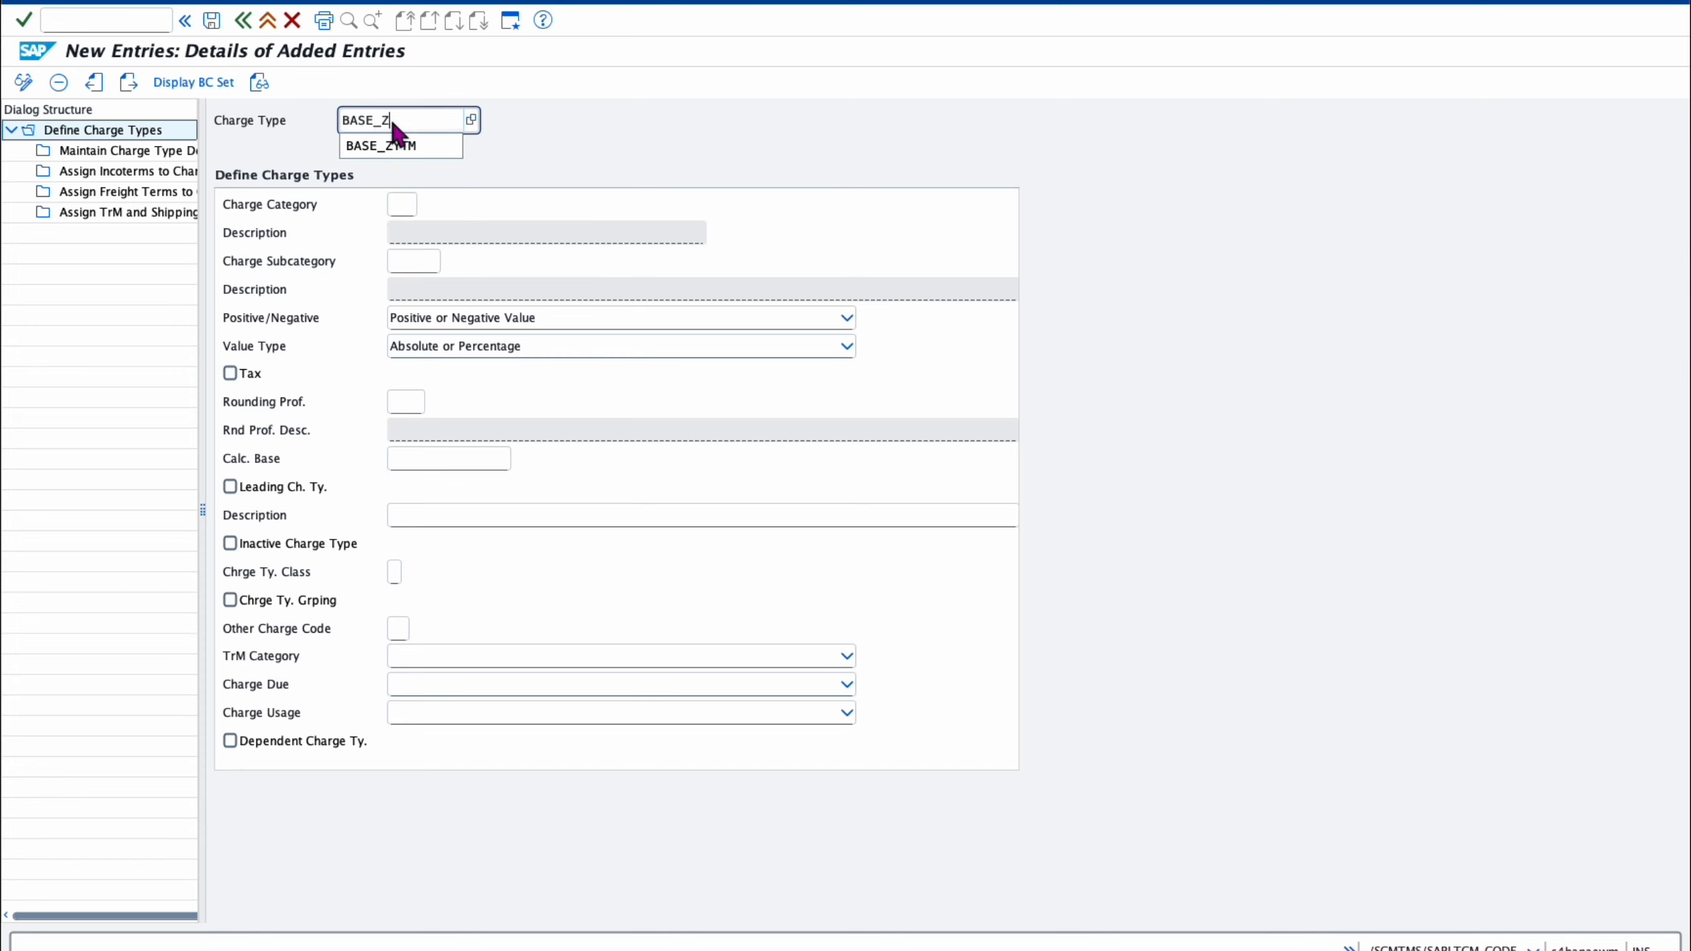
text(TYM)
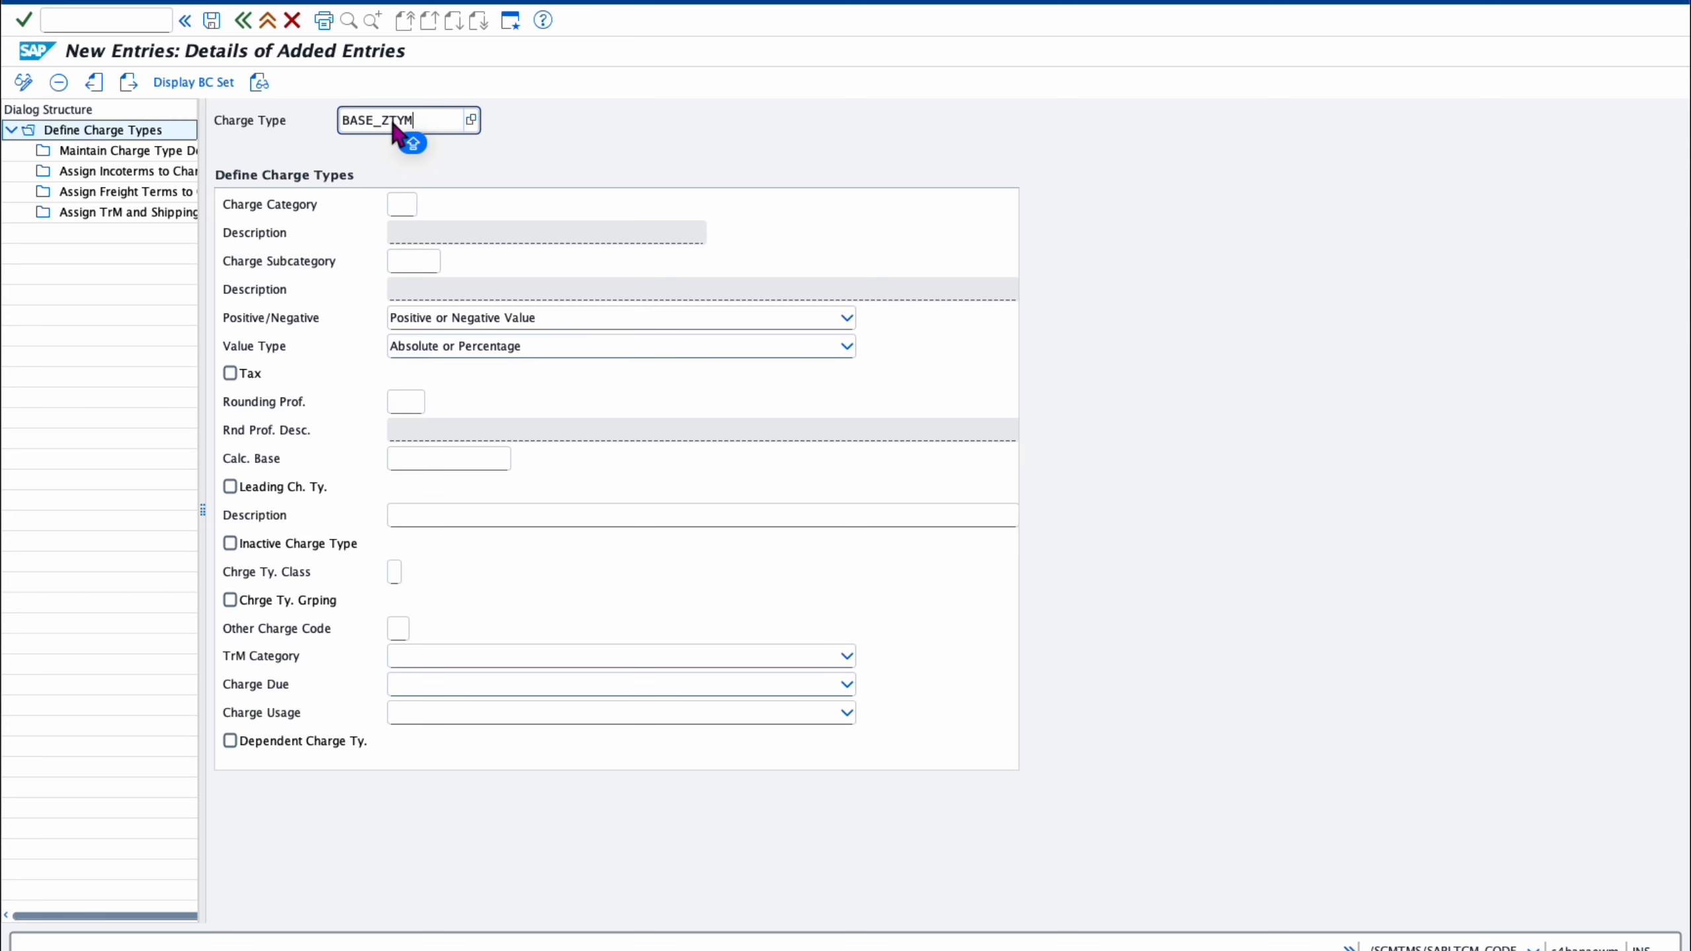
key(Return)
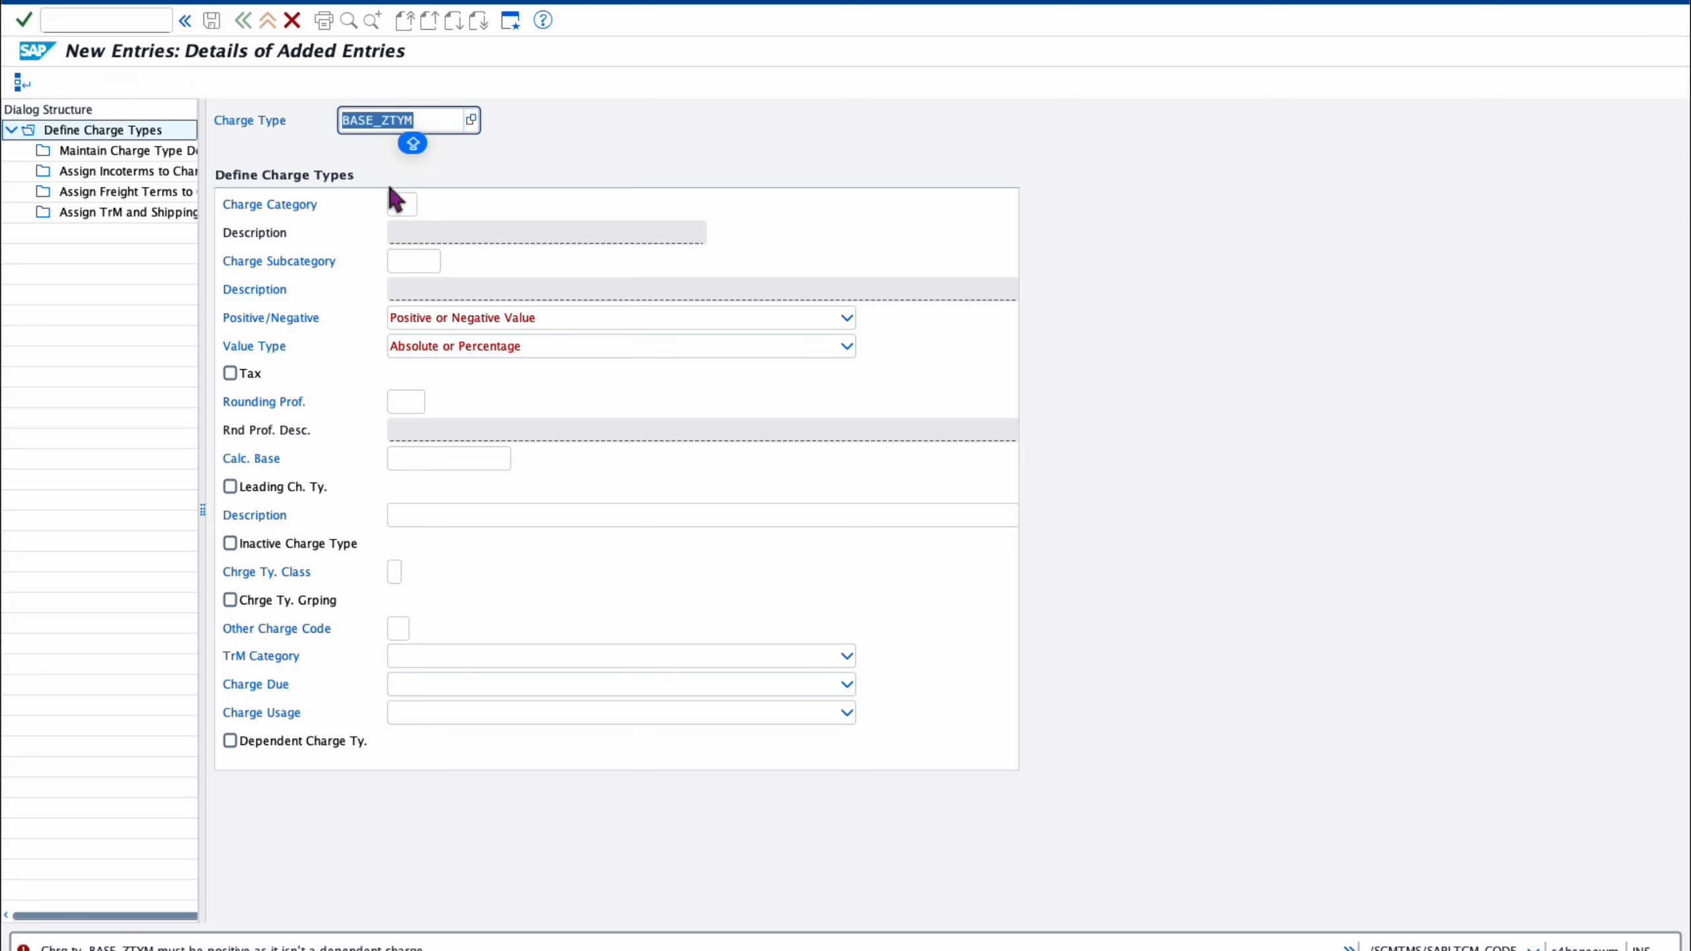
- Assign charge category 904 (Base Freight Charges) and charge subcategory 910000 (Freight Charge) to charge type BASE_ZTYM
click(399, 204)
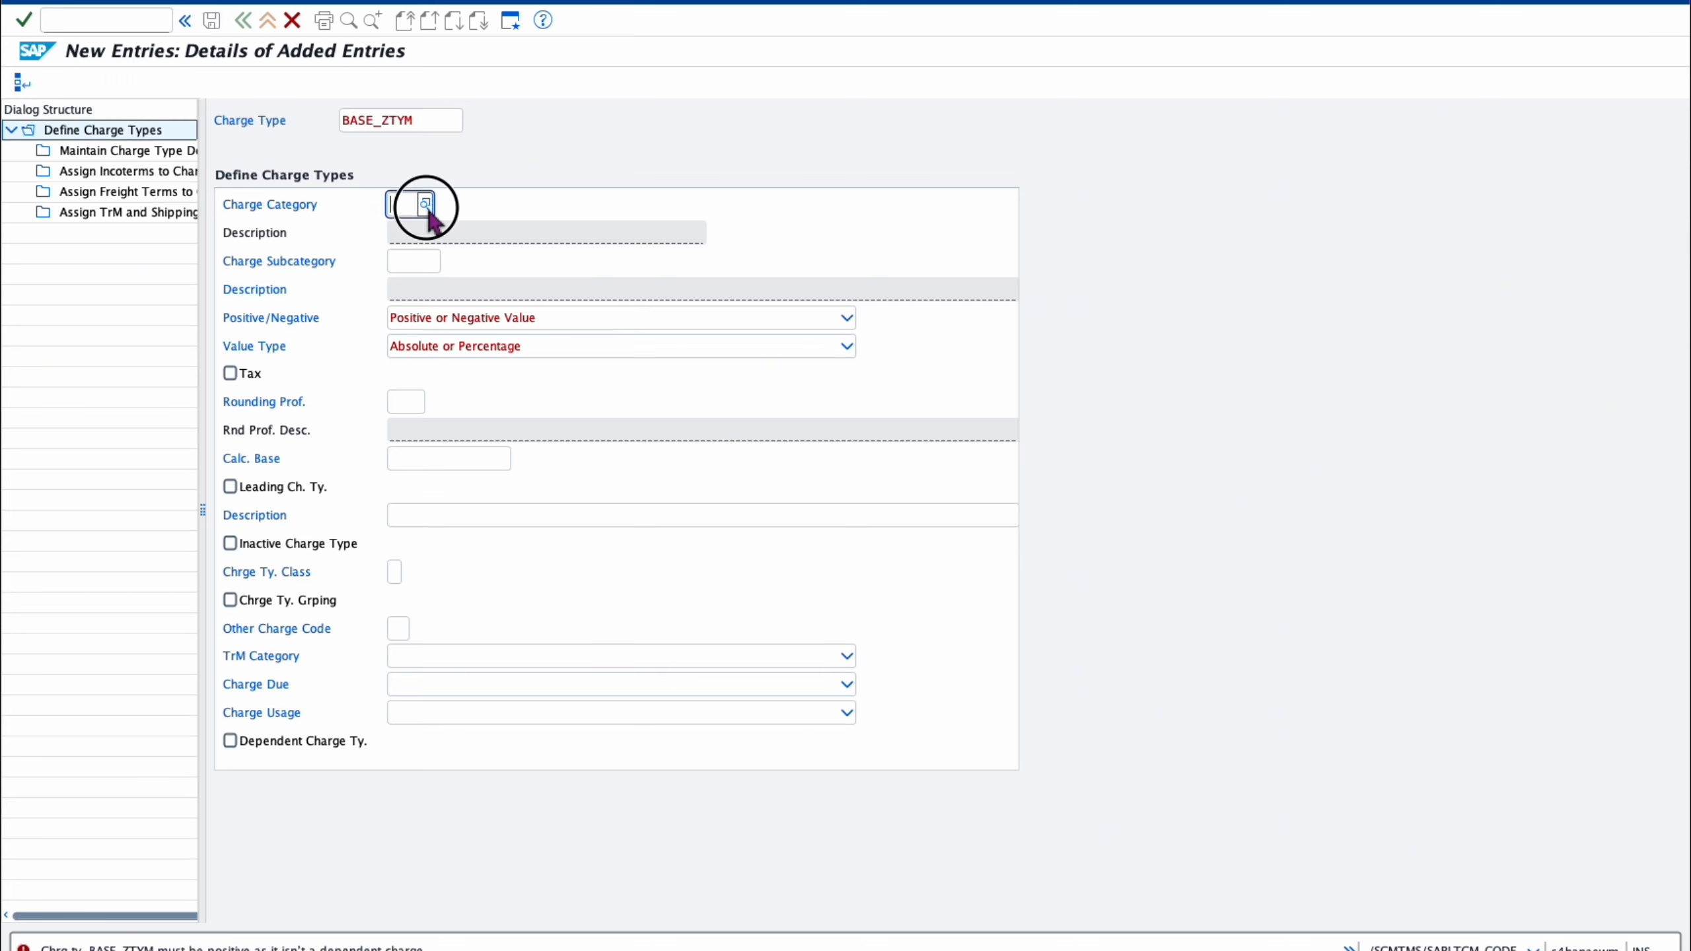
click(424, 205)
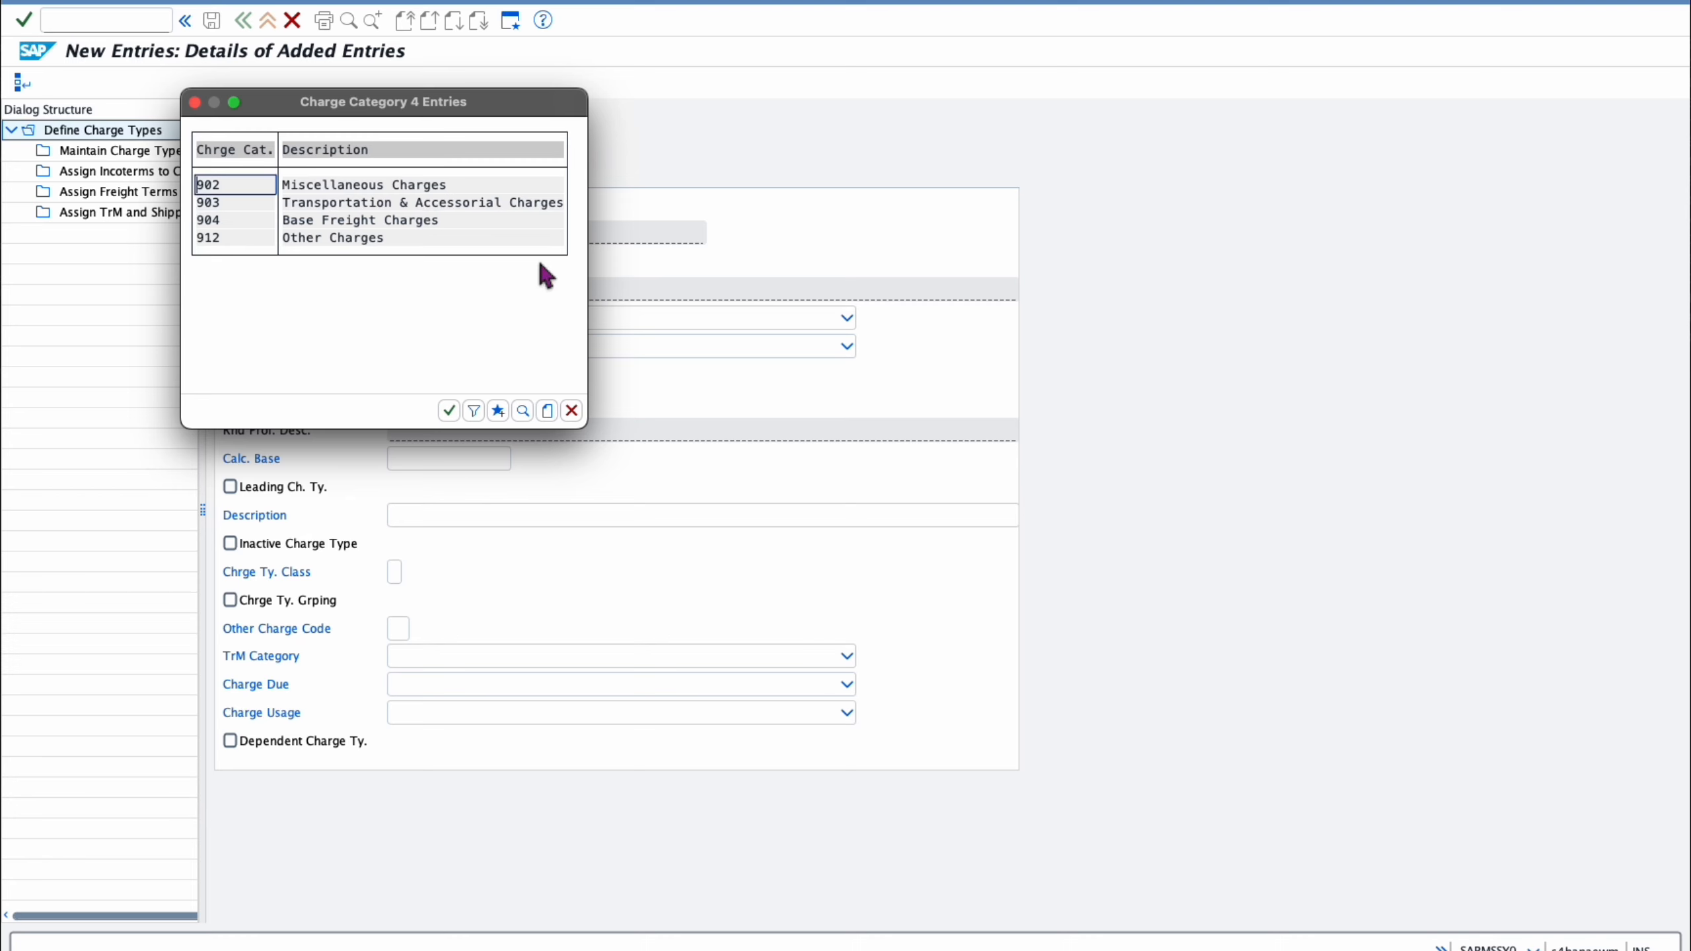
click(208, 220)
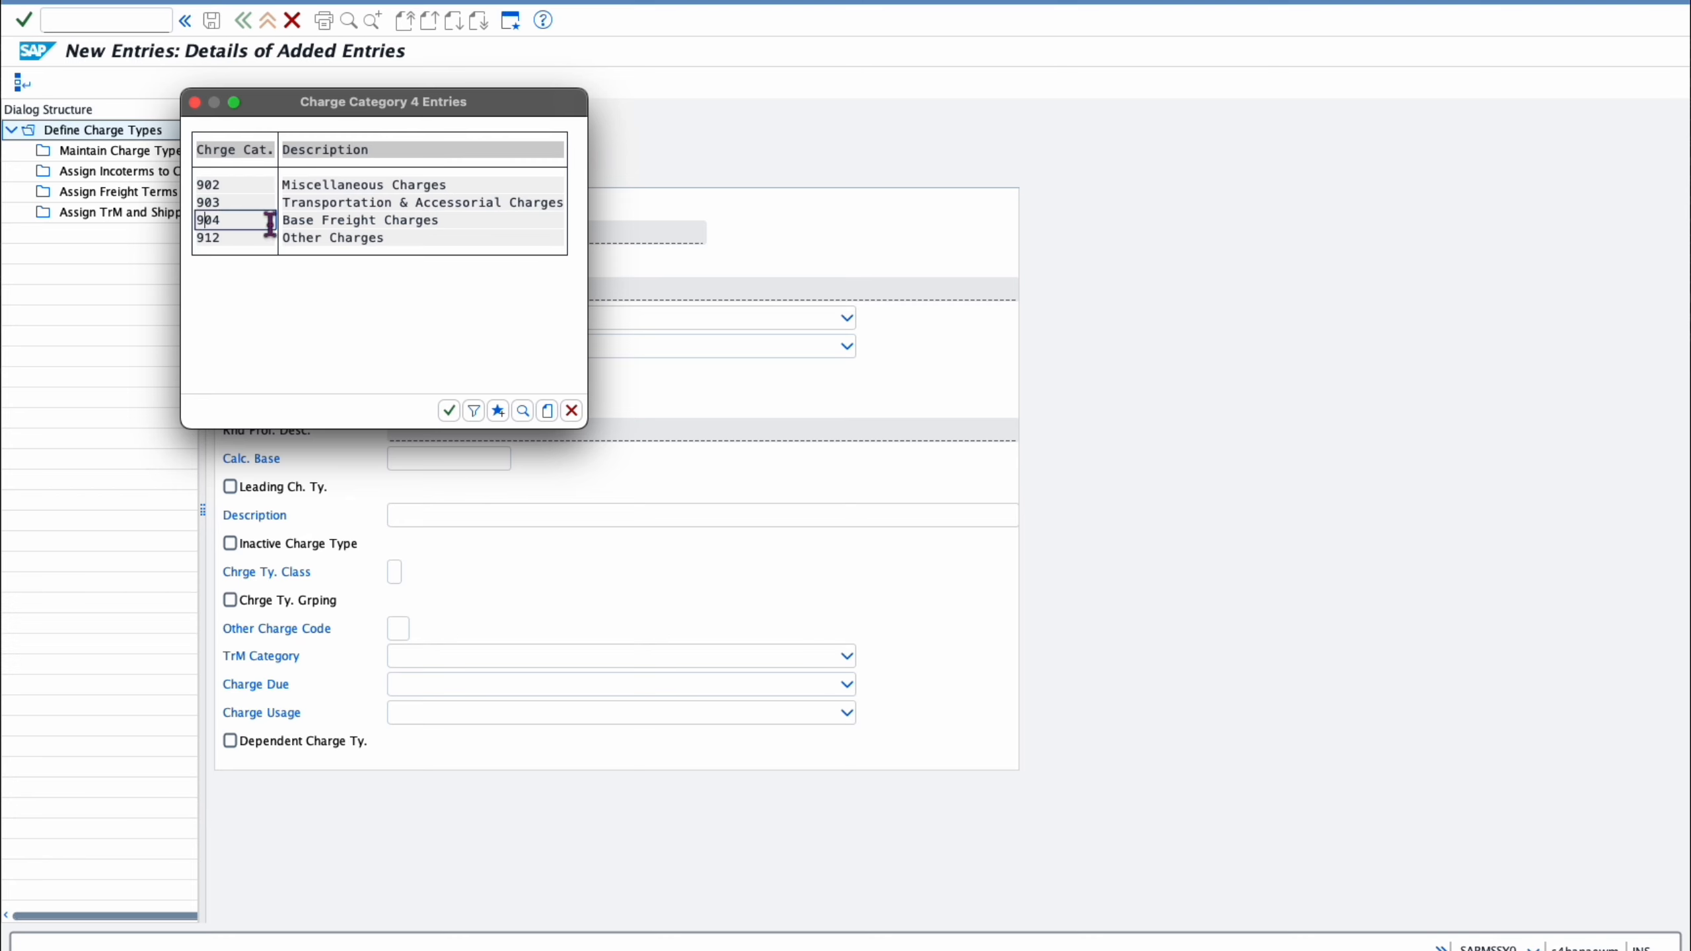
double_click(208, 220)
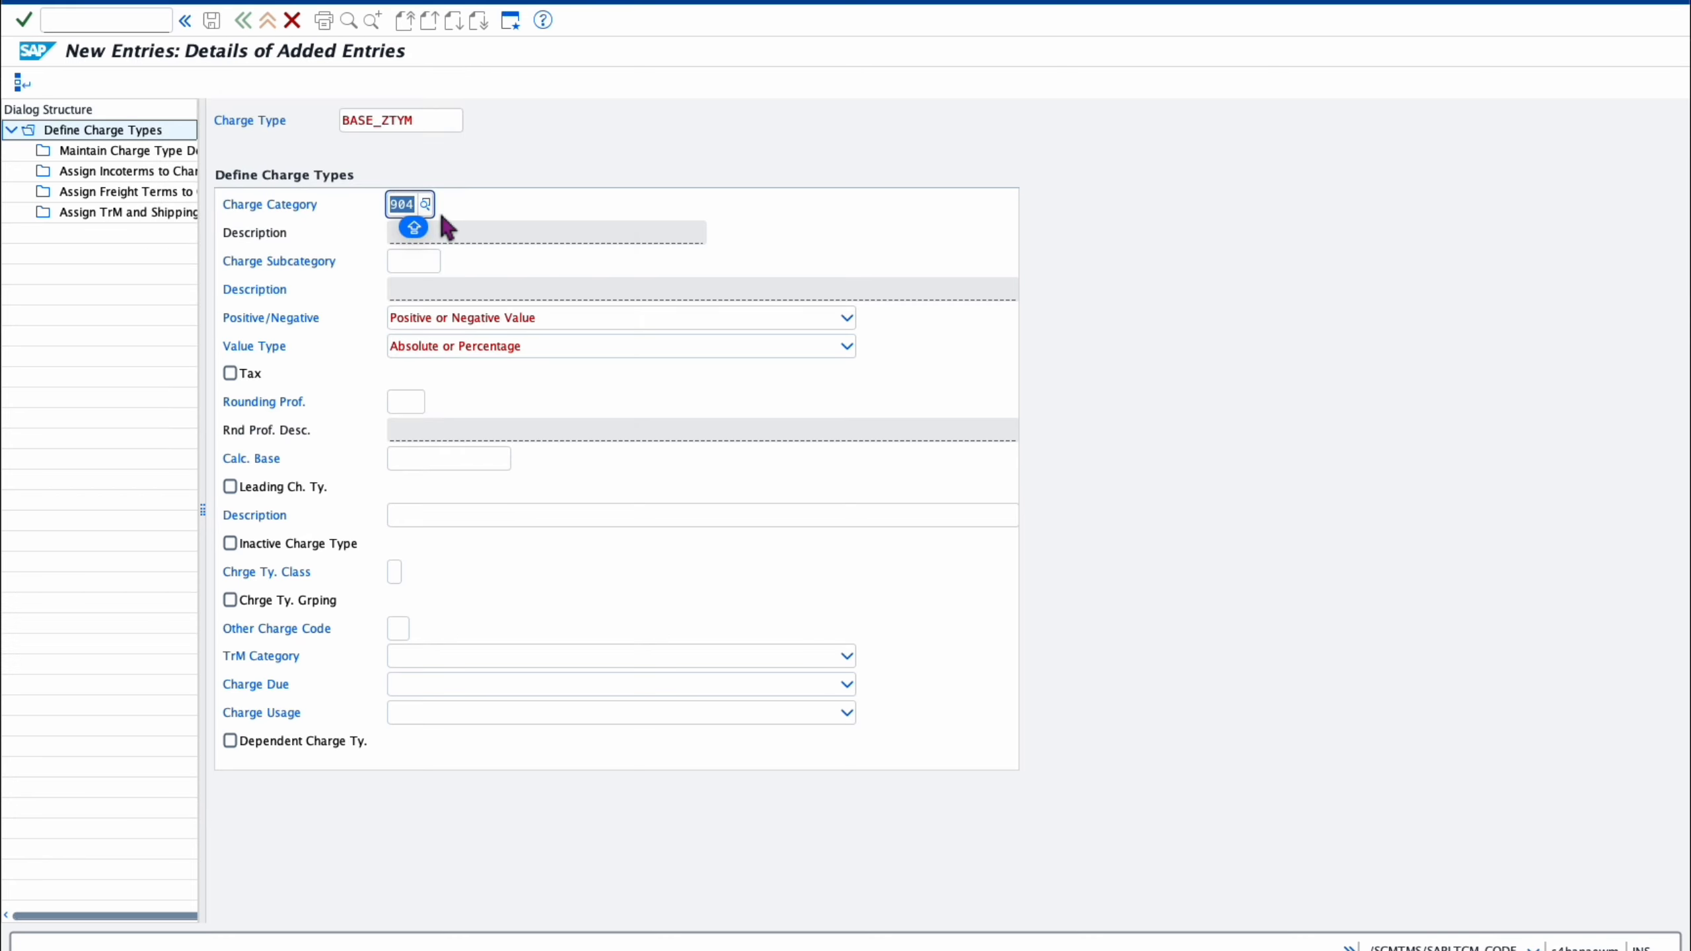
click(447, 261)
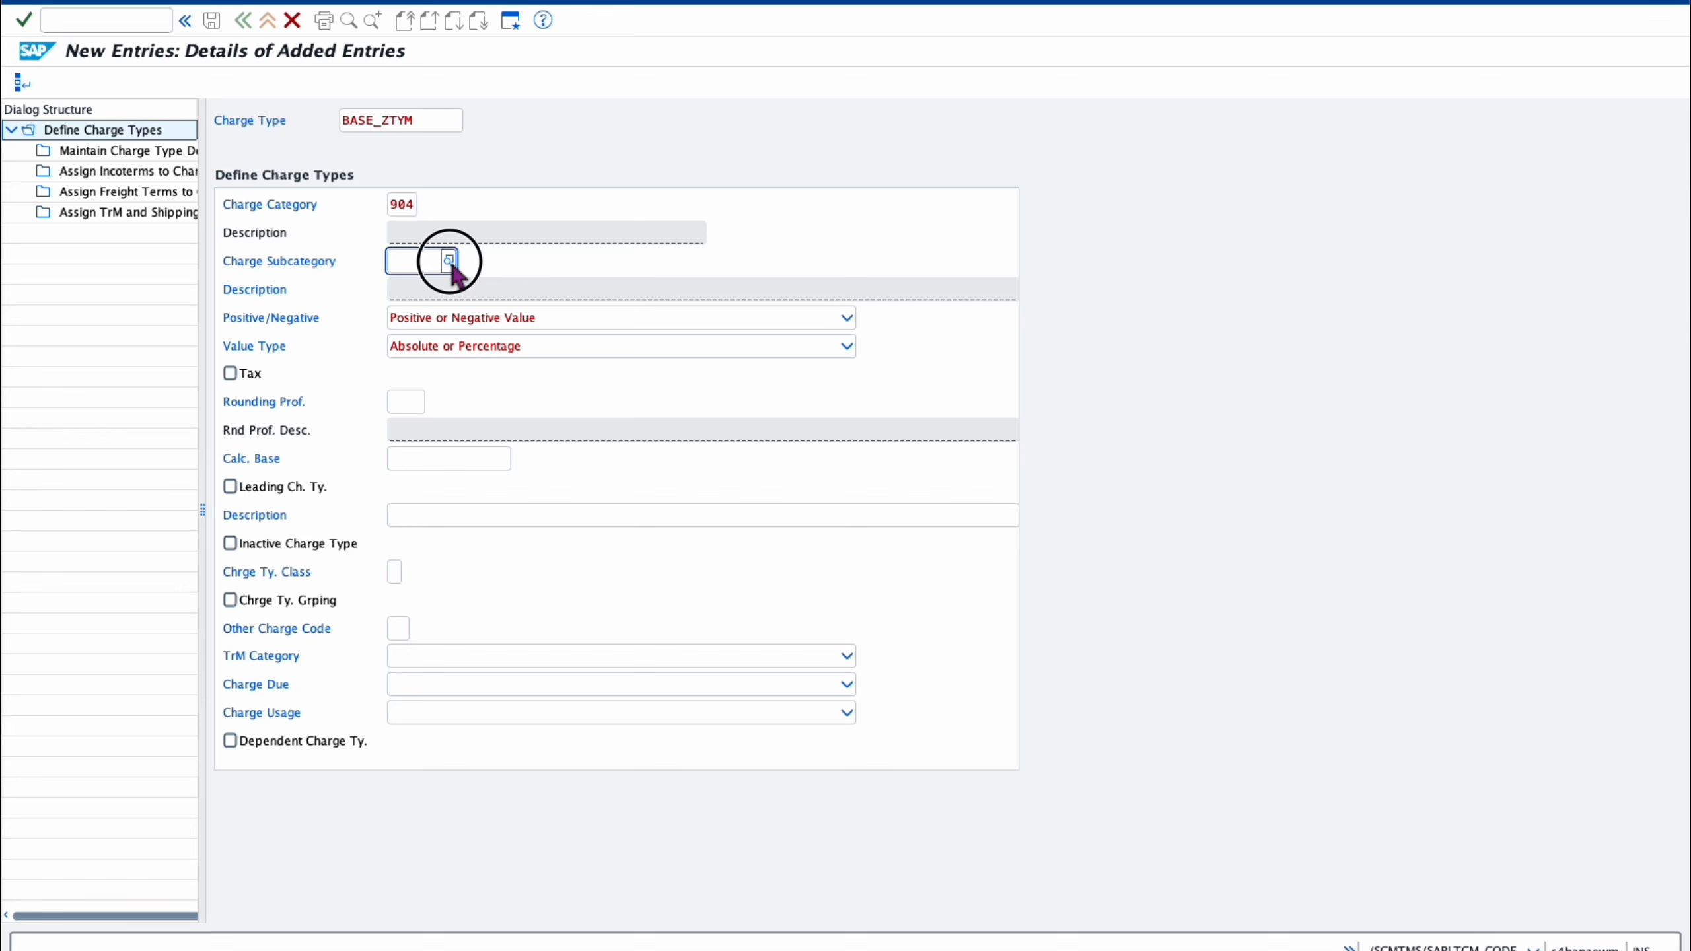
click(448, 261)
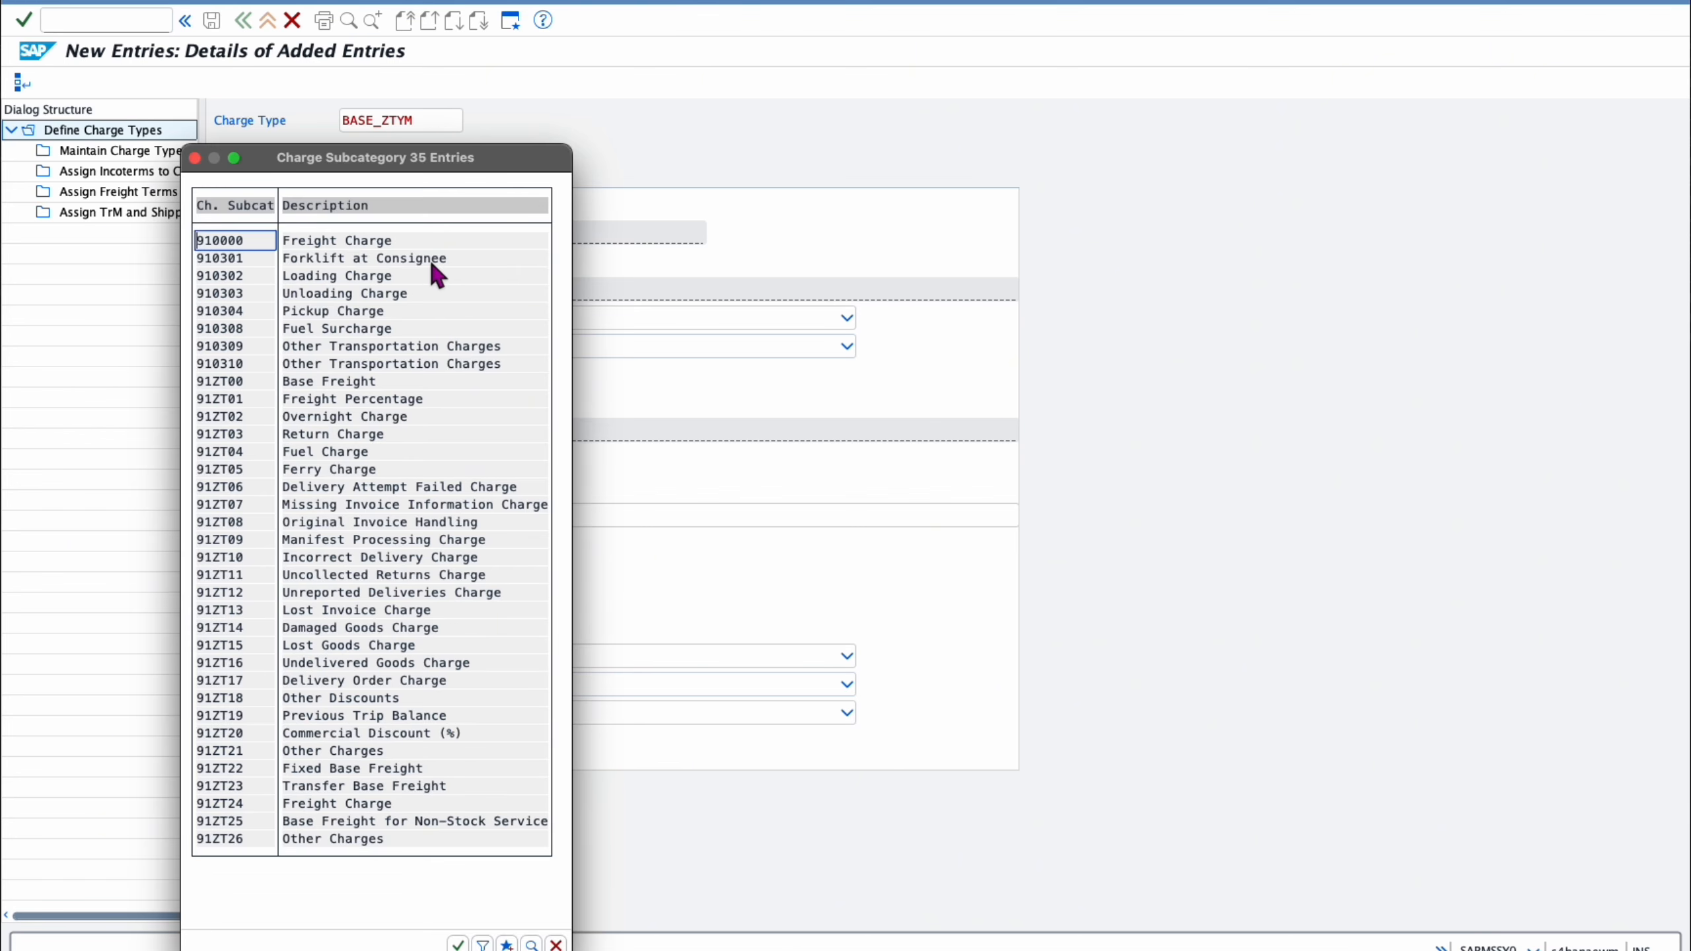
double_click(215, 243)
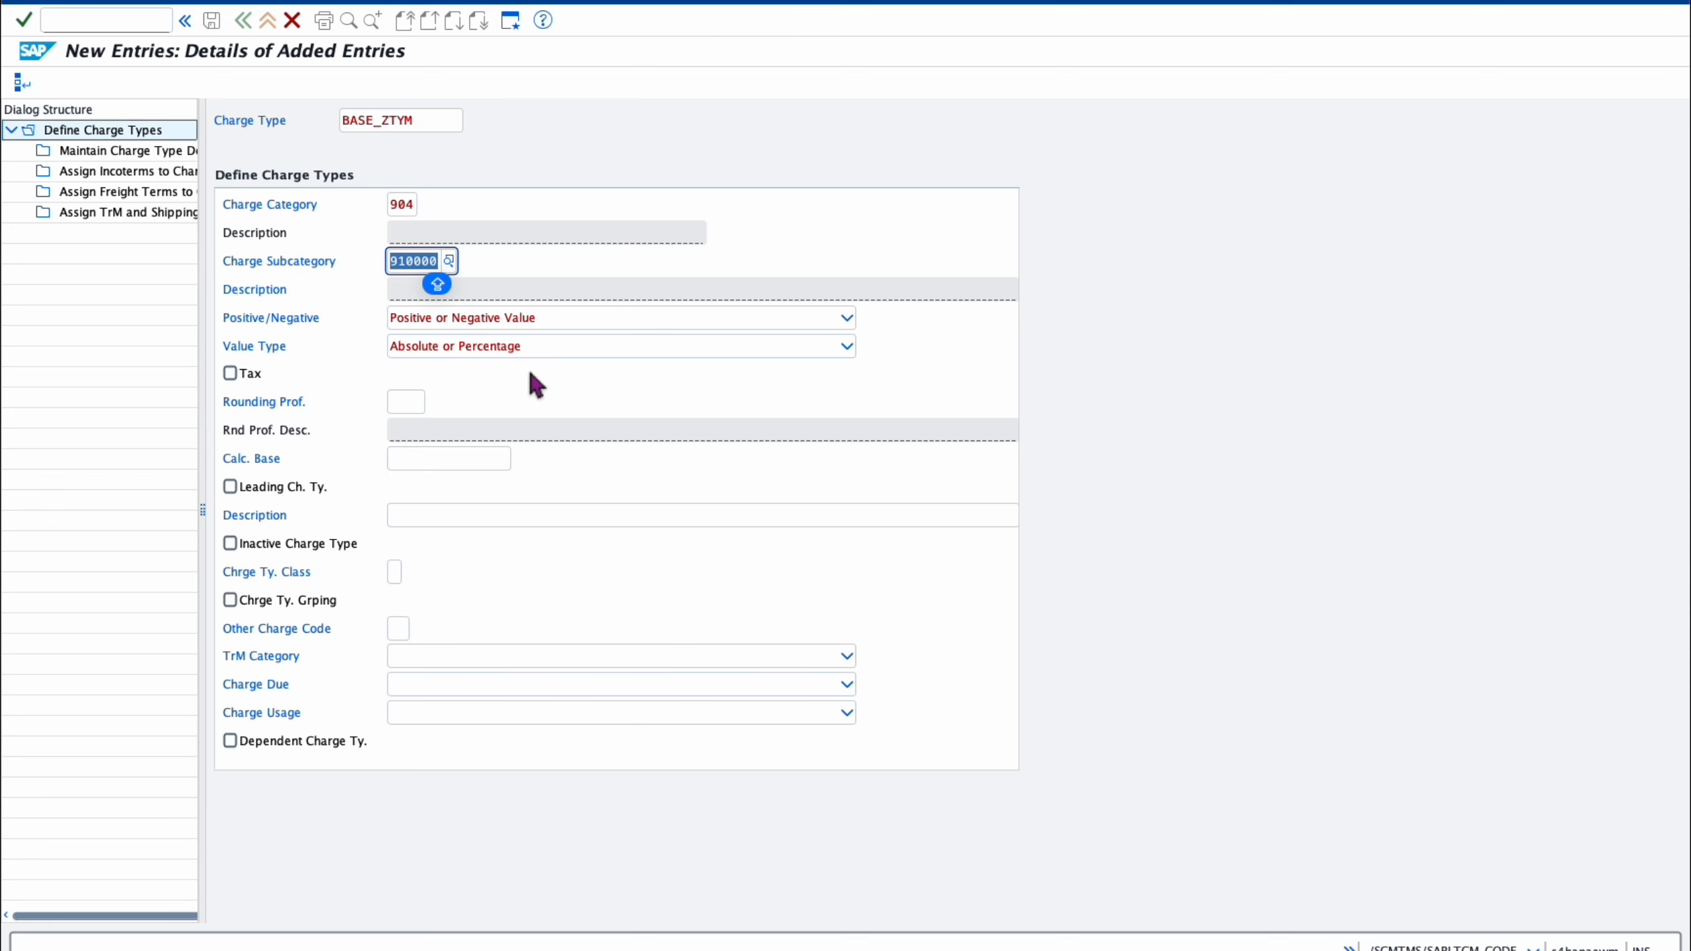
- Restrict charge type BASE_ZTYM to Positive Value and set its value type to Absolute Value
click(623, 317)
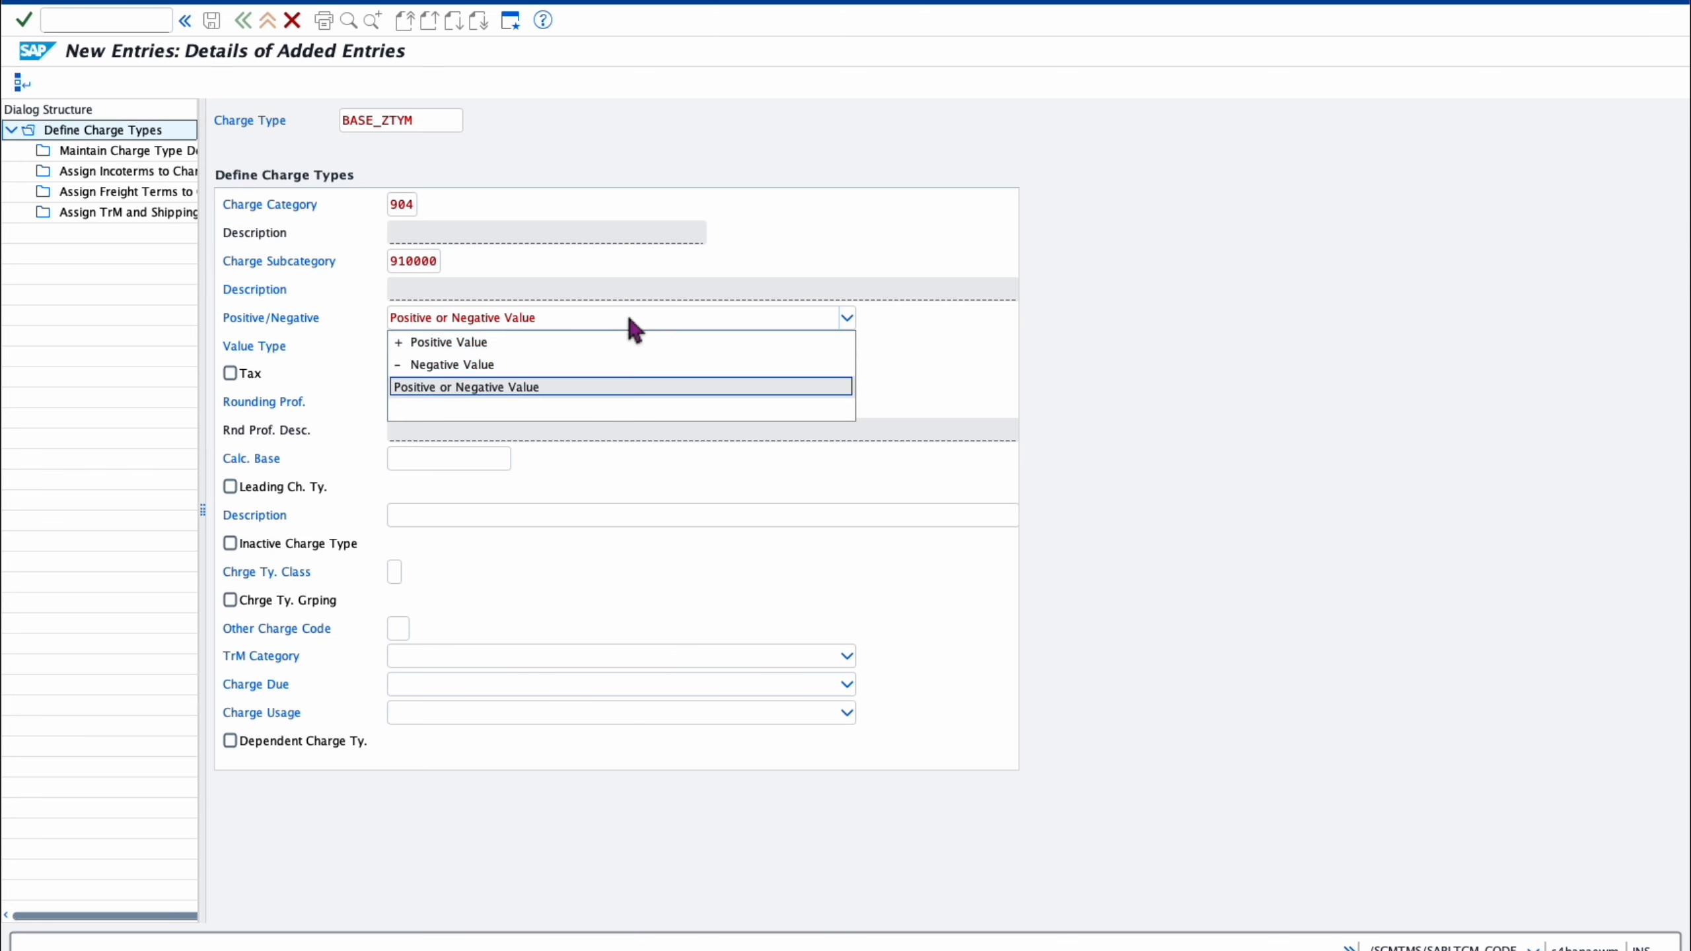
click(412, 344)
click(420, 346)
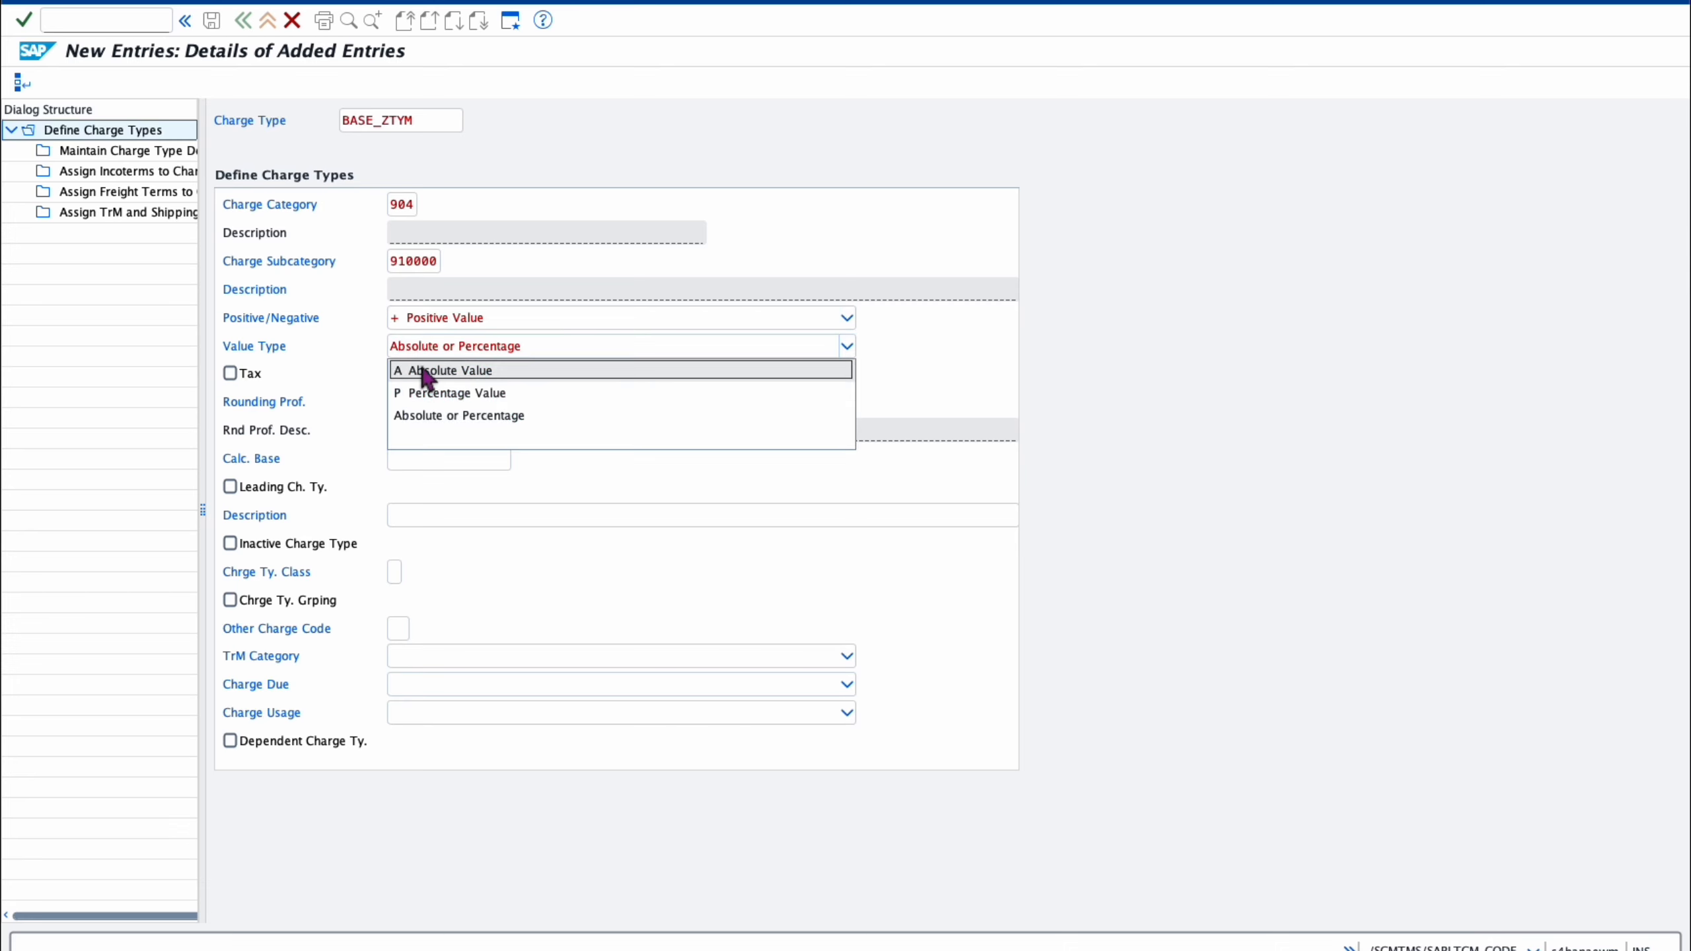
click(420, 369)
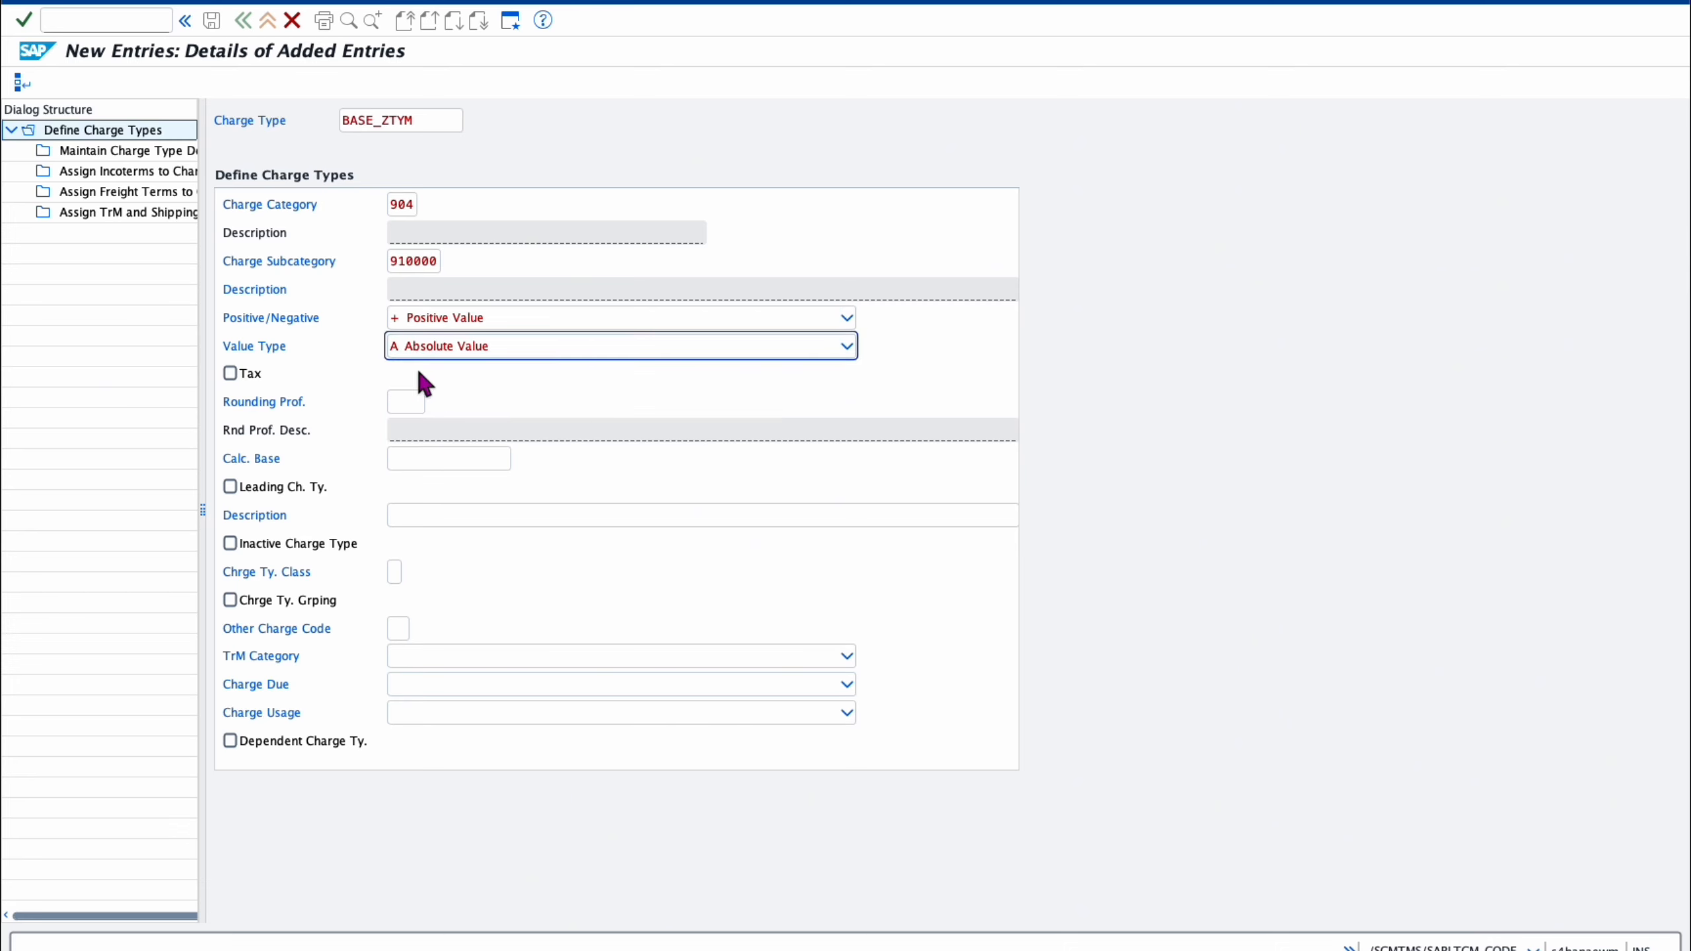
- Assign rounding profile 0000 (Round Up/Down To 0.01) to charge type BASE_ZTYM and validate the entry
click(416, 403)
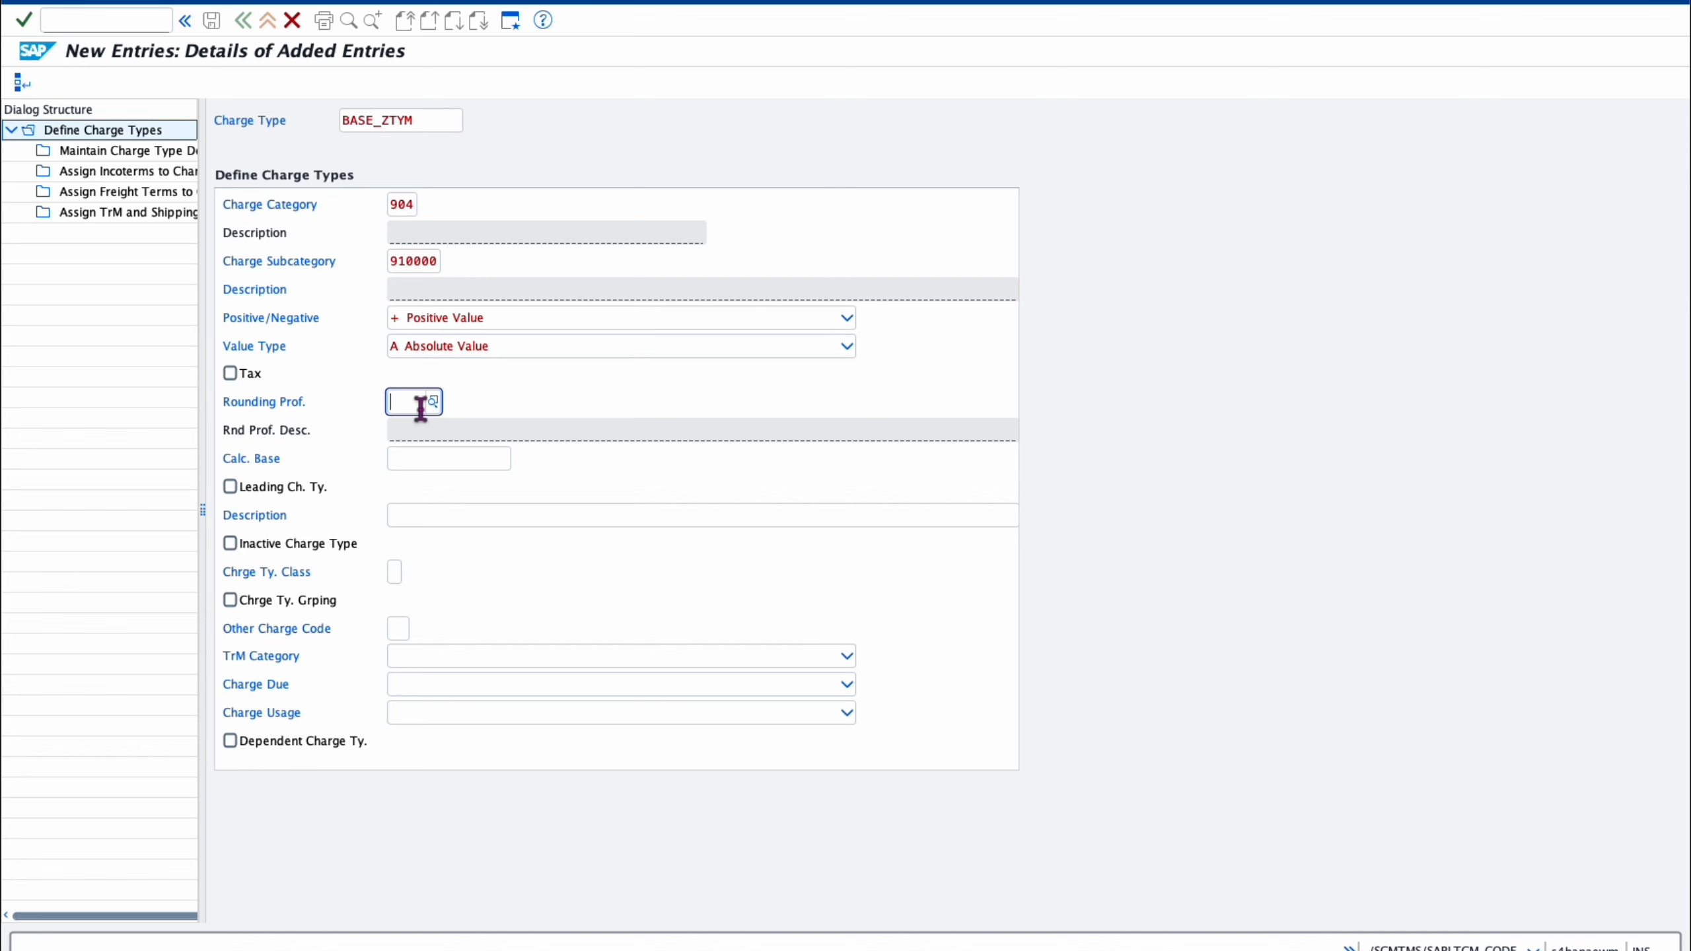
click(434, 401)
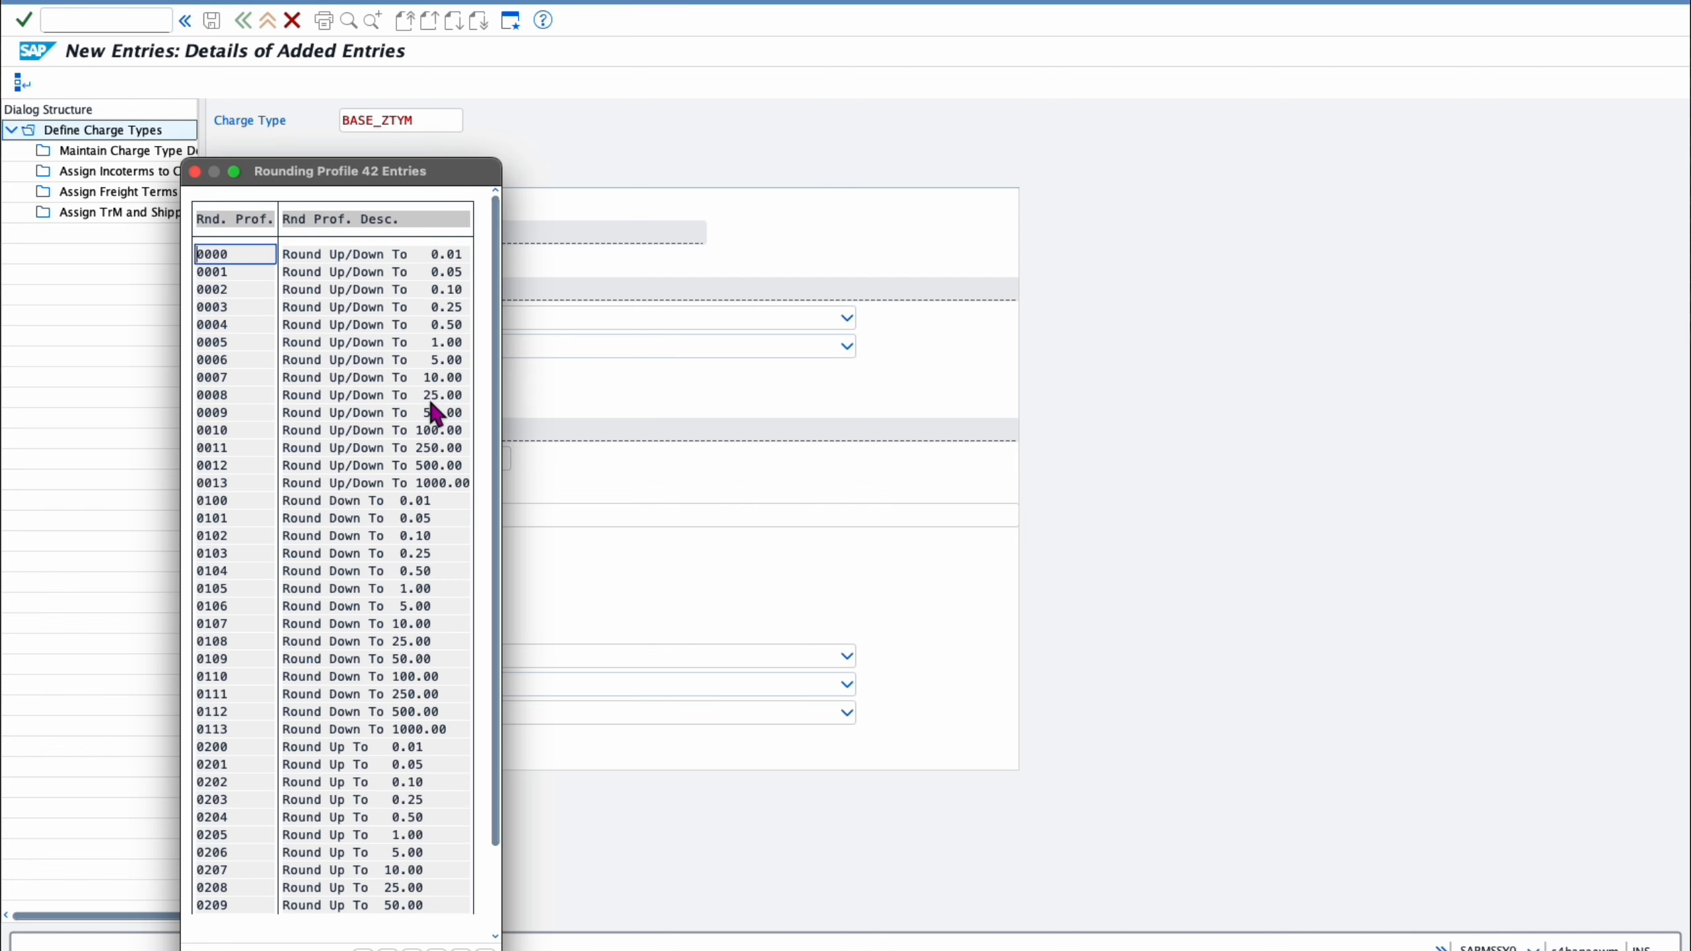
double_click(252, 253)
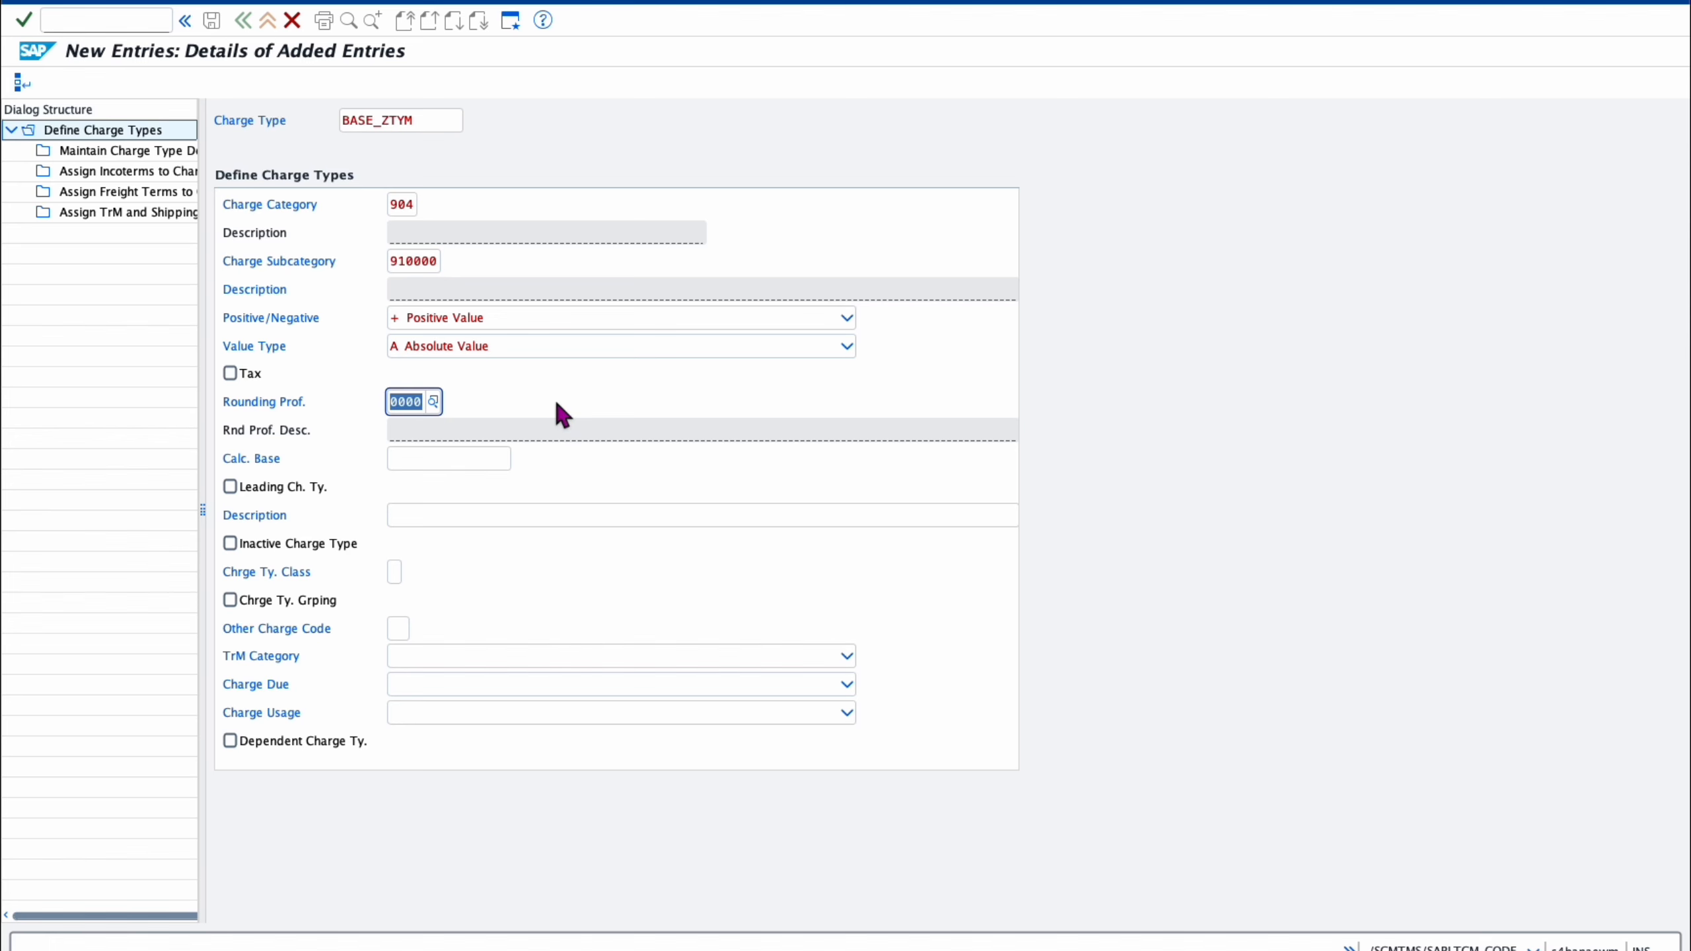
key(Return)
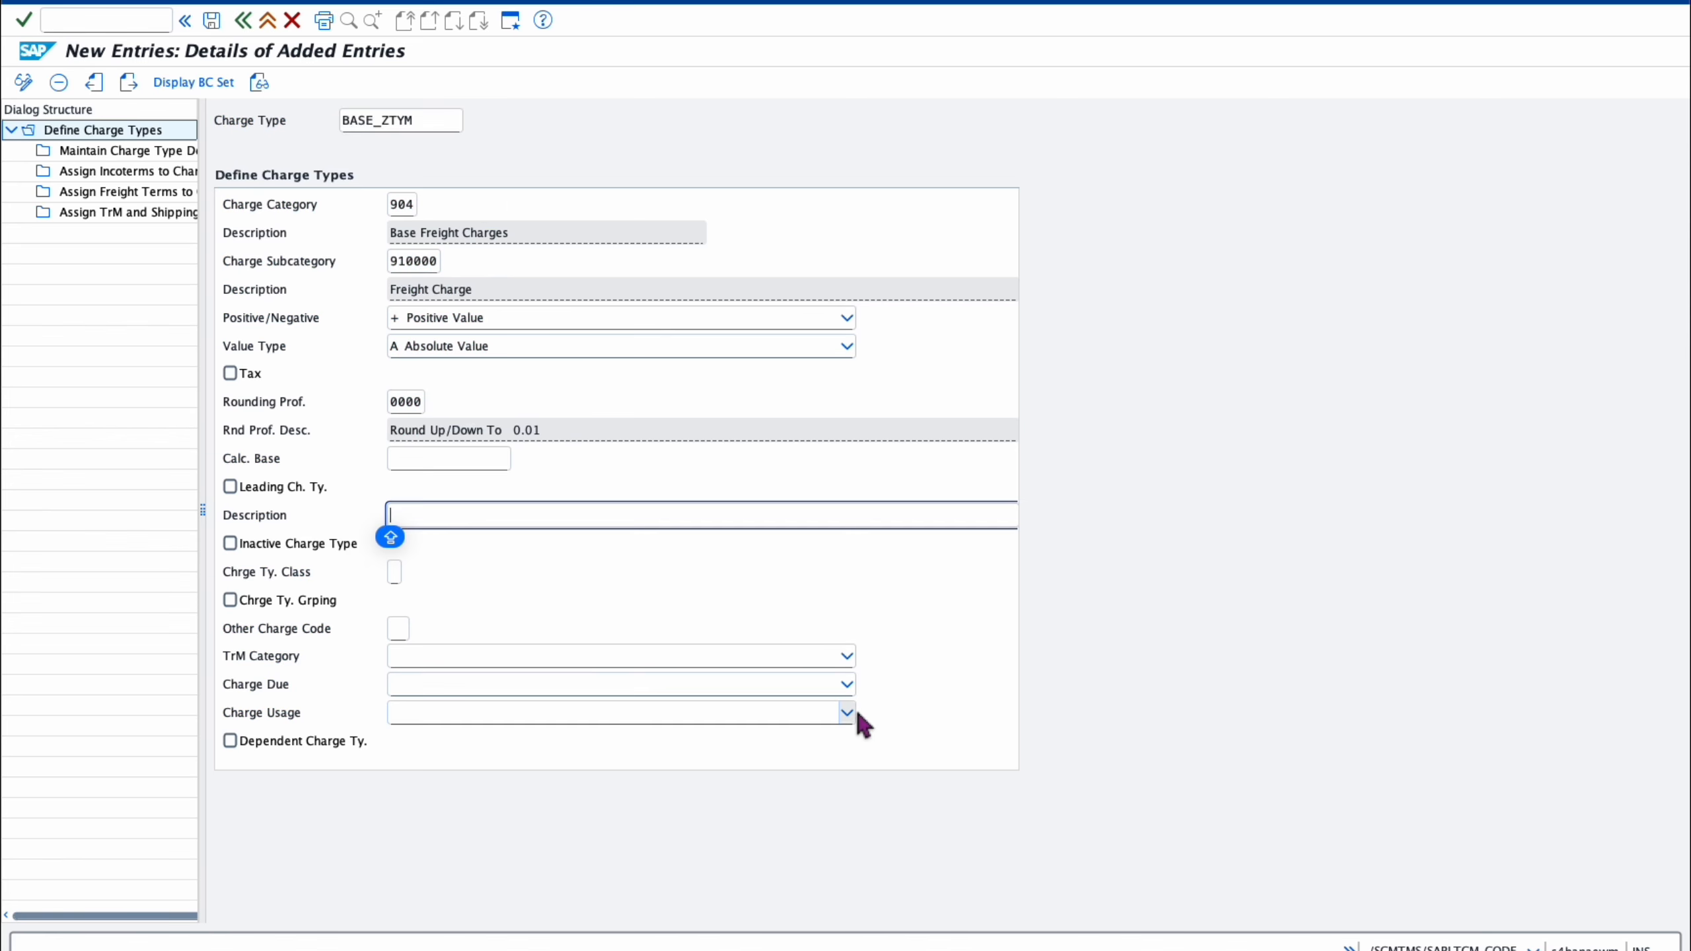
- Set the charge usage of BASE_ZTYM to All, save the charge type and return to the charge types overview
click(856, 714)
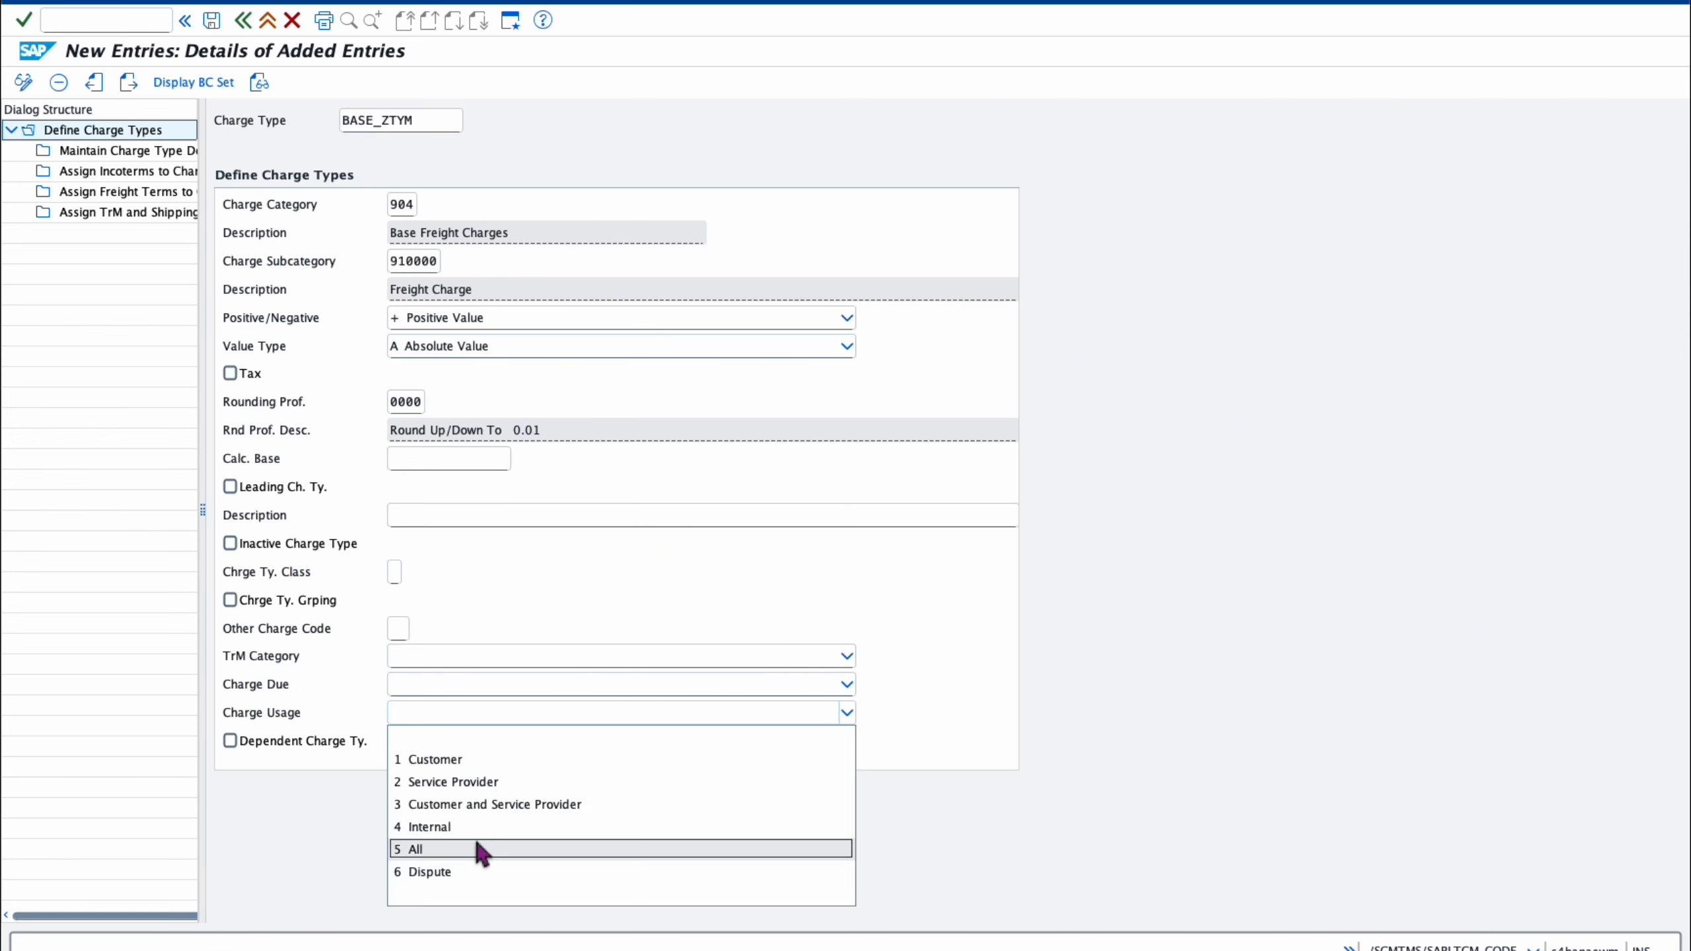
click(414, 850)
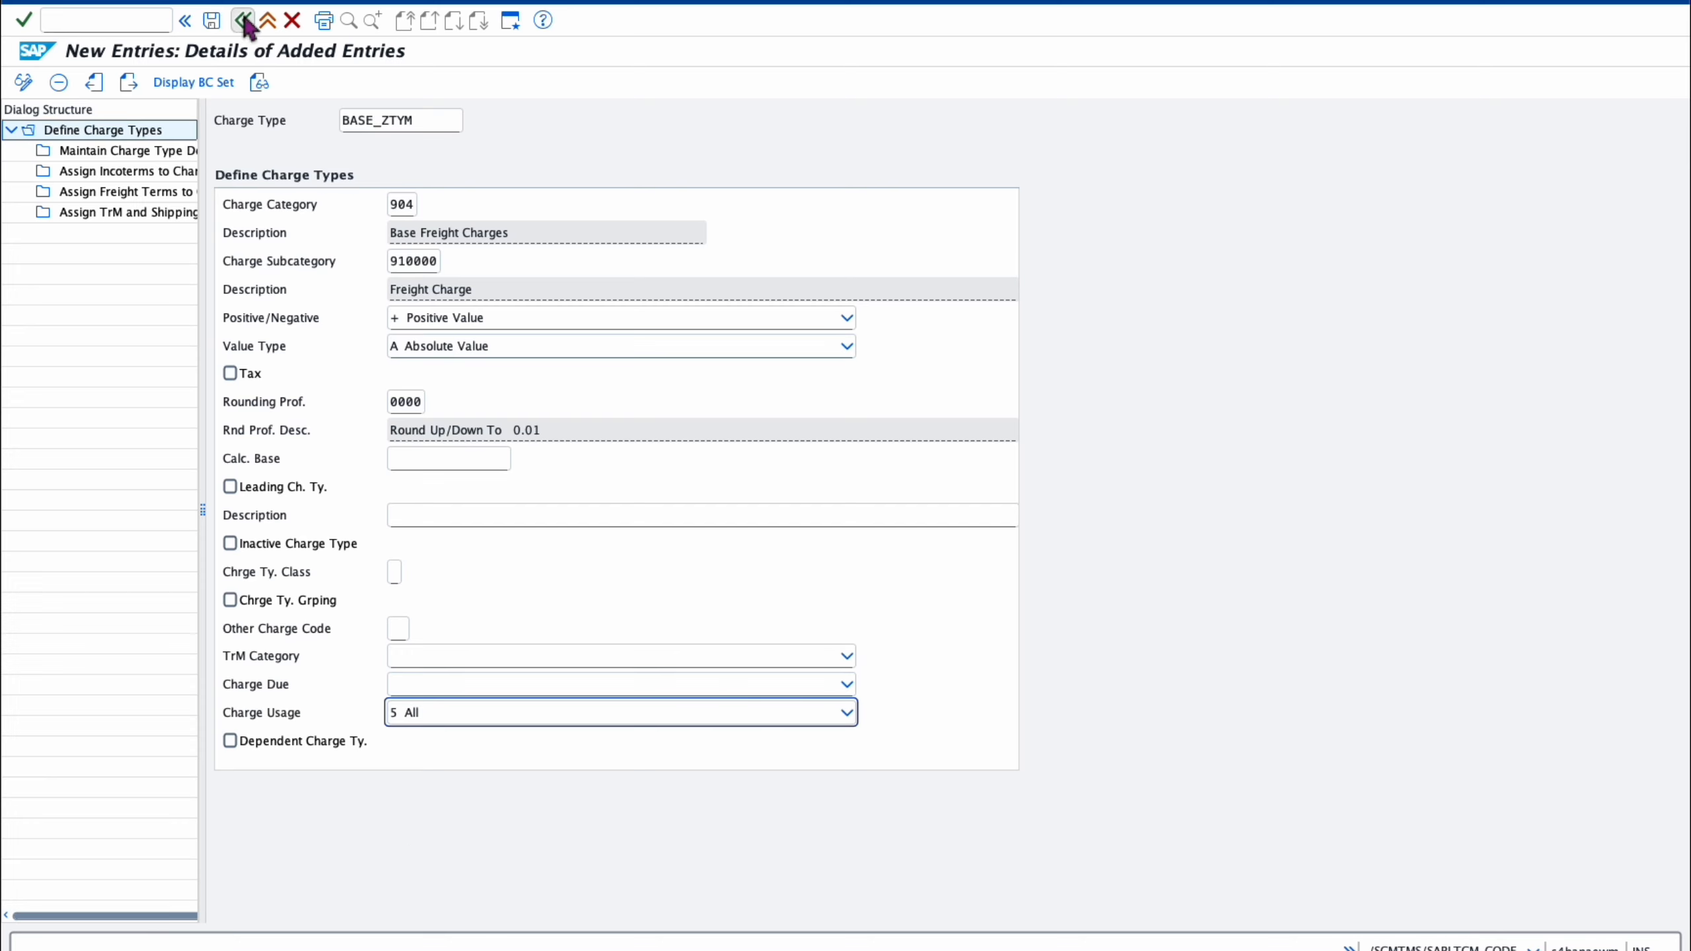
click(212, 21)
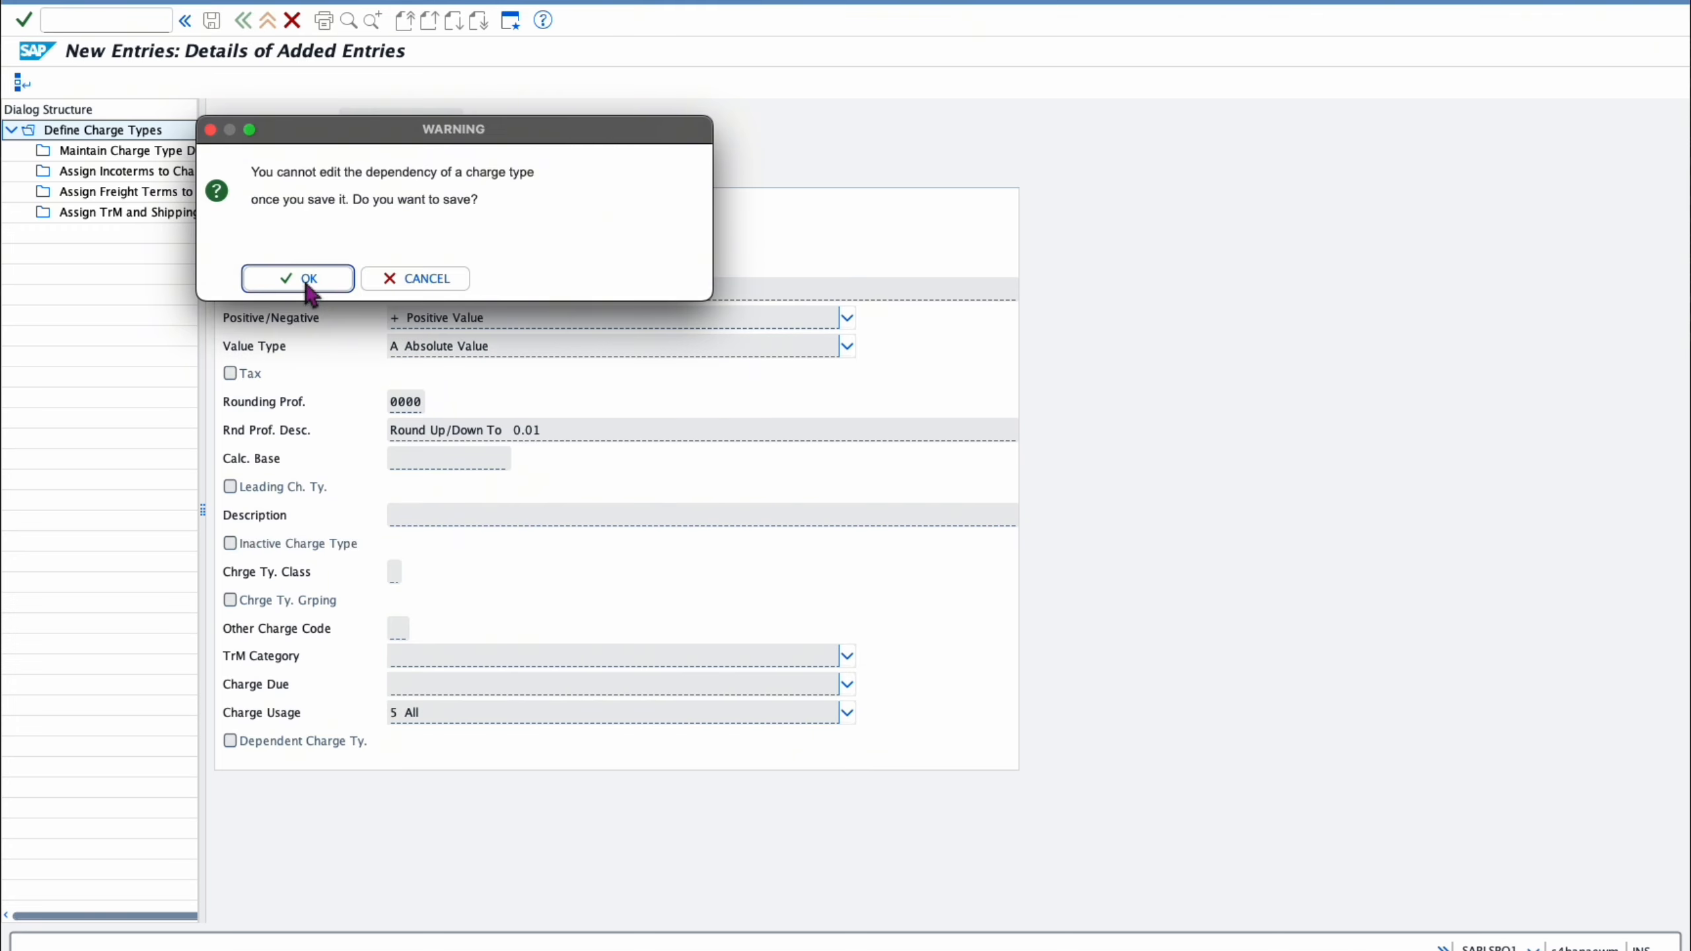
click(302, 281)
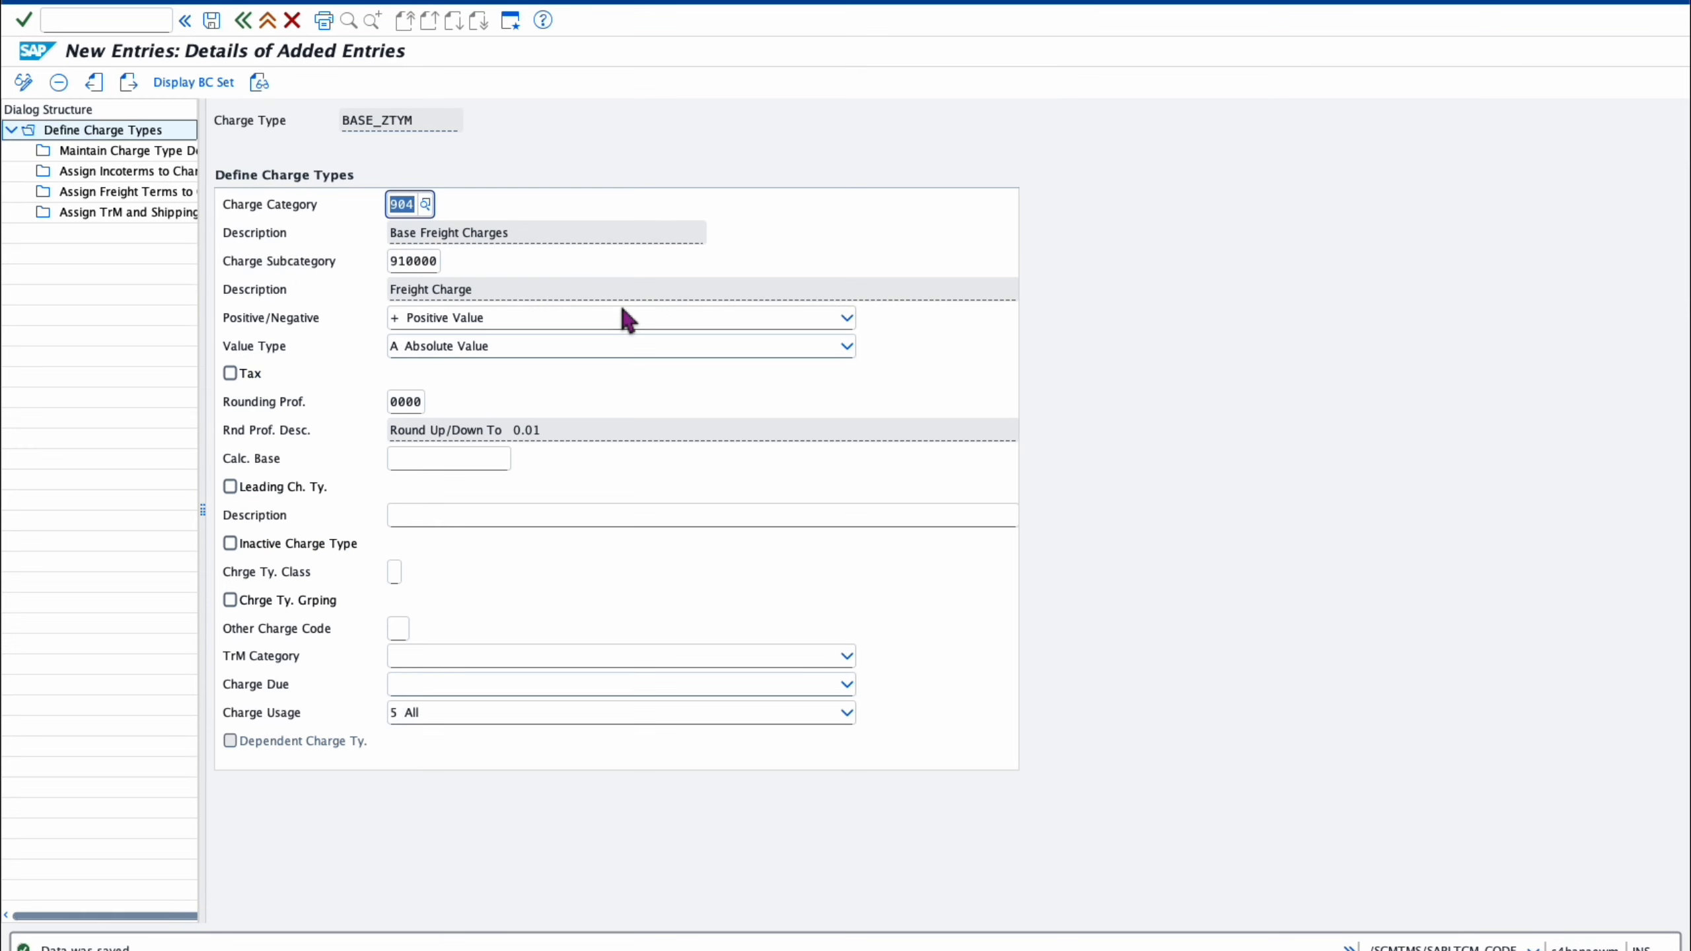
click(243, 21)
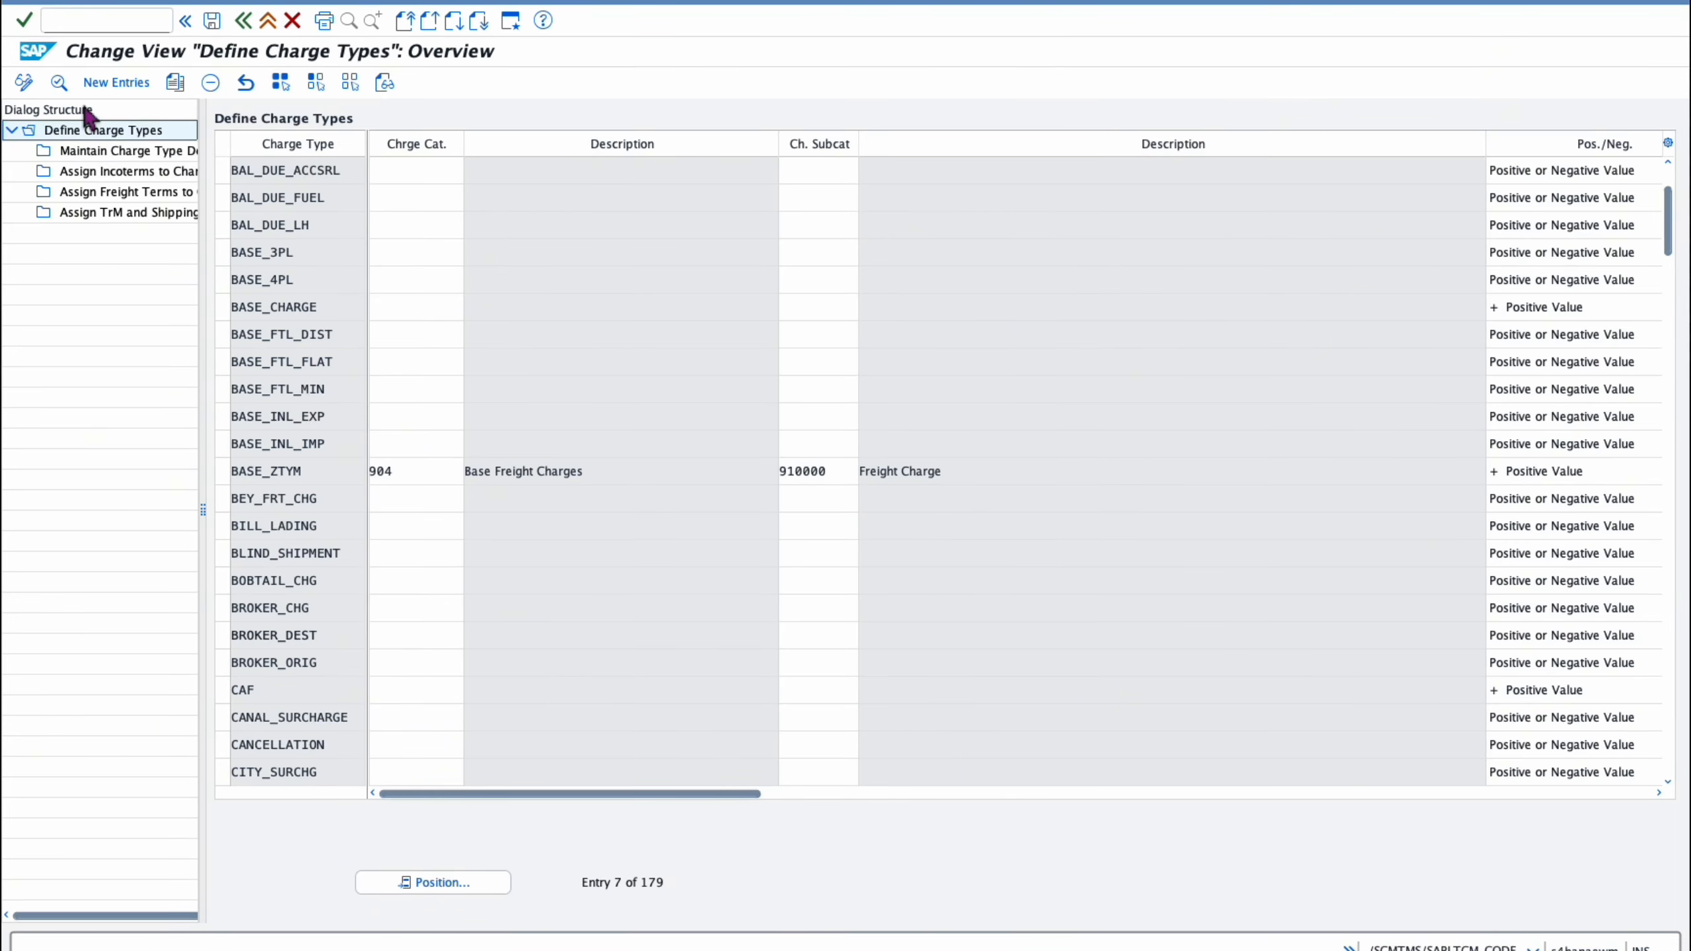
- Create a new charge type entry named FUEL_ZYTM and mark it as a dependent charge type
click(97, 88)
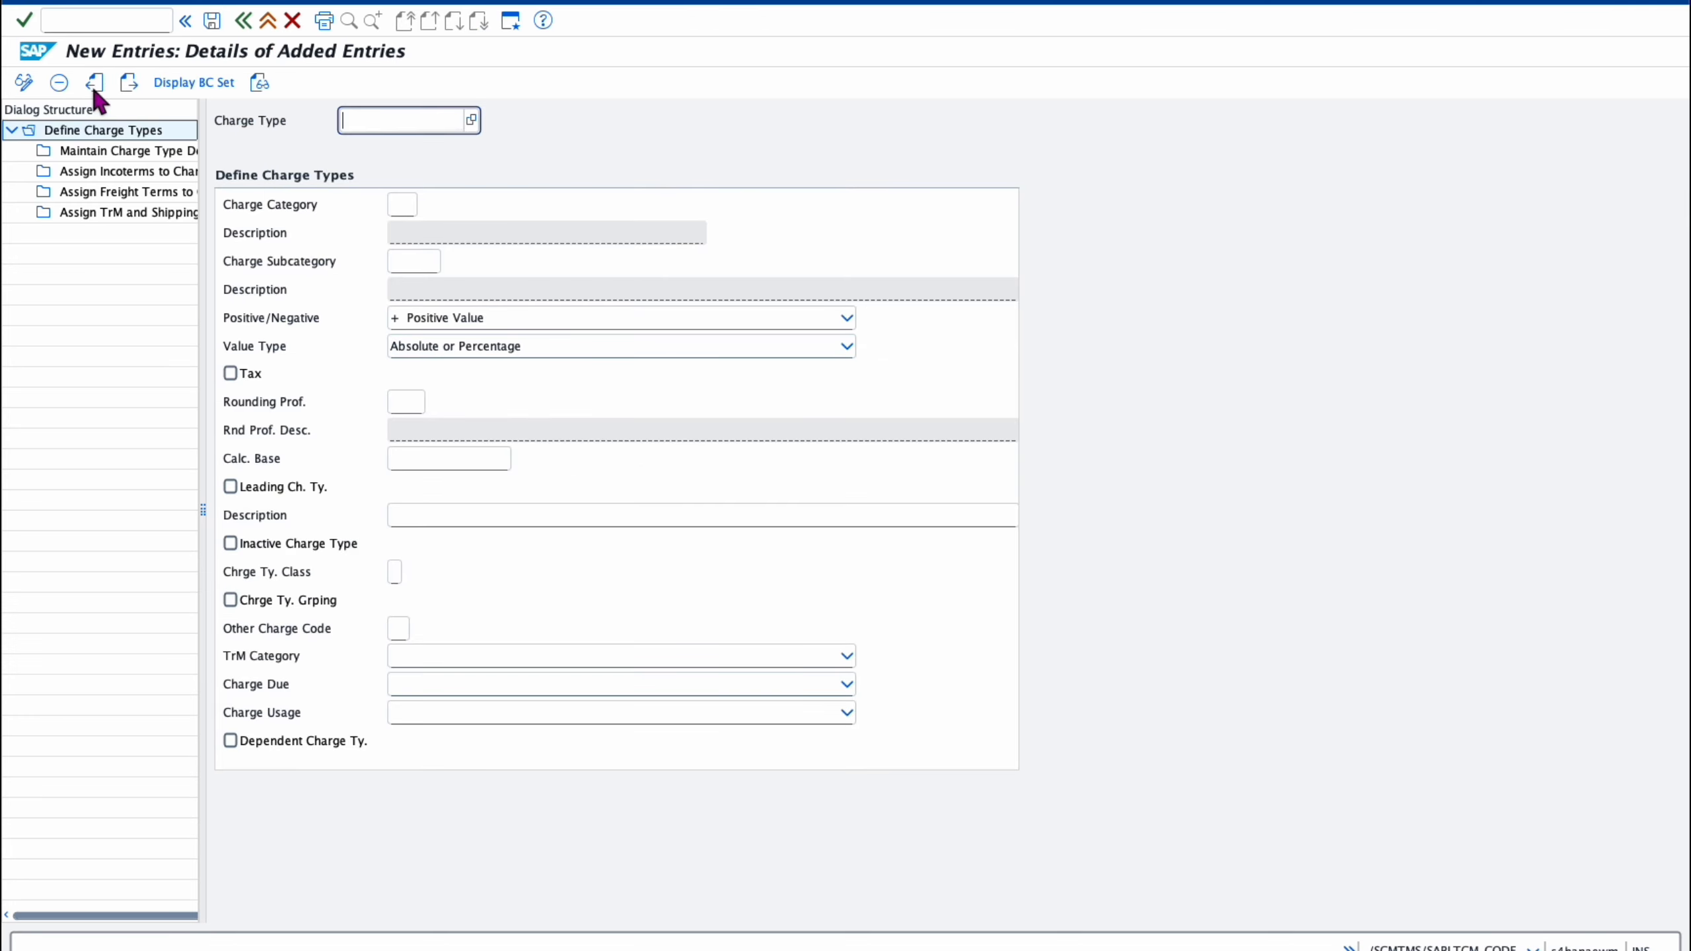
text(FUEL)
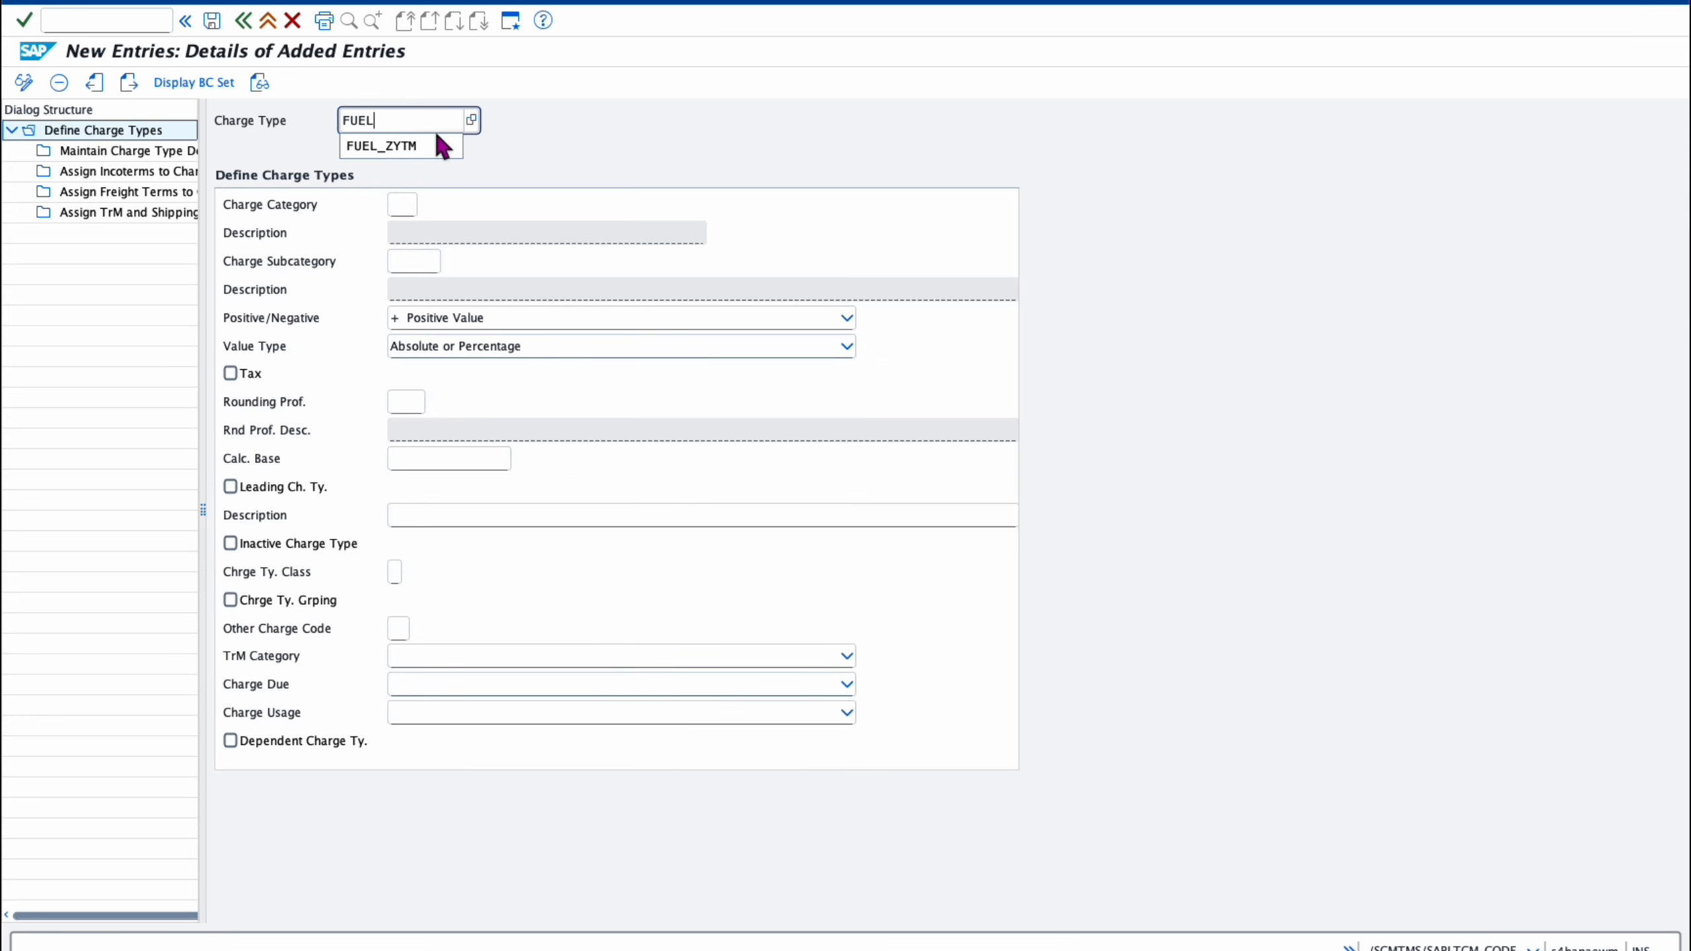
click(437, 142)
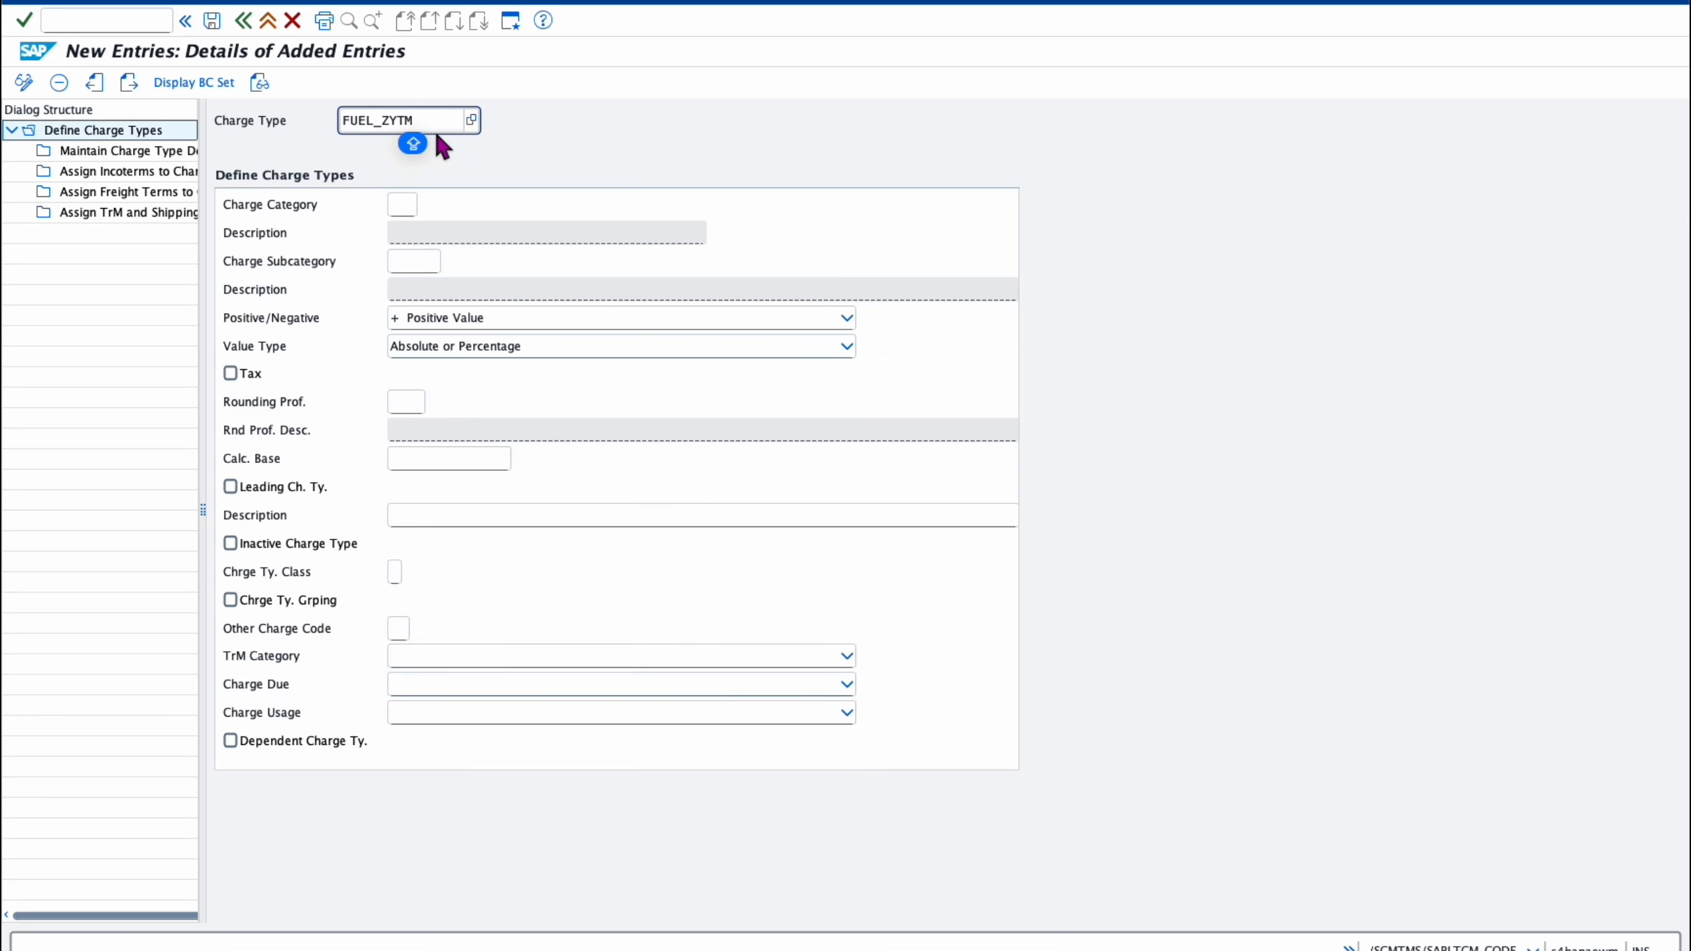
key(super+a)
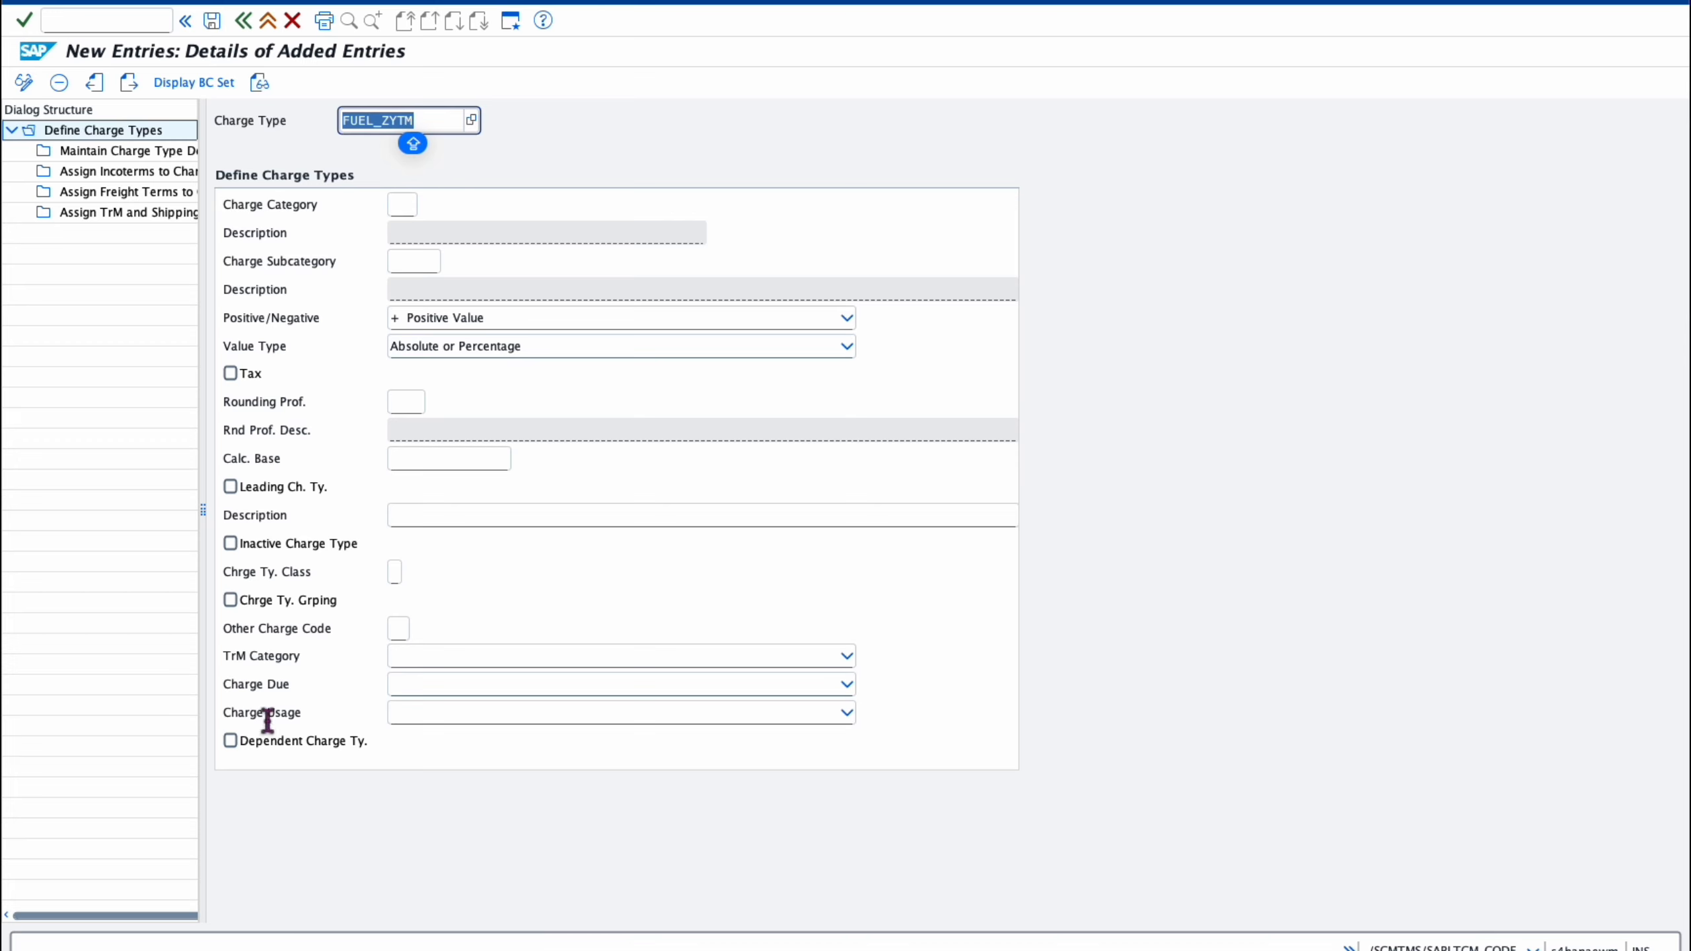
click(230, 741)
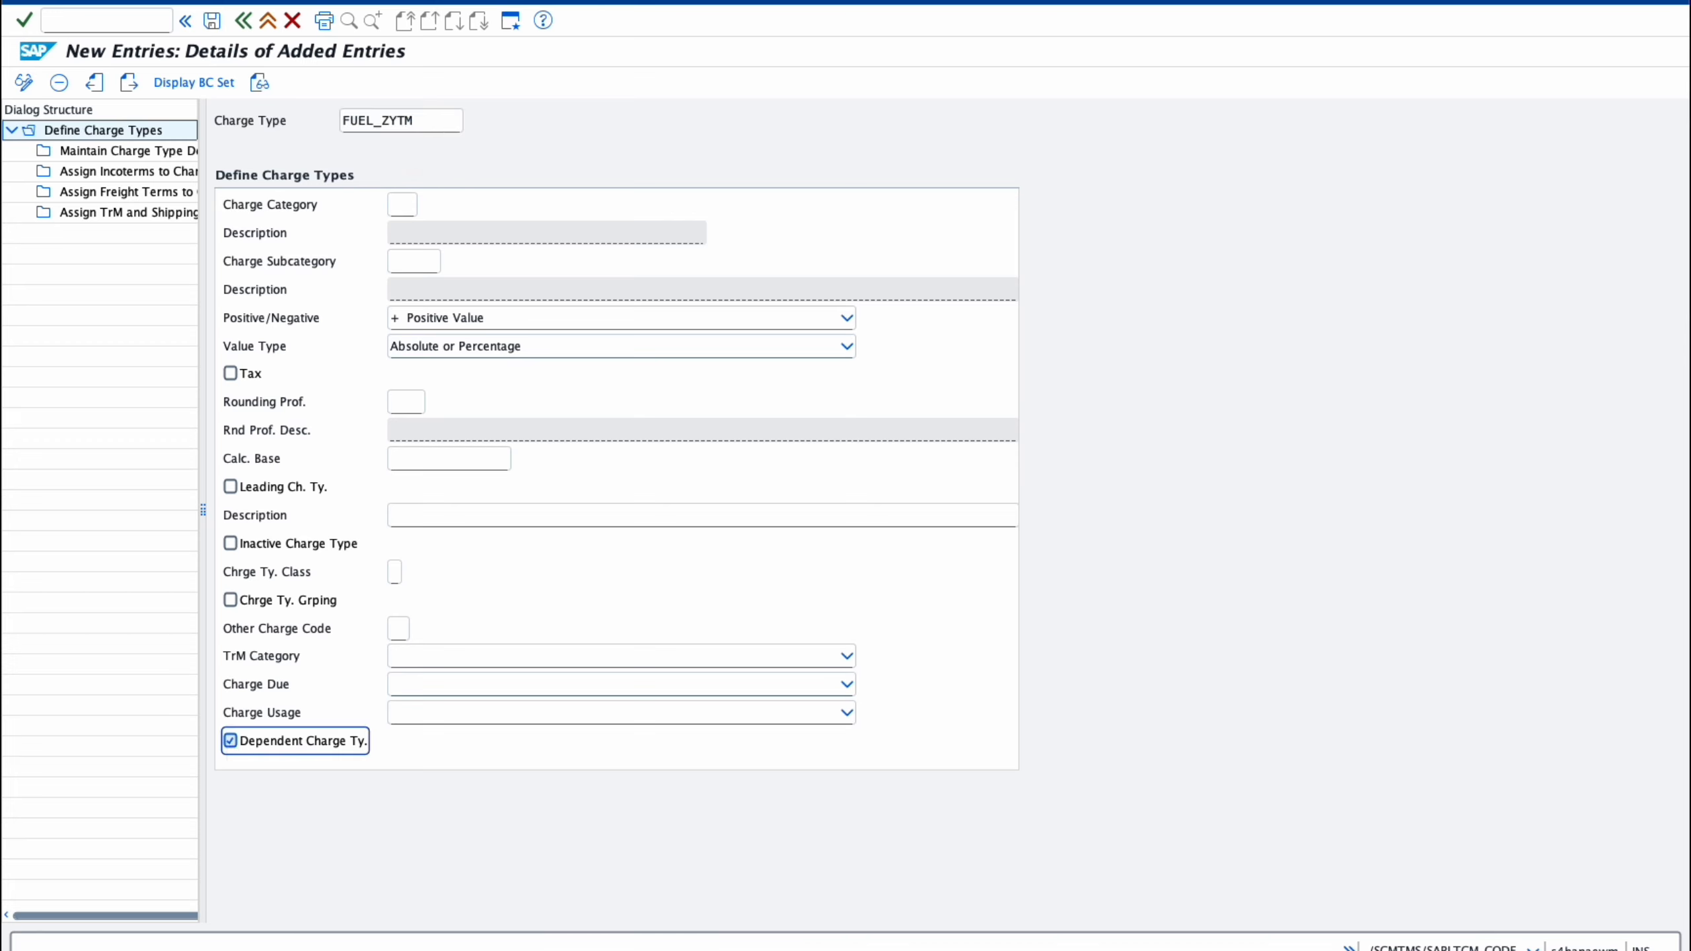
- Assign charge category 912 (Other Charges) to charge type FUEL_ZYTM
click(406, 206)
click(426, 205)
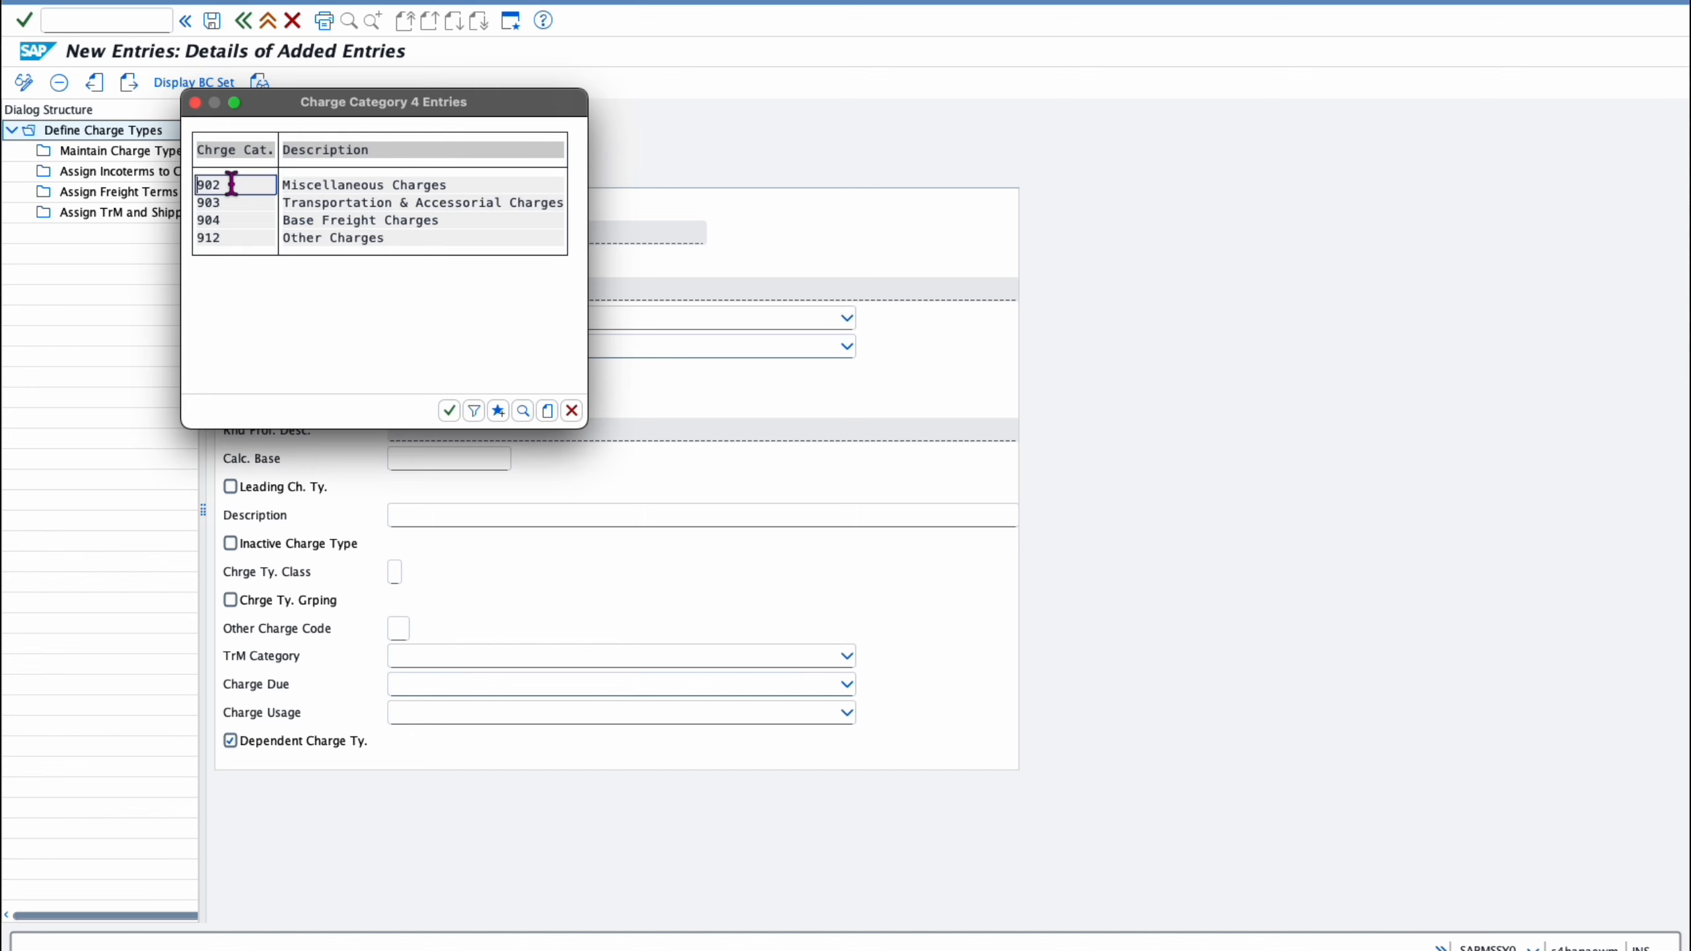
double_click(208, 237)
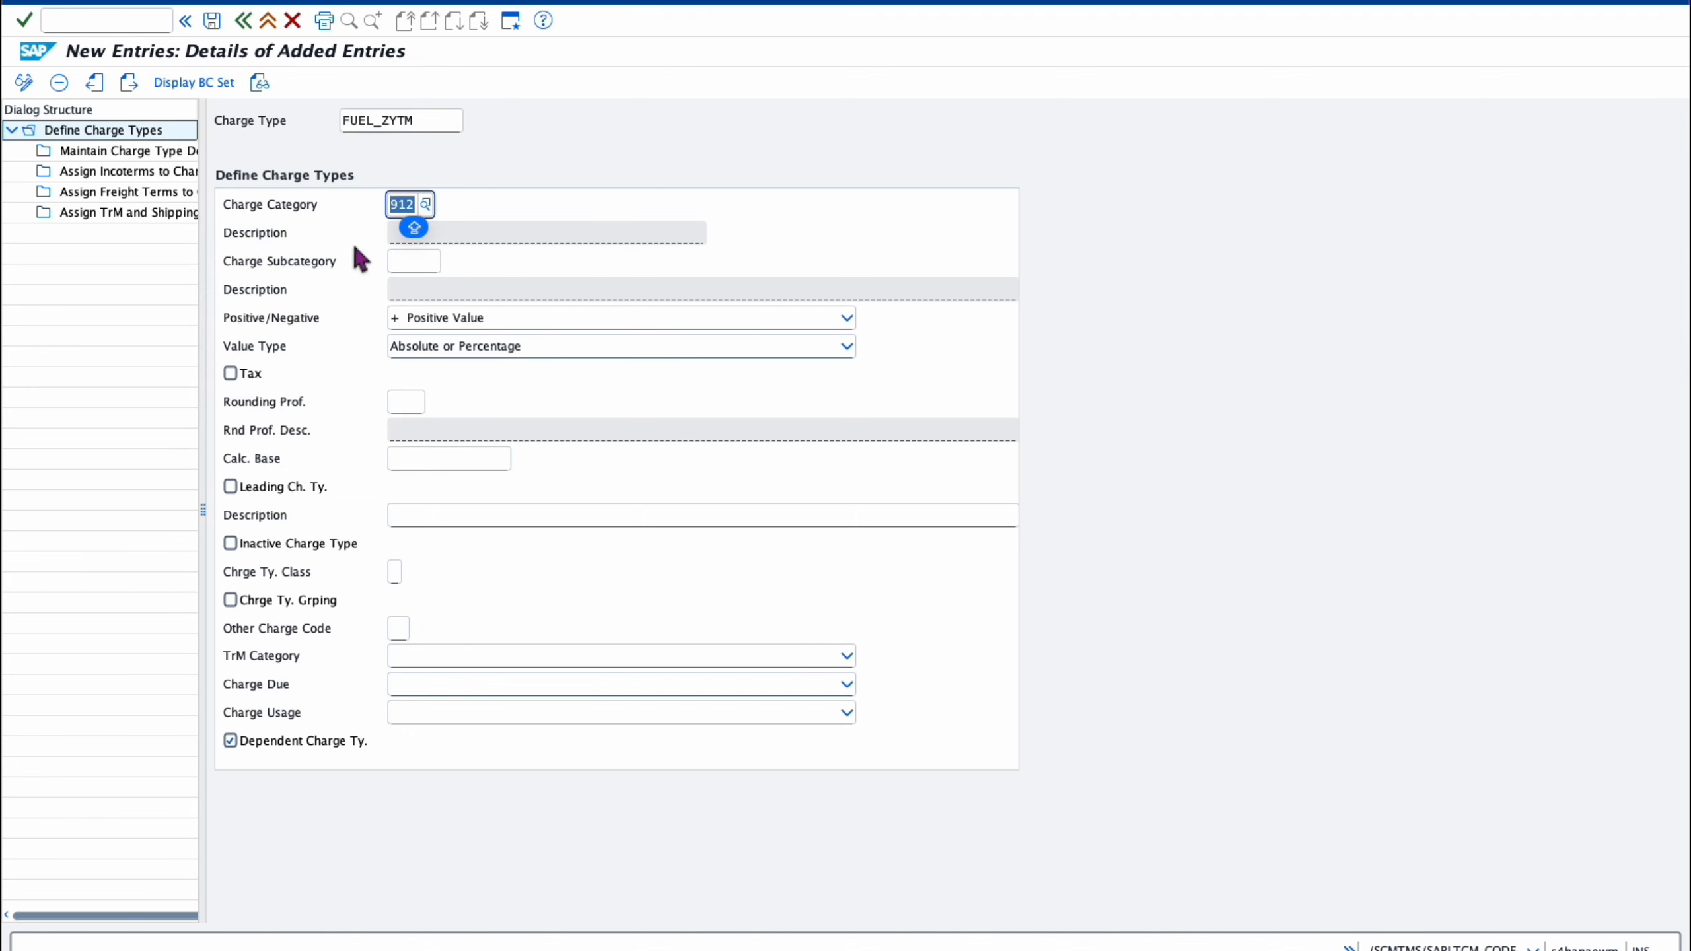
- Assign charge subcategory 91ZT04 (Fuel Charge) to FUEL_ZYTM and allow a Positive or Negative Value
click(402, 260)
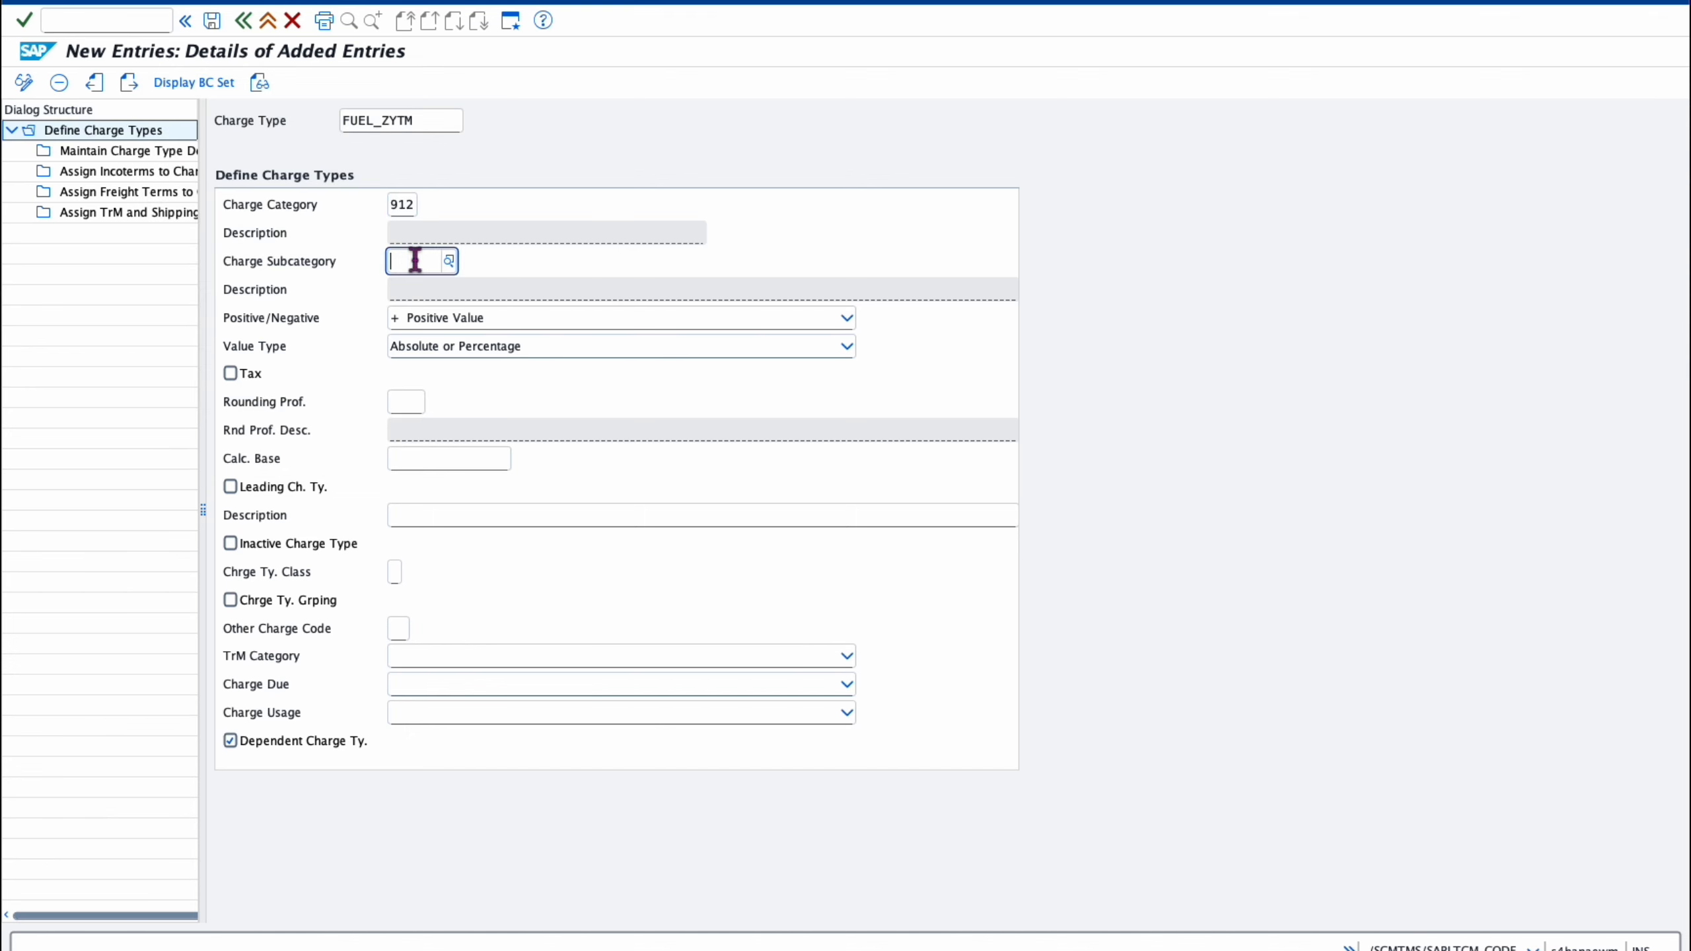
click(448, 261)
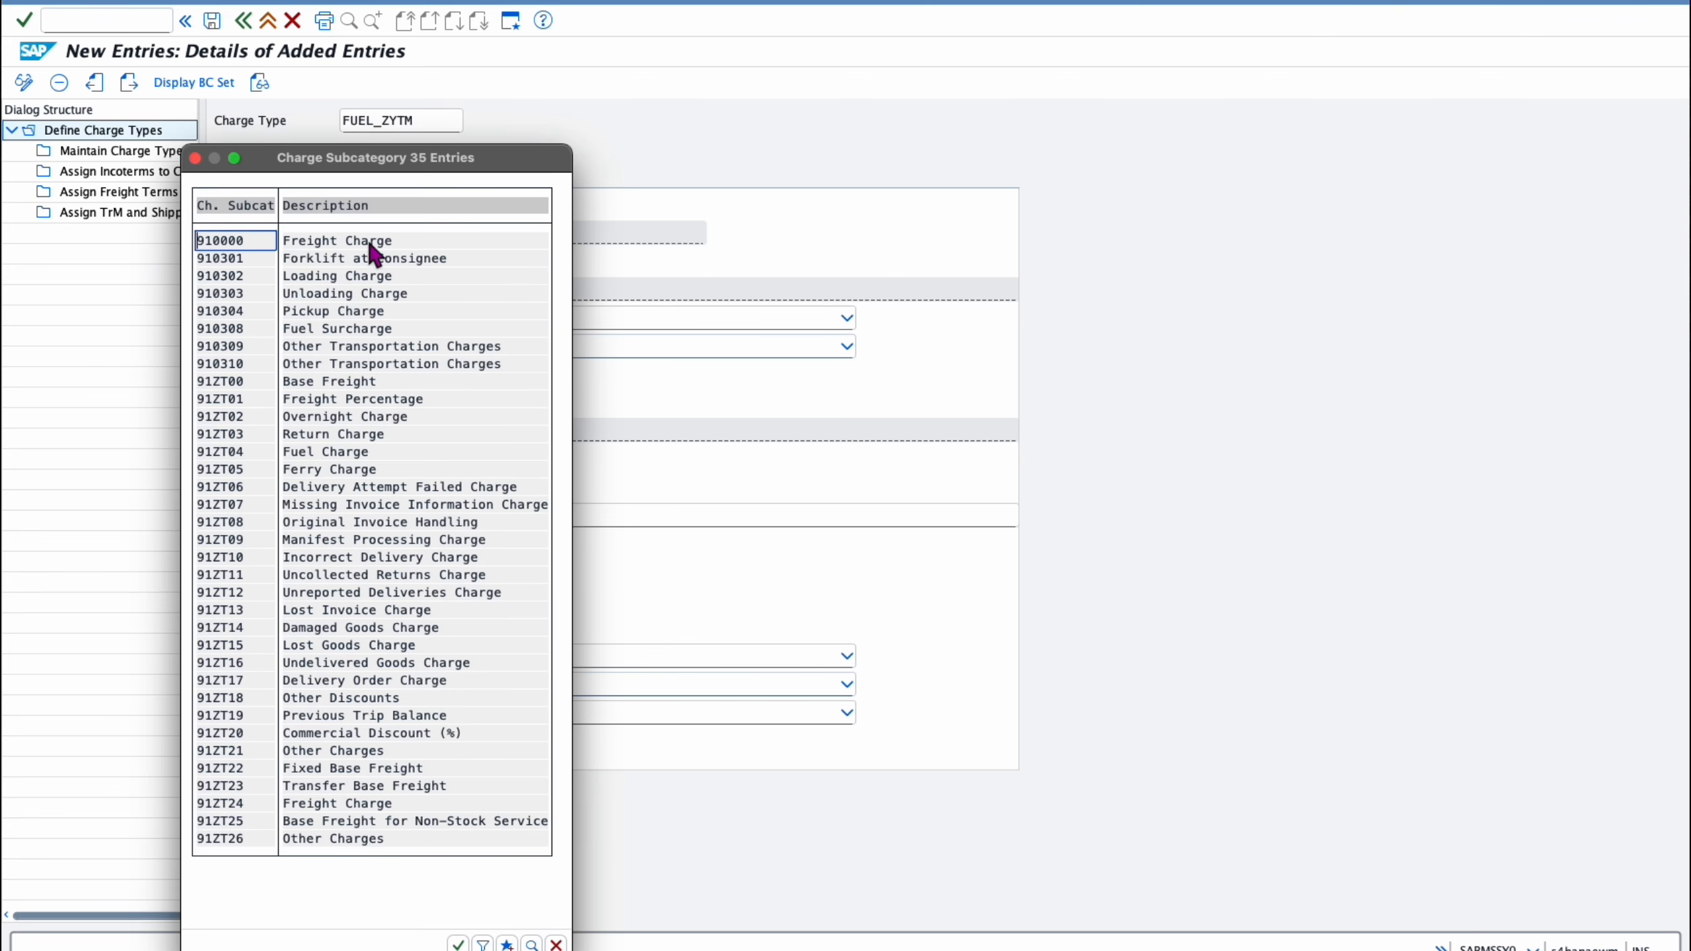
double_click(232, 452)
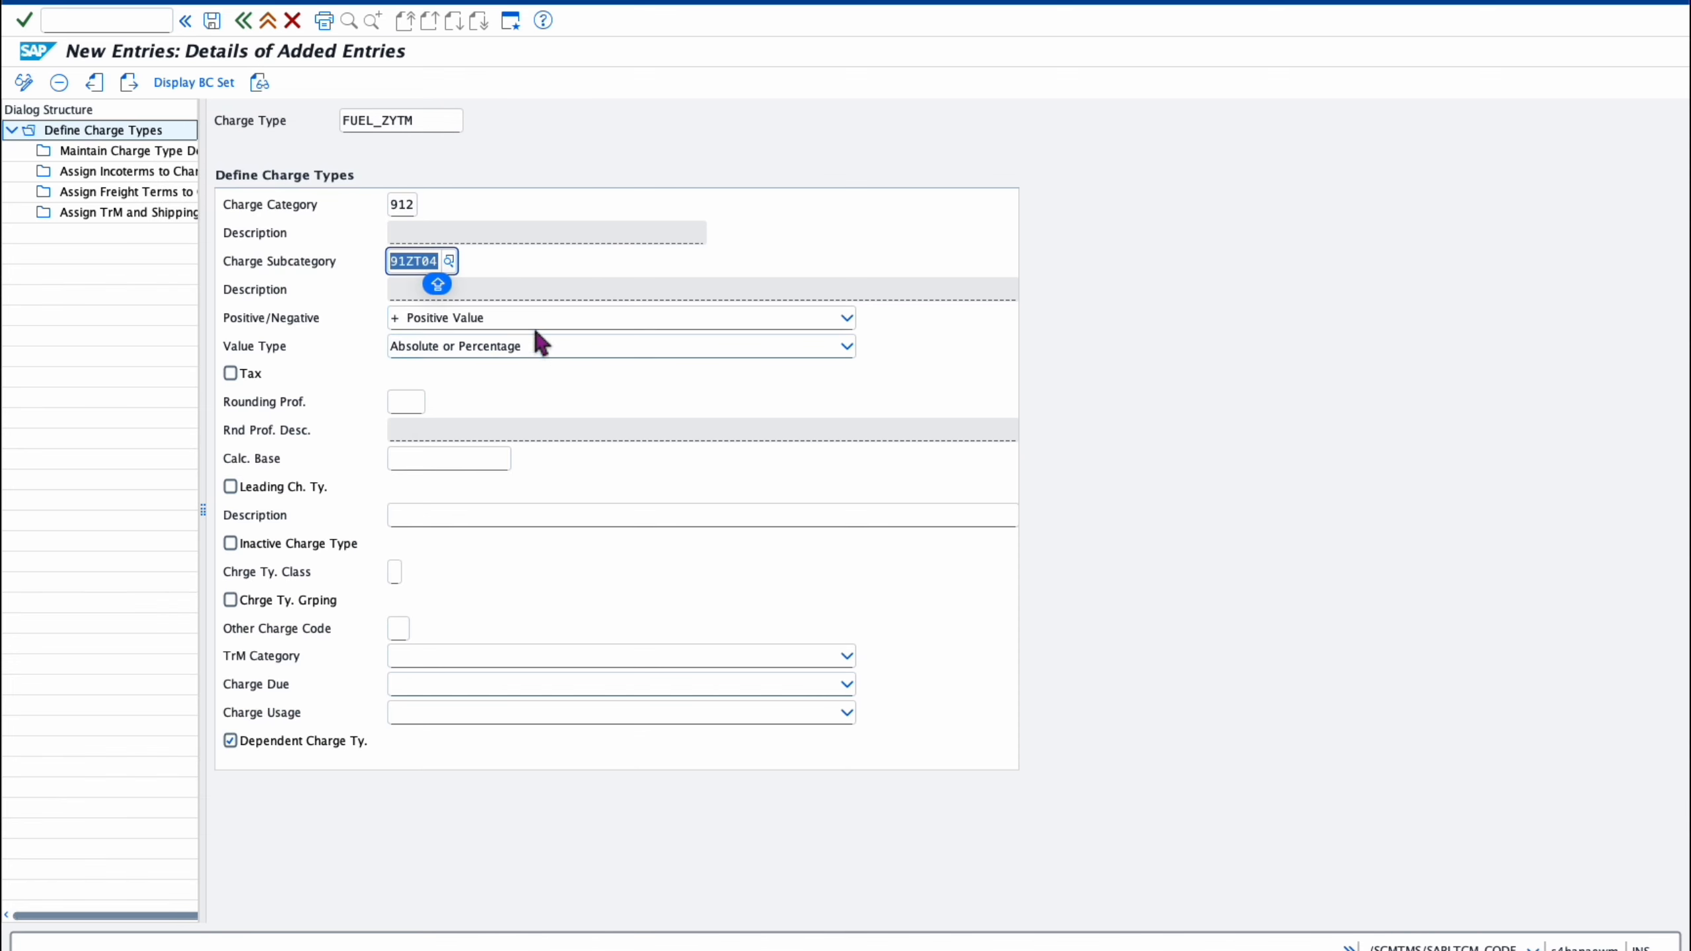
click(532, 318)
click(442, 387)
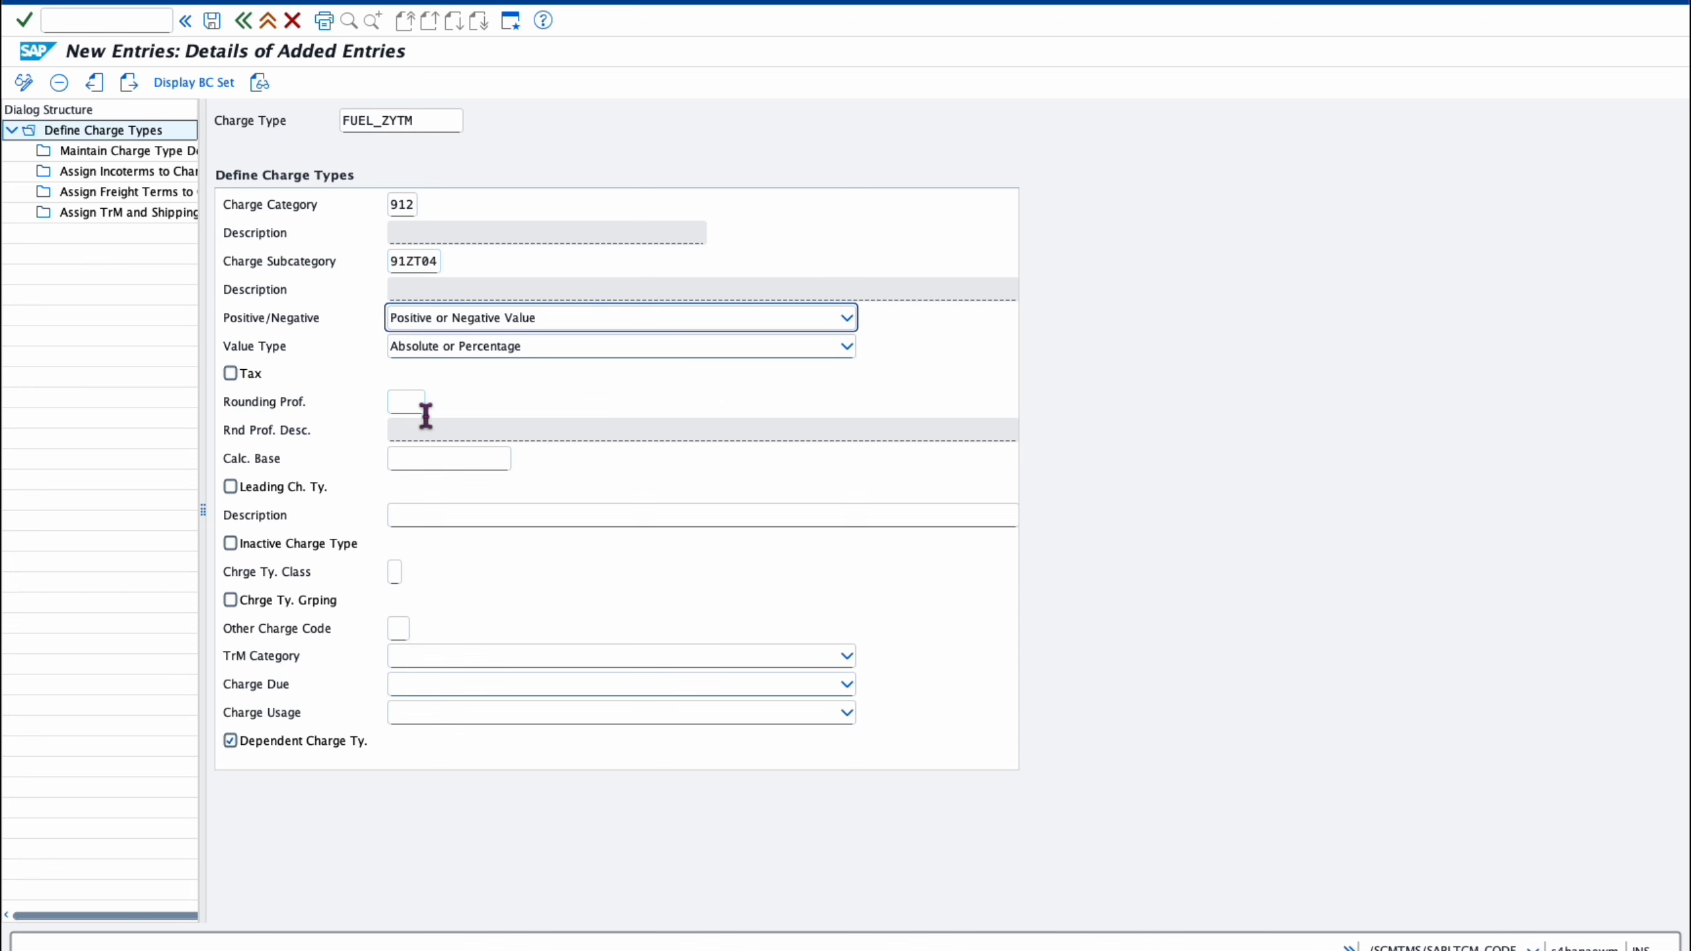
- Assign rounding profile 0000 (Round Up/Down To 0.01) to charge type FUEL_ZYTM
click(426, 403)
click(433, 402)
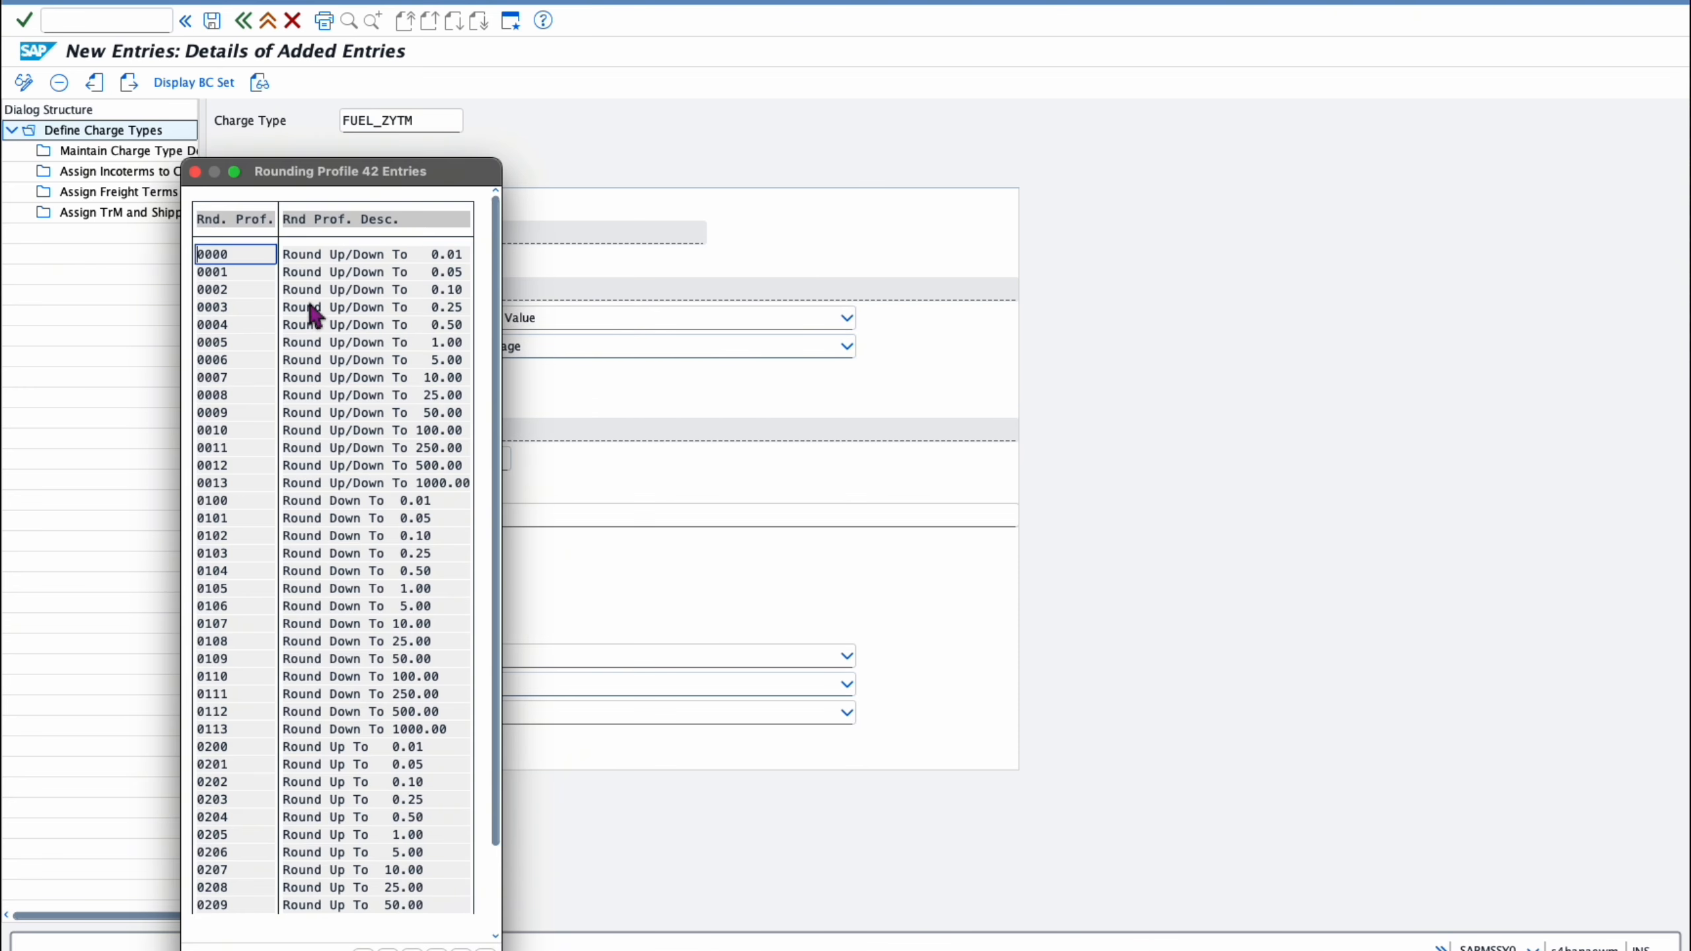
double_click(239, 256)
- Enter the description "Fuel surcharge zytm" for FUEL_ZYTM, save the charge type and return to the charge types overview
click(461, 514)
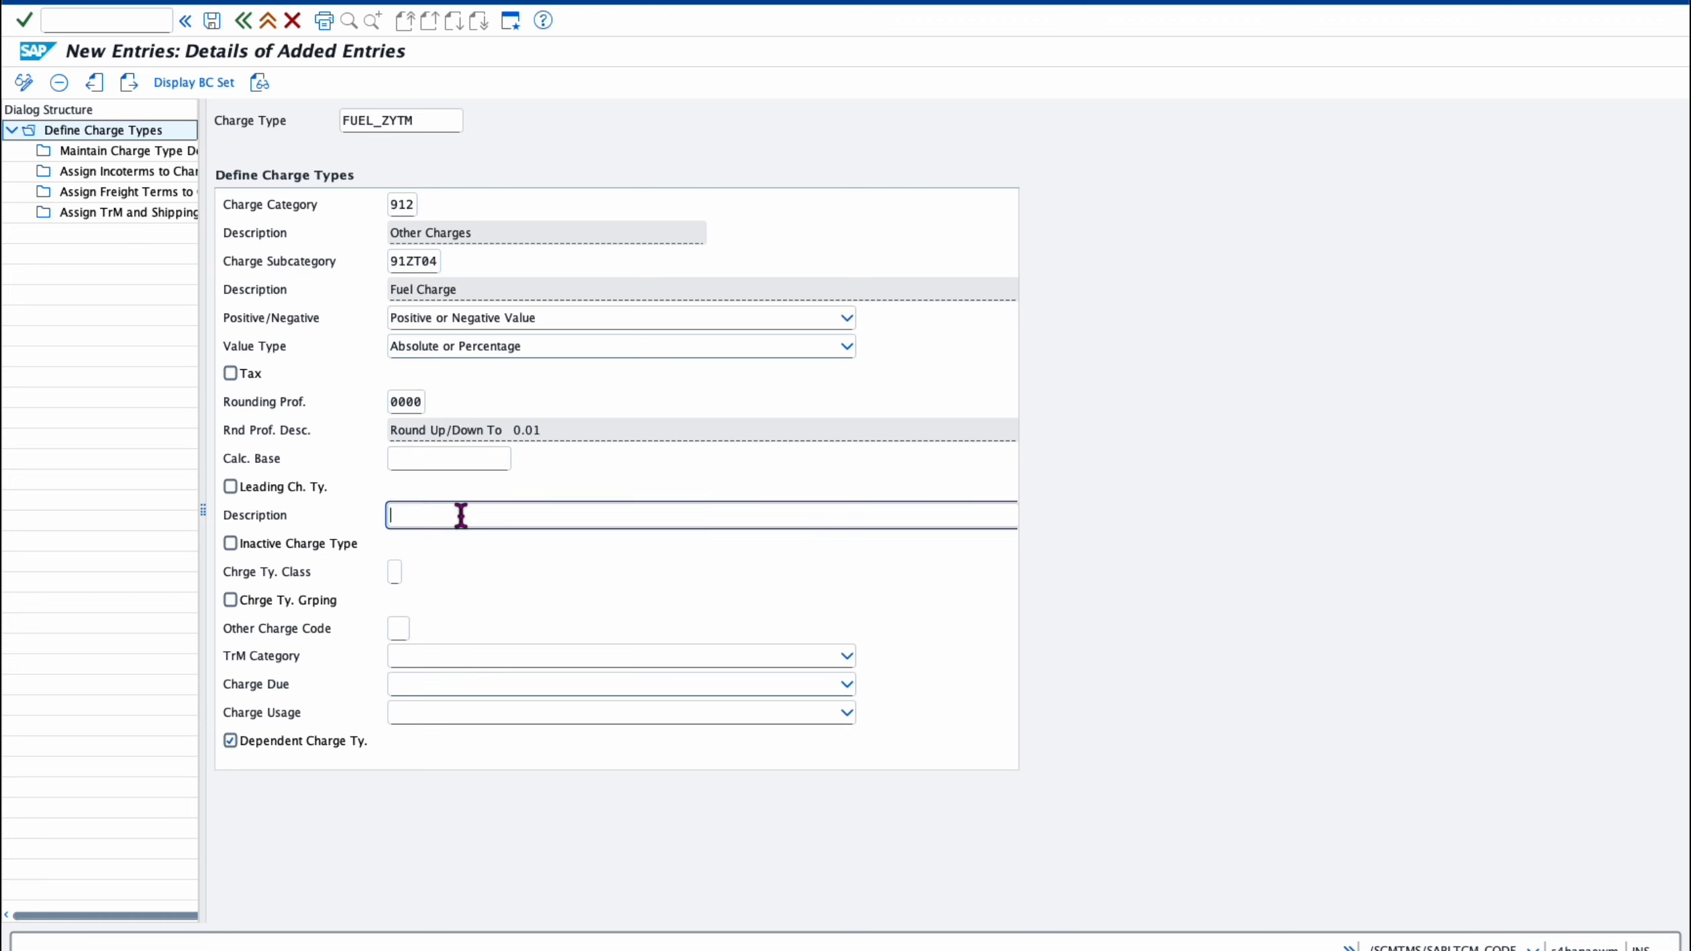
text(Fuel s)
text(urcharge zytm)
key(Return)
click(212, 21)
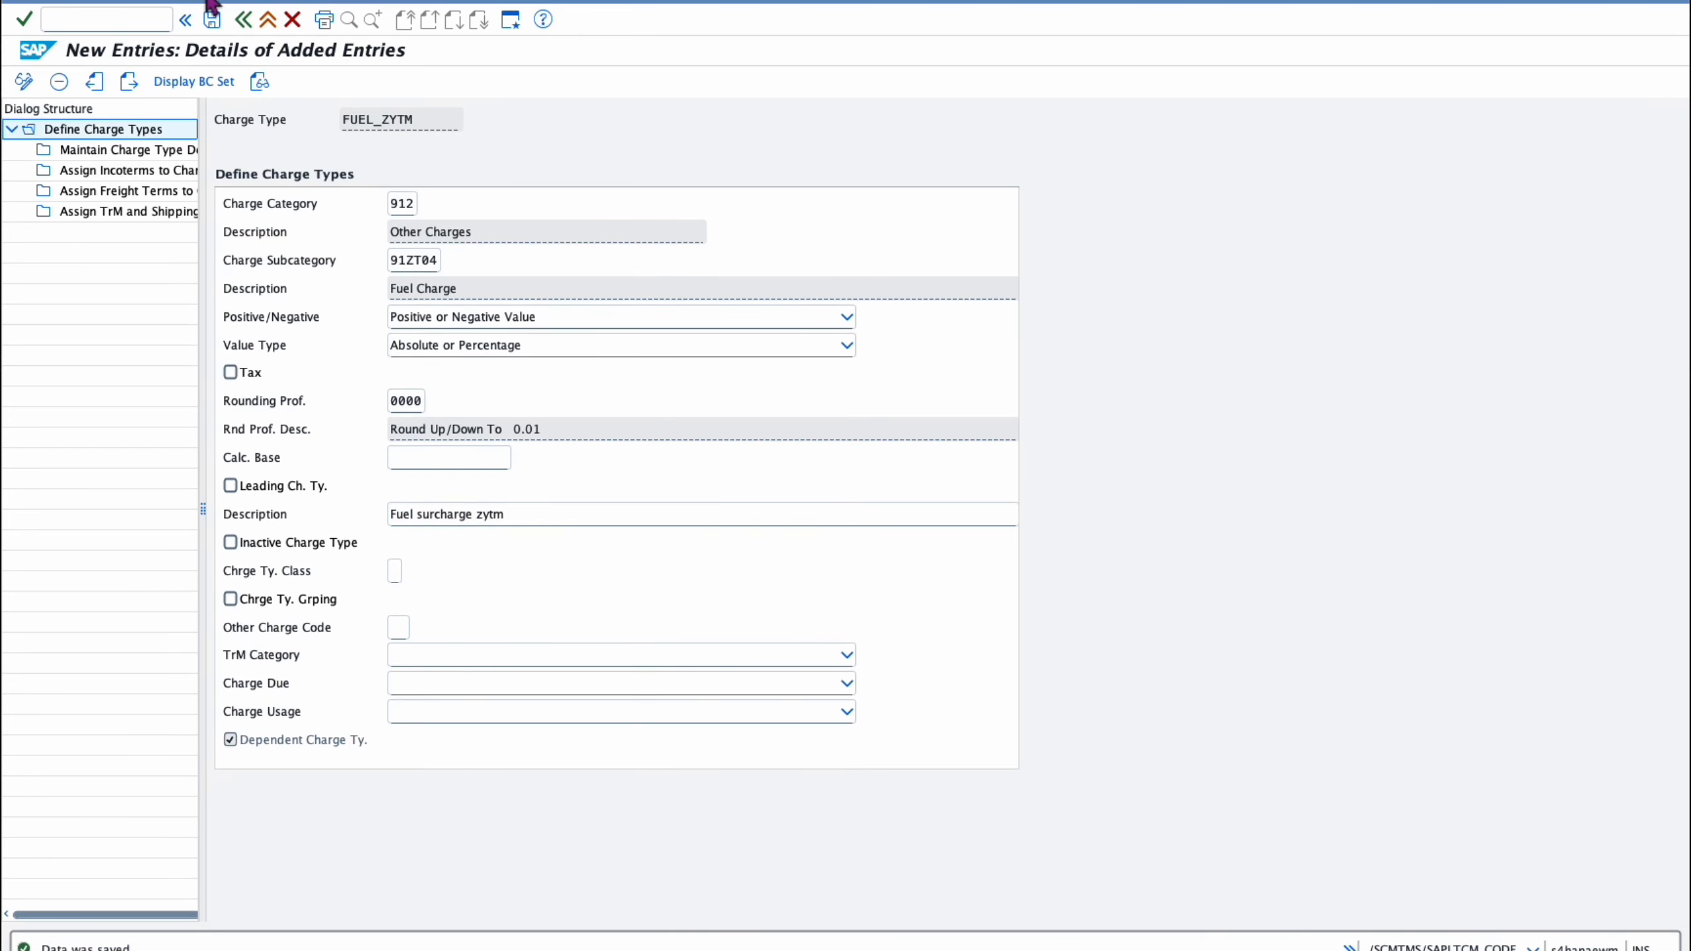
click(245, 21)
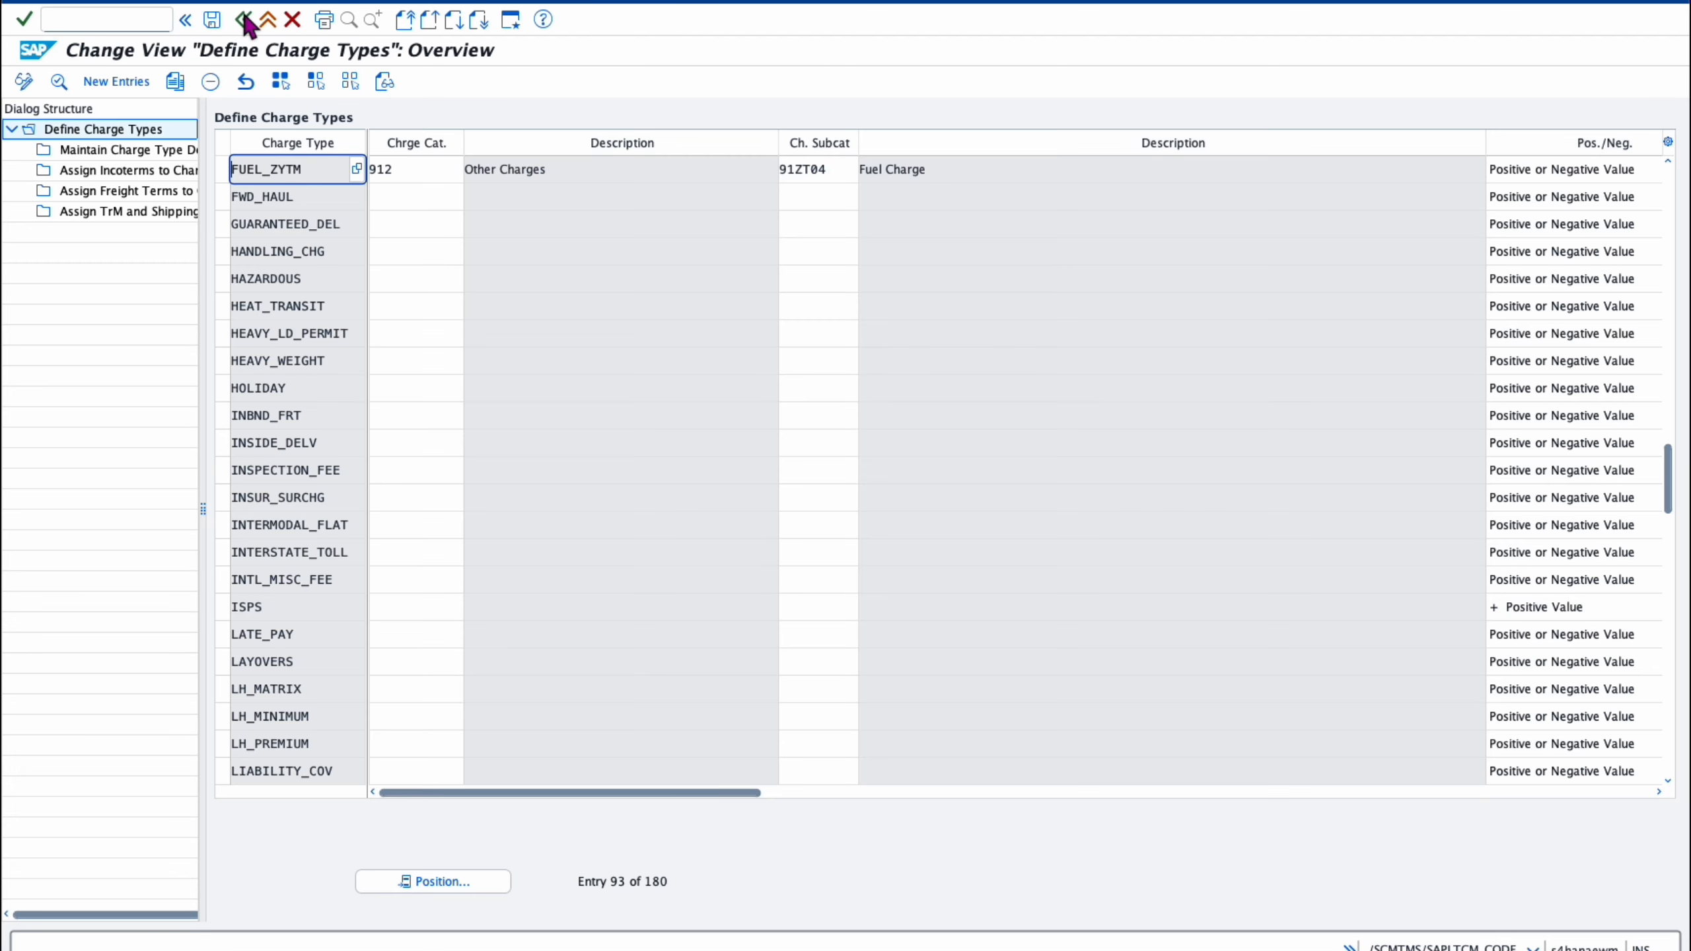
- Create a new charge type entry named HNDL_ZYTM and assign it charge category 912 (Other Charges)
click(116, 81)
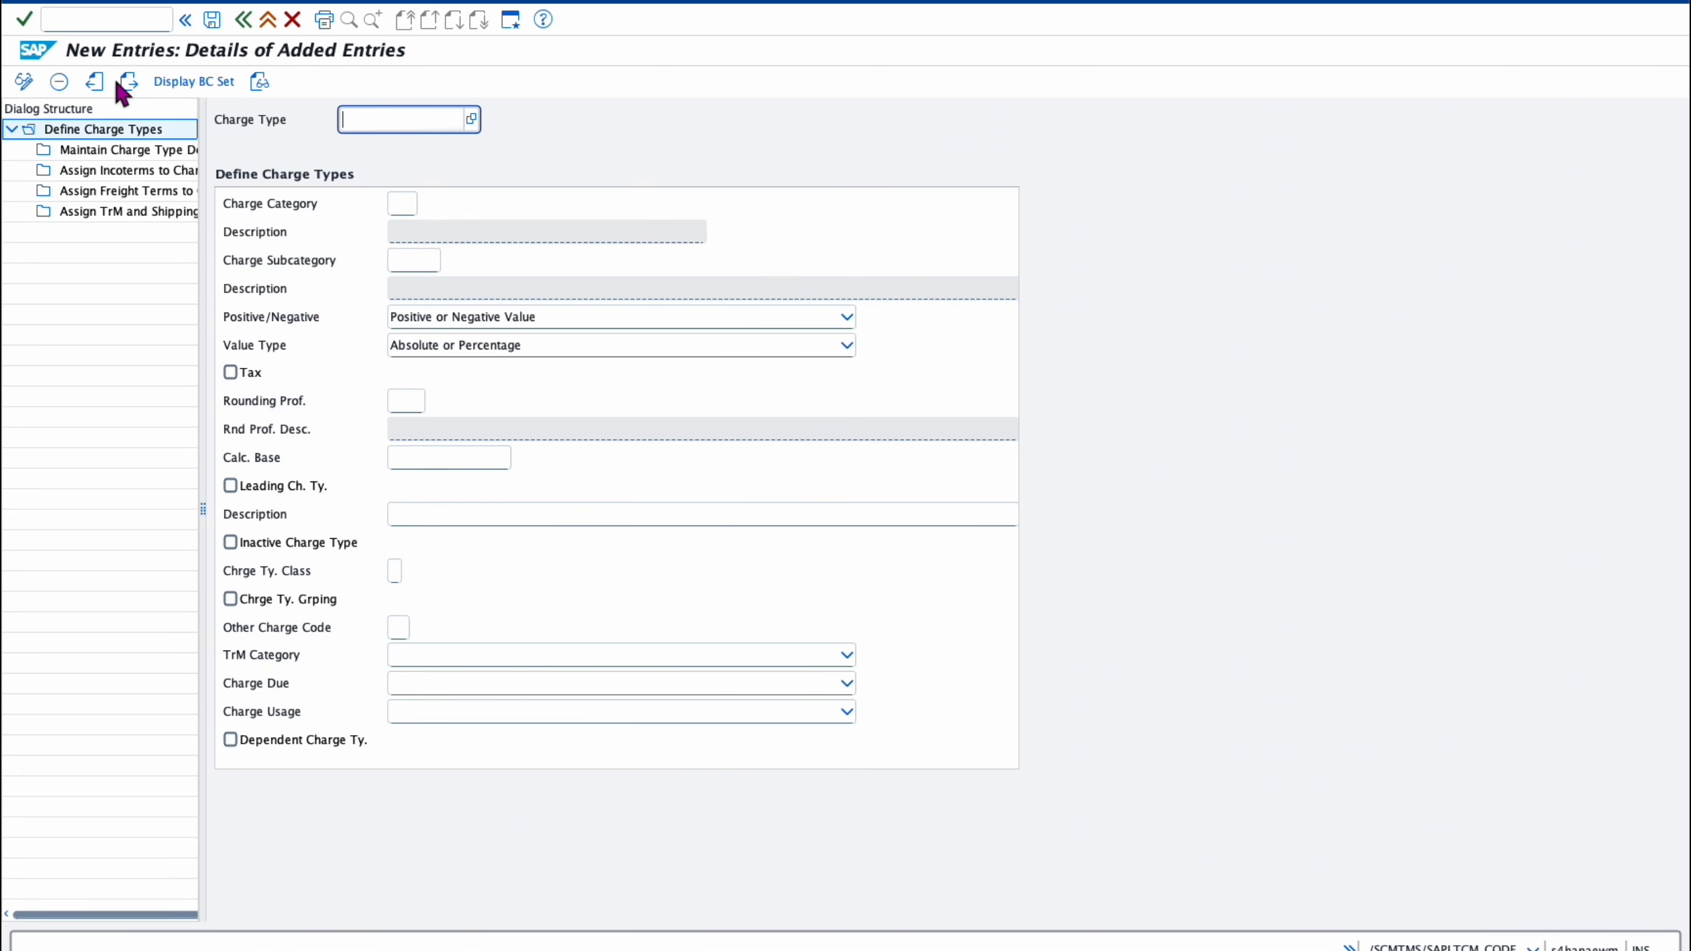
text(HNDL_ZYTM)
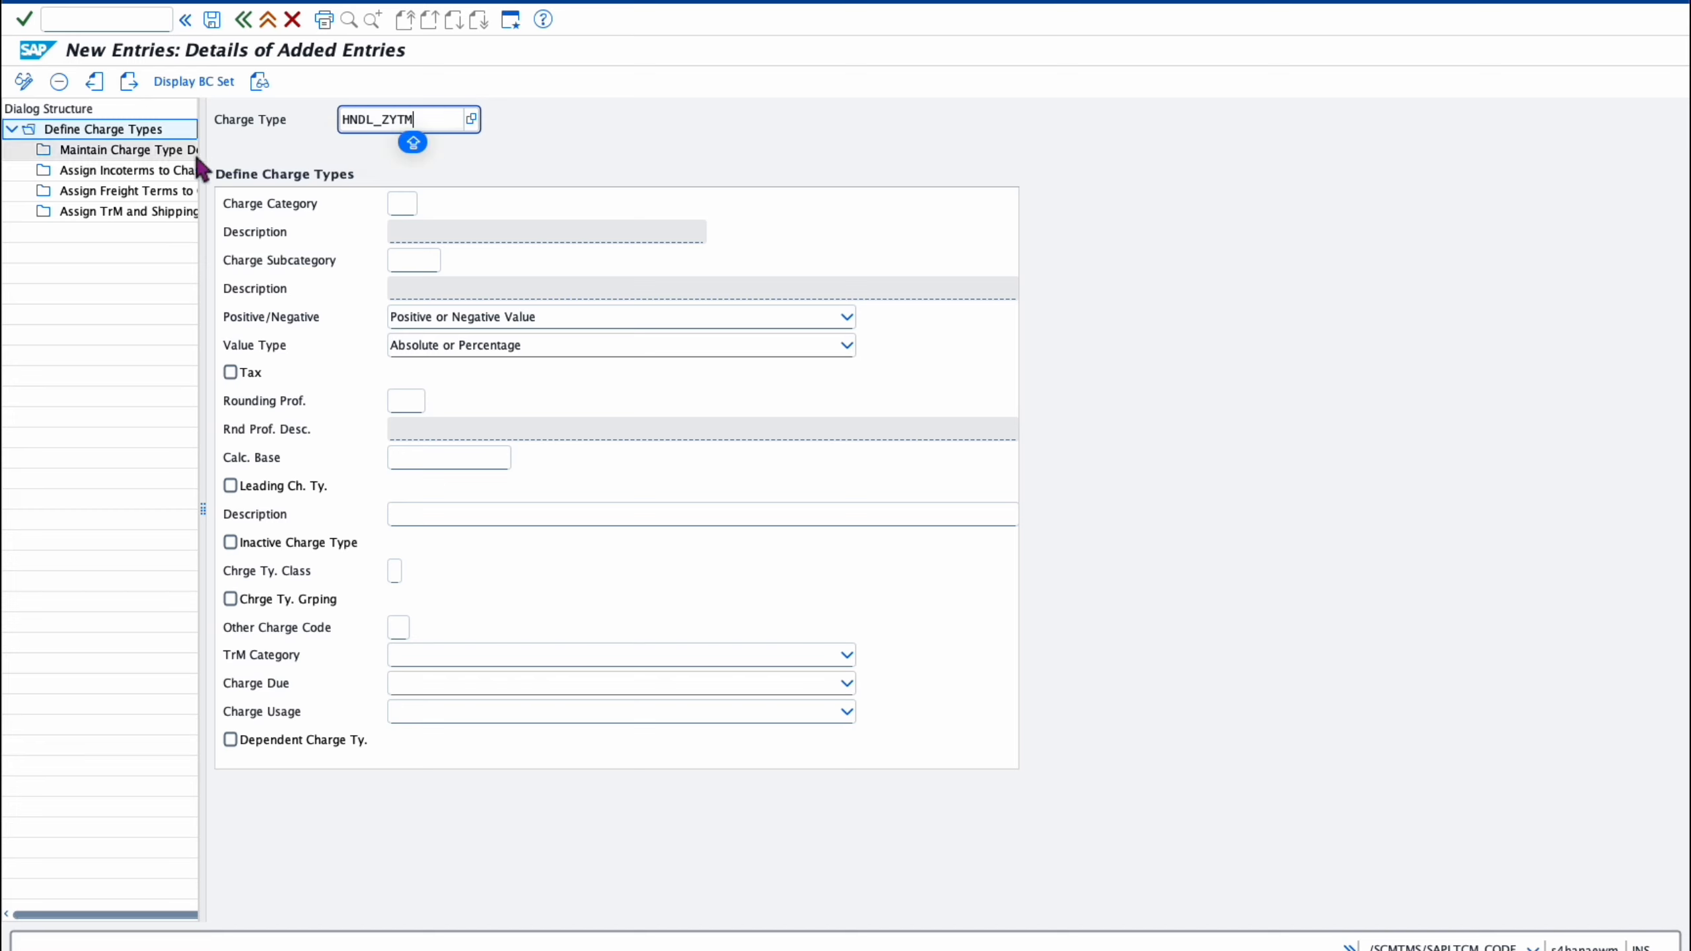
click(411, 205)
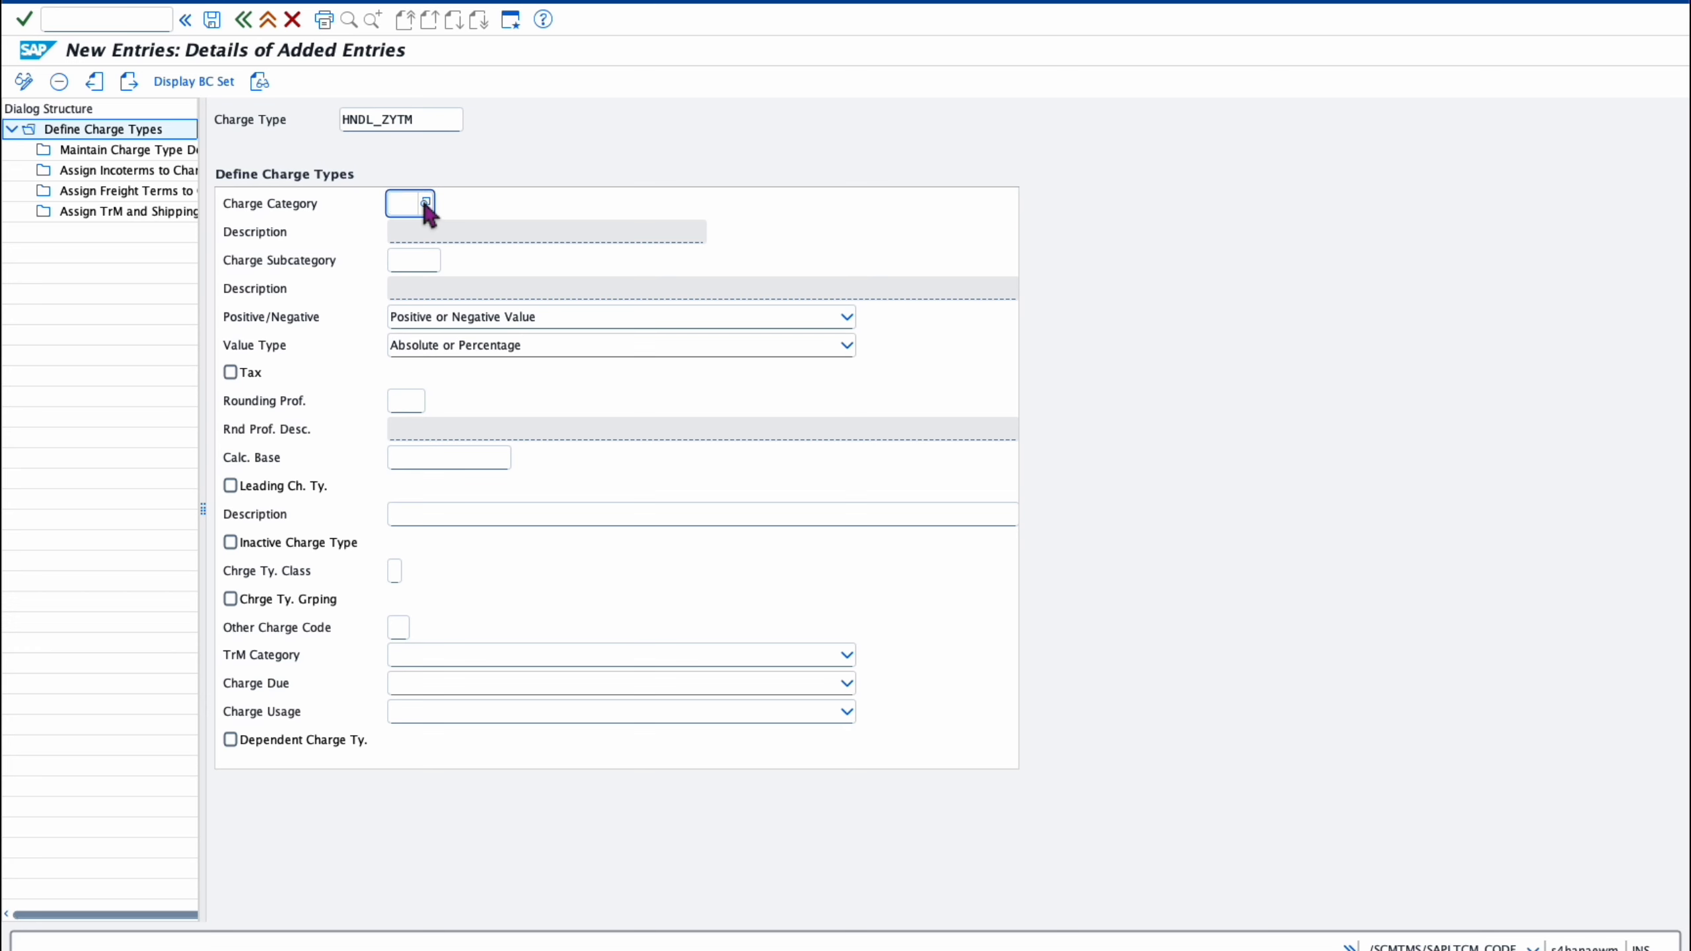
click(427, 205)
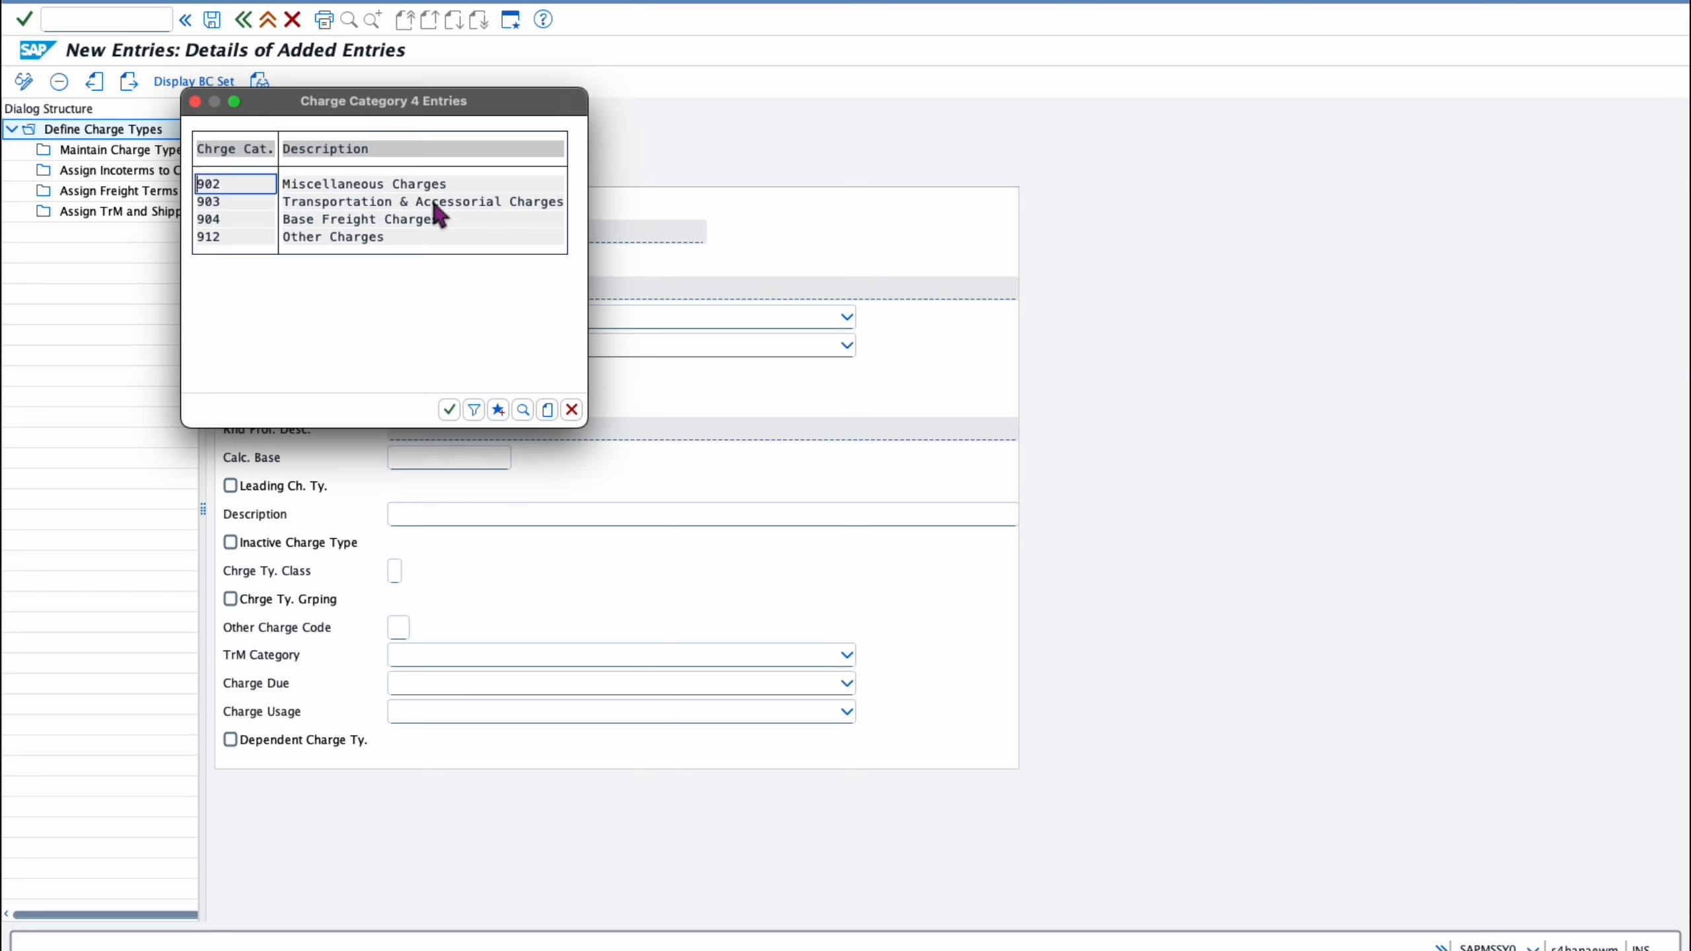
click(214, 237)
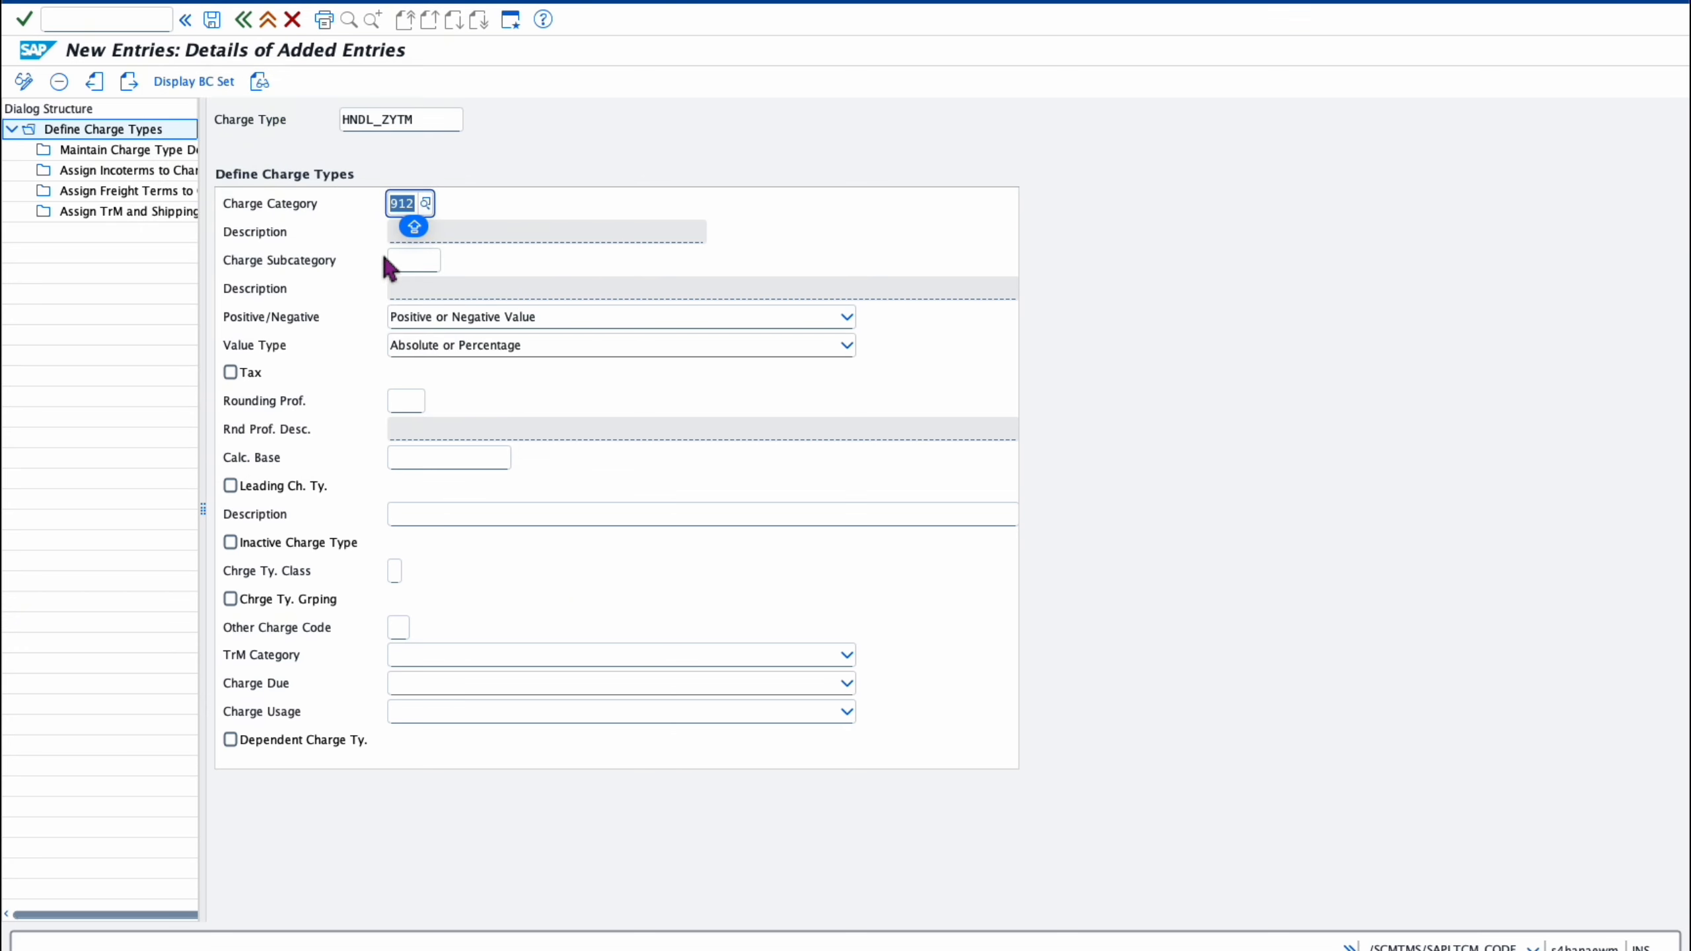
- Assign charge subcategory 91ZT21 (Other Charges) to HNDL_ZYTM and restrict it to a Positive Value
click(407, 263)
click(446, 259)
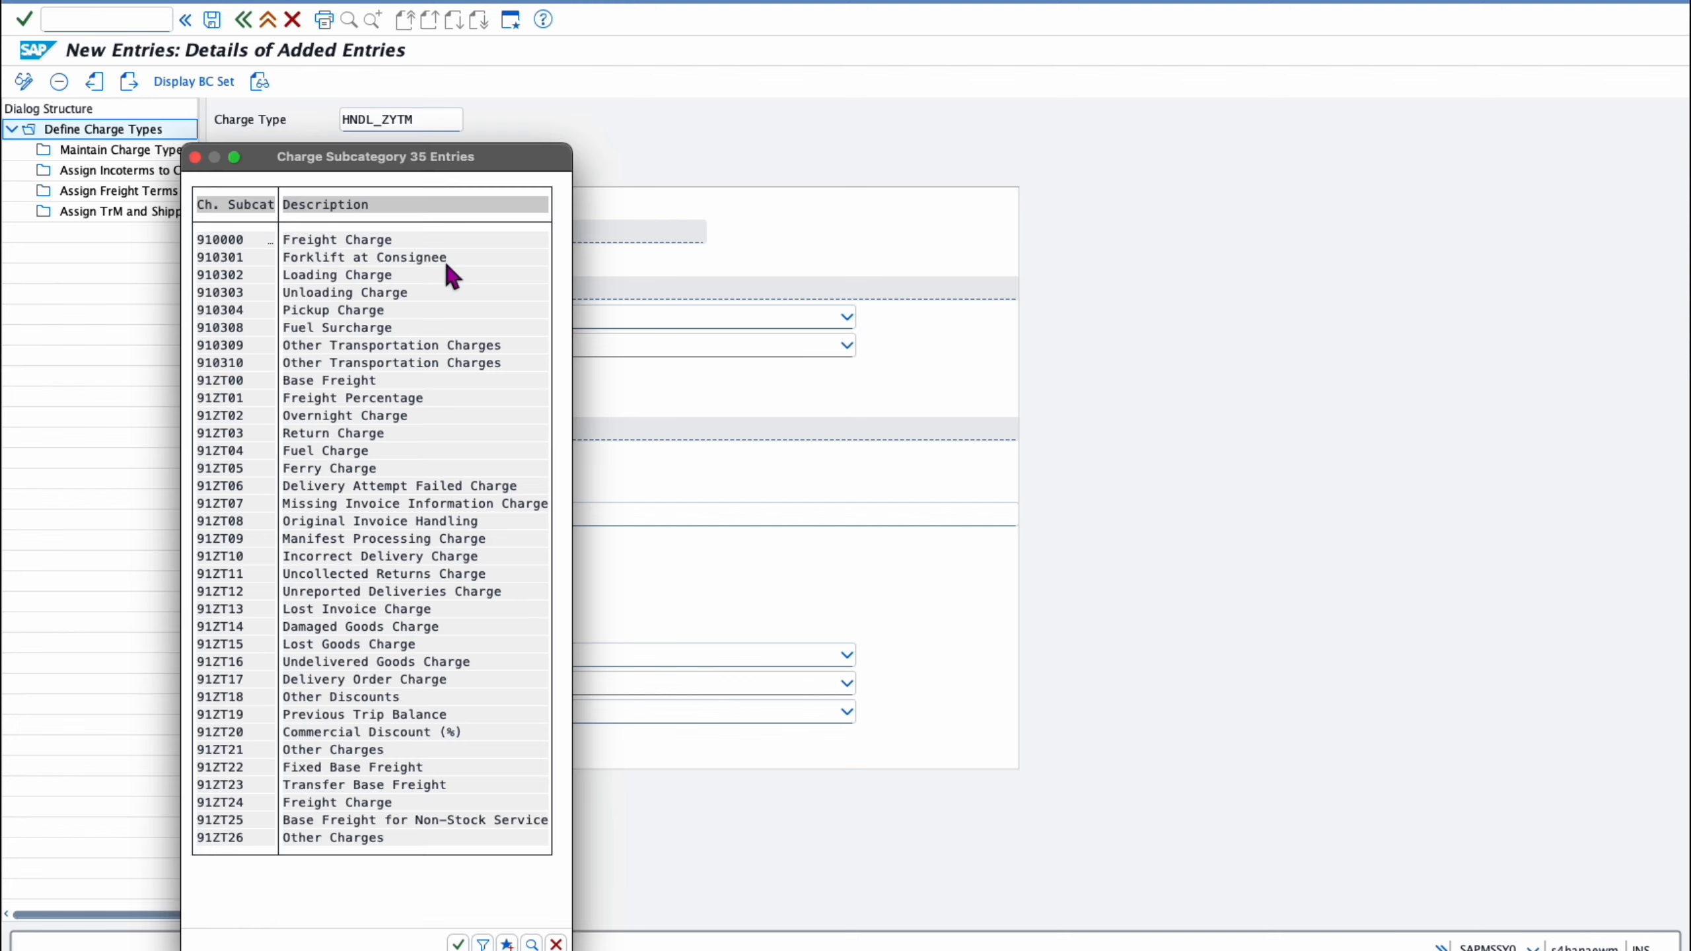
double_click(225, 749)
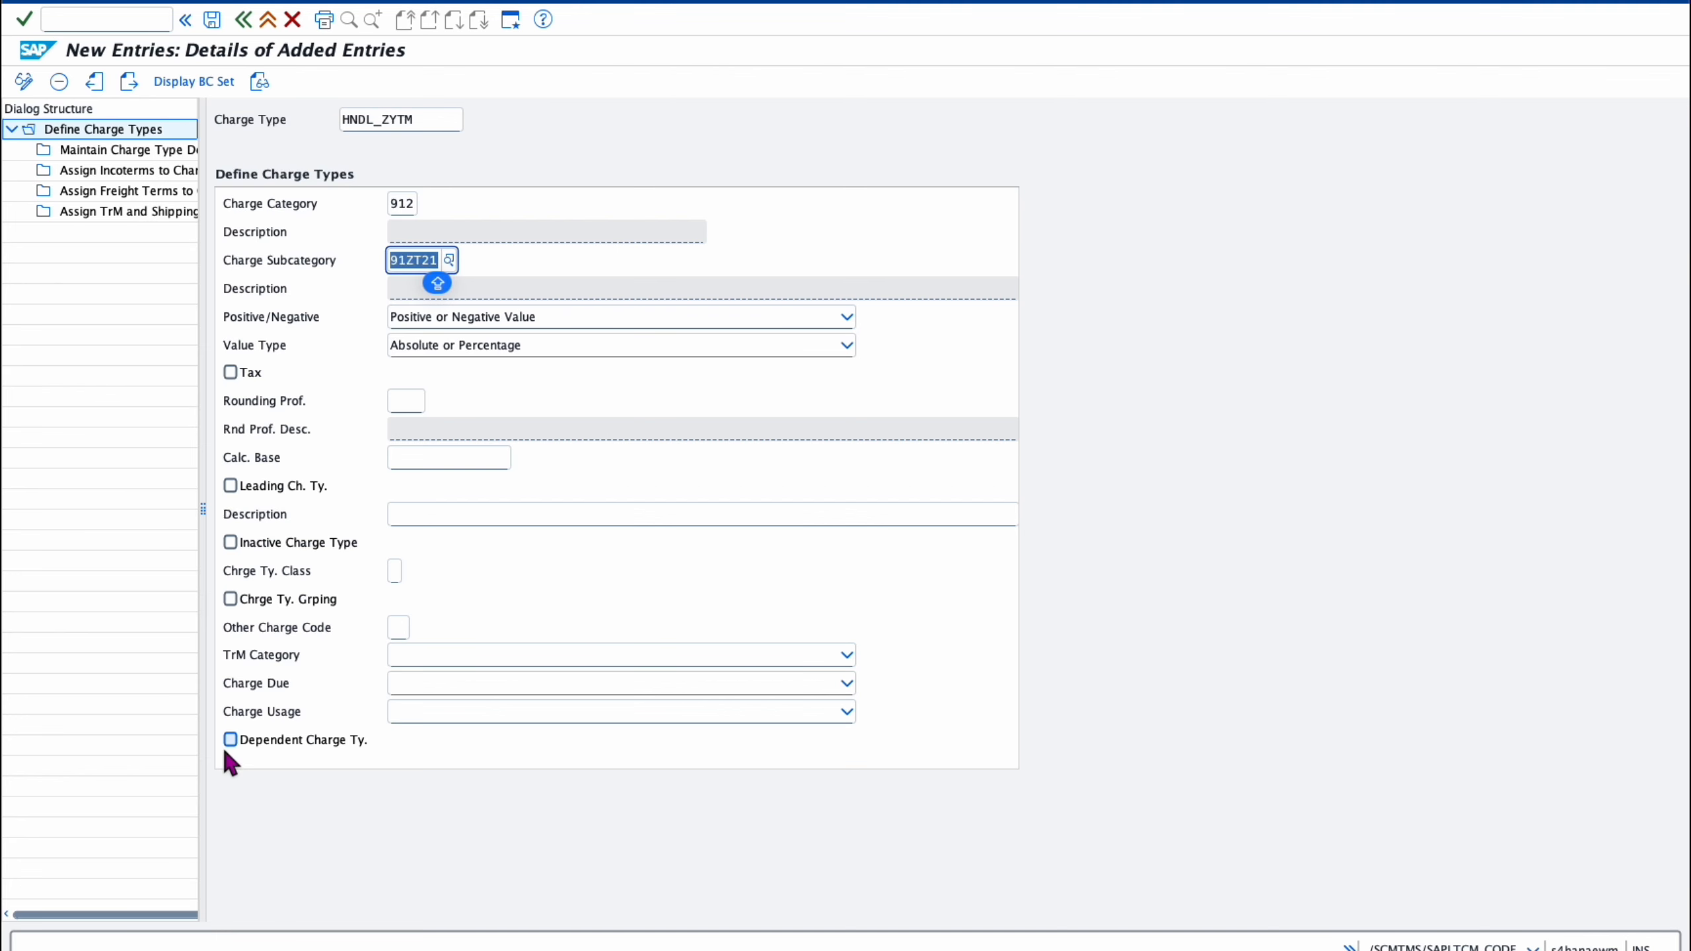
click(496, 318)
click(452, 340)
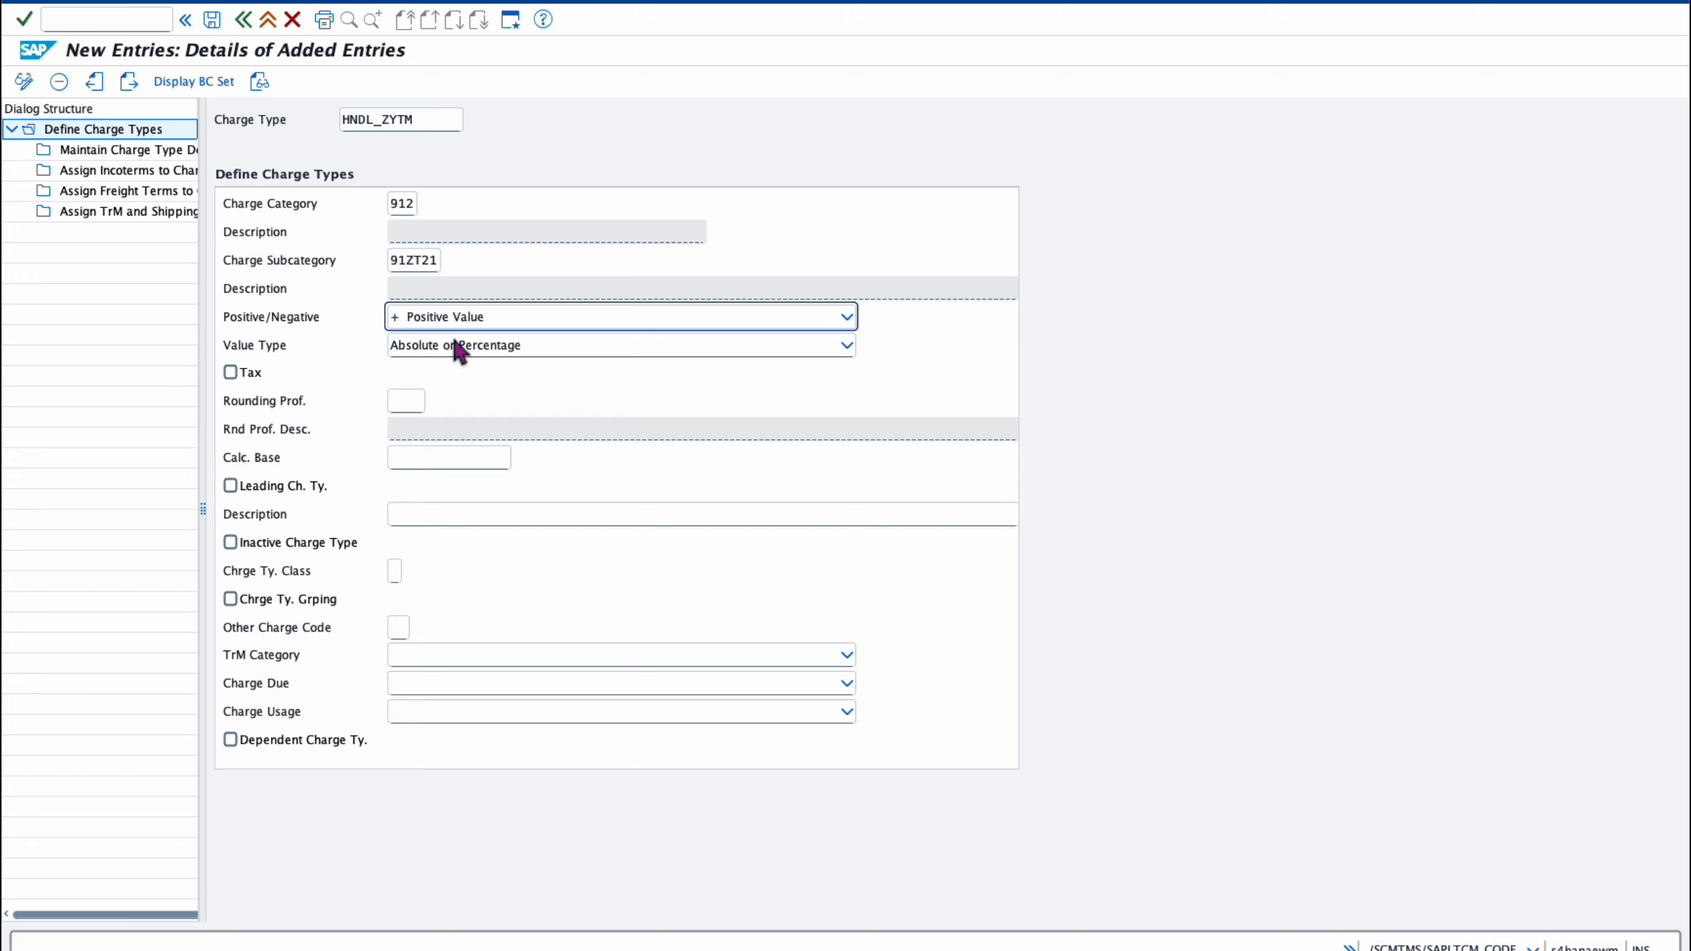
- Enter the description "Handling Charge ZYTM" for charge type HNDL_ZYTM and save it
click(526, 514)
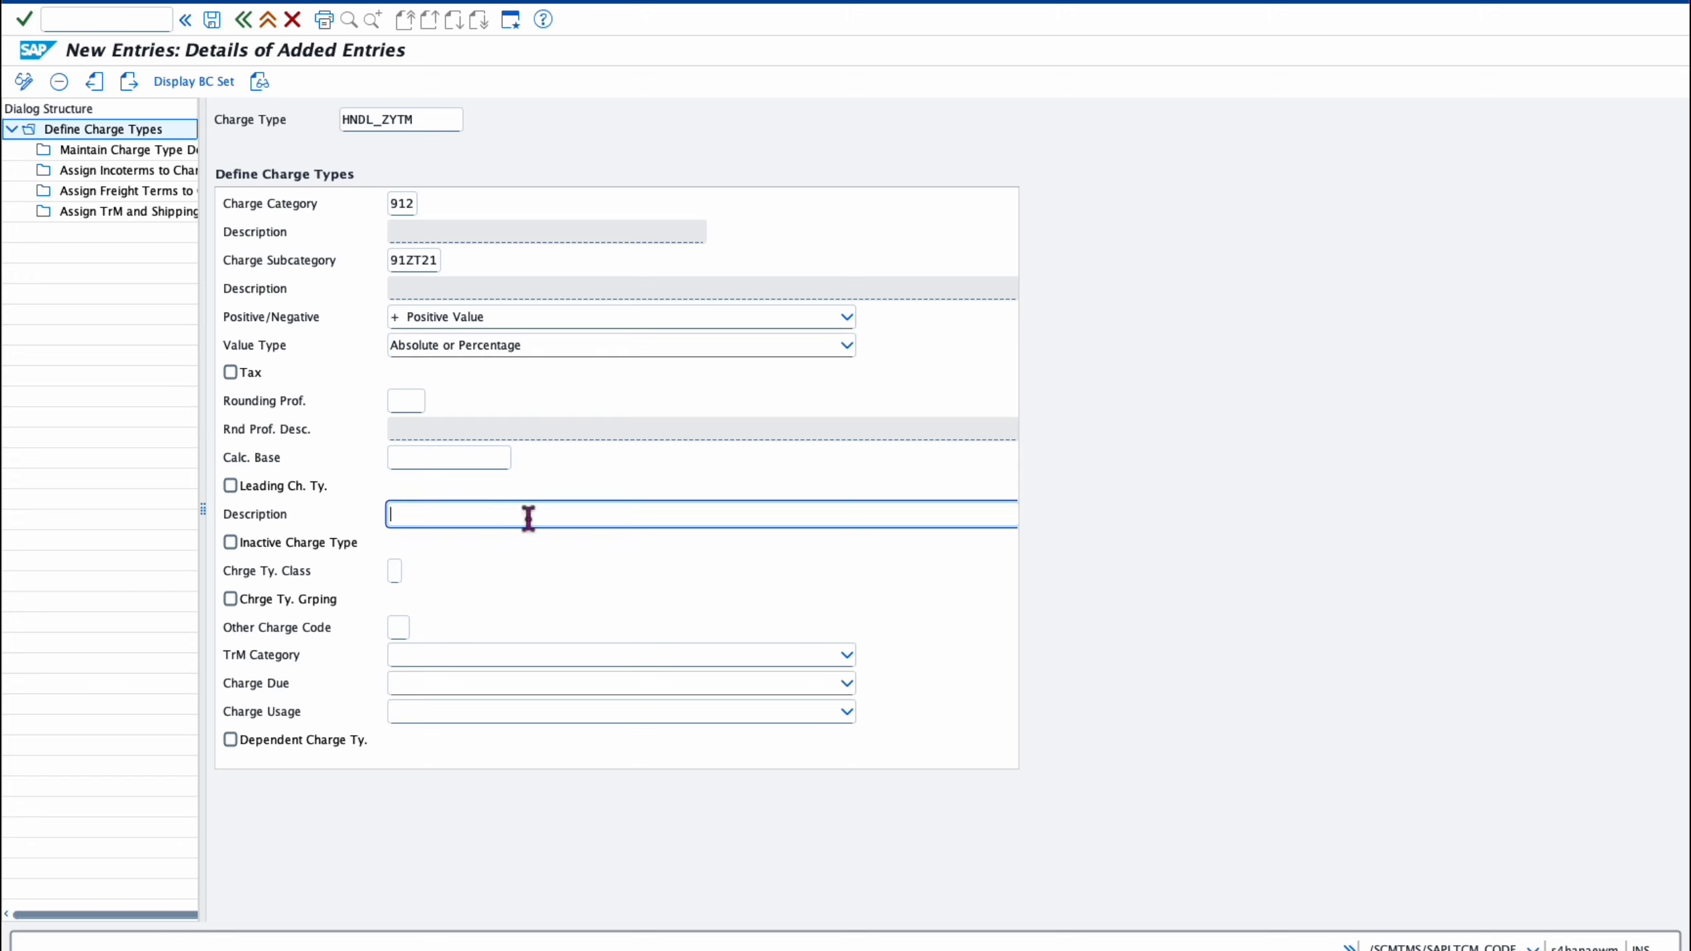
text(Handling Charge ZYTM)
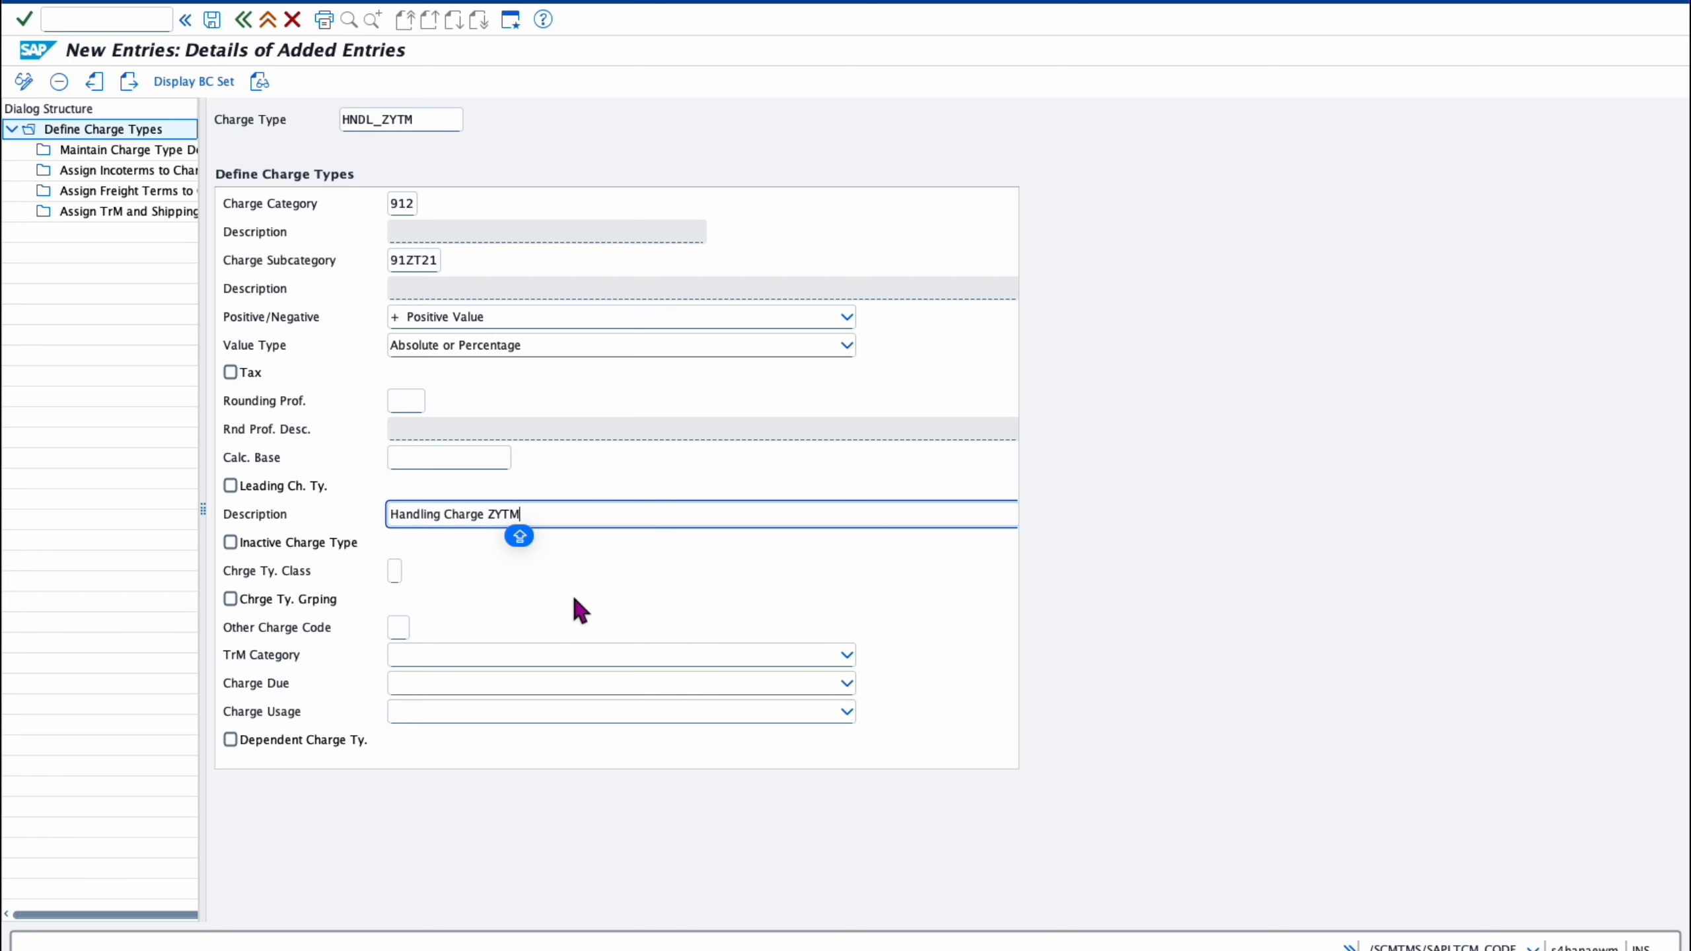
click(214, 20)
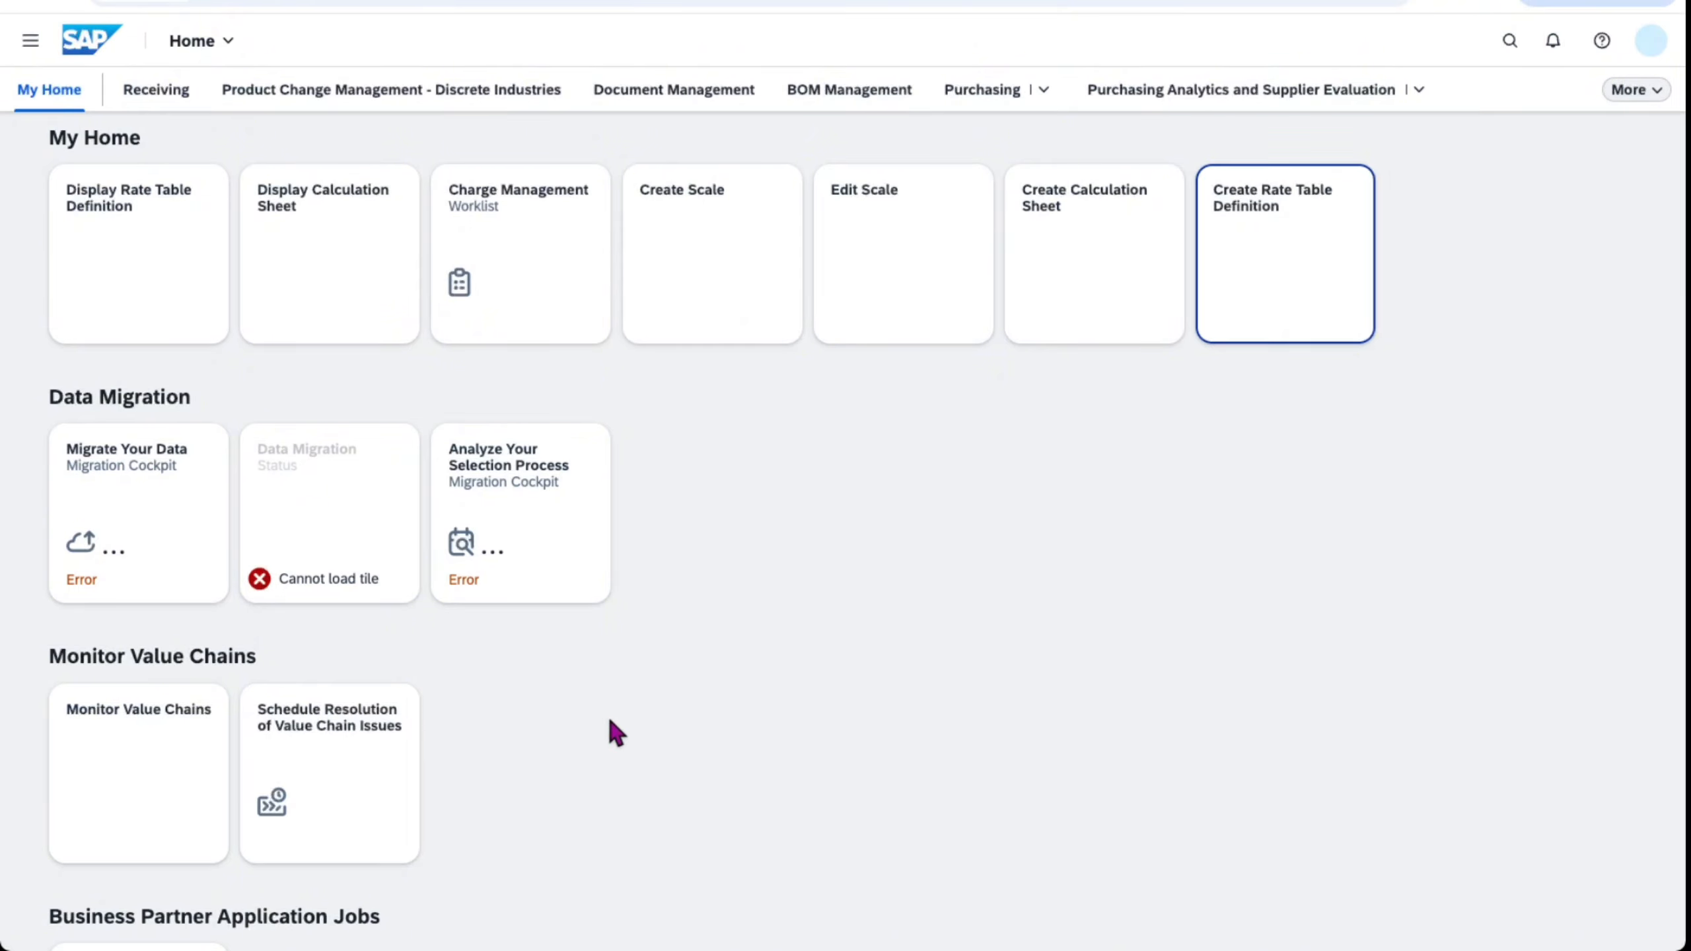
- From the SAP Fiori home page, start a new rate table definition without specifying a type or template, and show its general data
click(1272, 319)
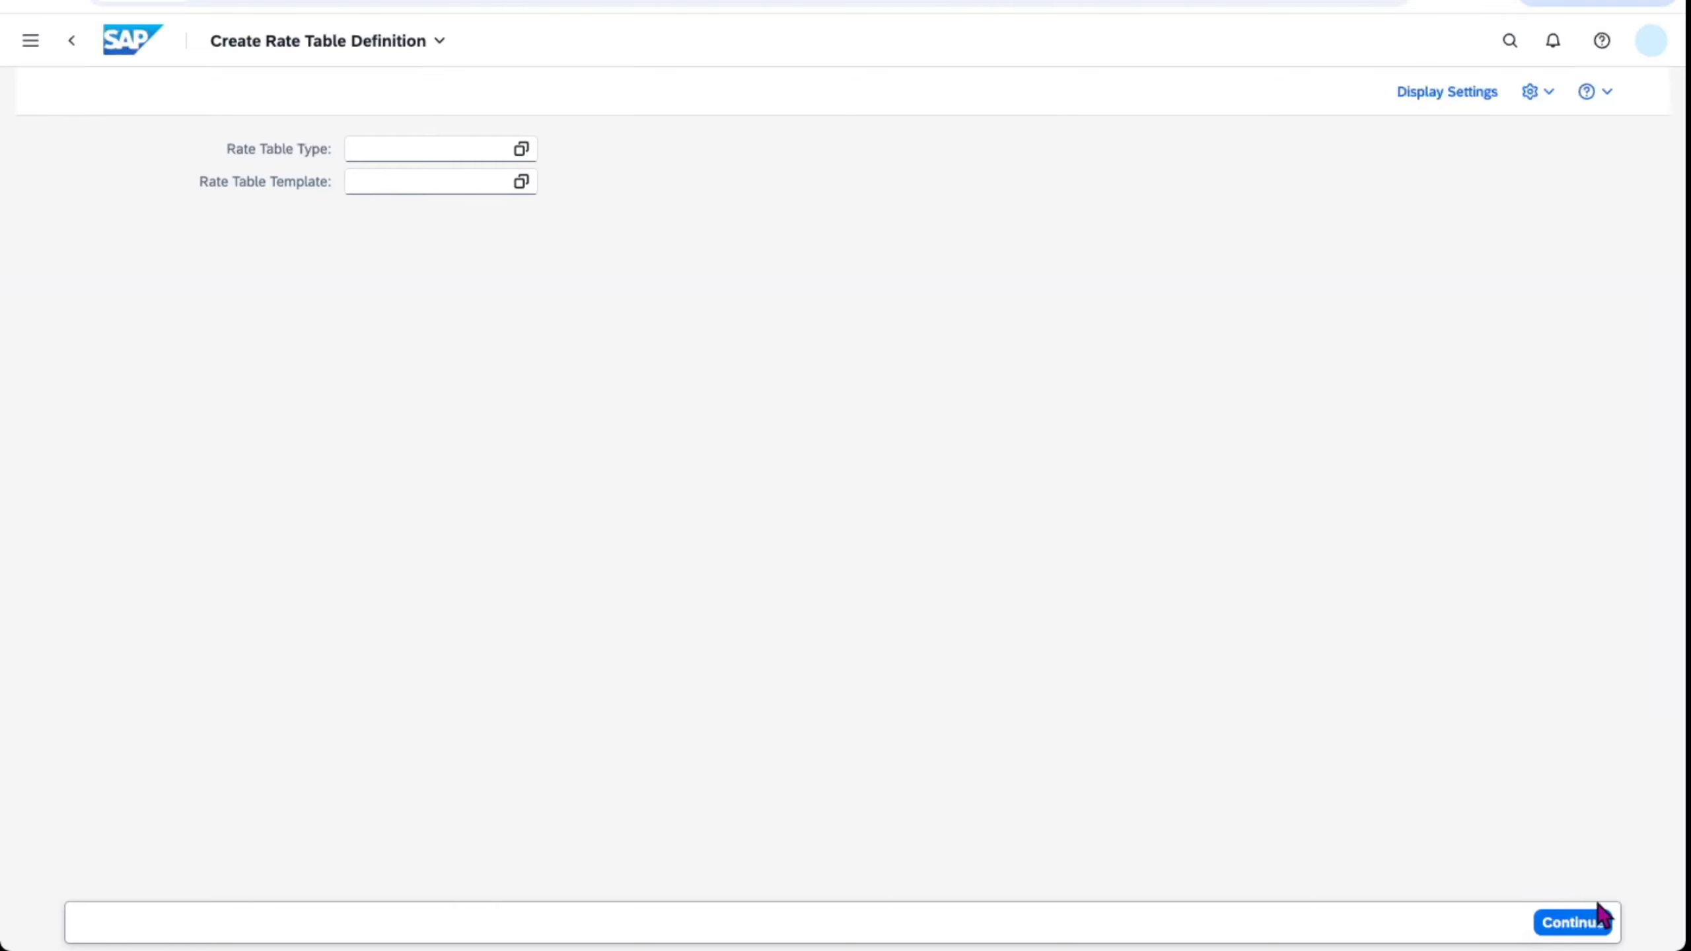
click(1591, 924)
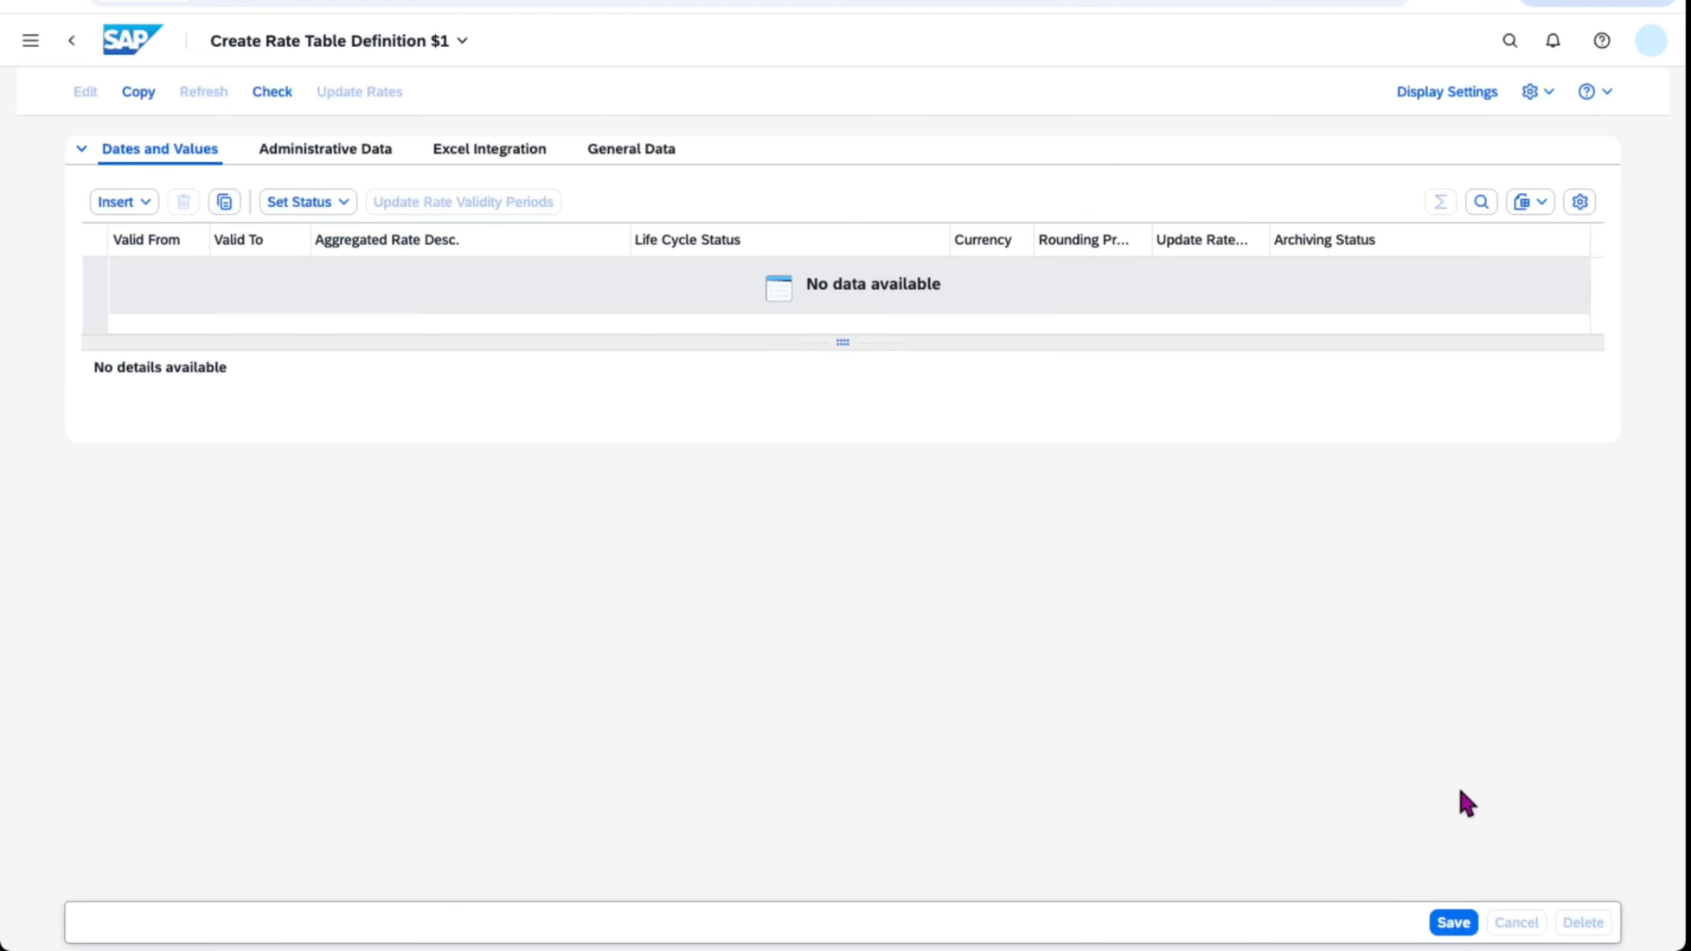
click(628, 149)
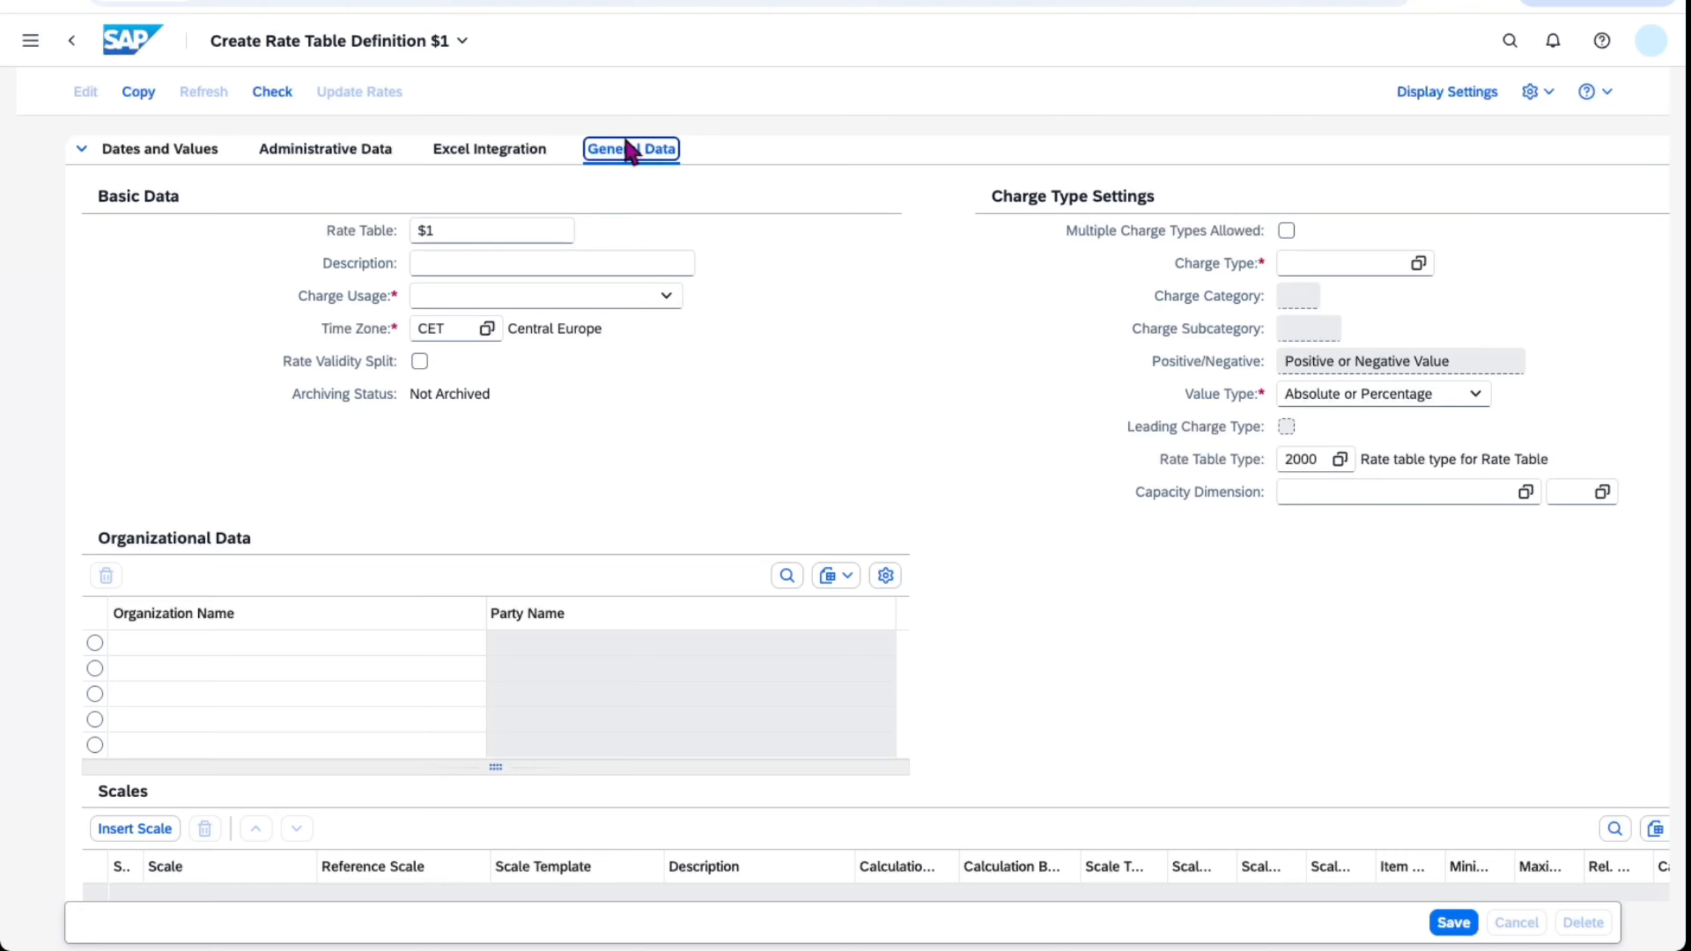
- Replace the default rate table name with BASE RATE ZTYM
click(470, 232)
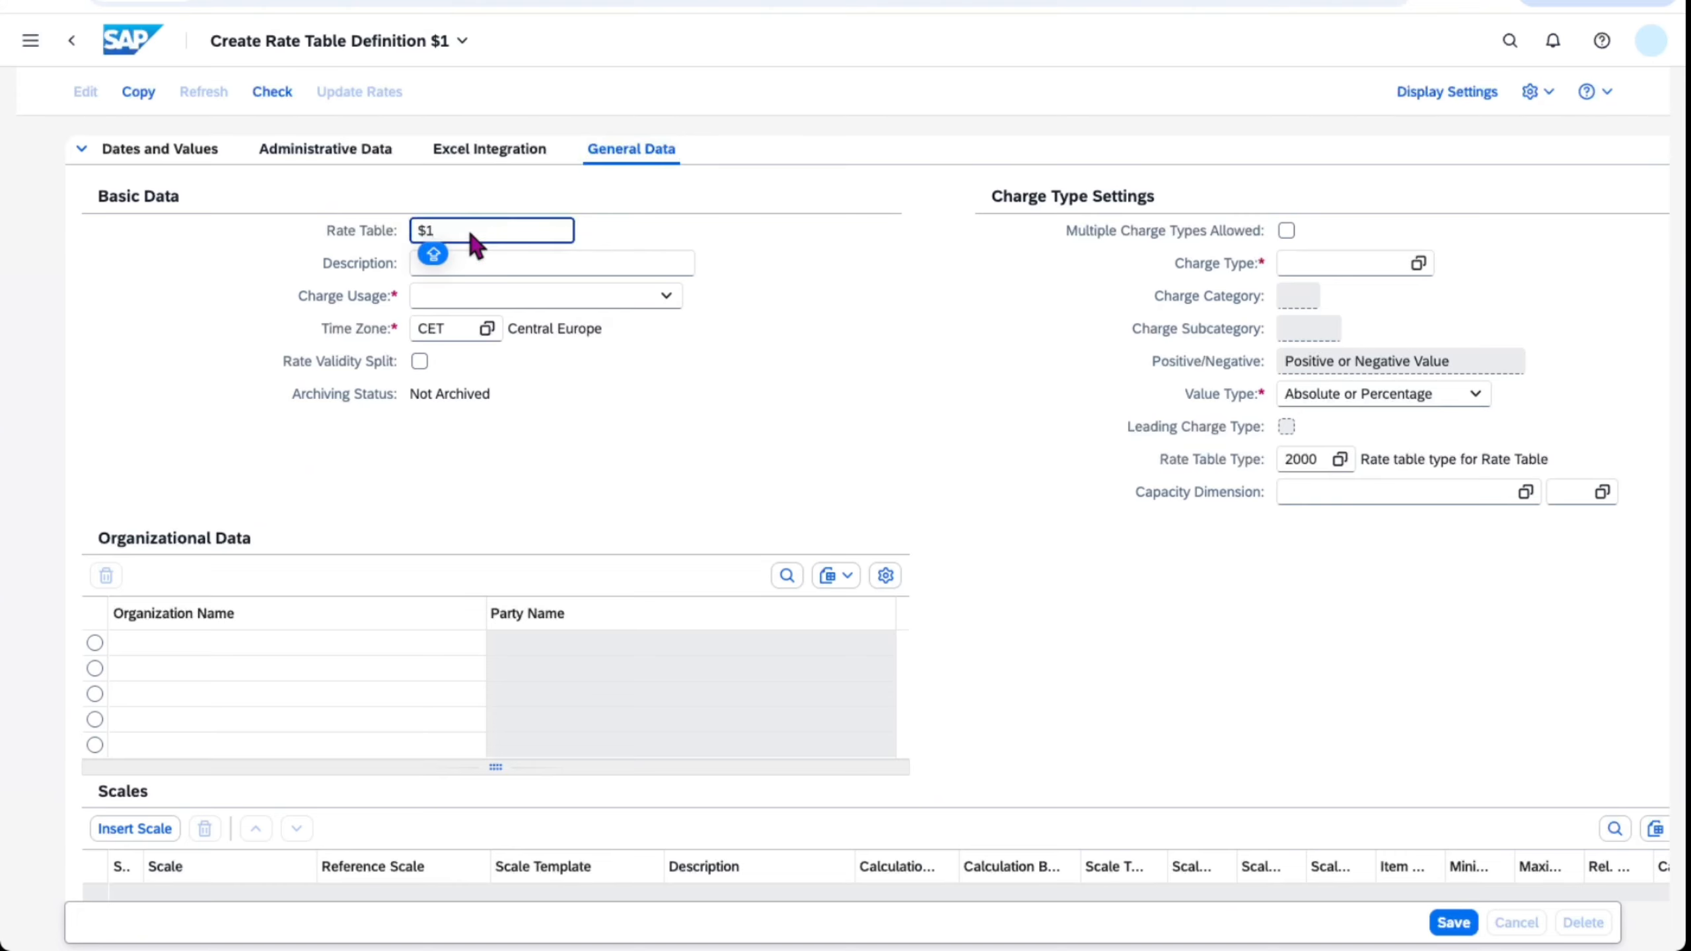
key(BackSpace)
key(BackSpace)
text(BASE RATE Z)
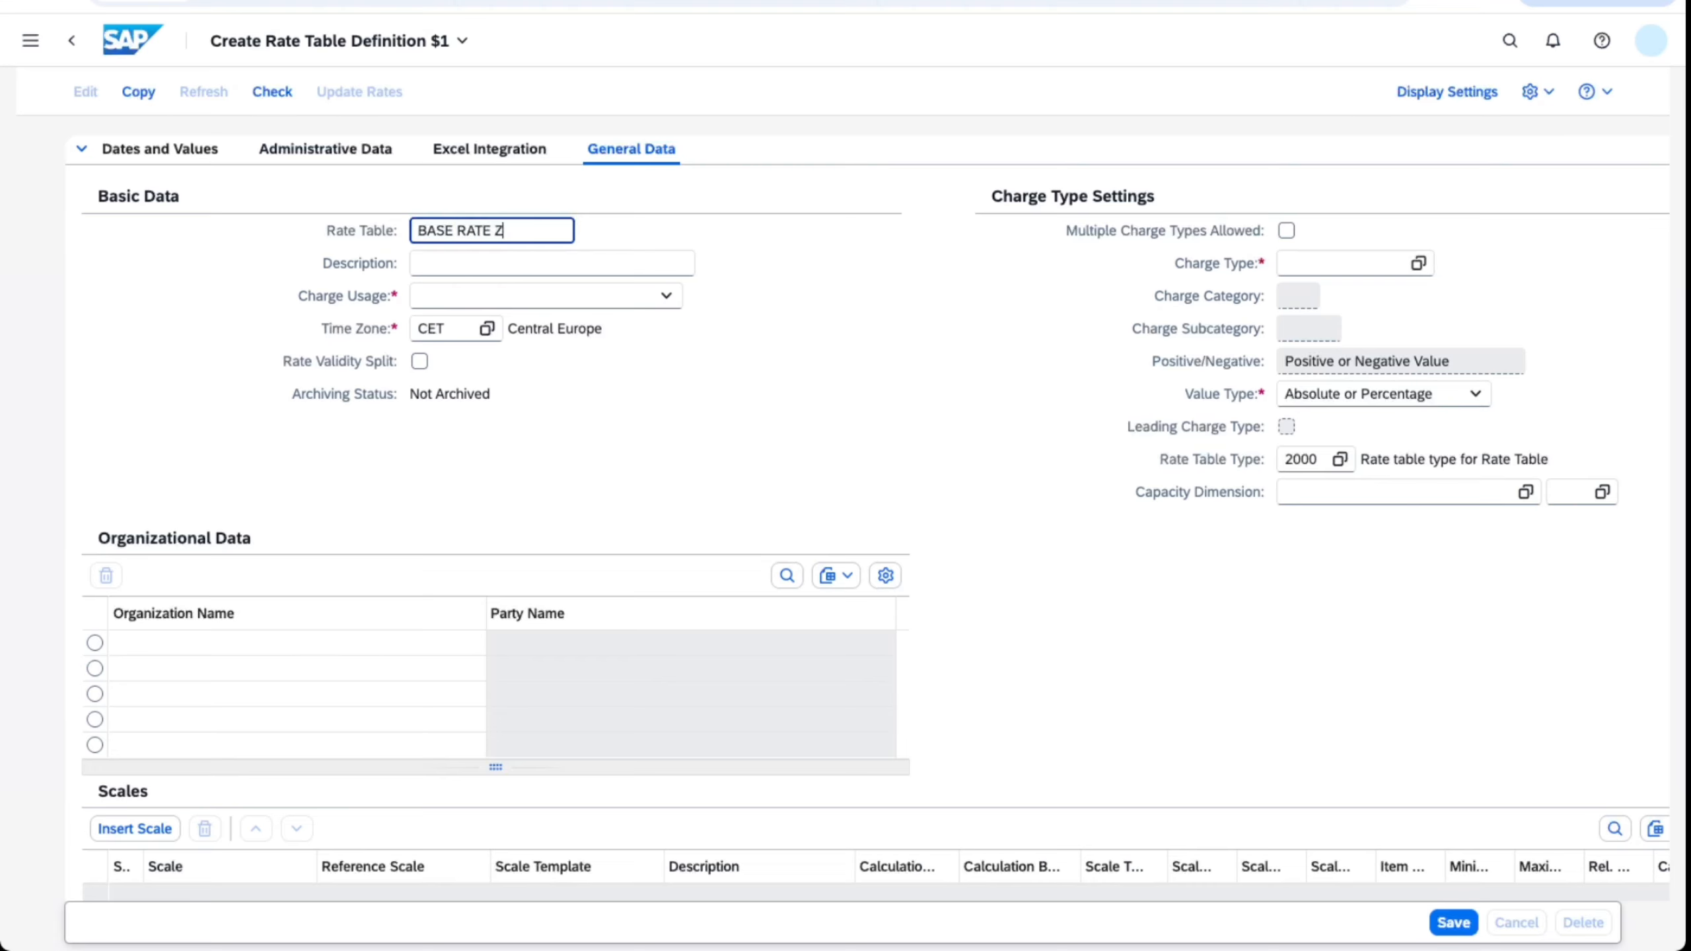
text(TYM)
- Set the rate table's charge usage to Service Provider and its charge type to BASE_ZTYM
click(642, 307)
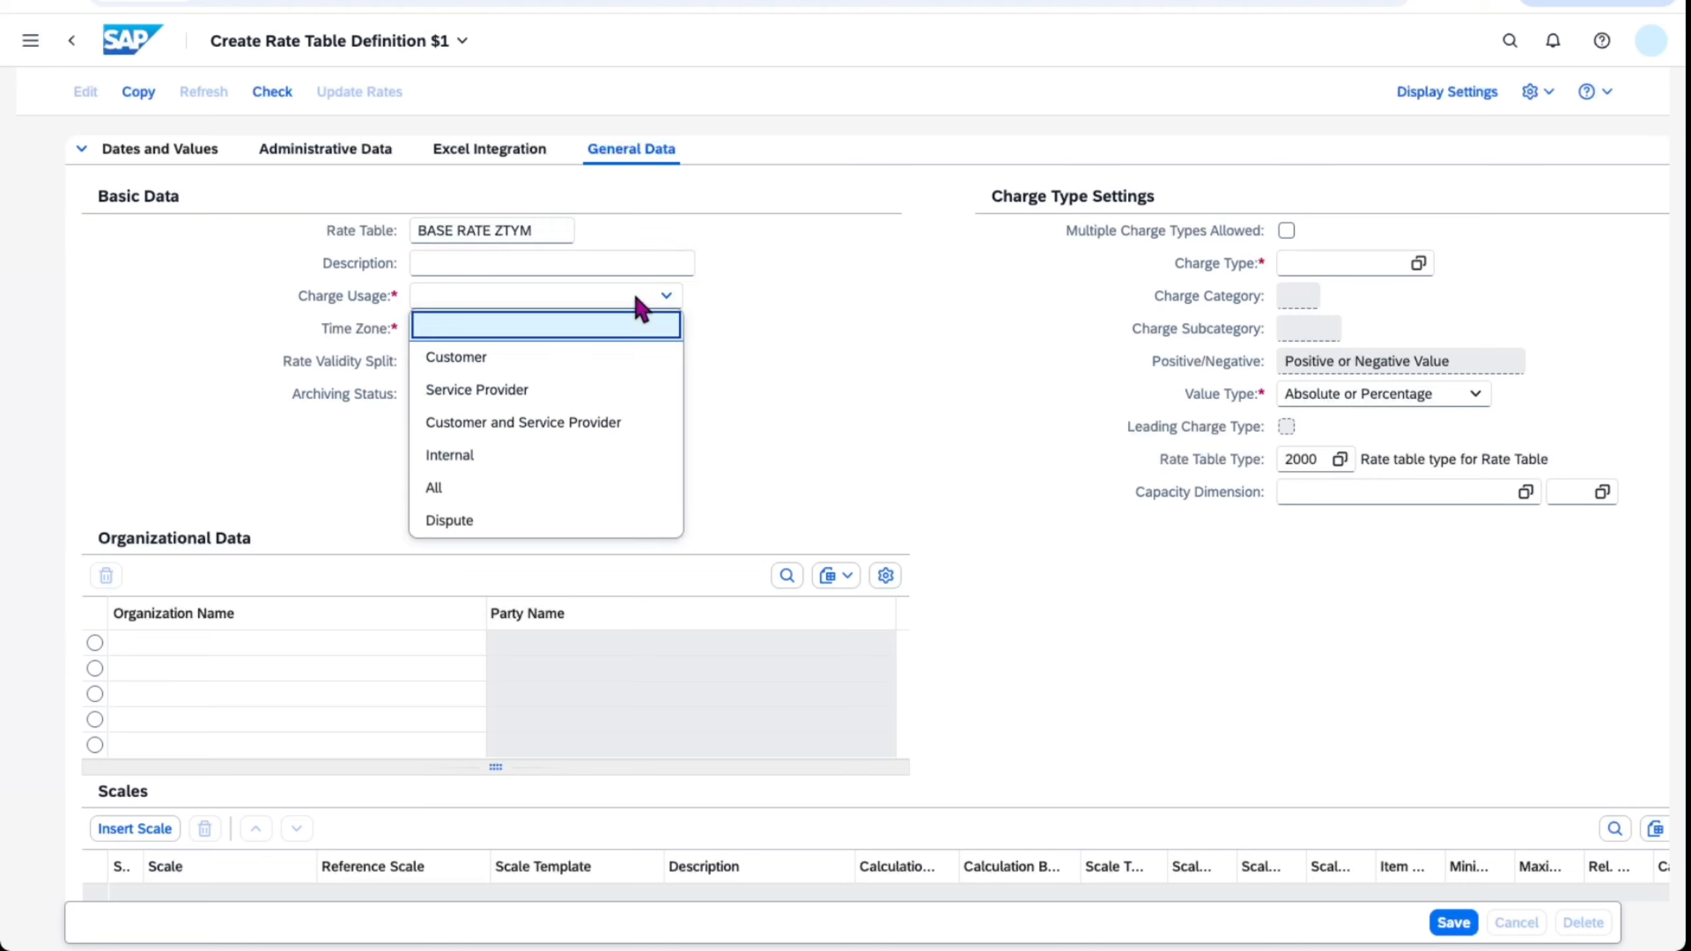
click(499, 389)
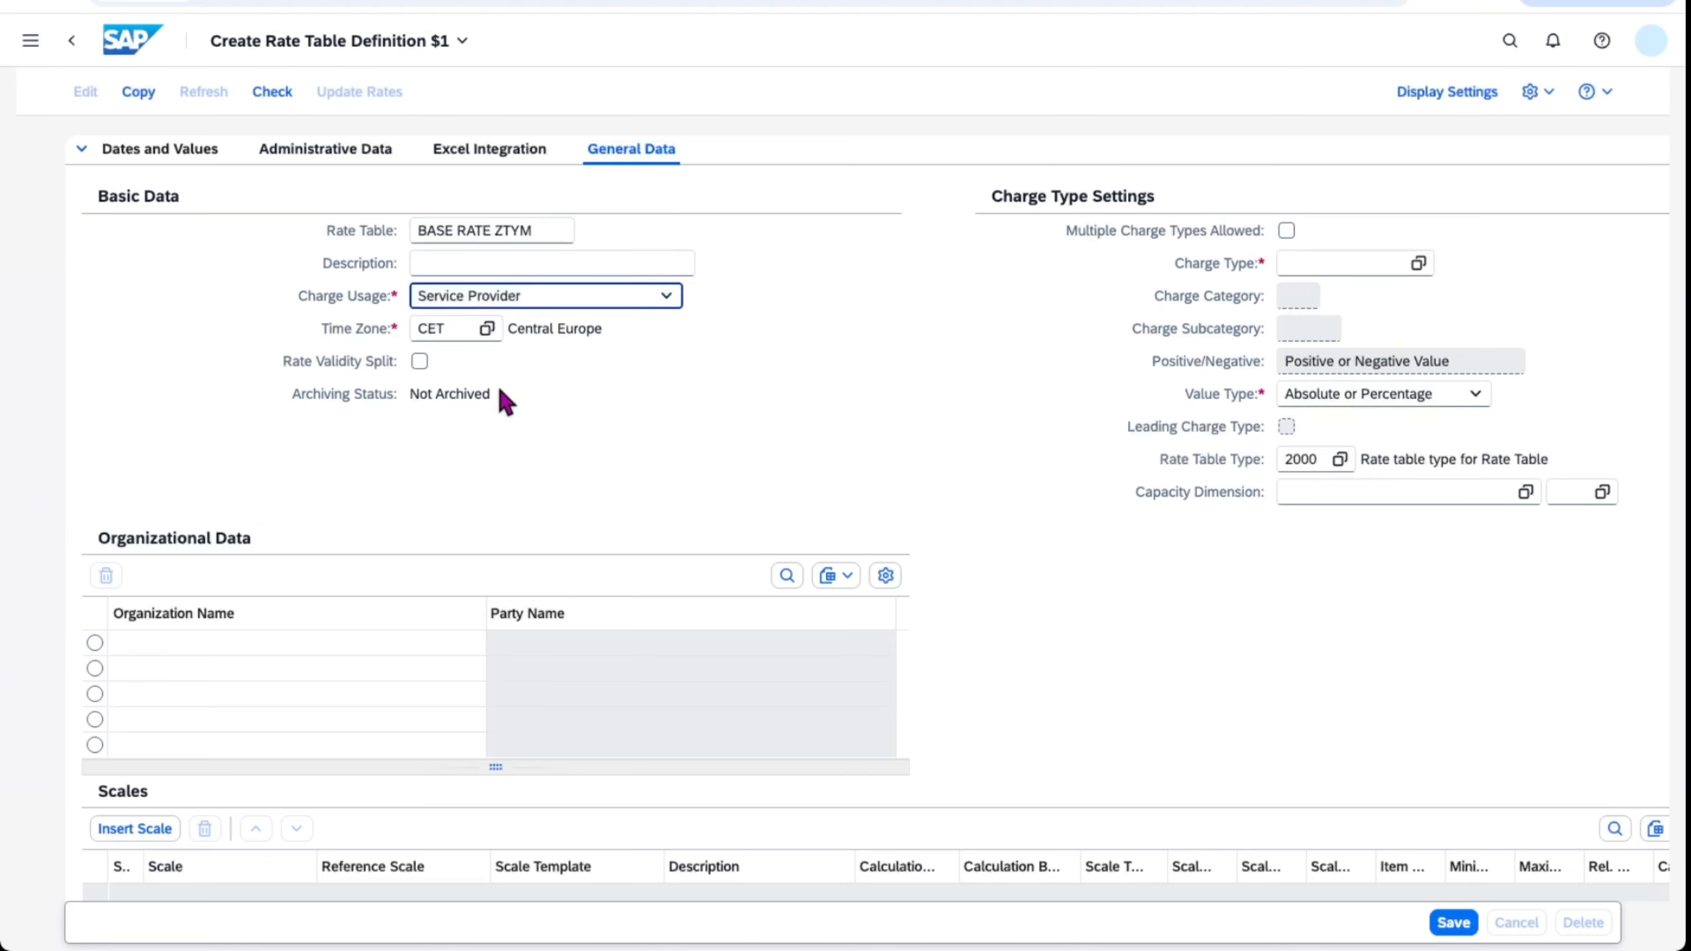
click(1418, 264)
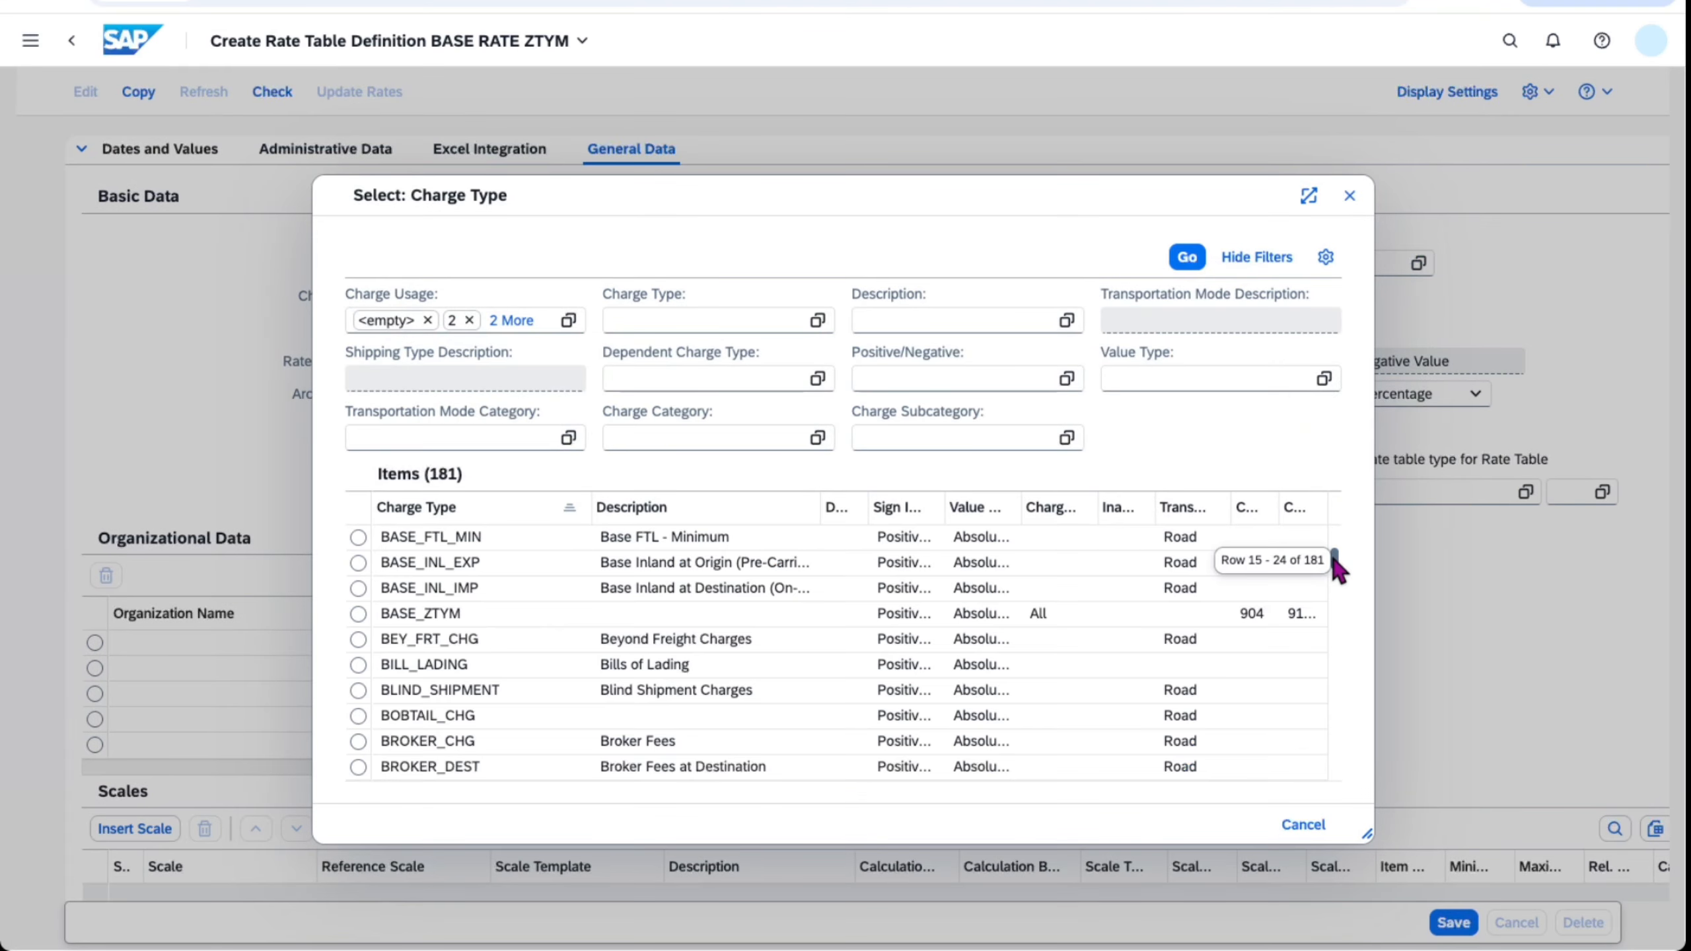
click(358, 613)
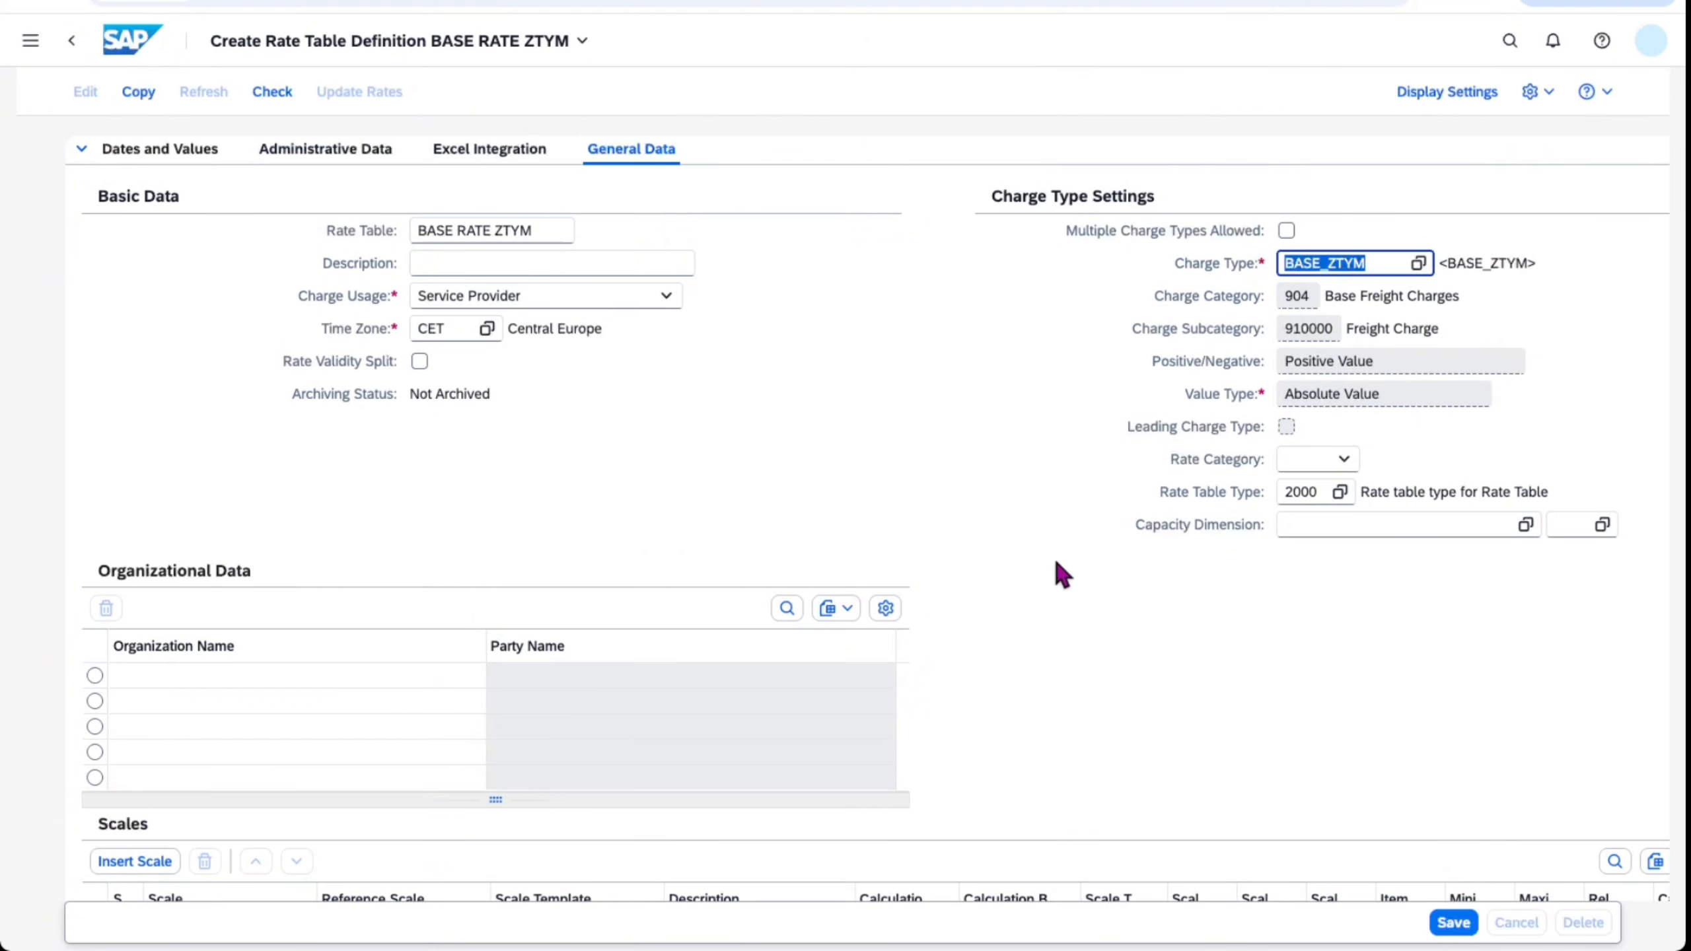
- Assign purchasing organization 50000062 (ZYTM PURCHASE ORGANIZATION) in the rate table's organizational data
scroll(1057, 574, down, 3)
click(460, 485)
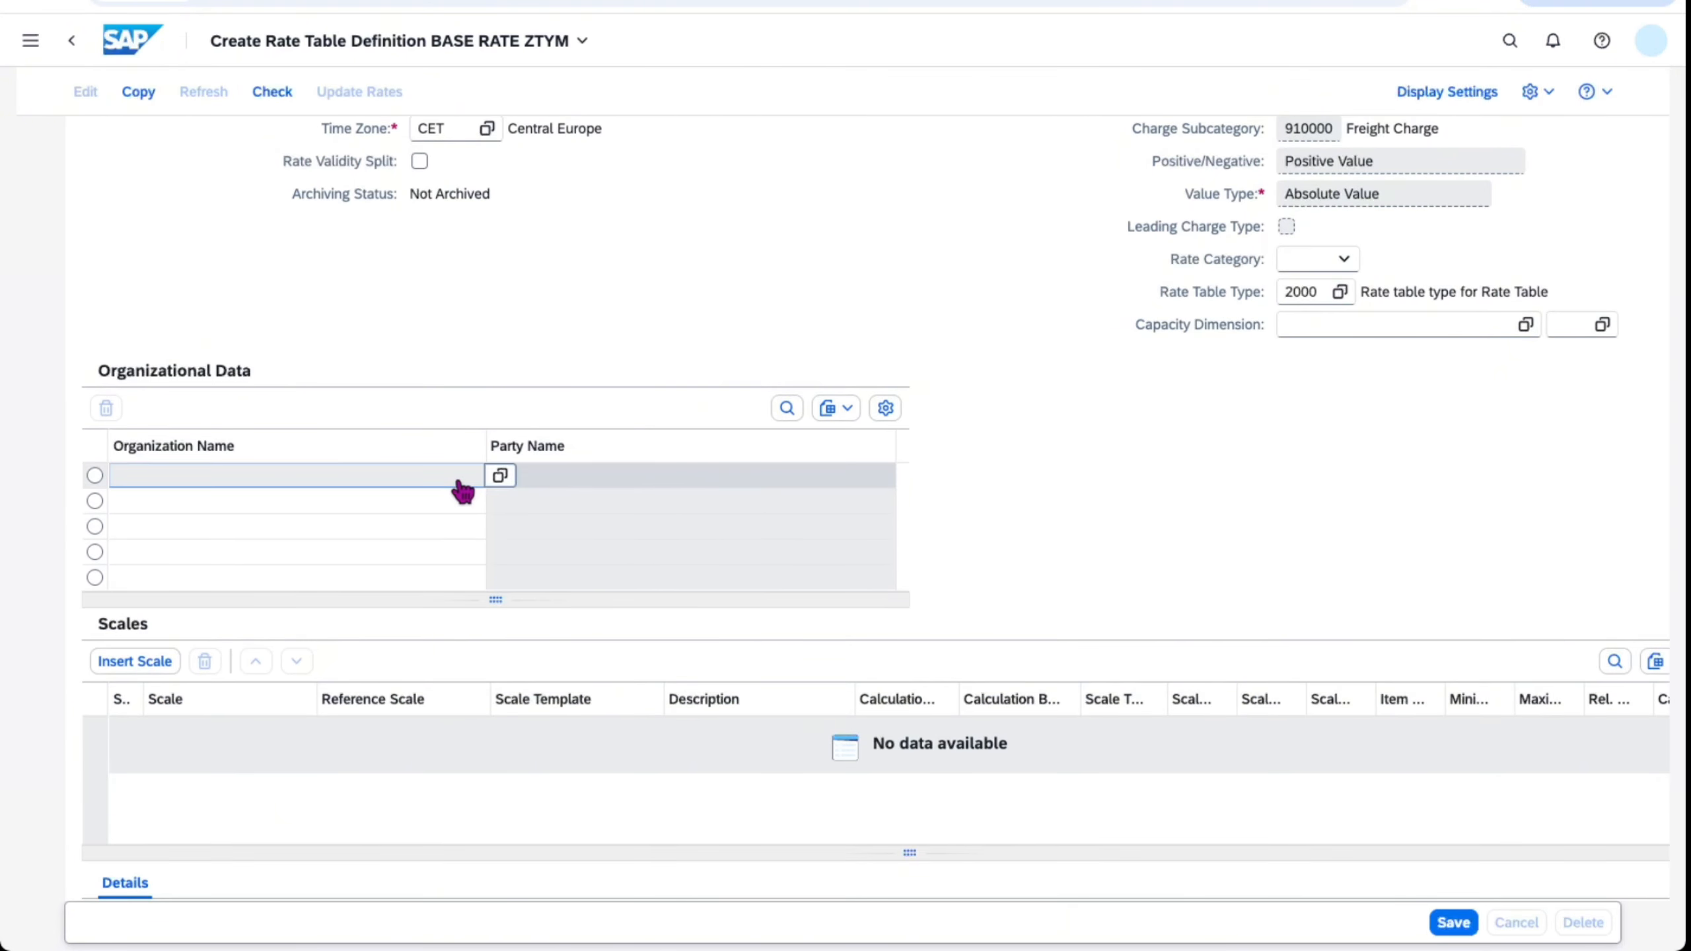
click(487, 481)
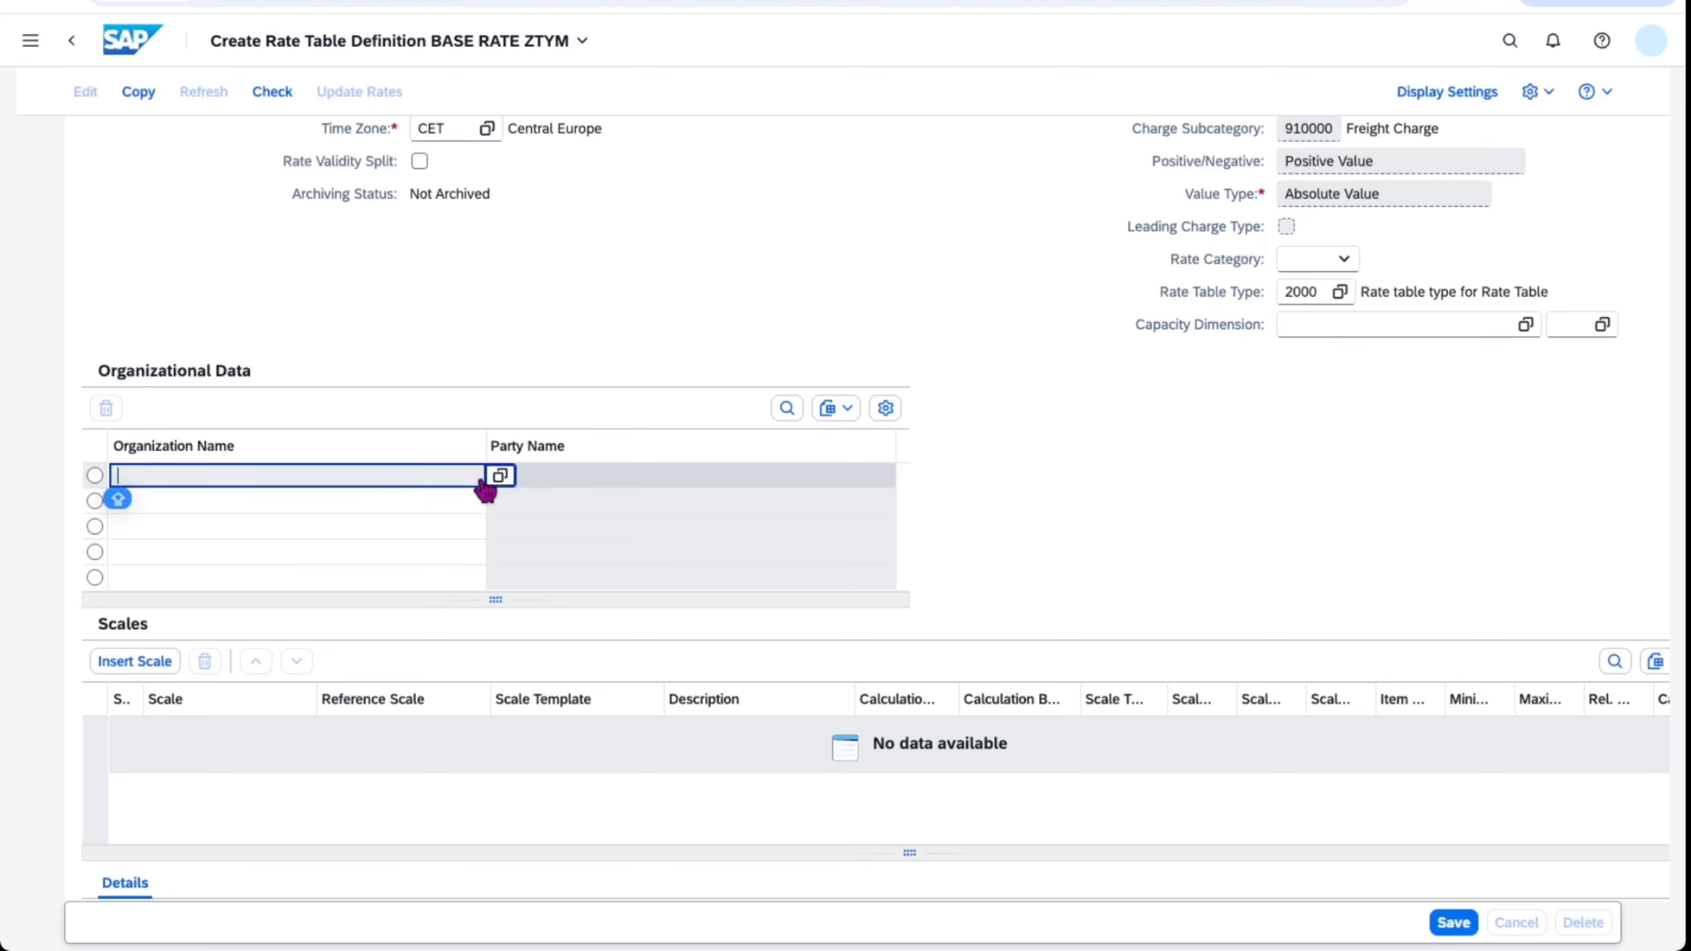
click(501, 475)
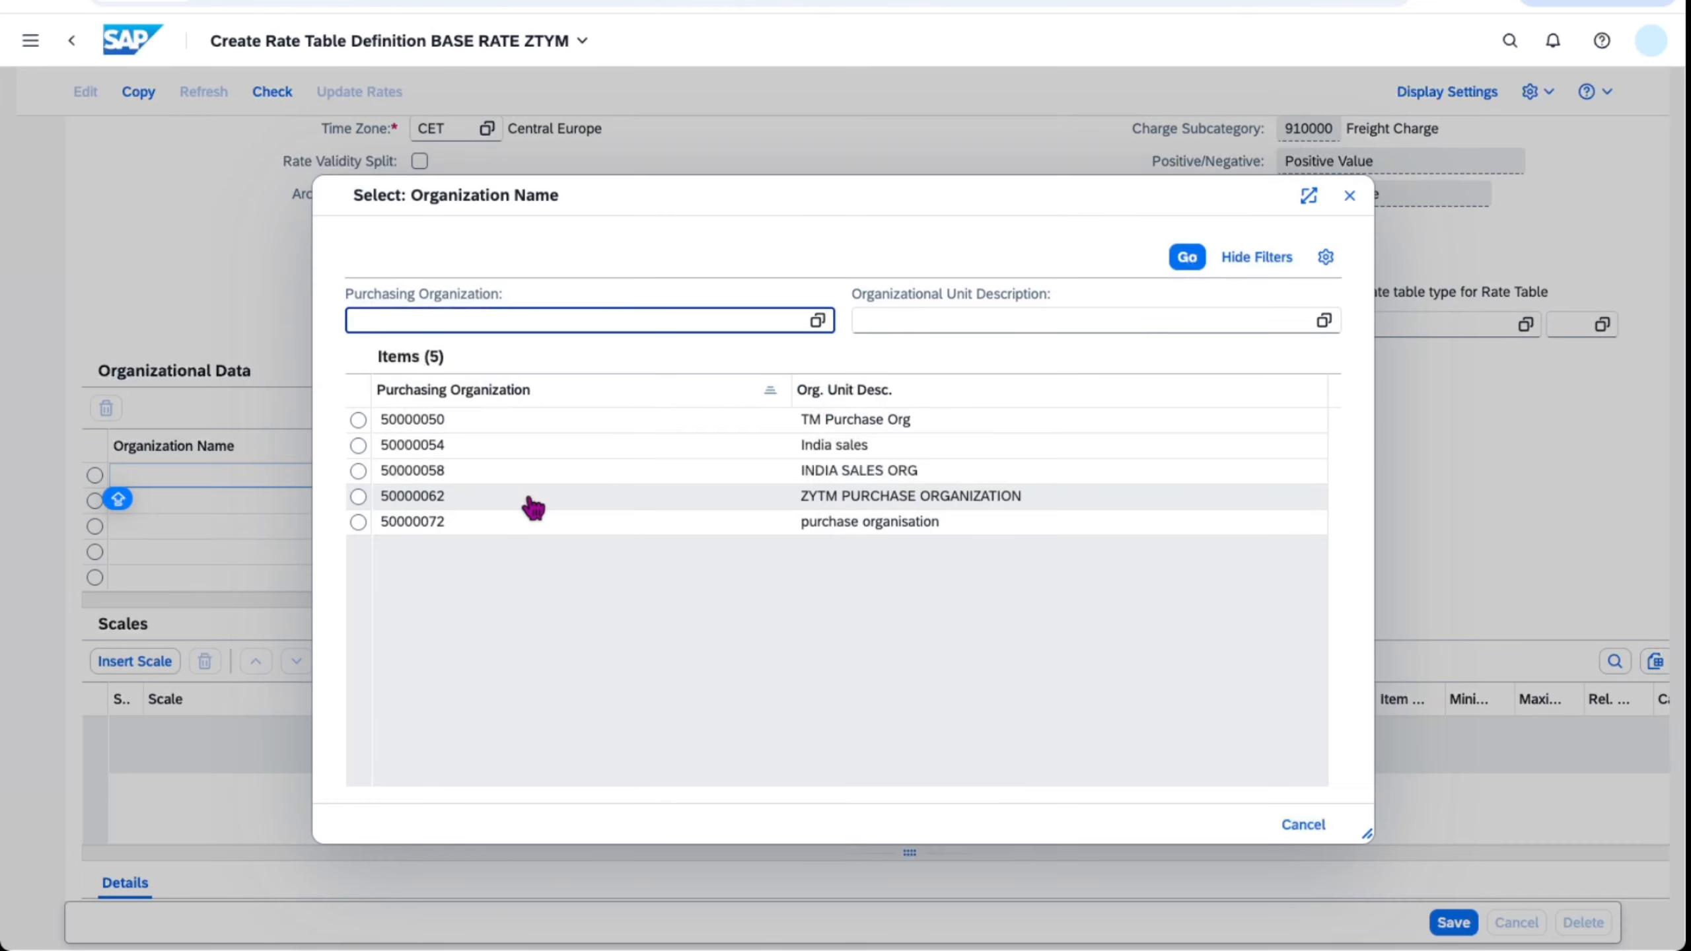
click(358, 498)
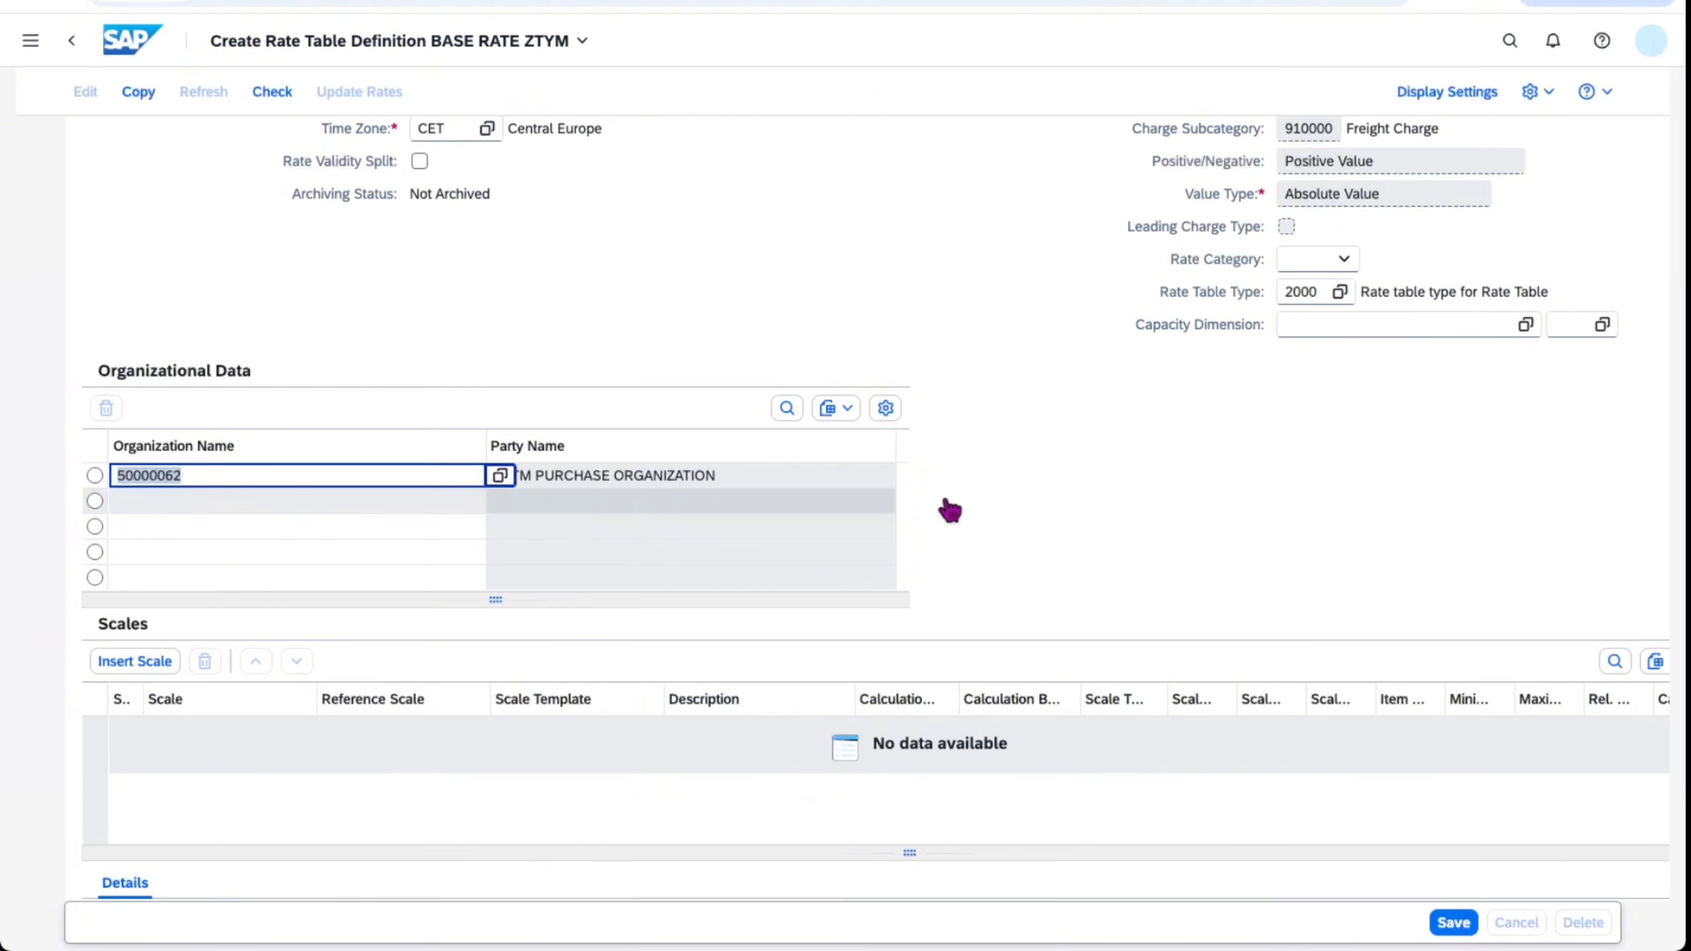
- Insert a scale into the rate table and set its reference scale to ZYTM_COUNTRY_01, searching with local scales included
scroll(1218, 517, down, 5)
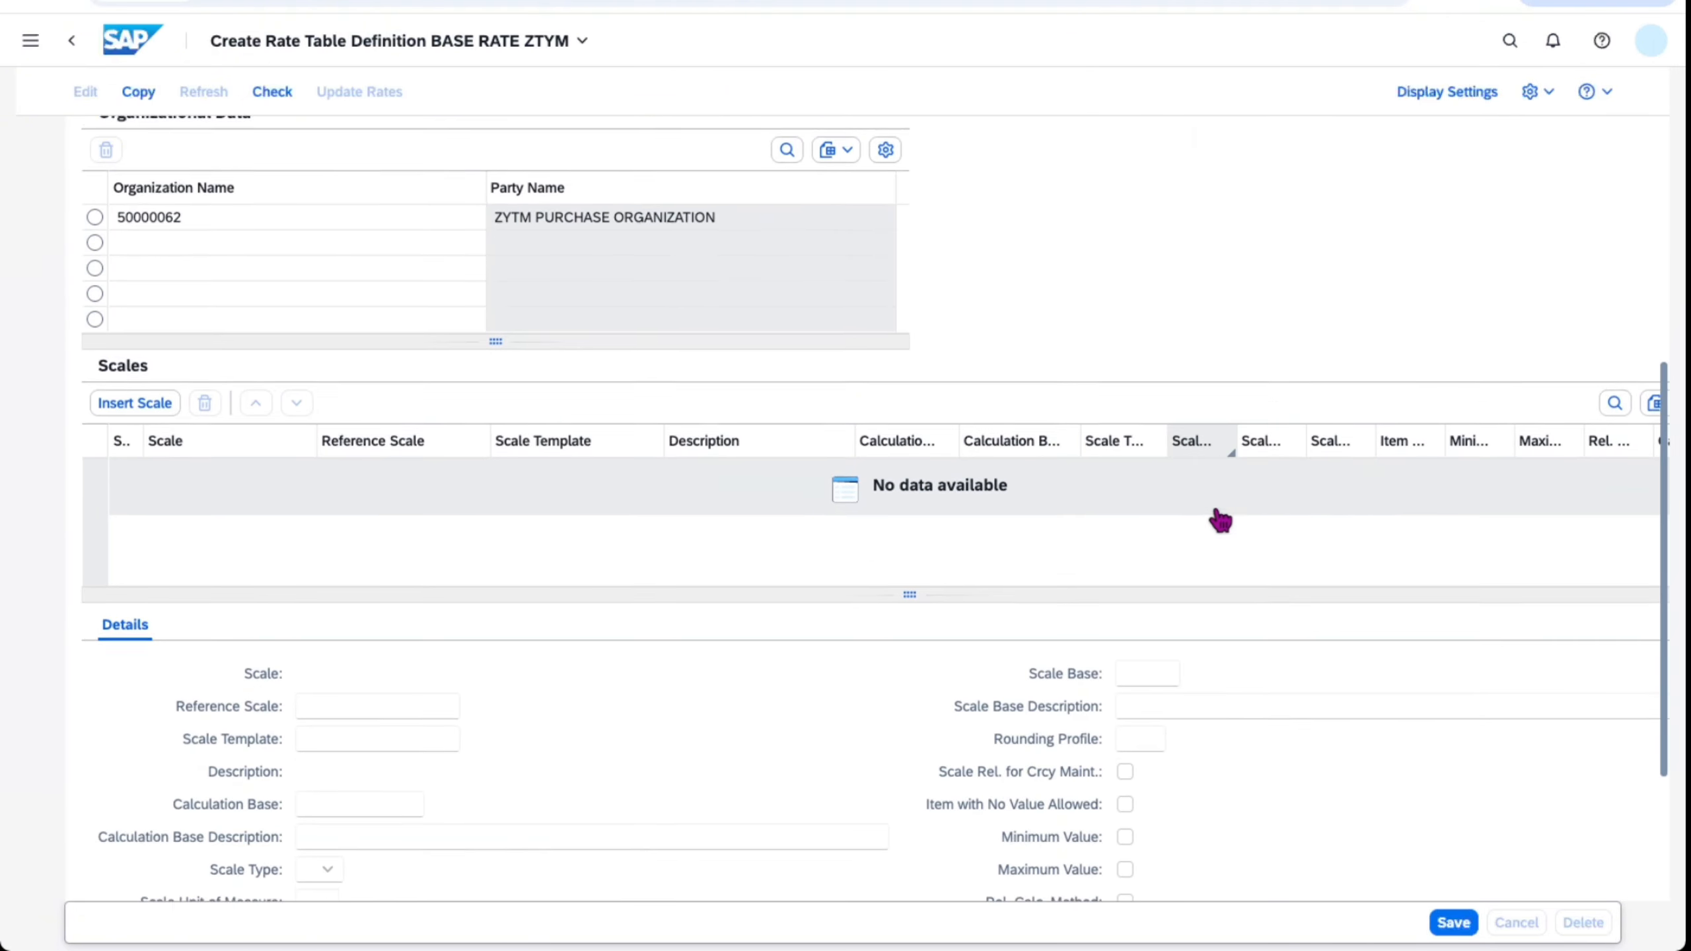
click(133, 301)
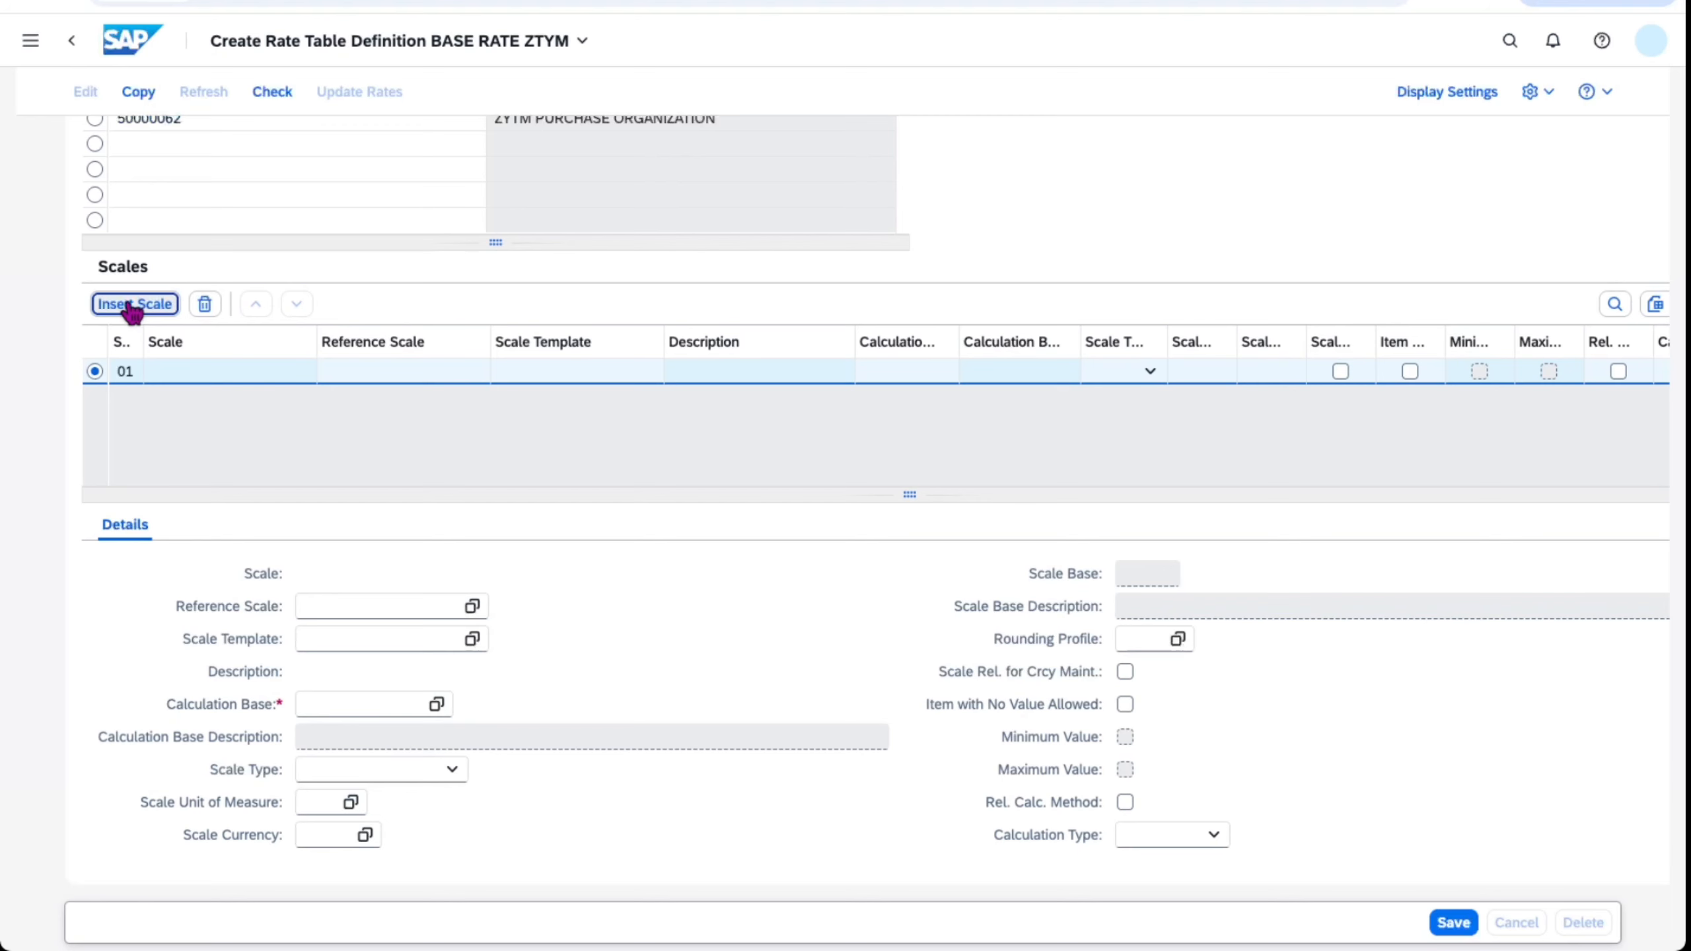
click(505, 375)
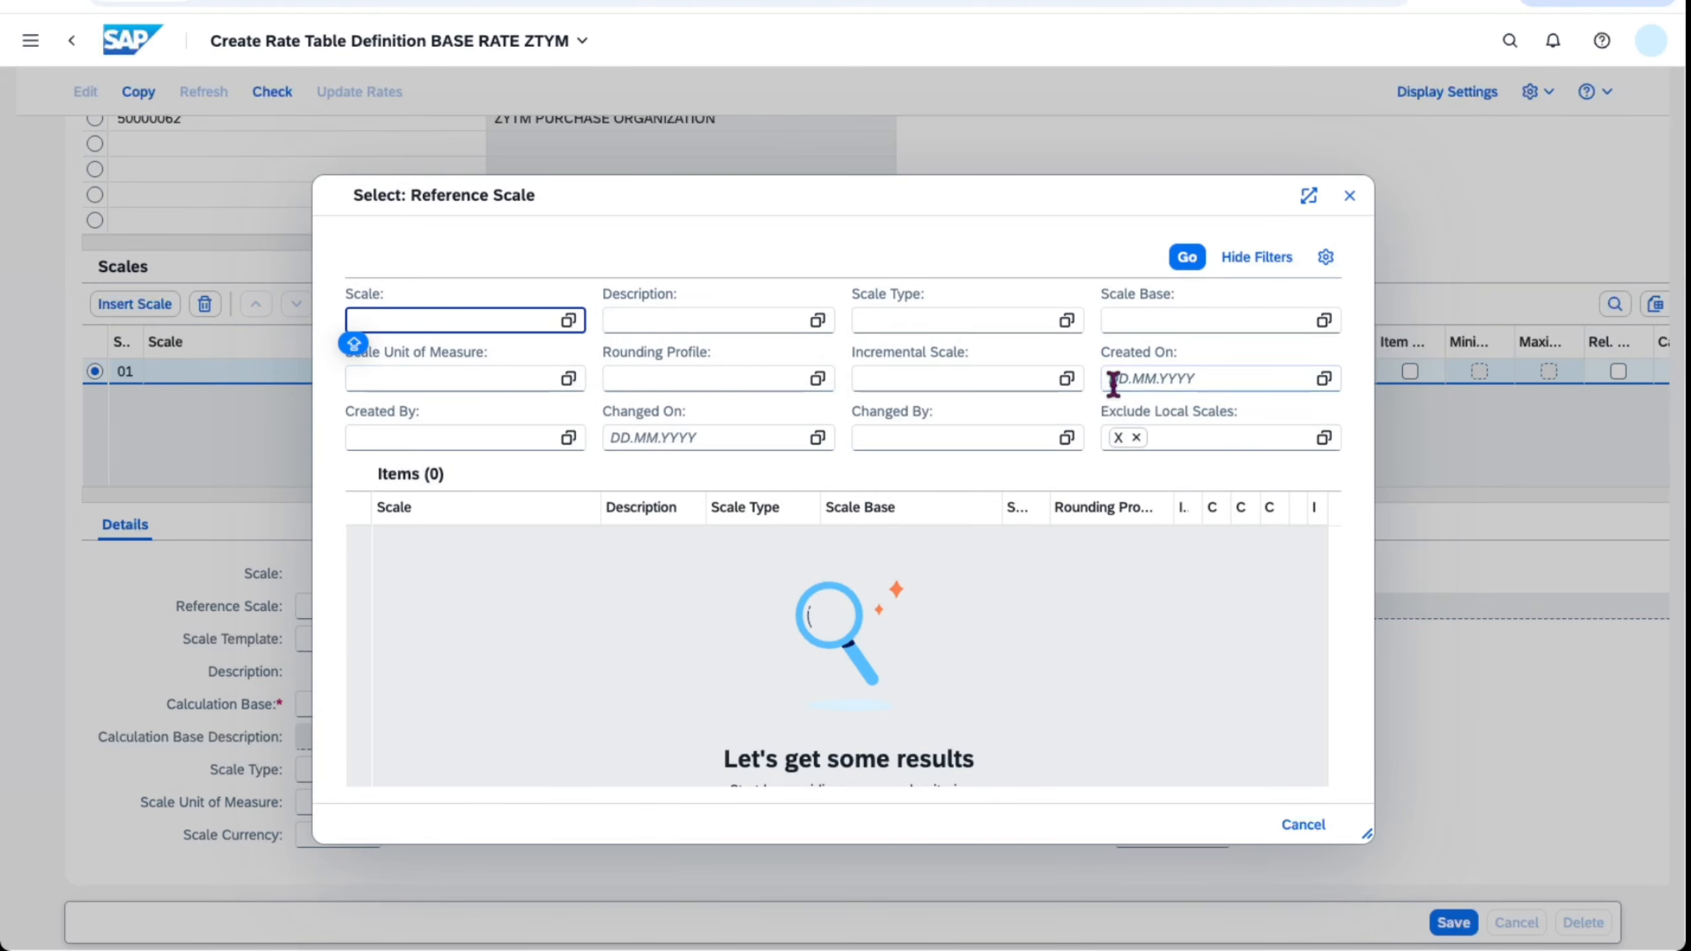
click(1135, 438)
click(1190, 258)
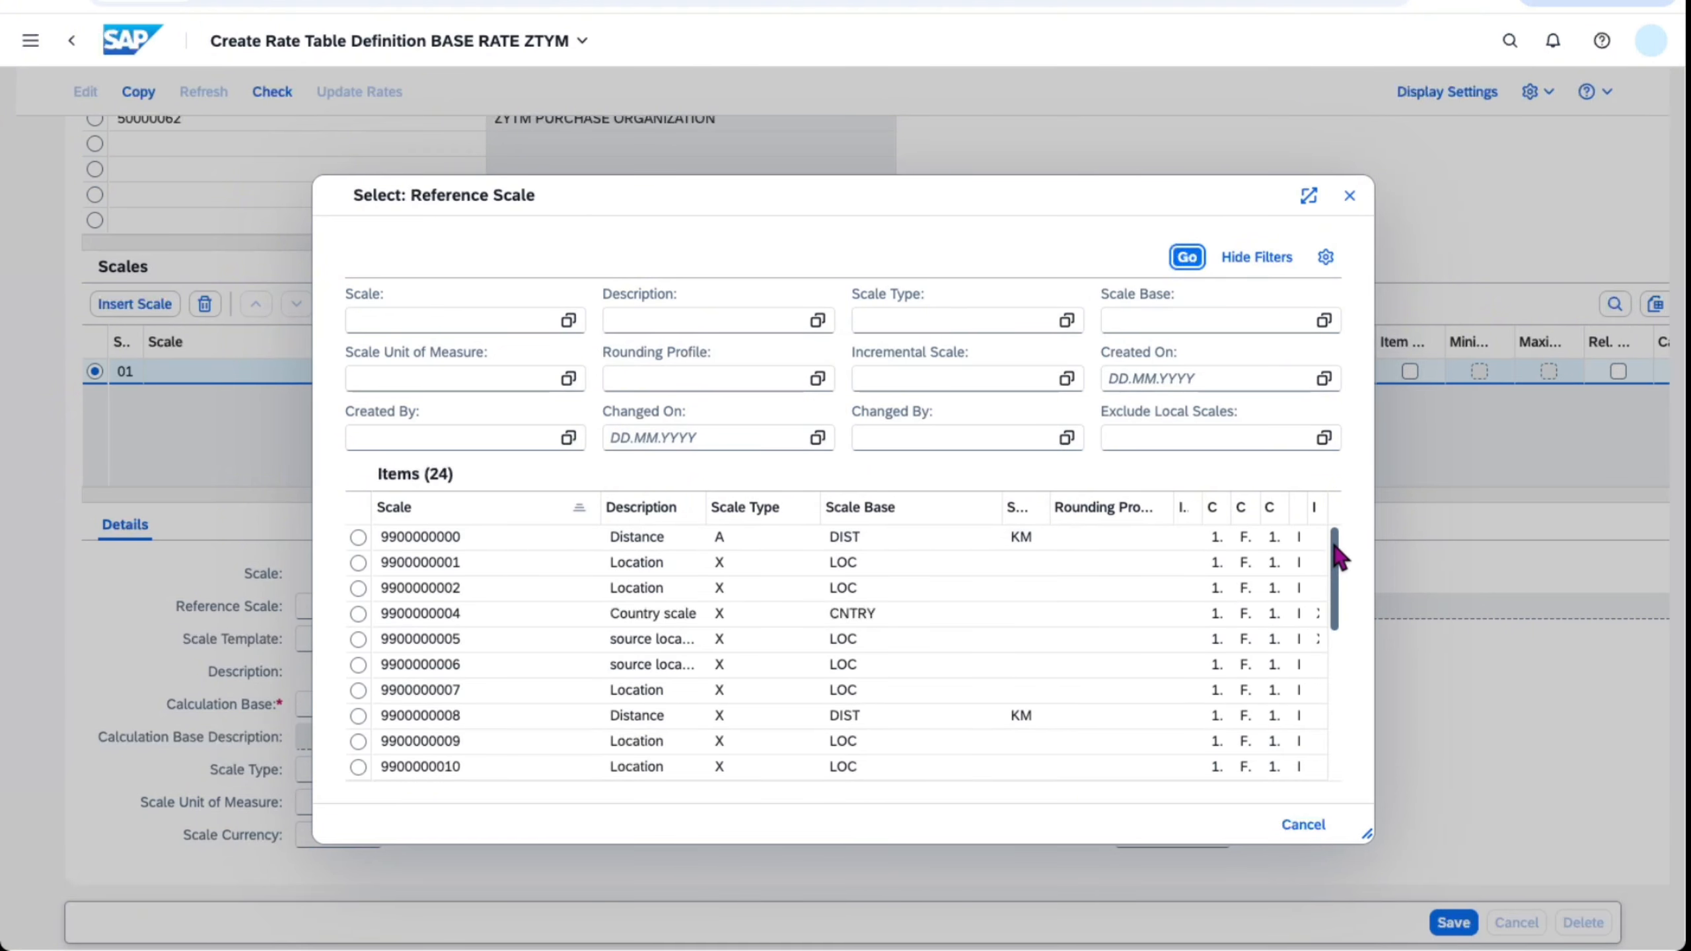
drag(1339, 557, 1339, 699)
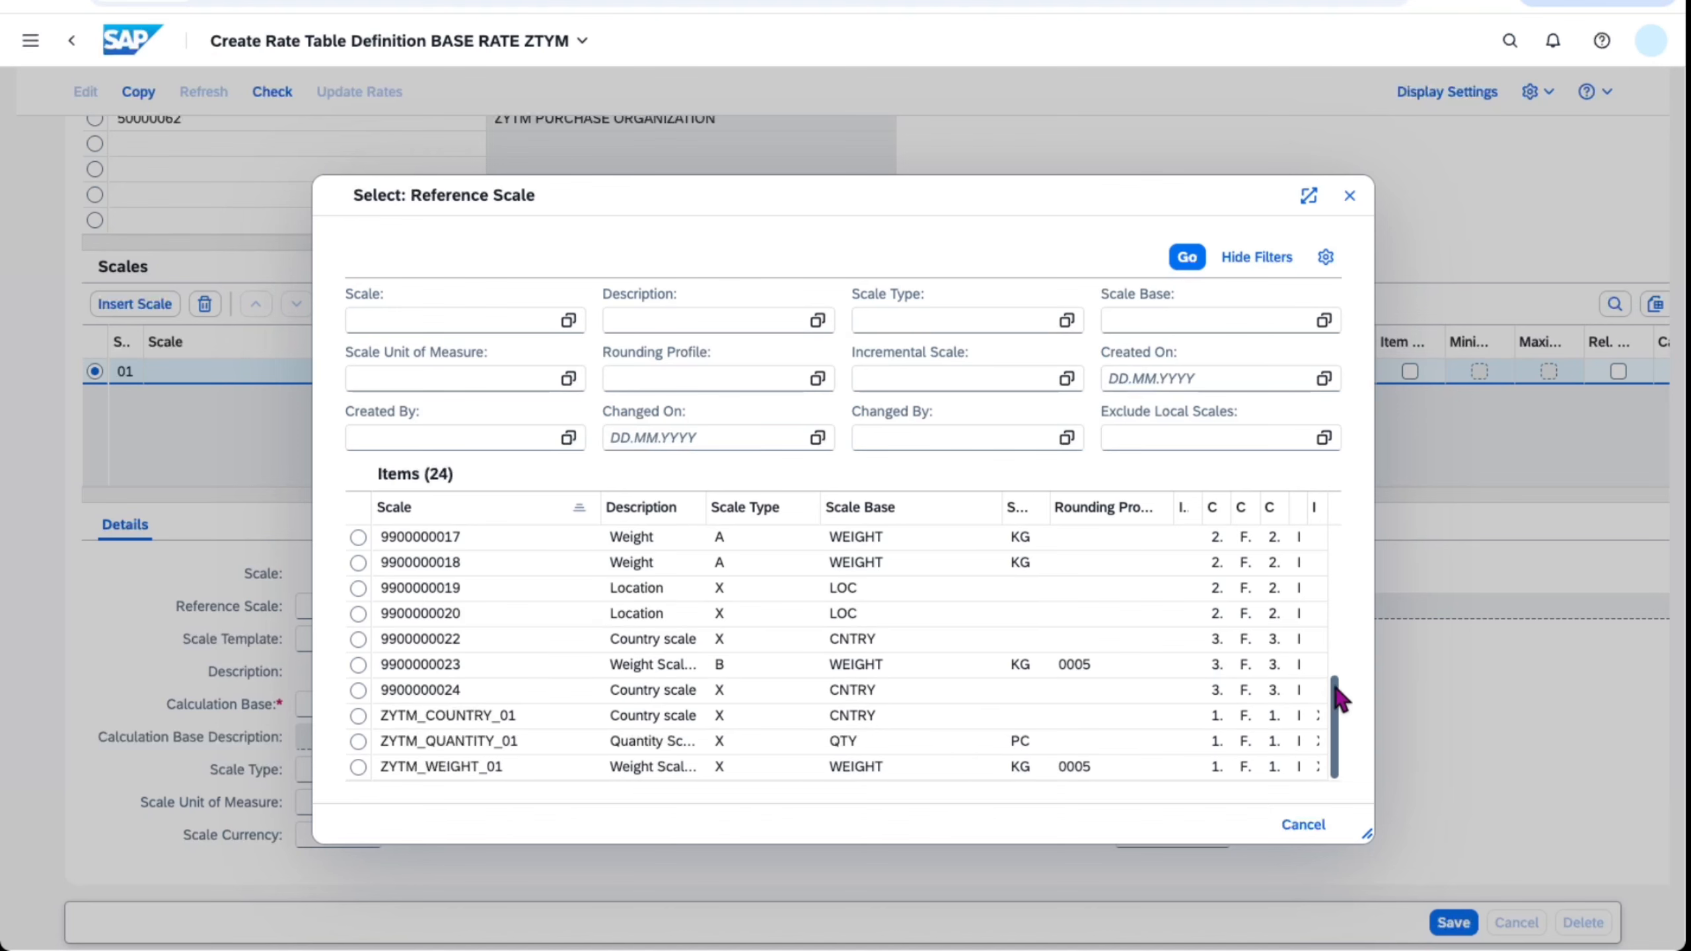
click(358, 716)
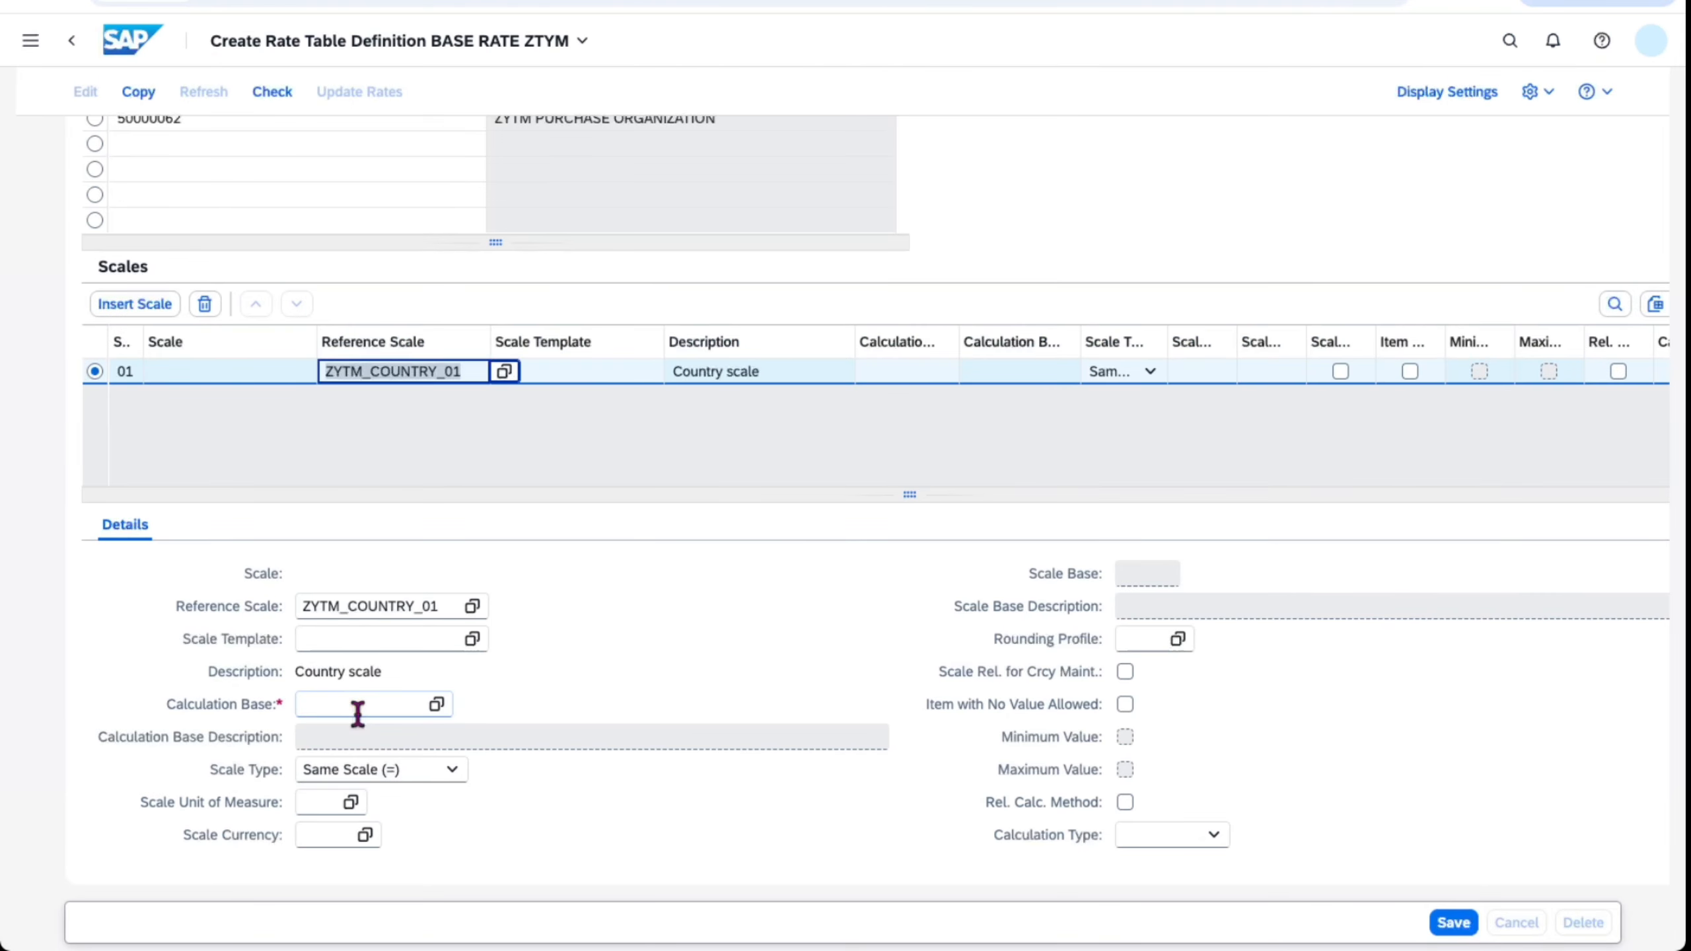
- Search calculation bases with DES* and set the country scale's calculation base to DESTLOC_CNTRY
click(438, 706)
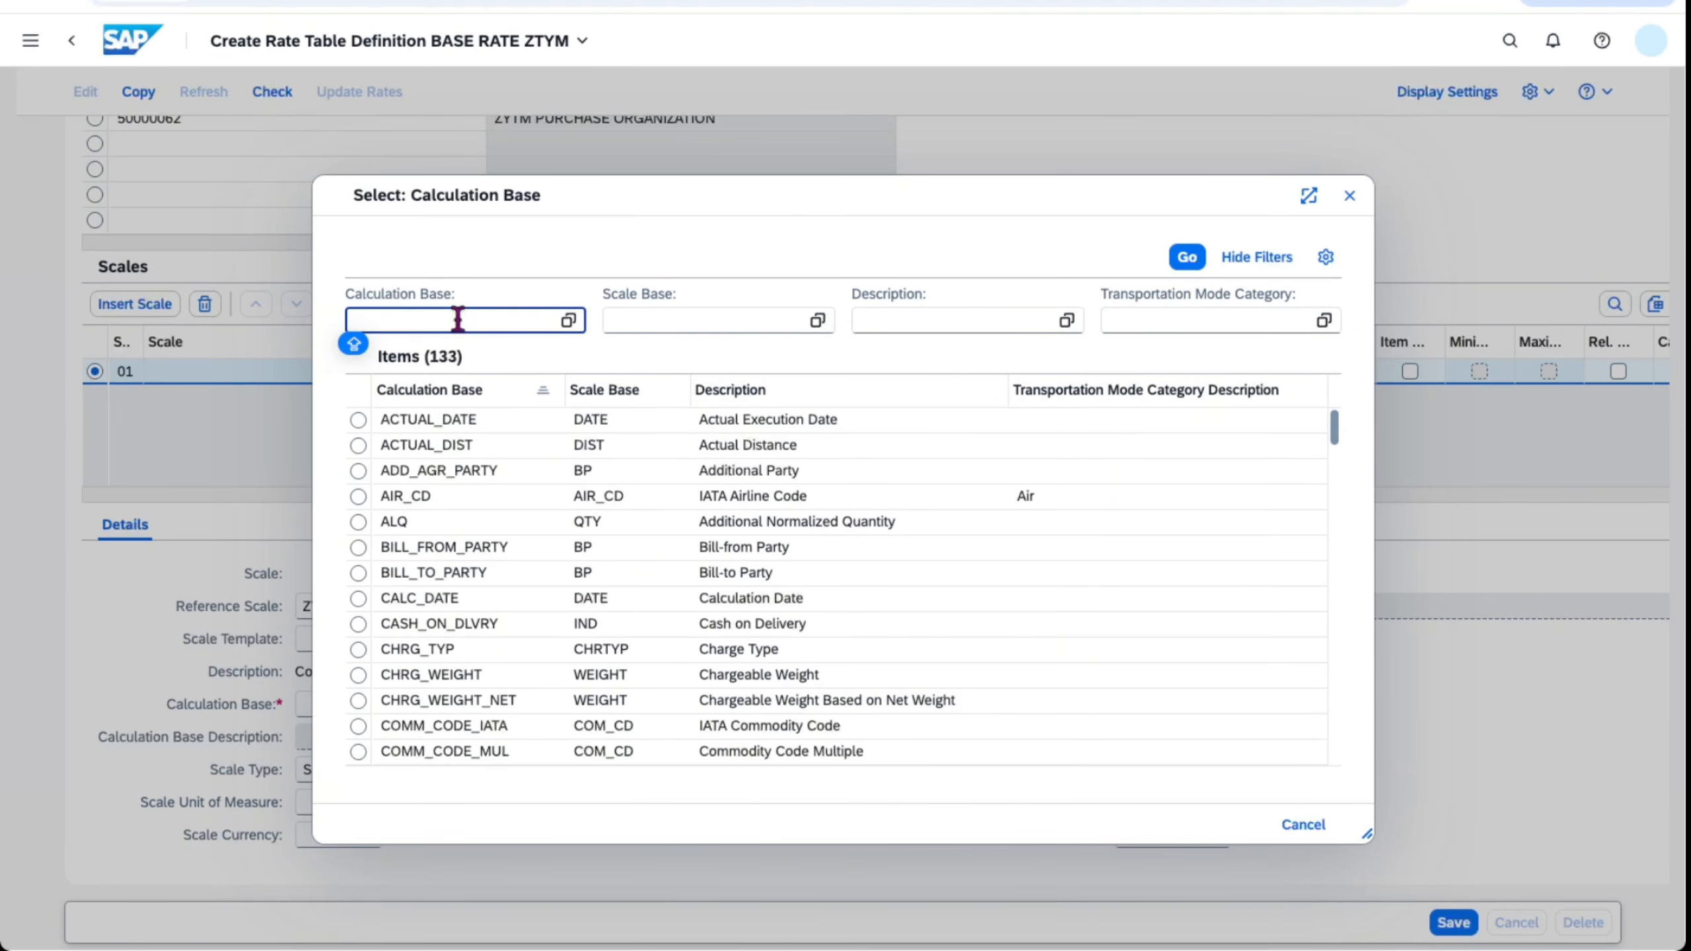
text(DE)
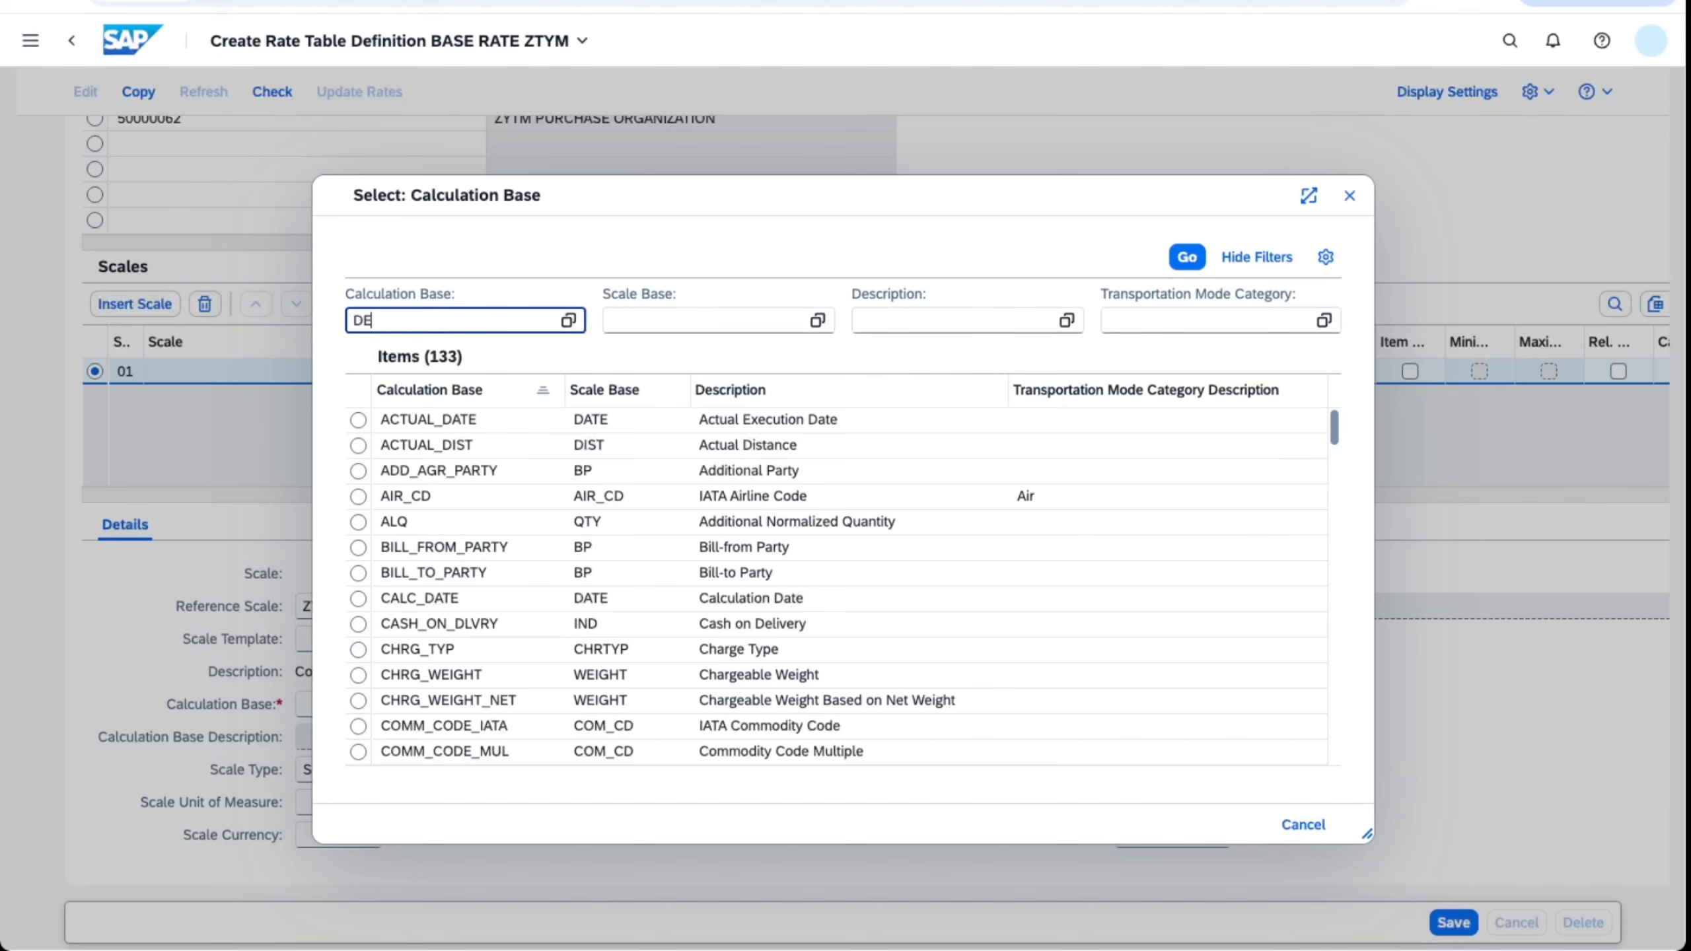
text(S*)
key(Return)
click(1186, 260)
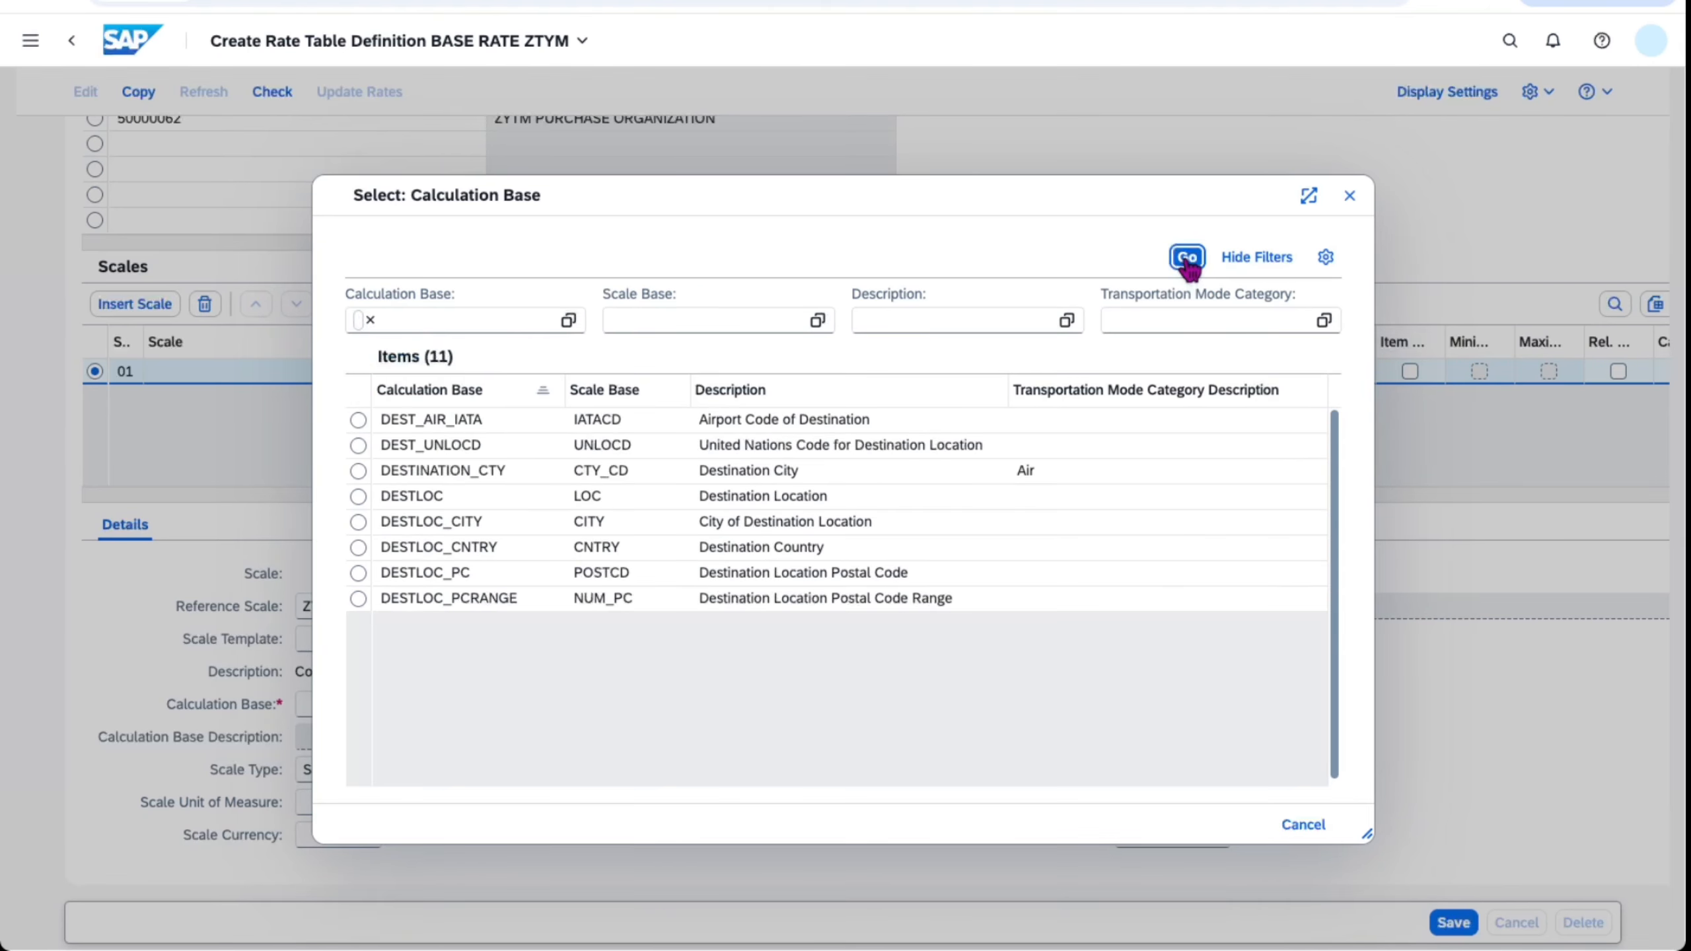
click(358, 547)
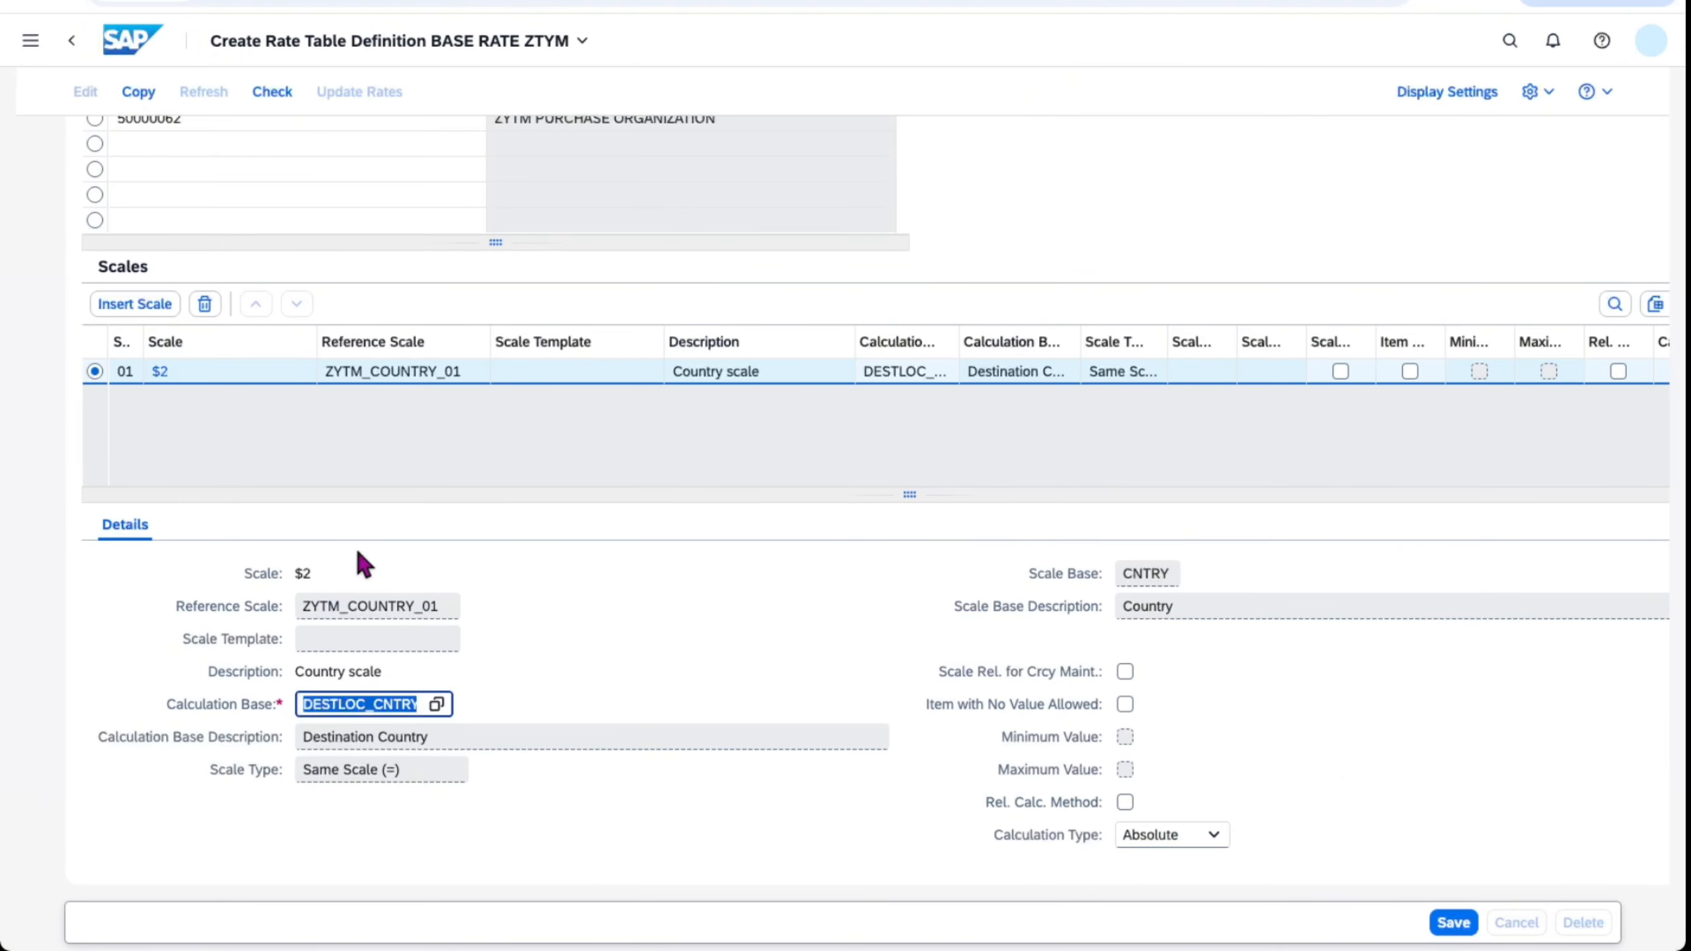
- Insert a second scale into the rate table and set its reference scale to ZYTM_WEIGHT_01
click(151, 306)
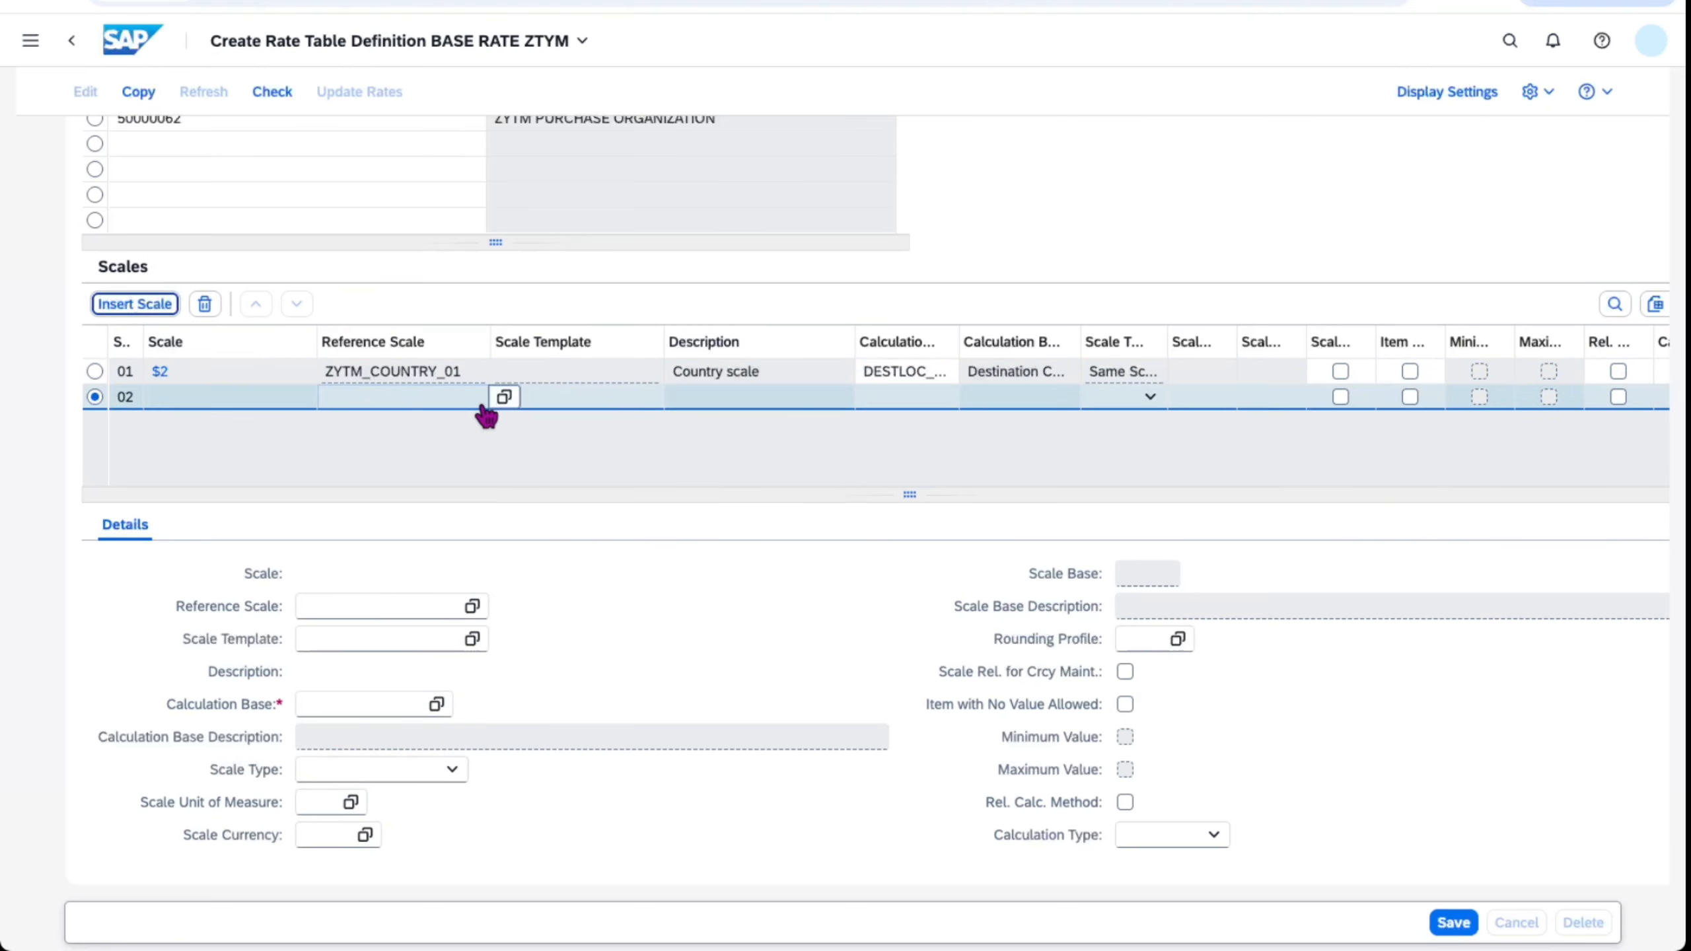
click(503, 399)
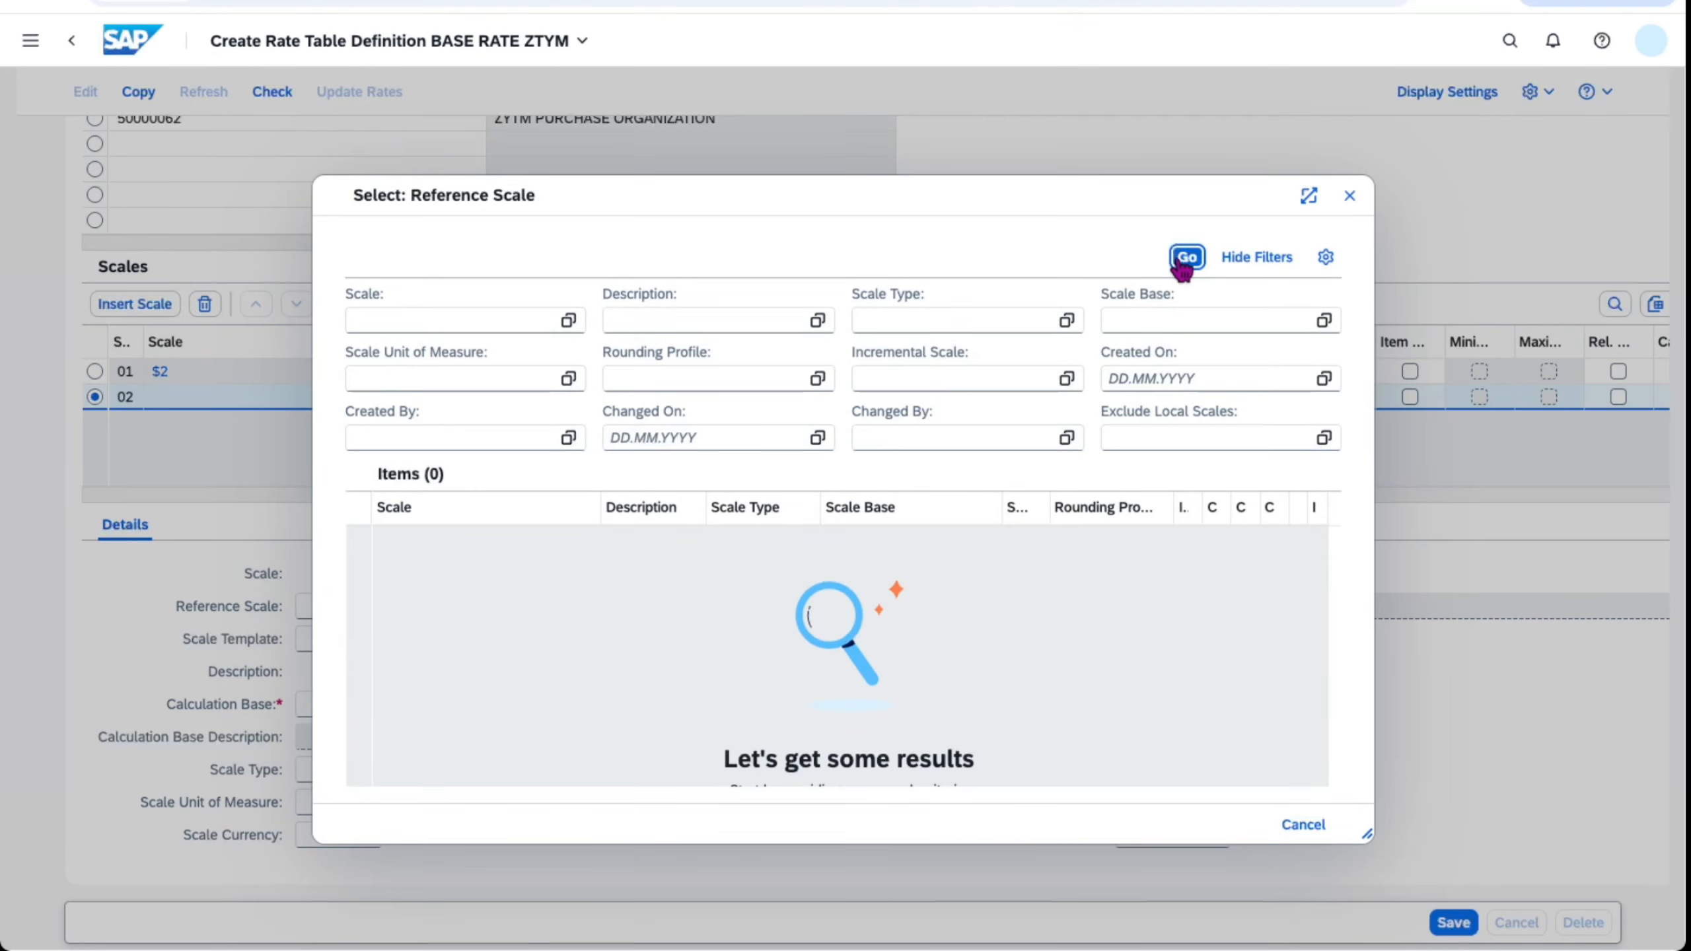
click(1186, 257)
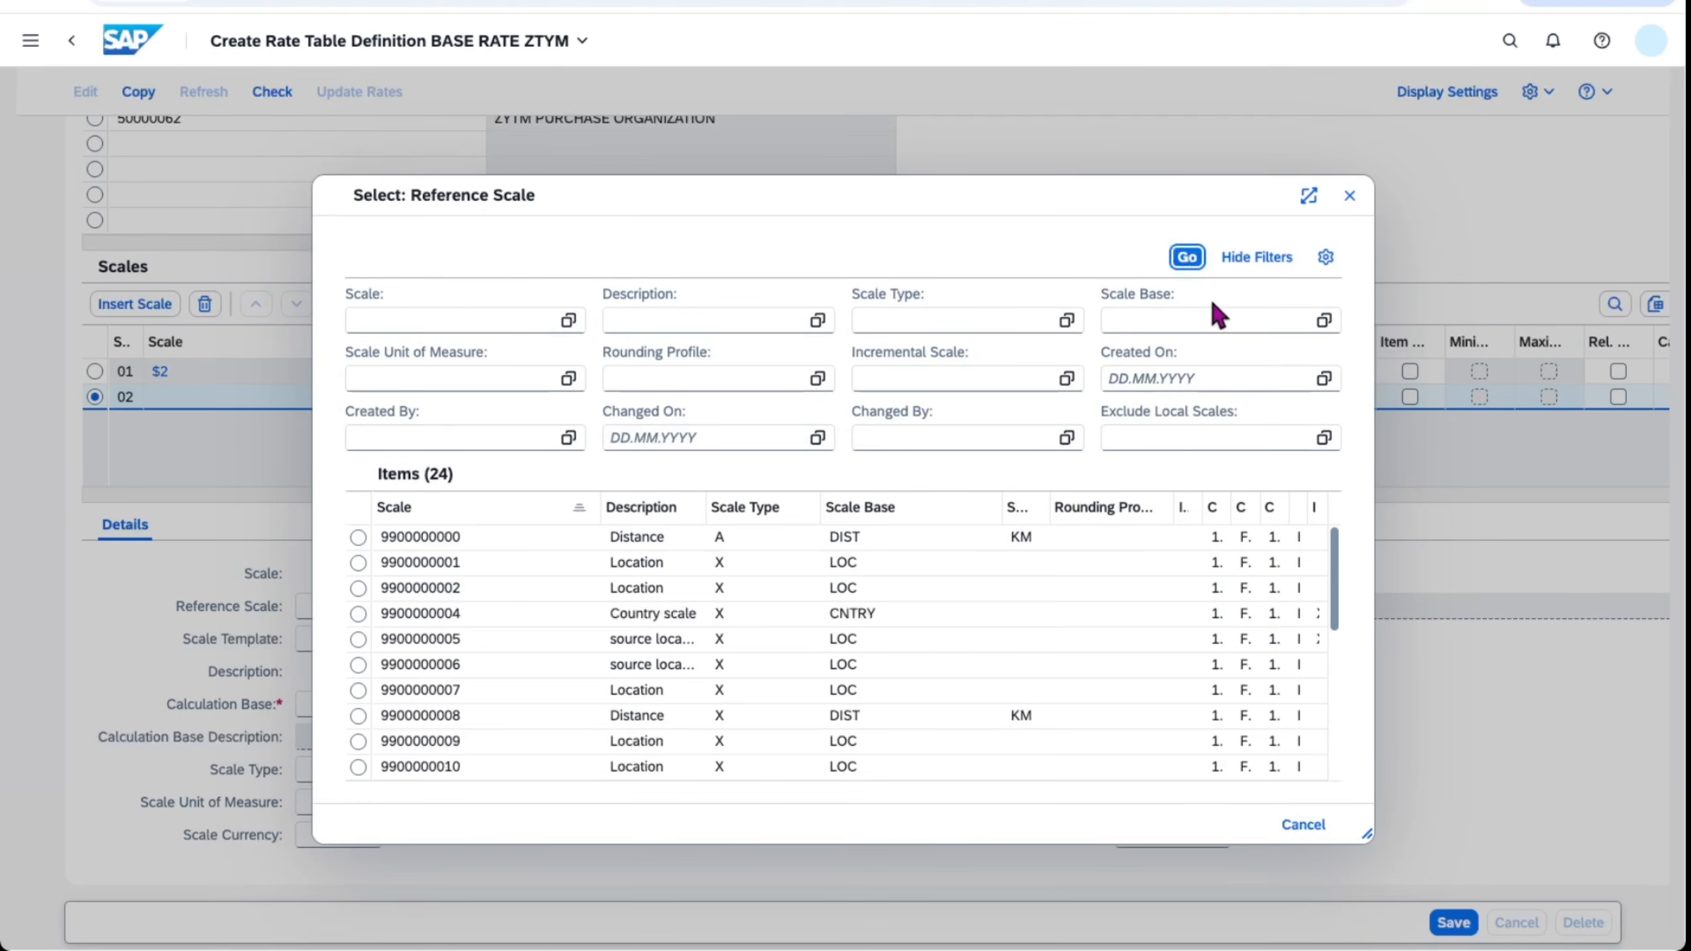
drag(1336, 573, 1344, 737)
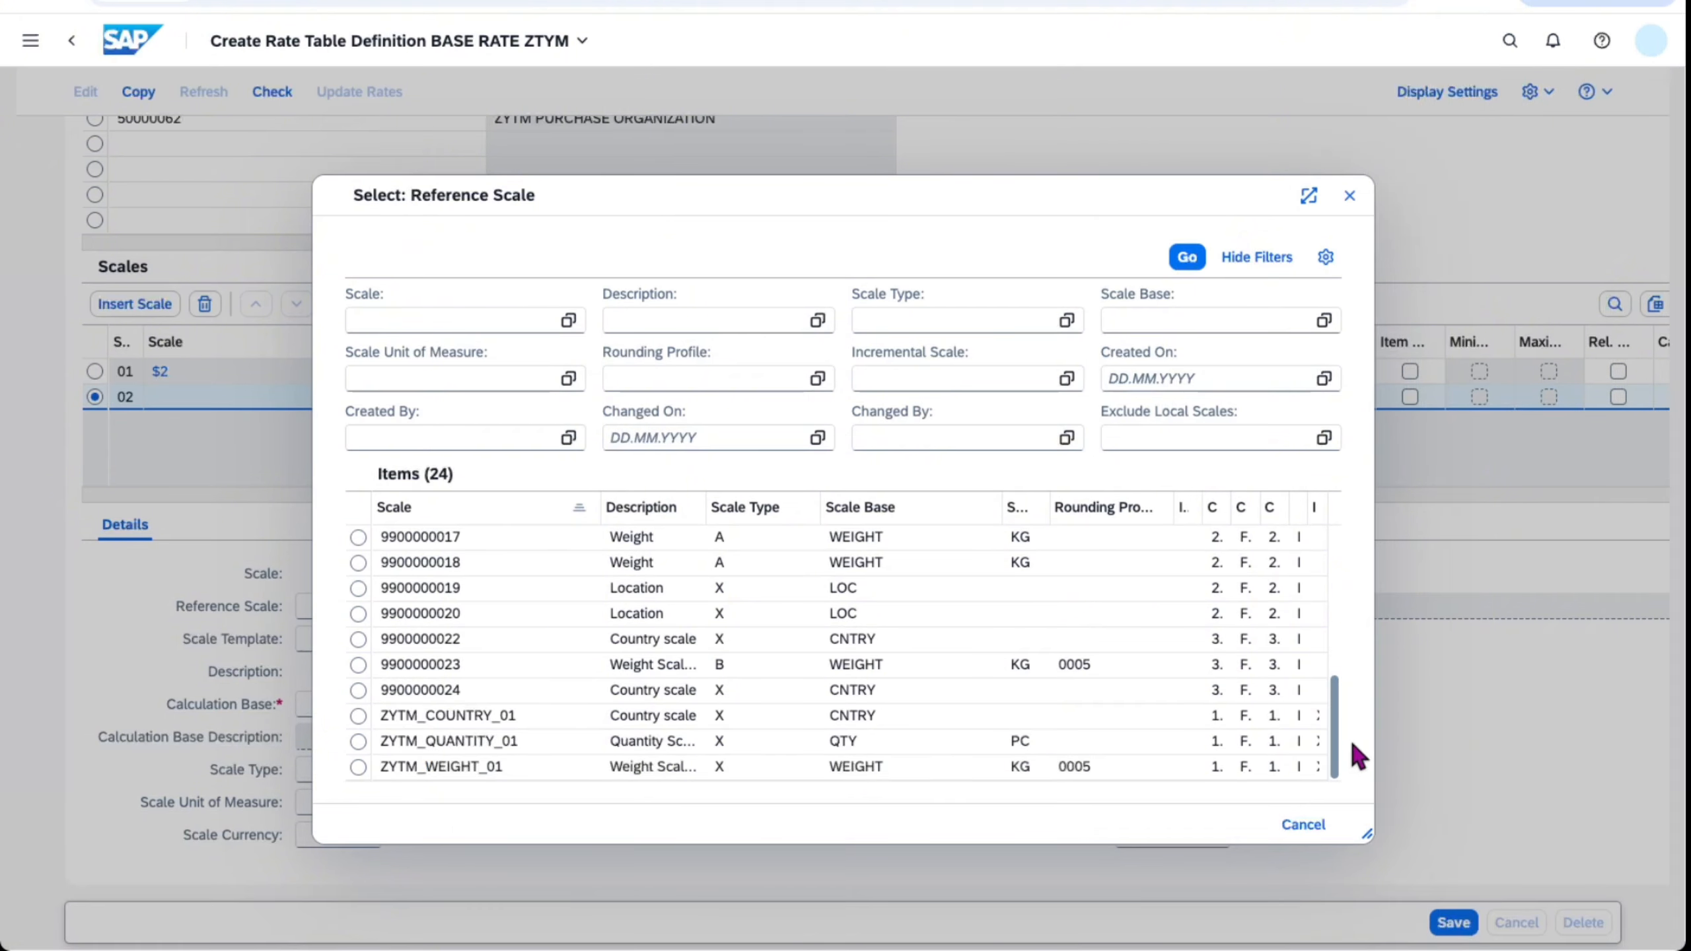
click(358, 767)
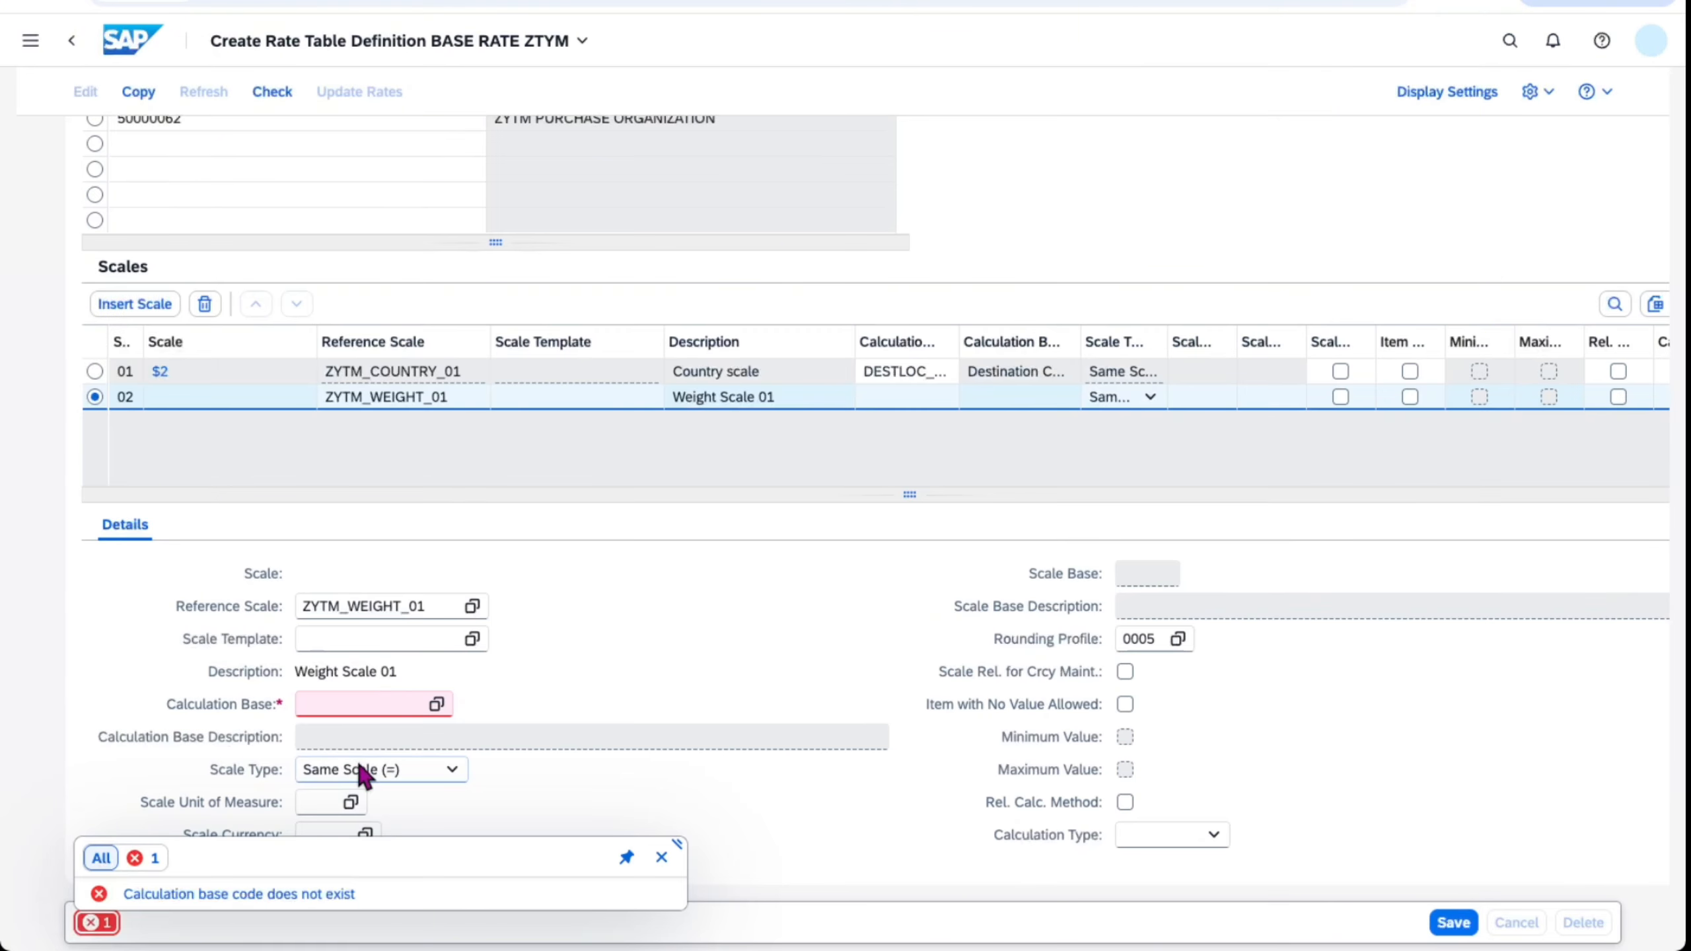
- Set the weight scale's calculation base to GROSS_WEIGHT, filtering the calculation base list by that code
click(328, 710)
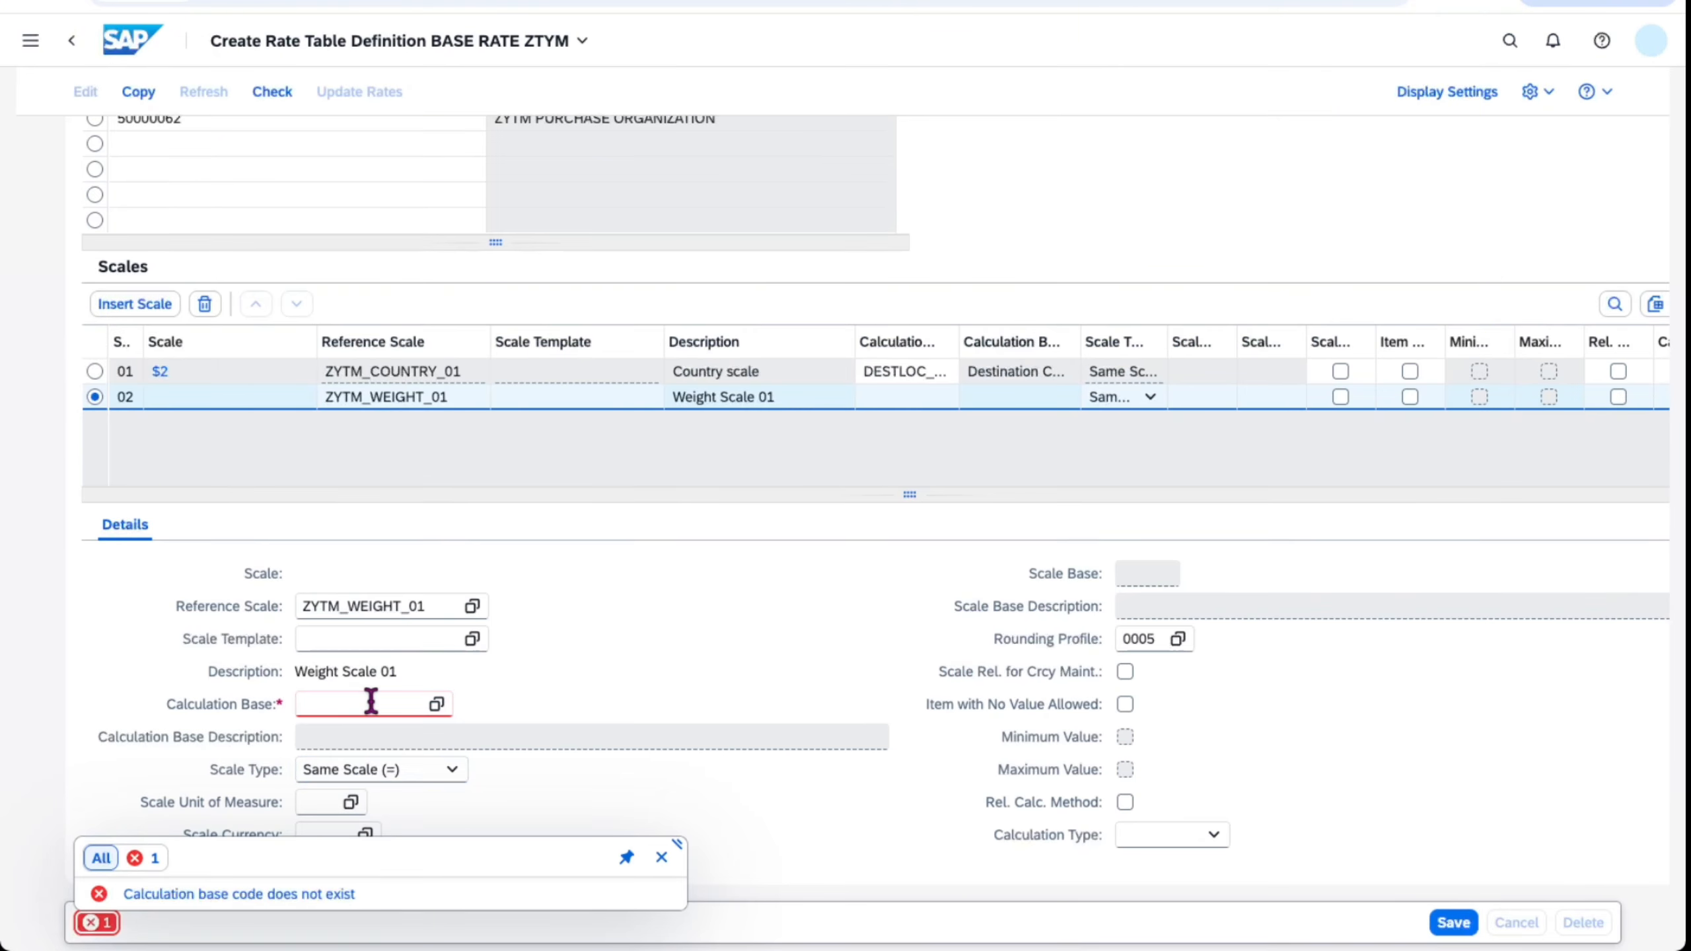
click(437, 706)
key(Down)
key(Down)
key(Down)
key(Return)
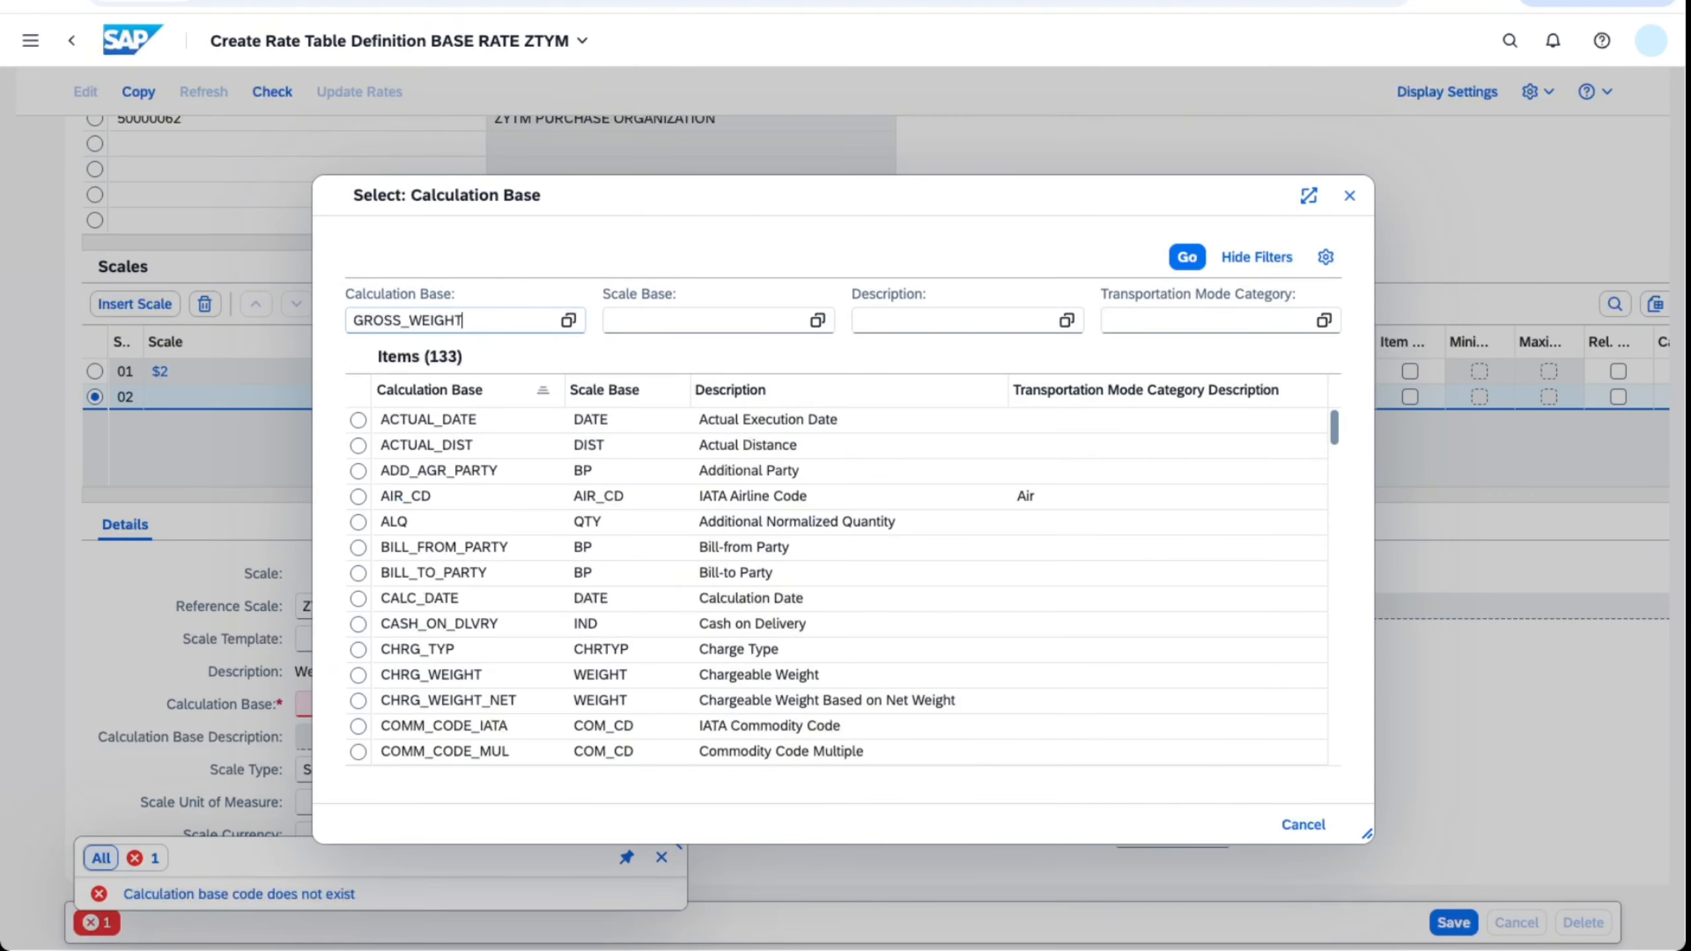
click(1188, 260)
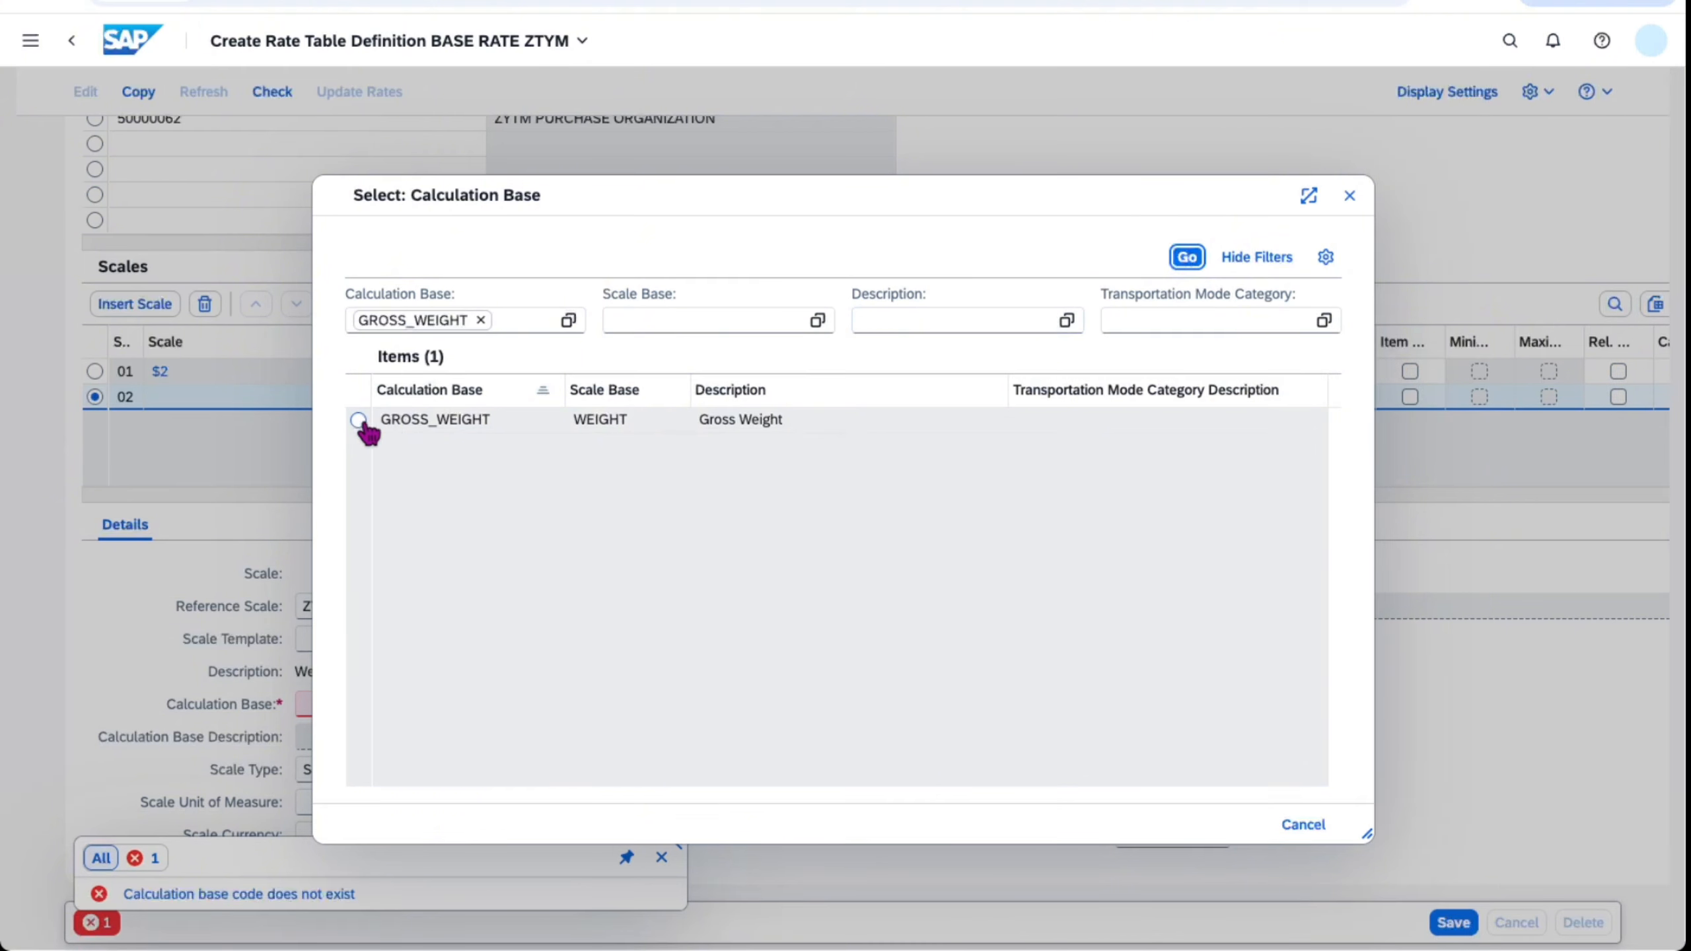
click(358, 420)
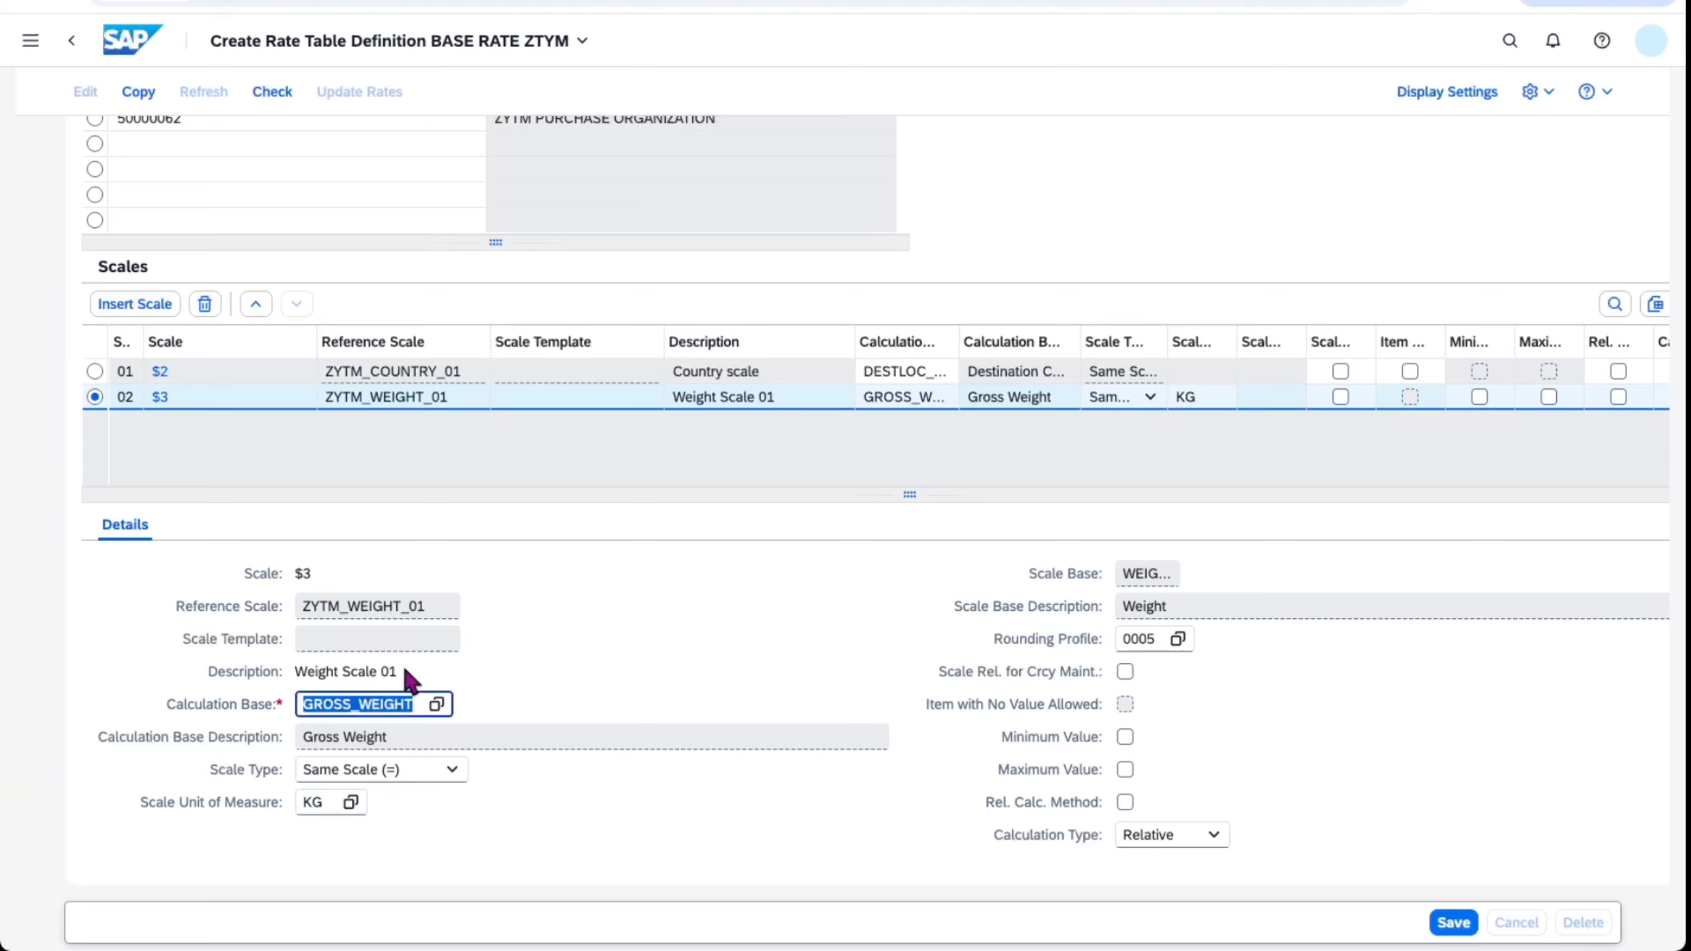
- Set the weight scale's type to To Scale (<=) with a minimum value enabled, and save the rate table
click(454, 771)
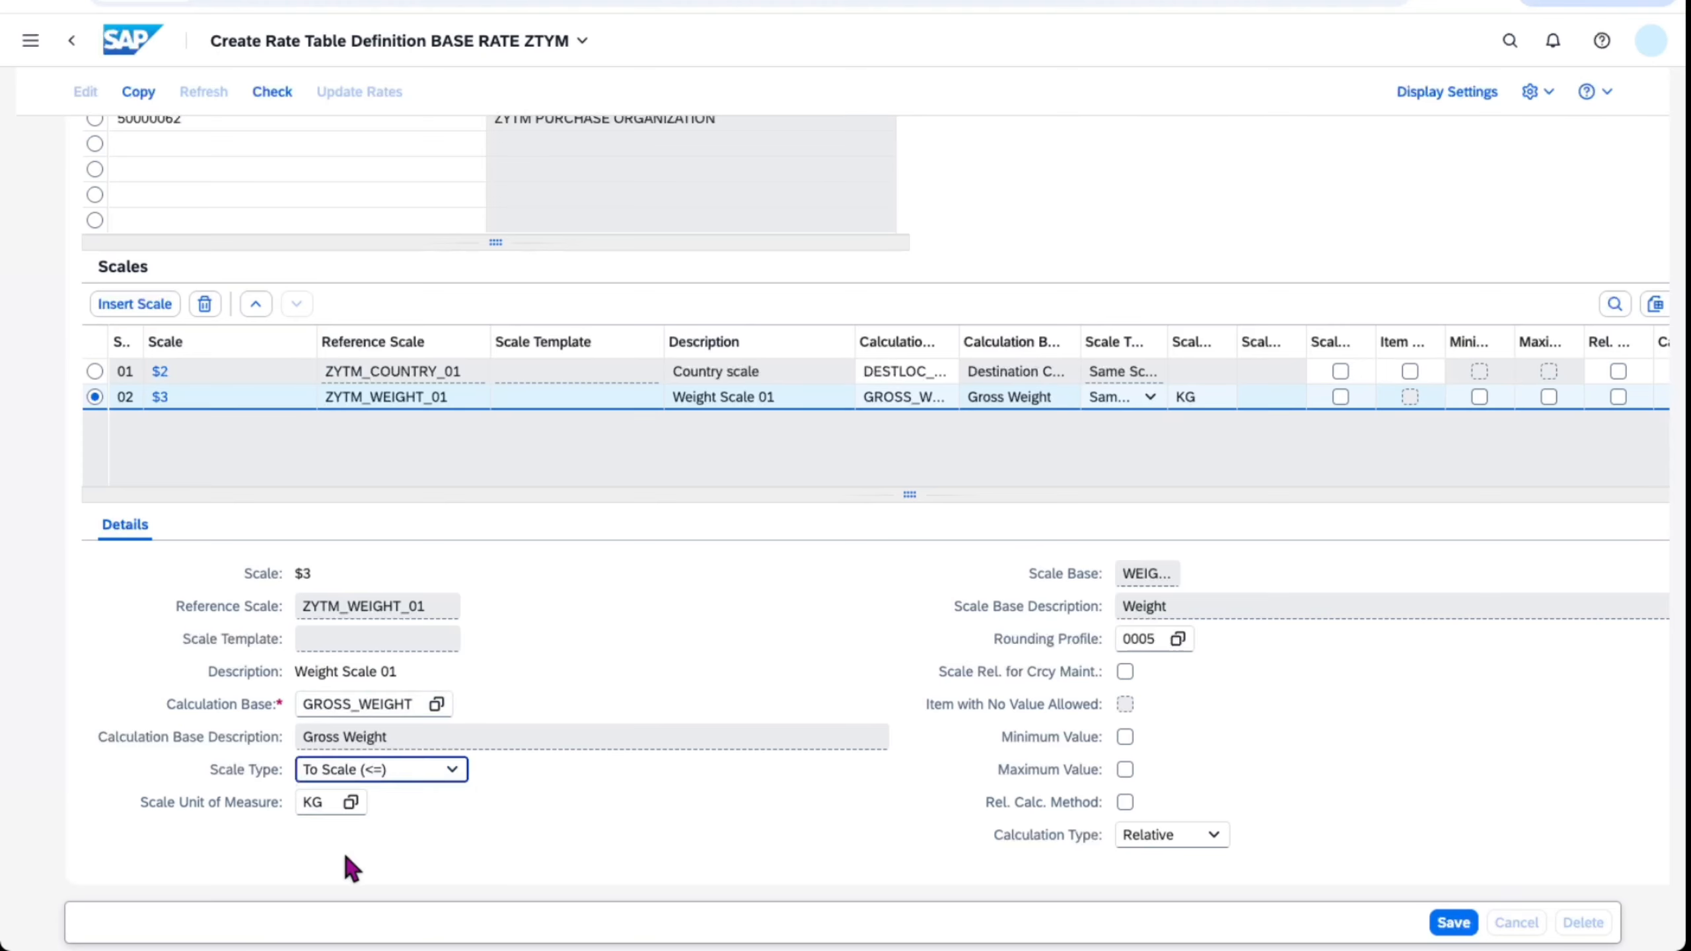
click(1125, 737)
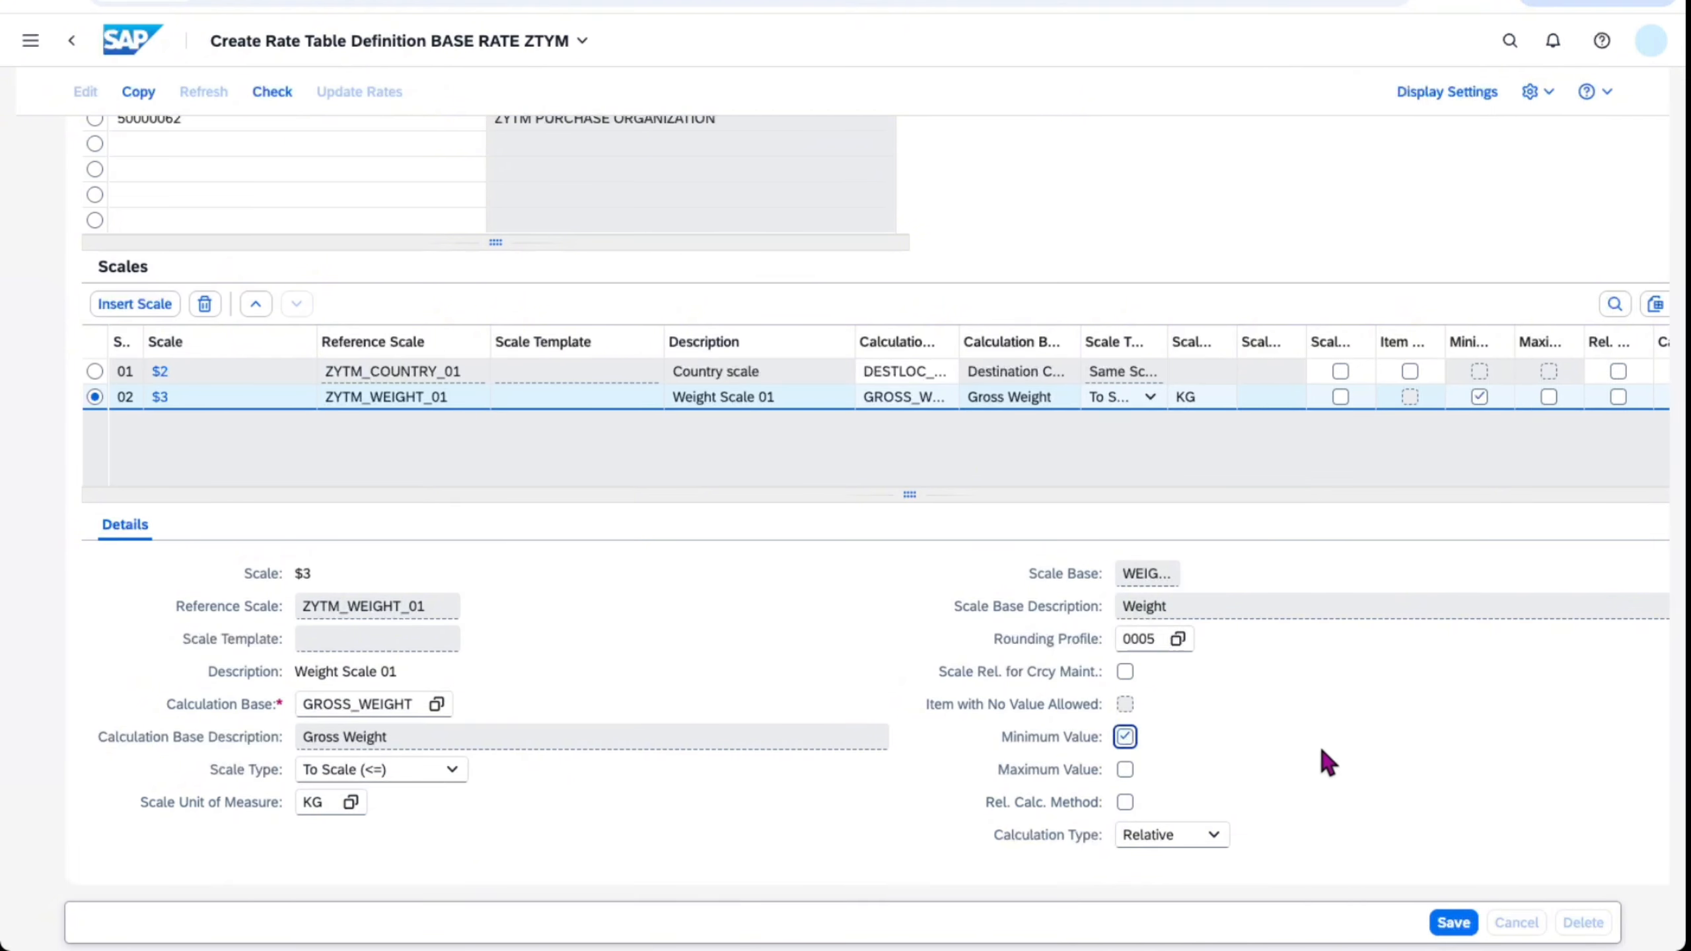
click(1453, 923)
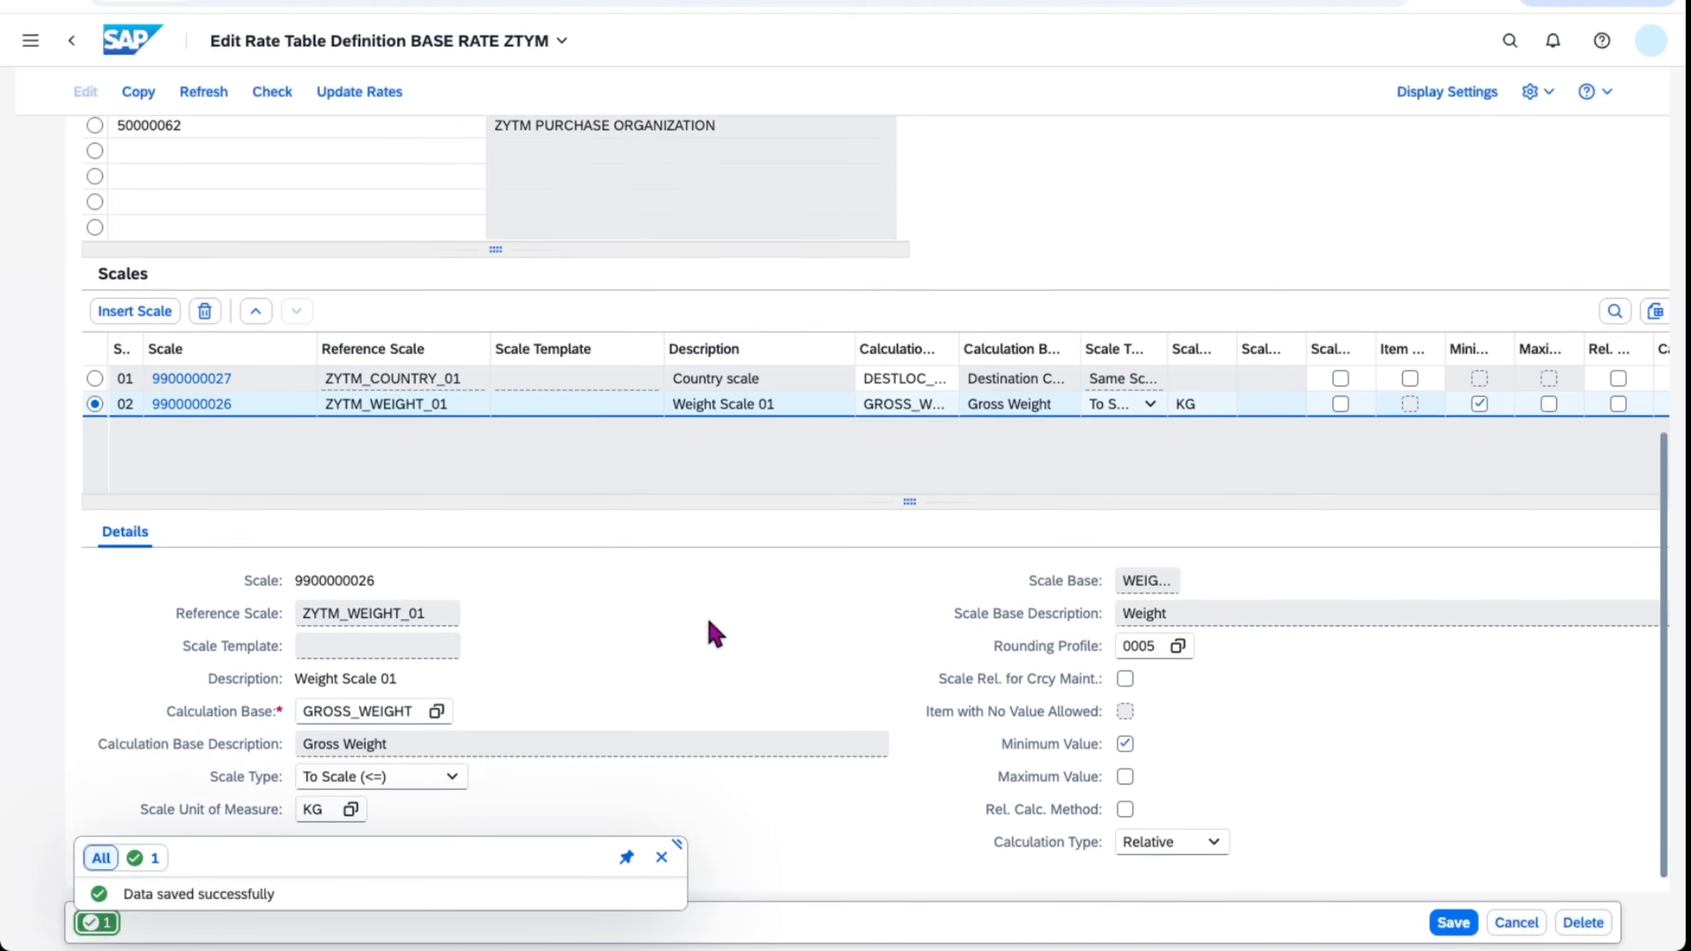
- Insert a validity line with scale items in the rate table's dates and values
scroll(713, 633, up, 8)
scroll(712, 630, up, 1)
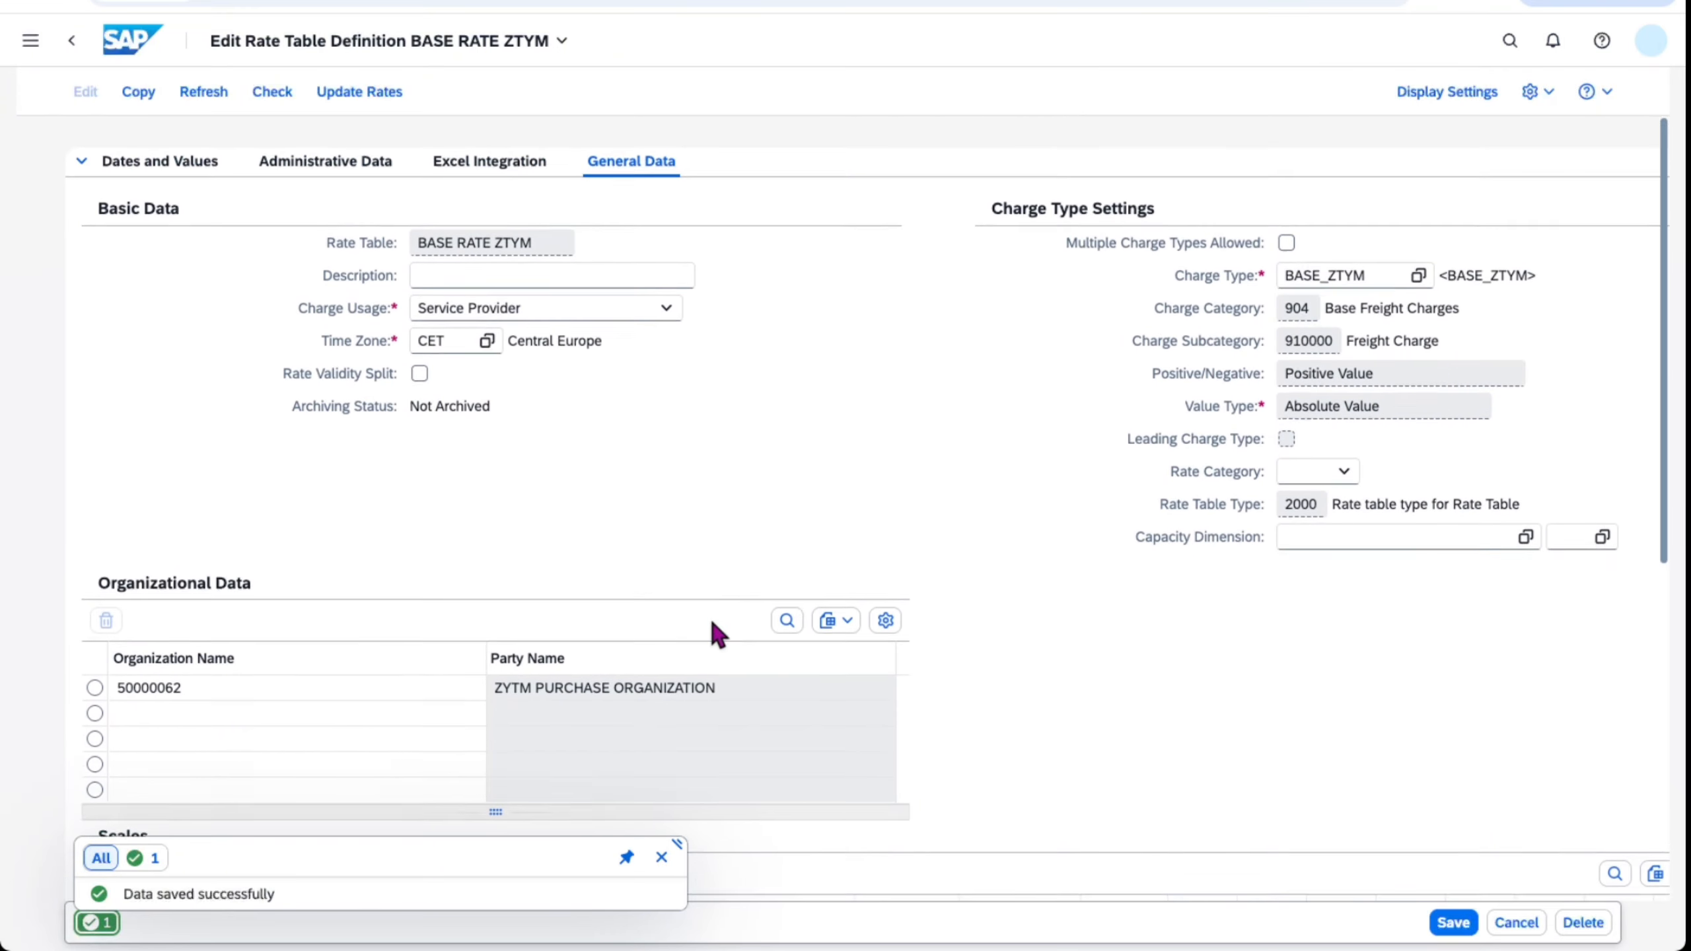
click(139, 151)
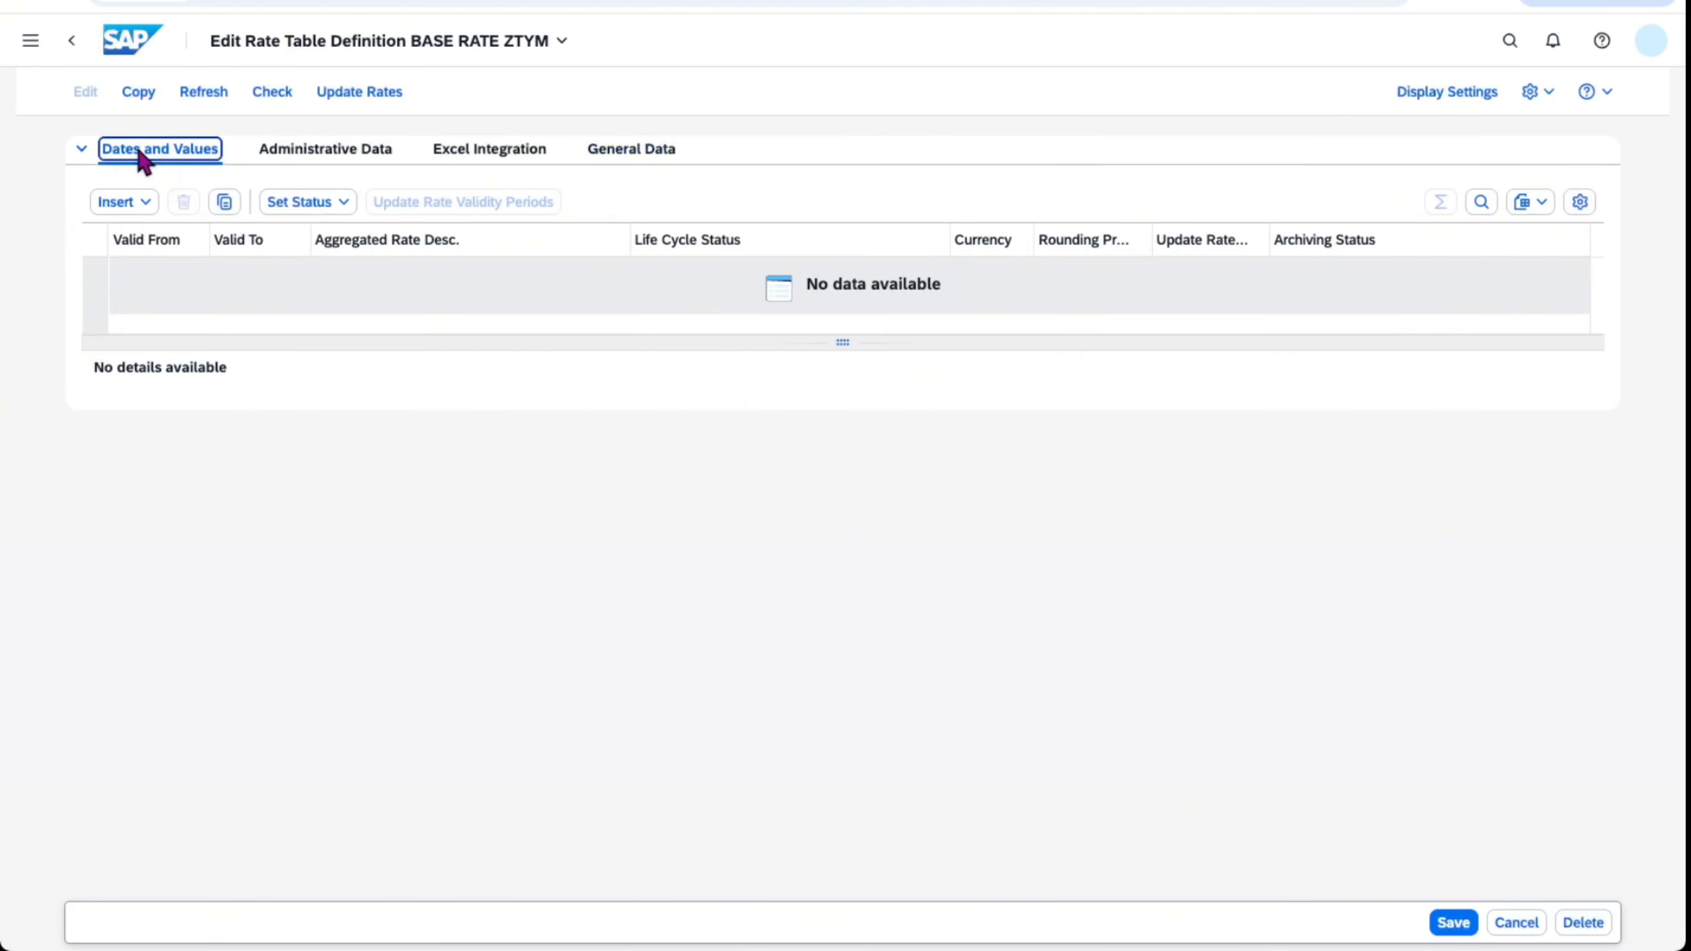
click(131, 202)
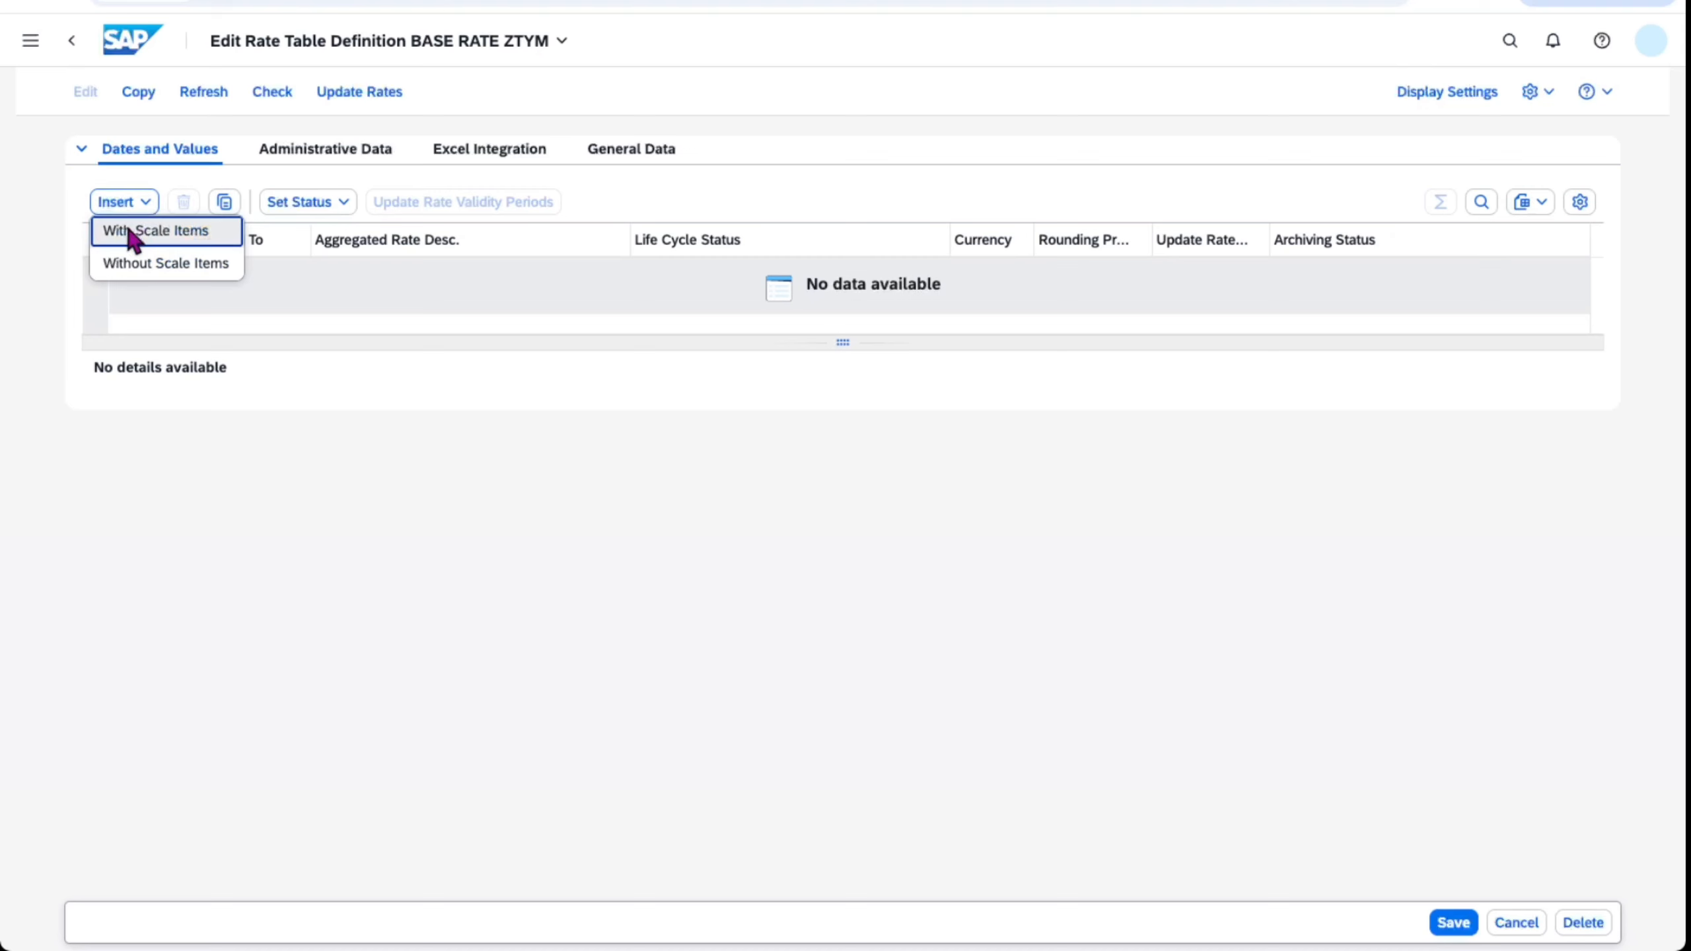
click(131, 233)
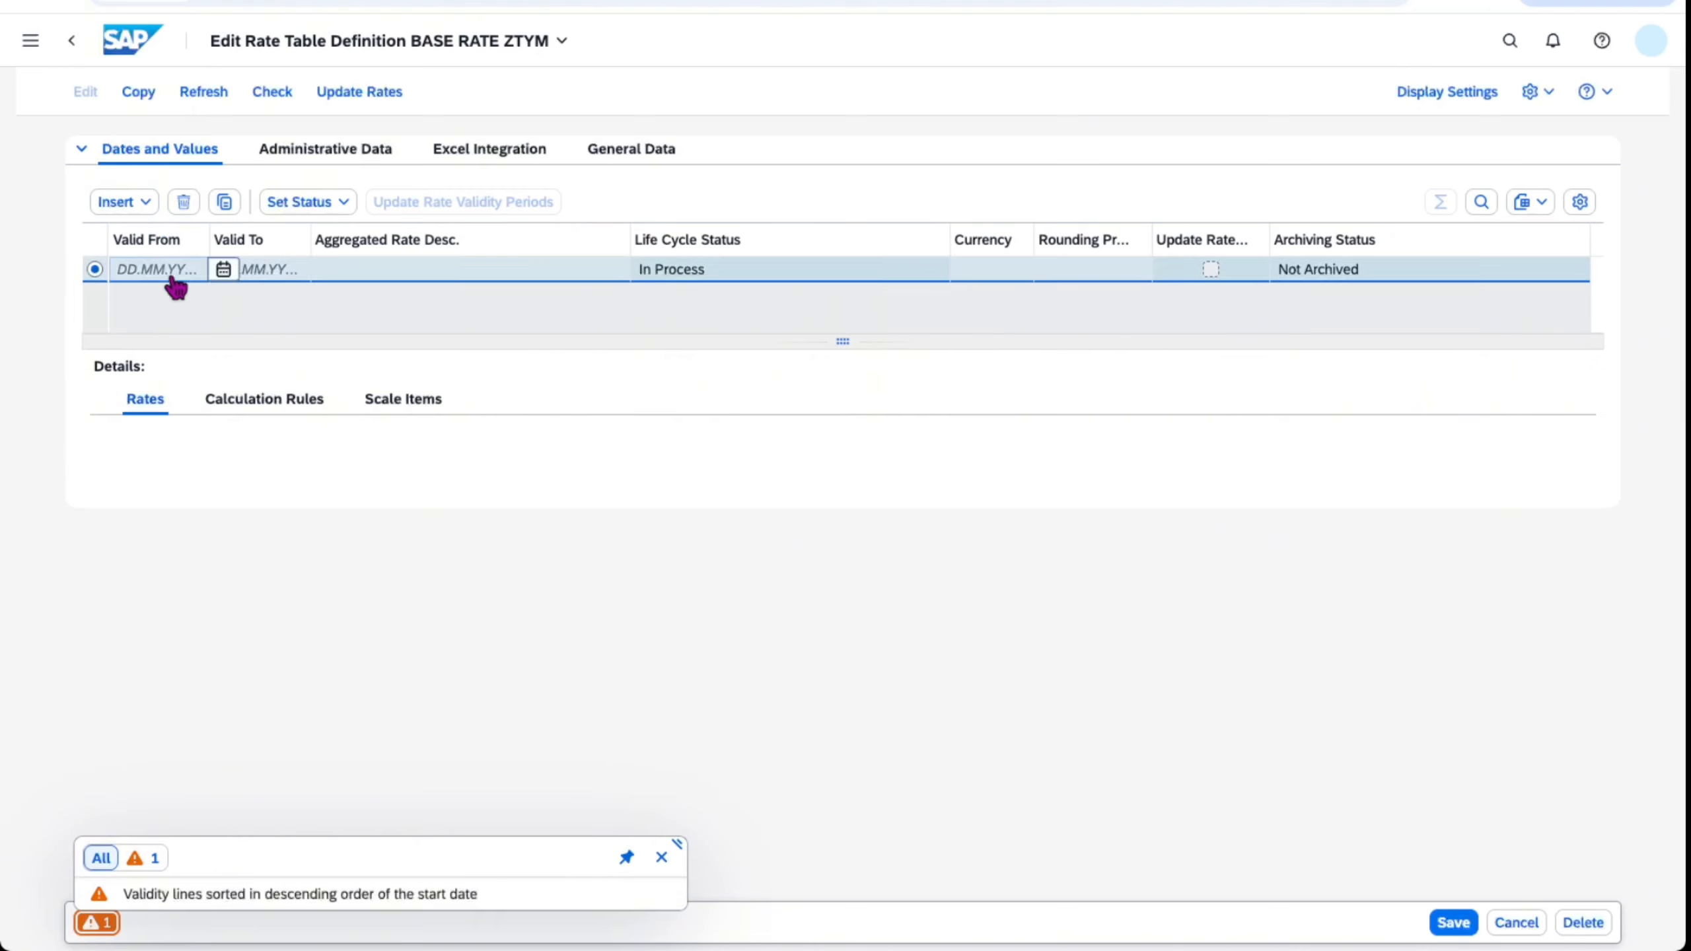
- Set the validity line's start date to 01.01.2026
click(223, 269)
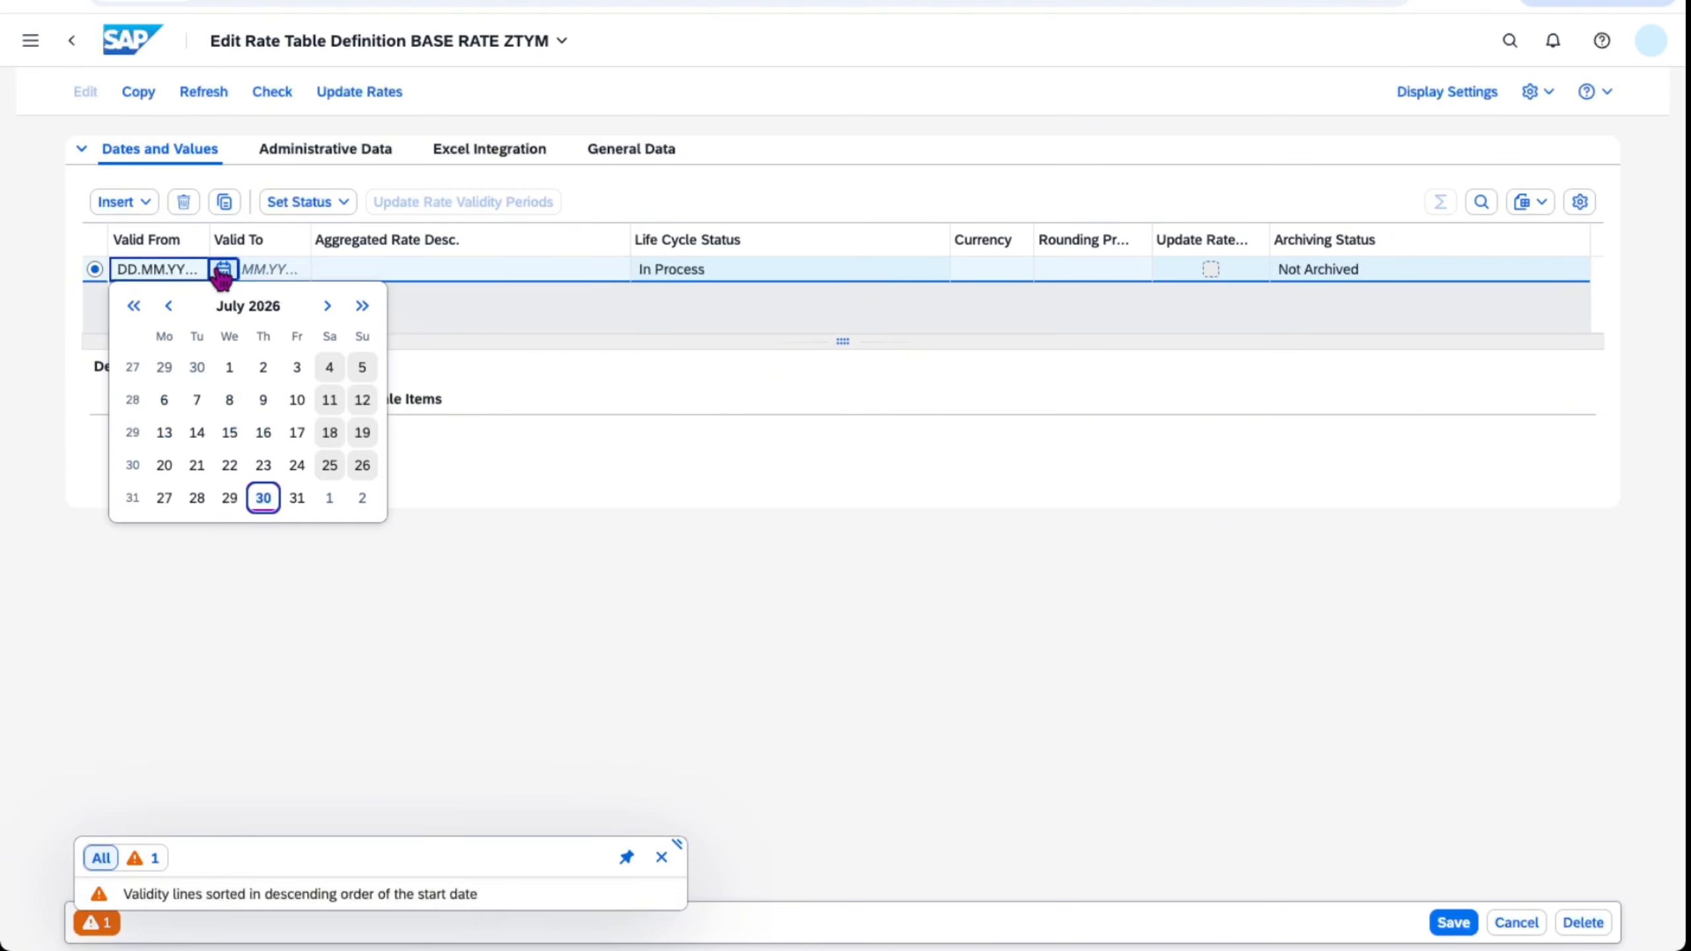
click(168, 307)
click(169, 308)
click(169, 308)
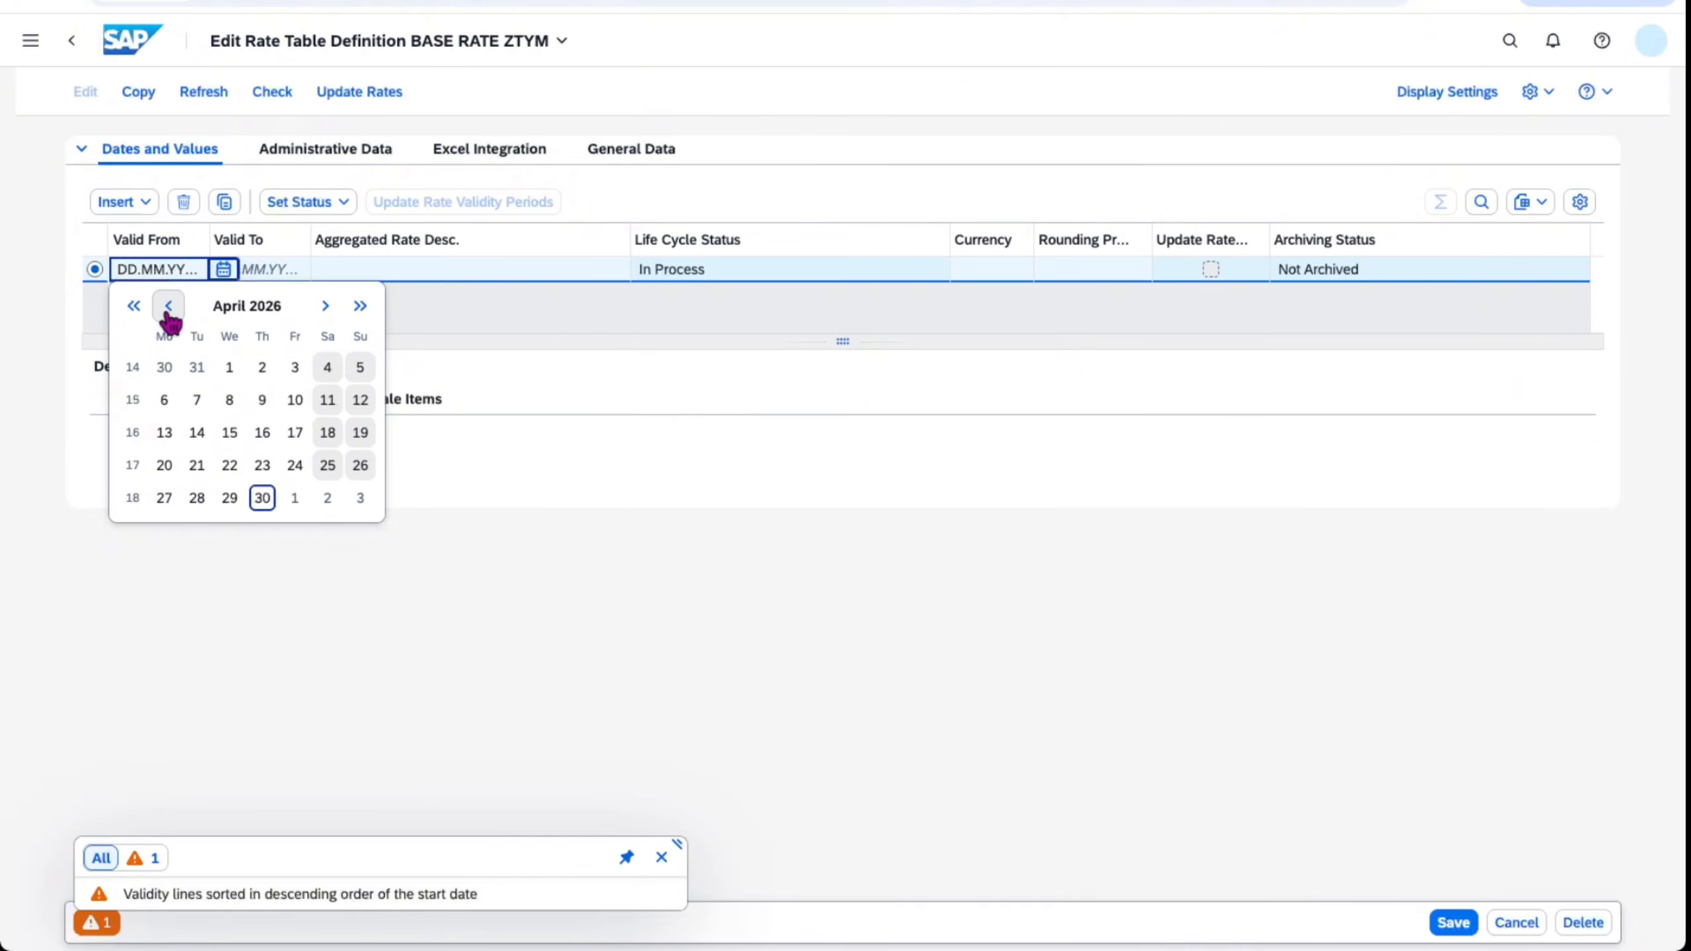
click(169, 308)
click(169, 308)
click(168, 308)
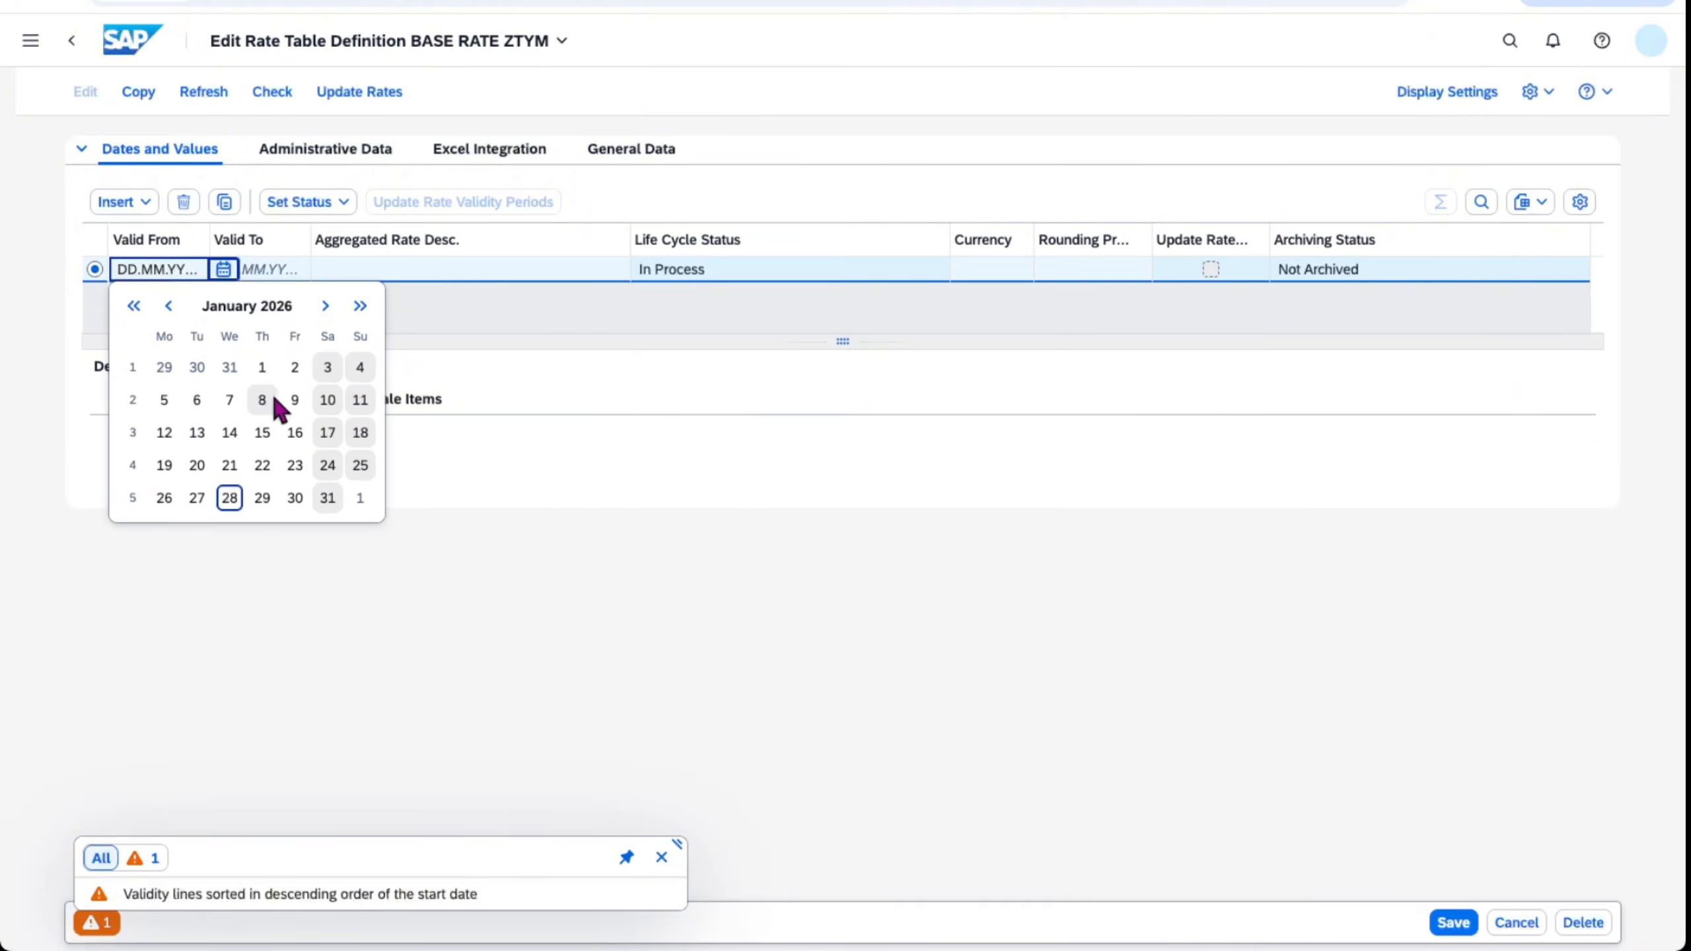
click(263, 369)
- Set the validity line's end date to 31.12.2026
click(276, 271)
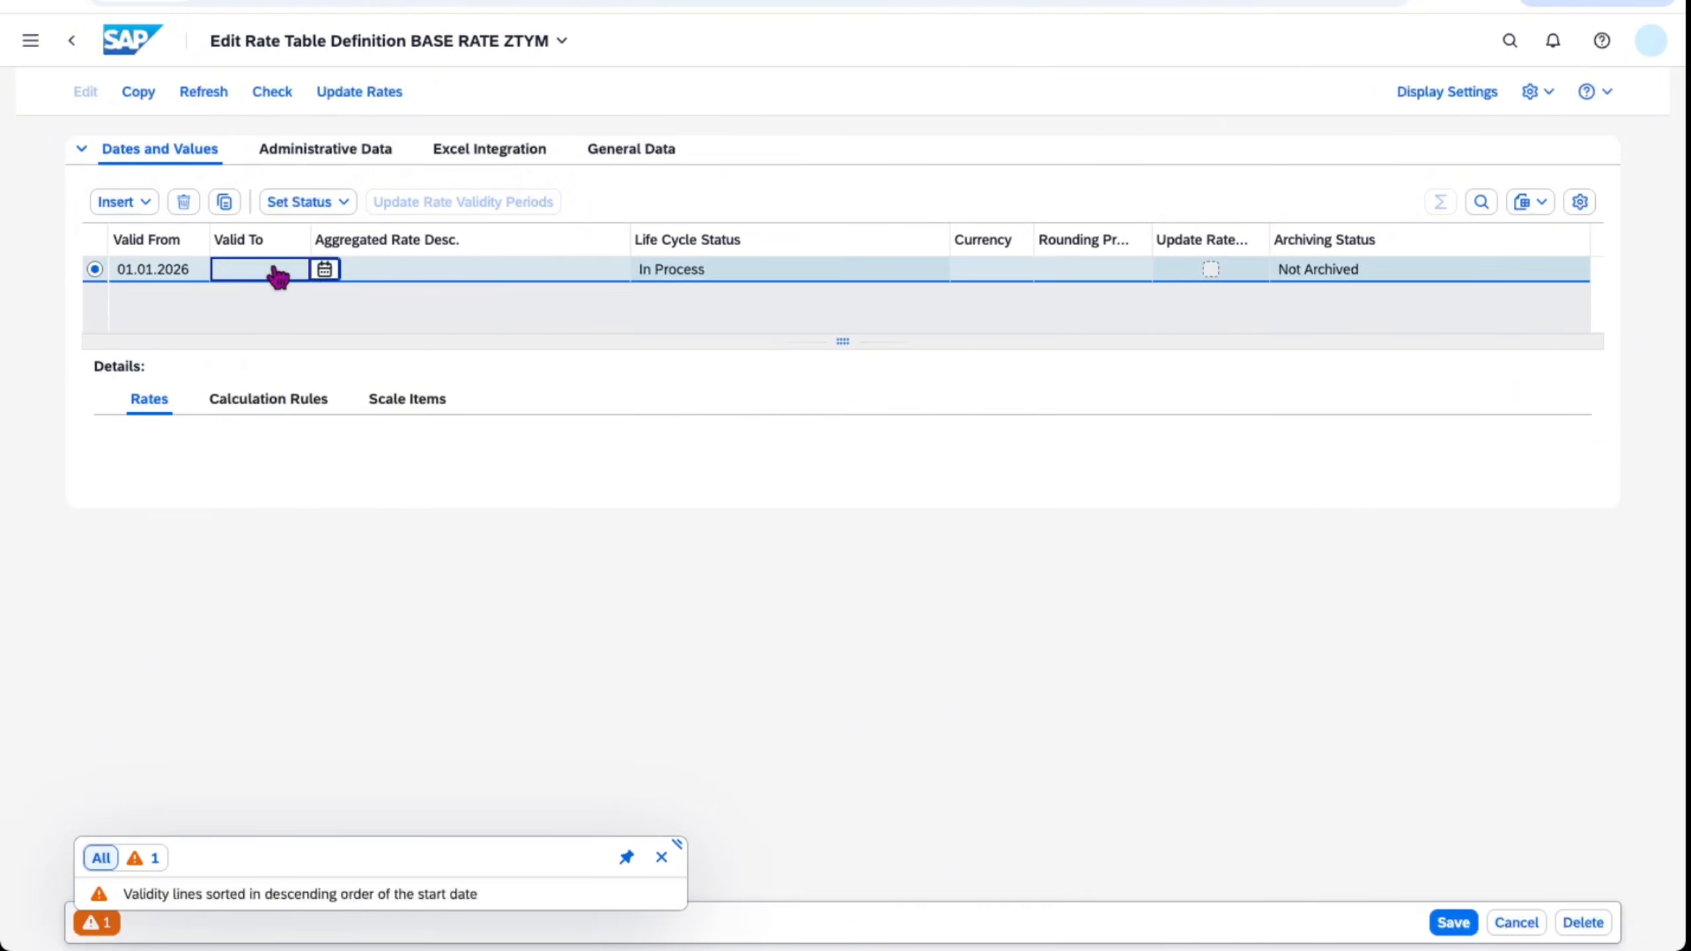
click(325, 269)
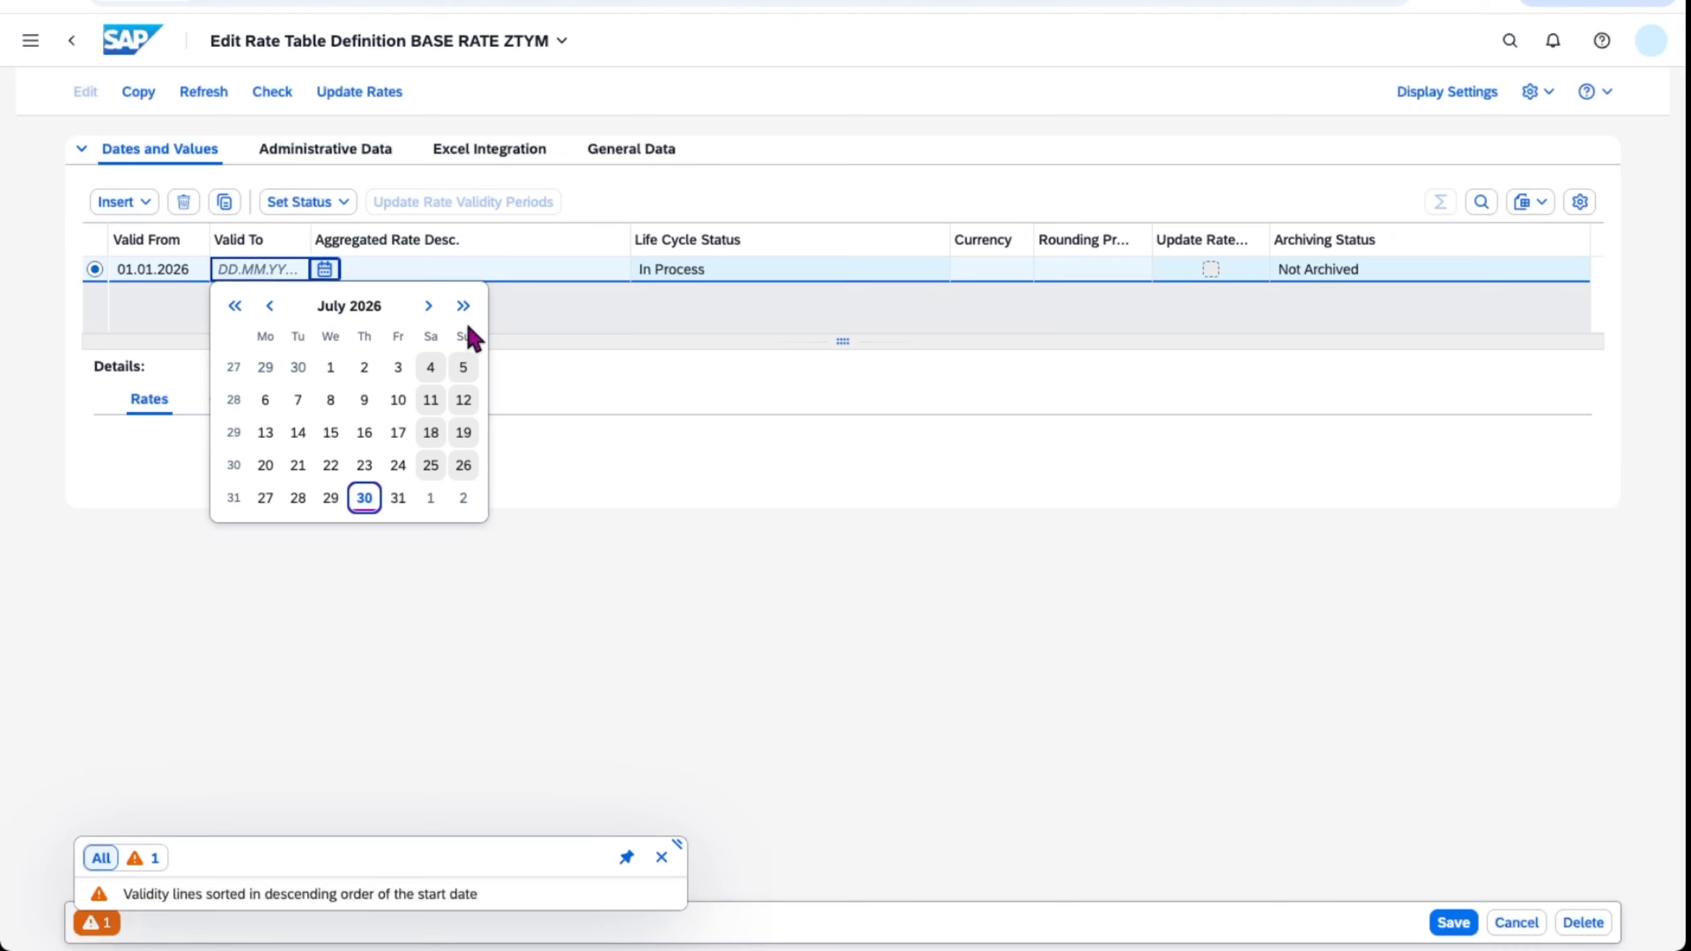
click(429, 308)
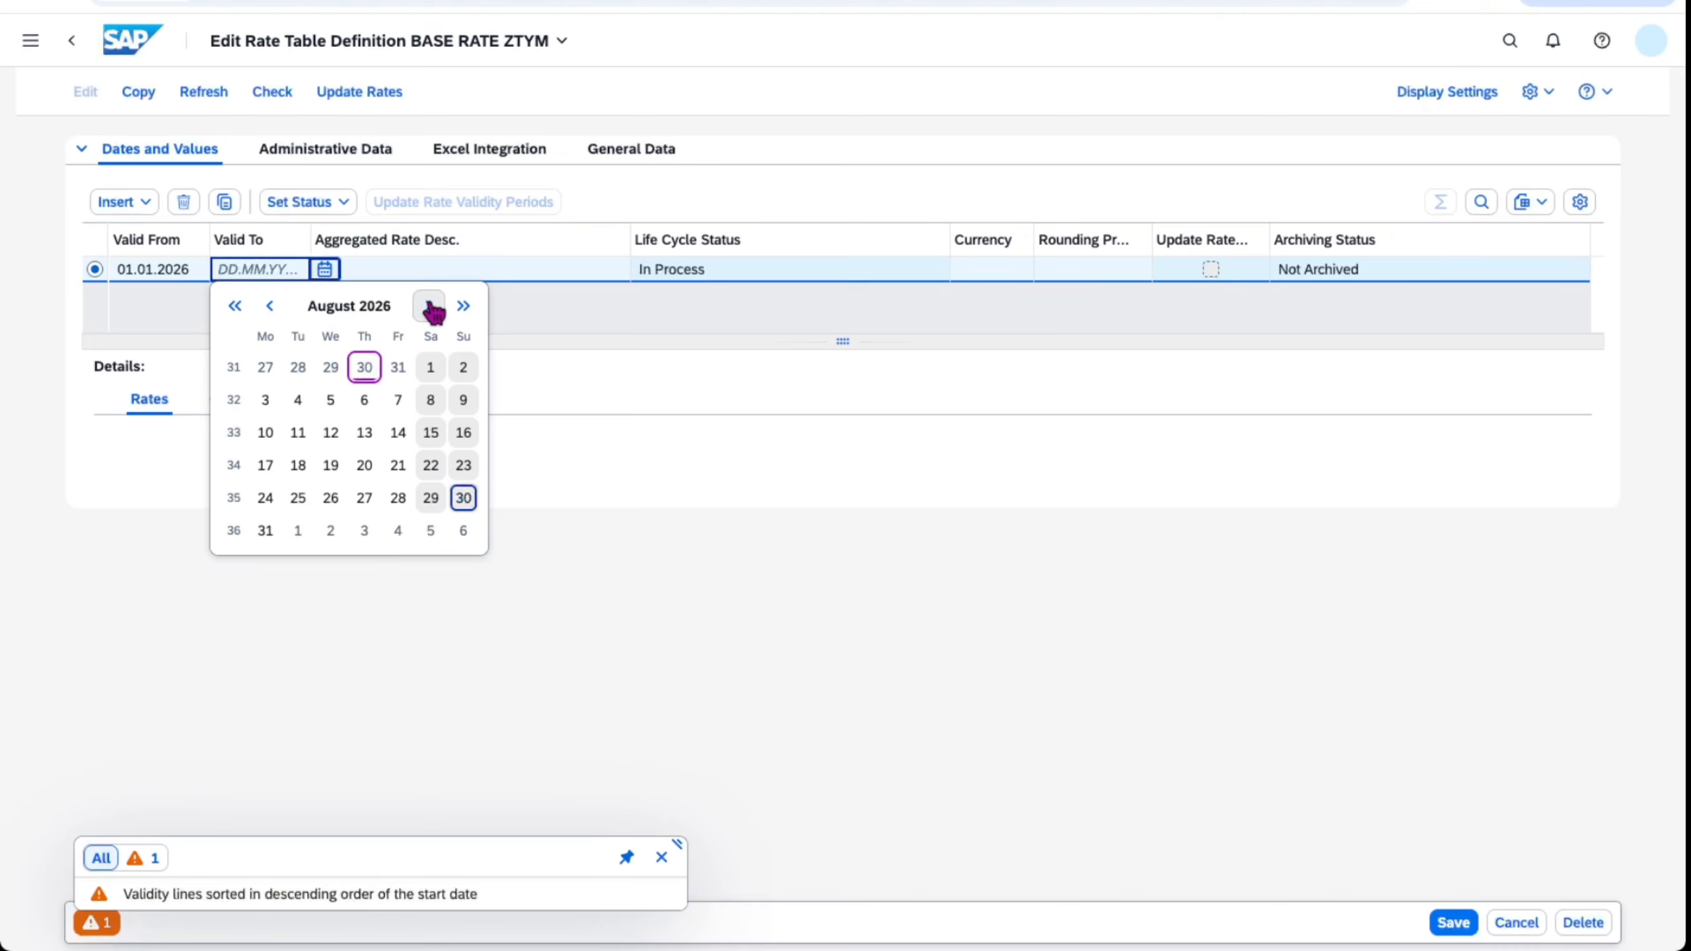
click(429, 307)
click(429, 307)
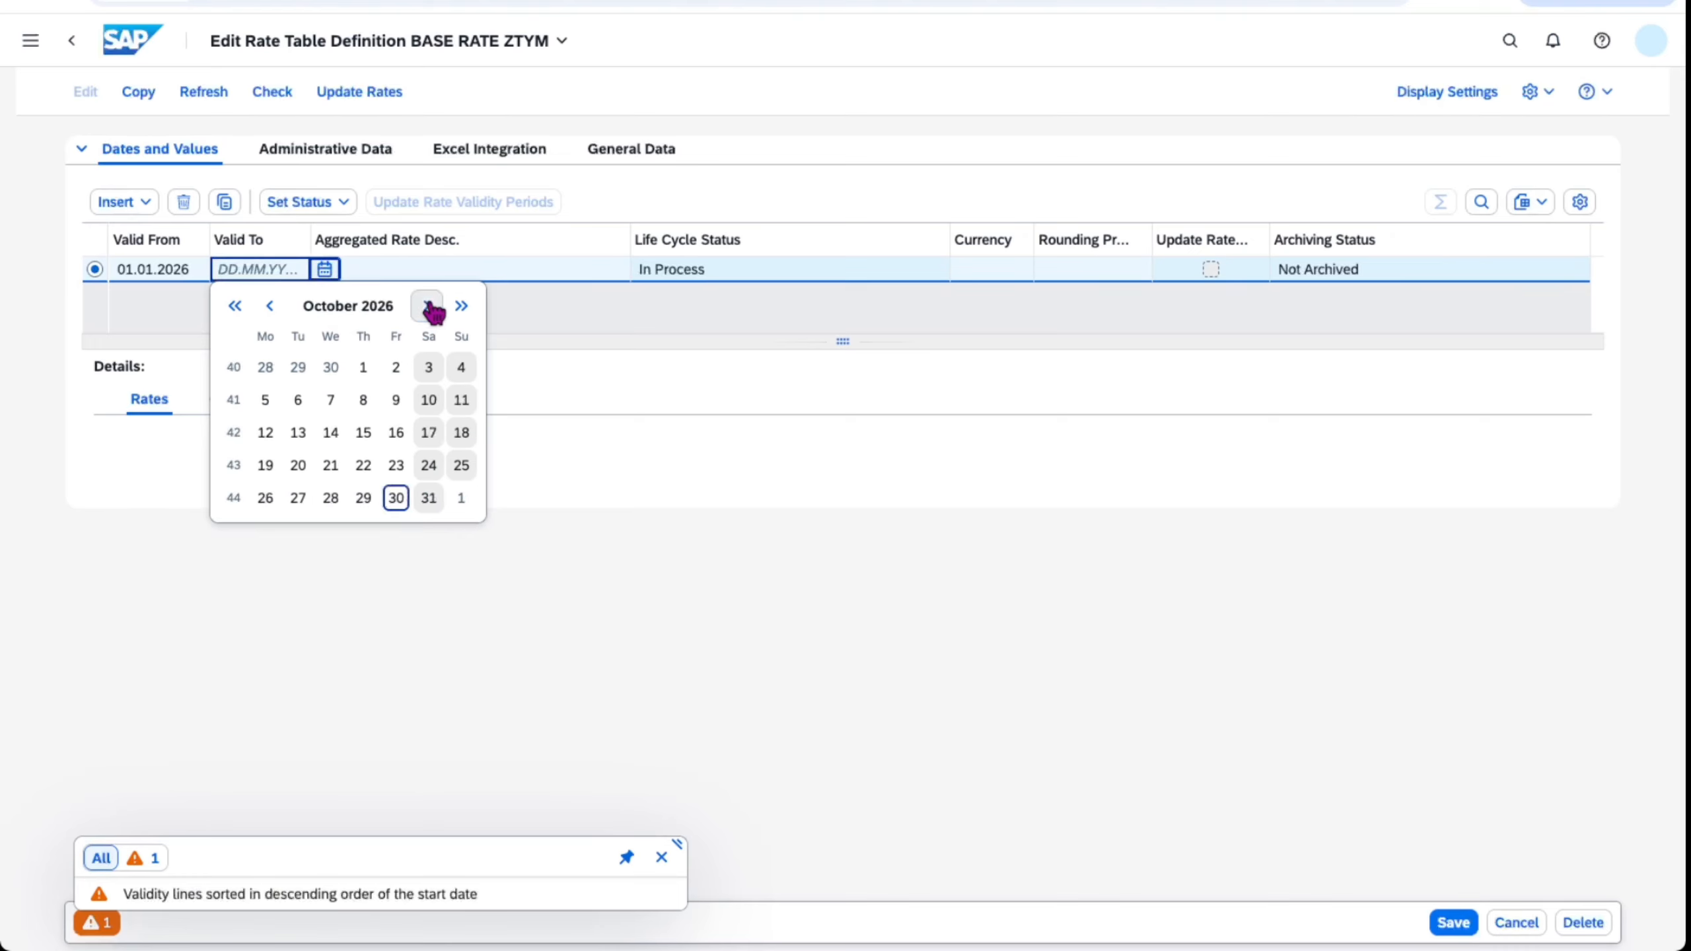
click(430, 308)
click(428, 307)
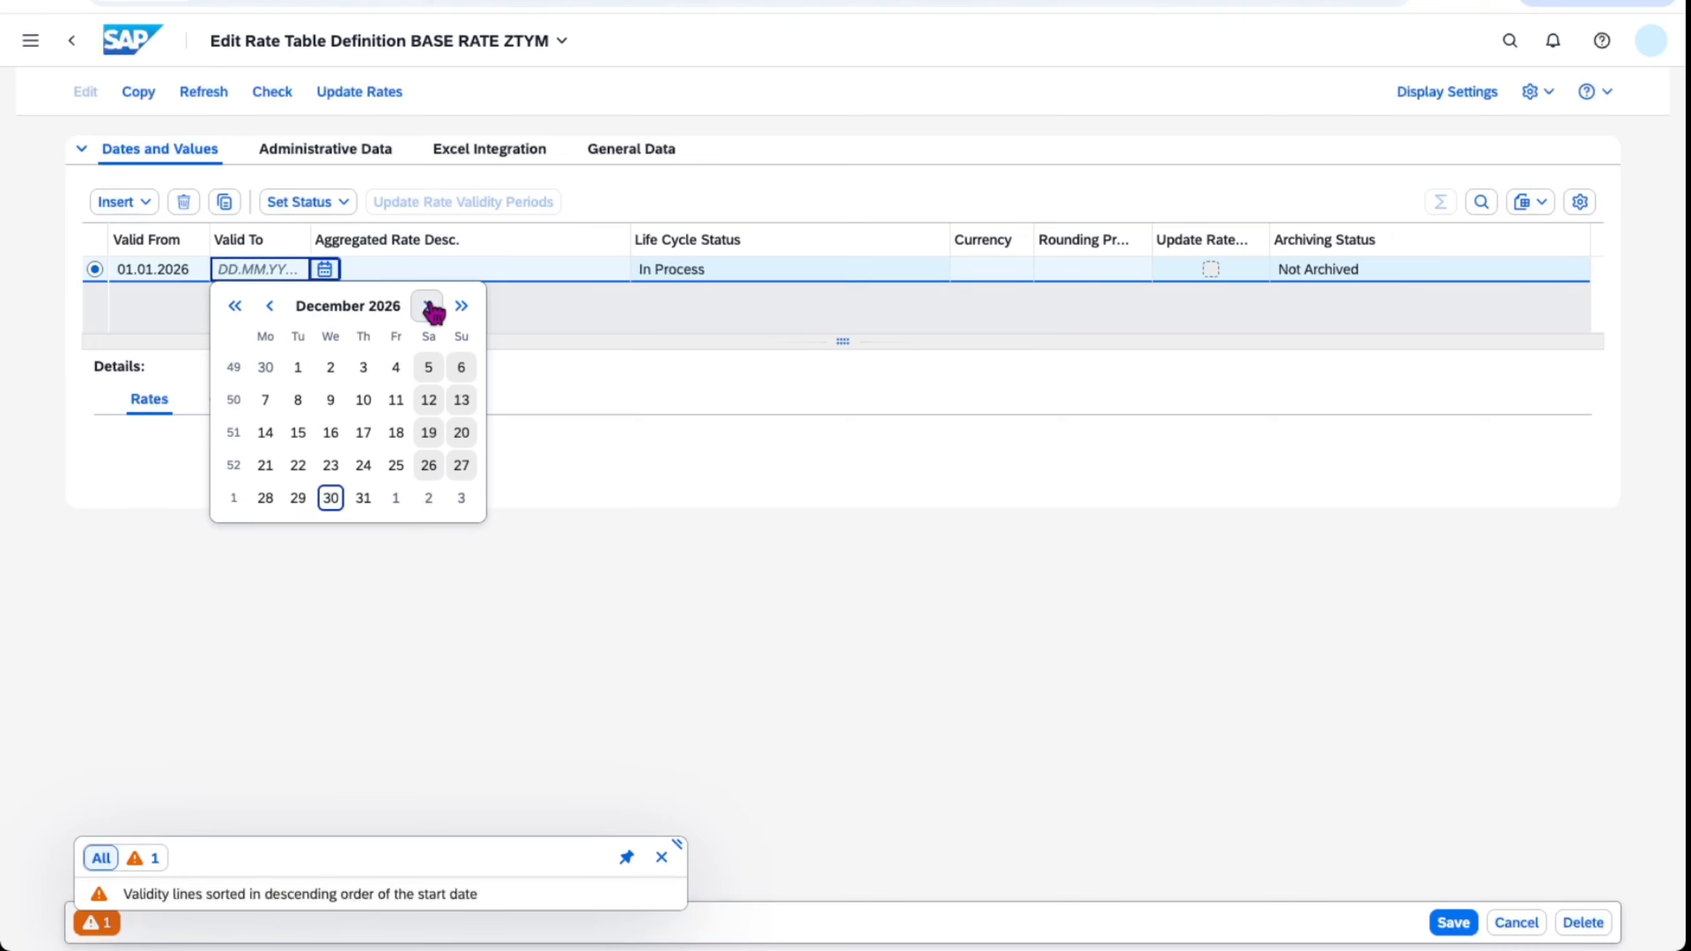
click(360, 496)
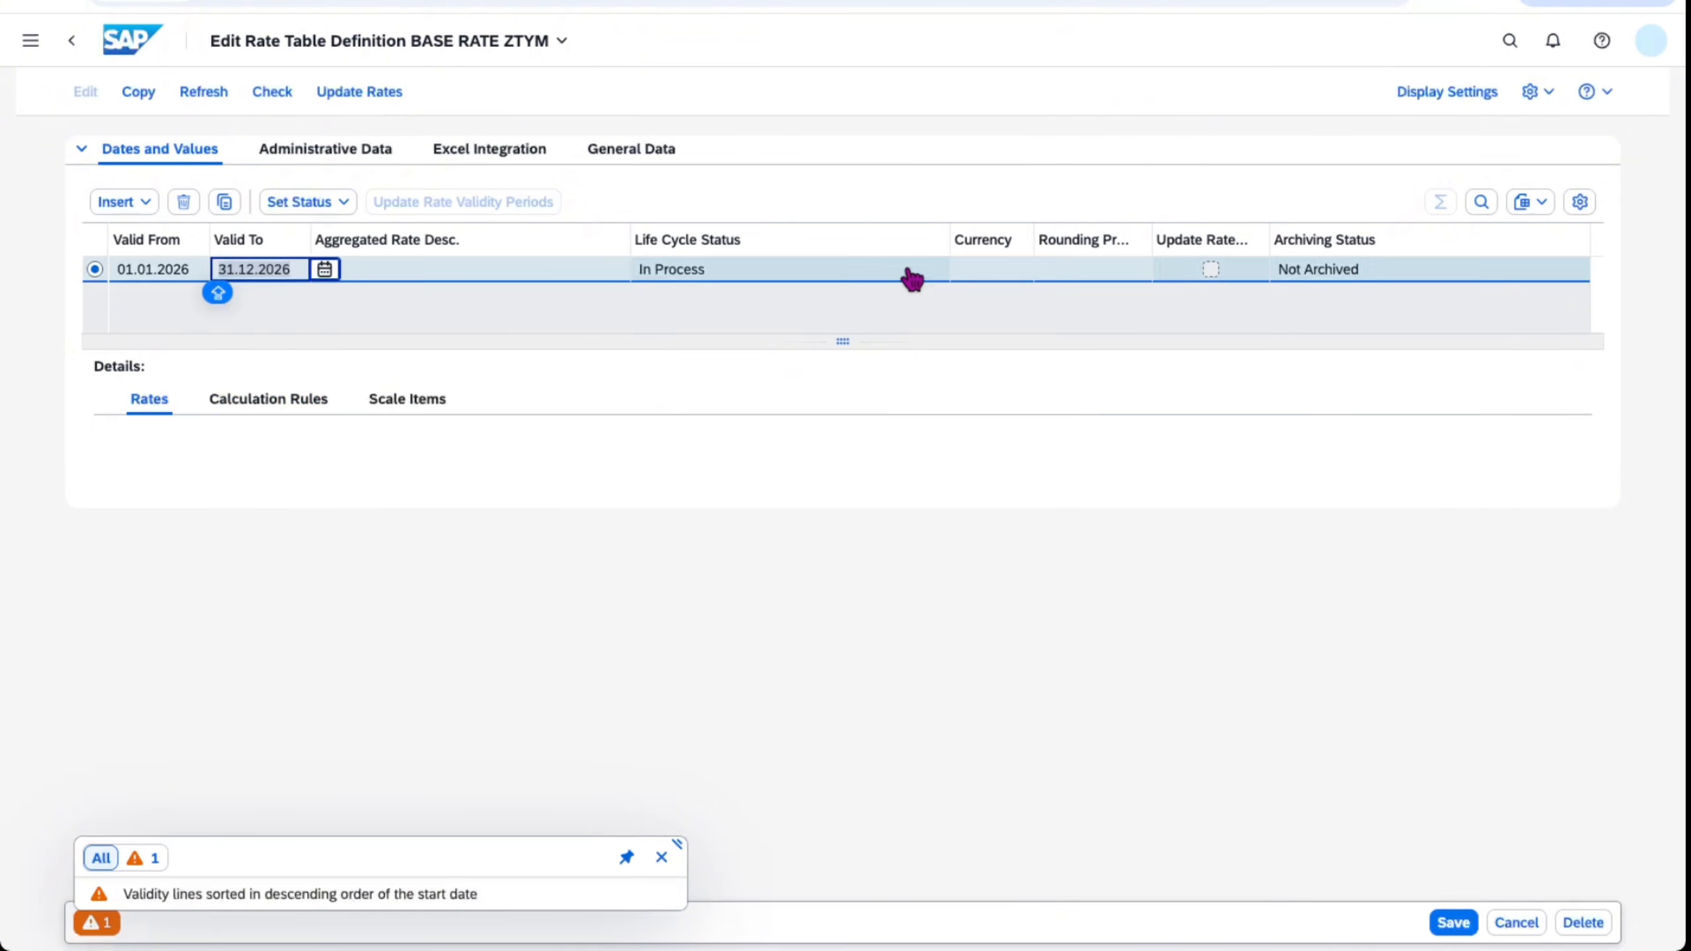
- Set the validity line's currency to USD and display all rate combinations for it
click(965, 269)
text(USD)
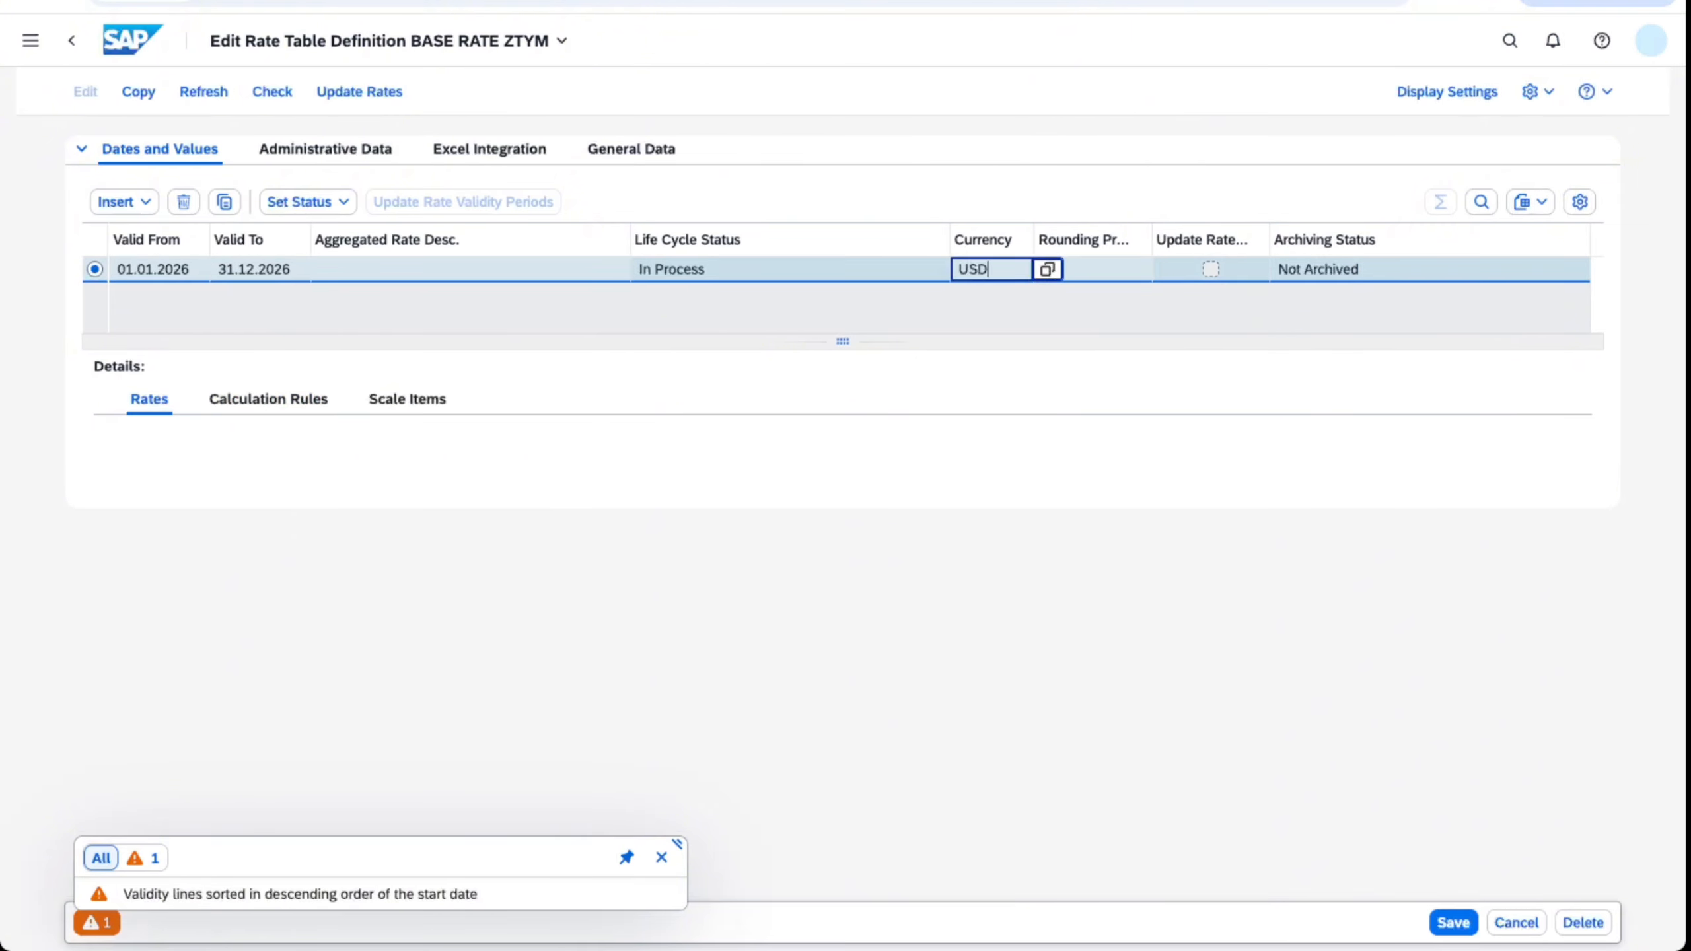
key(Return)
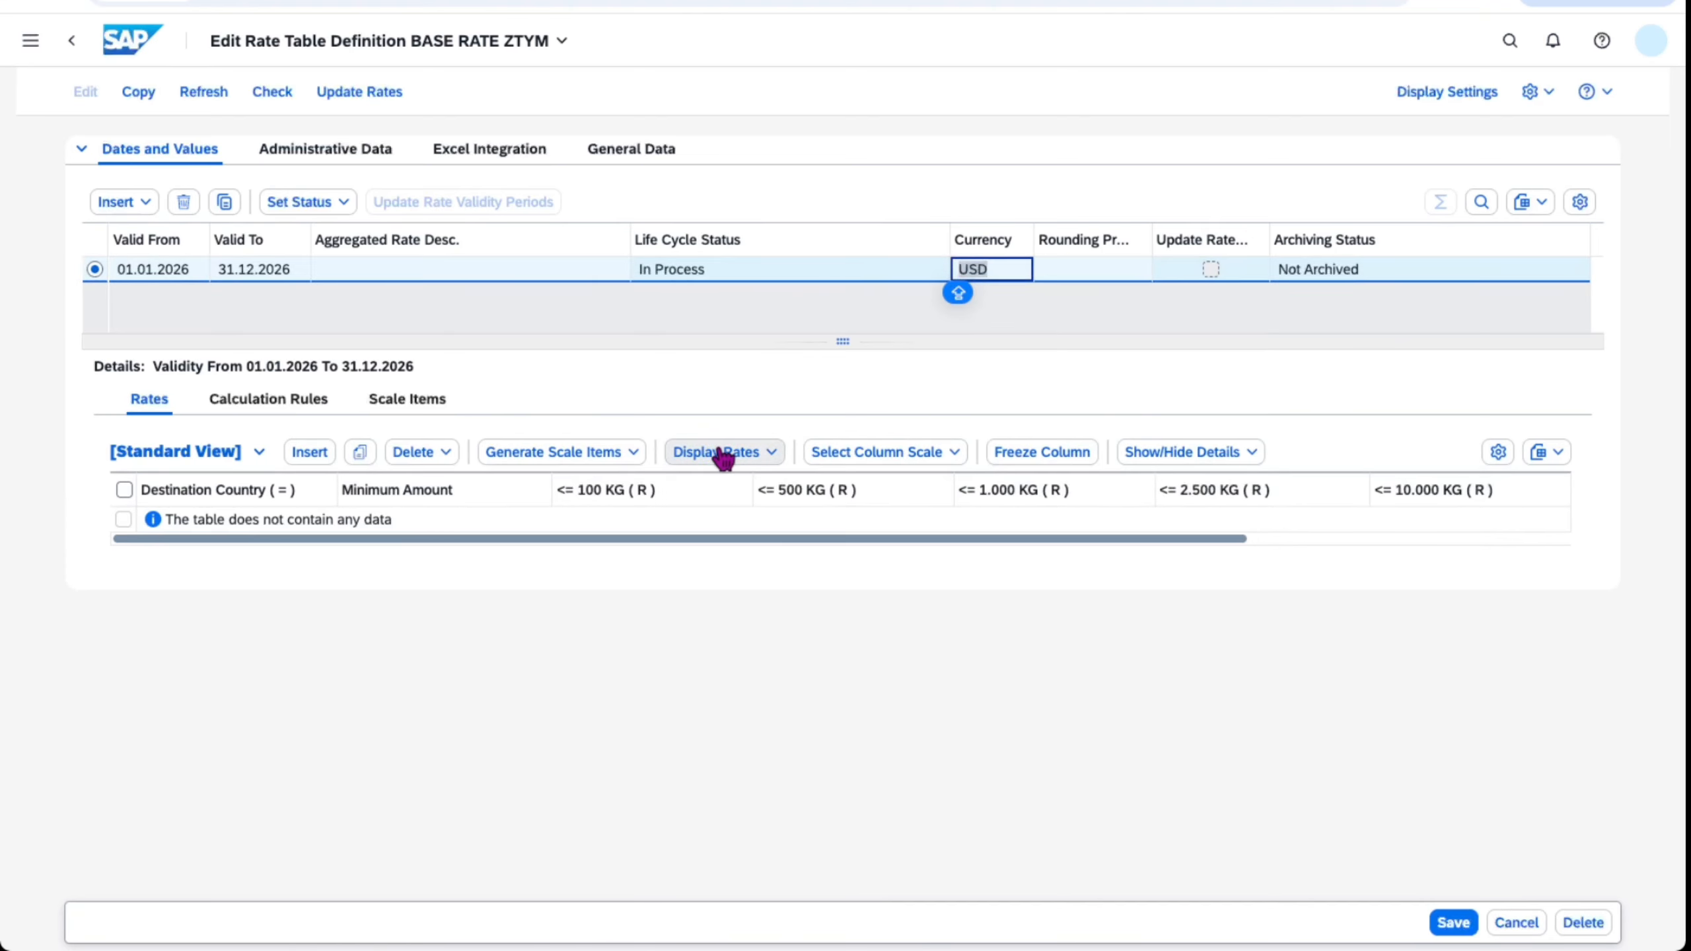
click(772, 453)
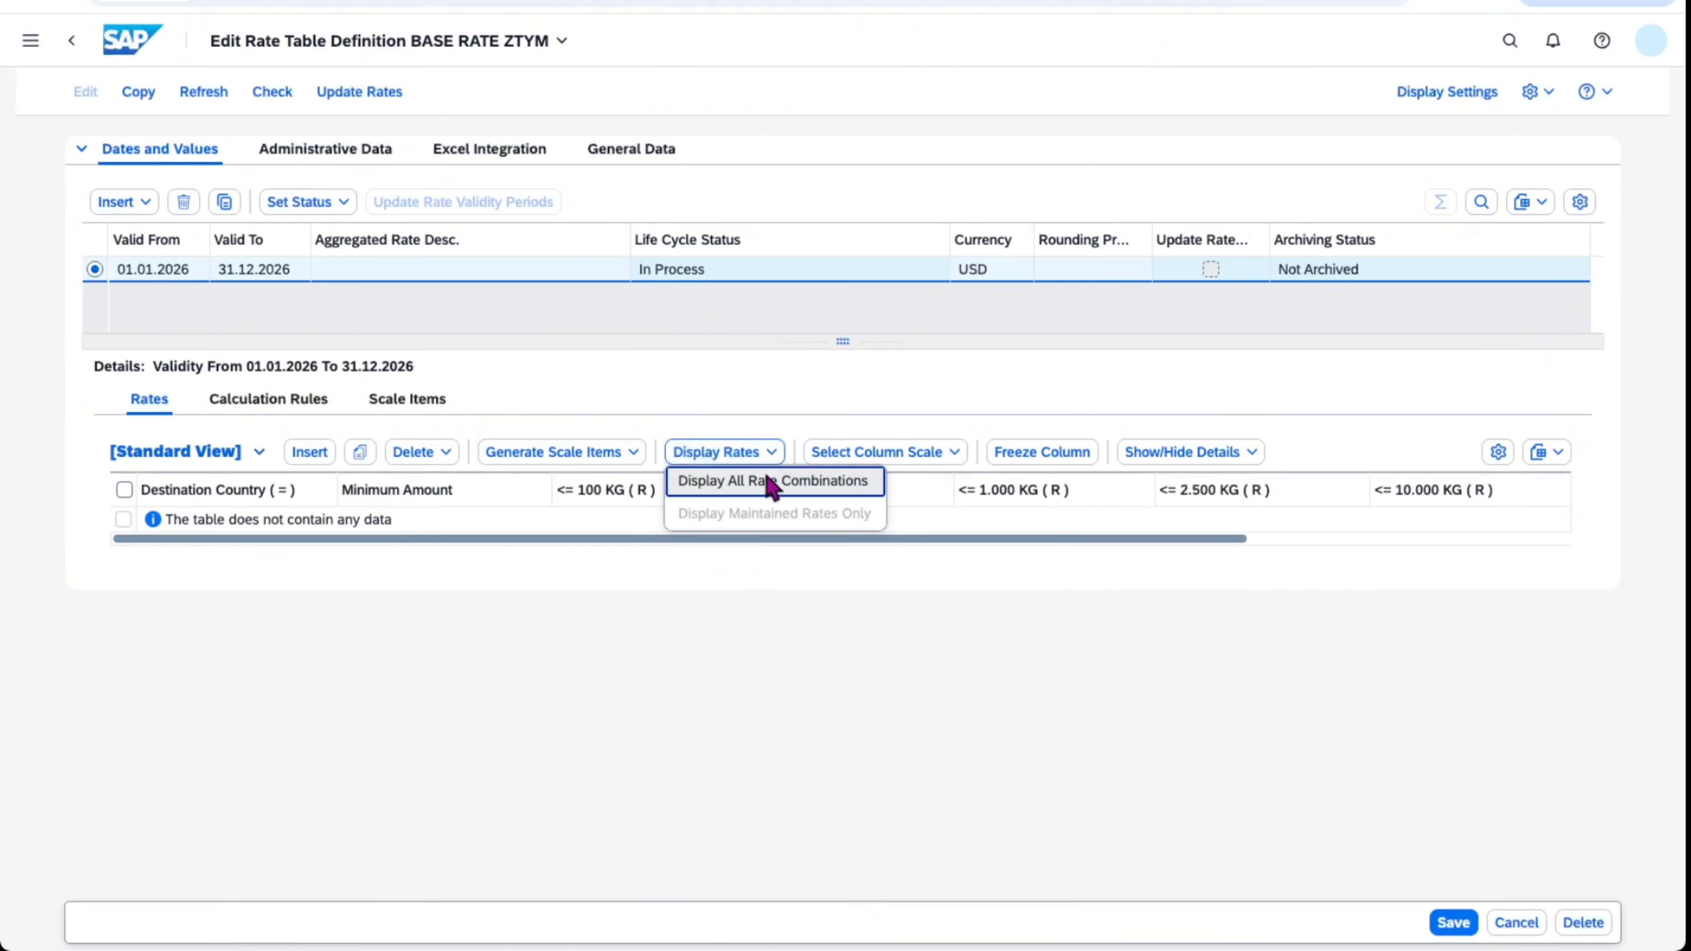
click(700, 486)
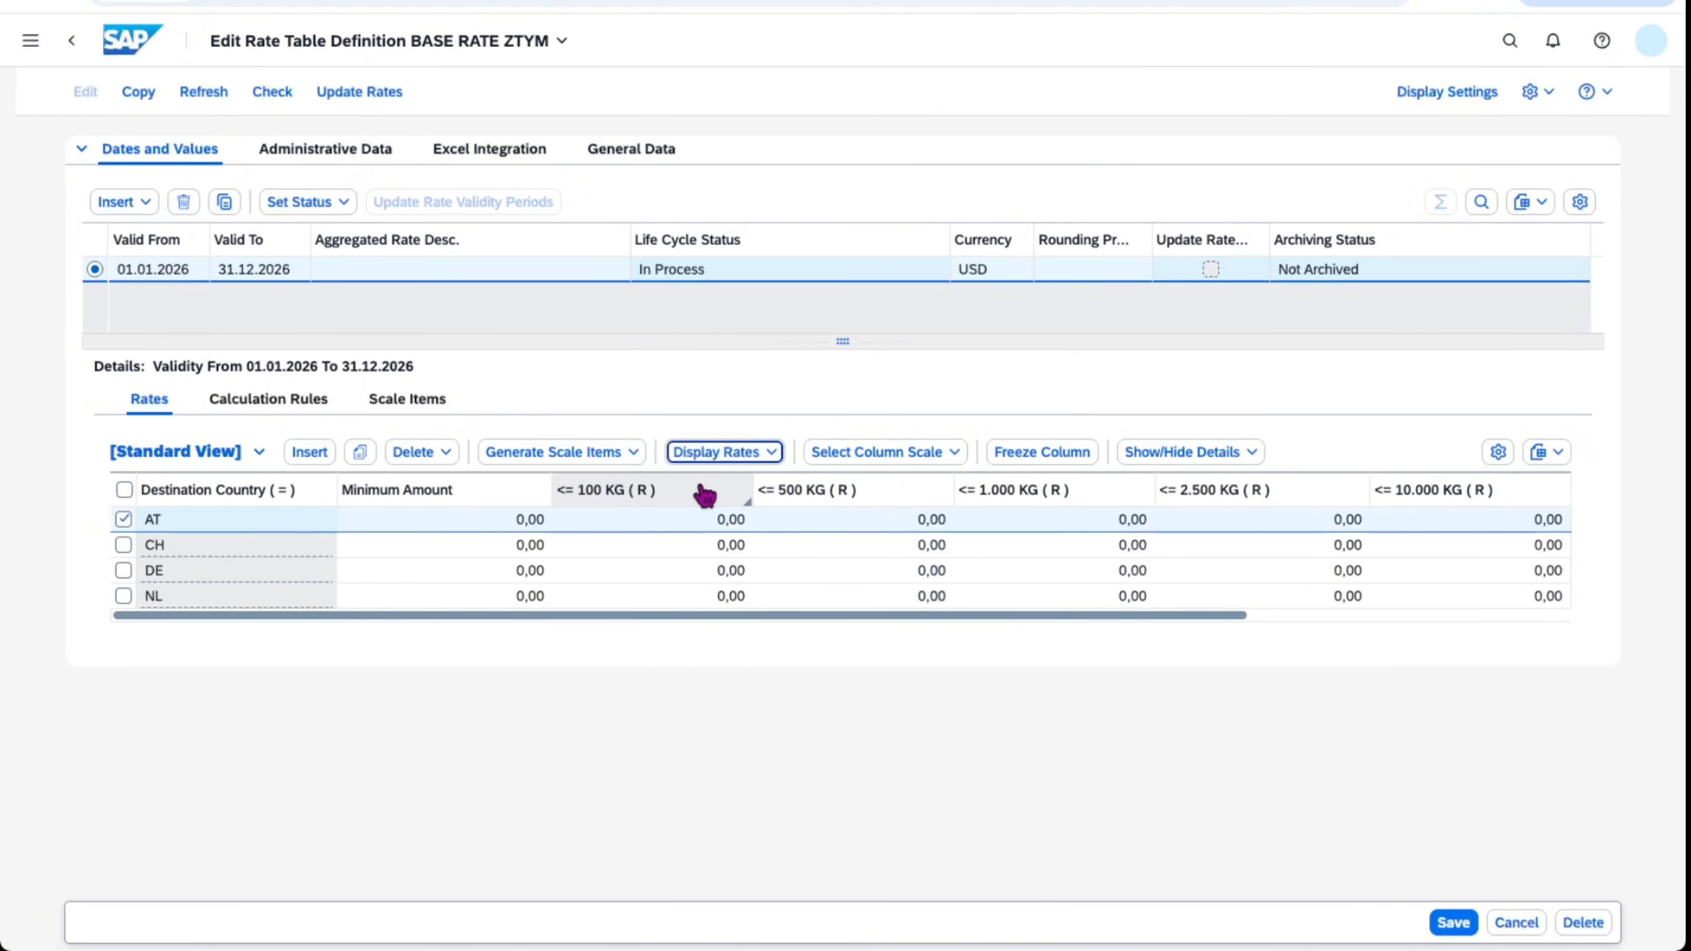
- Enter minimum amounts of 120 for AT, 150 for CH, 100 for DE and 80 for NL plus each country's weight rates, and save
click(500, 531)
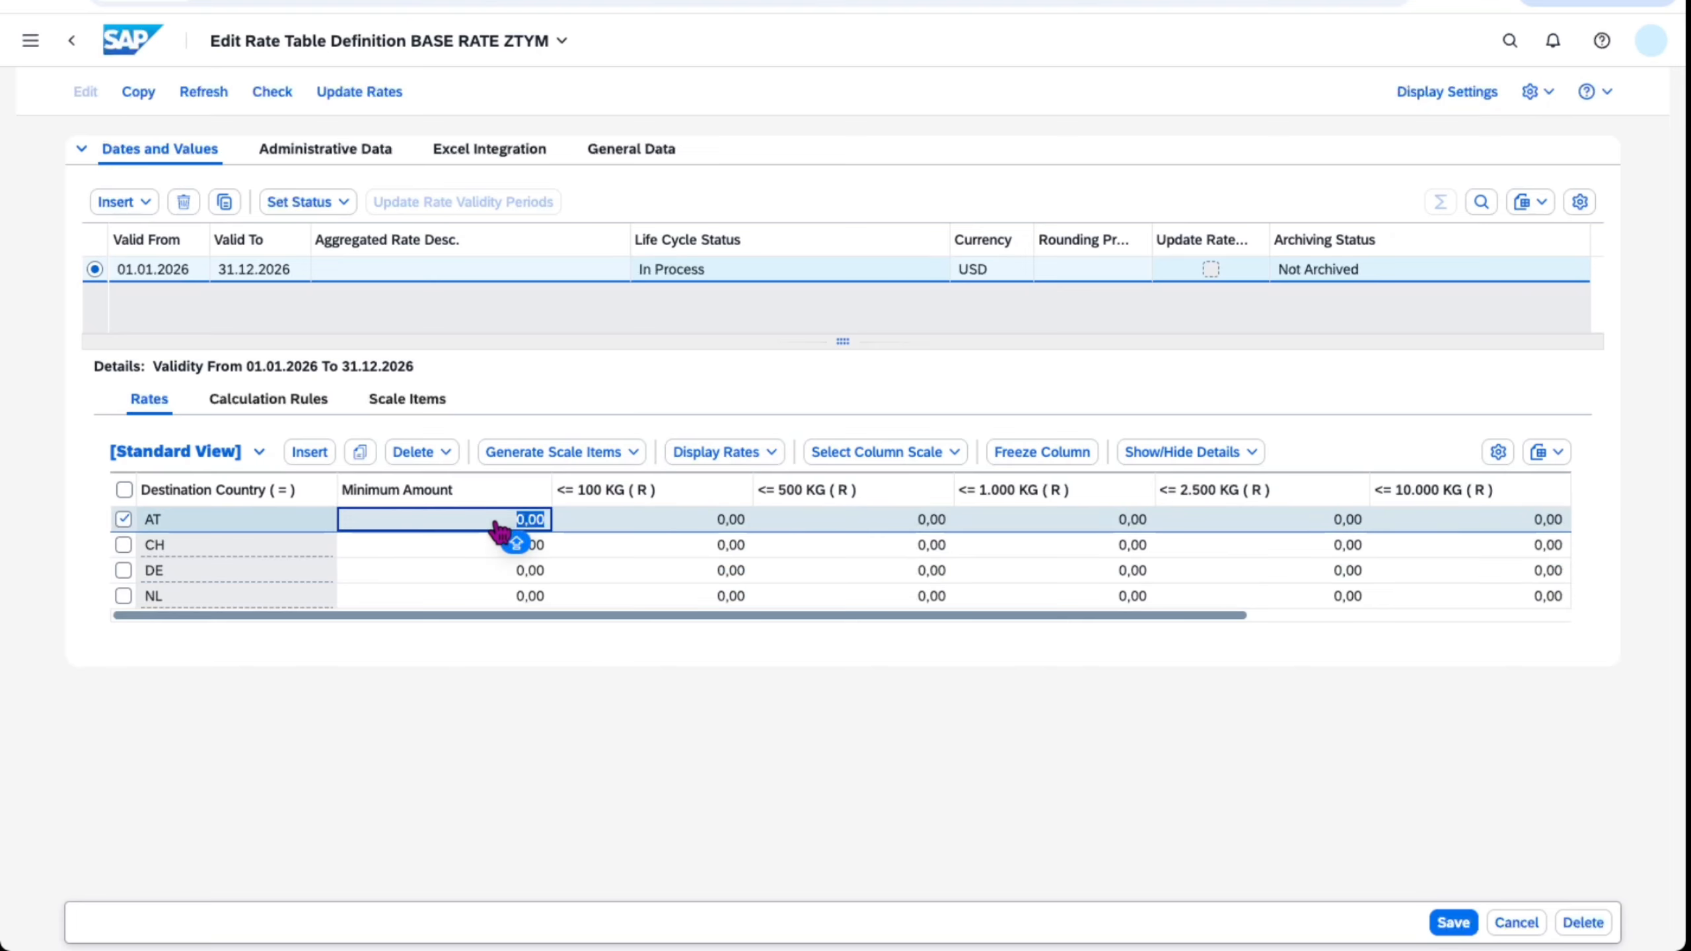
text(120)
key(Down)
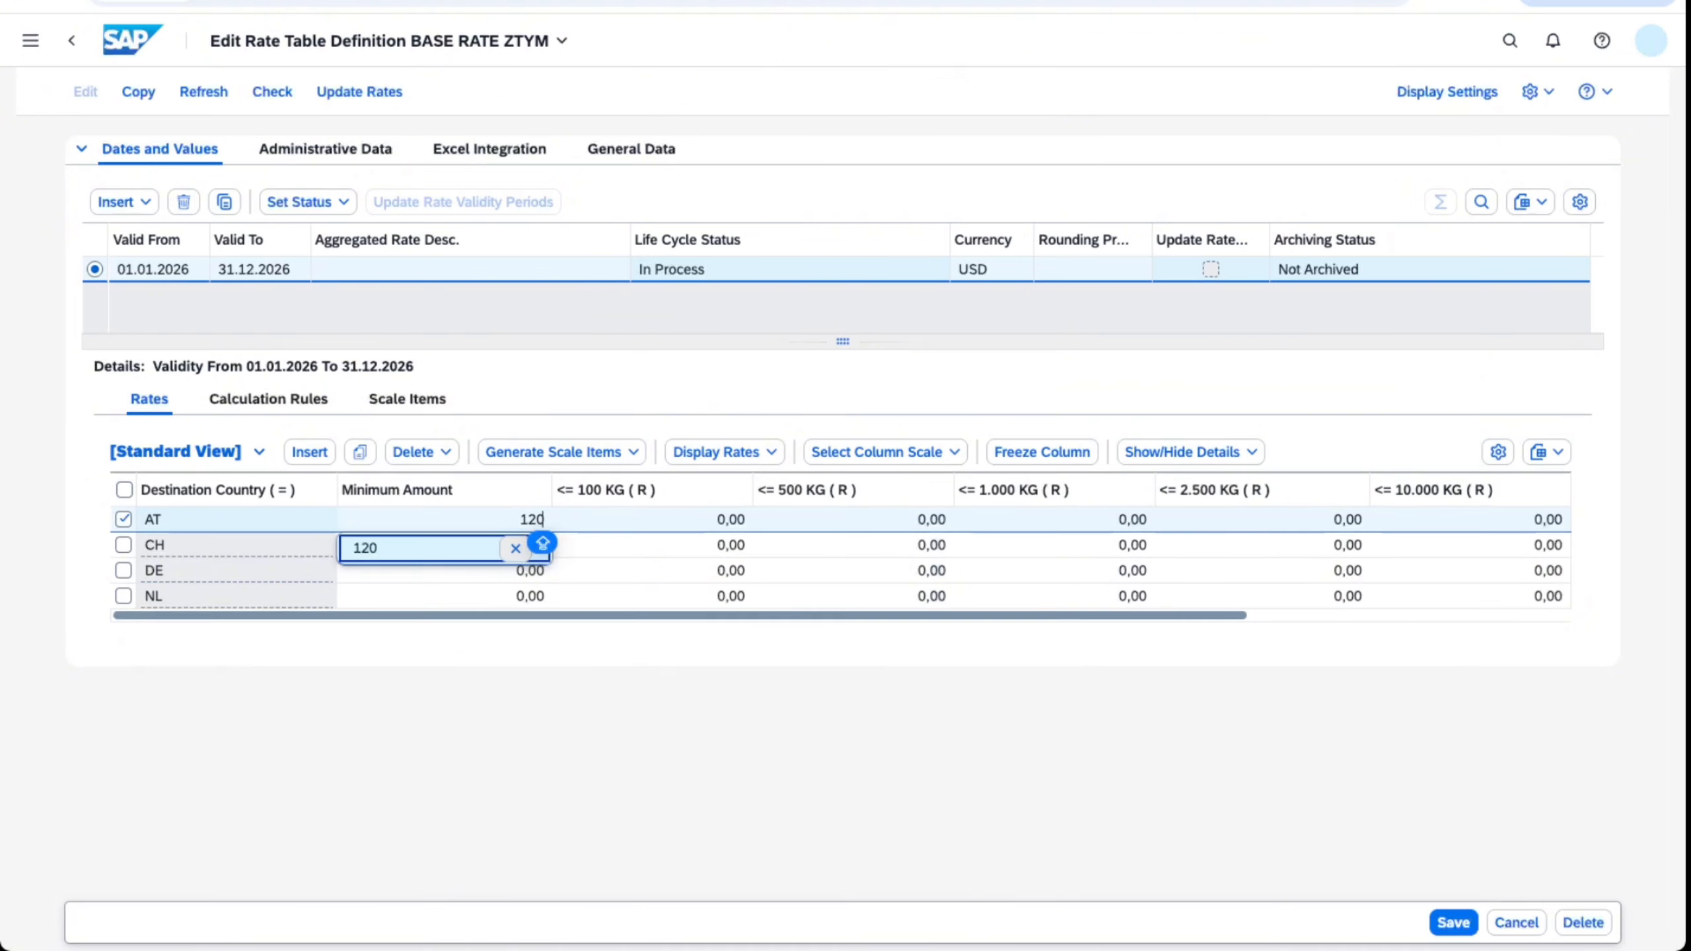
click(452, 568)
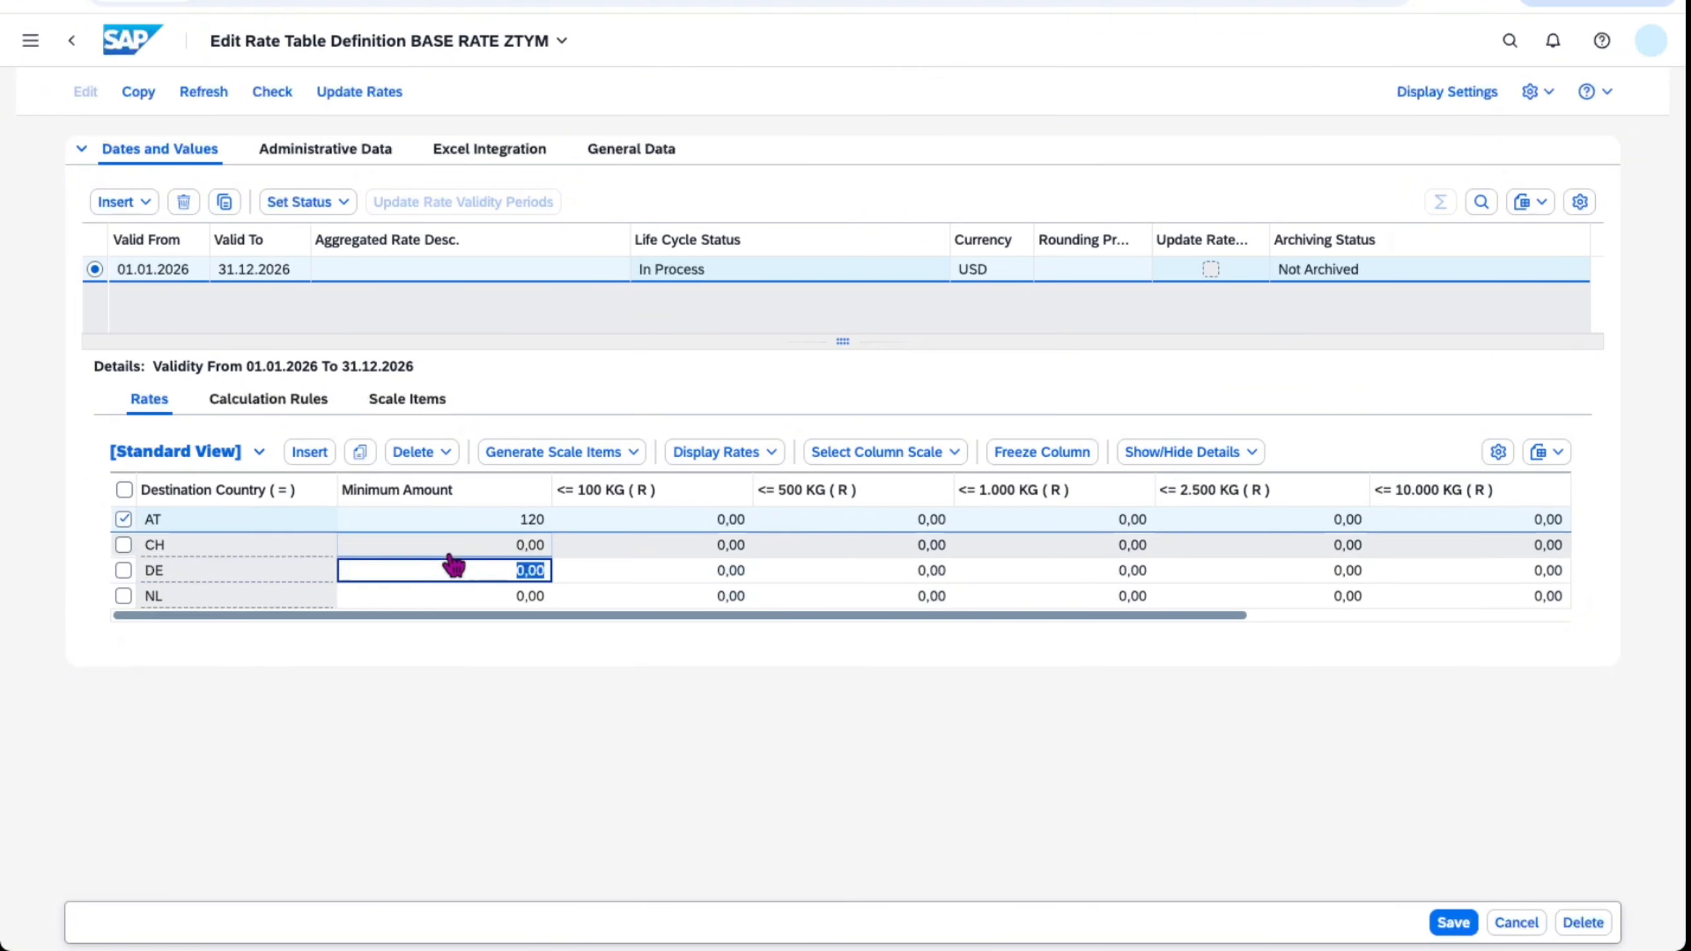
click(453, 550)
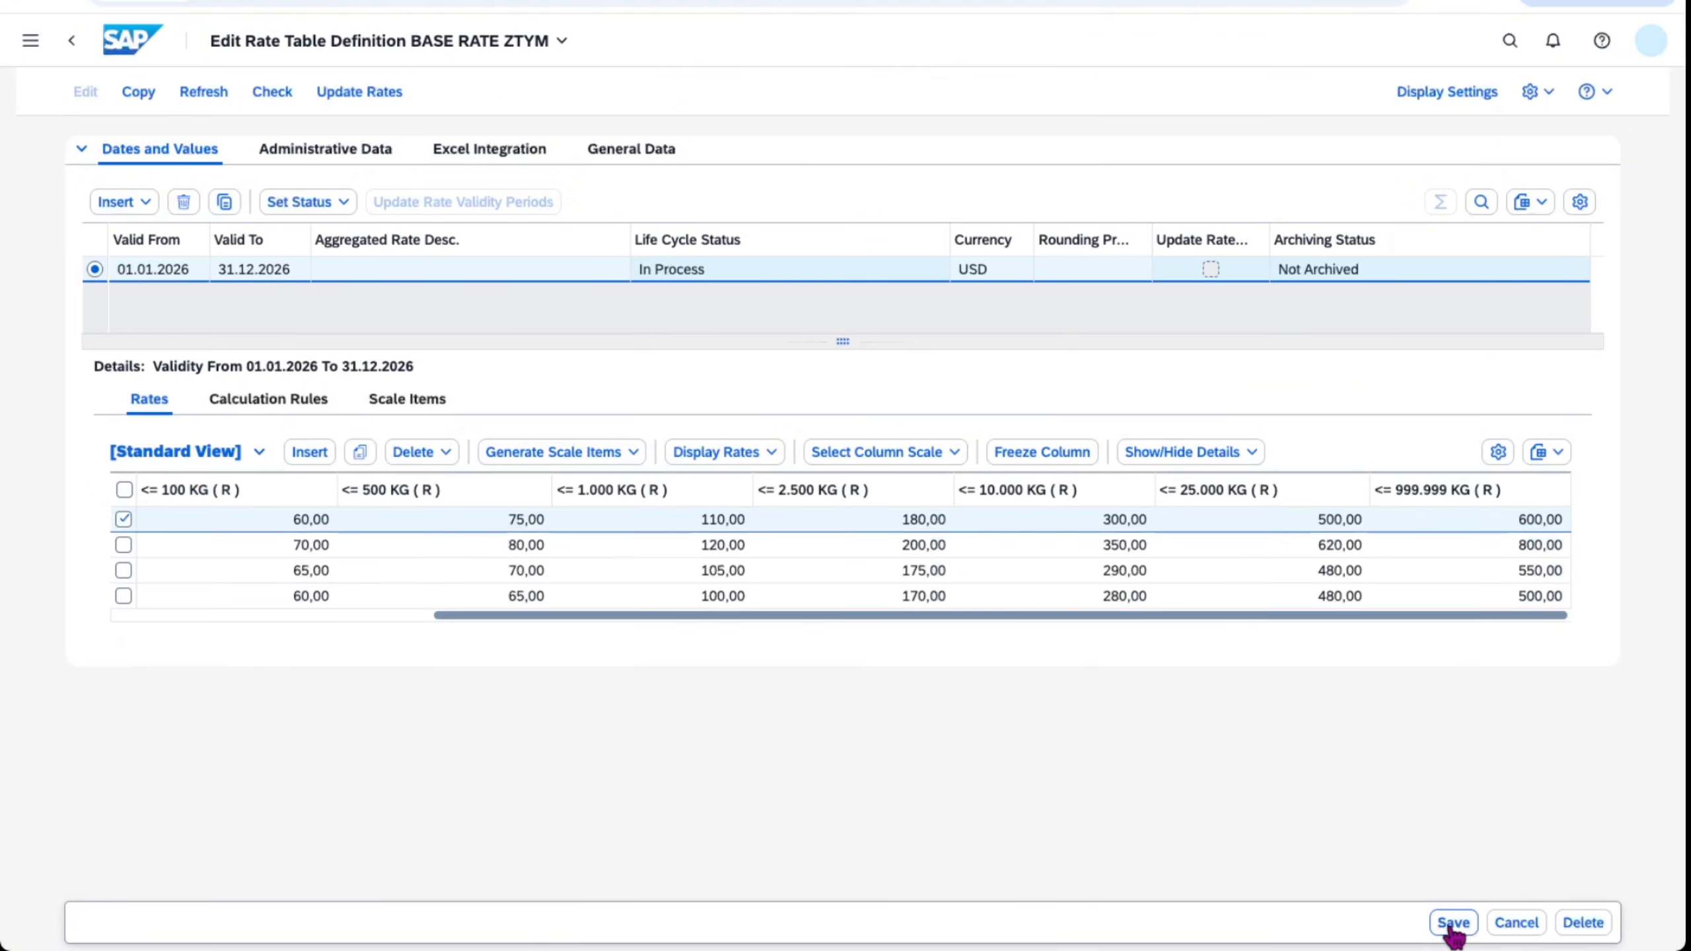
click(1452, 922)
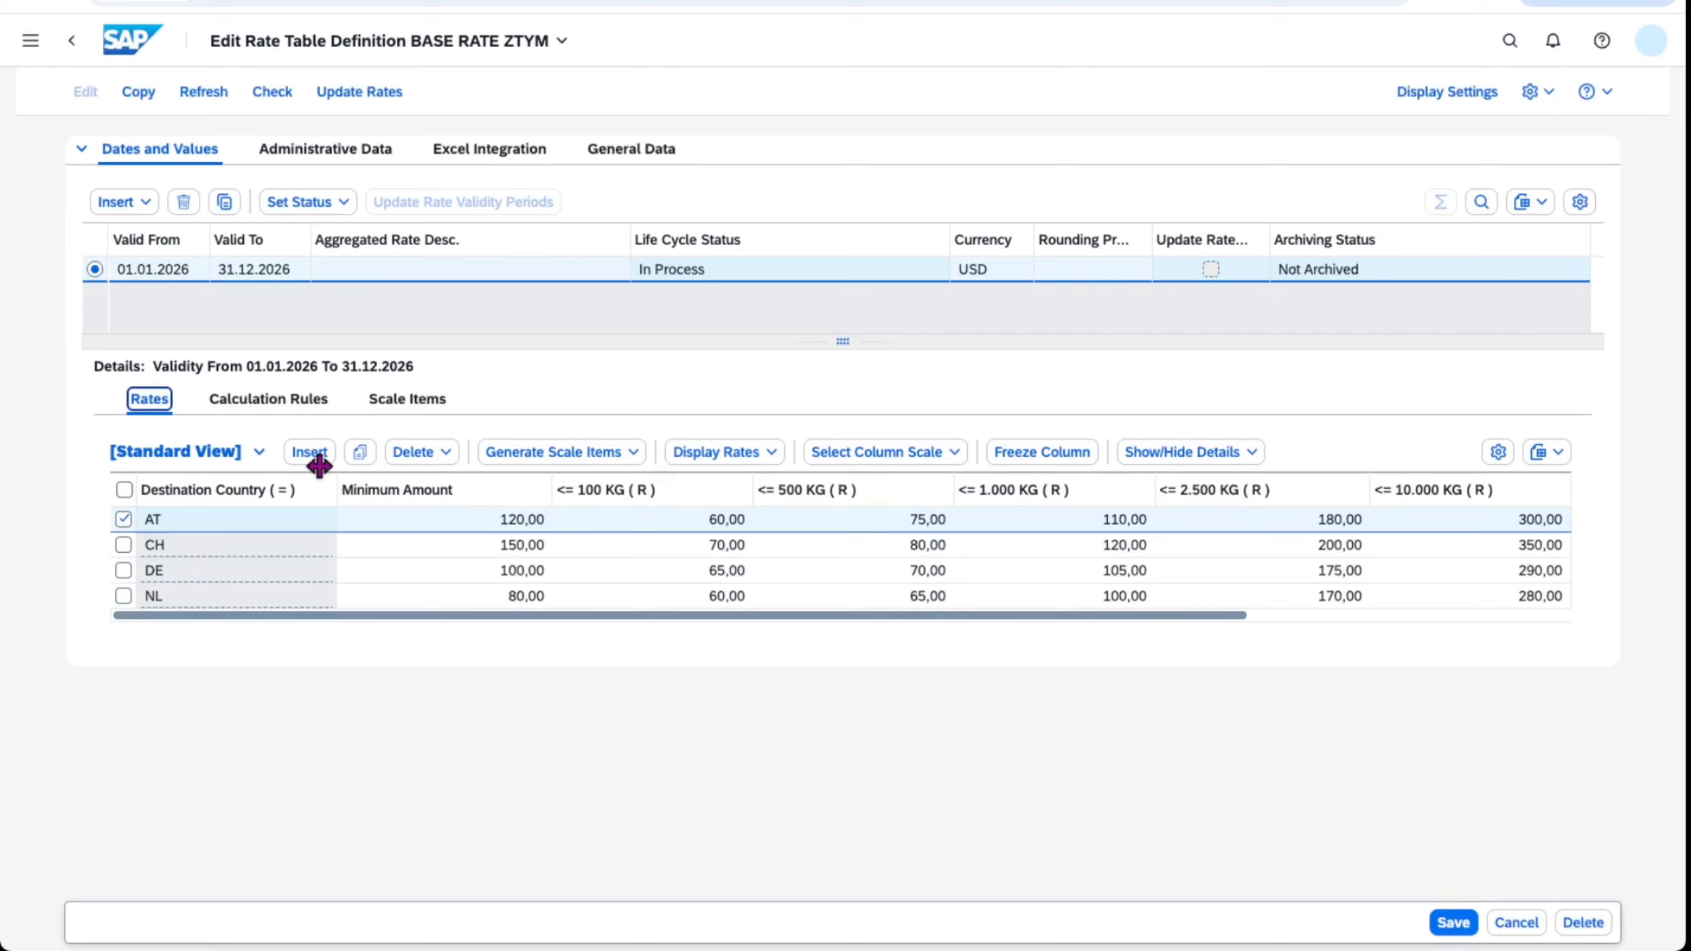
- Set the price unit of the Gross Weight calculation rule to 1 and save the rate table
click(272, 399)
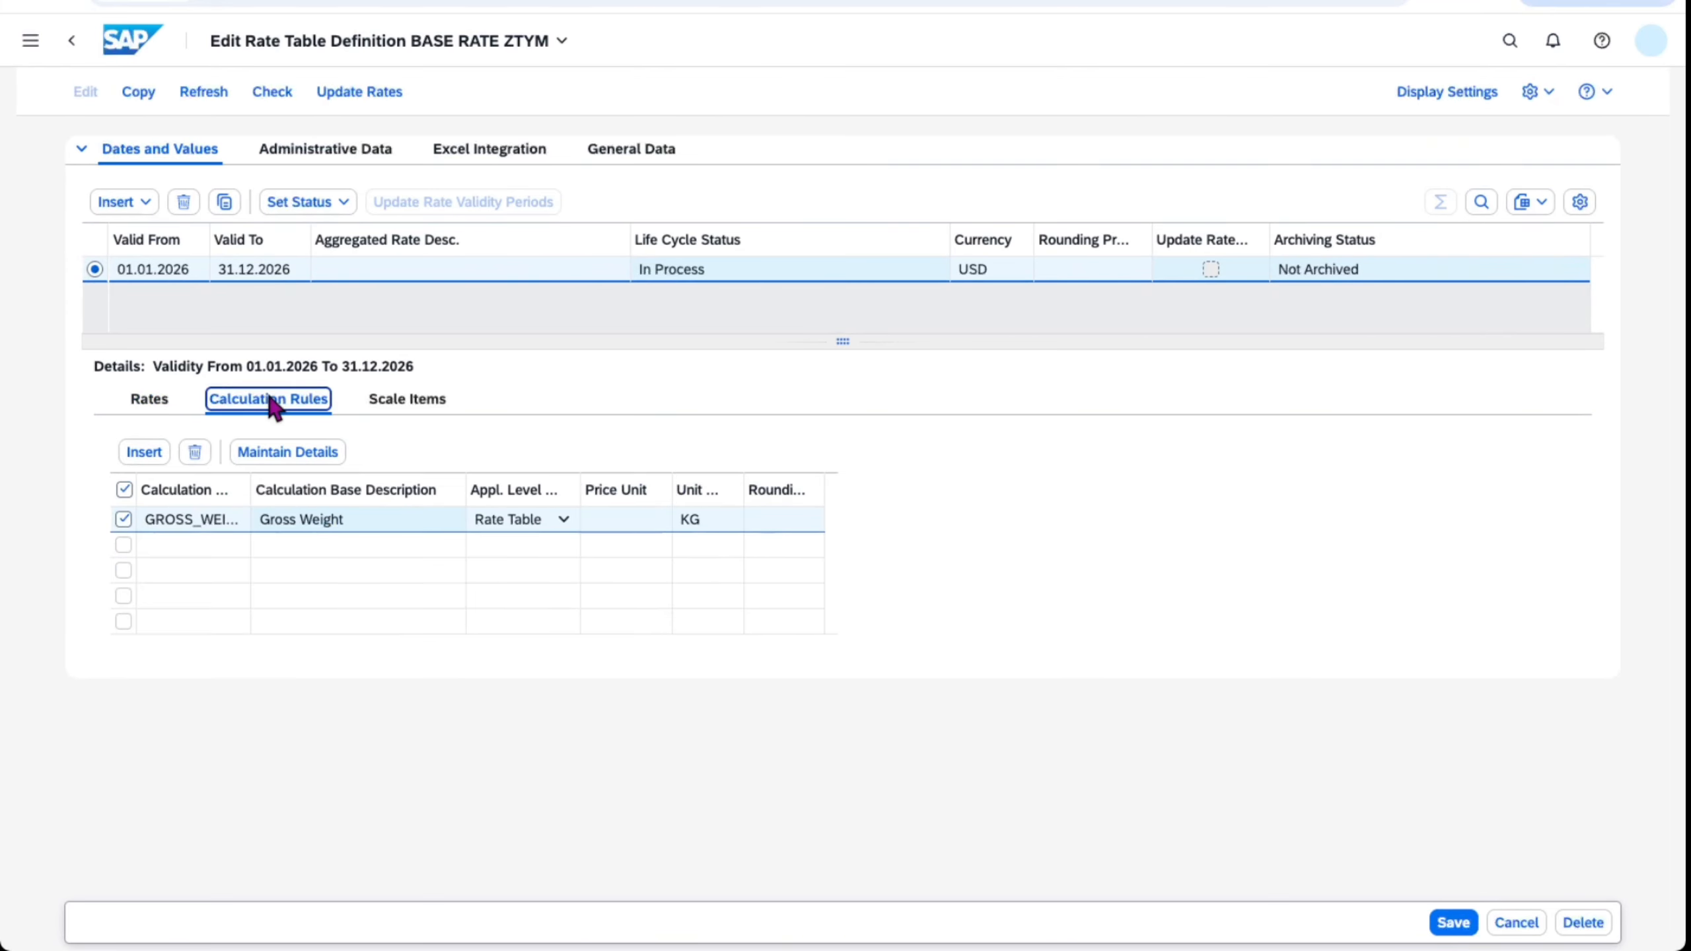
click(622, 523)
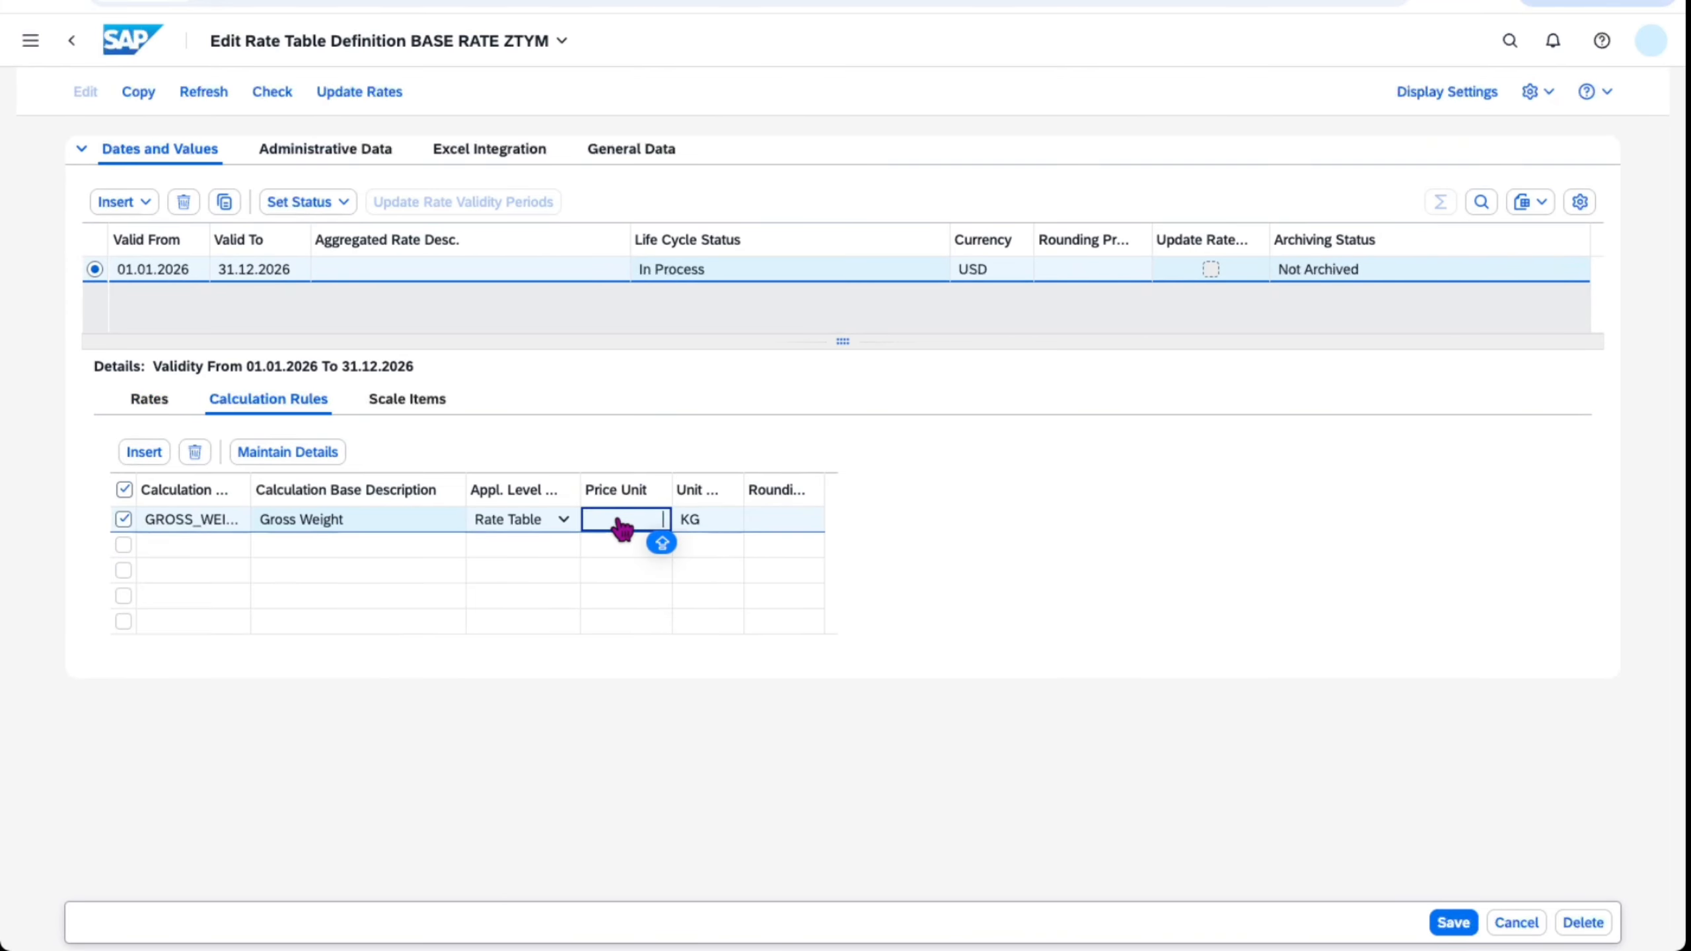
text(1)
click(1453, 922)
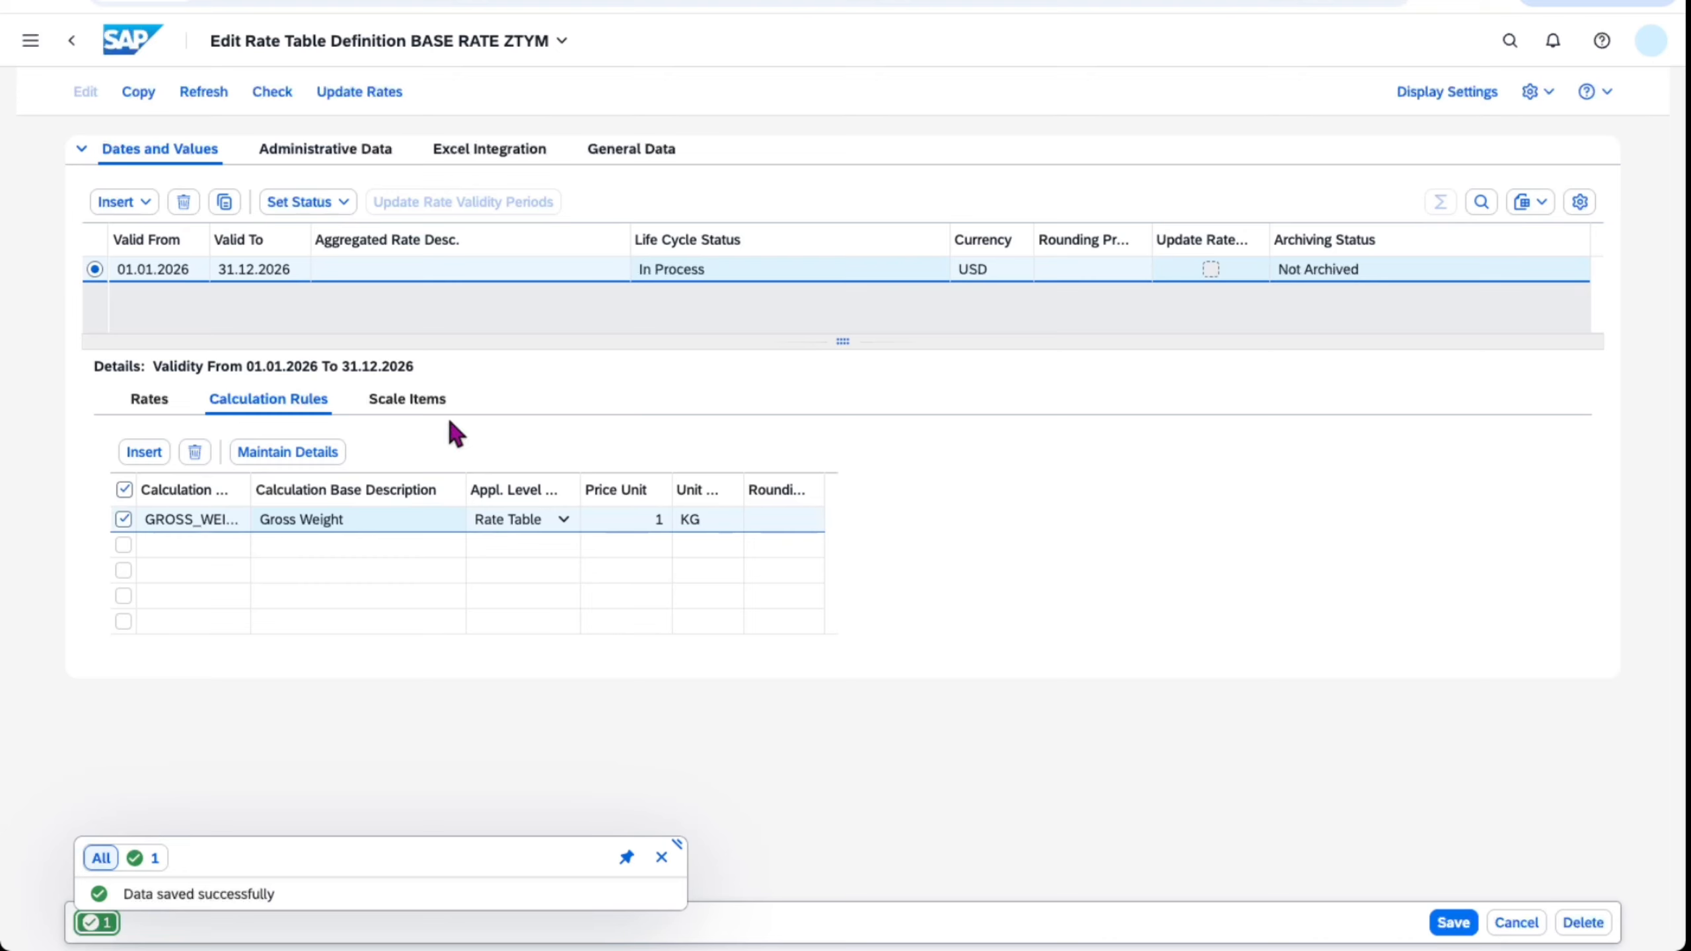
- Set the 2026 validity line's life cycle status to Released and save the rate table
click(342, 203)
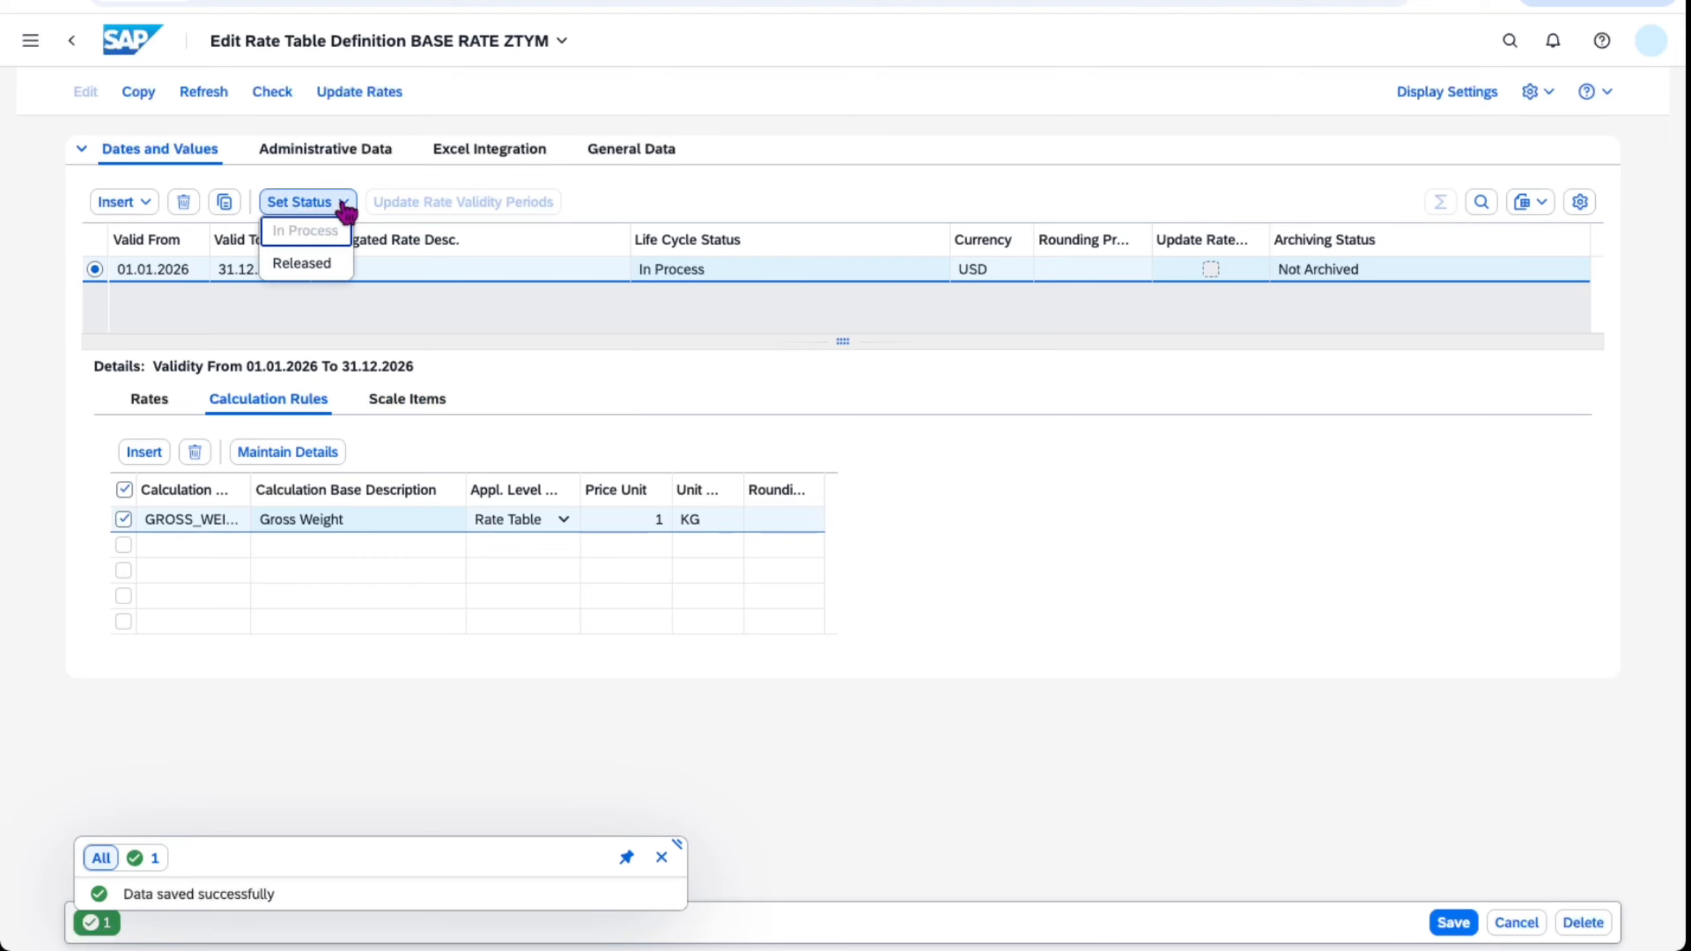
click(304, 269)
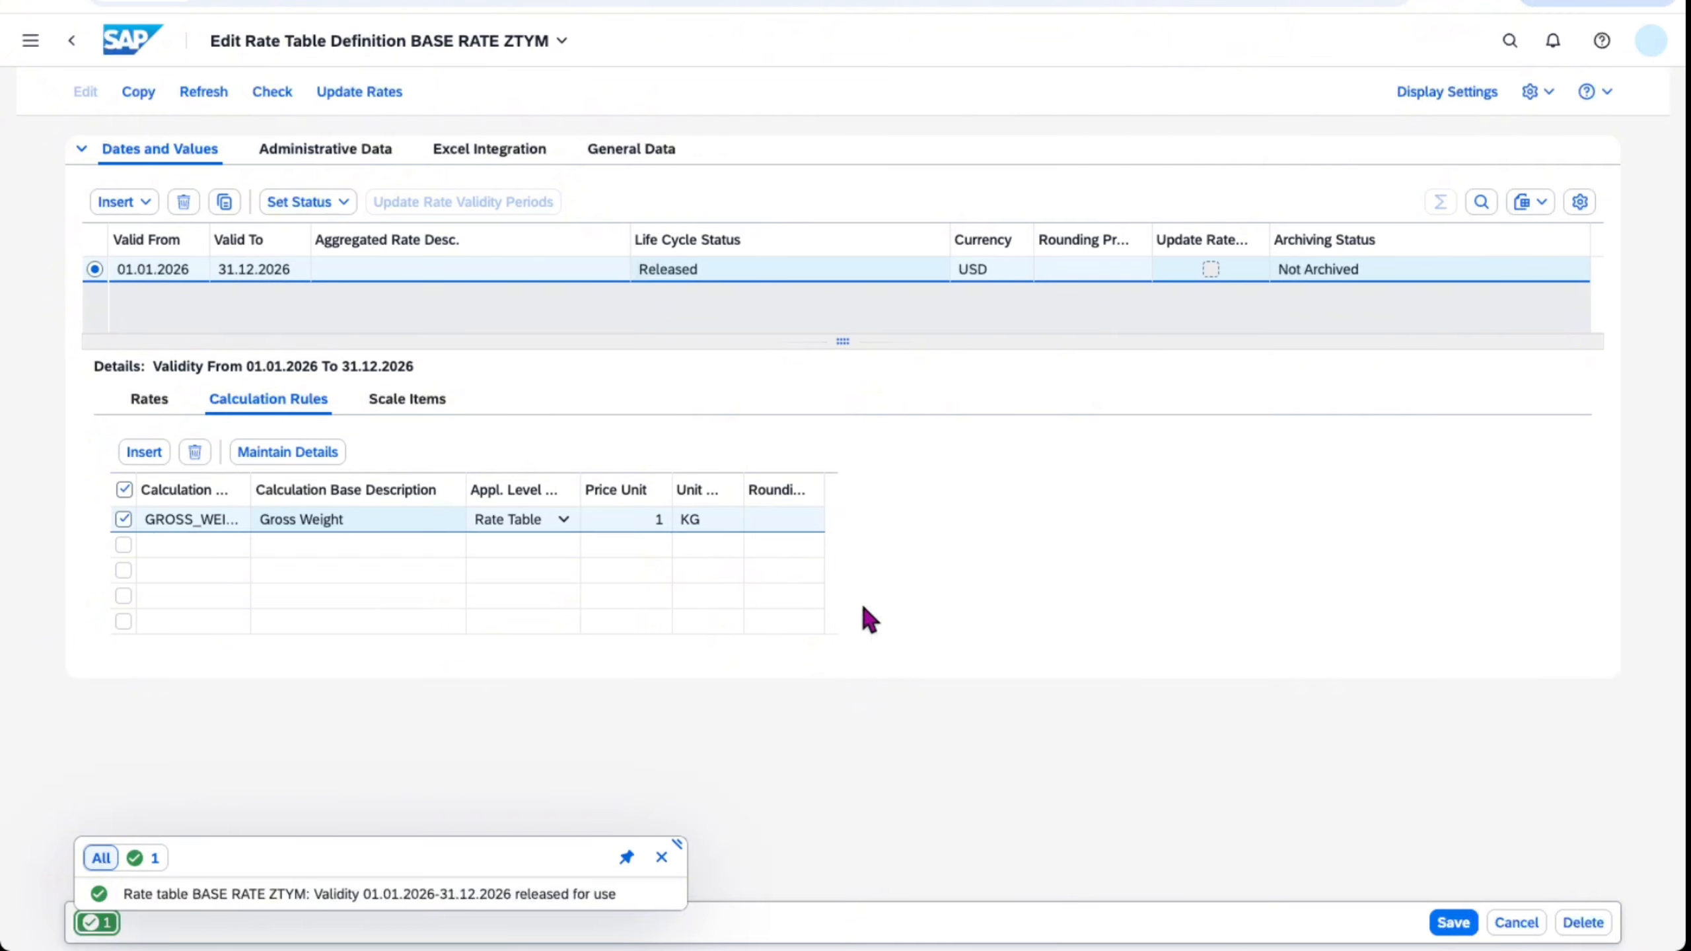
click(1454, 923)
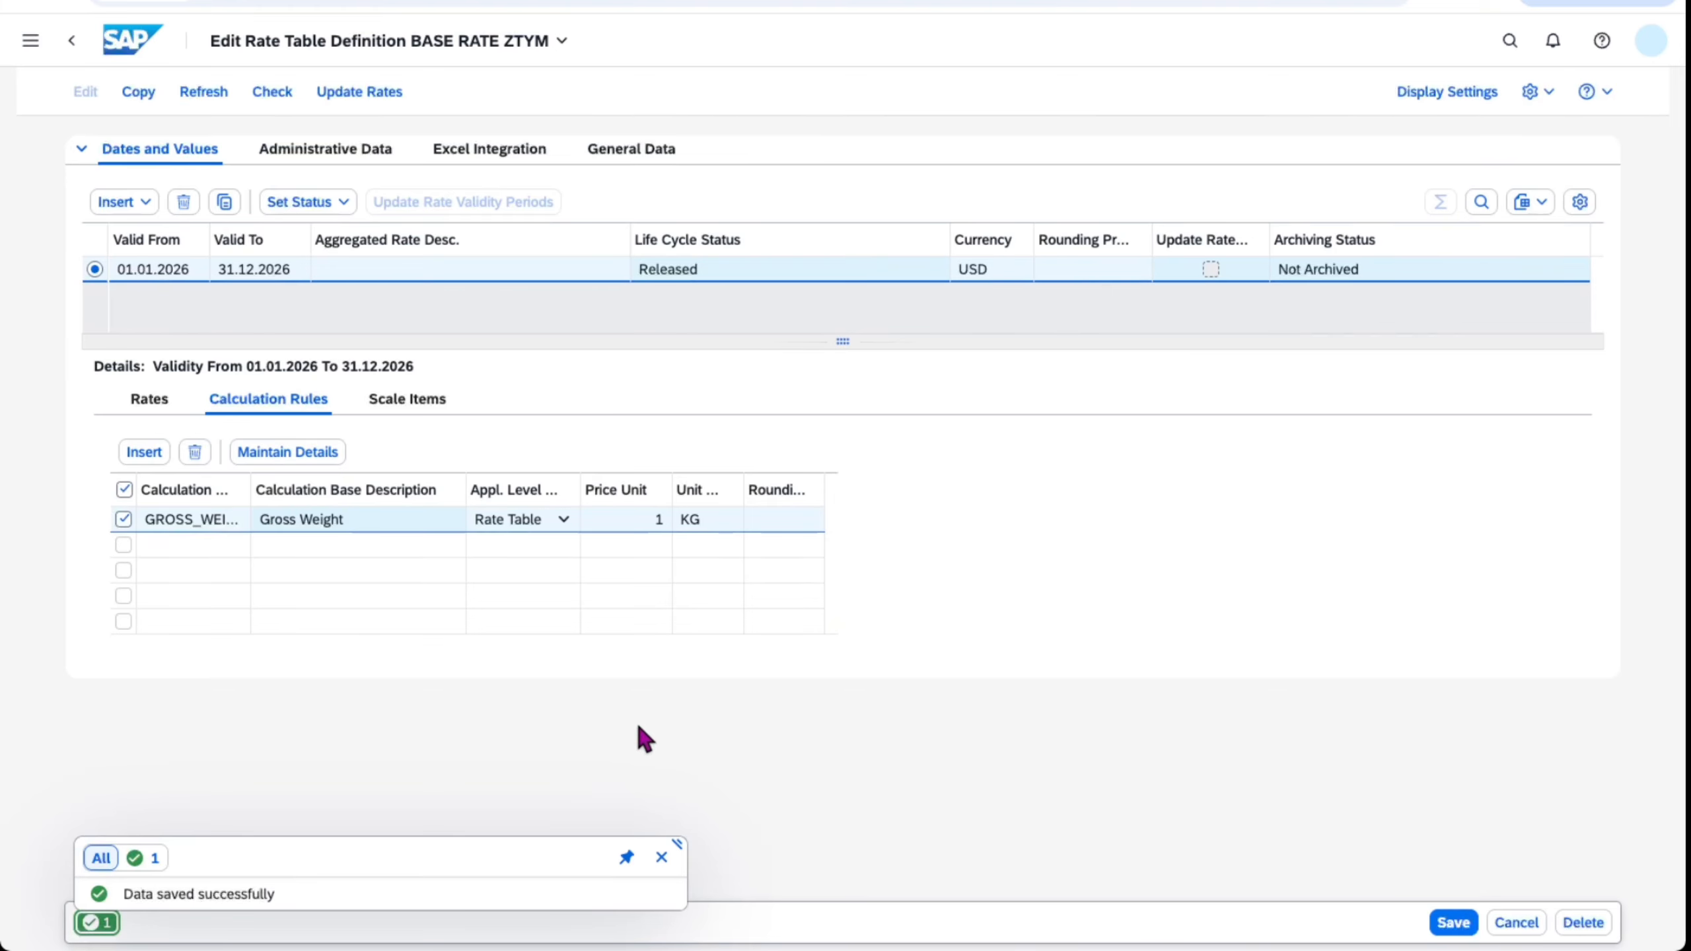
- Create a new rate table definition without a template and name it FUEL RATE ZYTM in its general data
click(72, 41)
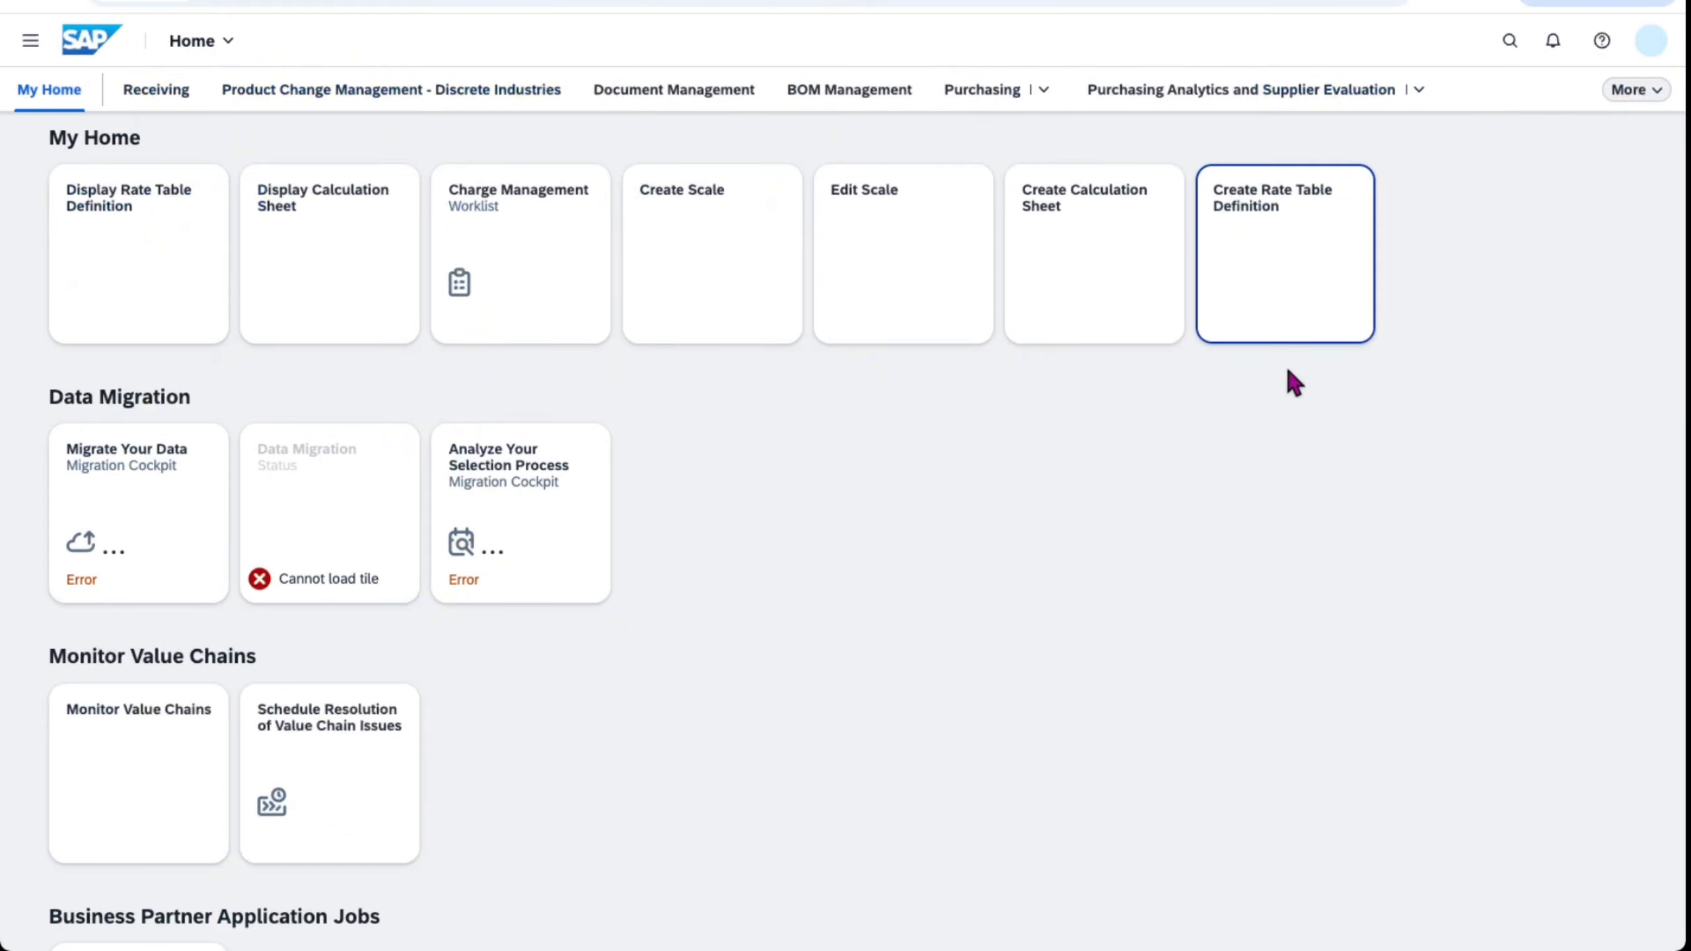
click(1288, 282)
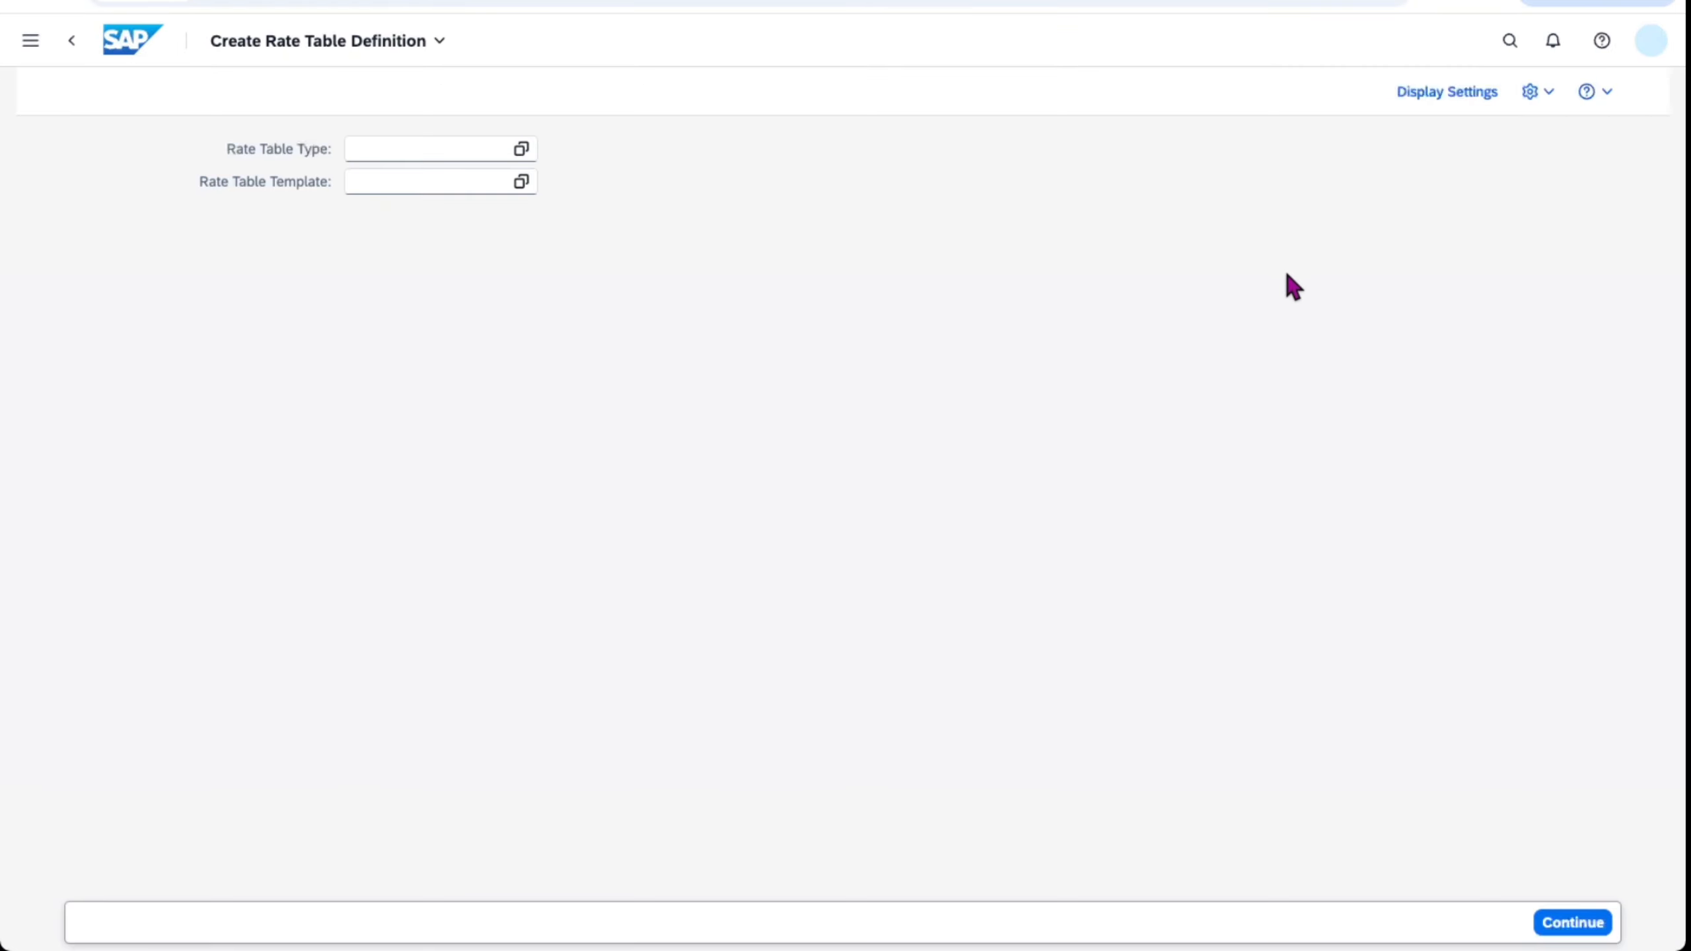
click(1576, 926)
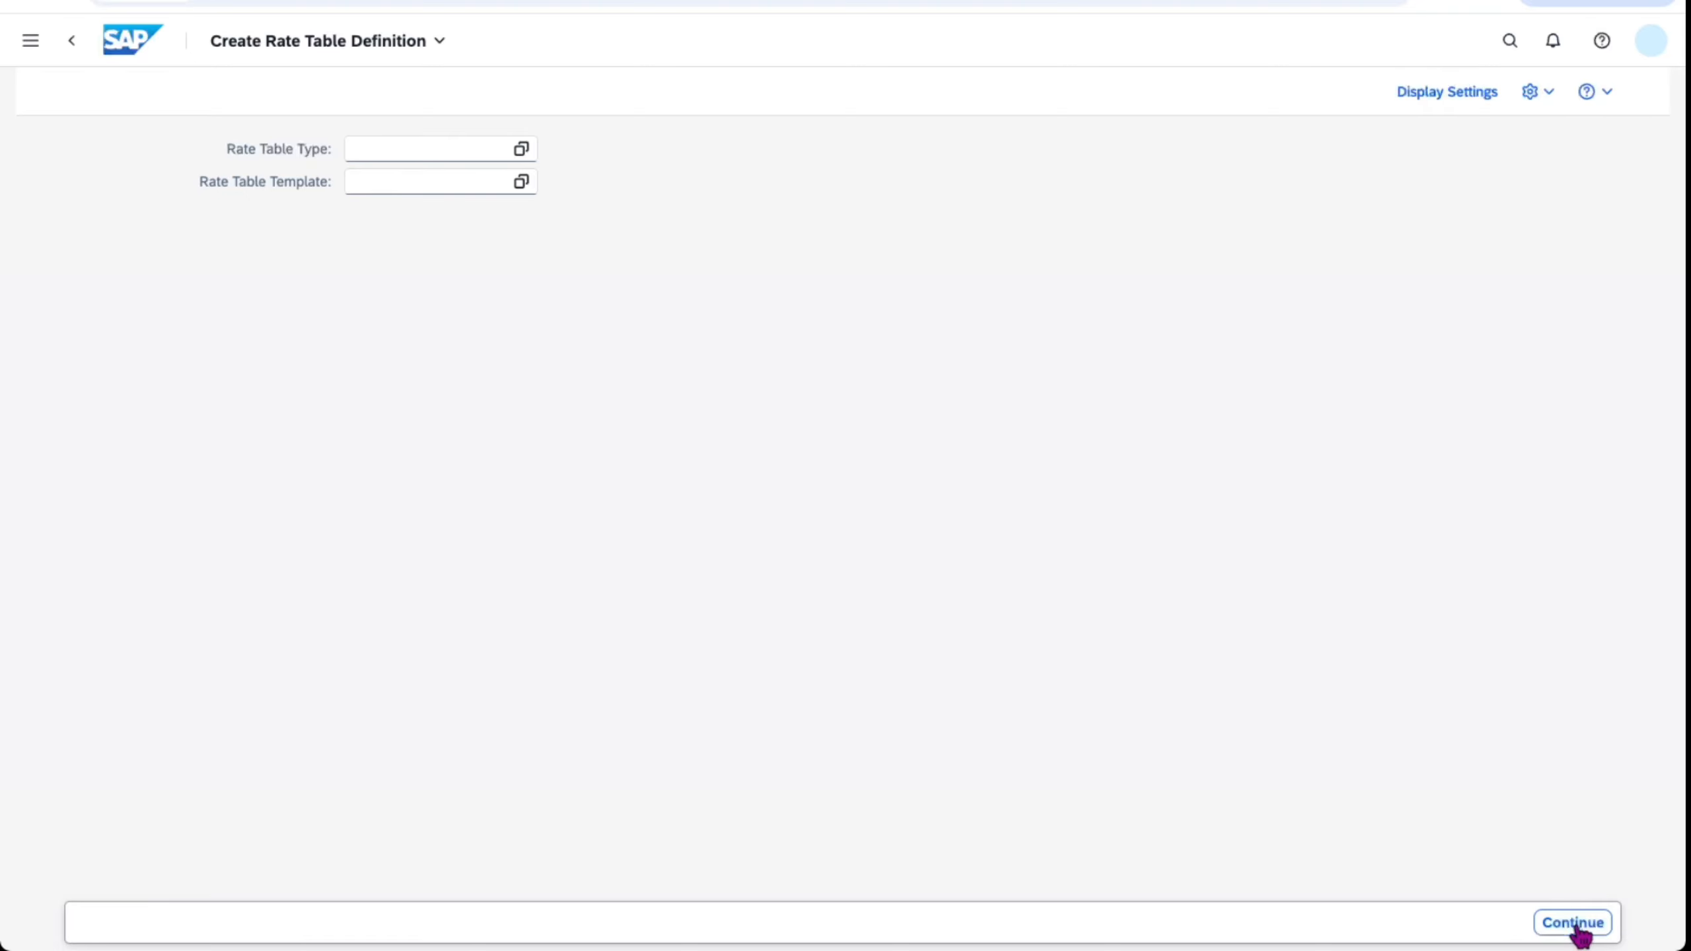
click(628, 152)
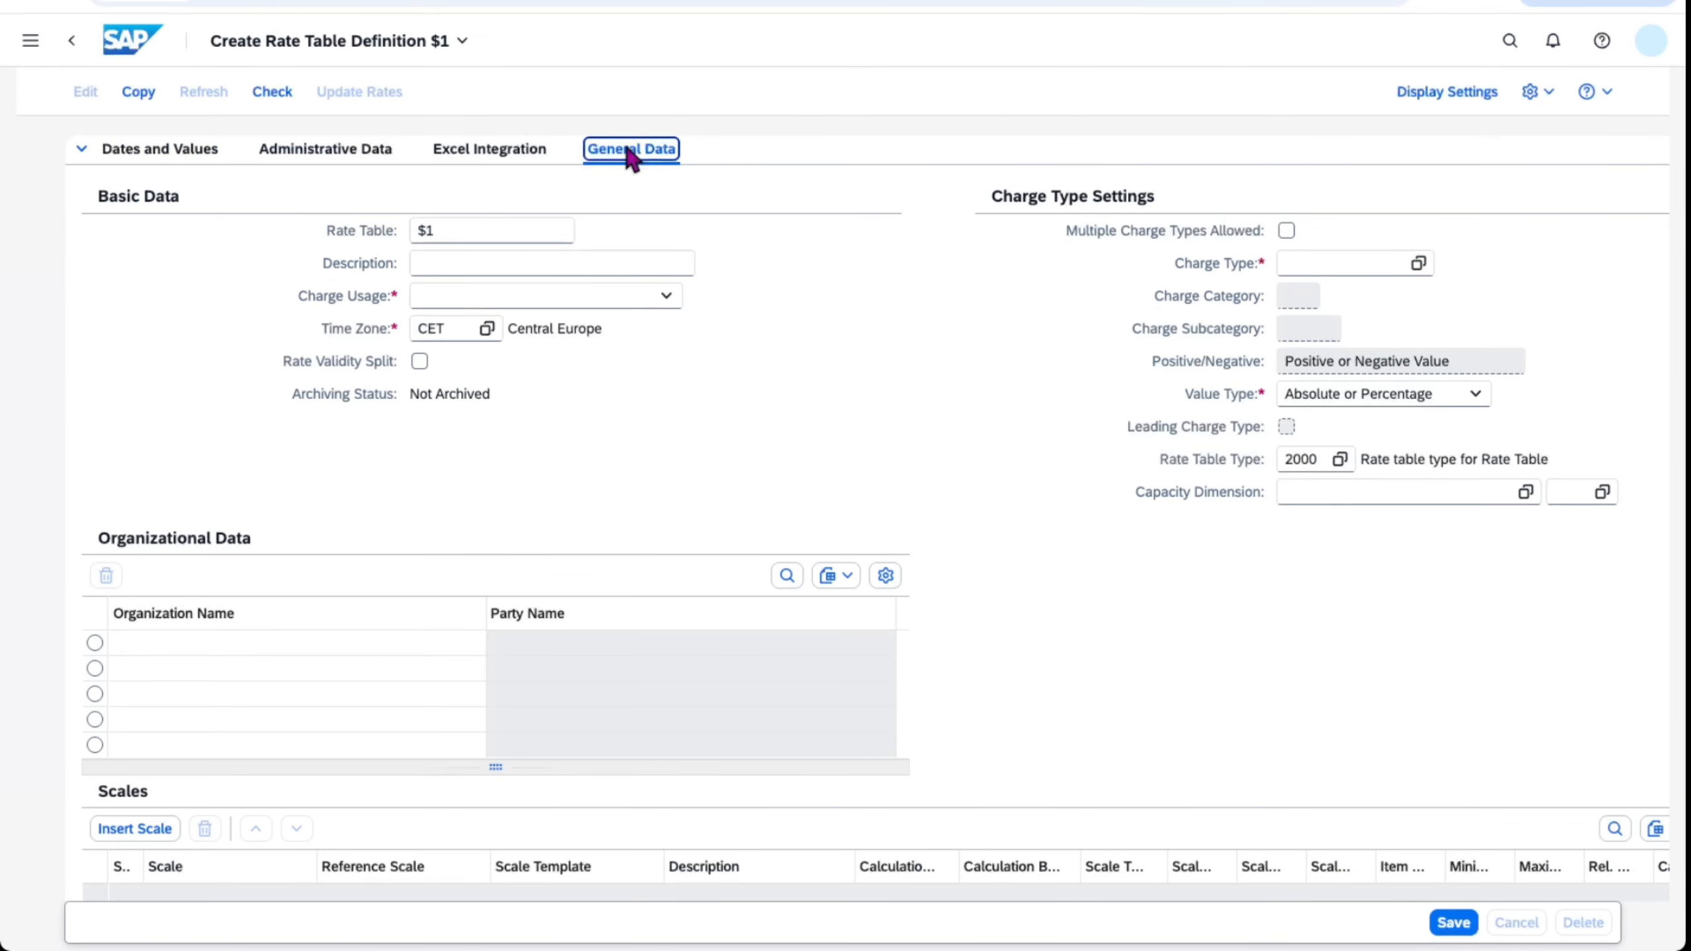
key(Tab)
text(FUEL)
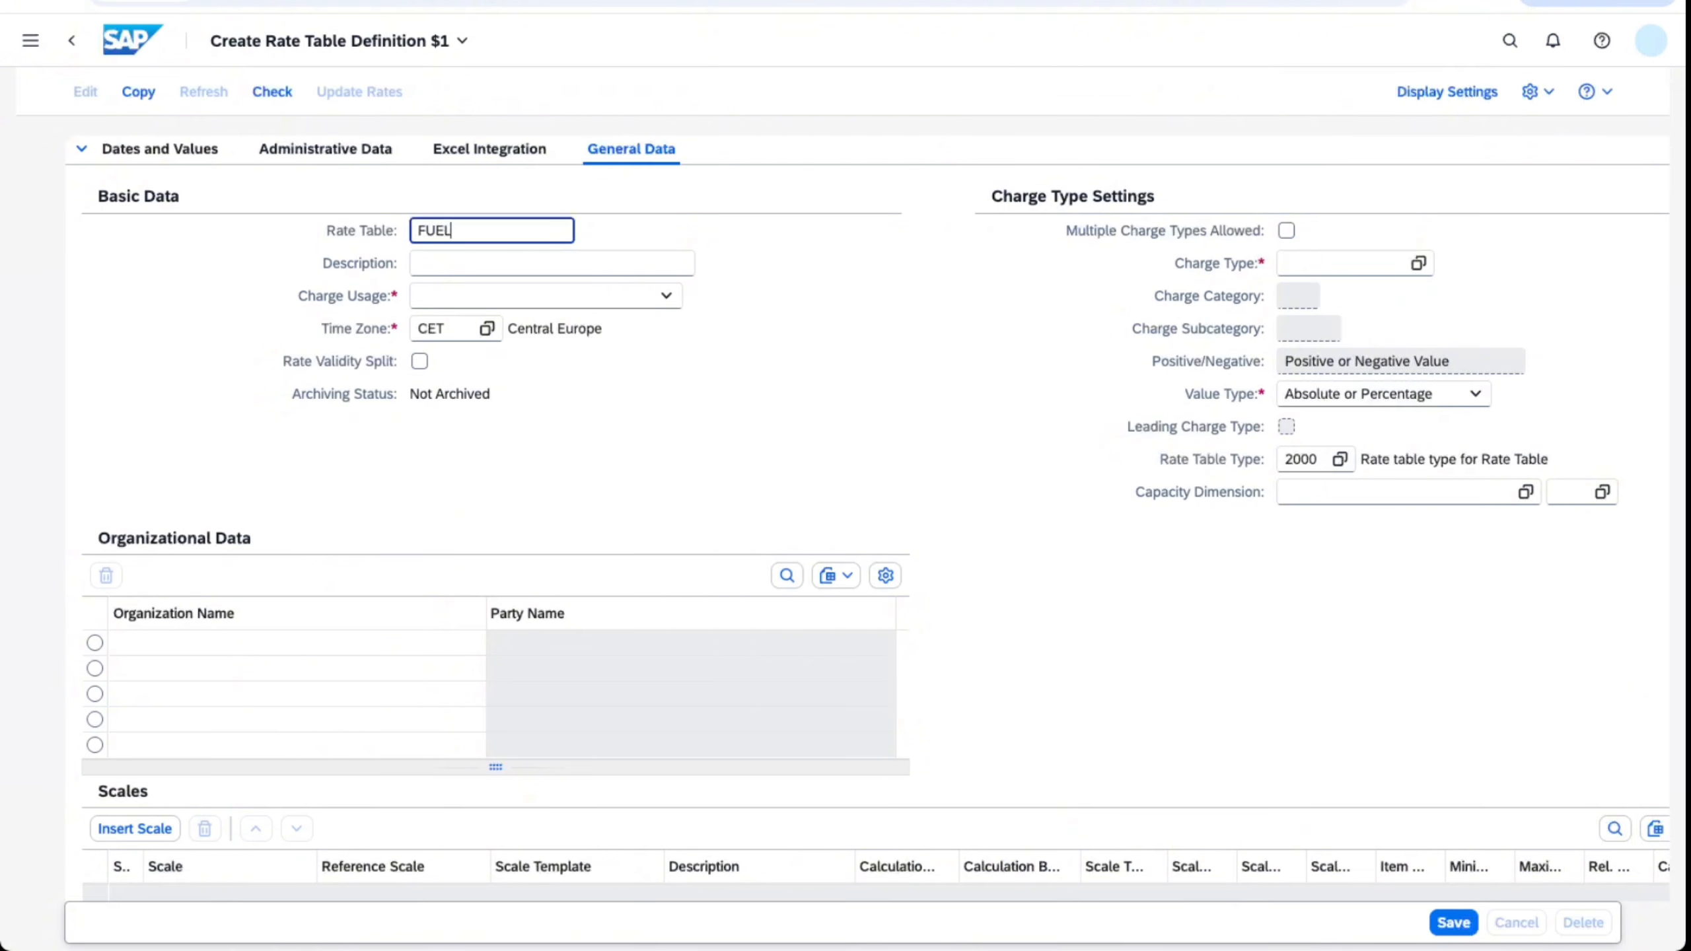
text( RATE ZYTM)
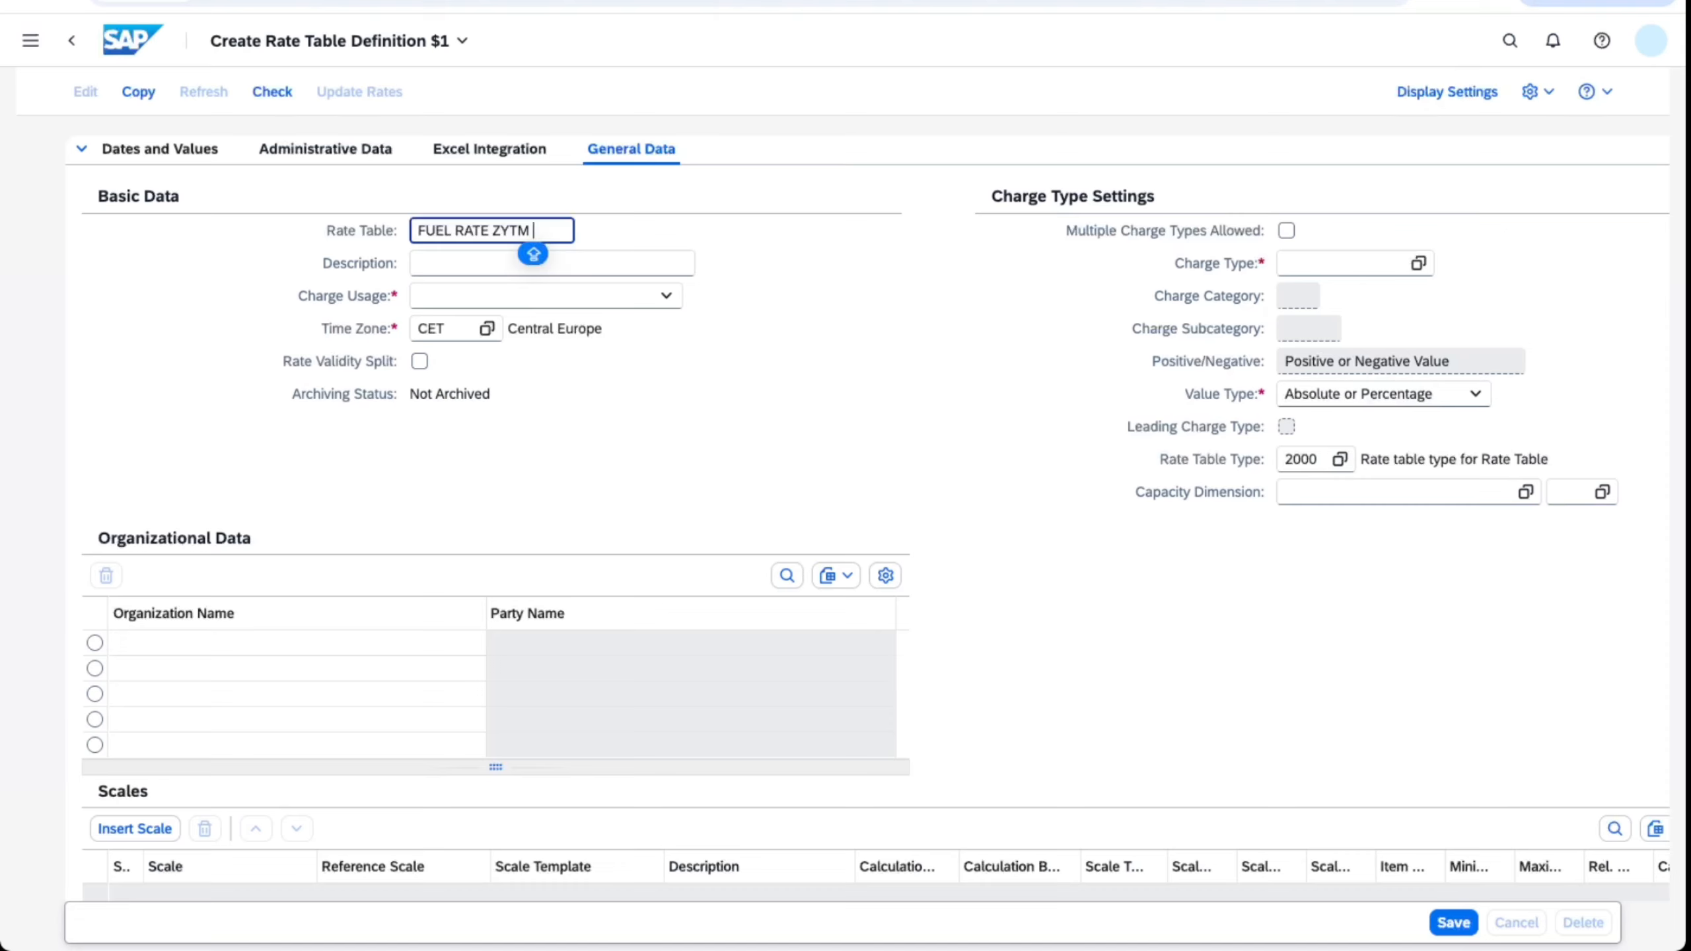
- Set the fuel rate table's charge usage to Service Provider and its charge type to FUEL_ZYTM
click(485, 300)
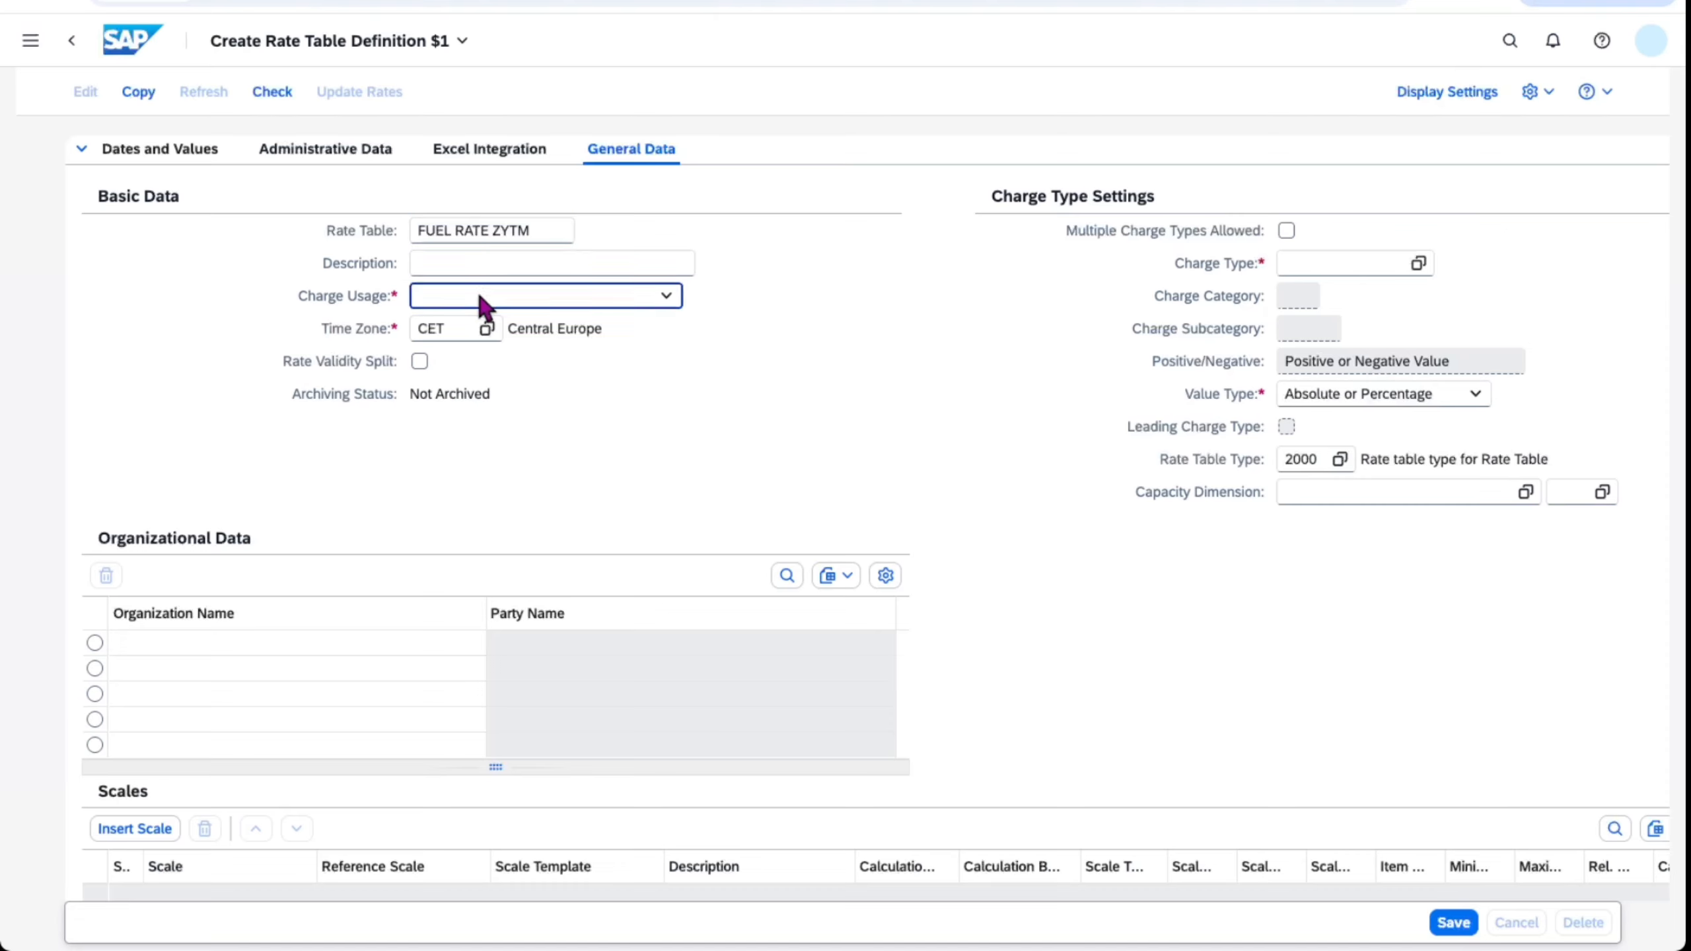
click(488, 390)
click(1420, 263)
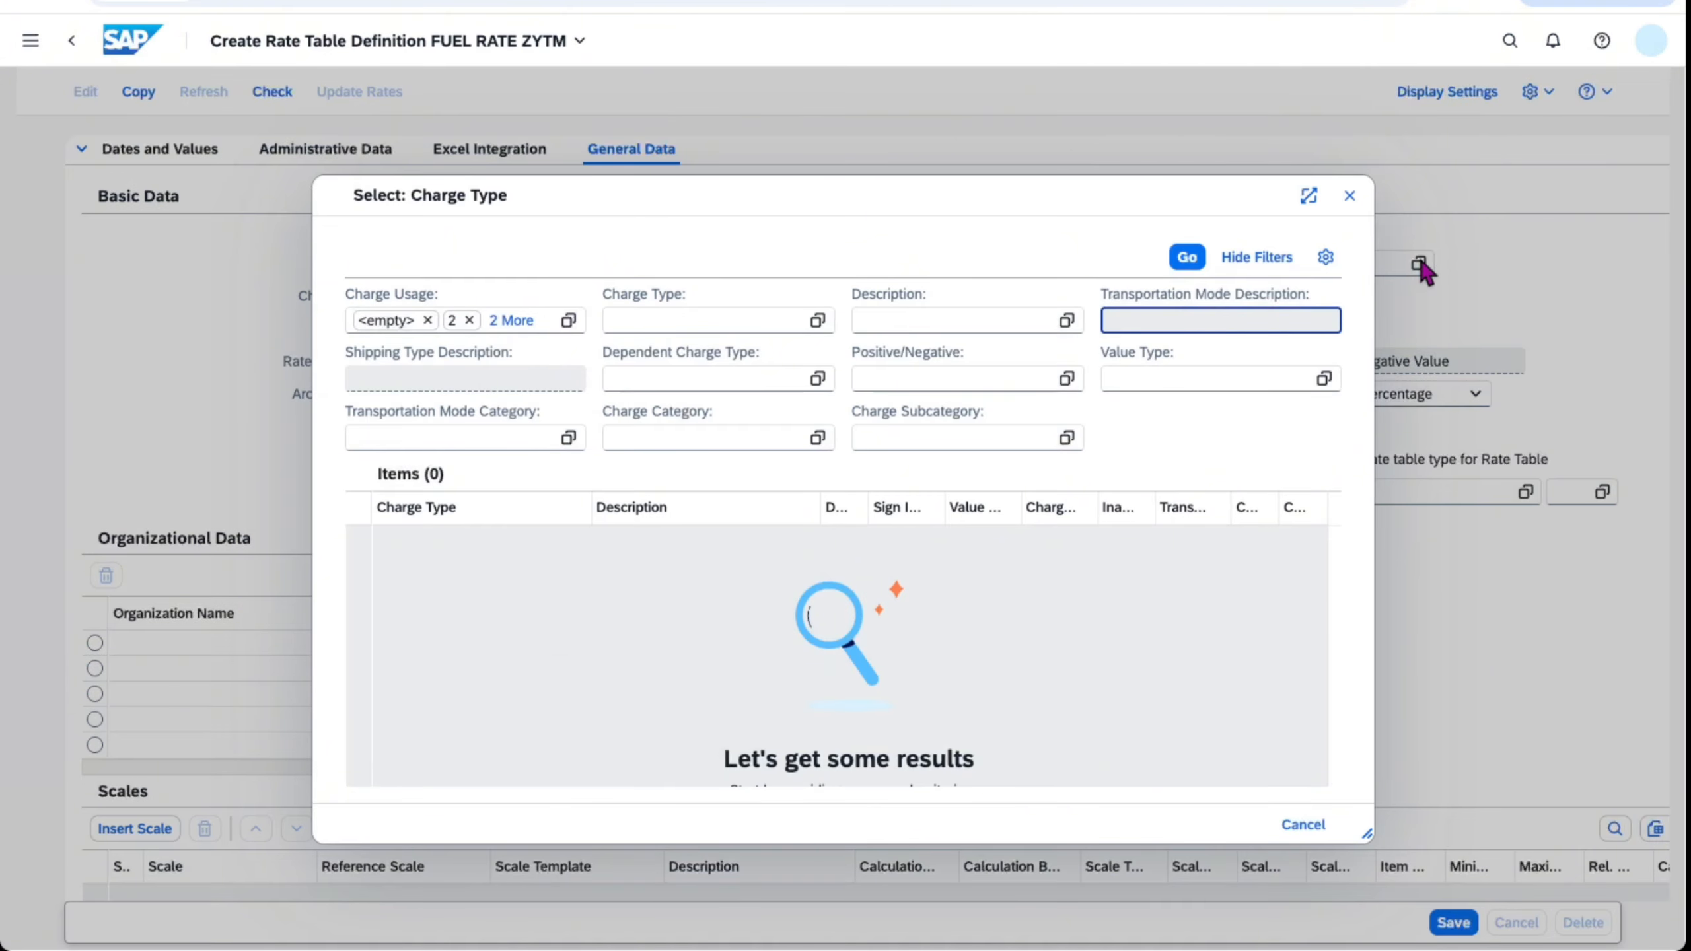
click(1186, 257)
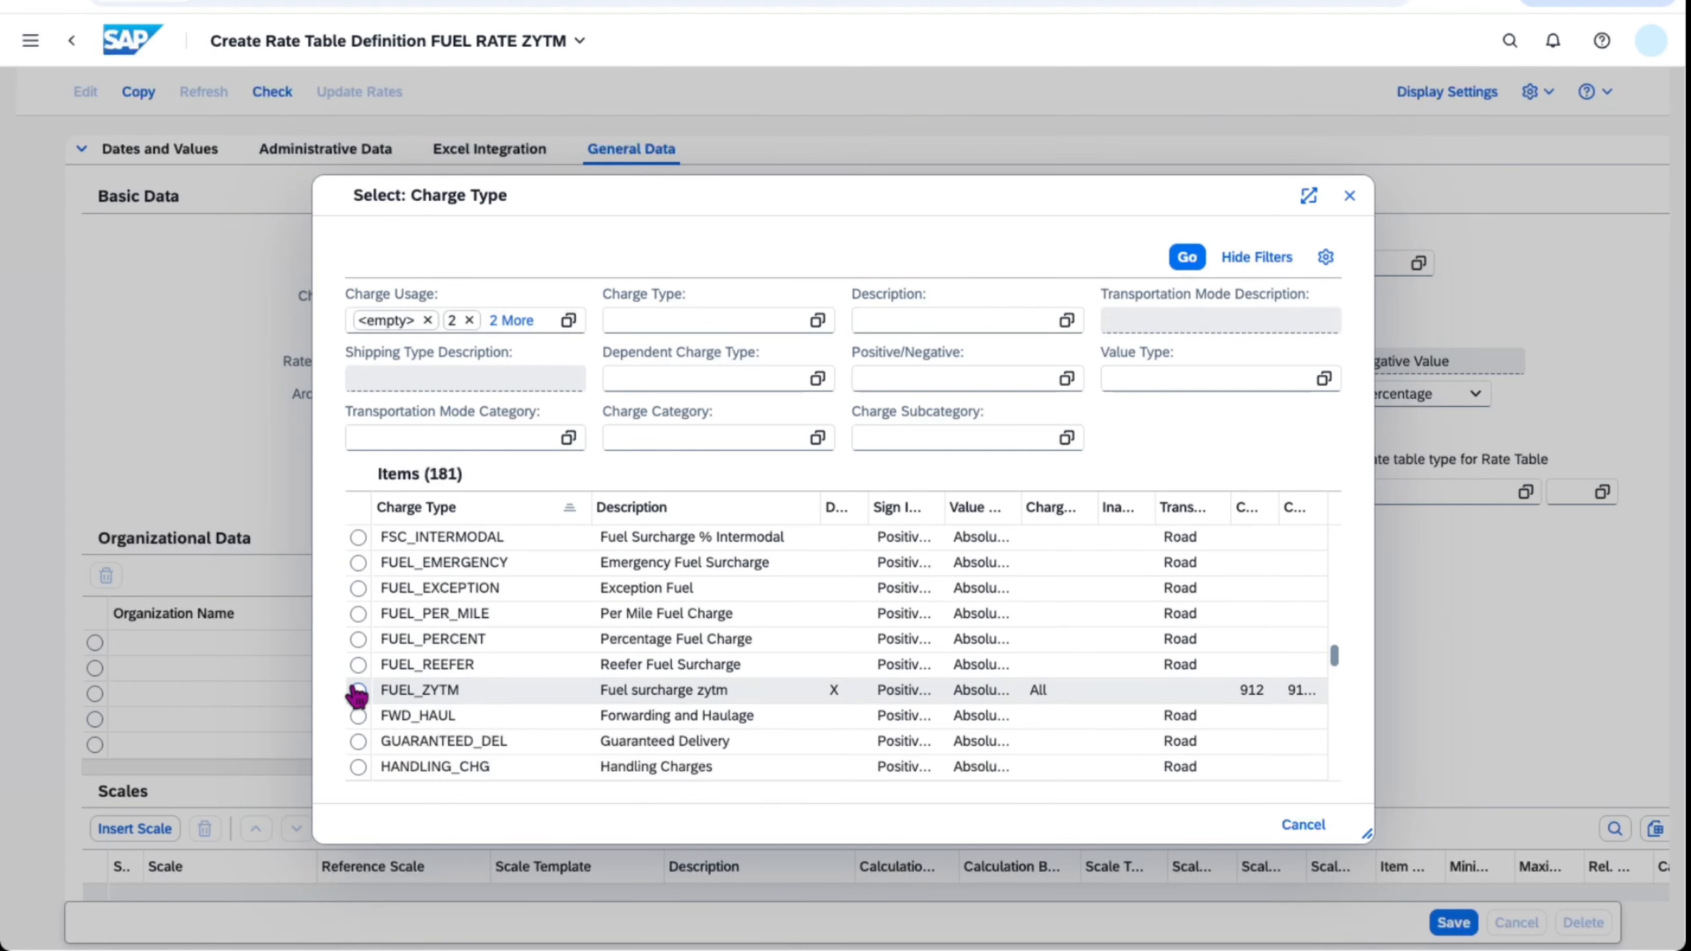
click(358, 690)
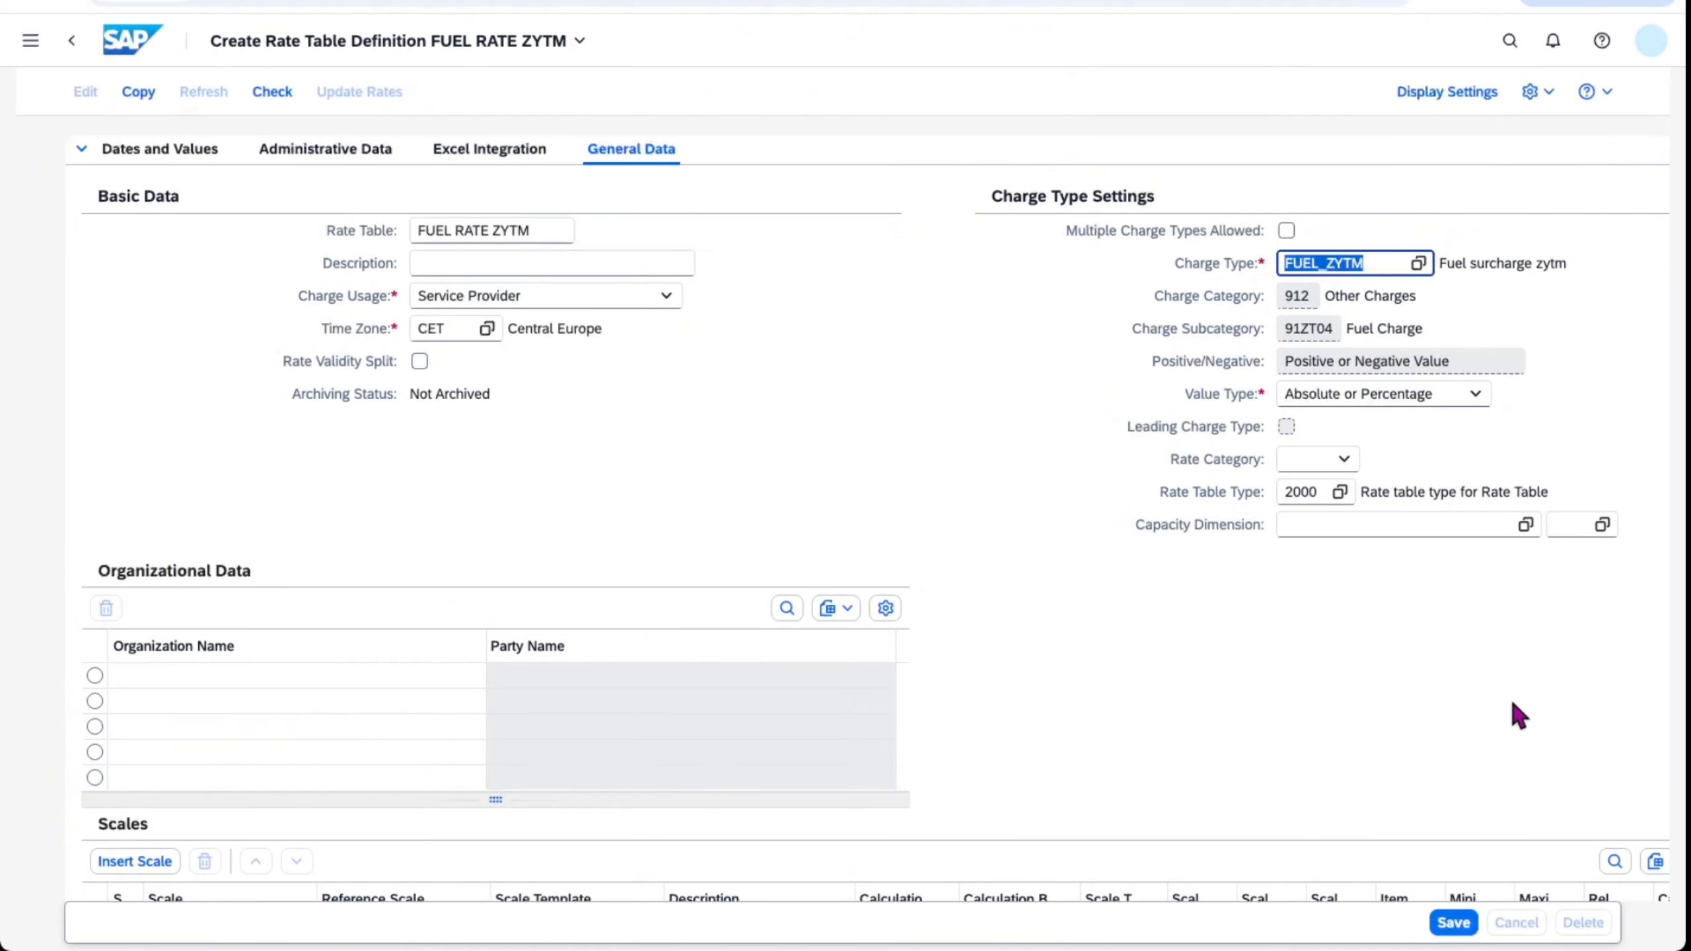
- Assign ZYTM PURCHASE ORGANIZATION to the fuel rate table's organizational data
scroll(1511, 699, down, 3)
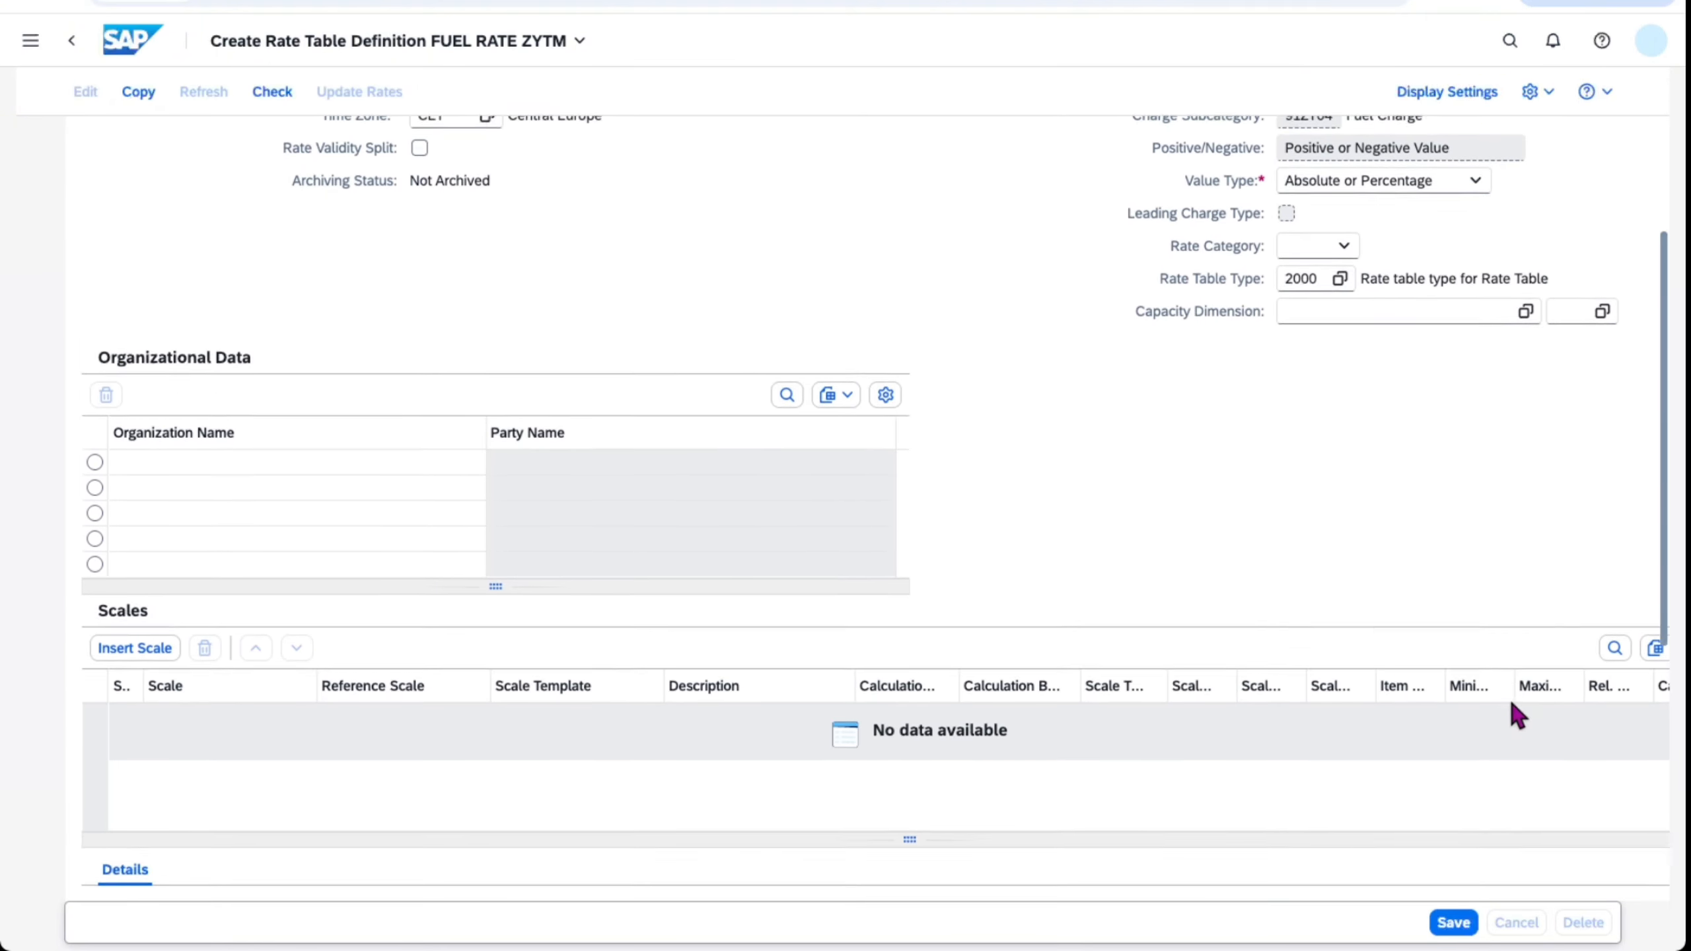
click(497, 456)
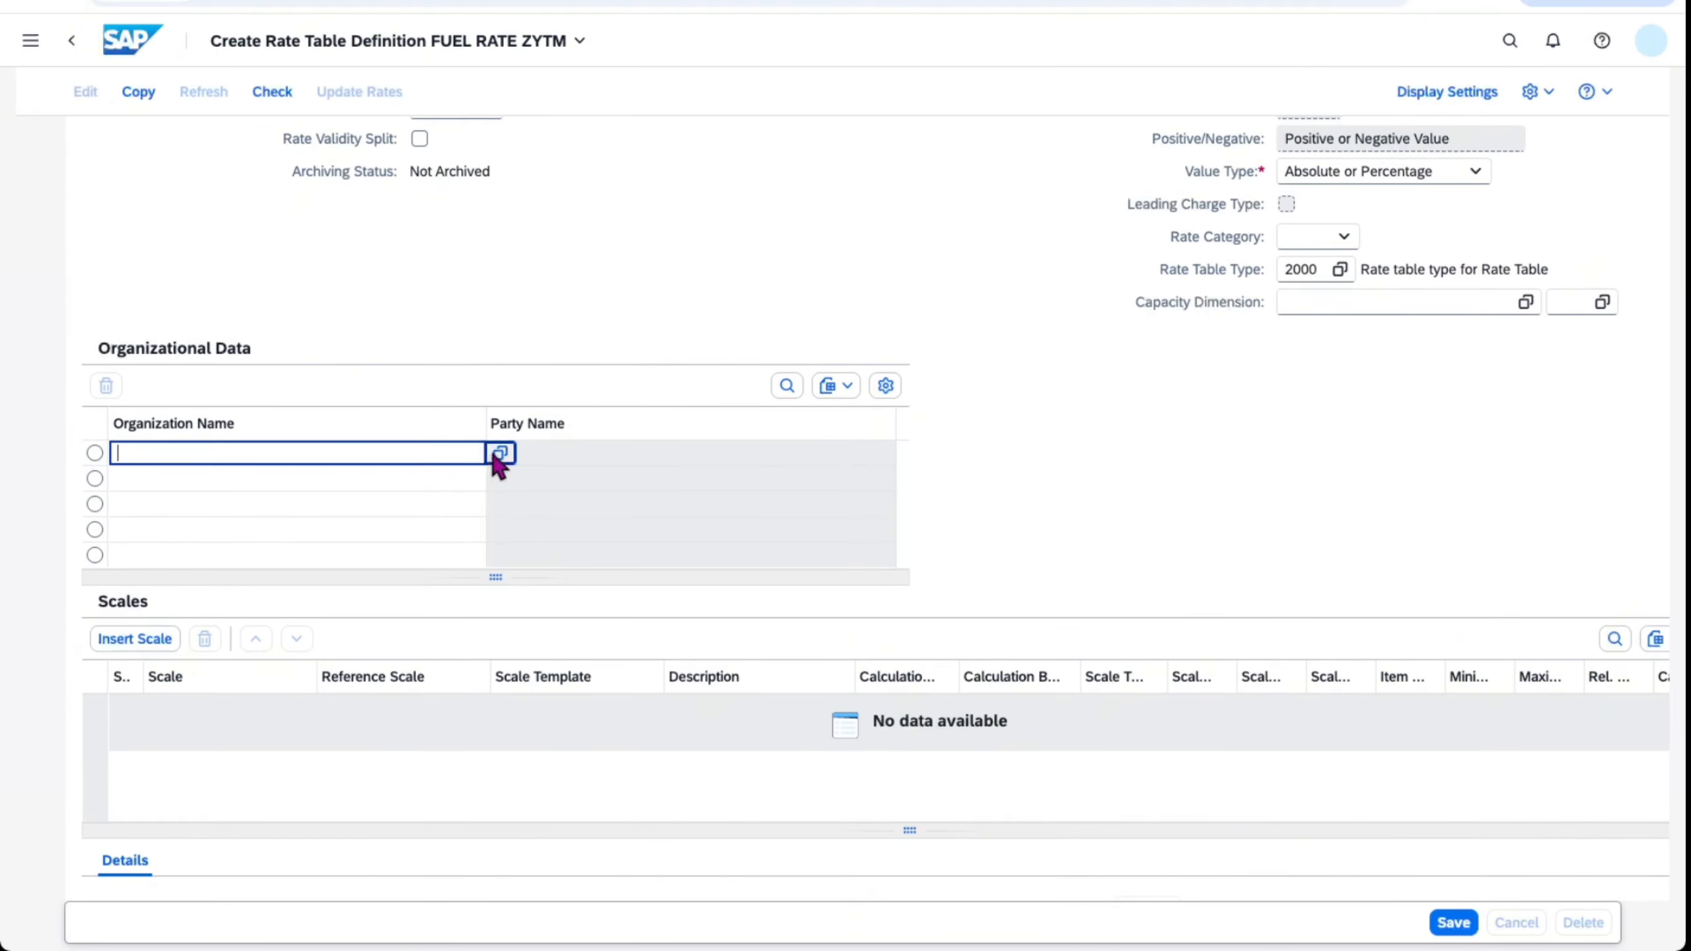
click(354, 501)
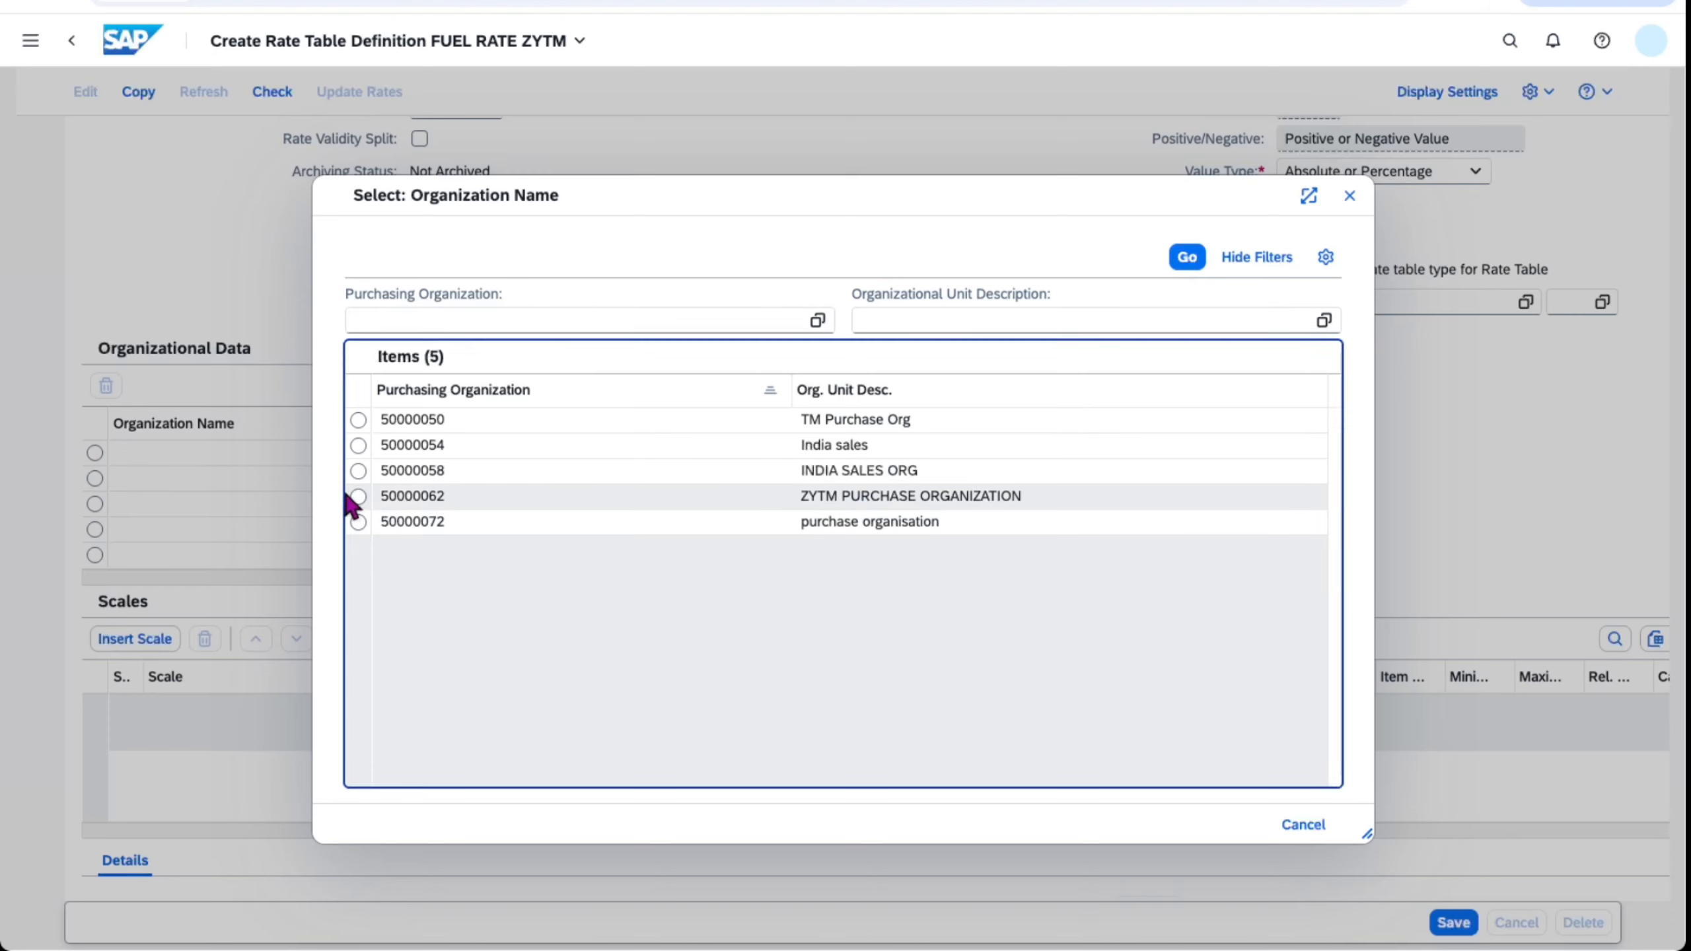
- Insert a scale in the fuel rate table with ZYTM_COUNTRY_01 as reference scale, removing the local-scale exclusion from the search
scroll(1051, 492, down, 3)
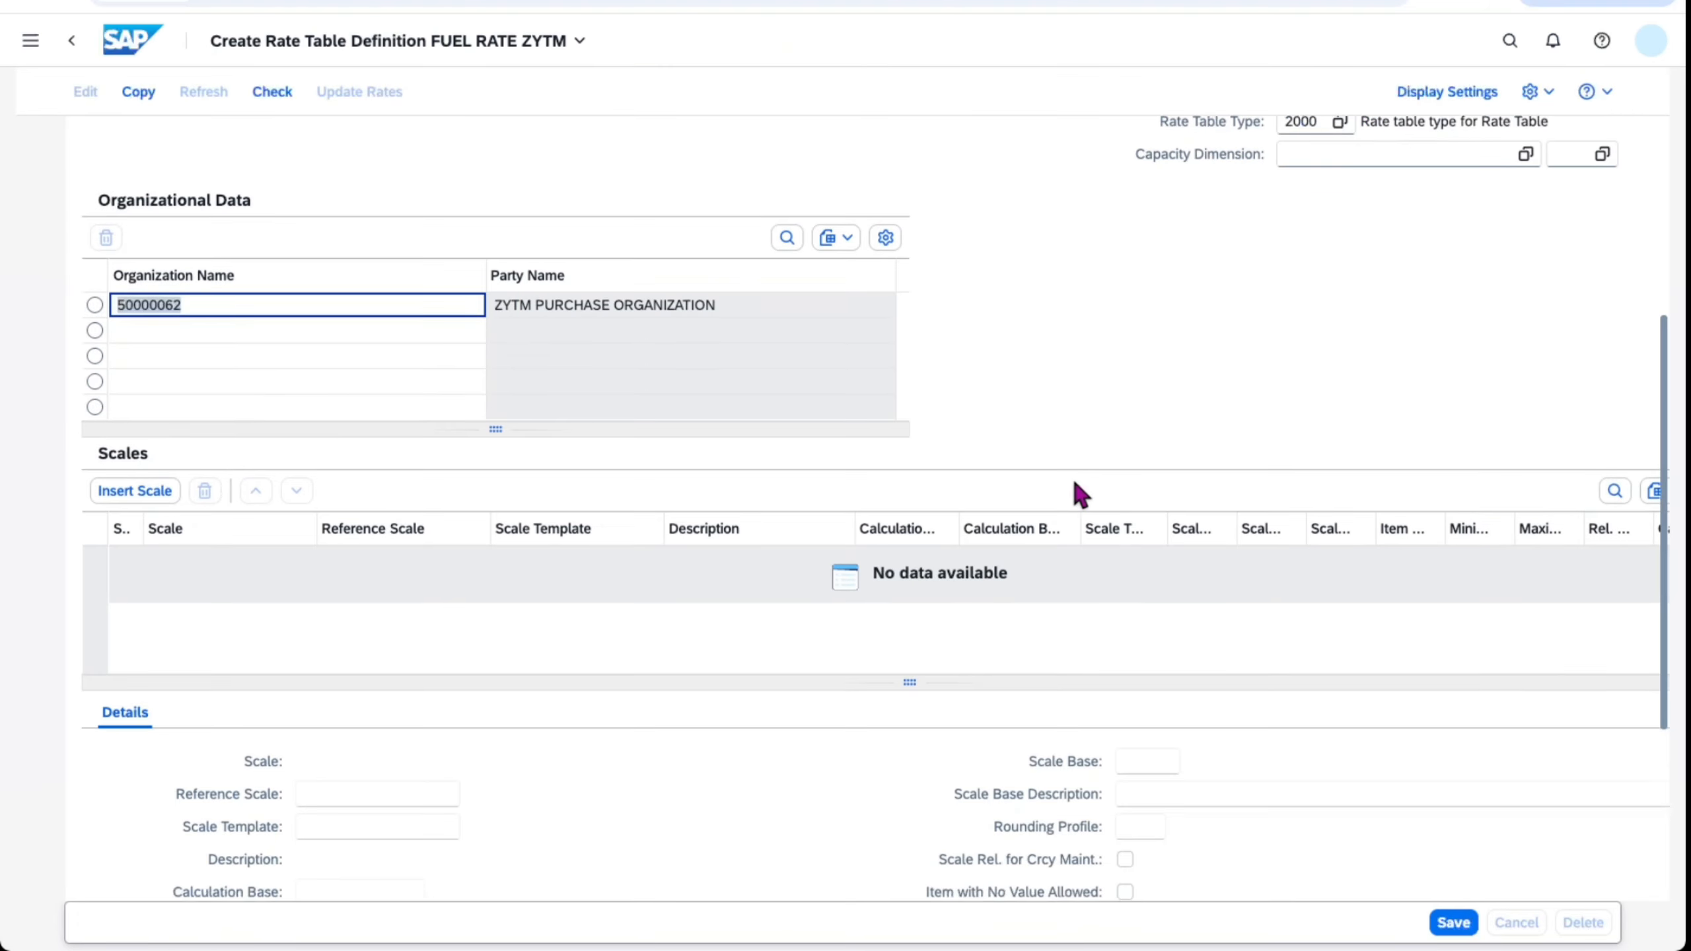
click(144, 387)
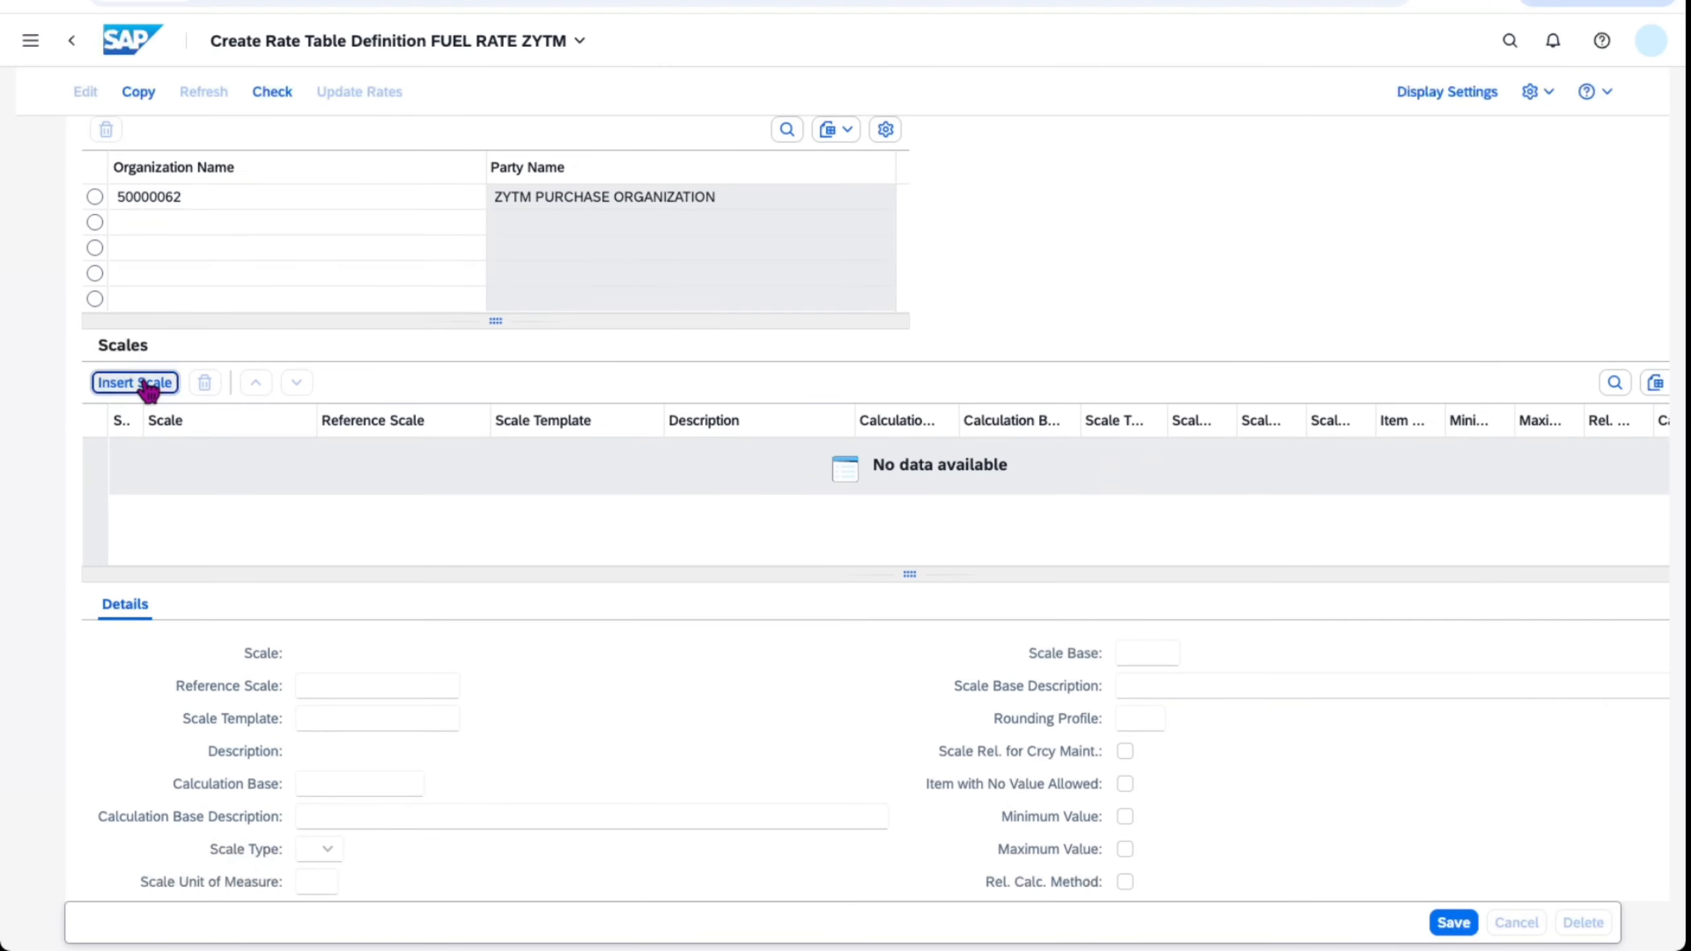
click(445, 453)
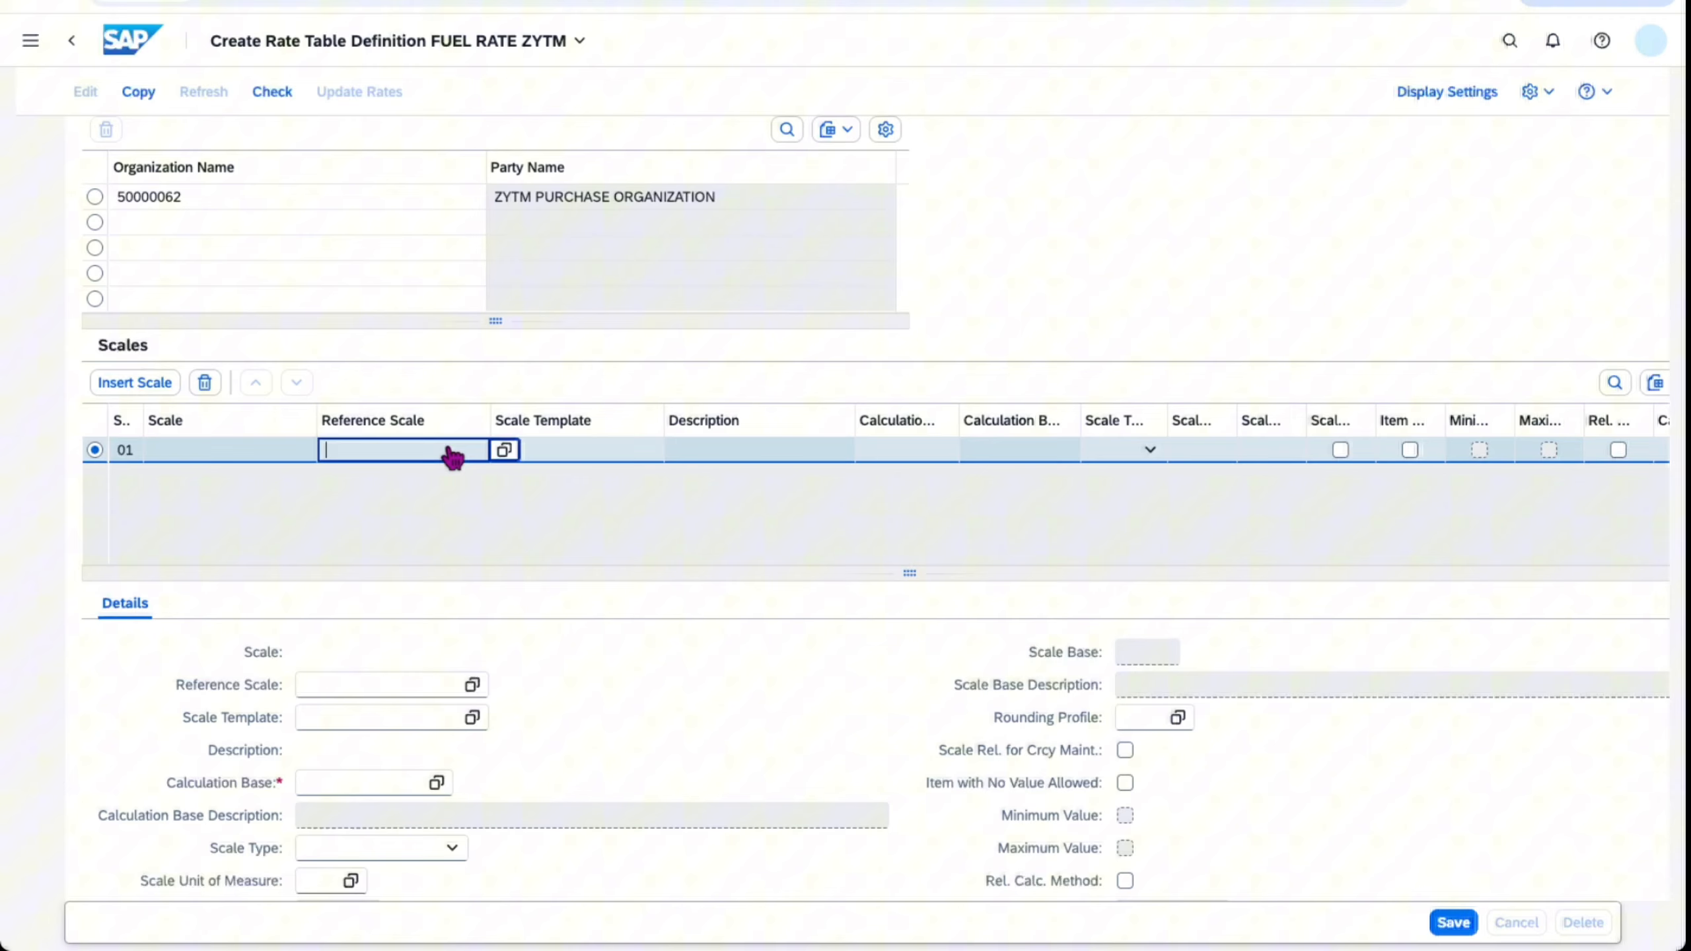
click(504, 451)
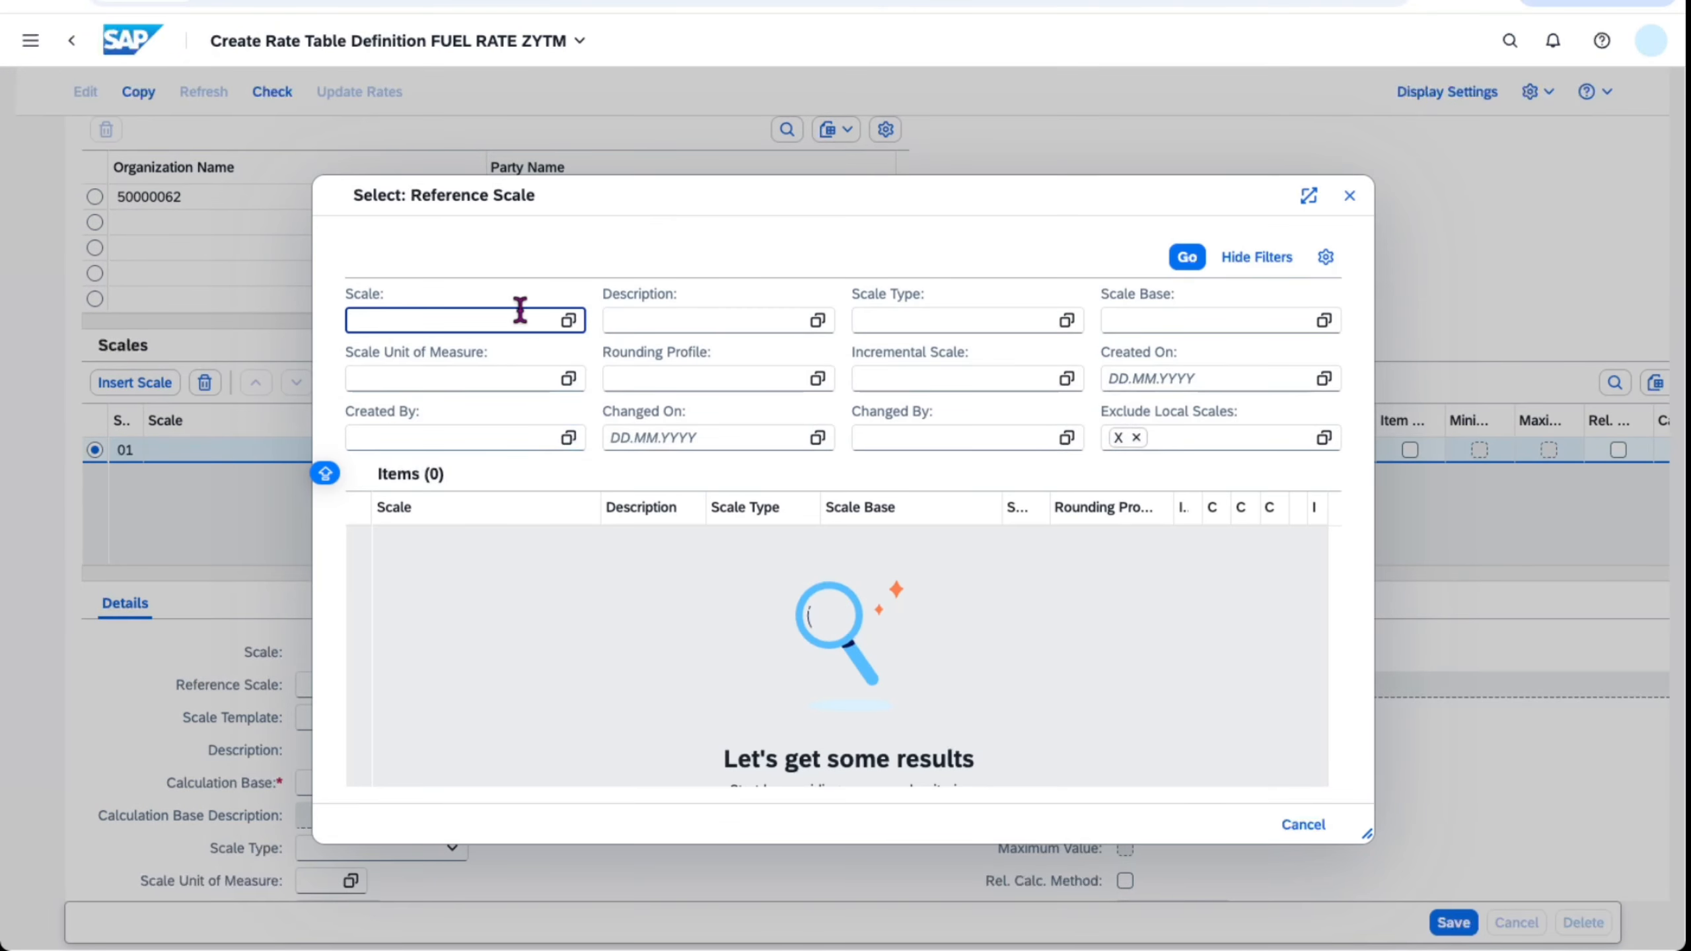
click(1187, 260)
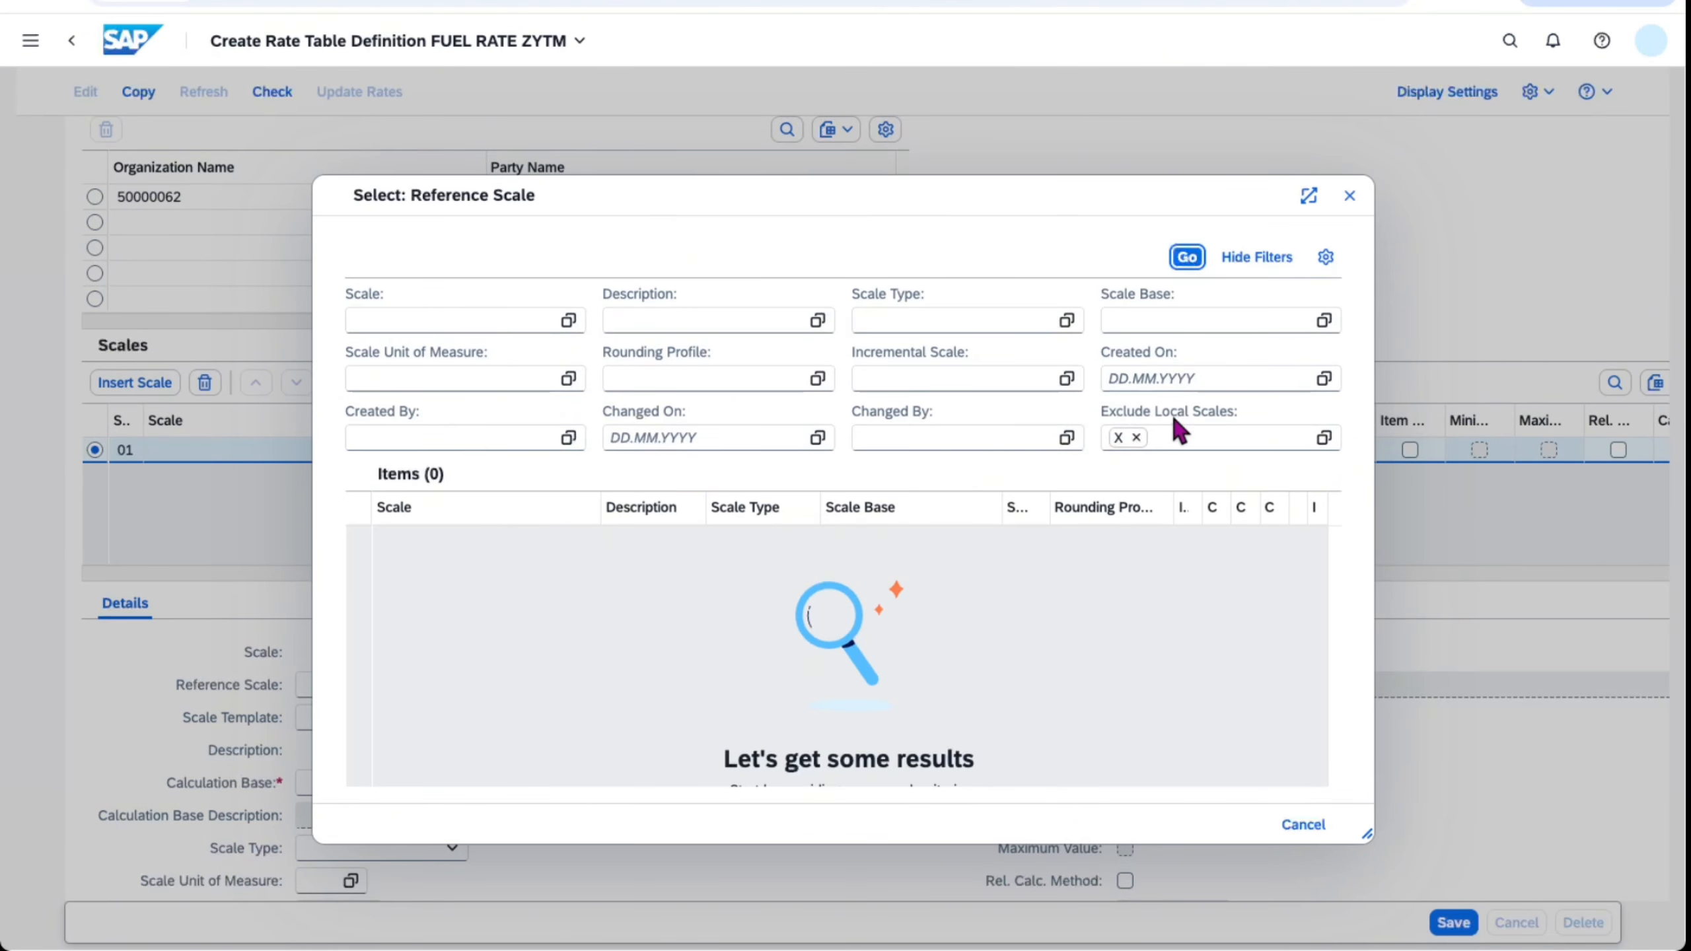
click(1136, 438)
click(1187, 256)
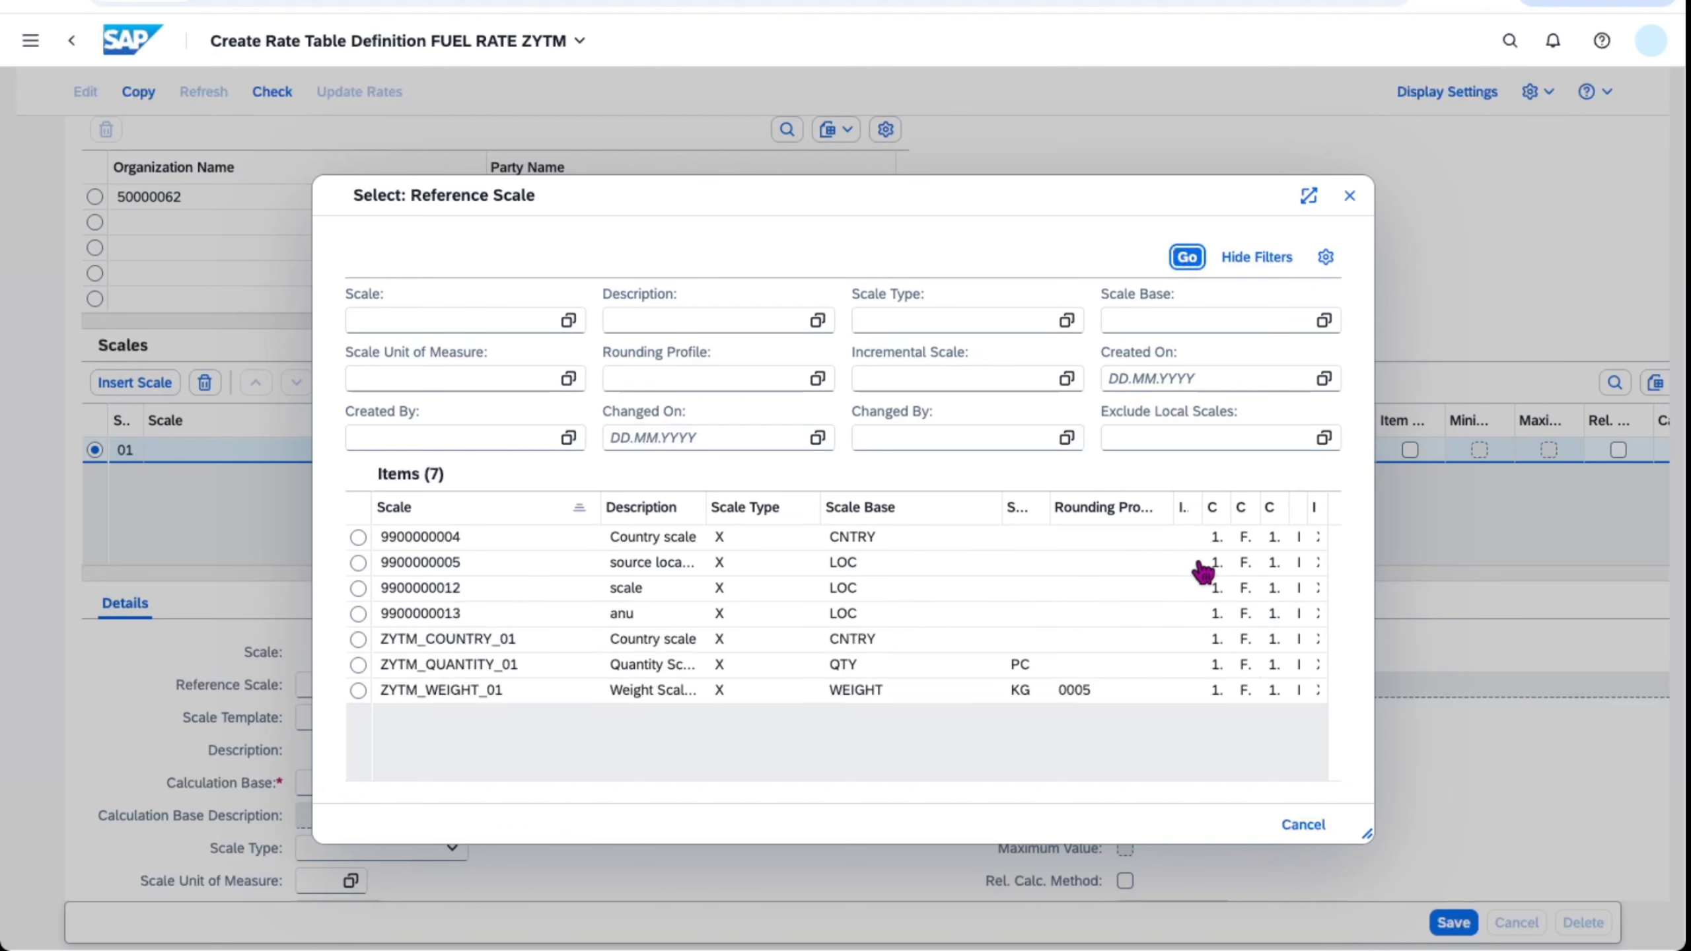
scroll(562, 646, down, 5)
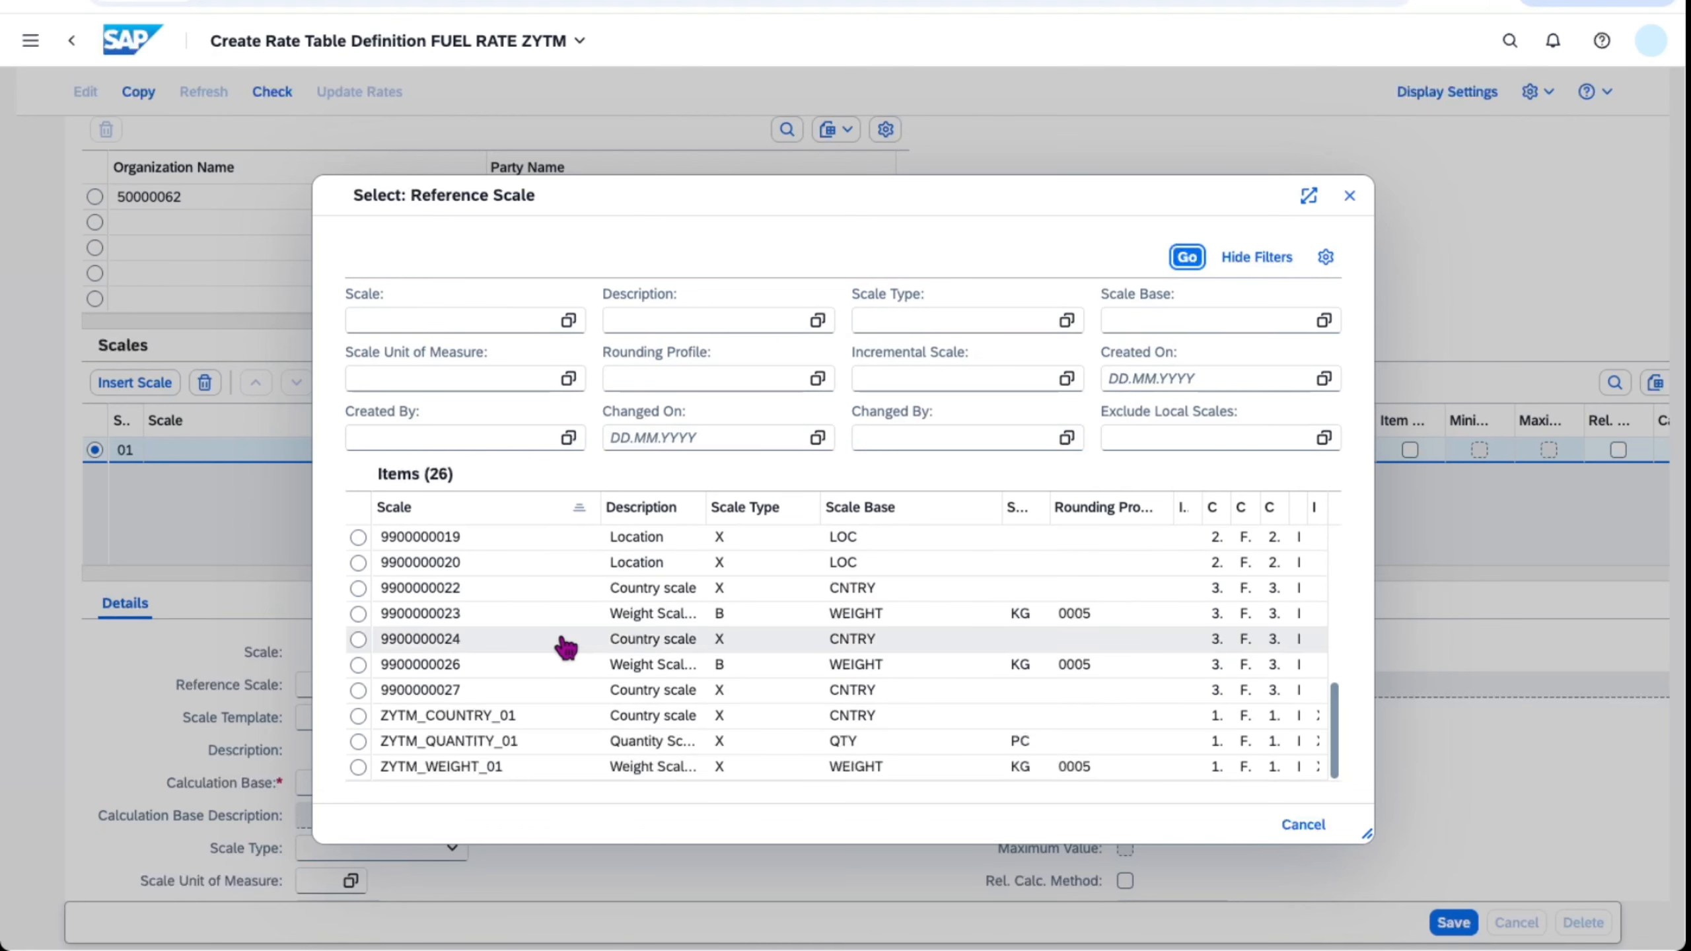
click(358, 716)
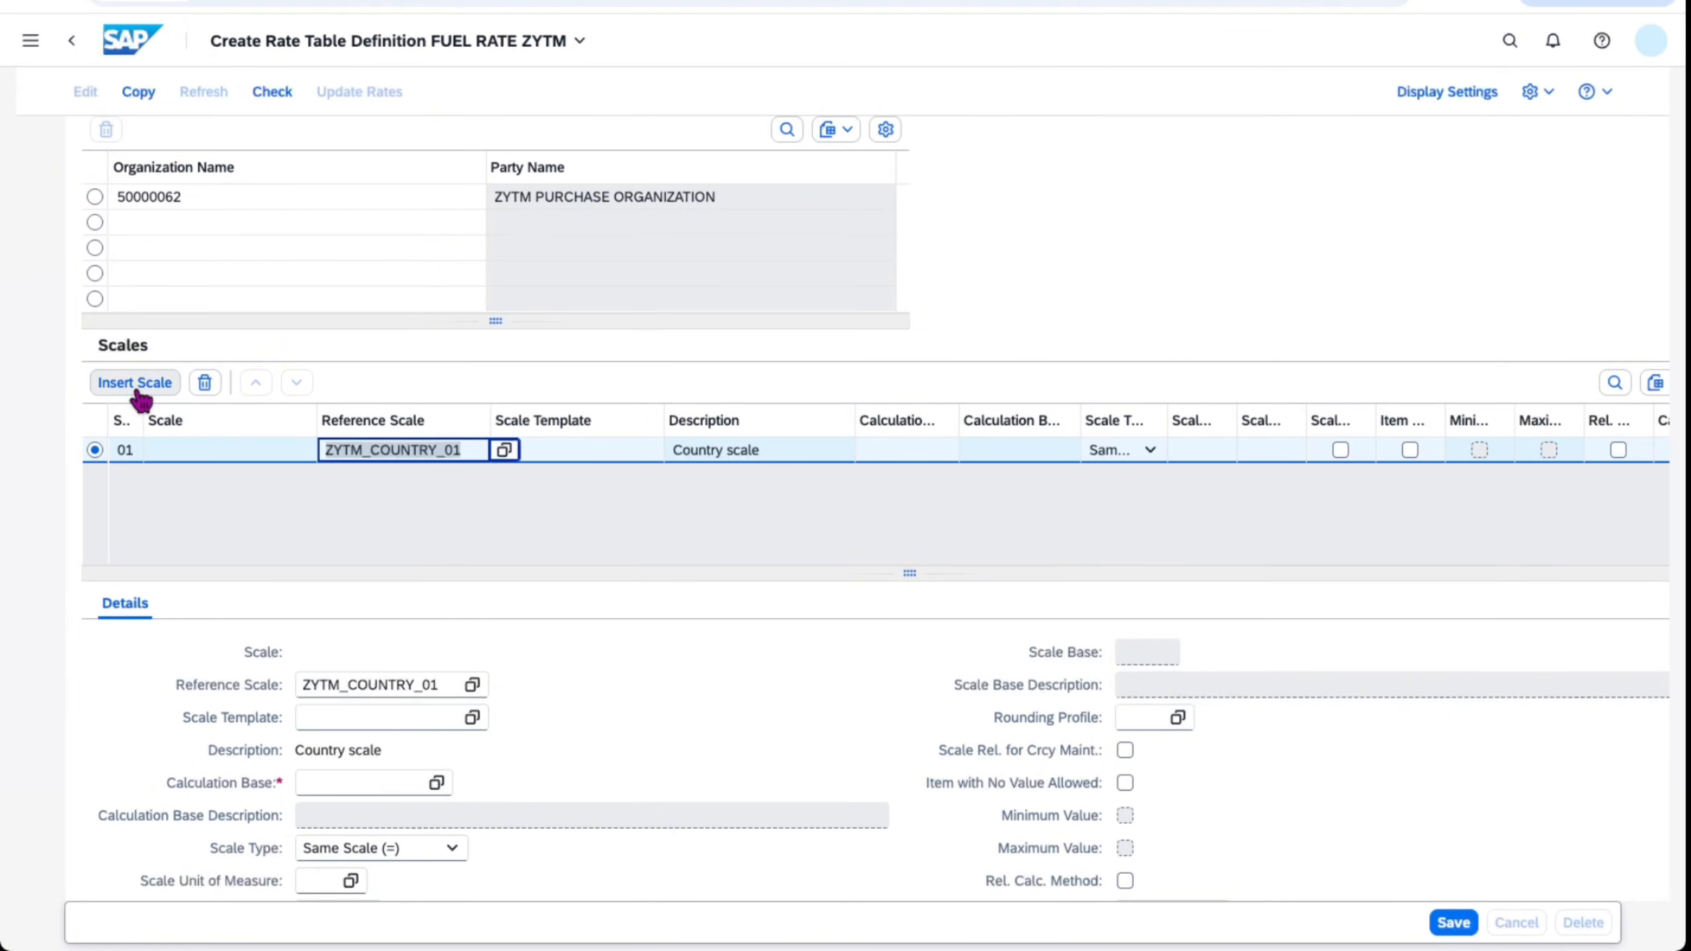
- Set the country scale's calculation base to DESTLOC_CNTRY, searching for entries with DES
click(436, 783)
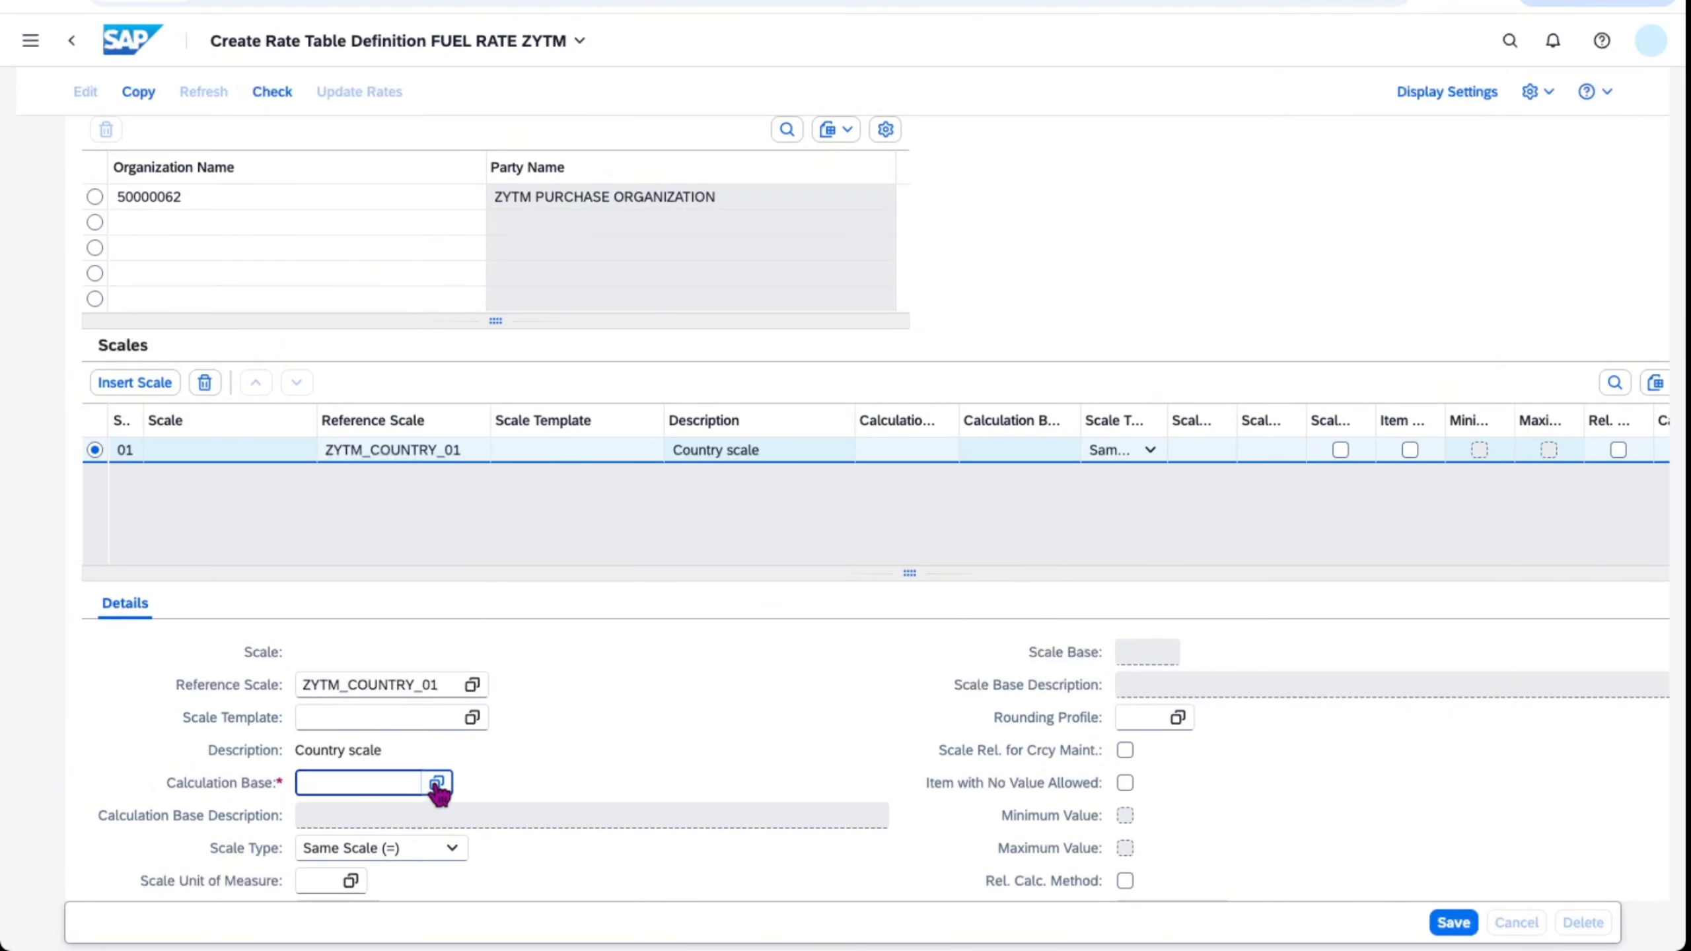
text(DES)
click(1187, 257)
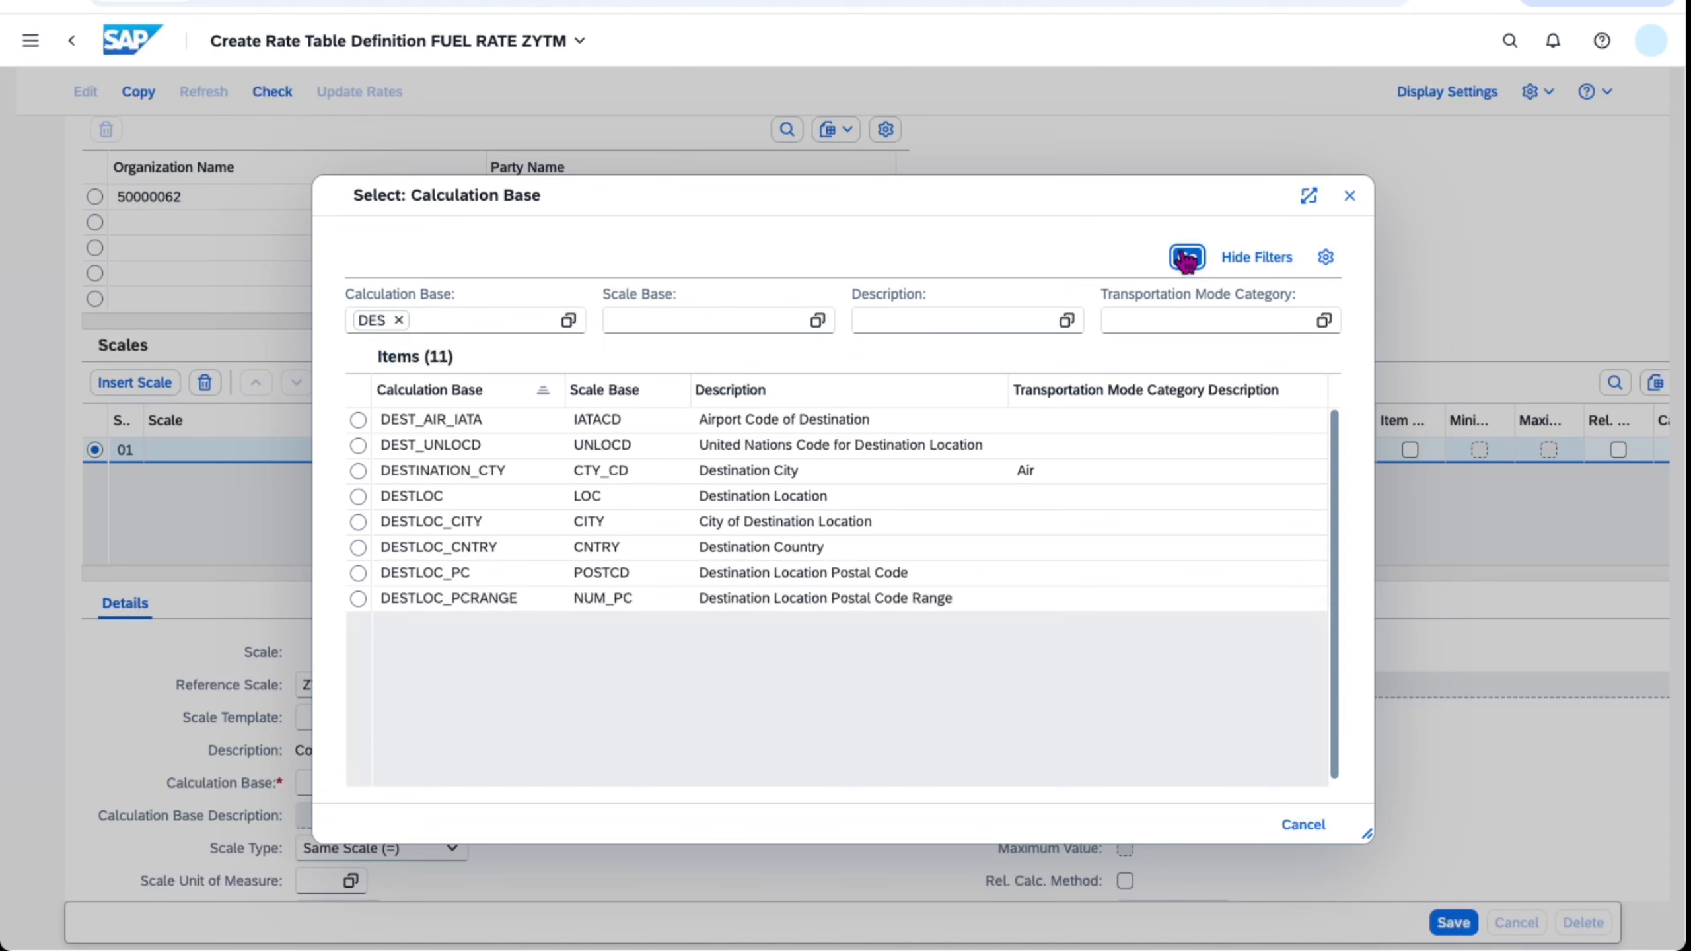
click(358, 547)
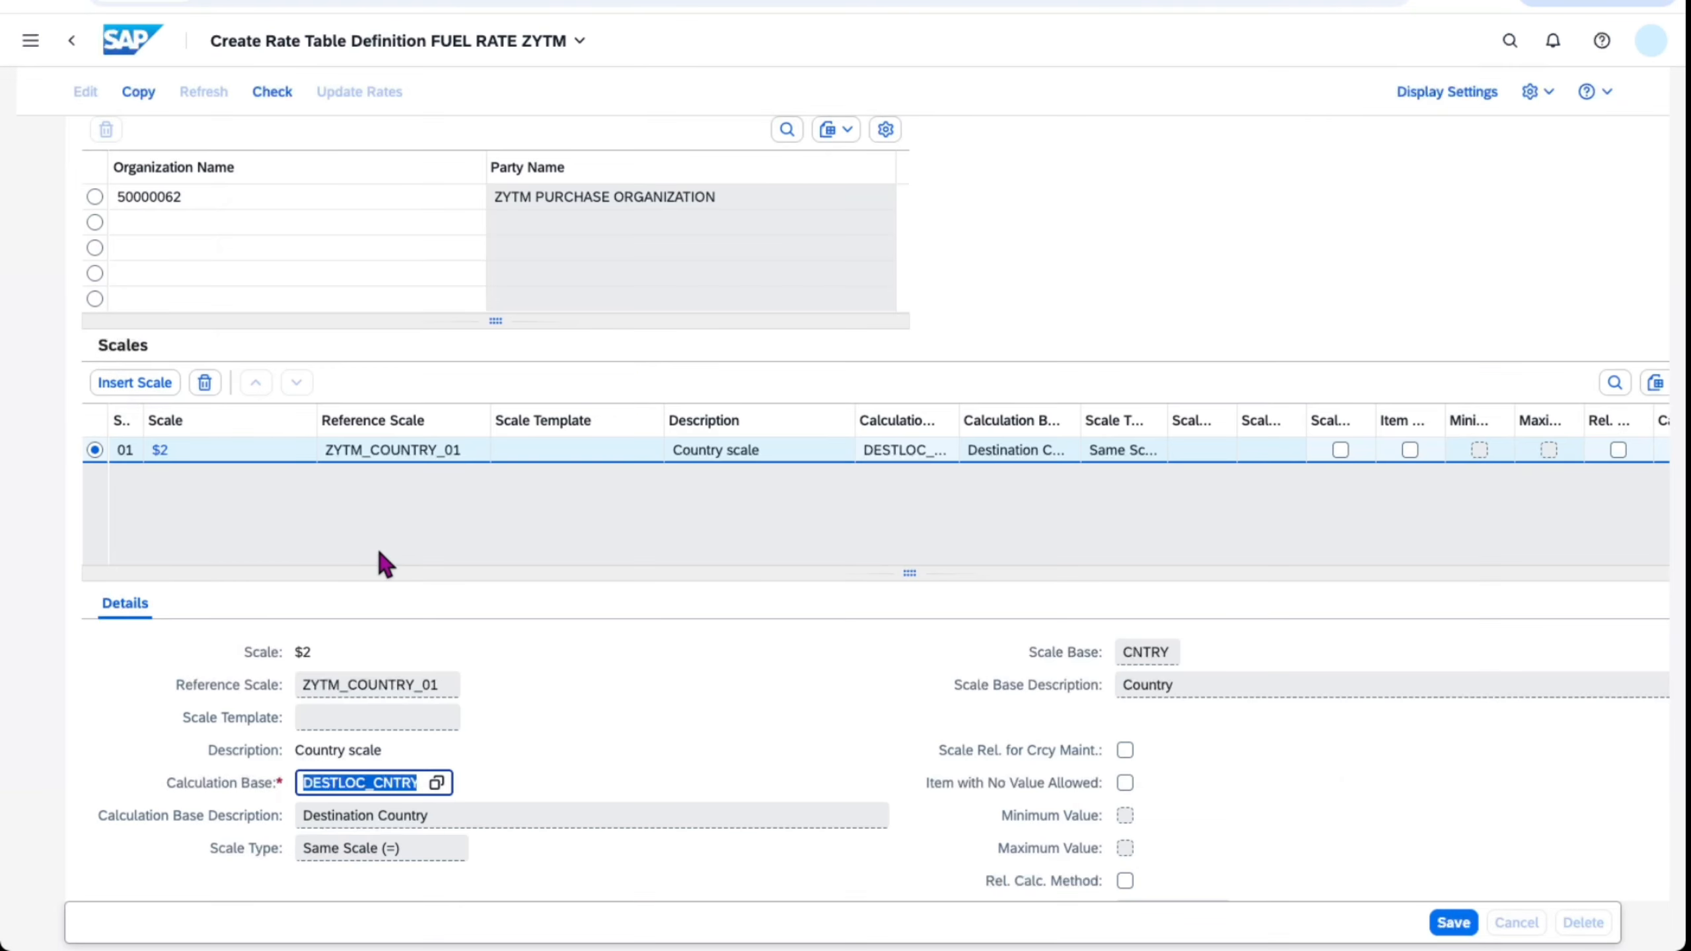
- Insert a second scale in the fuel rate table with ZYTM_COUNTRY_01 as its reference scale
click(125, 386)
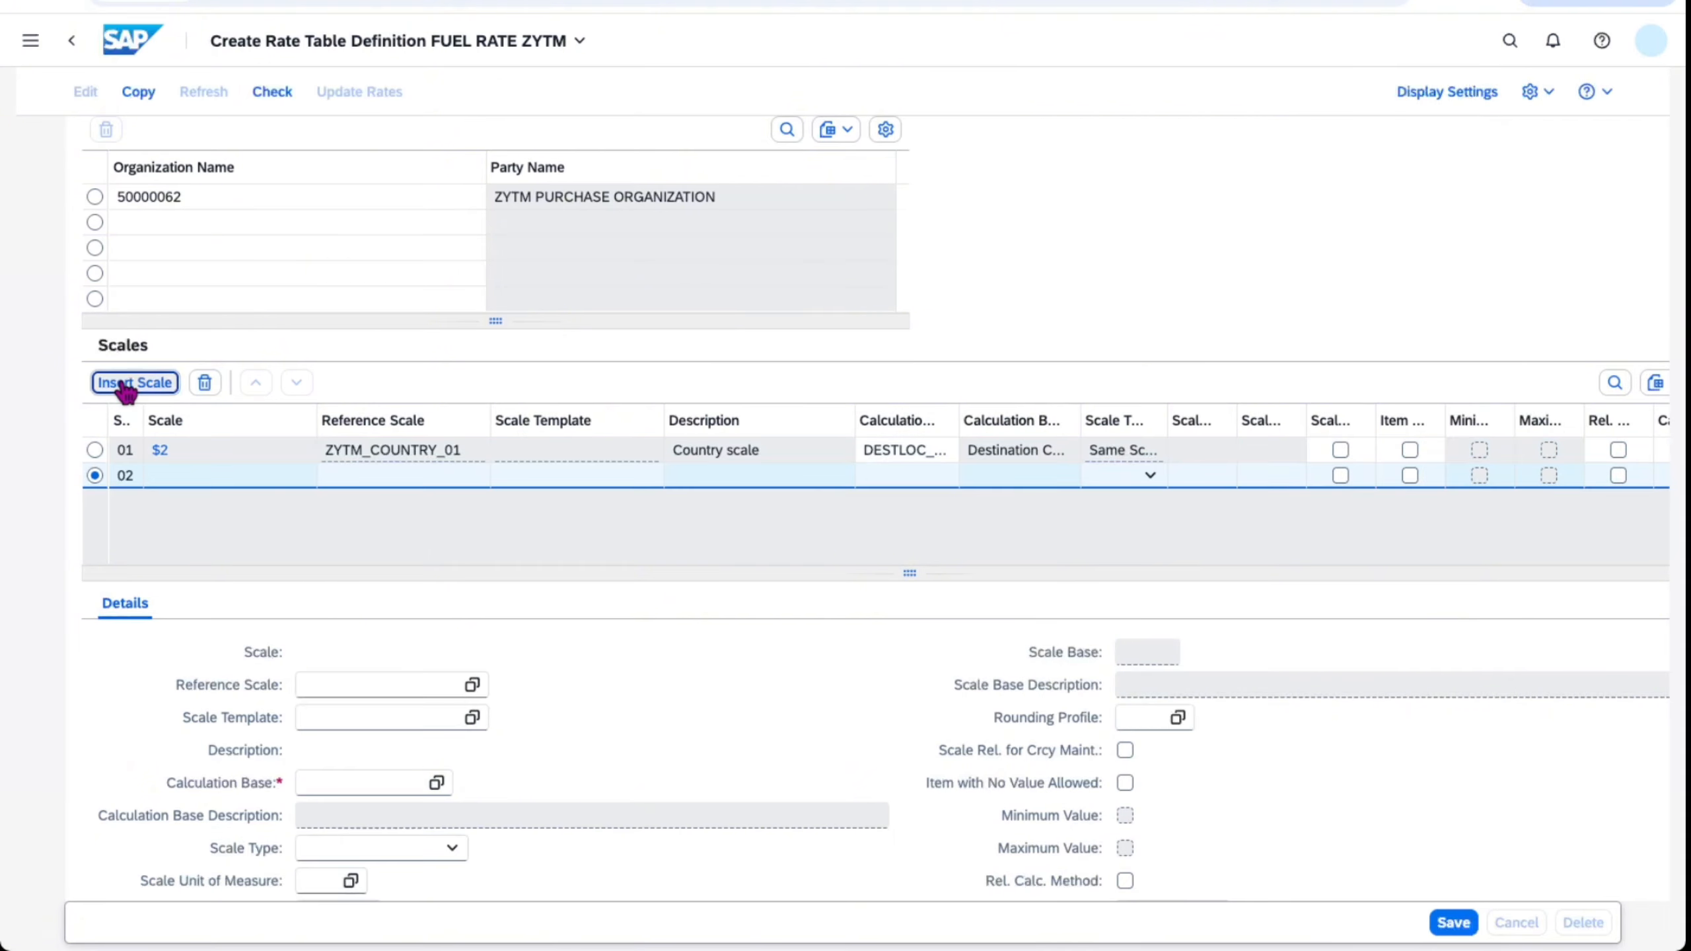
click(485, 477)
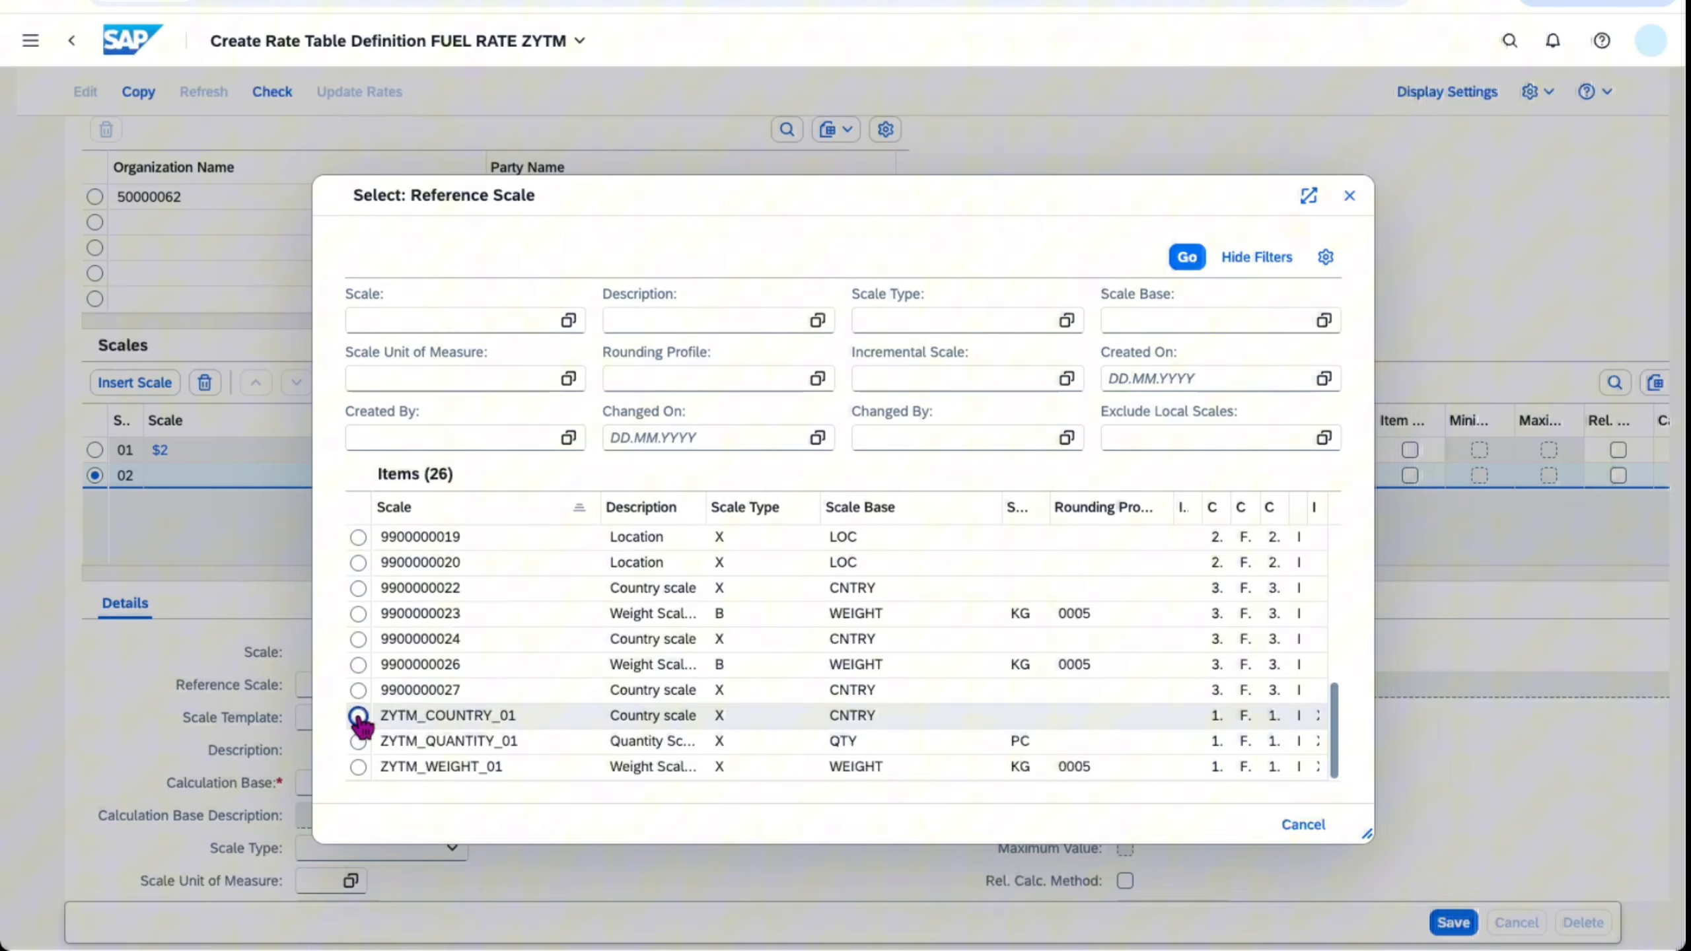
click(360, 717)
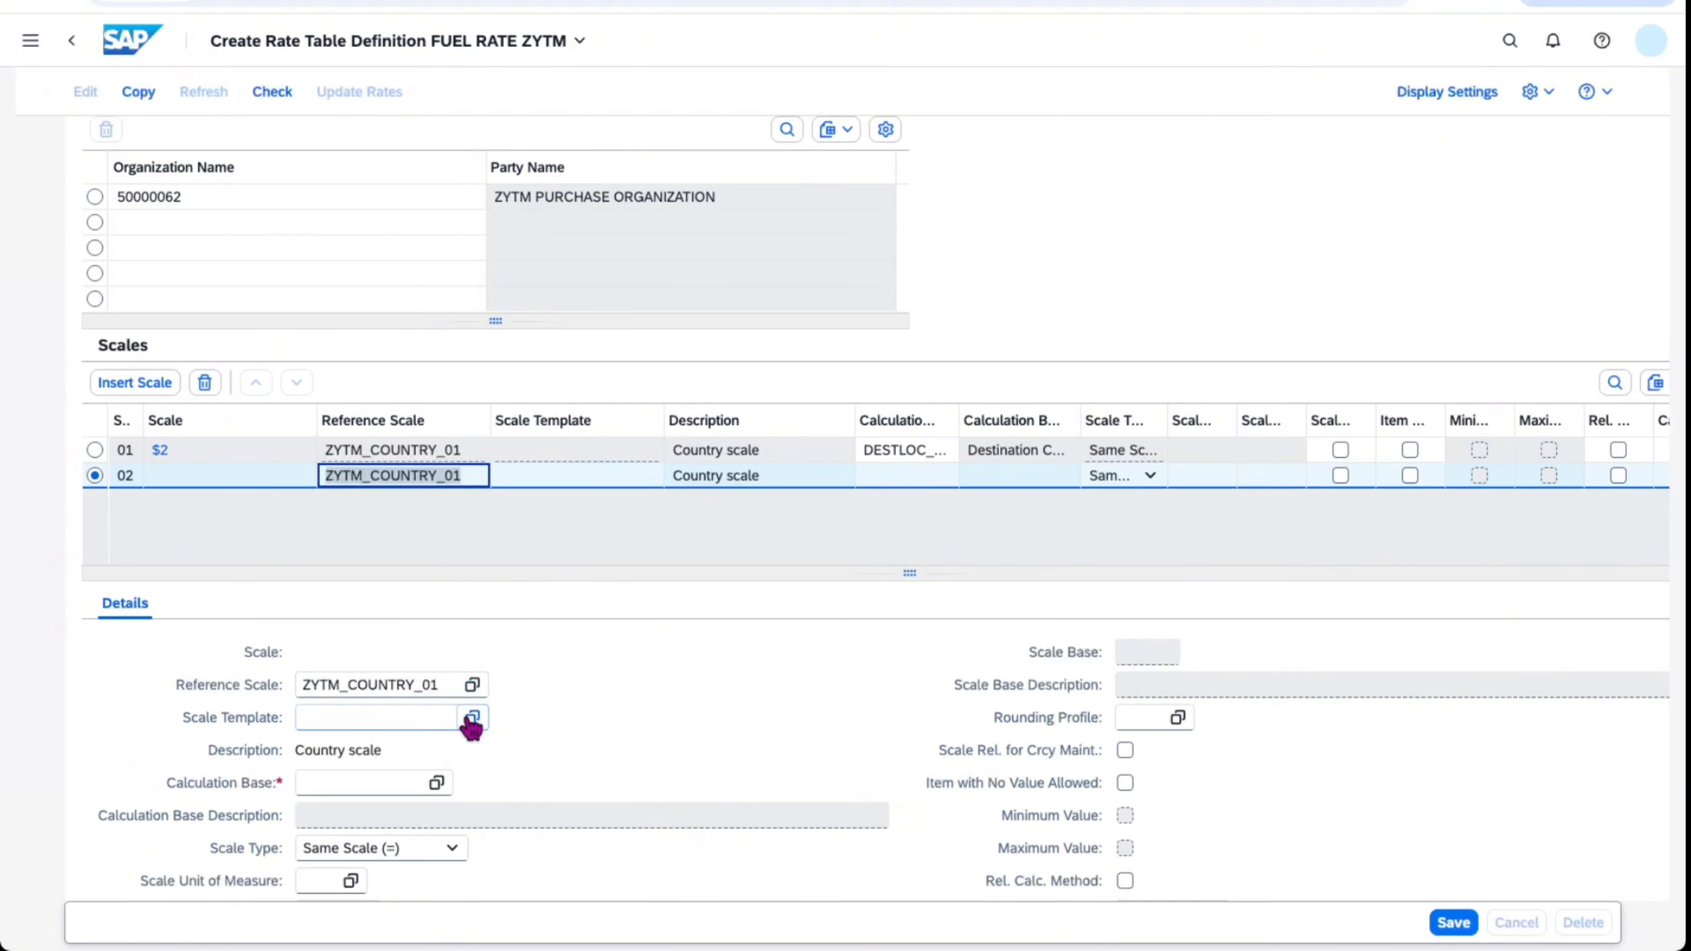
- Set the second country scale's calculation base to SOURCELOC_CNTRY, searching for entries with SOURCE
click(436, 782)
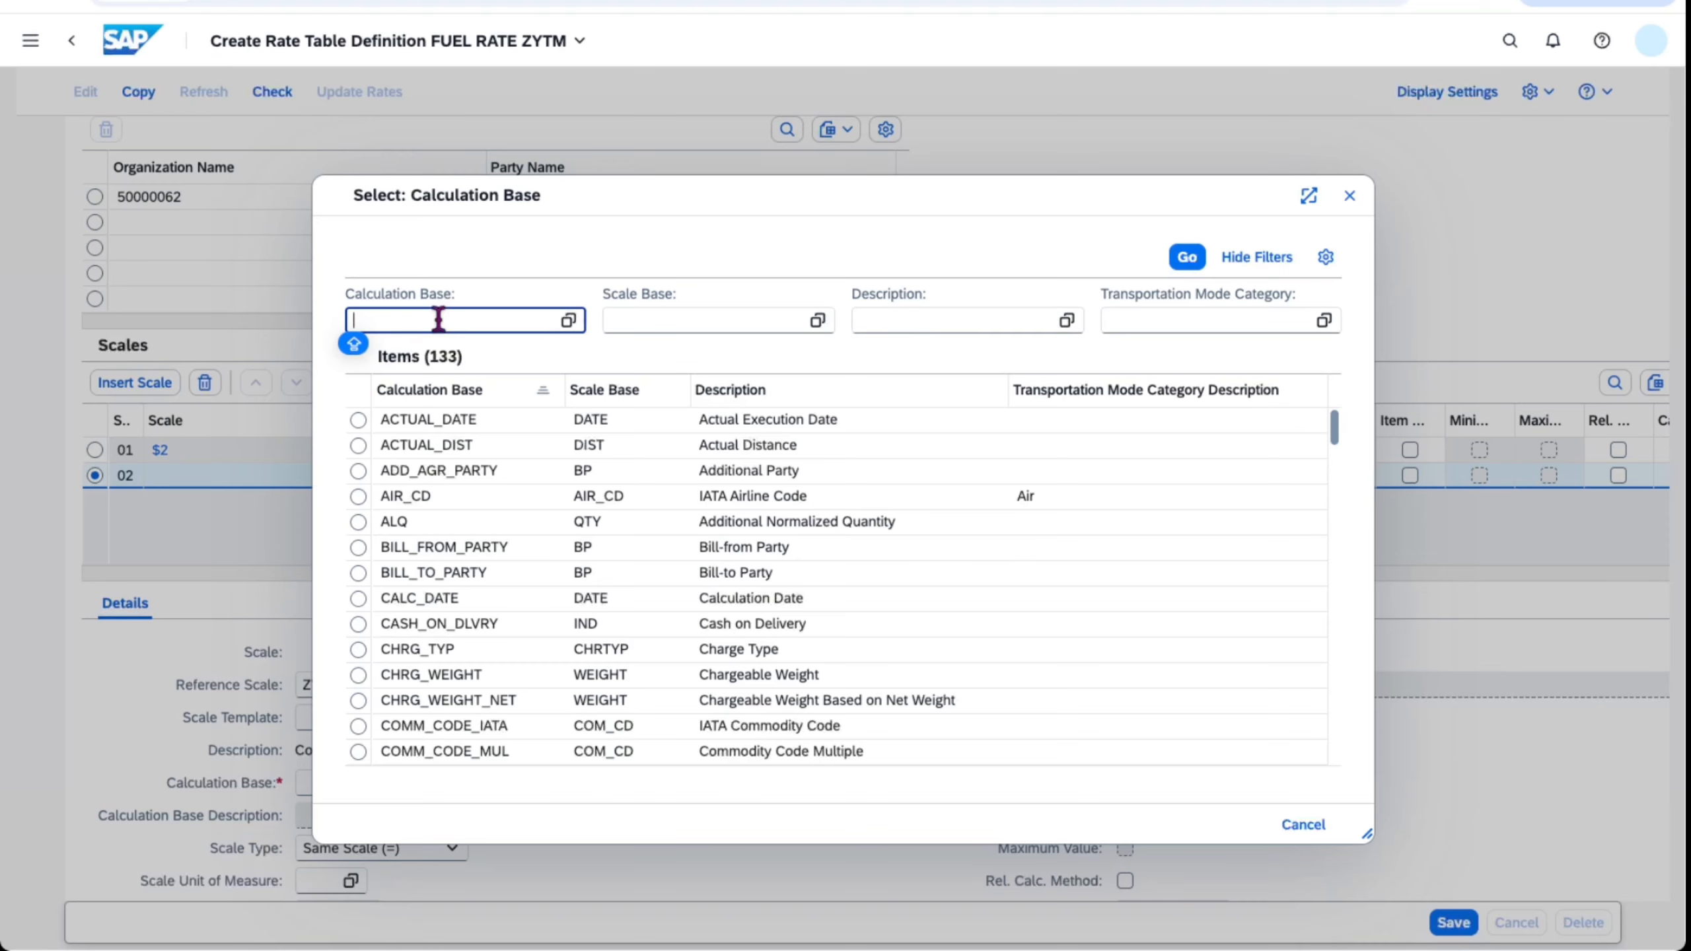
text(SOURCE)
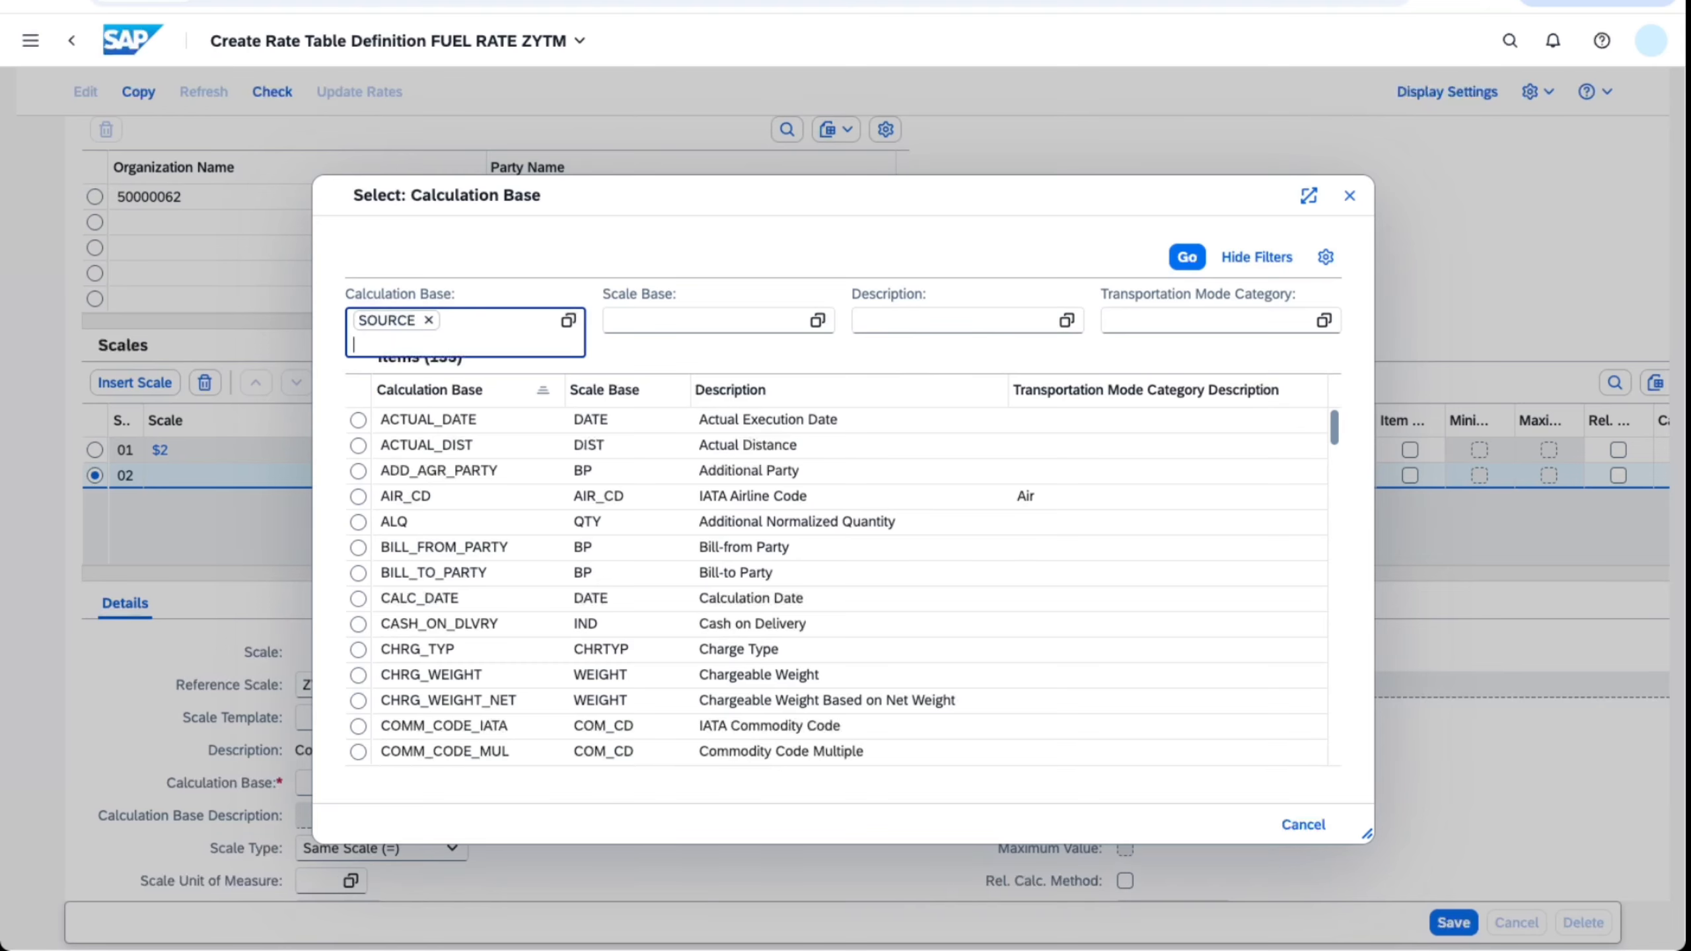
click(1185, 262)
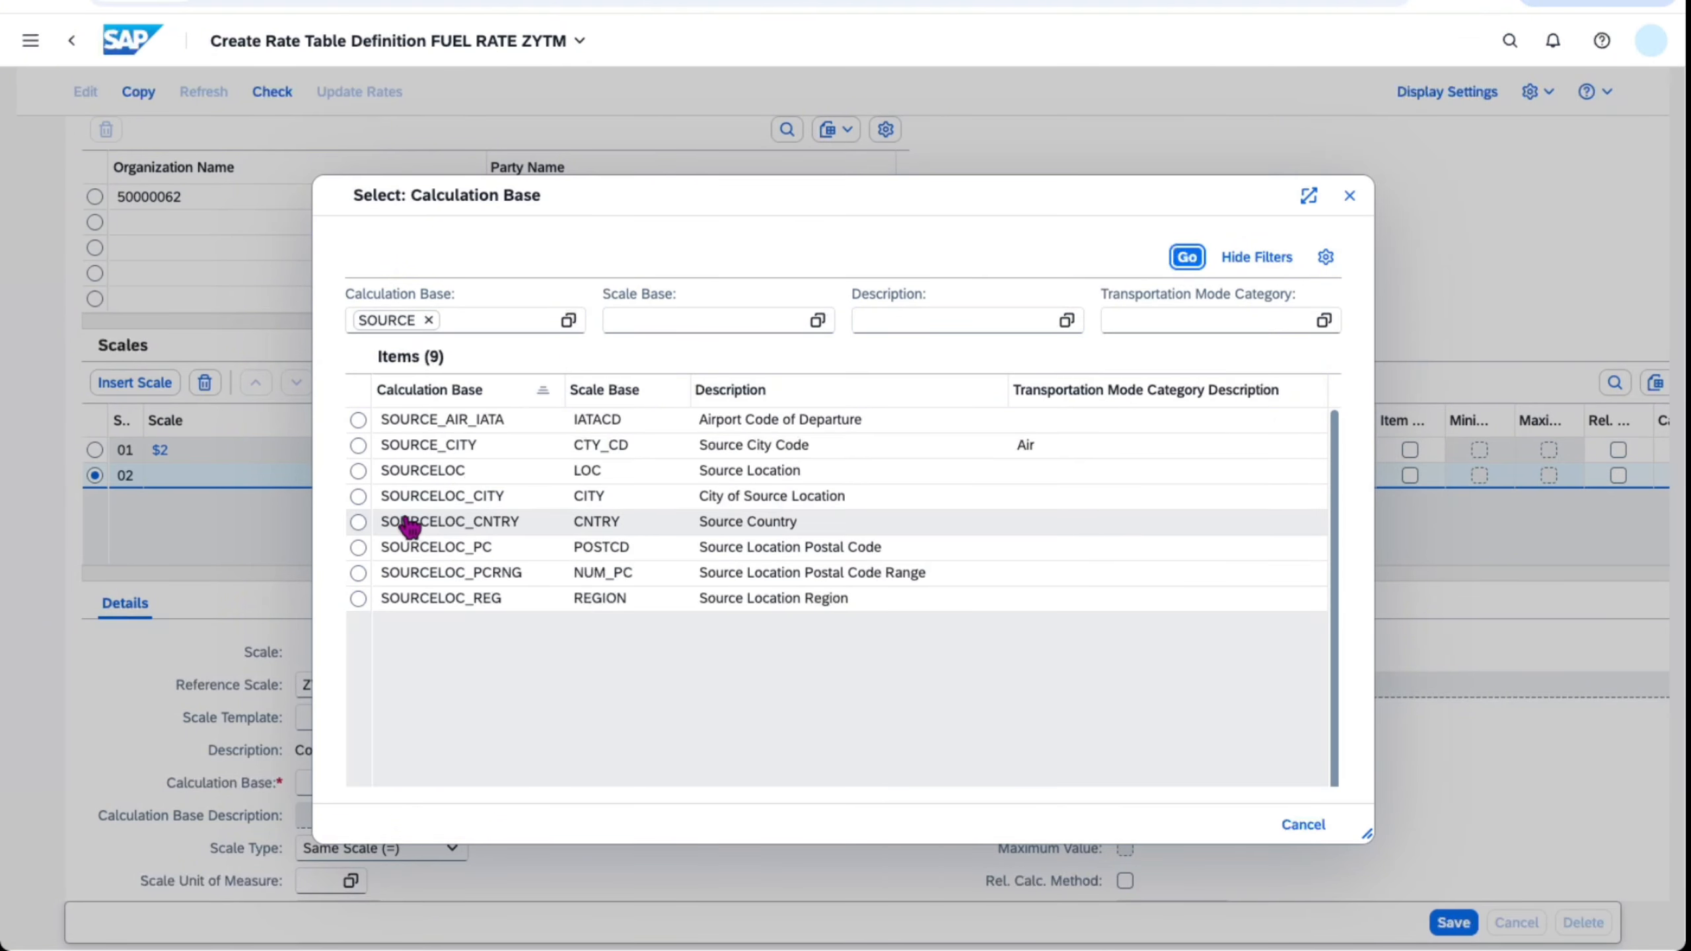
click(358, 524)
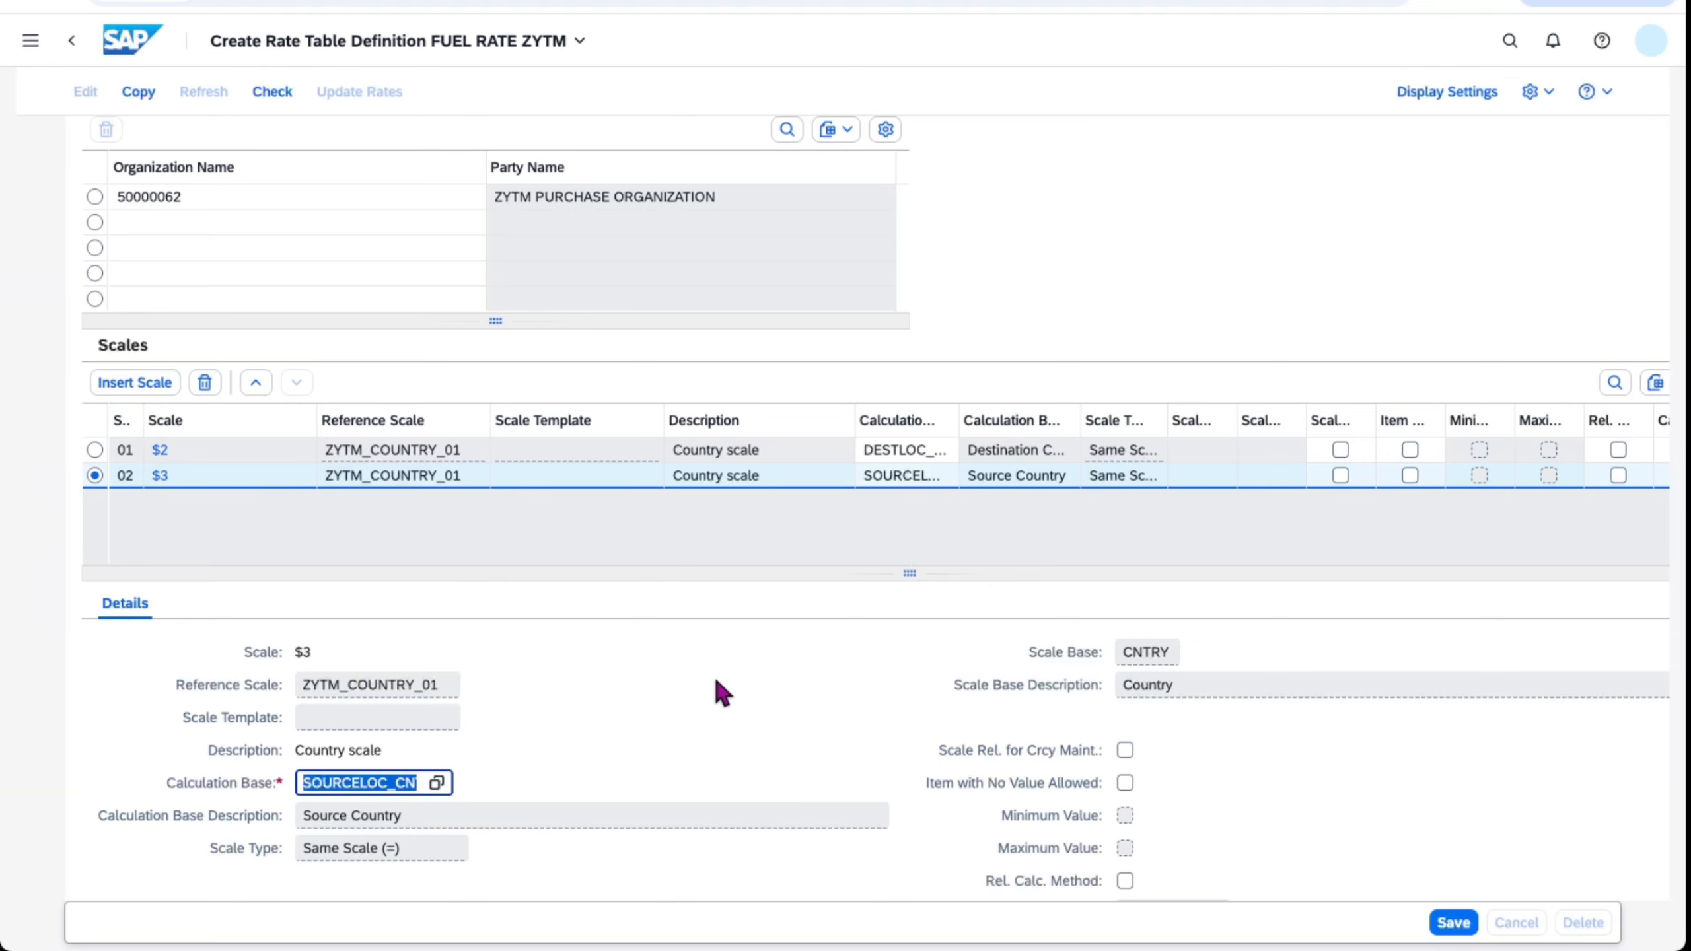
- Set the fuel rate table's value type to Absolute Value and save the rate table
scroll(716, 693, down, 1)
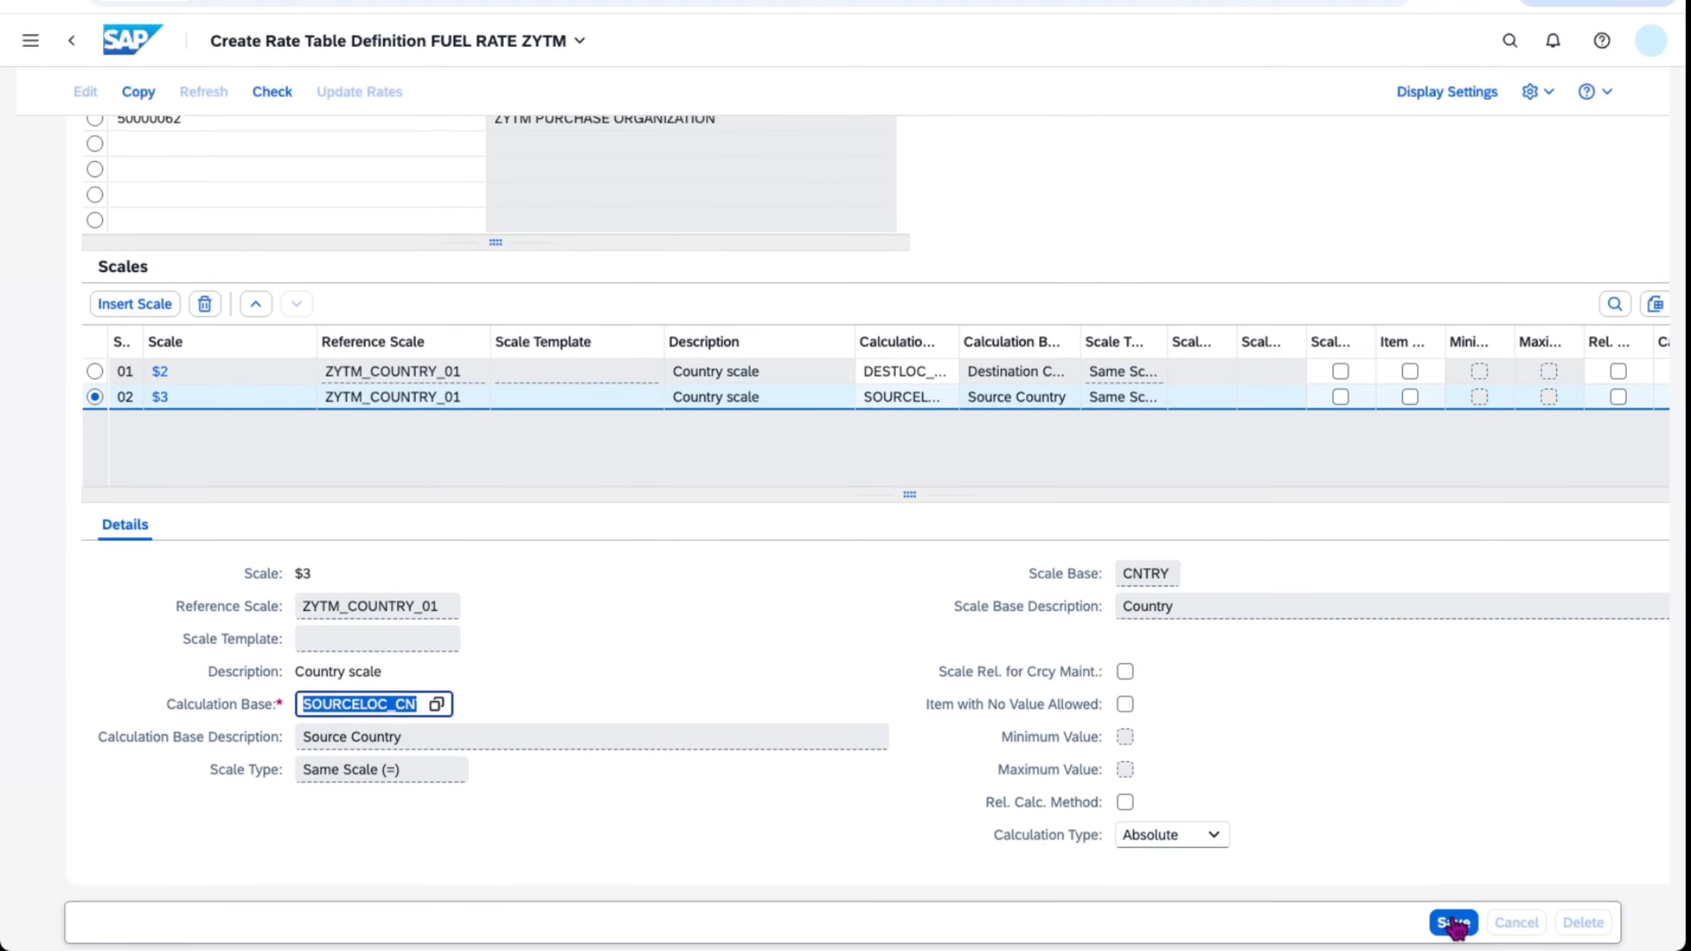
click(1453, 923)
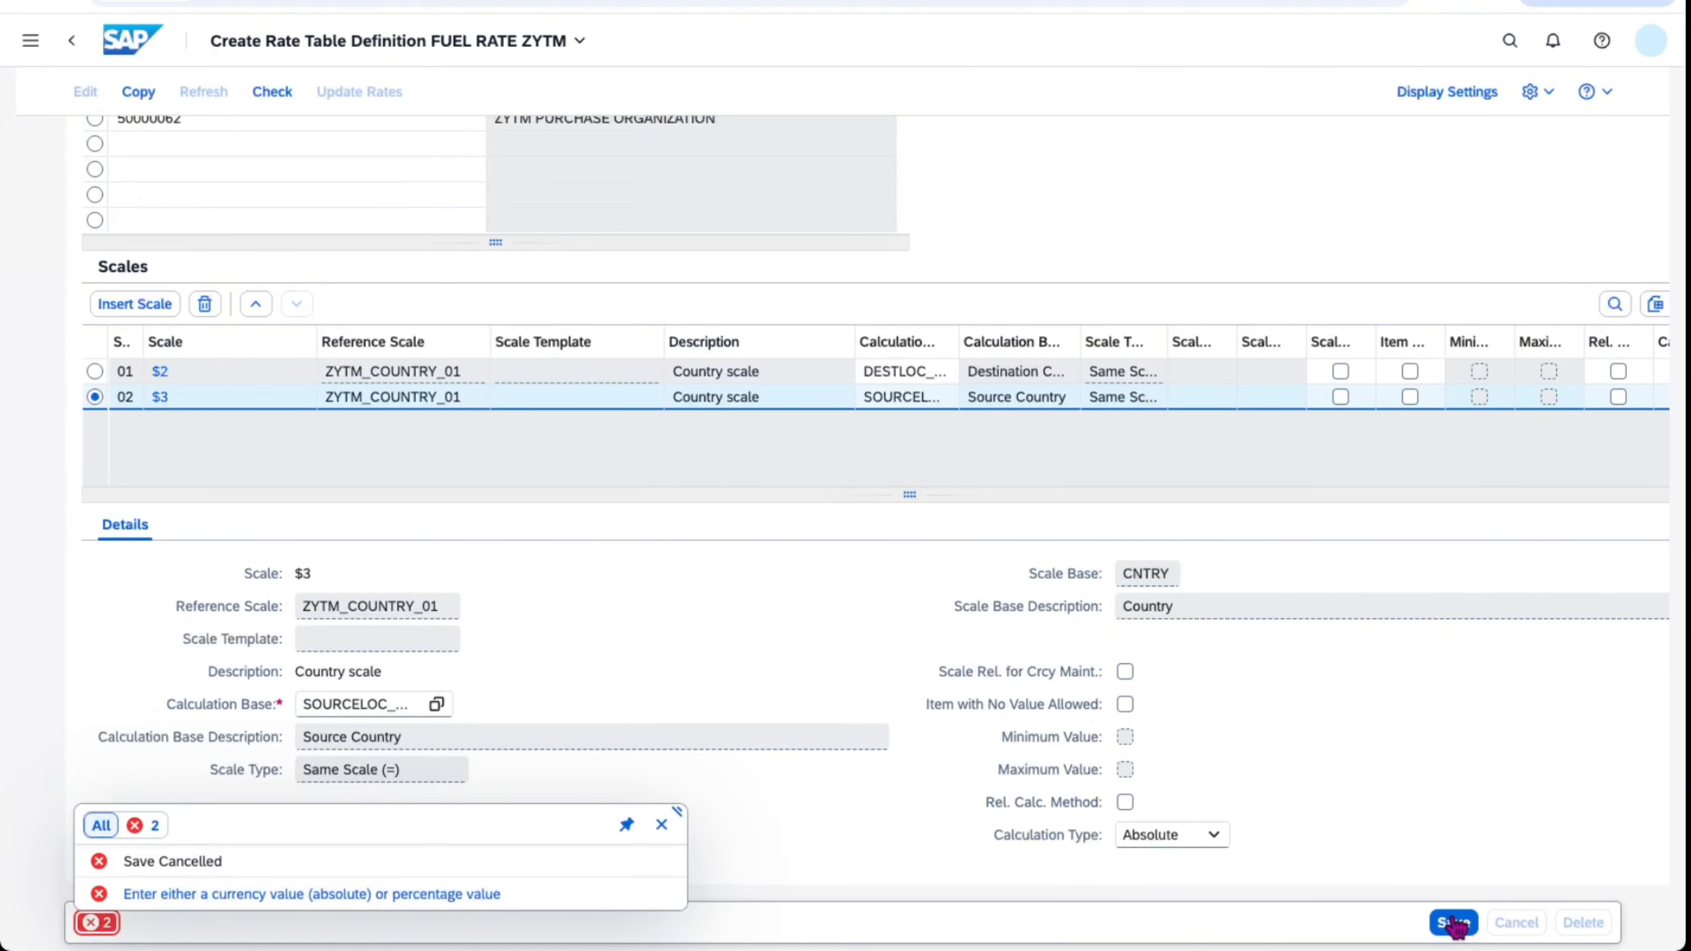
scroll(1309, 804, up, 8)
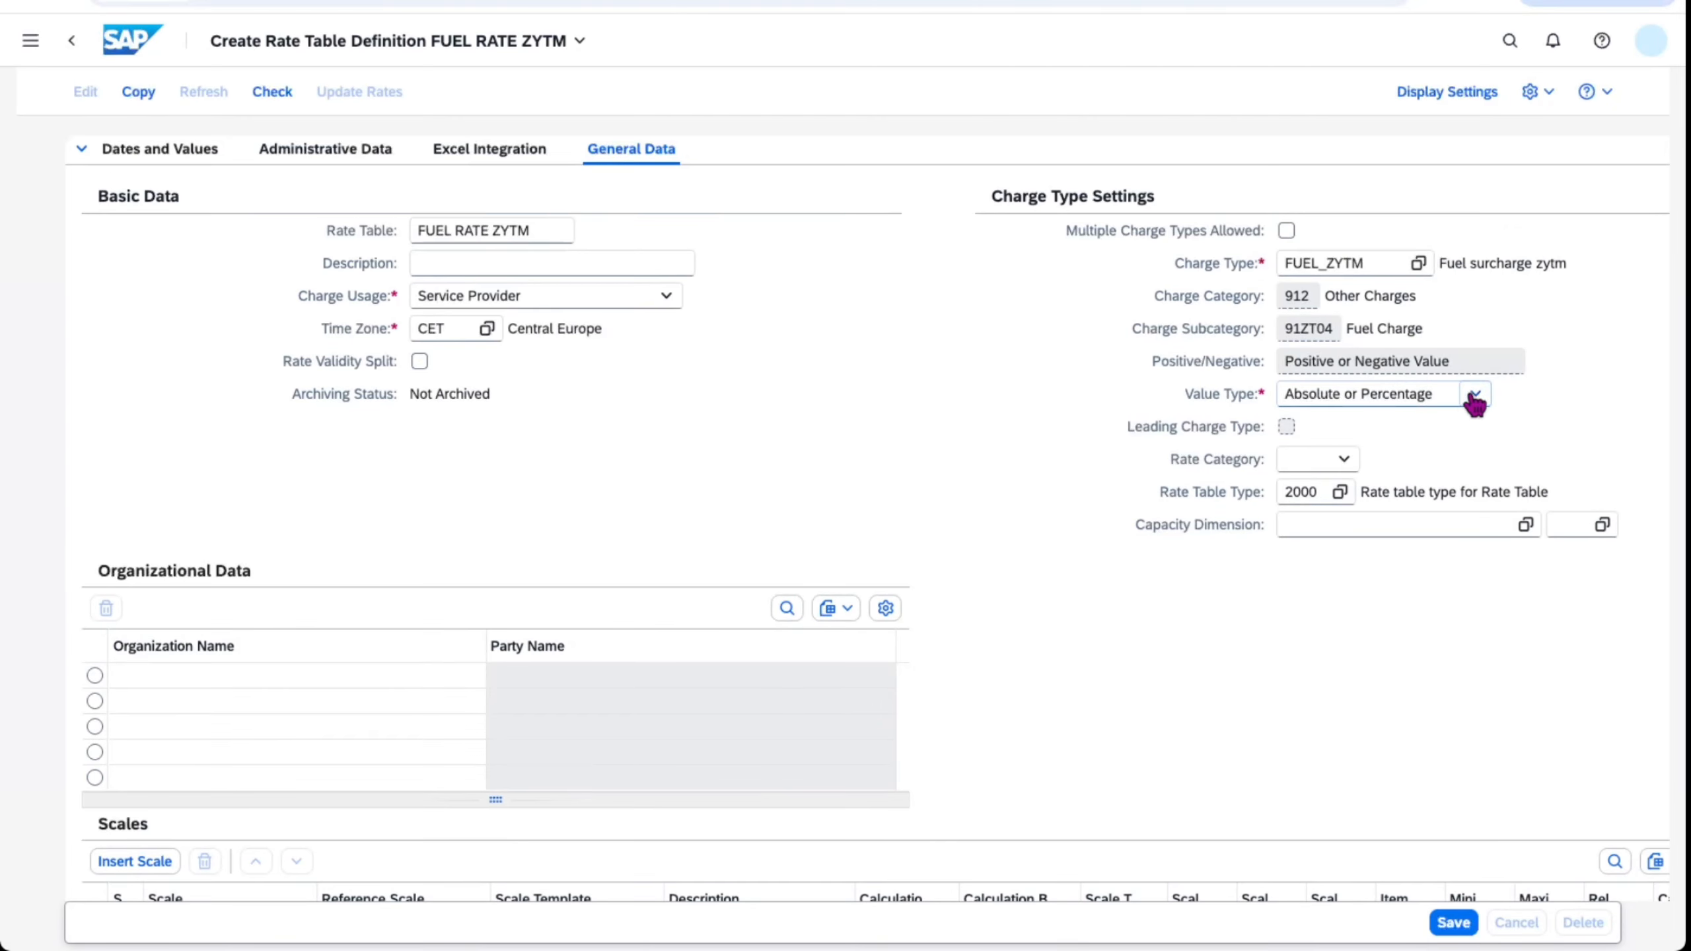
click(1473, 395)
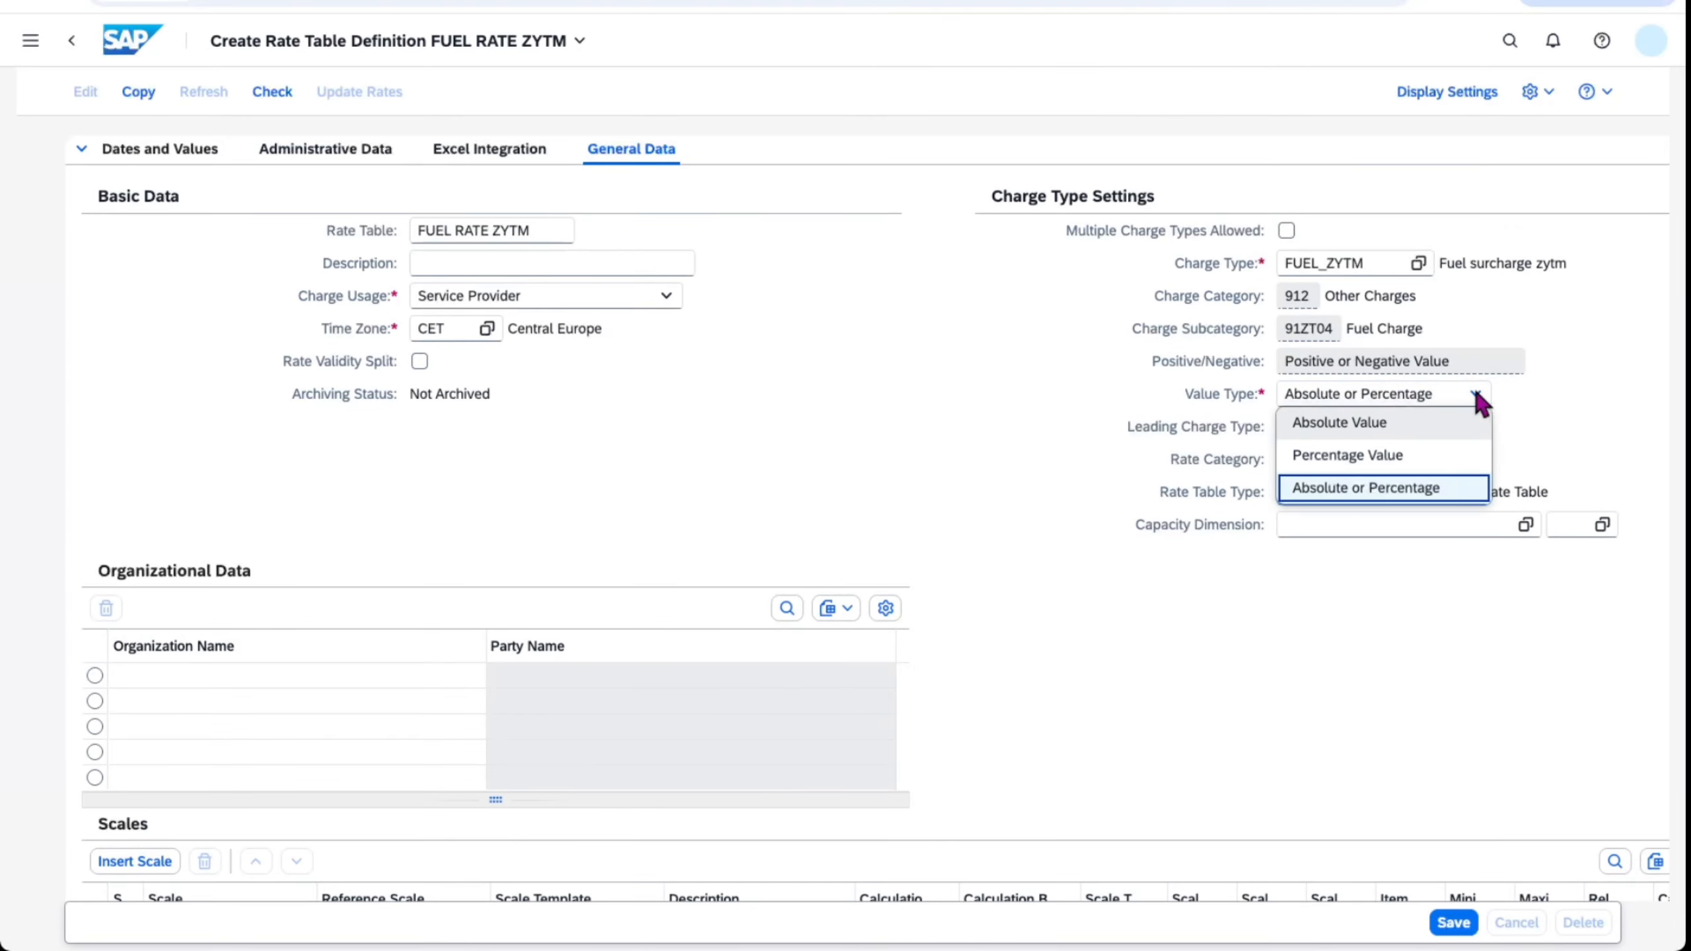
click(1335, 458)
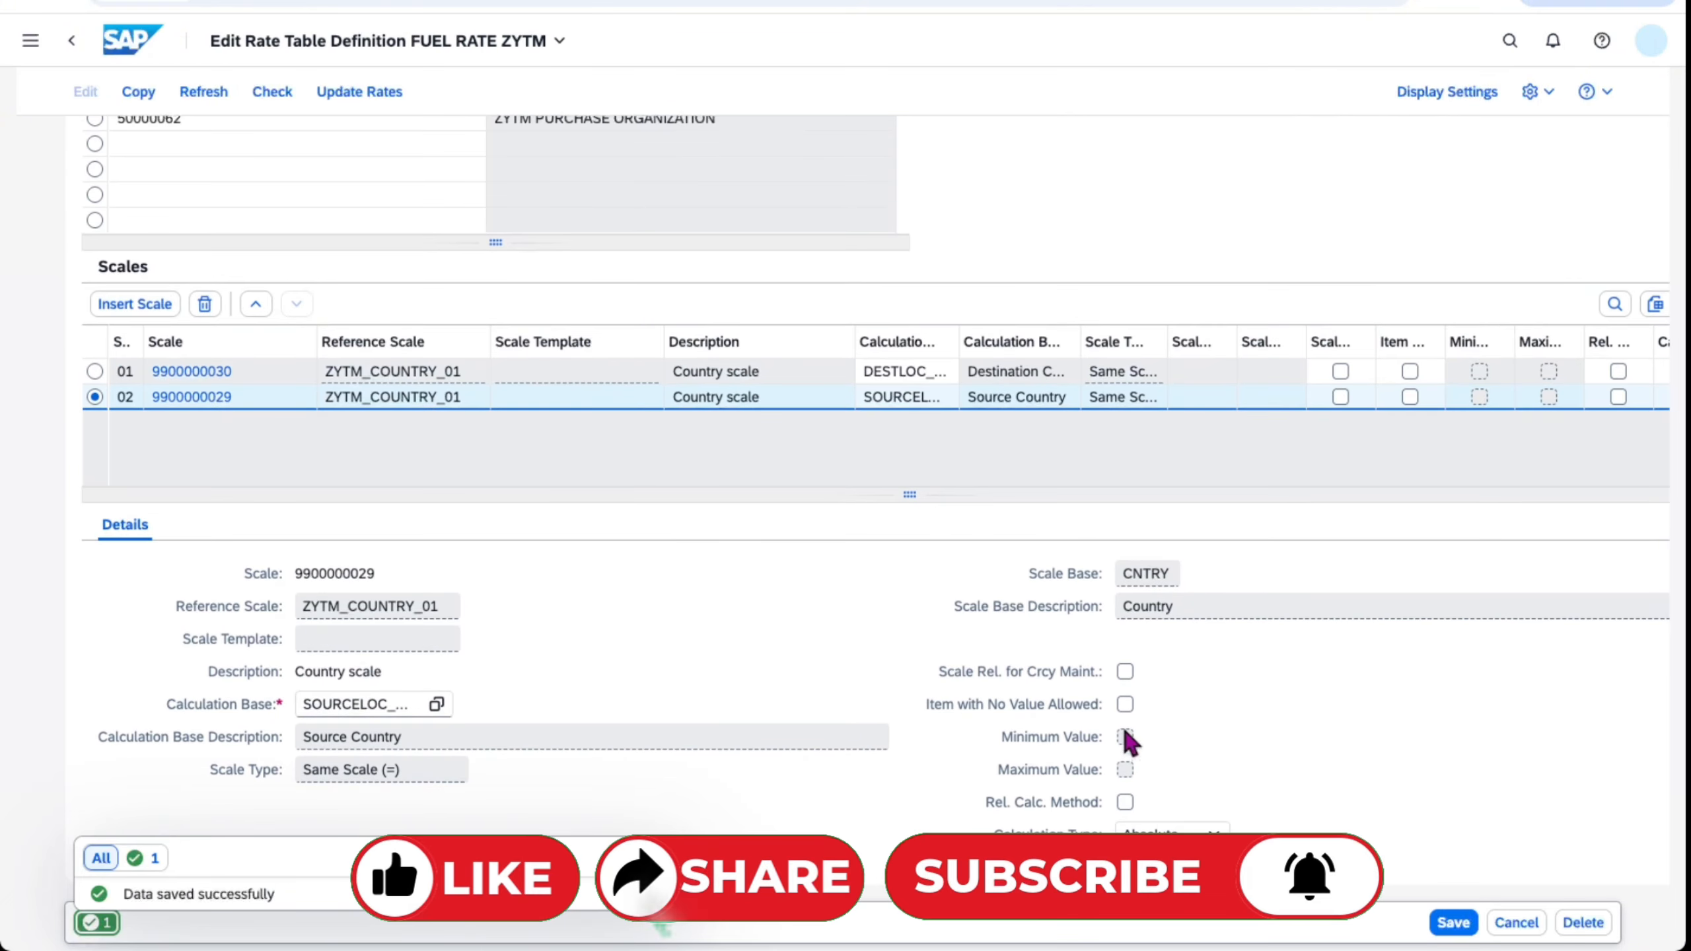
- Insert a validity line with scale items in the fuel rate table's dates and values
scroll(1042, 709, up, 7)
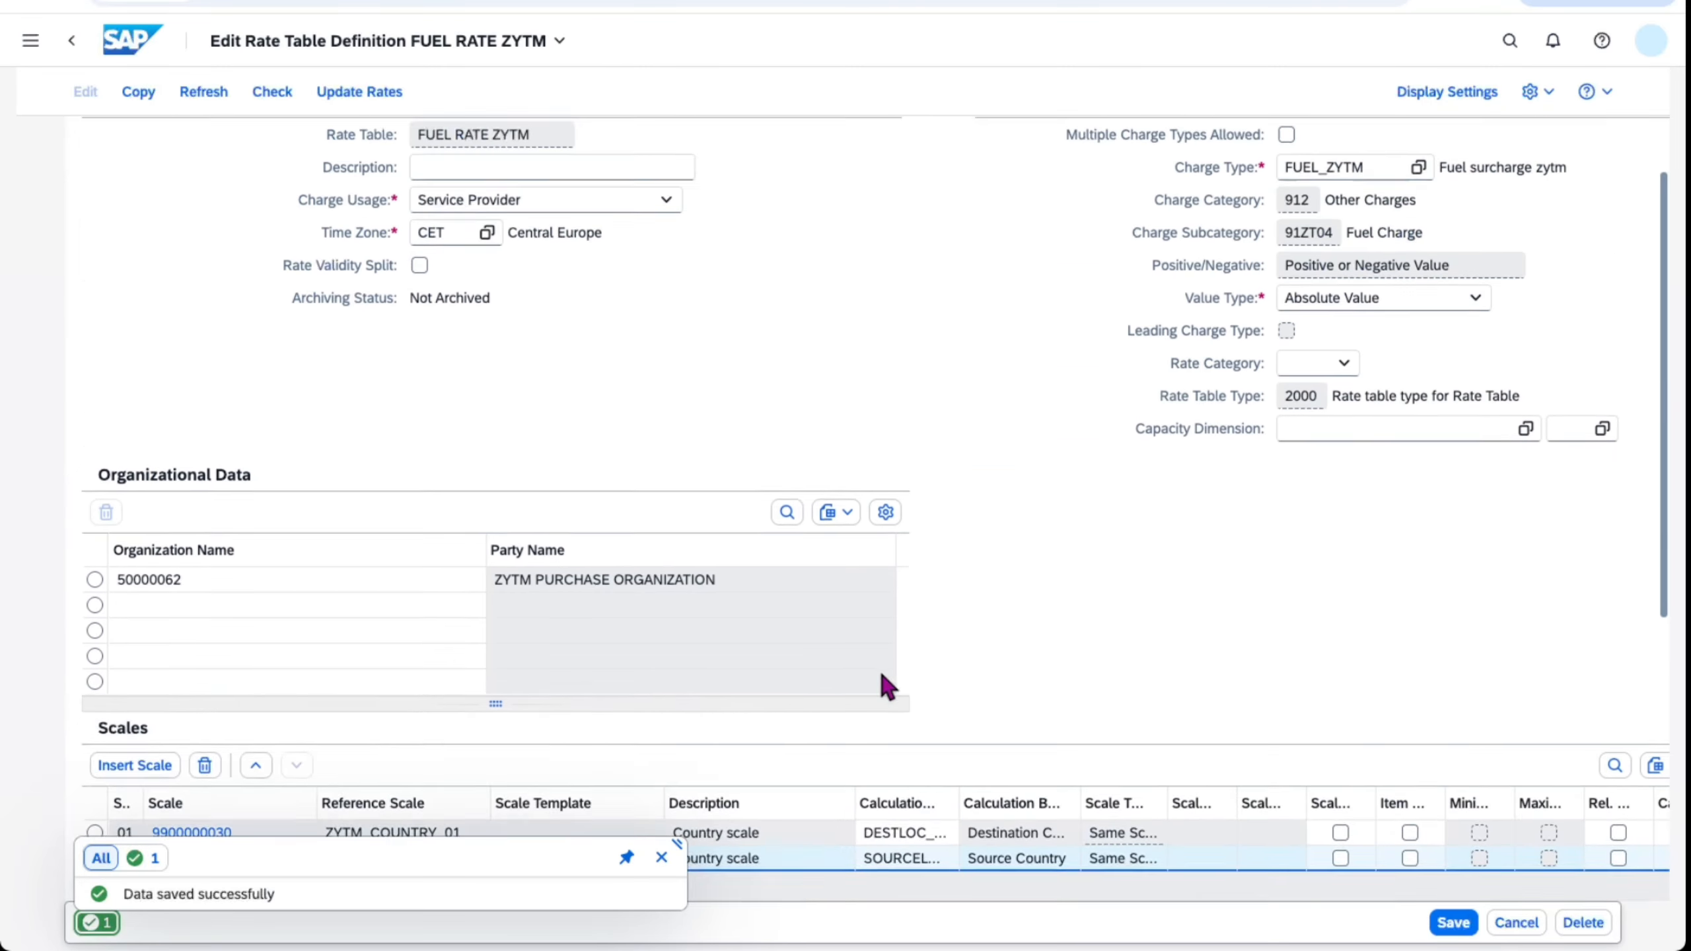
scroll(881, 677, up, 2)
click(181, 151)
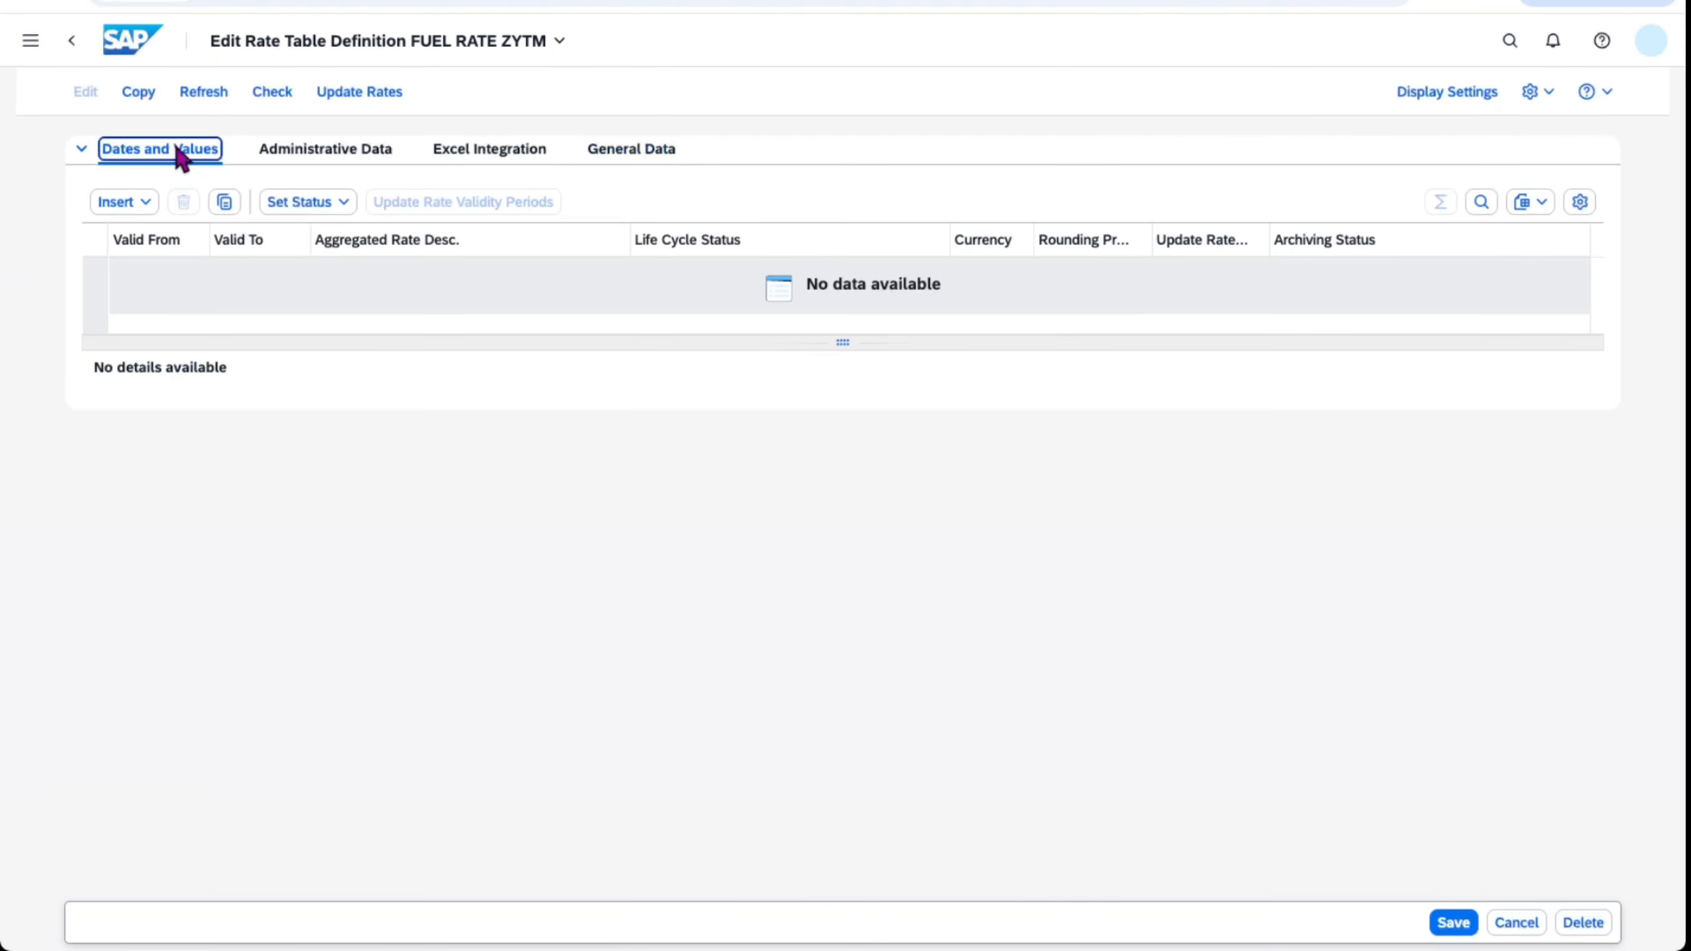
click(149, 202)
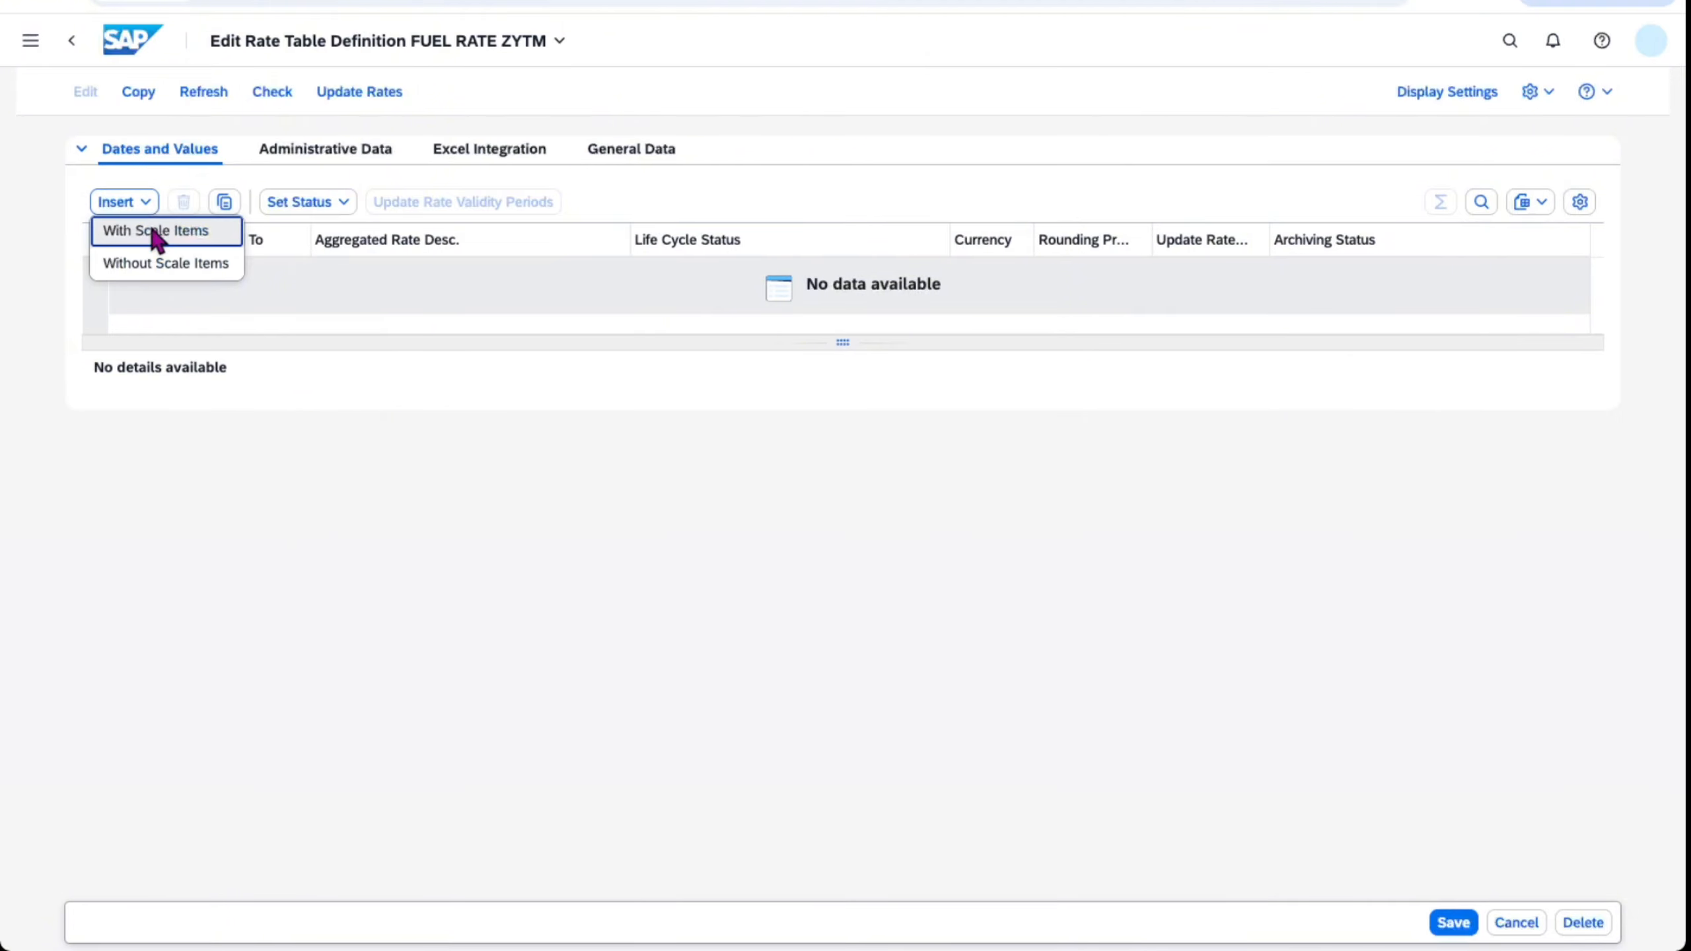
click(155, 232)
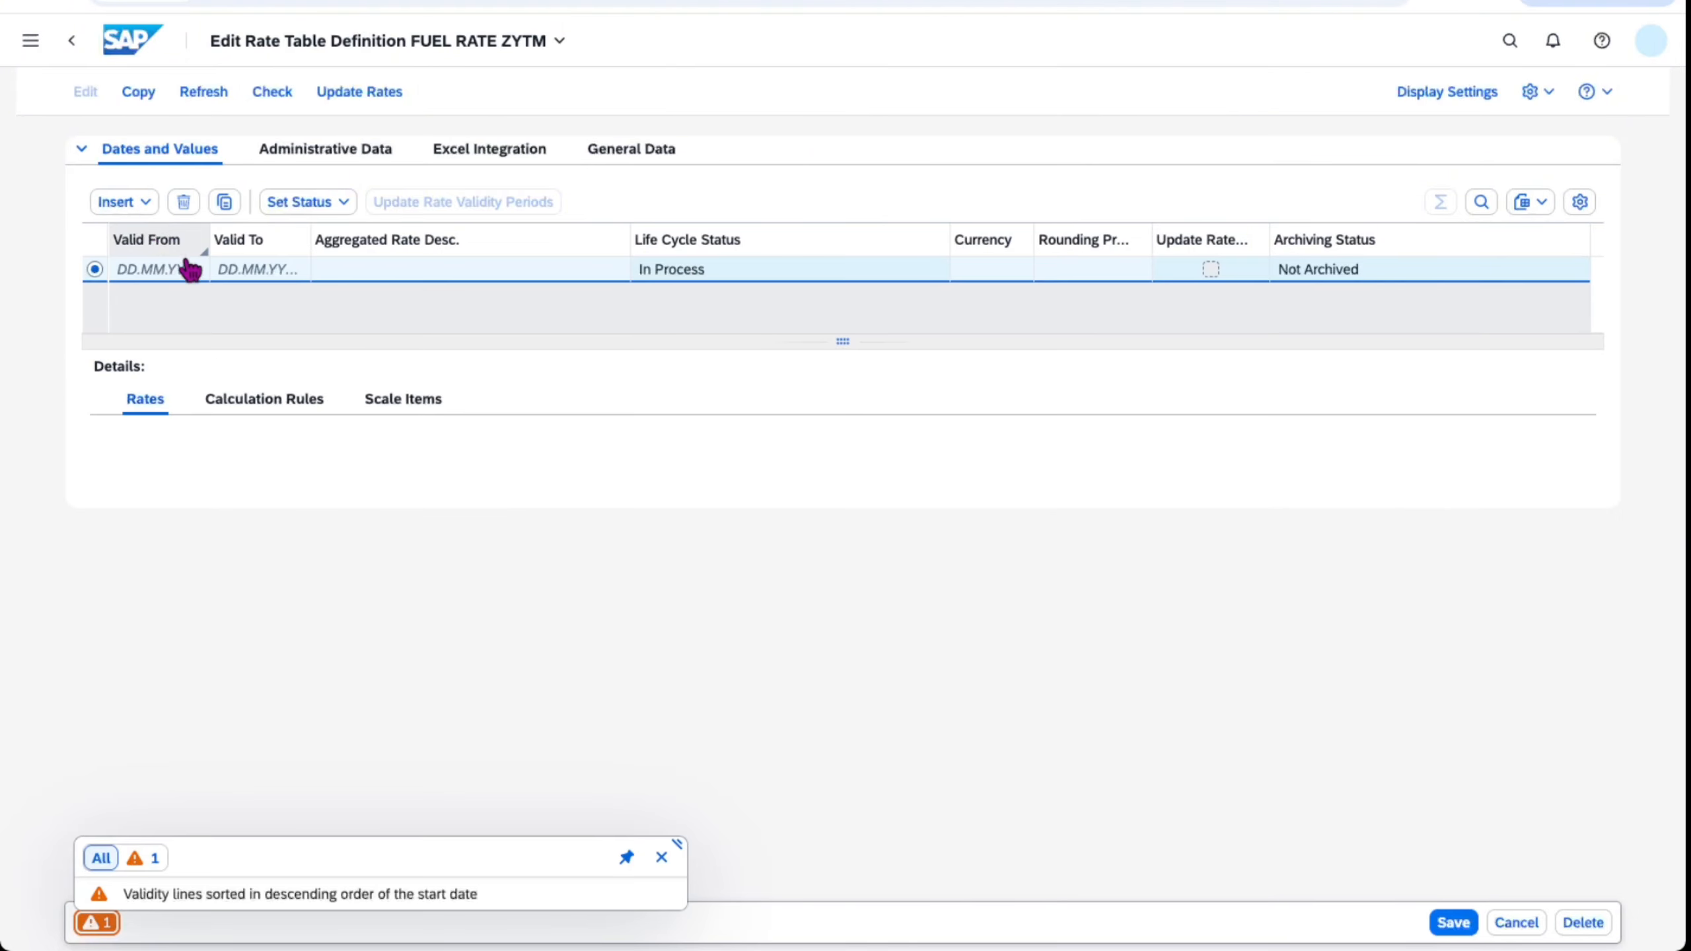
- Set the validity line's start date to 01.01.2026
click(224, 270)
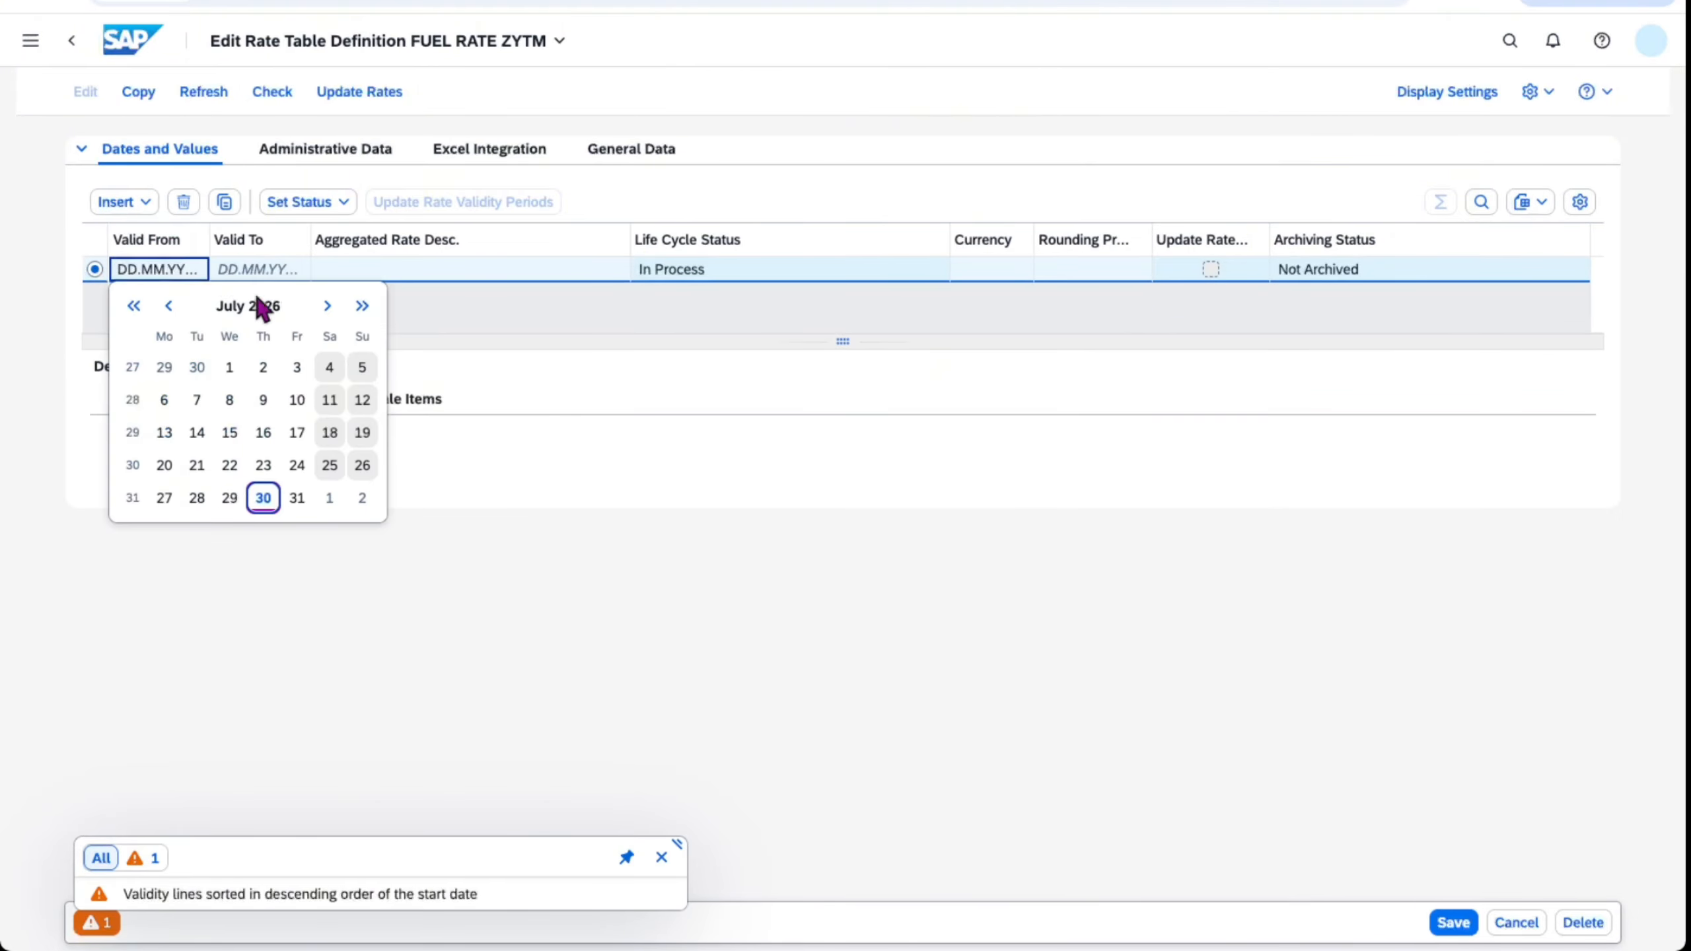
click(168, 307)
click(170, 307)
click(168, 306)
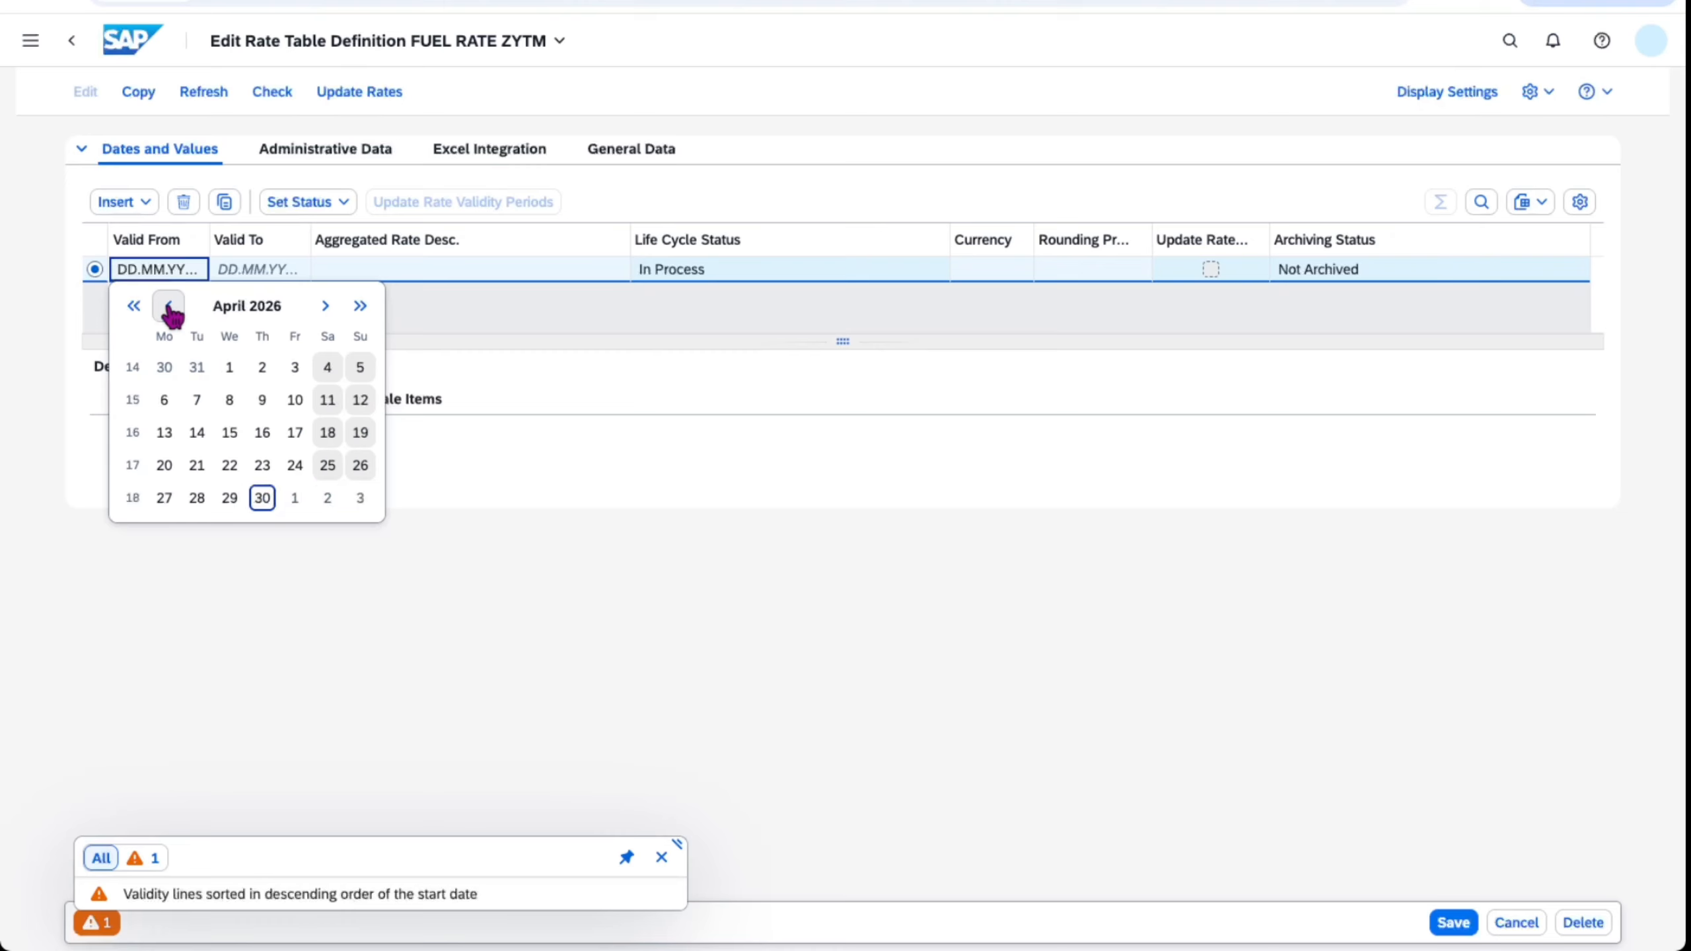
click(168, 307)
click(168, 306)
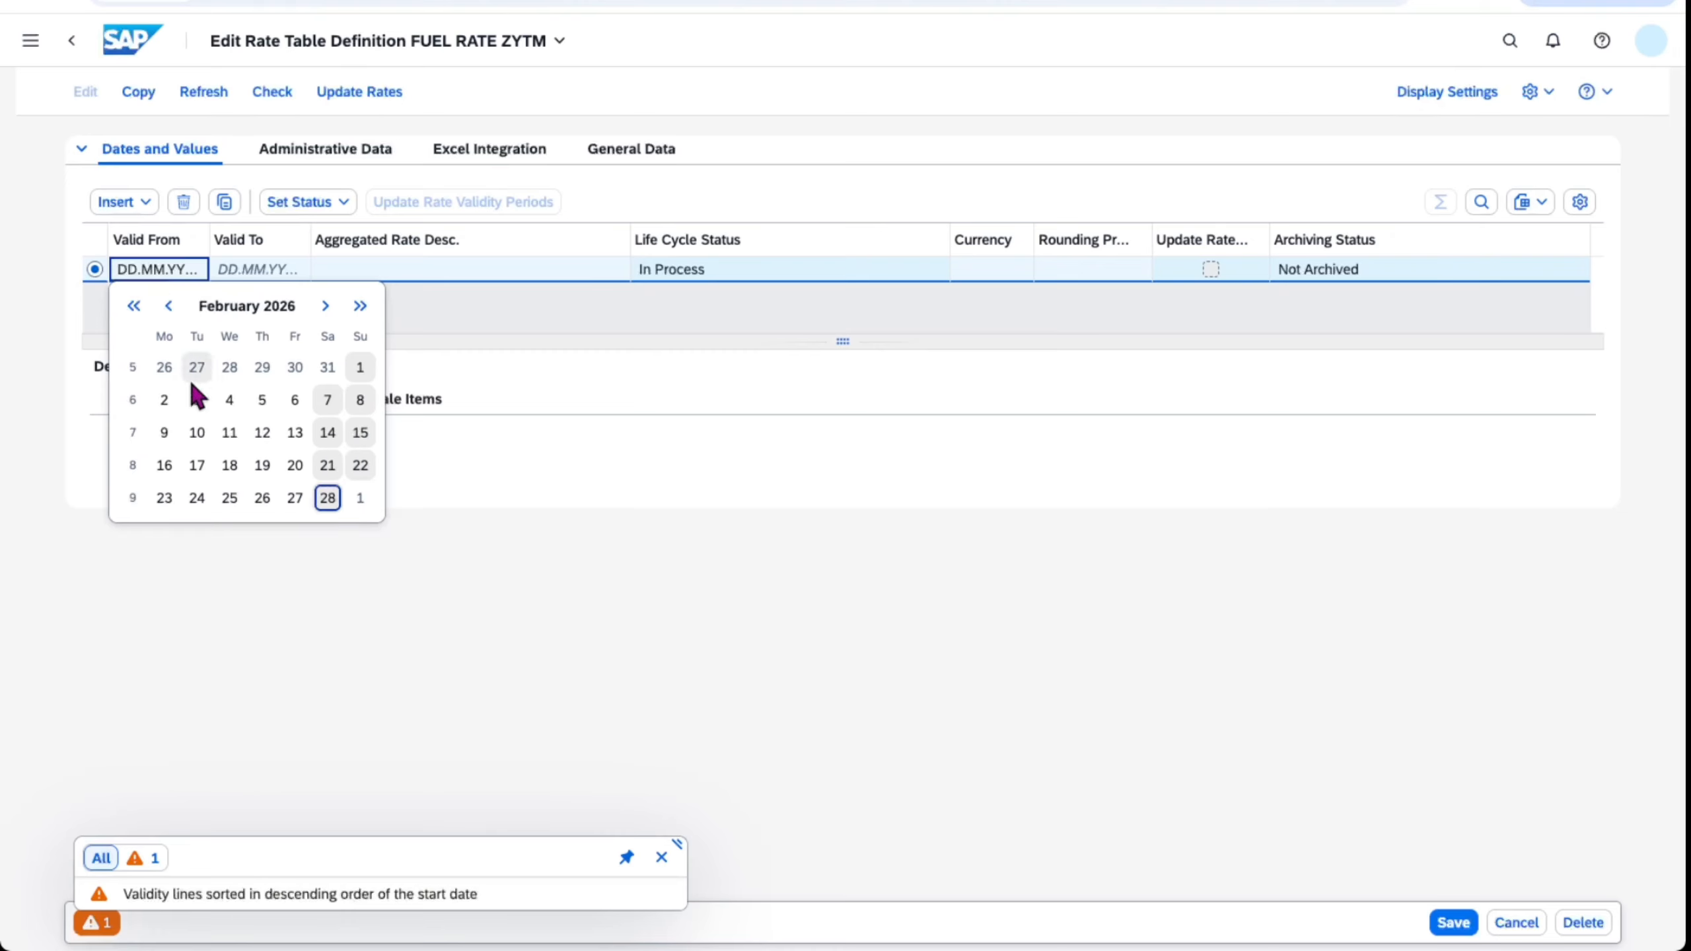
click(169, 306)
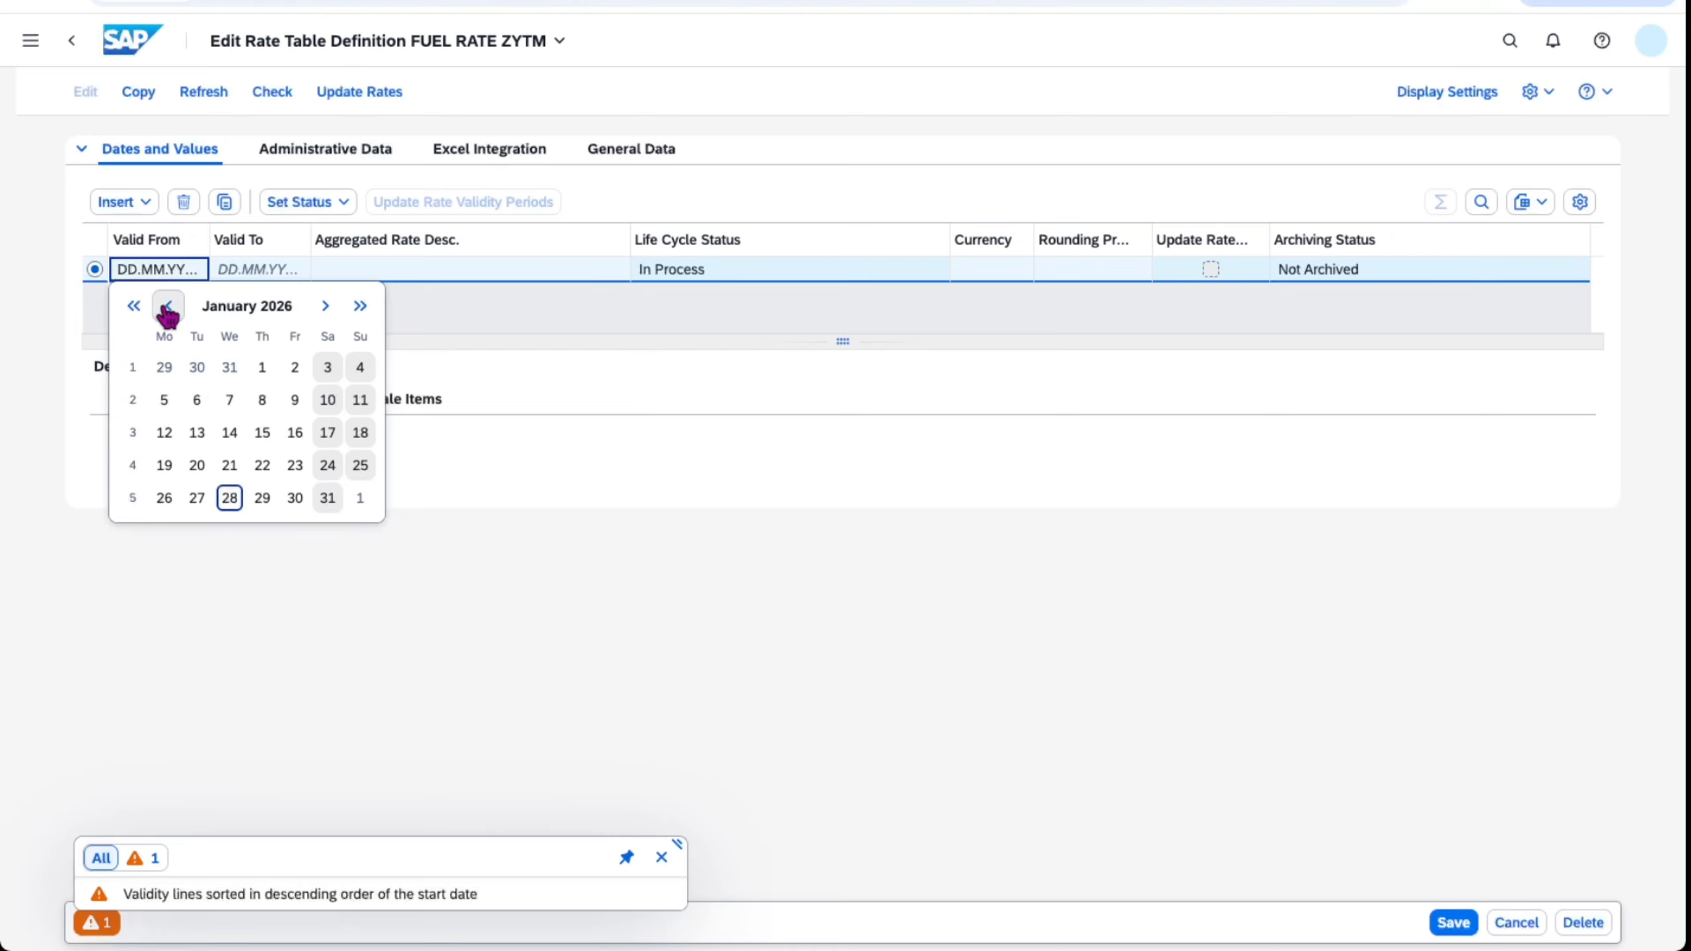
click(263, 367)
- Set the validity line's end date to 31.12.2026
click(267, 275)
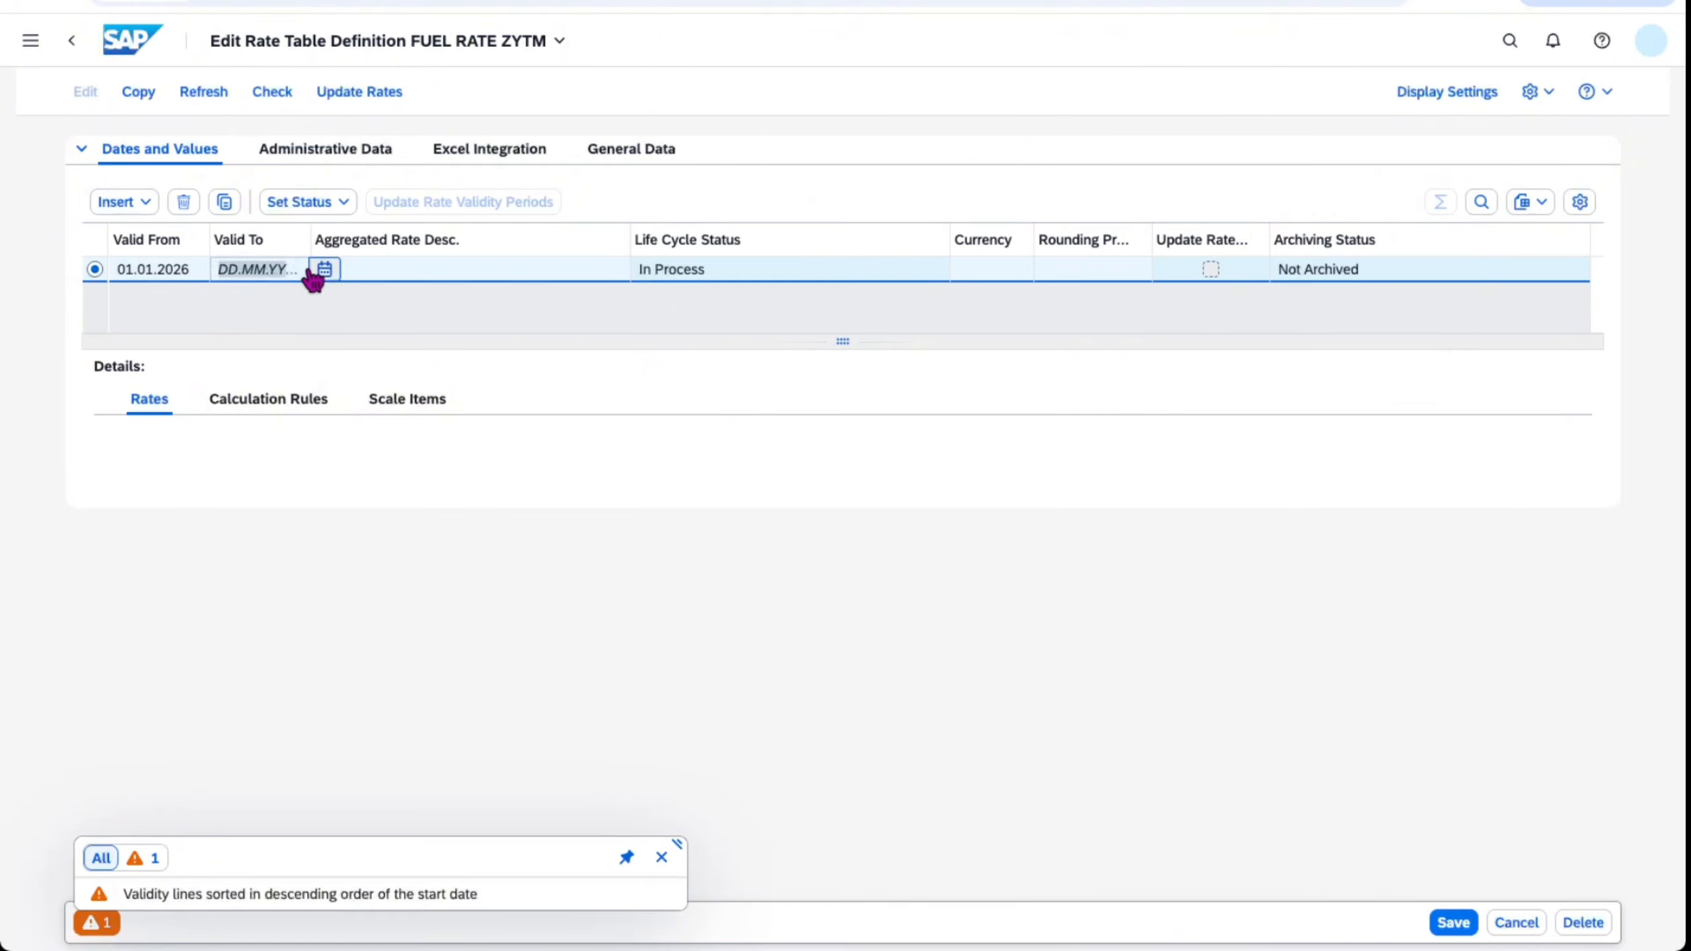
click(319, 270)
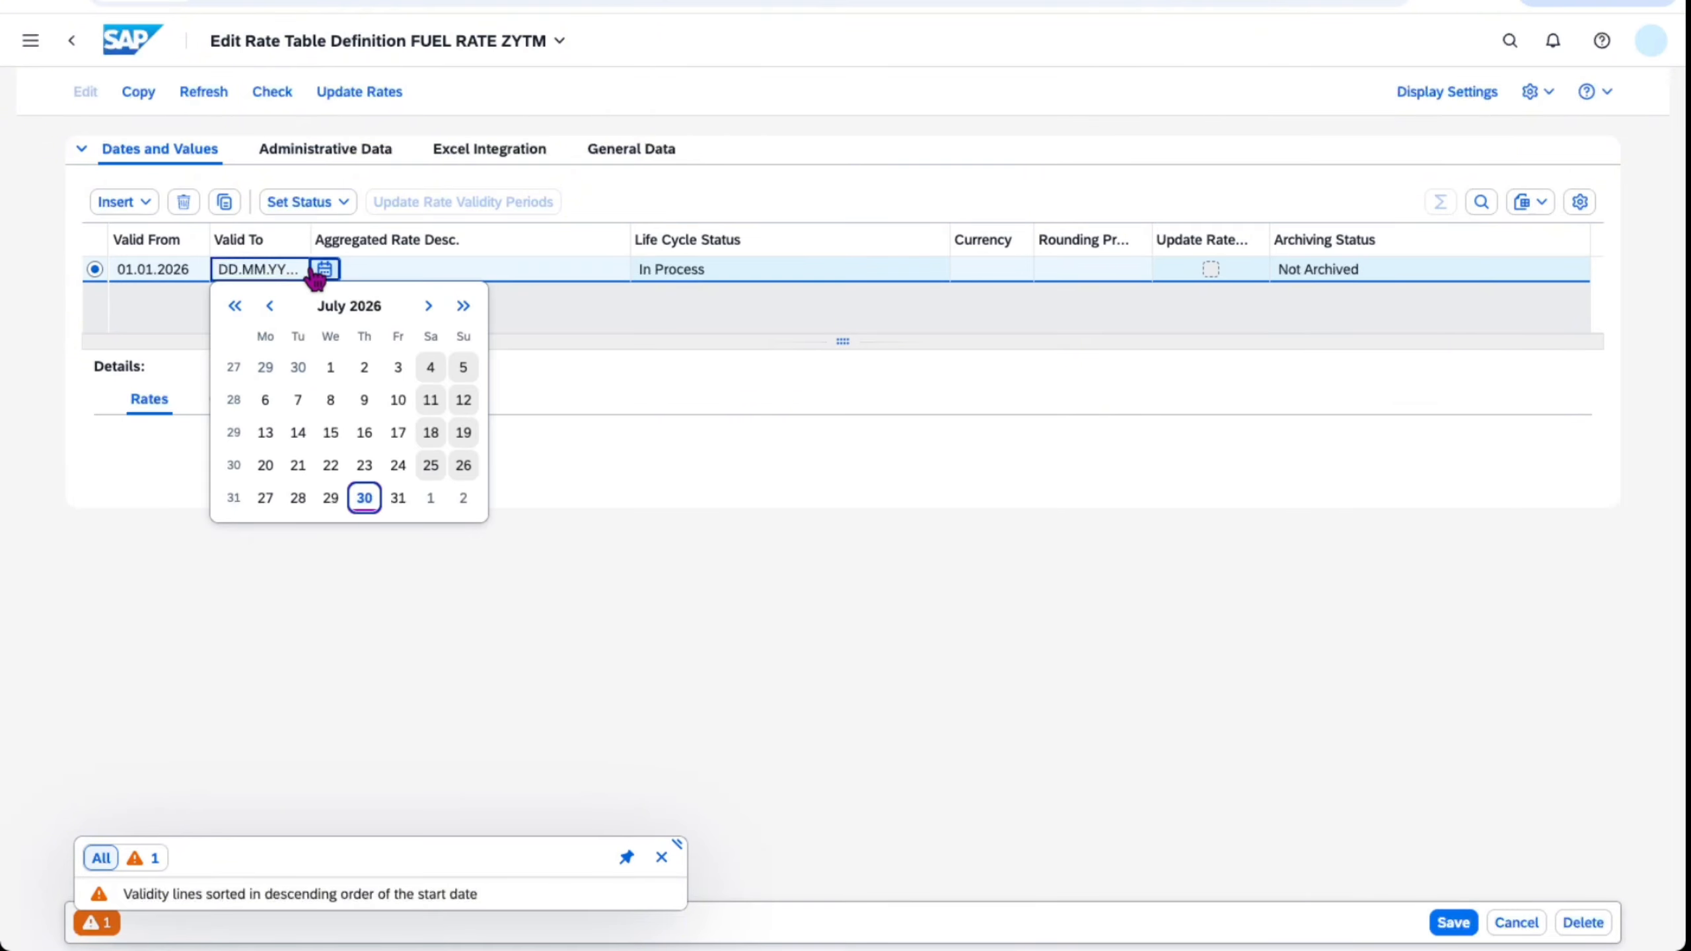
click(427, 306)
click(427, 306)
click(426, 306)
click(426, 306)
click(426, 306)
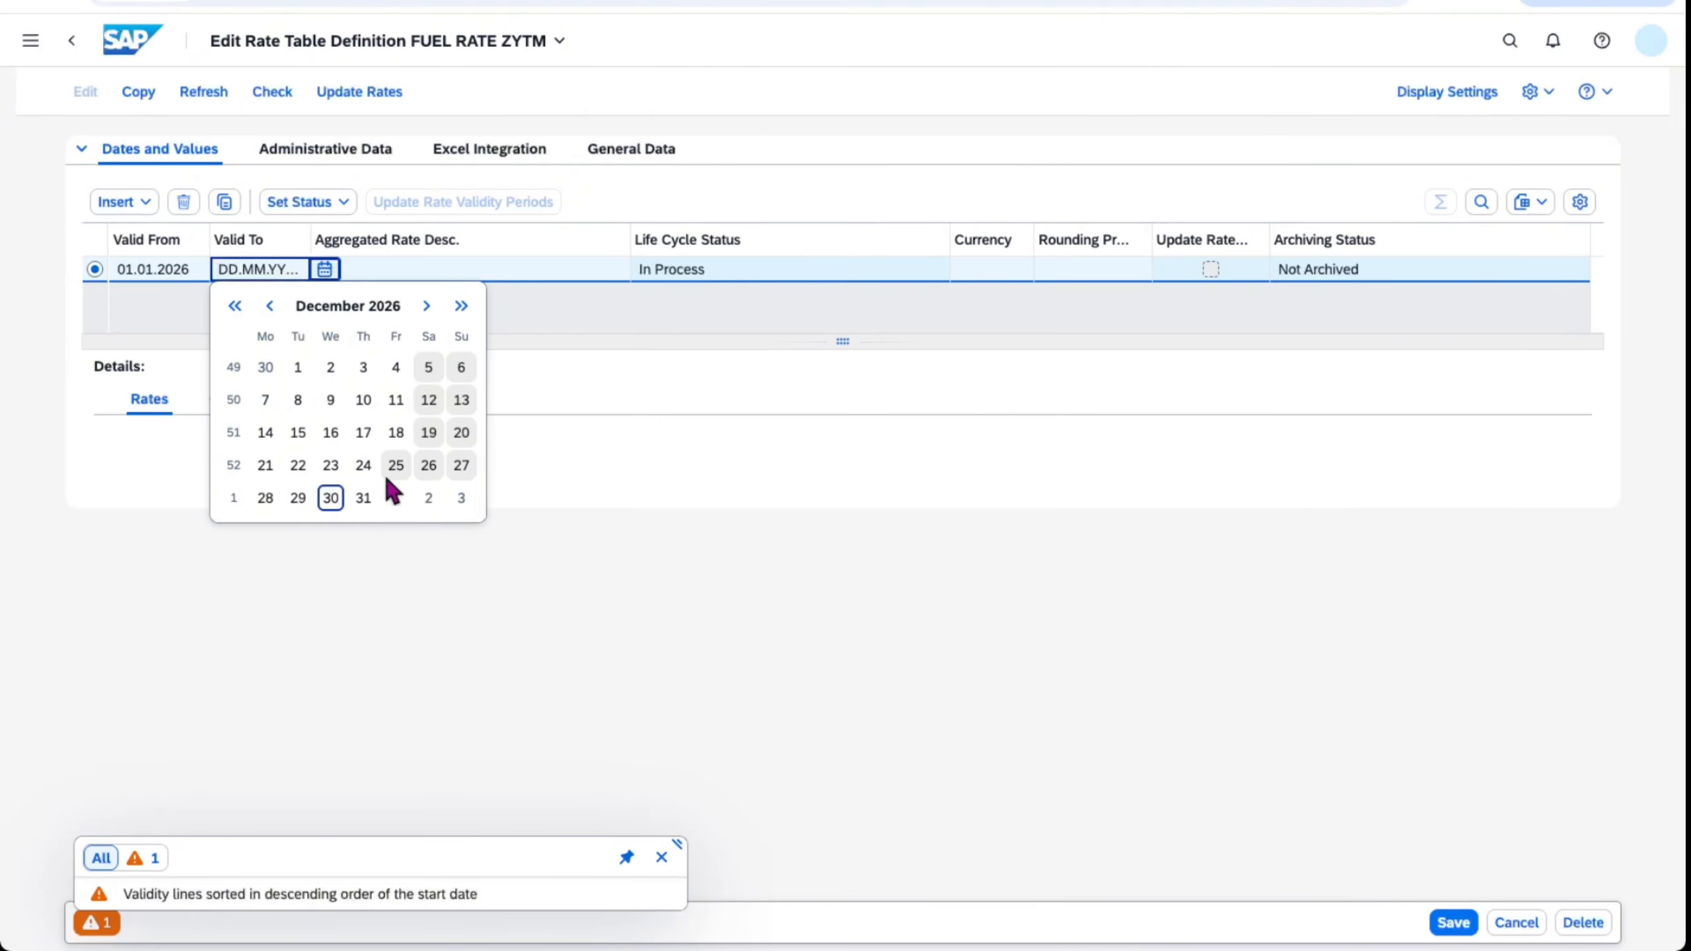
click(362, 530)
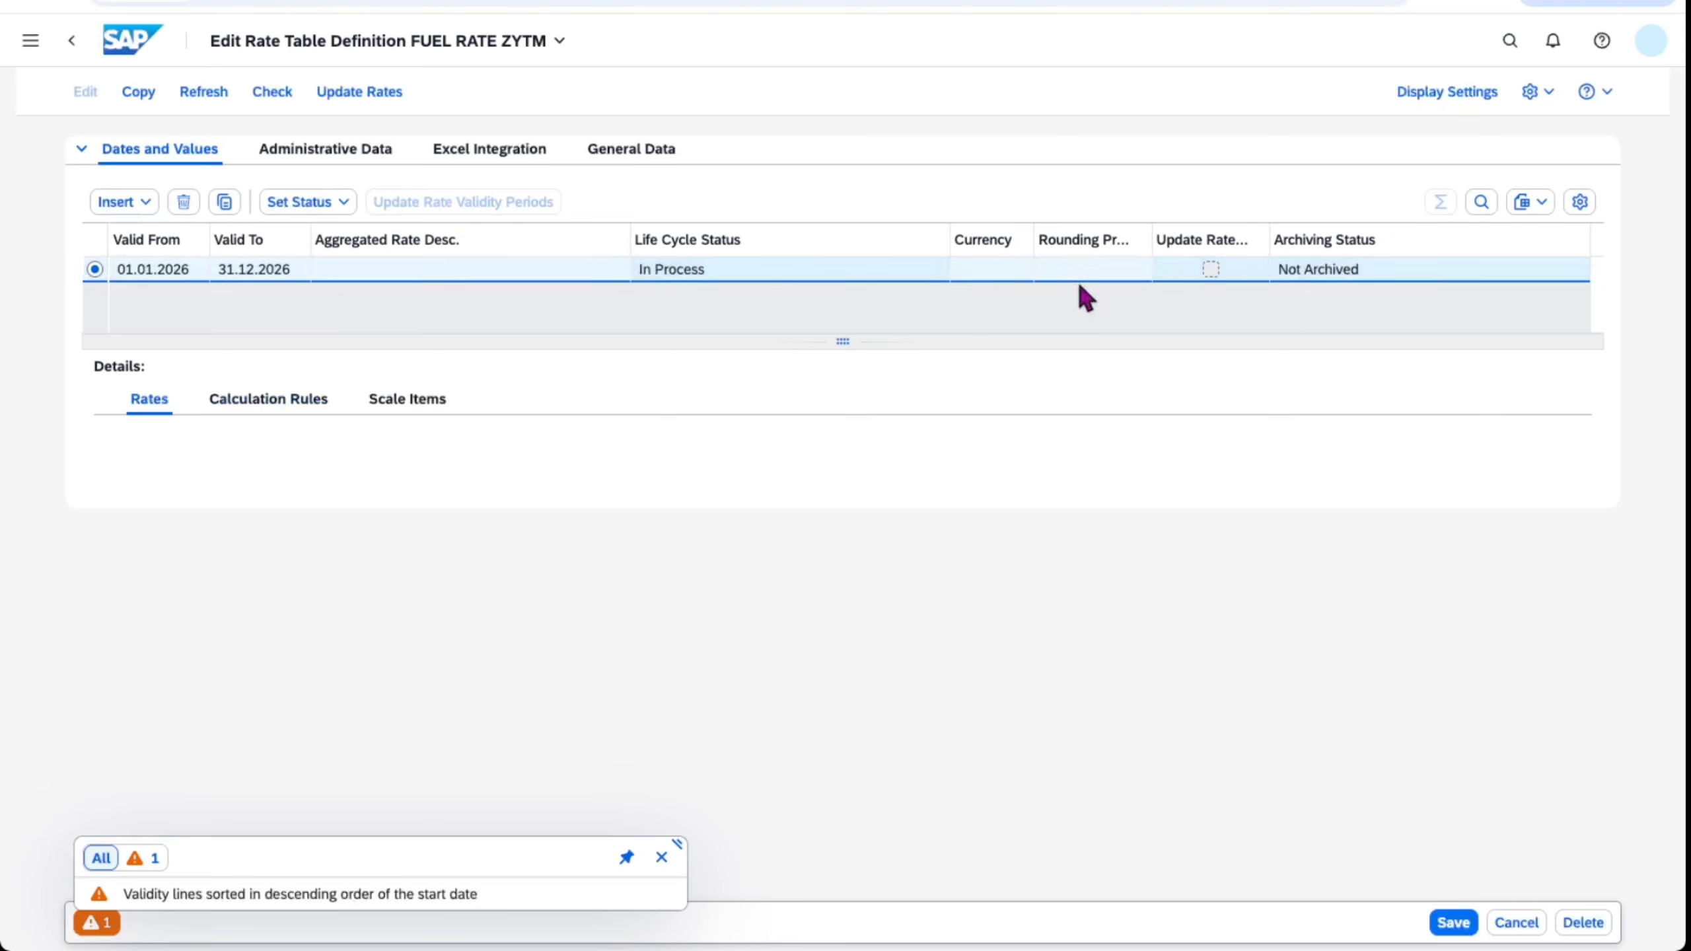
- Set the 2026 validity line's currency to USD
click(1004, 264)
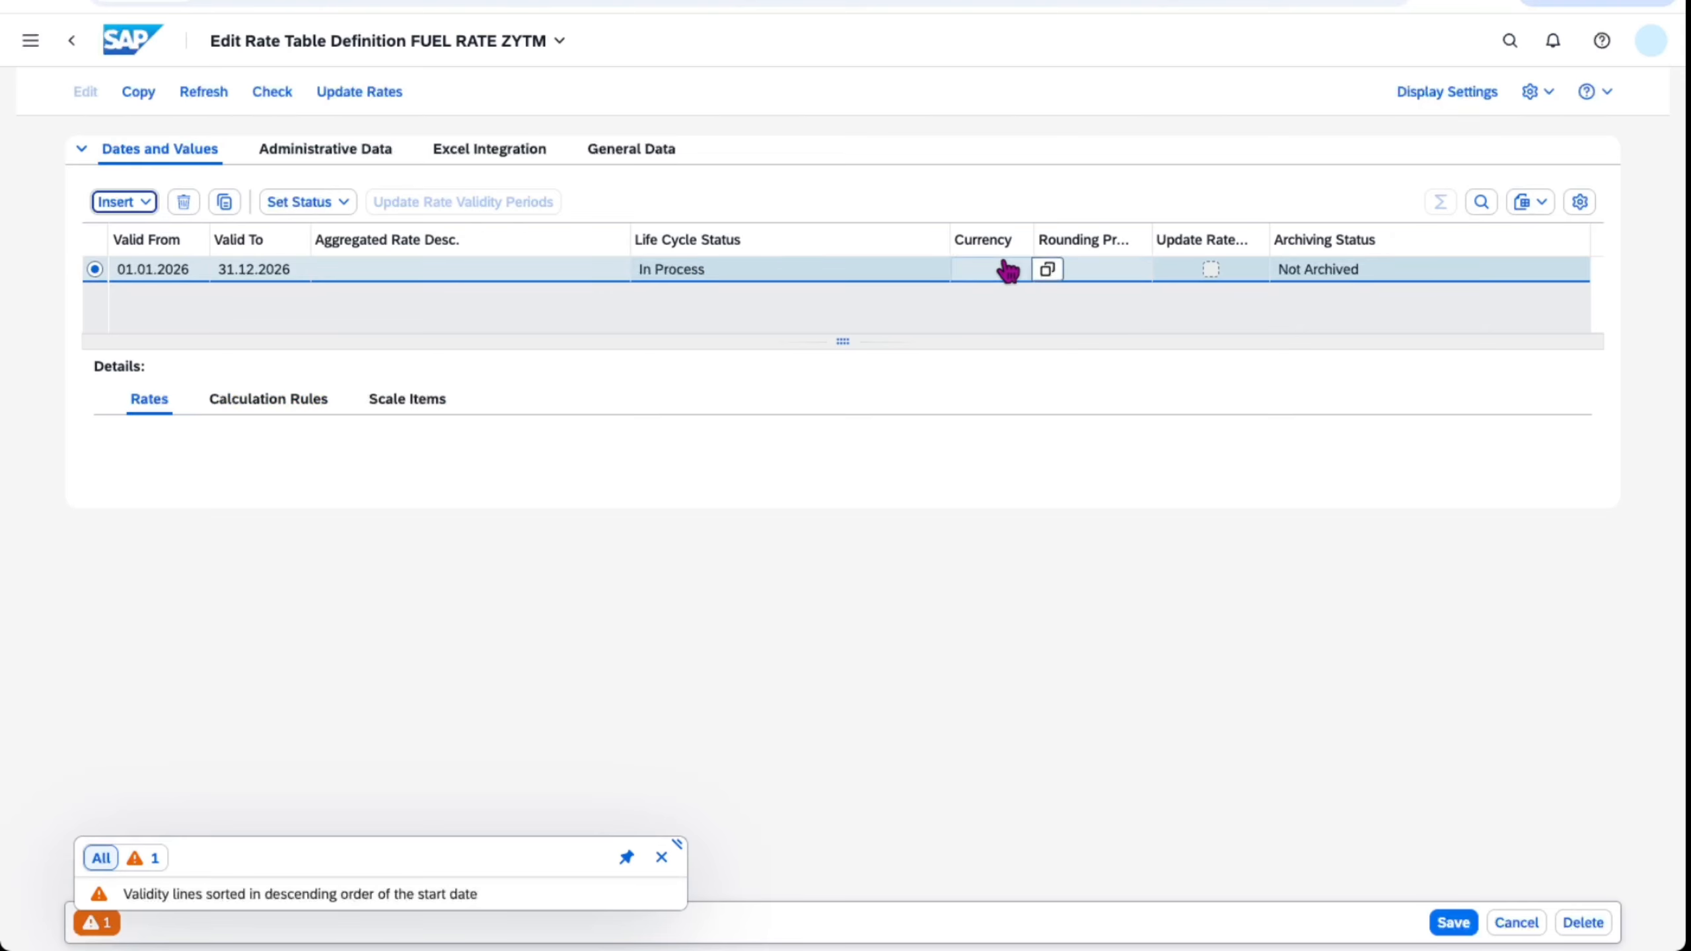
click(1008, 269)
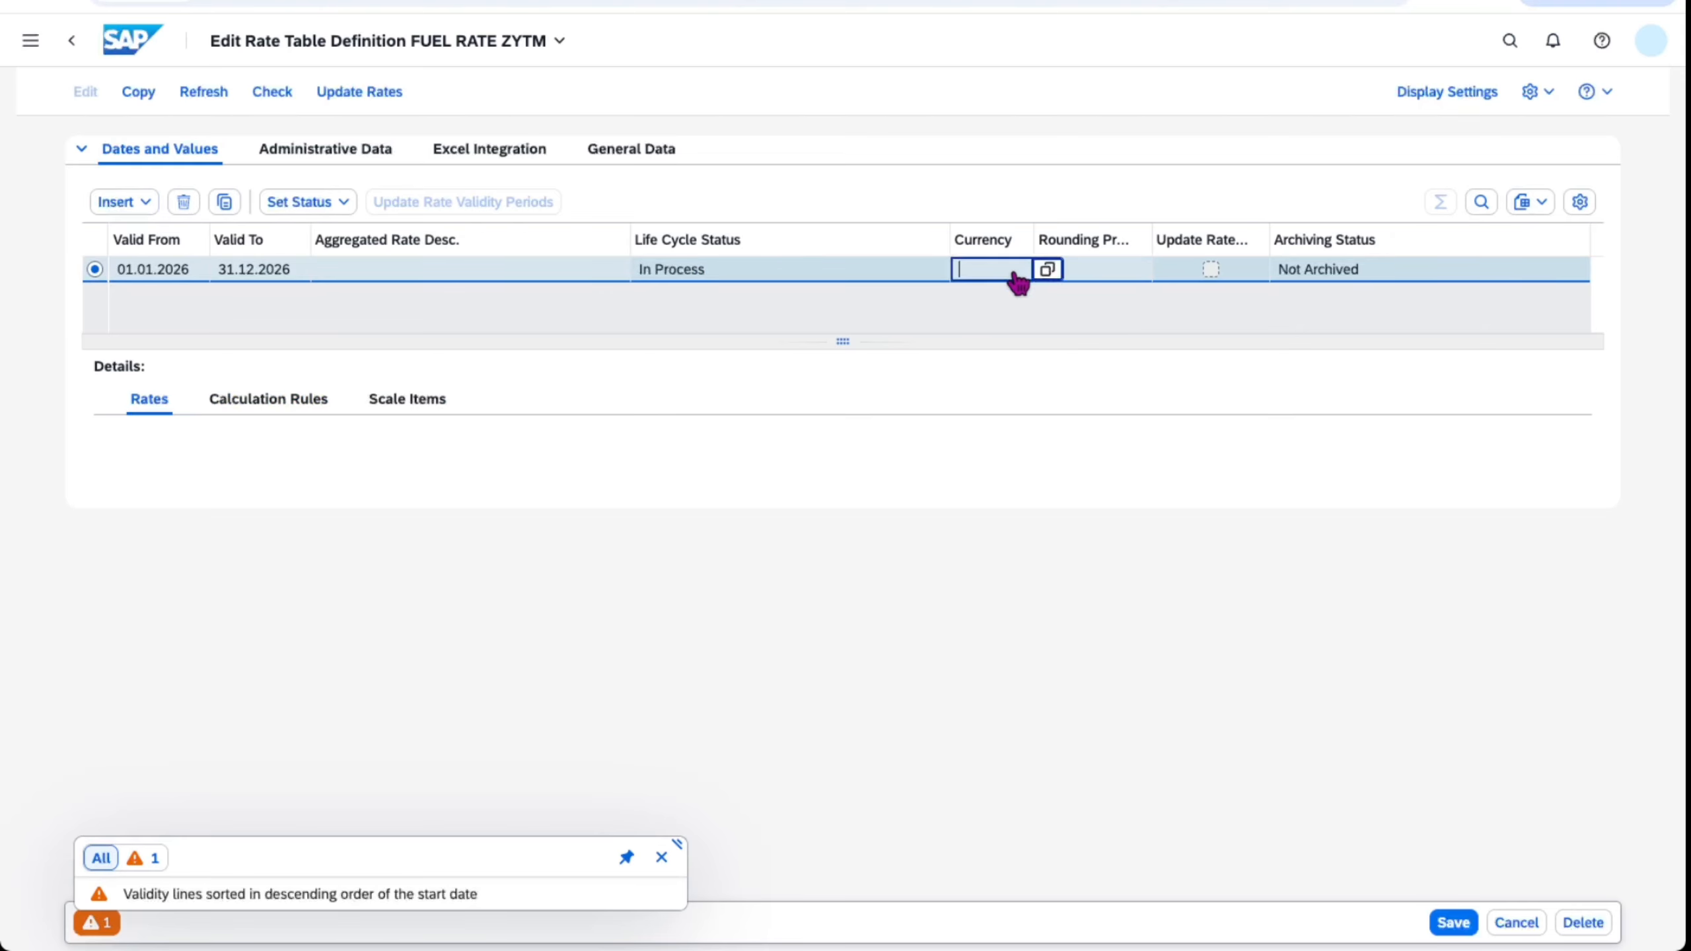
text(USD)
key(Return)
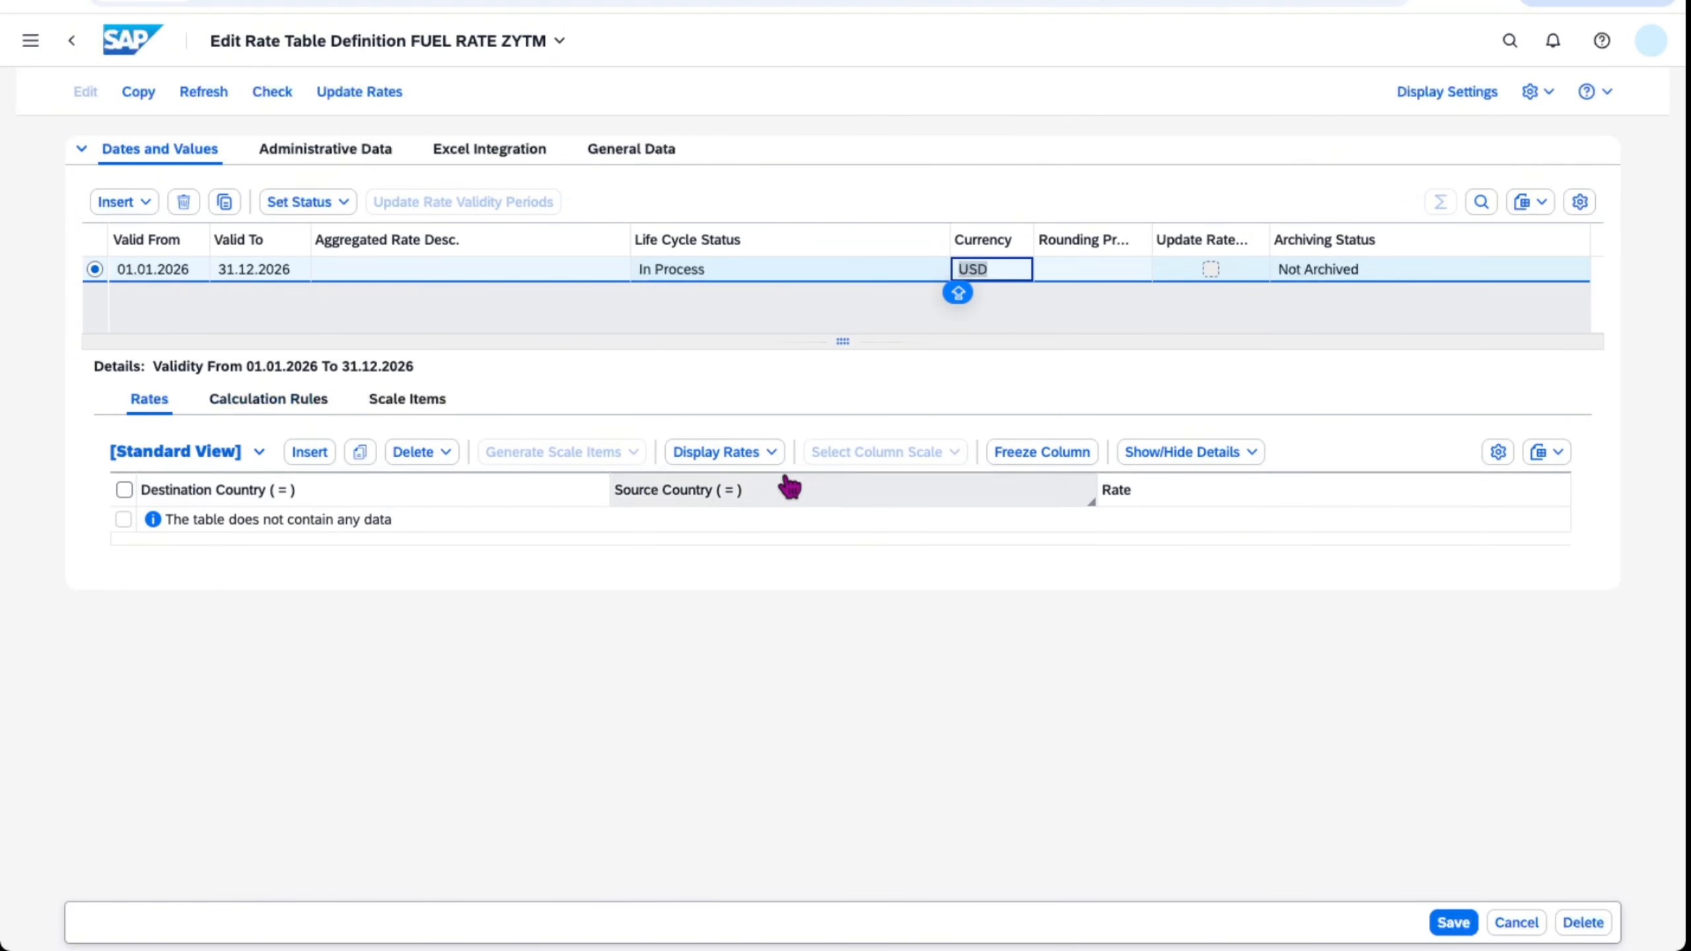
- Enter rates for all destination and source country combinations, from 15 for AT–AT to 30 for NL–NL, and save the fuel rate table
click(772, 453)
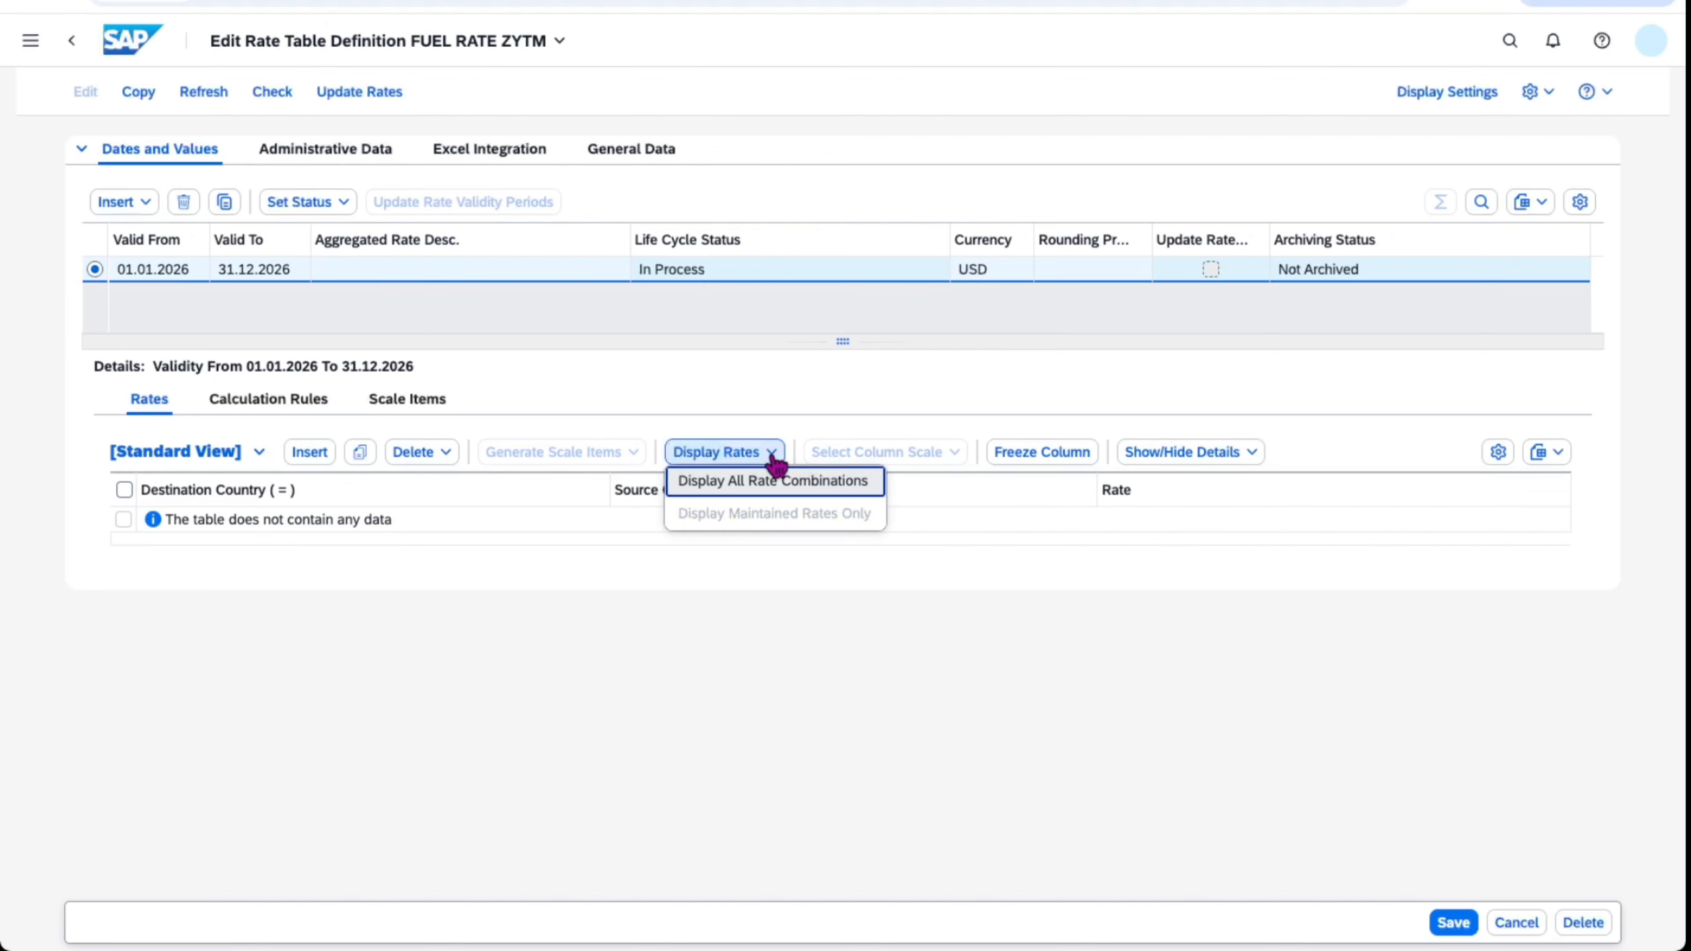
click(774, 481)
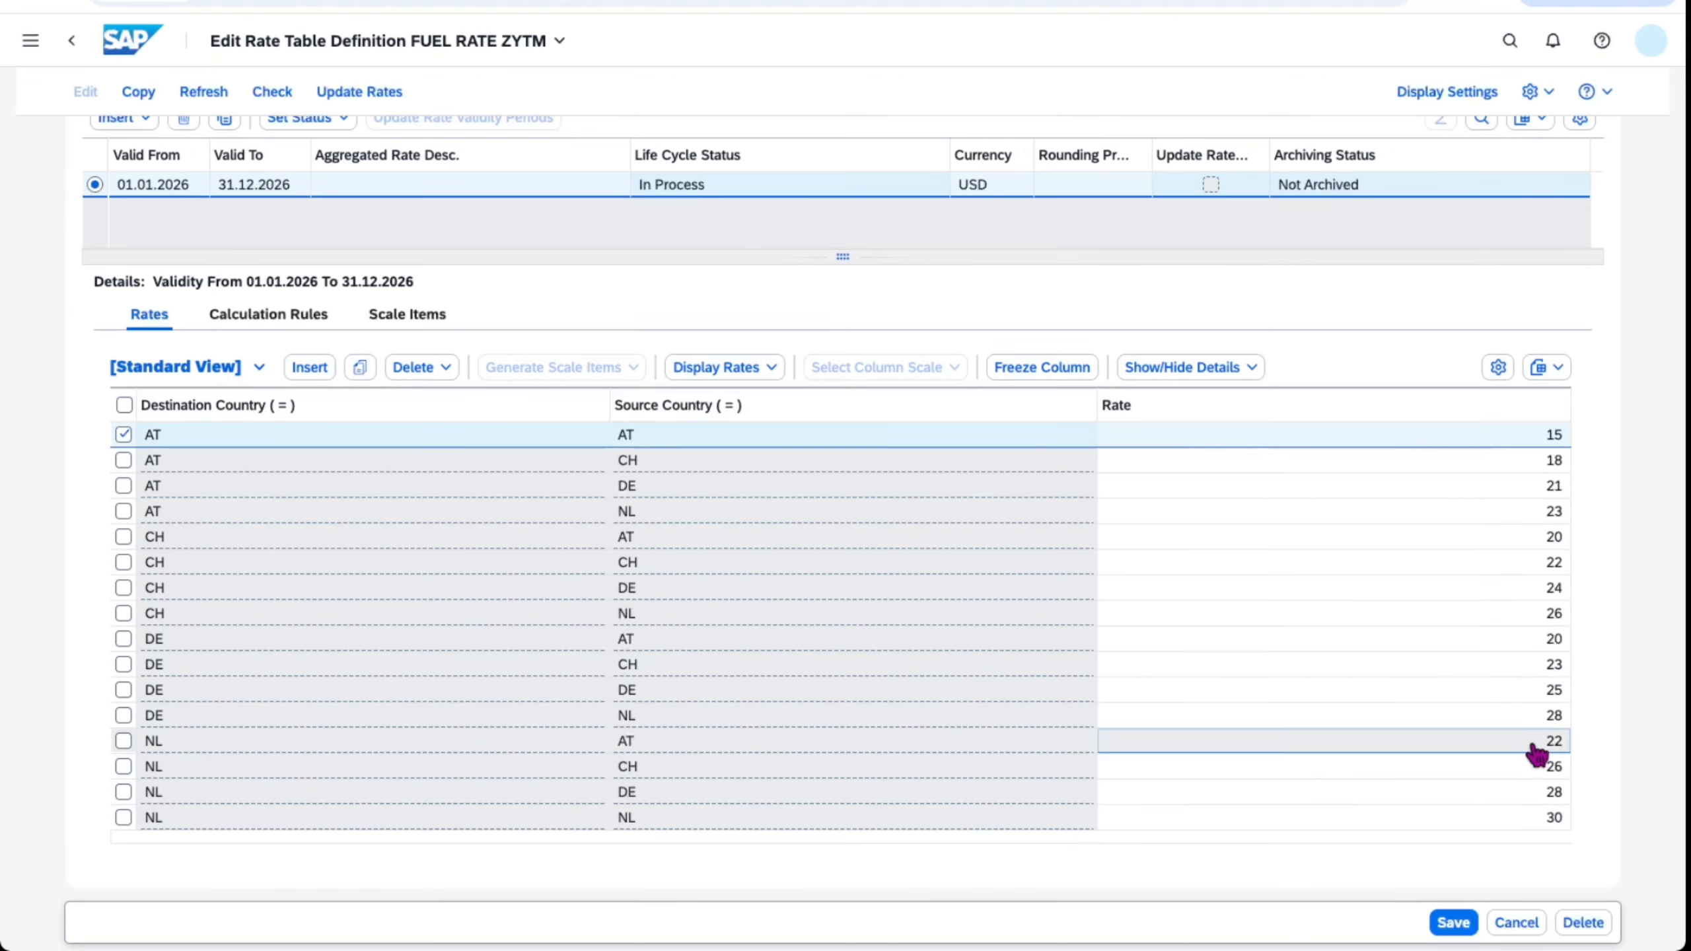
click(268, 313)
click(421, 398)
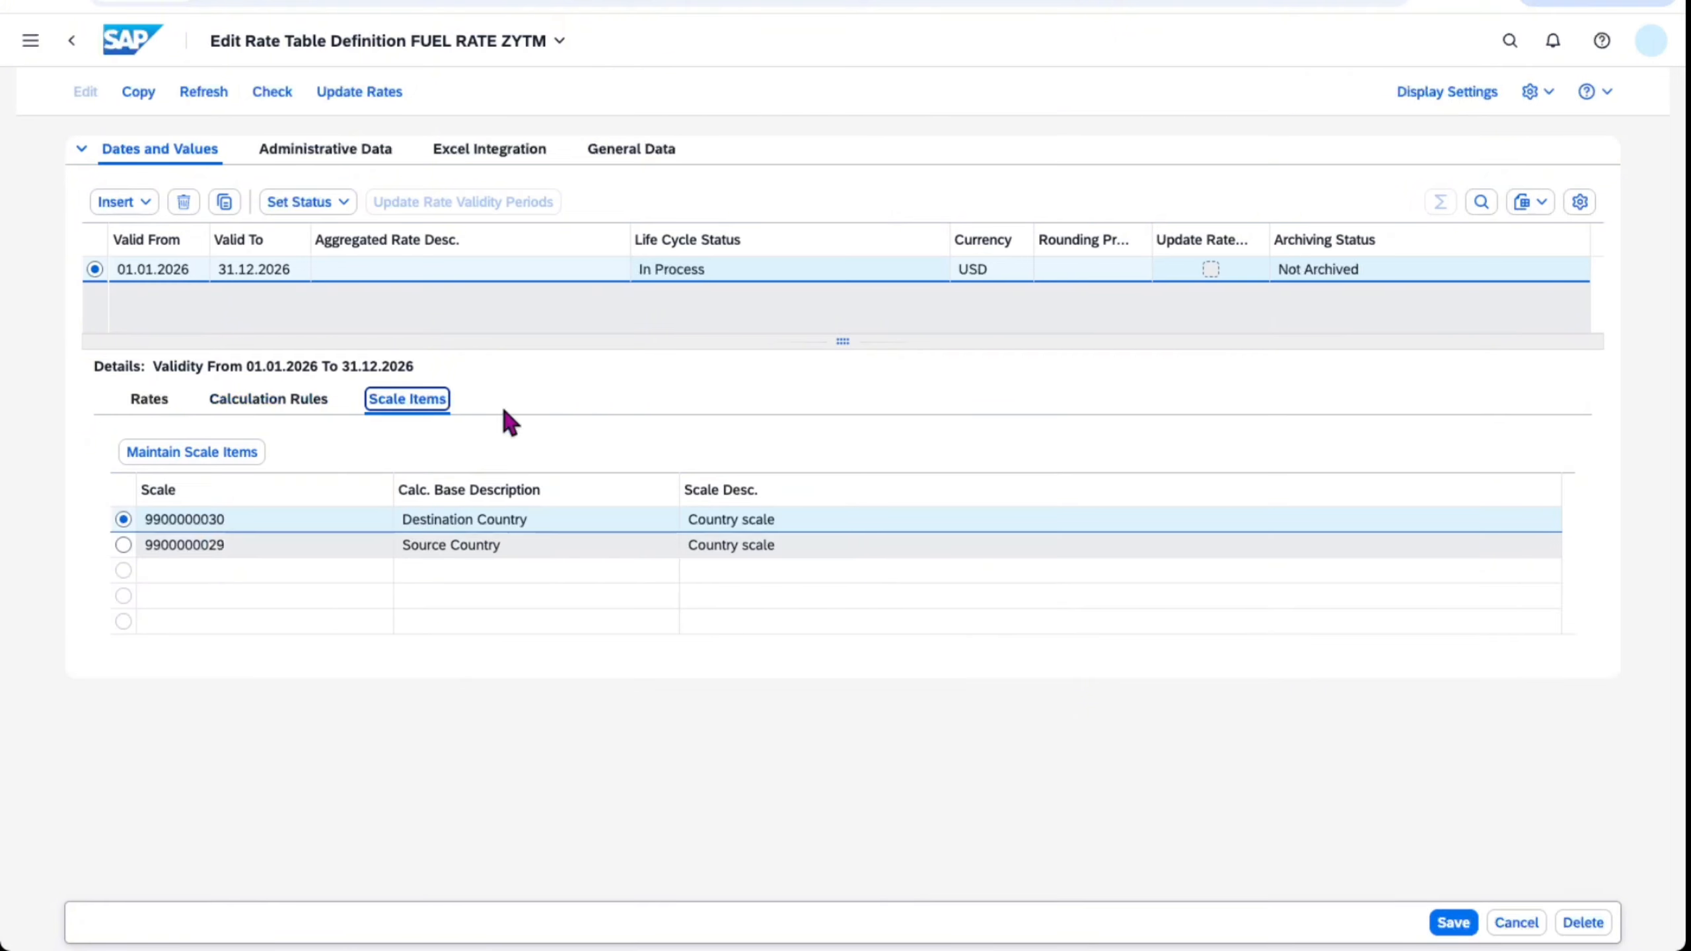
click(1454, 923)
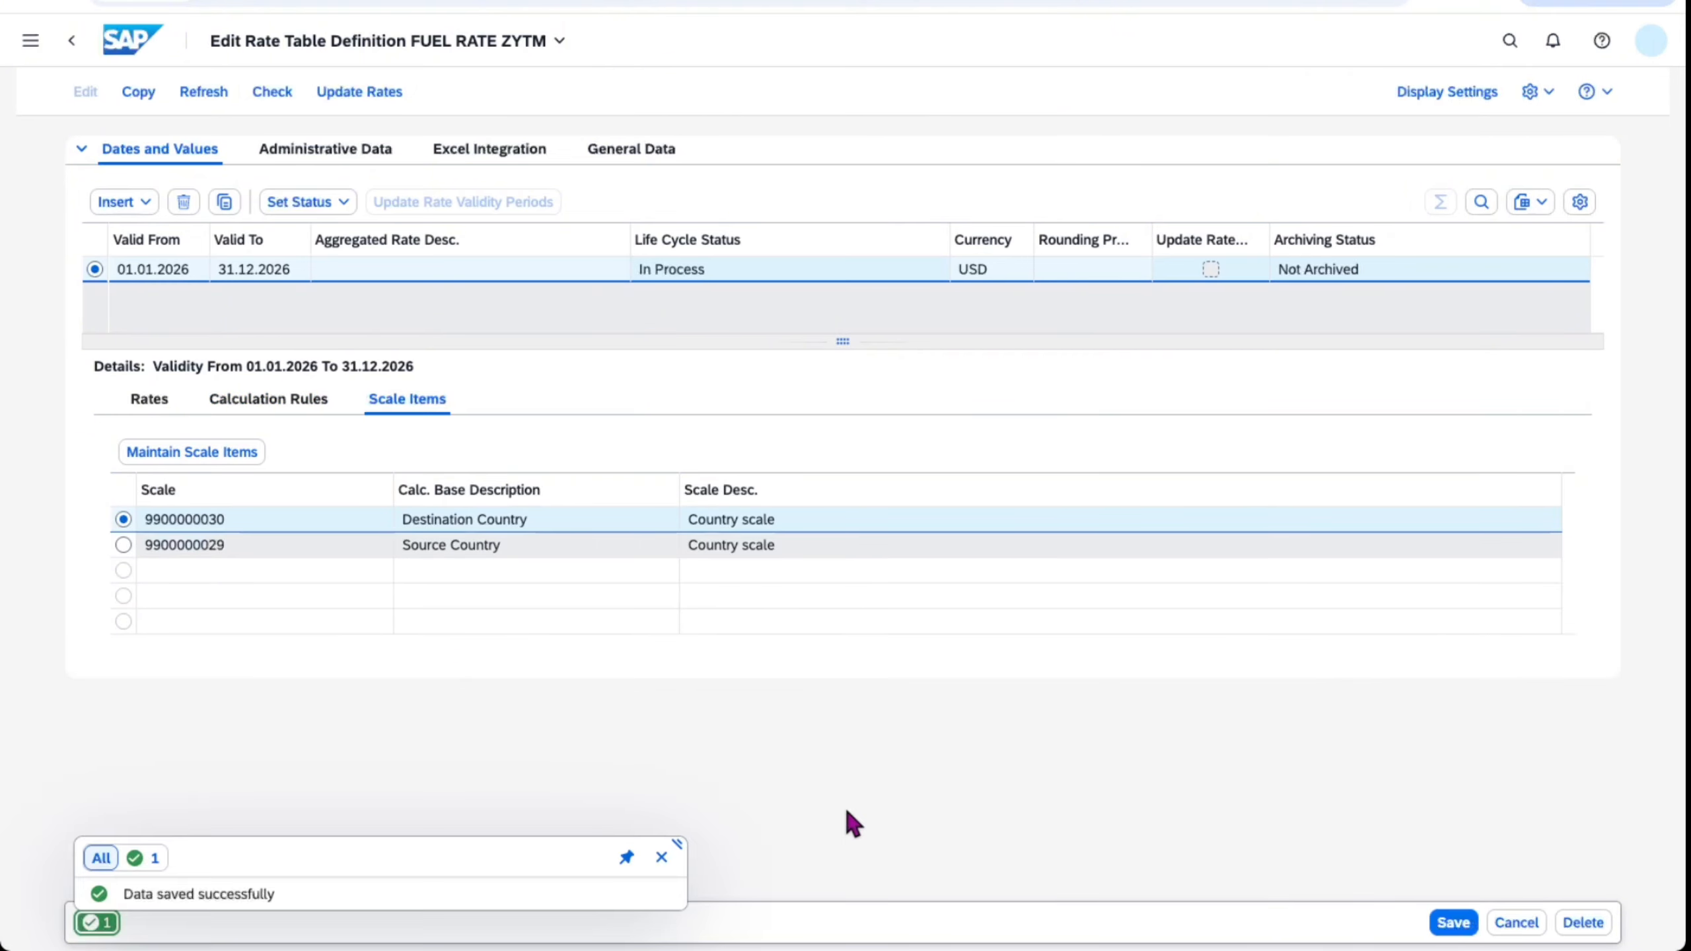
- Set the 2026 validity line's status to Released and save the fuel rate table
click(718, 274)
click(316, 204)
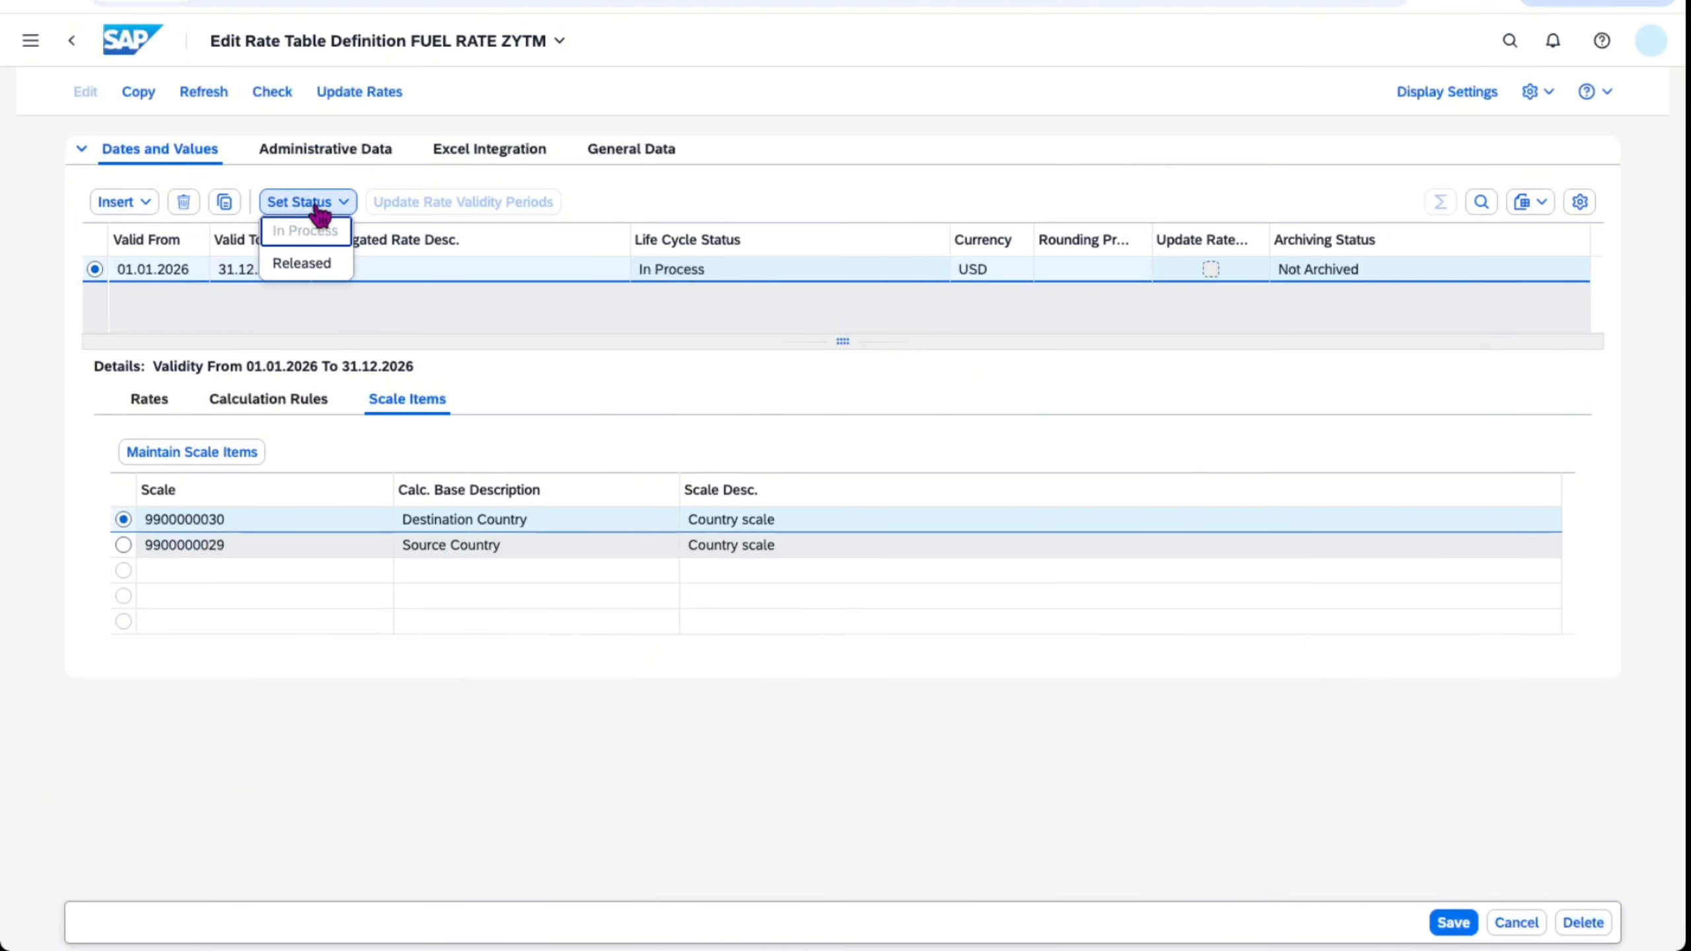
click(314, 263)
click(321, 206)
click(319, 261)
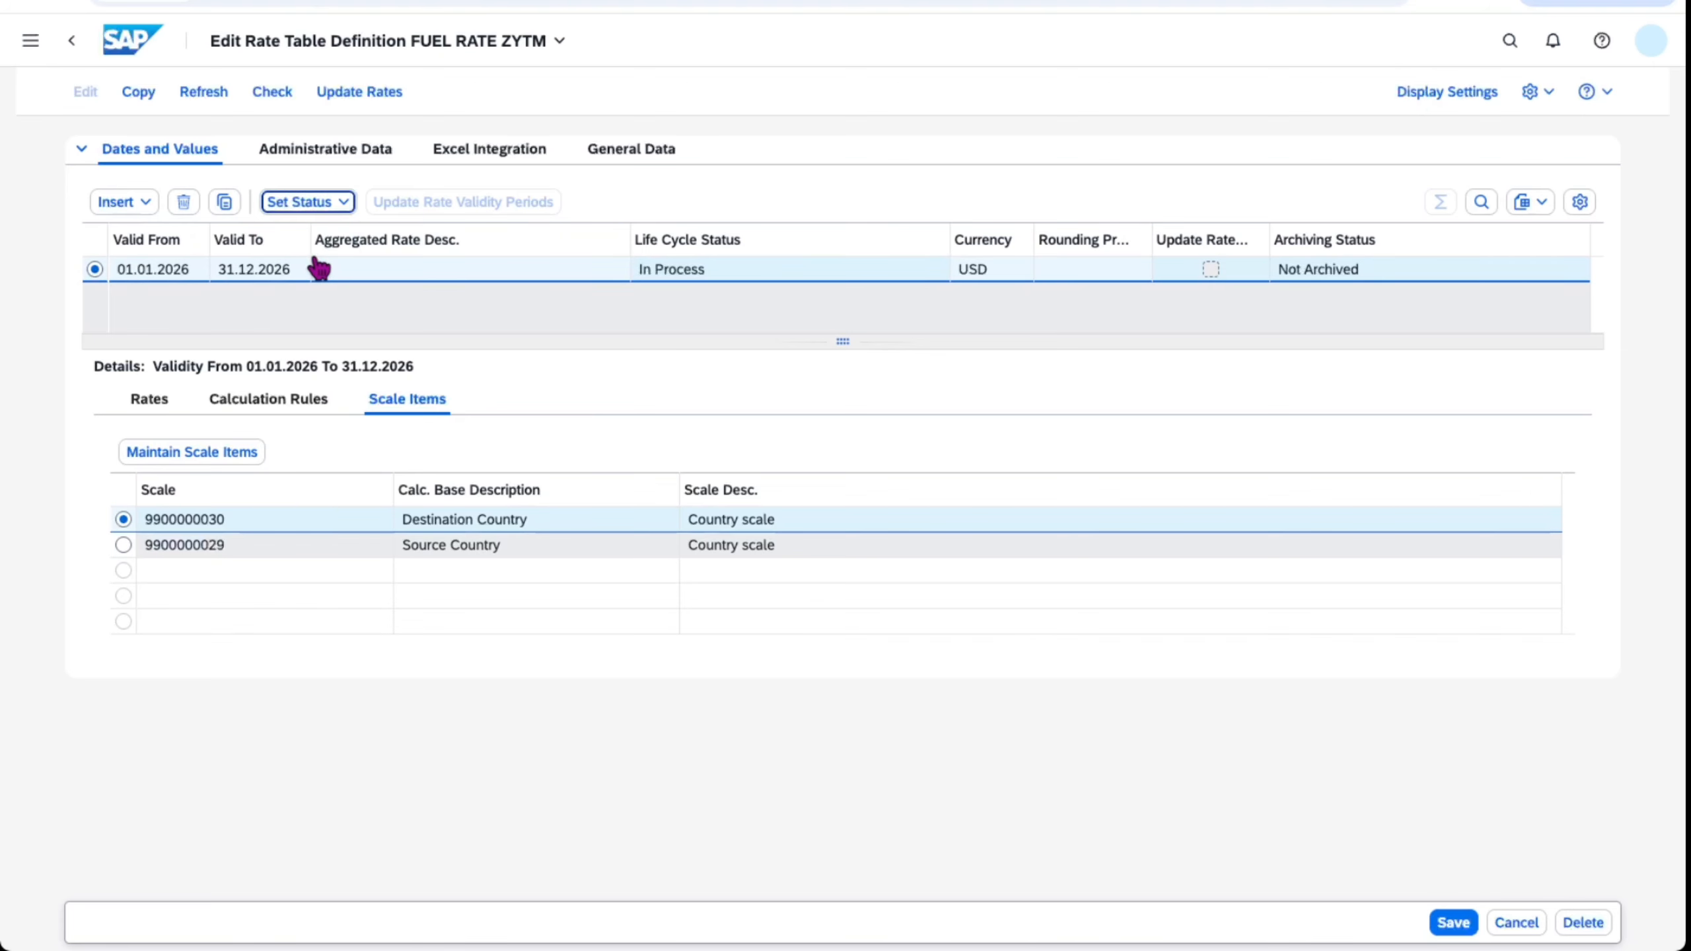
click(1453, 925)
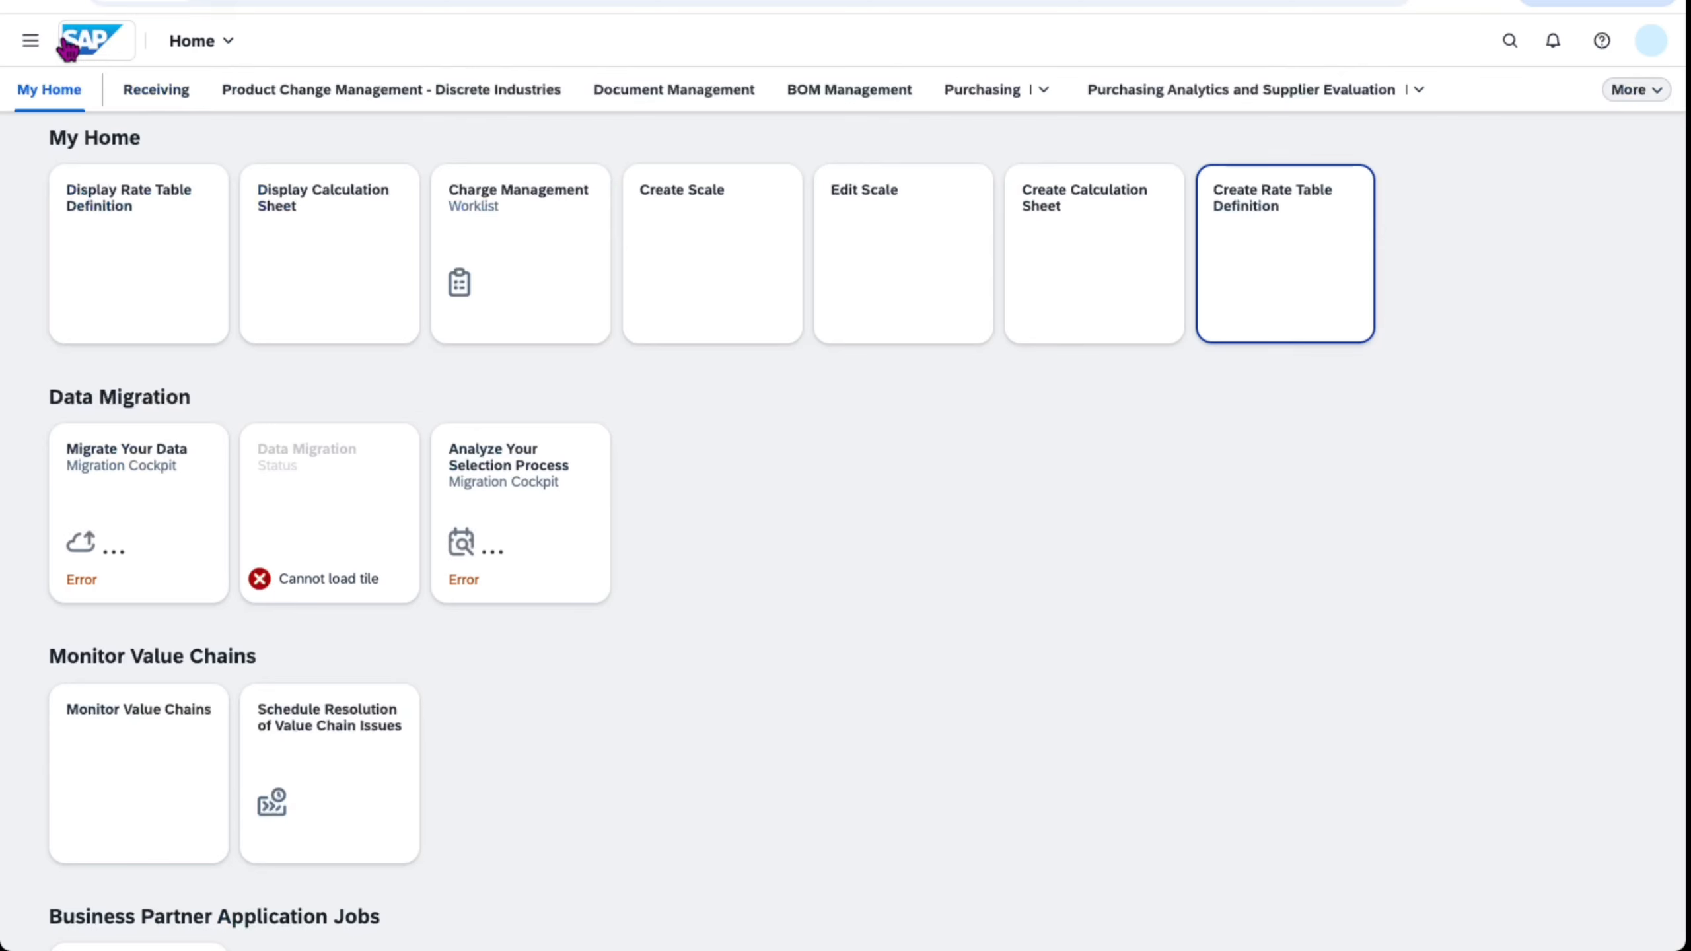
- Start a new rate table definition without specifying a type or template and show its general data
click(1245, 258)
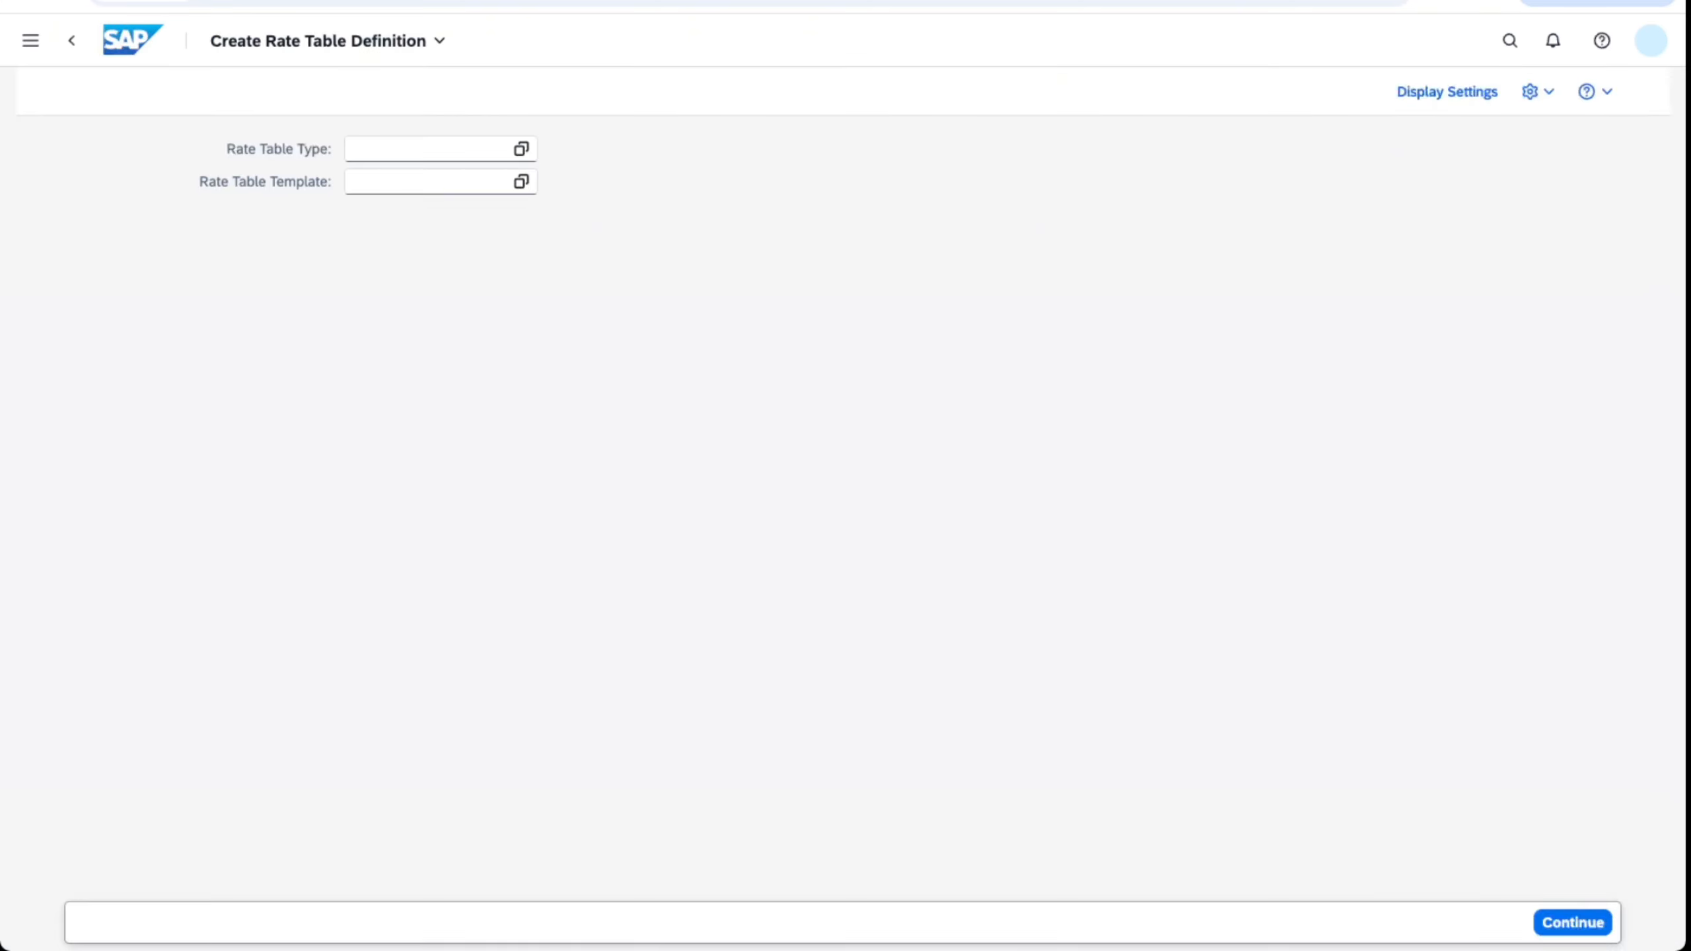
click(1588, 926)
click(616, 156)
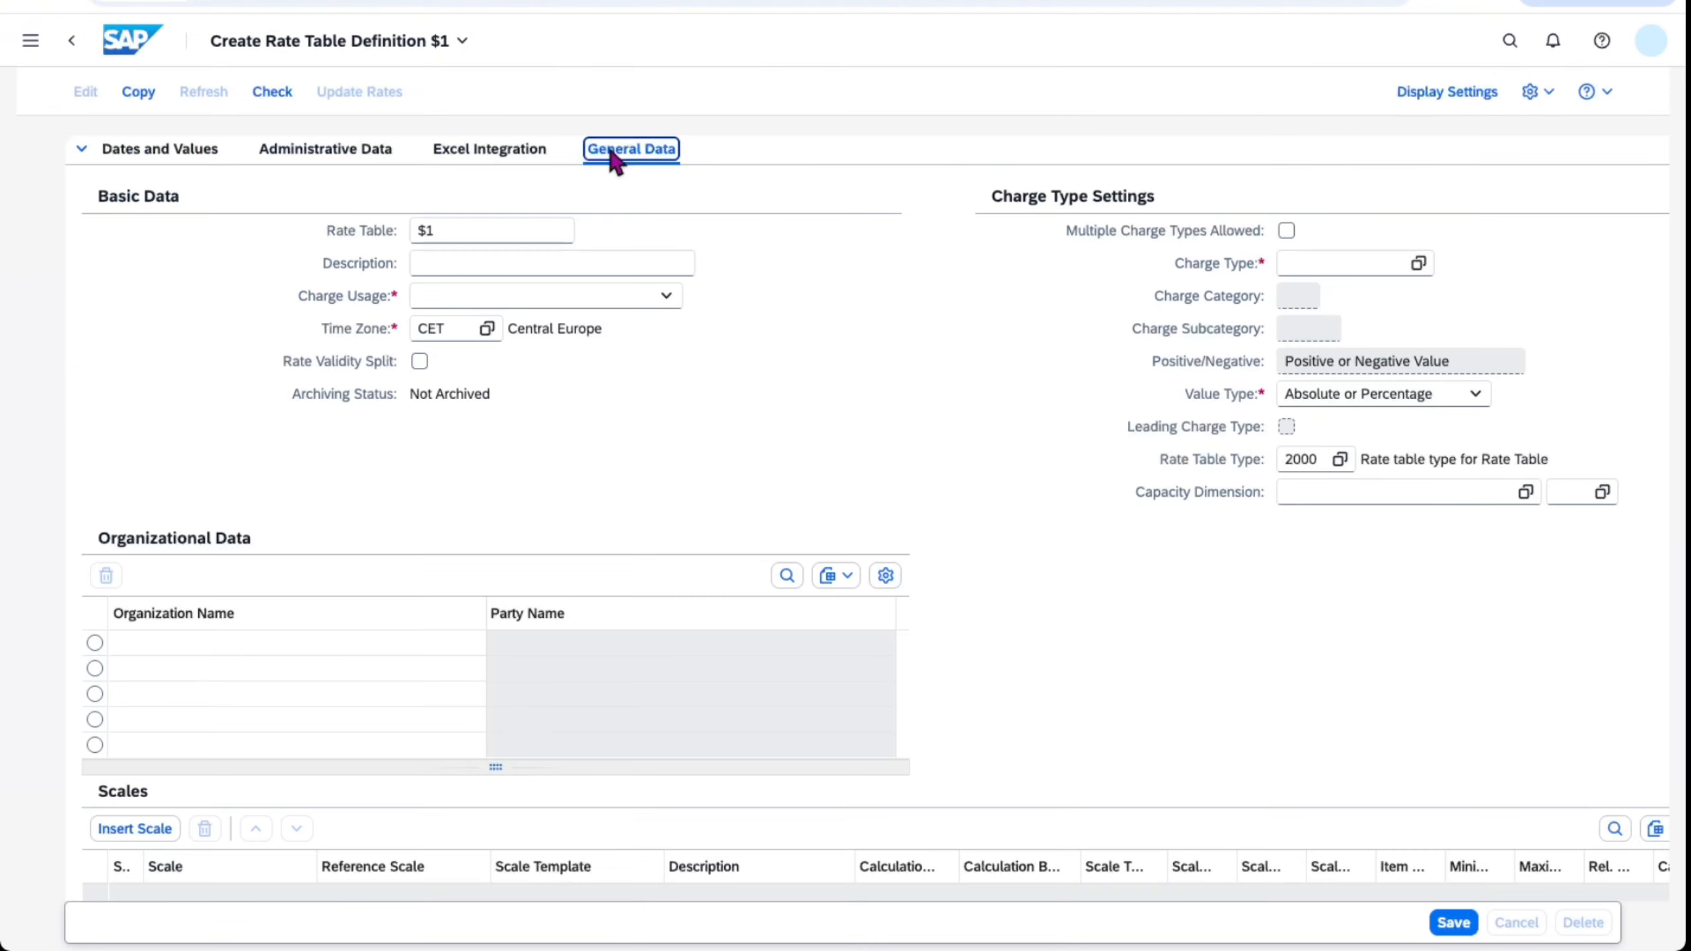
- Name the rate table HNDL RATE ZYTM and set its charge usage to Service Provider
click(510, 235)
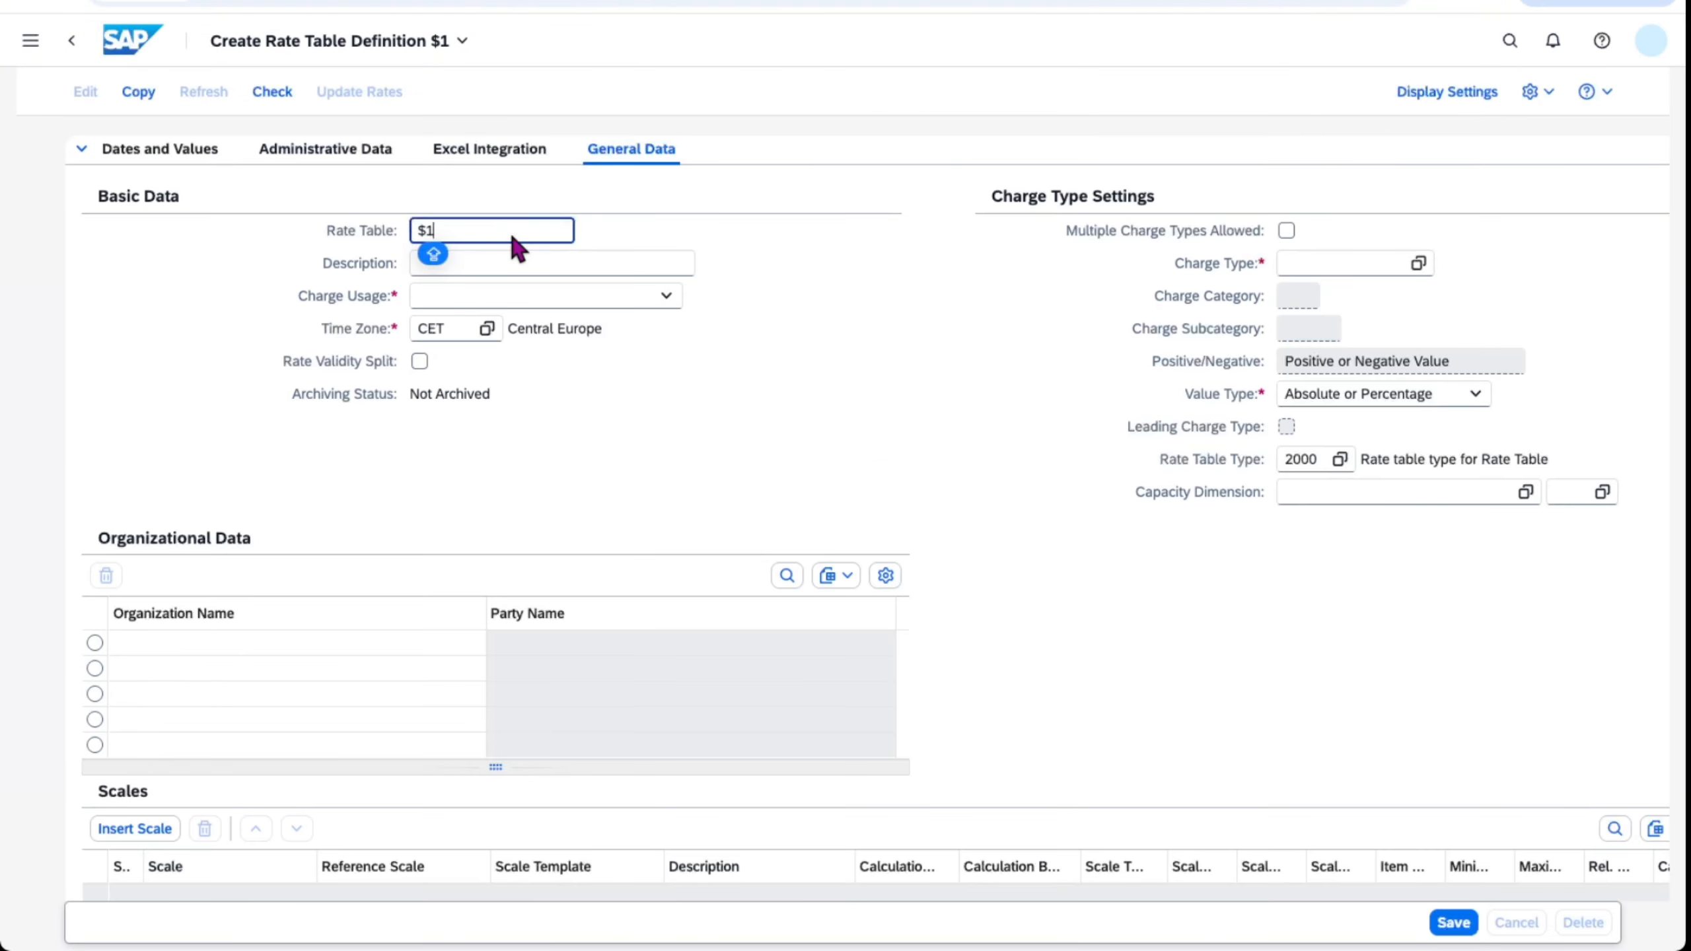
key(BackSpace)
key(Caps_Lock)
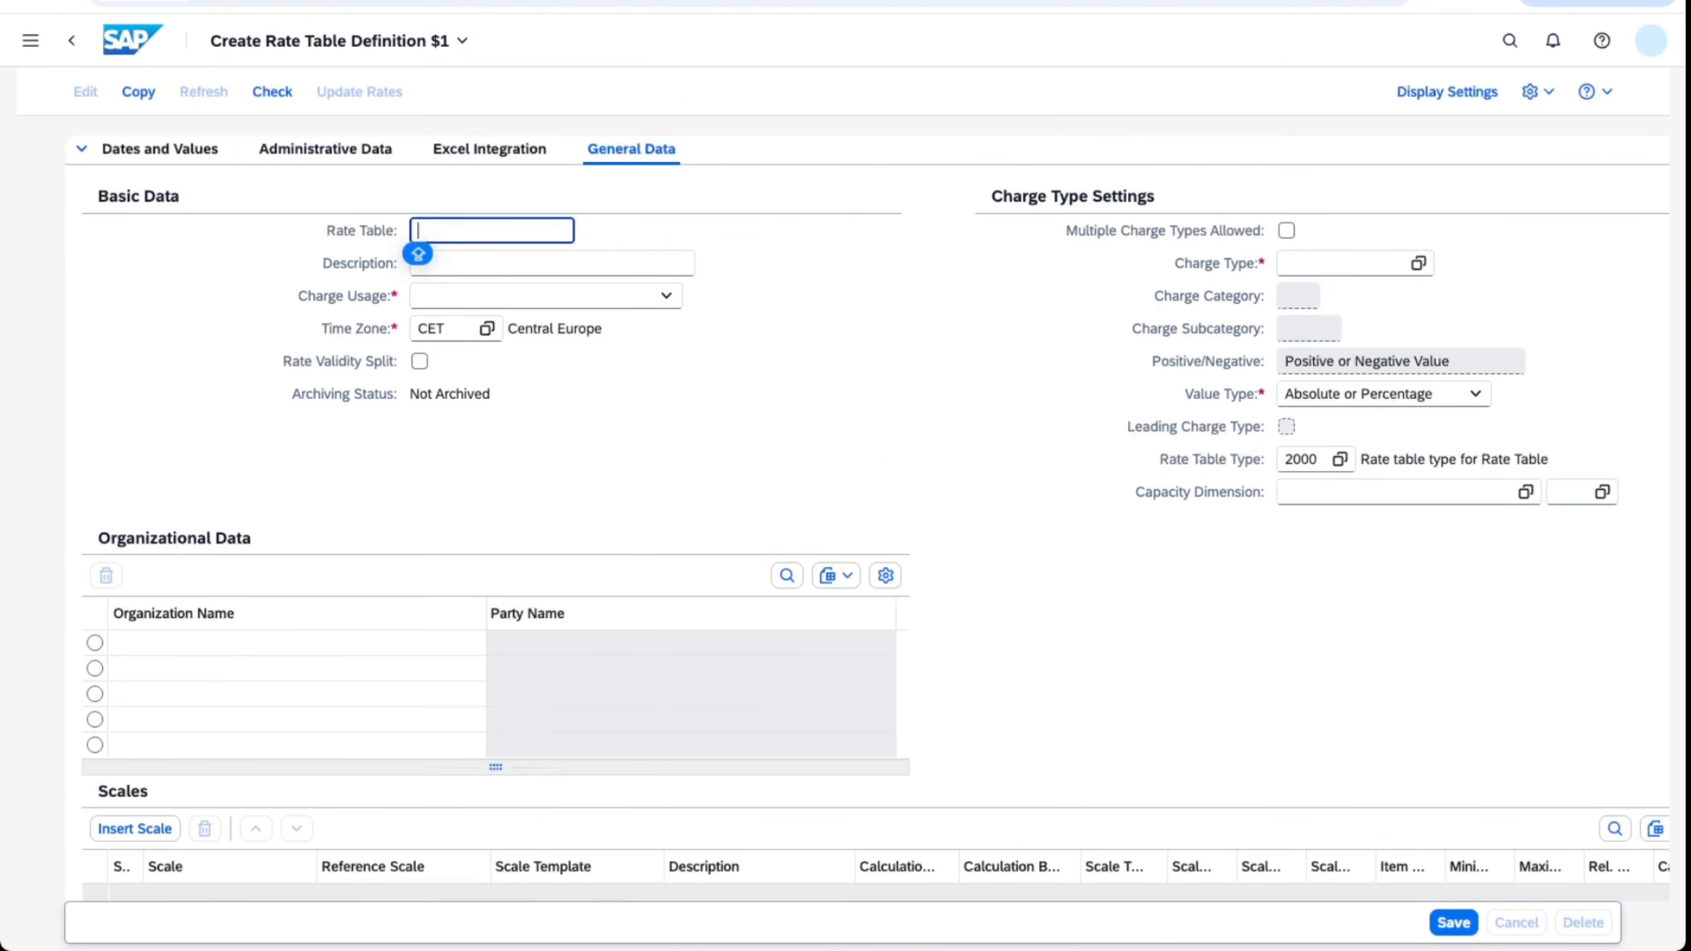
text(HNDL RATE )
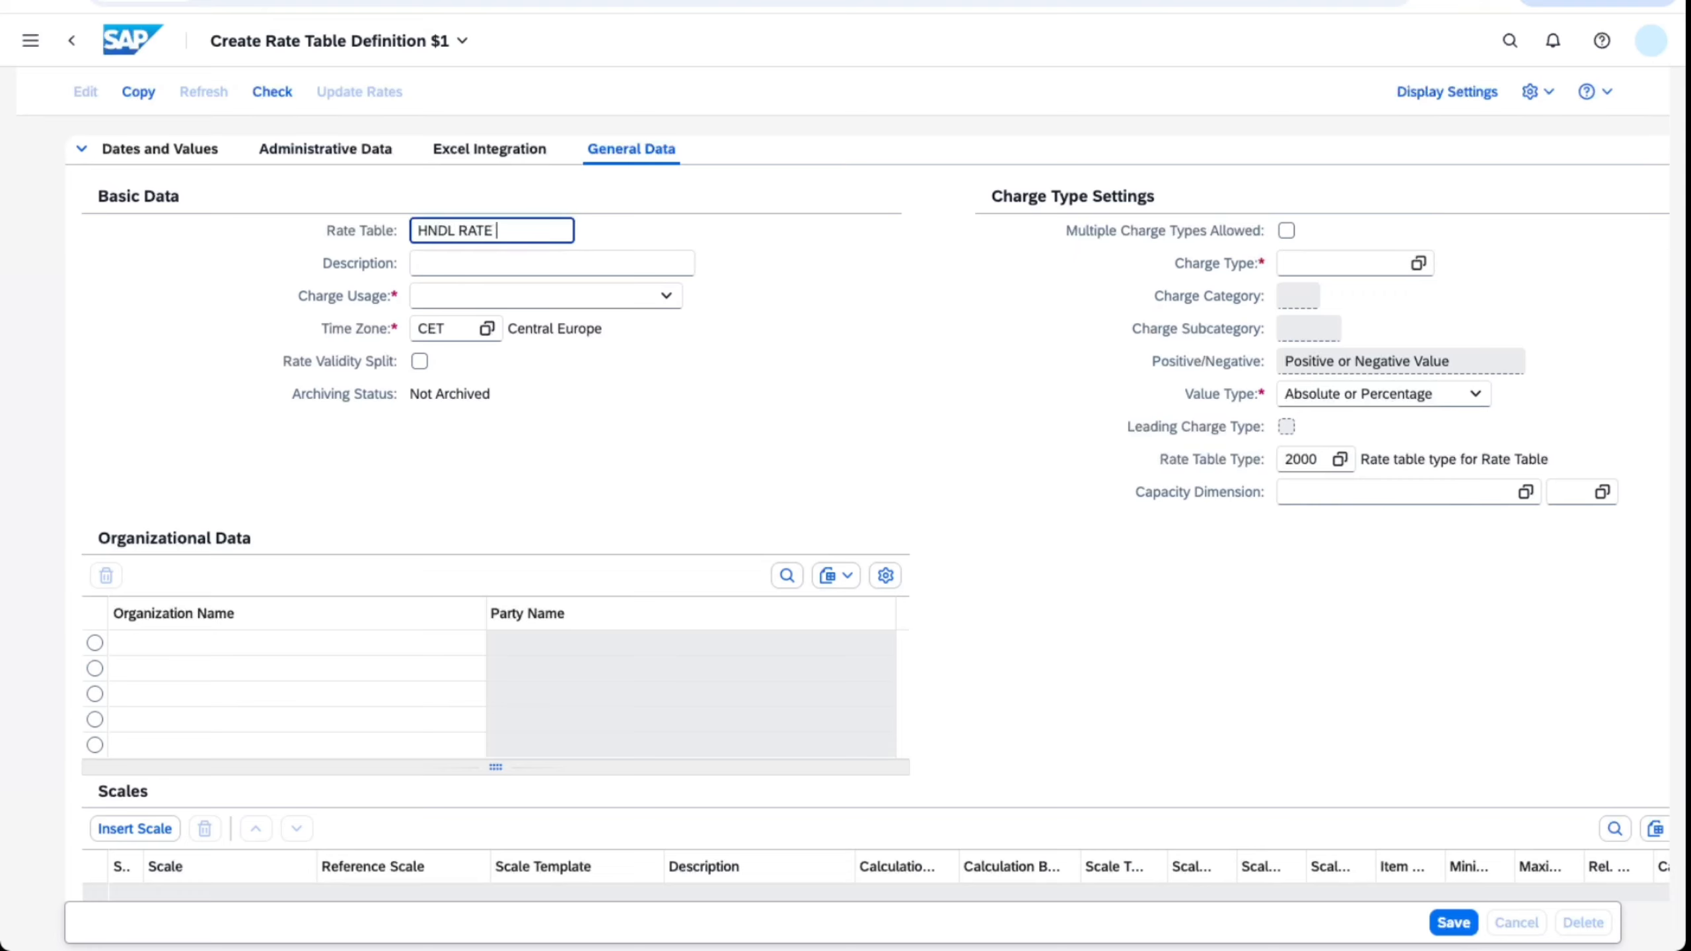
text(ZYTM)
click(796, 343)
click(665, 296)
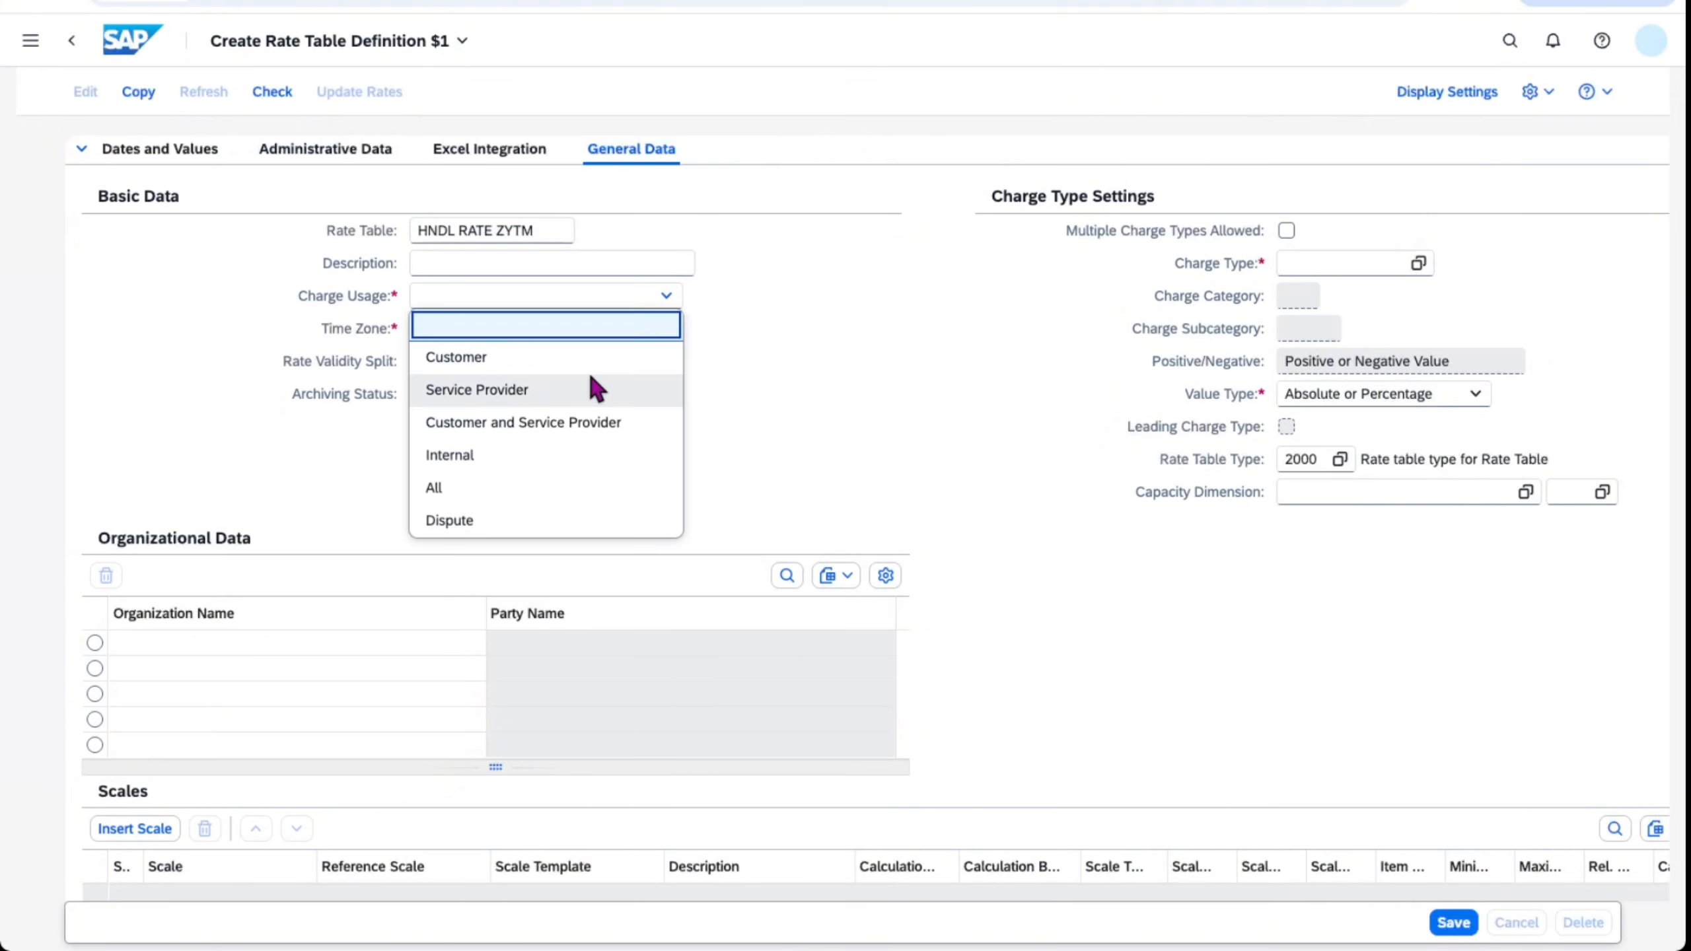
click(505, 391)
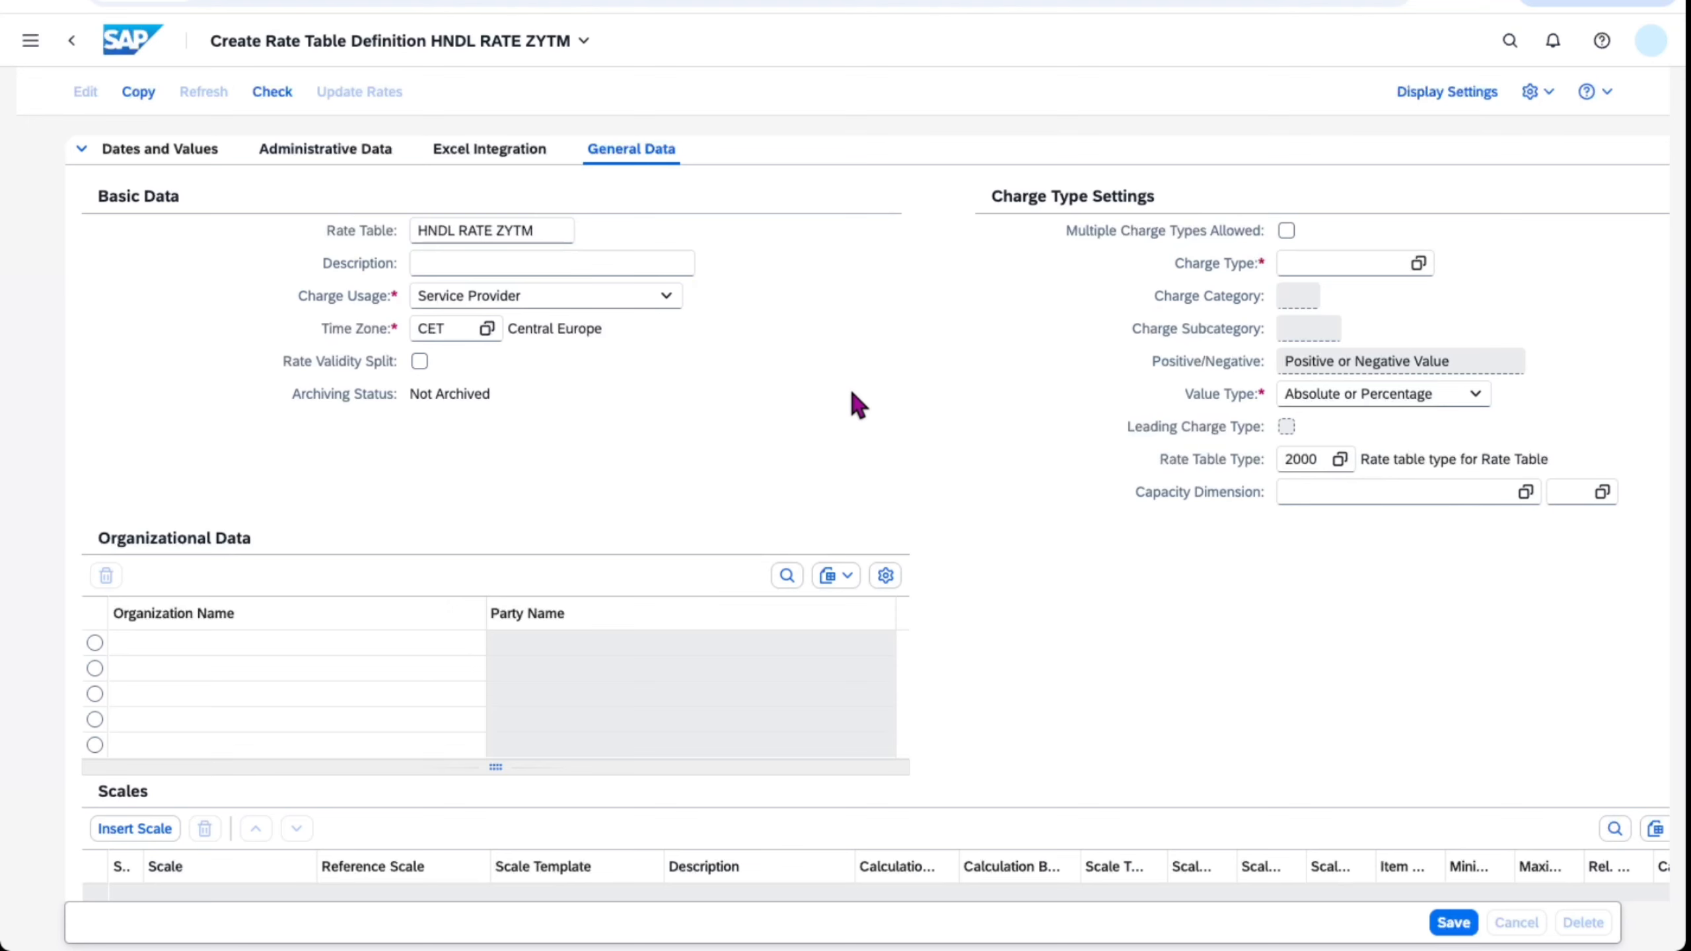
- Look up the available charge types for the handling rate table with the default filters
click(1418, 263)
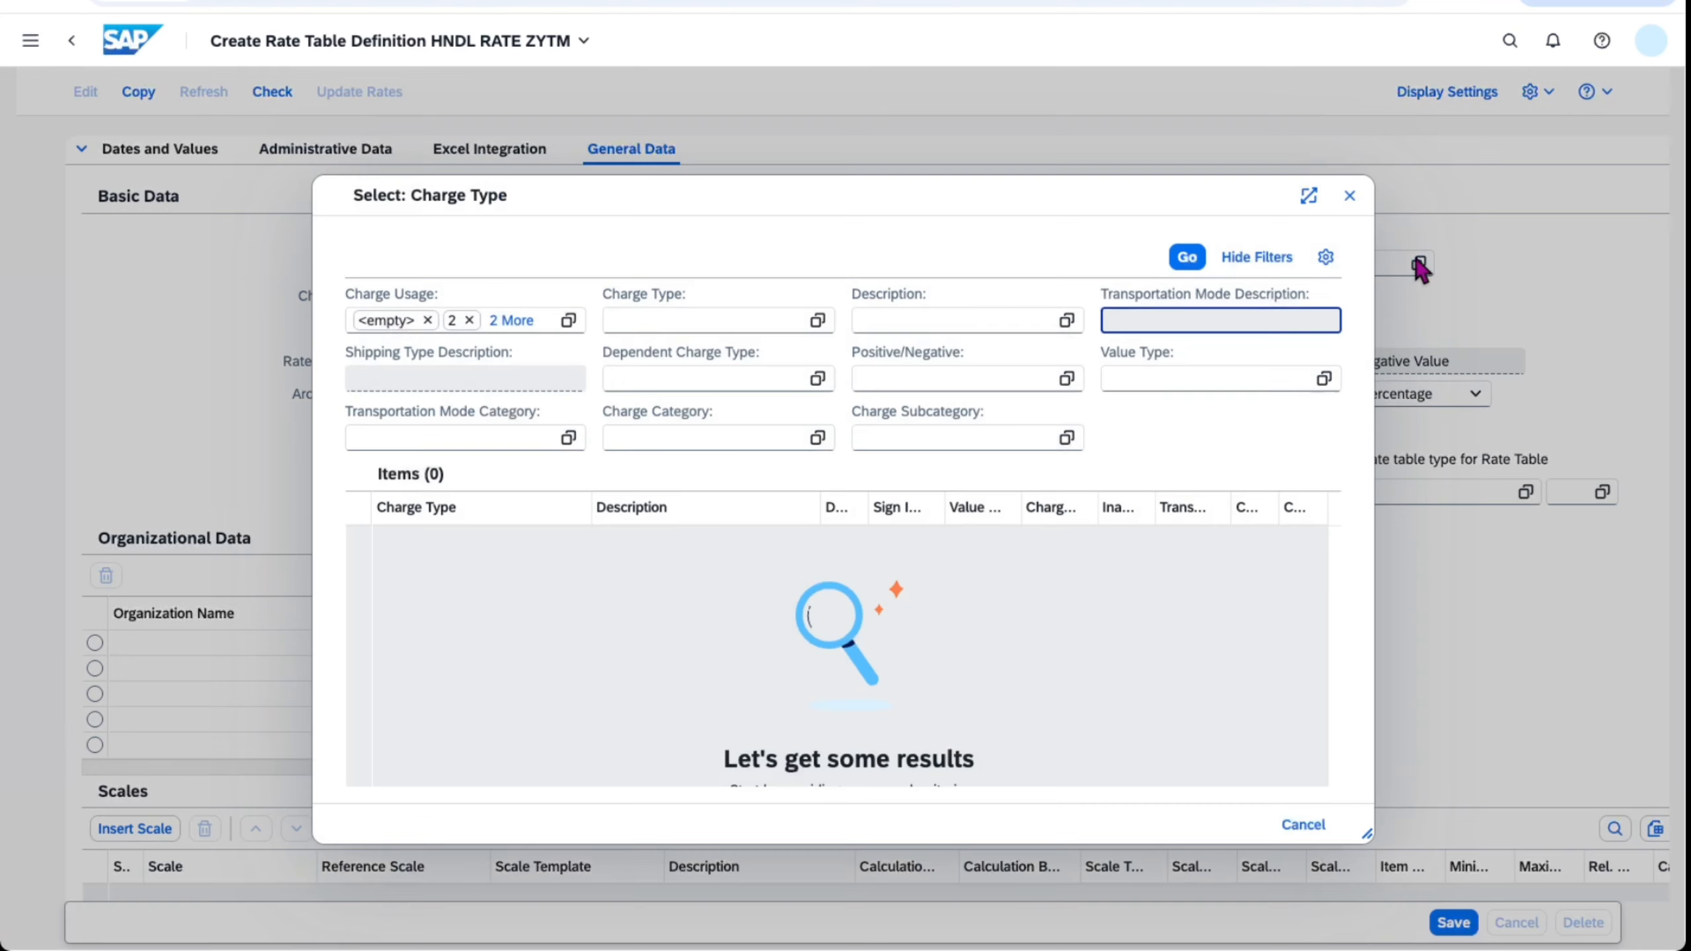
click(1188, 258)
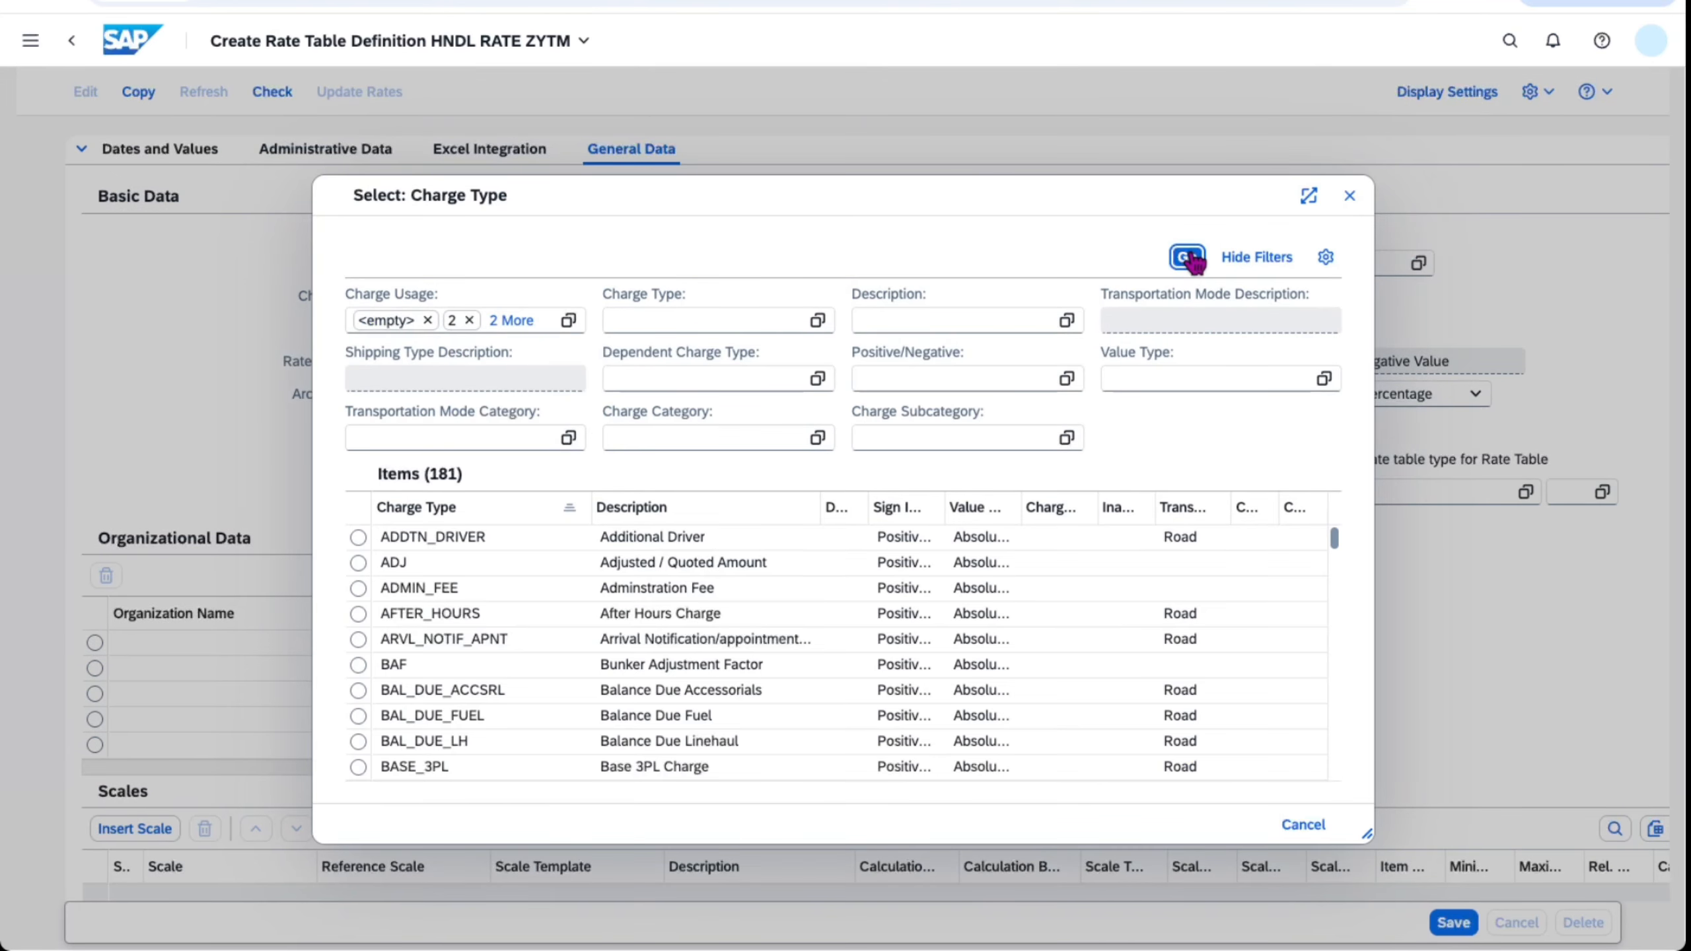
- Assign the handling charge type HNDL_ZYTM to the rate table and set its value type to Absolute Value
scroll(1328, 659, down, 5)
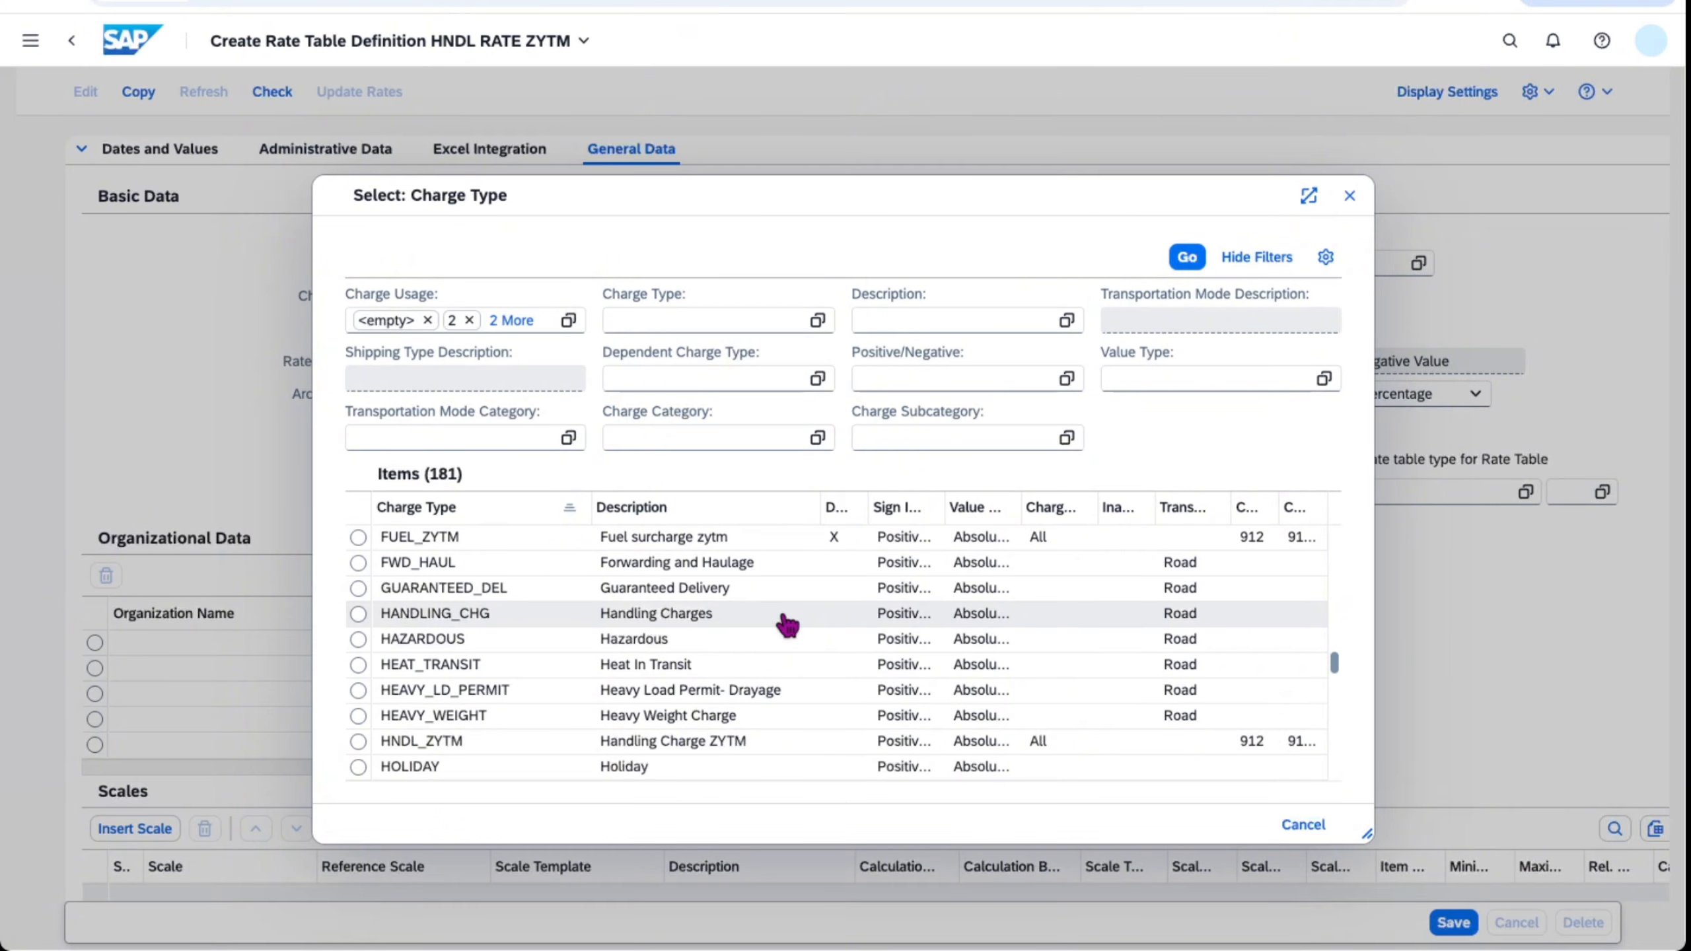
click(359, 741)
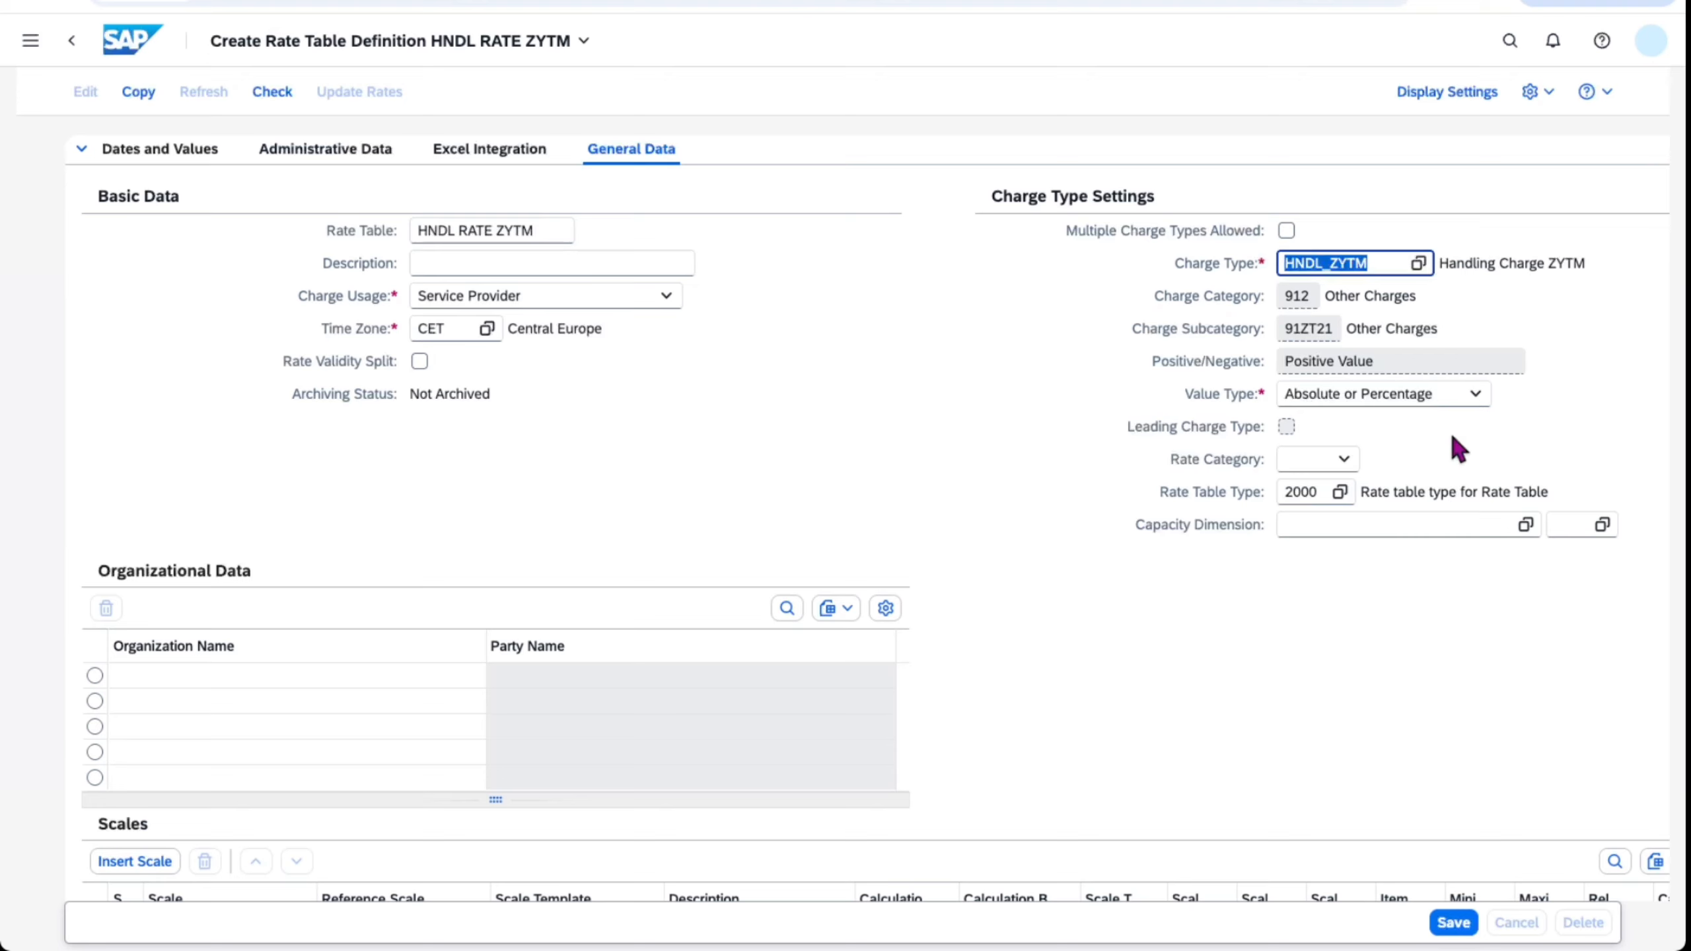
click(1464, 394)
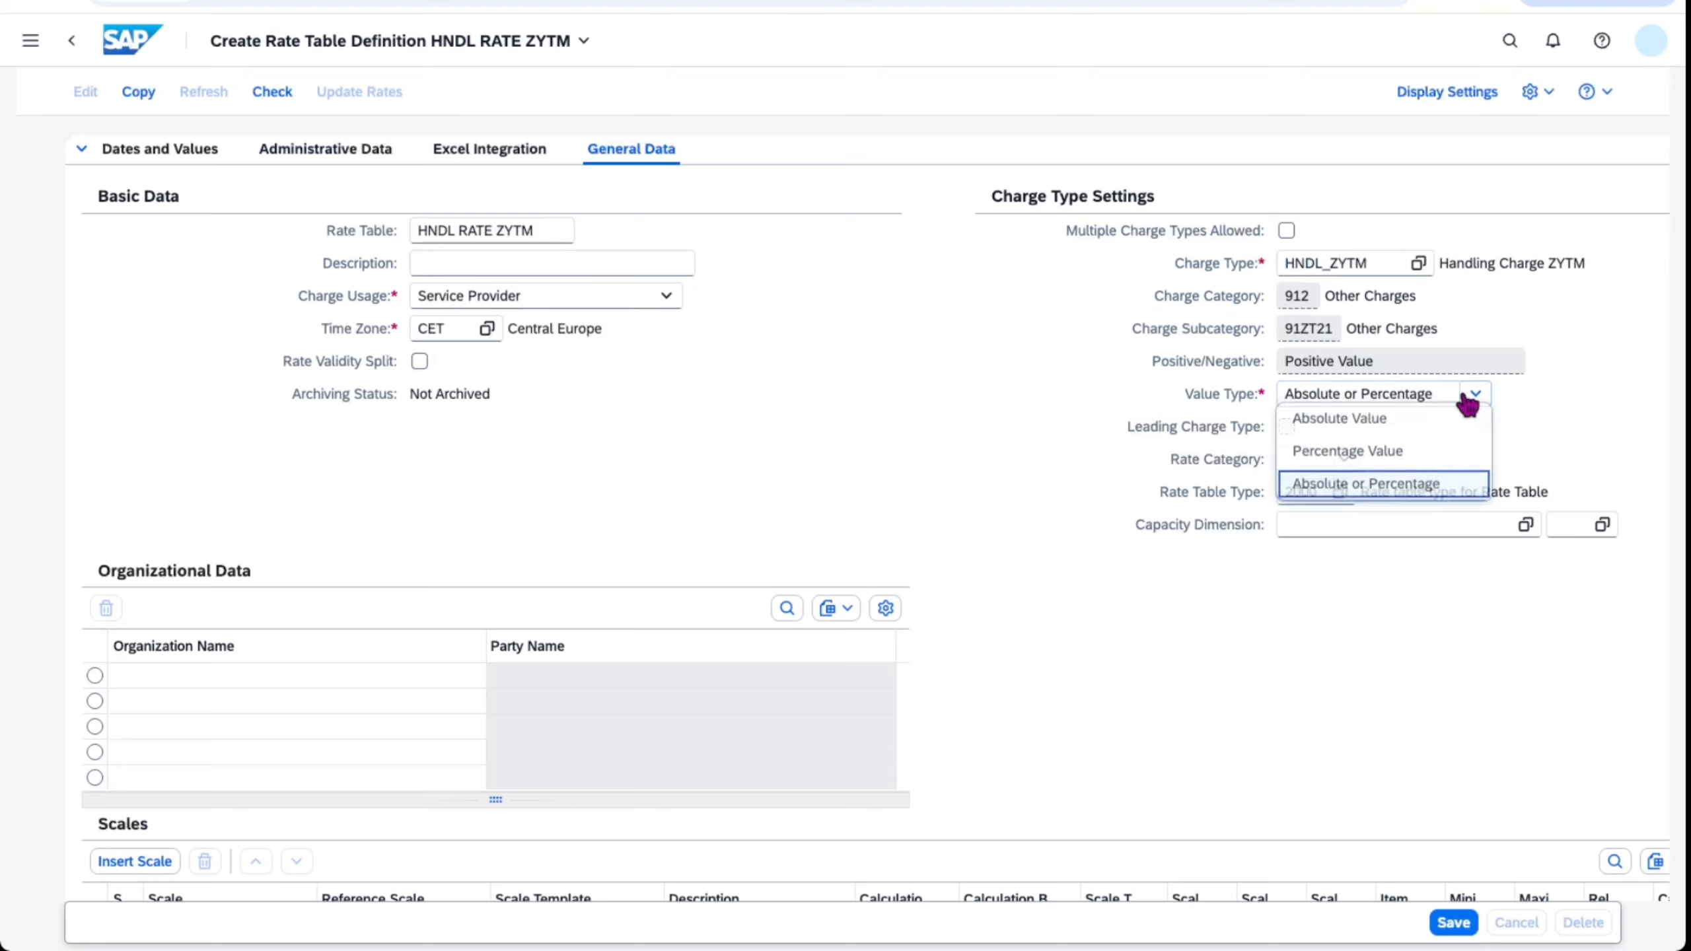
click(1341, 419)
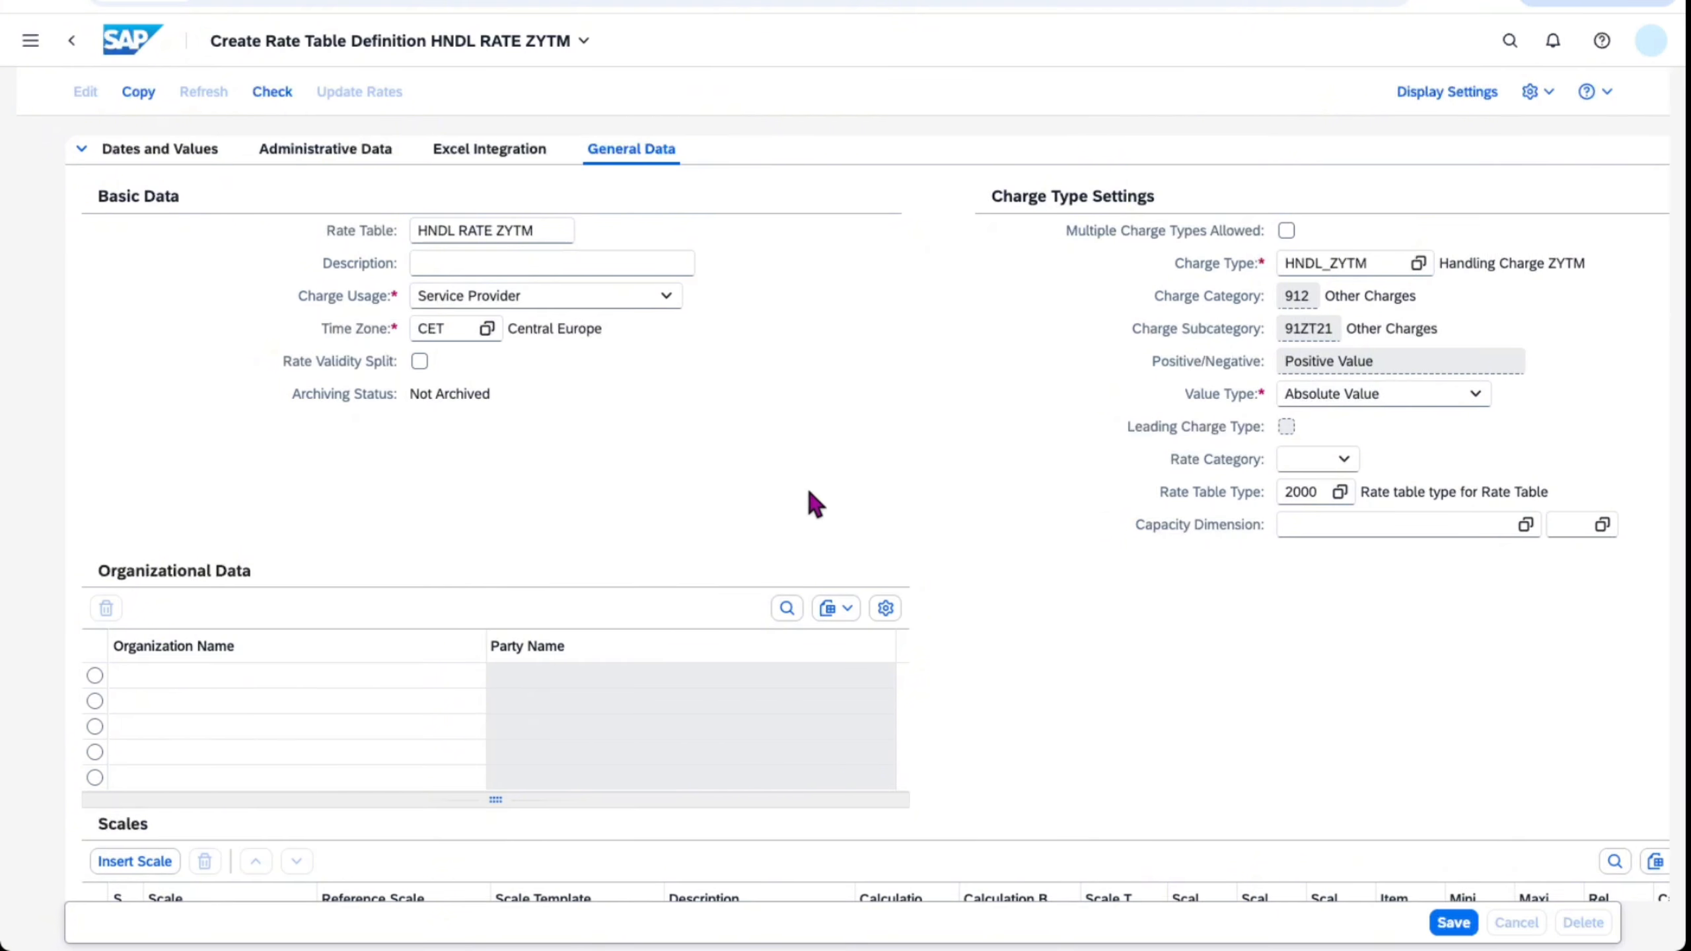
- Assign purchasing organization 50000062, ZYTM PURCHASE ORGANIZATION, in the first row of the organizational data
click(455, 678)
click(500, 676)
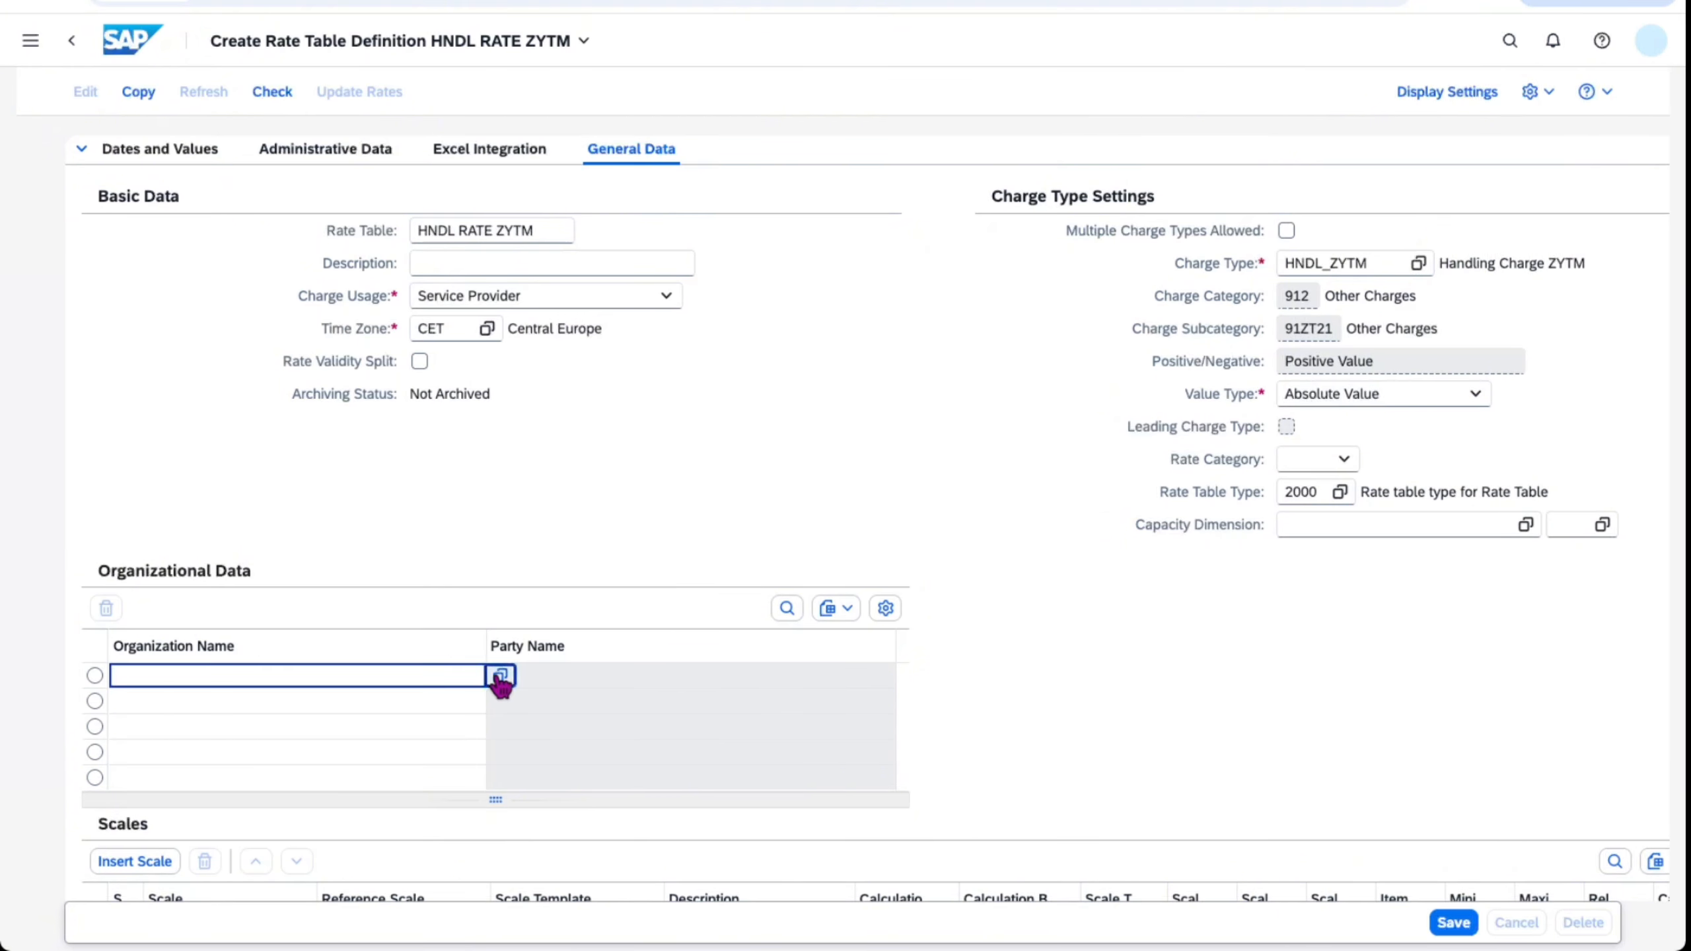
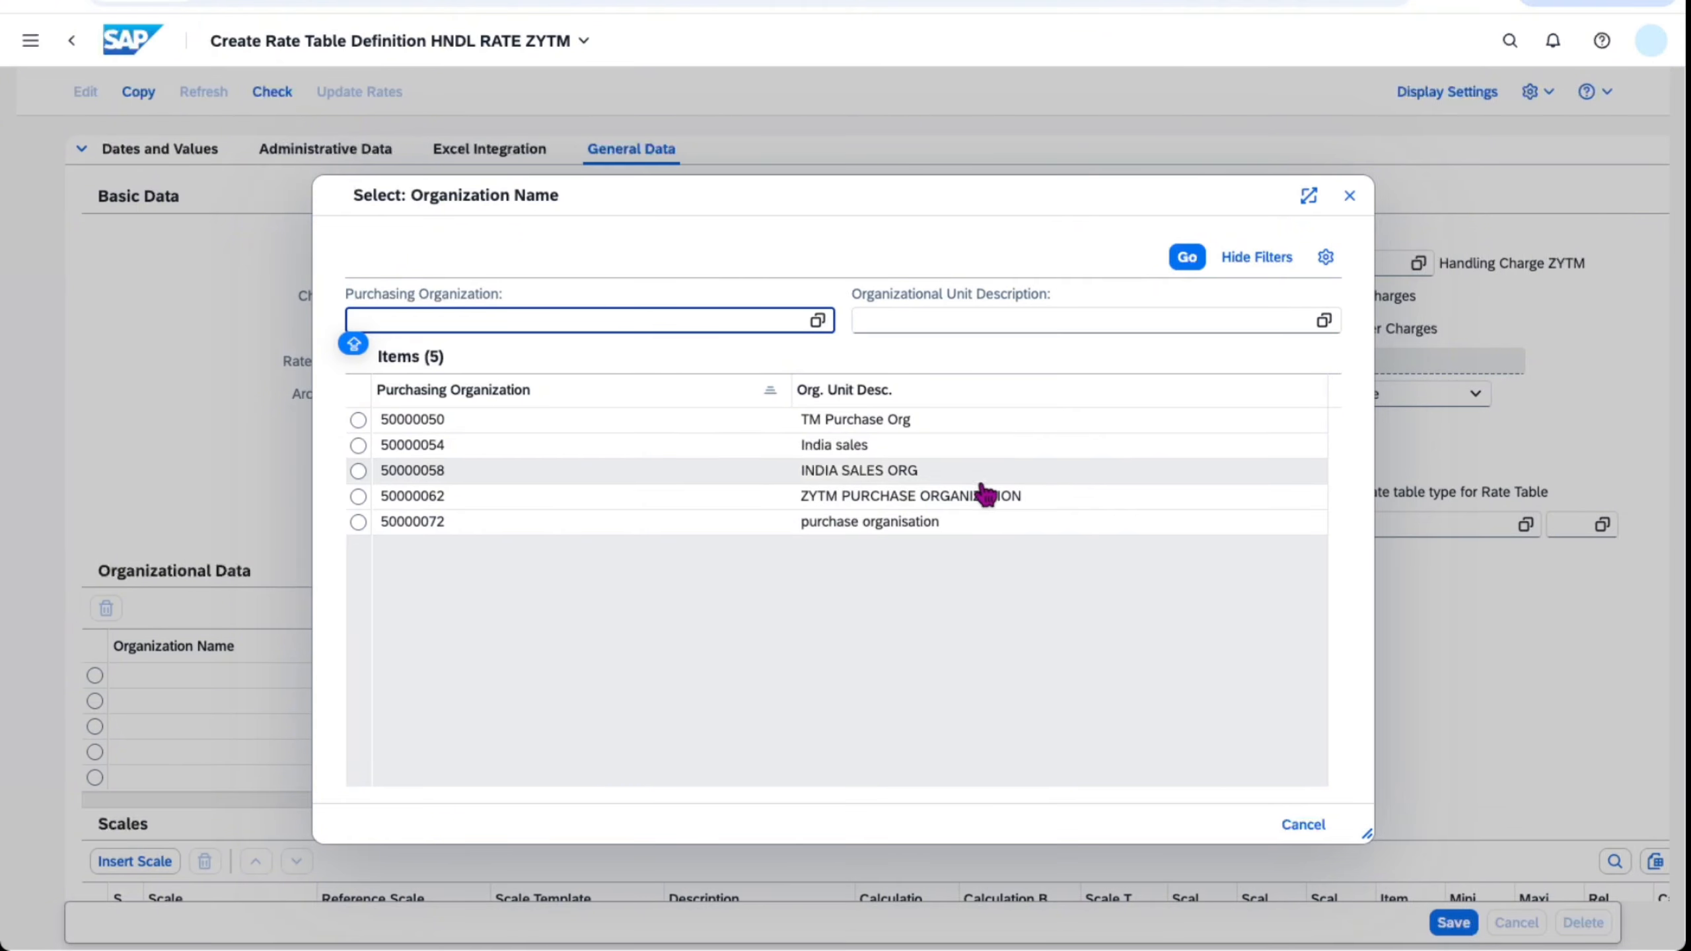
click(358, 496)
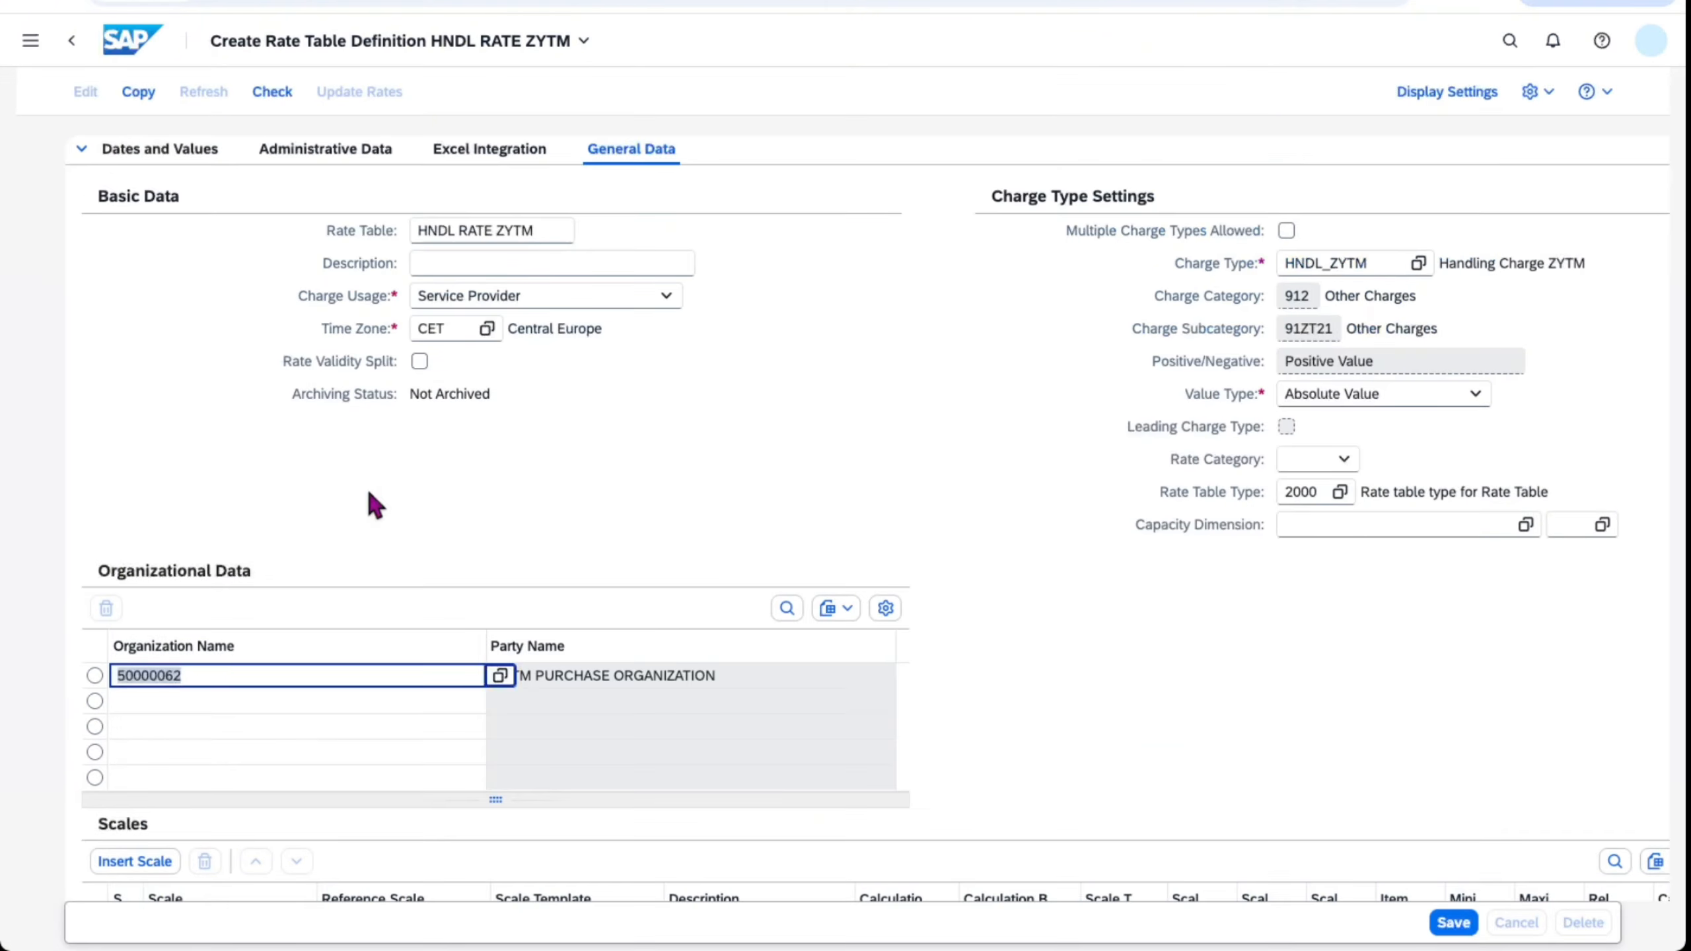
- Insert a scale and assign it reference scale ZYTM_QUANTITY_01, removing the filter that excludes local scales from the lookup
scroll(1171, 742, down, 3)
scroll(1173, 743, down, 3)
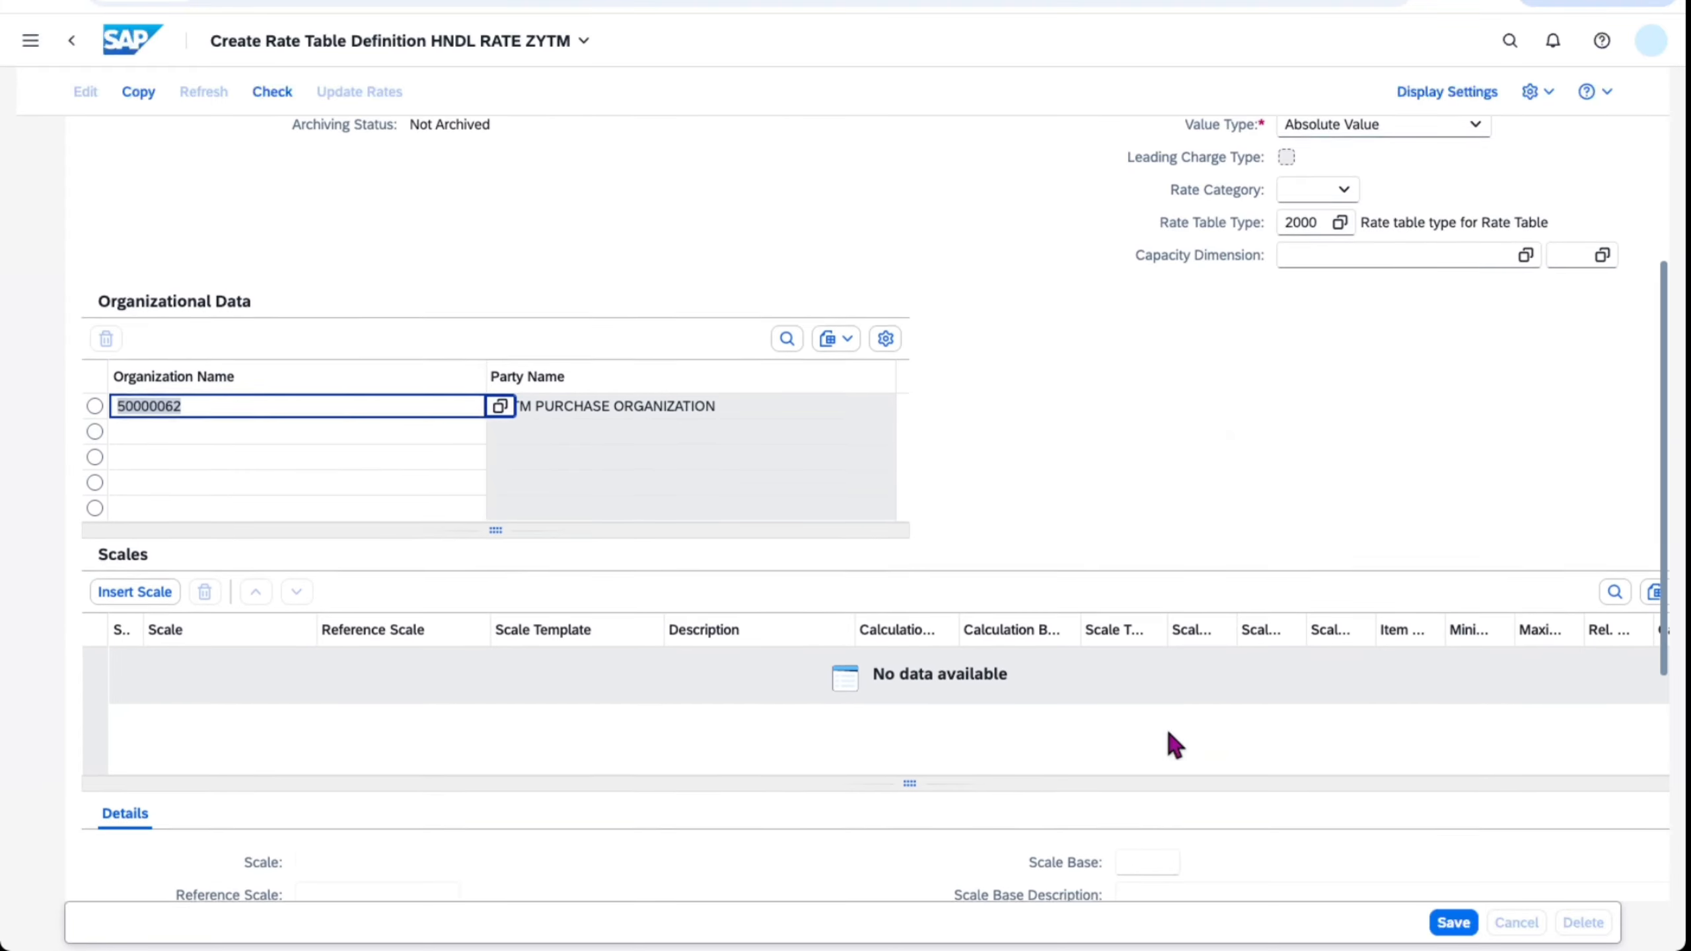
click(149, 436)
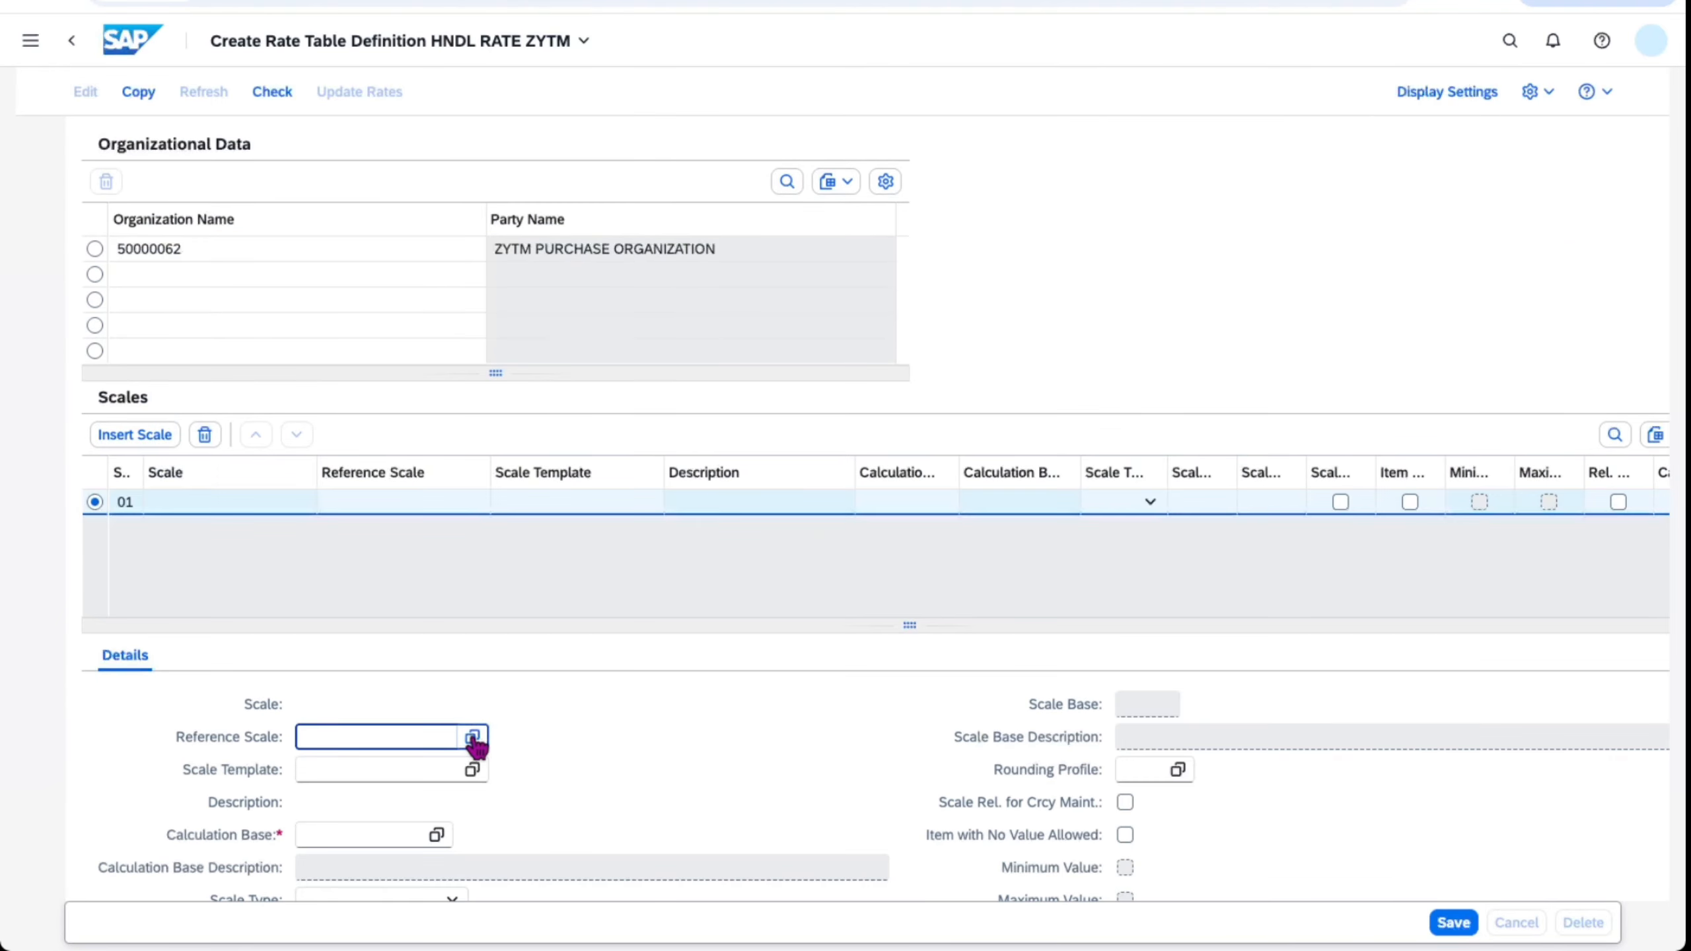
click(473, 739)
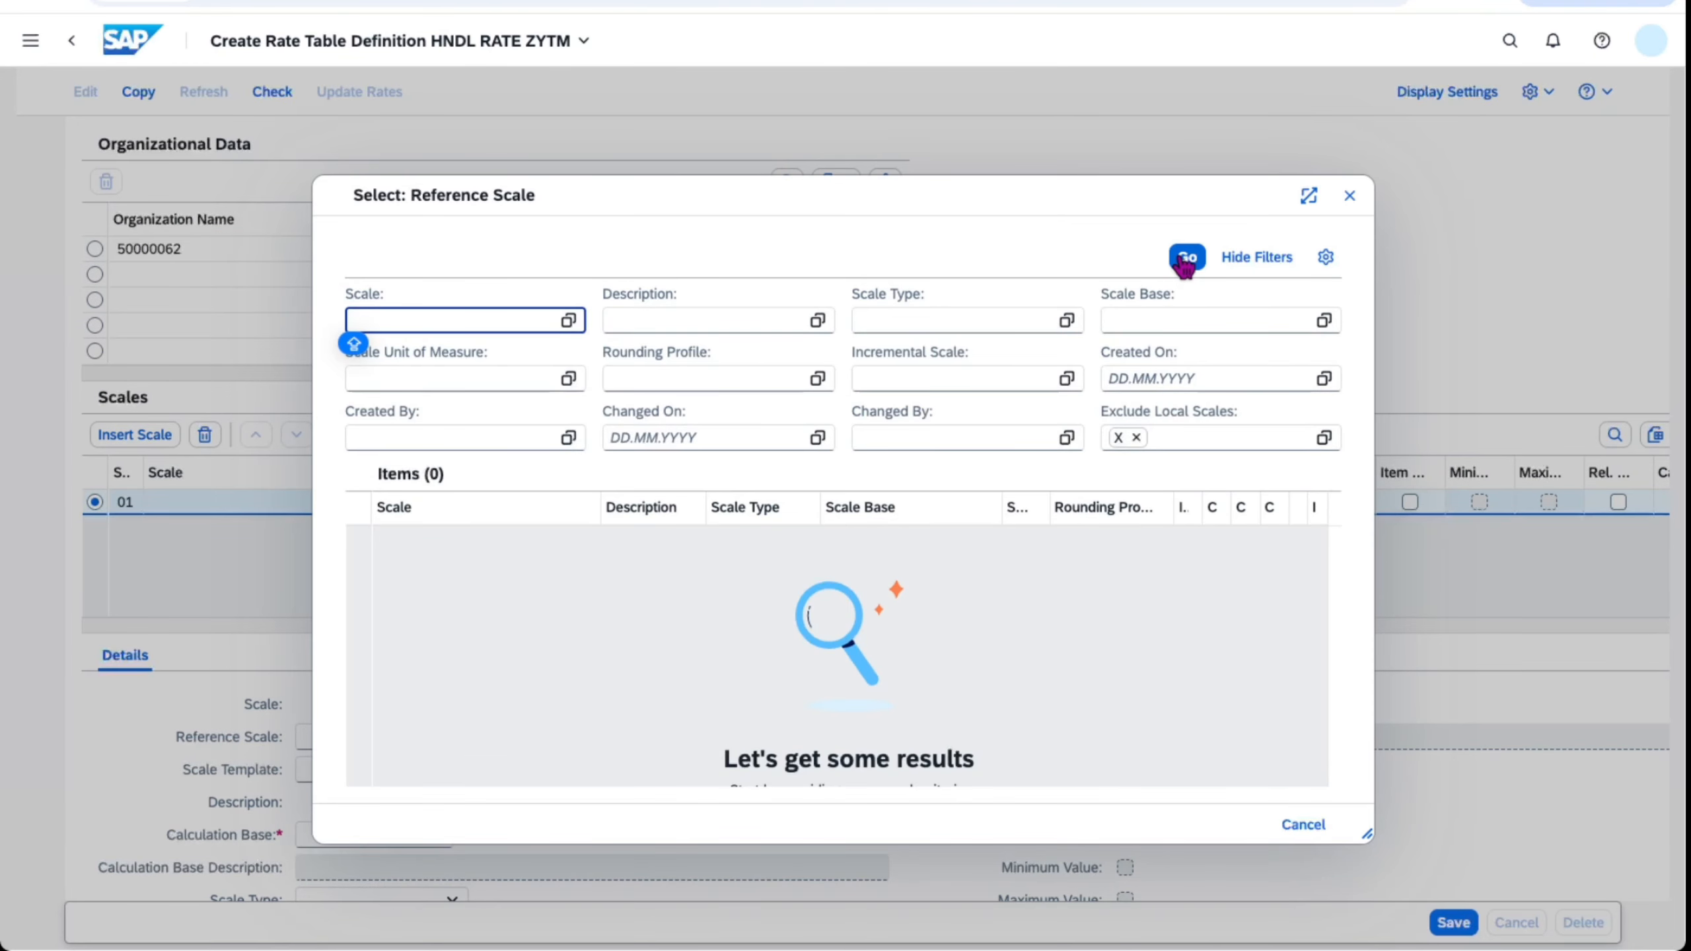
click(1135, 437)
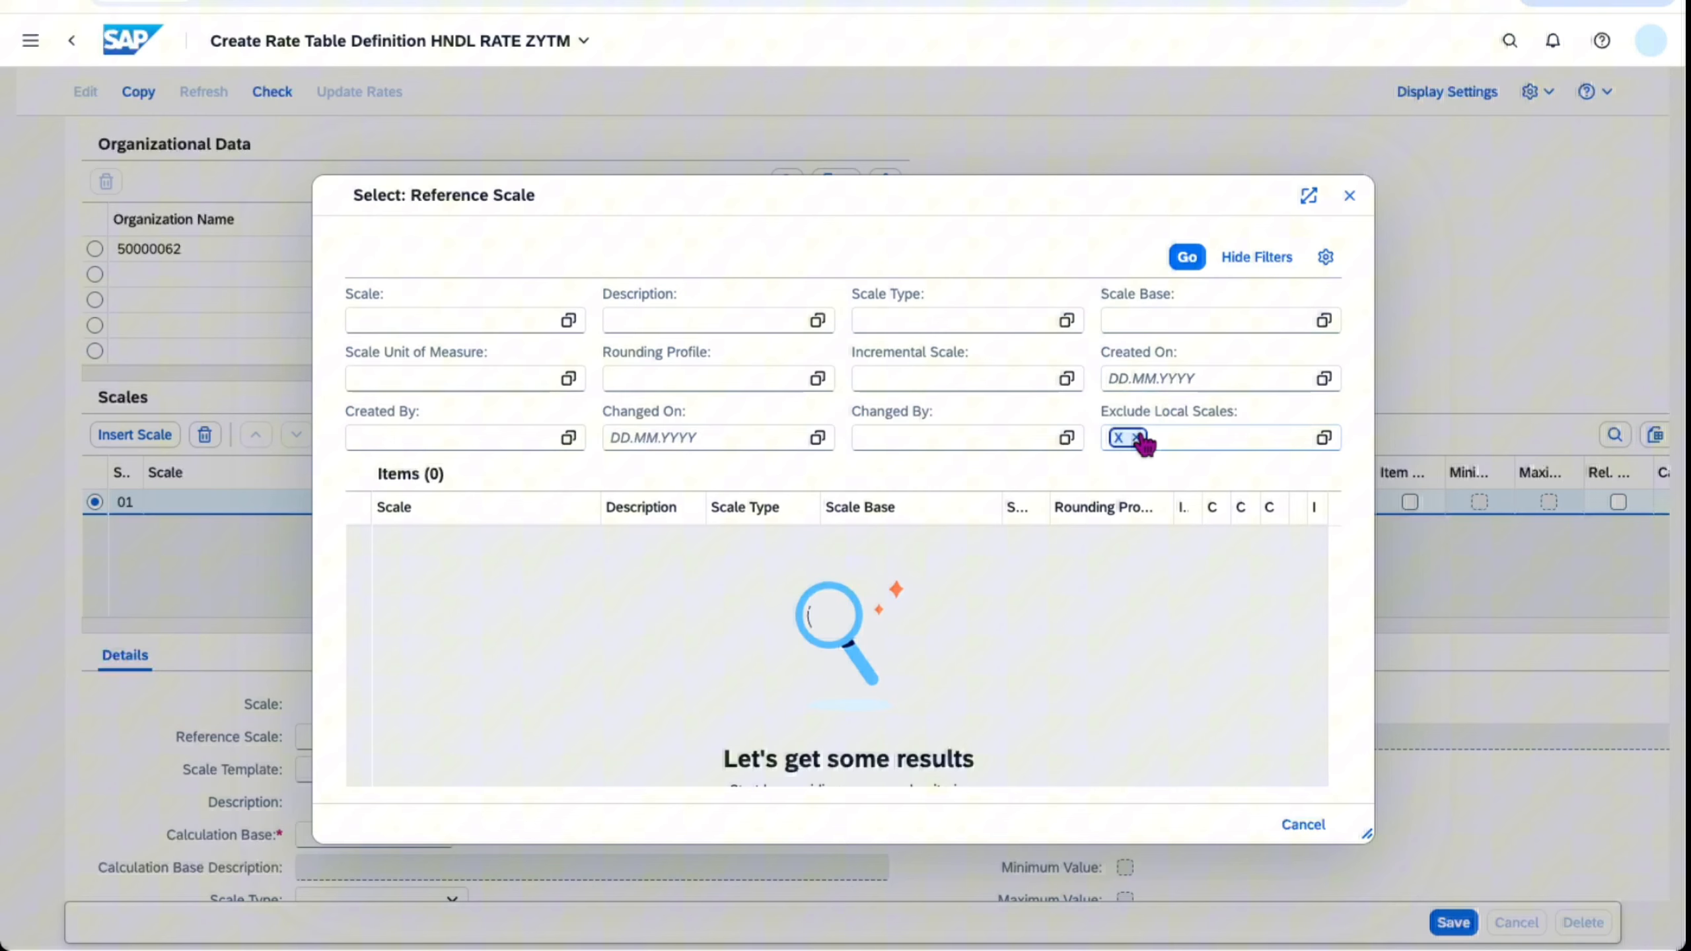
click(1185, 260)
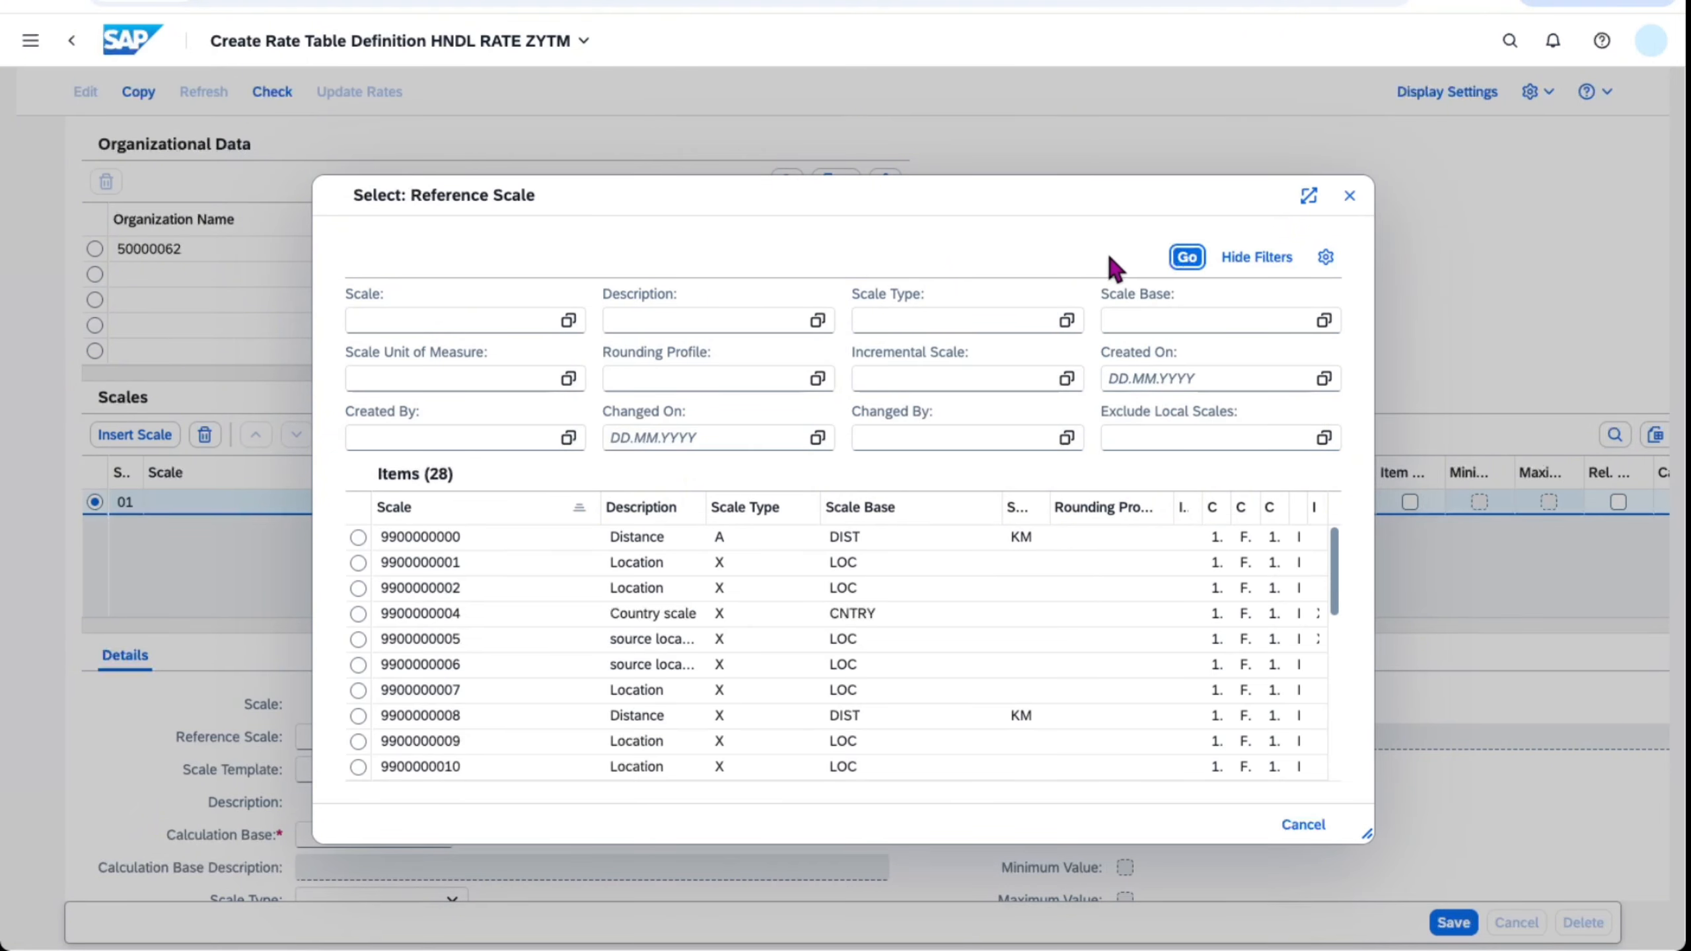
scroll(1091, 563, down, 5)
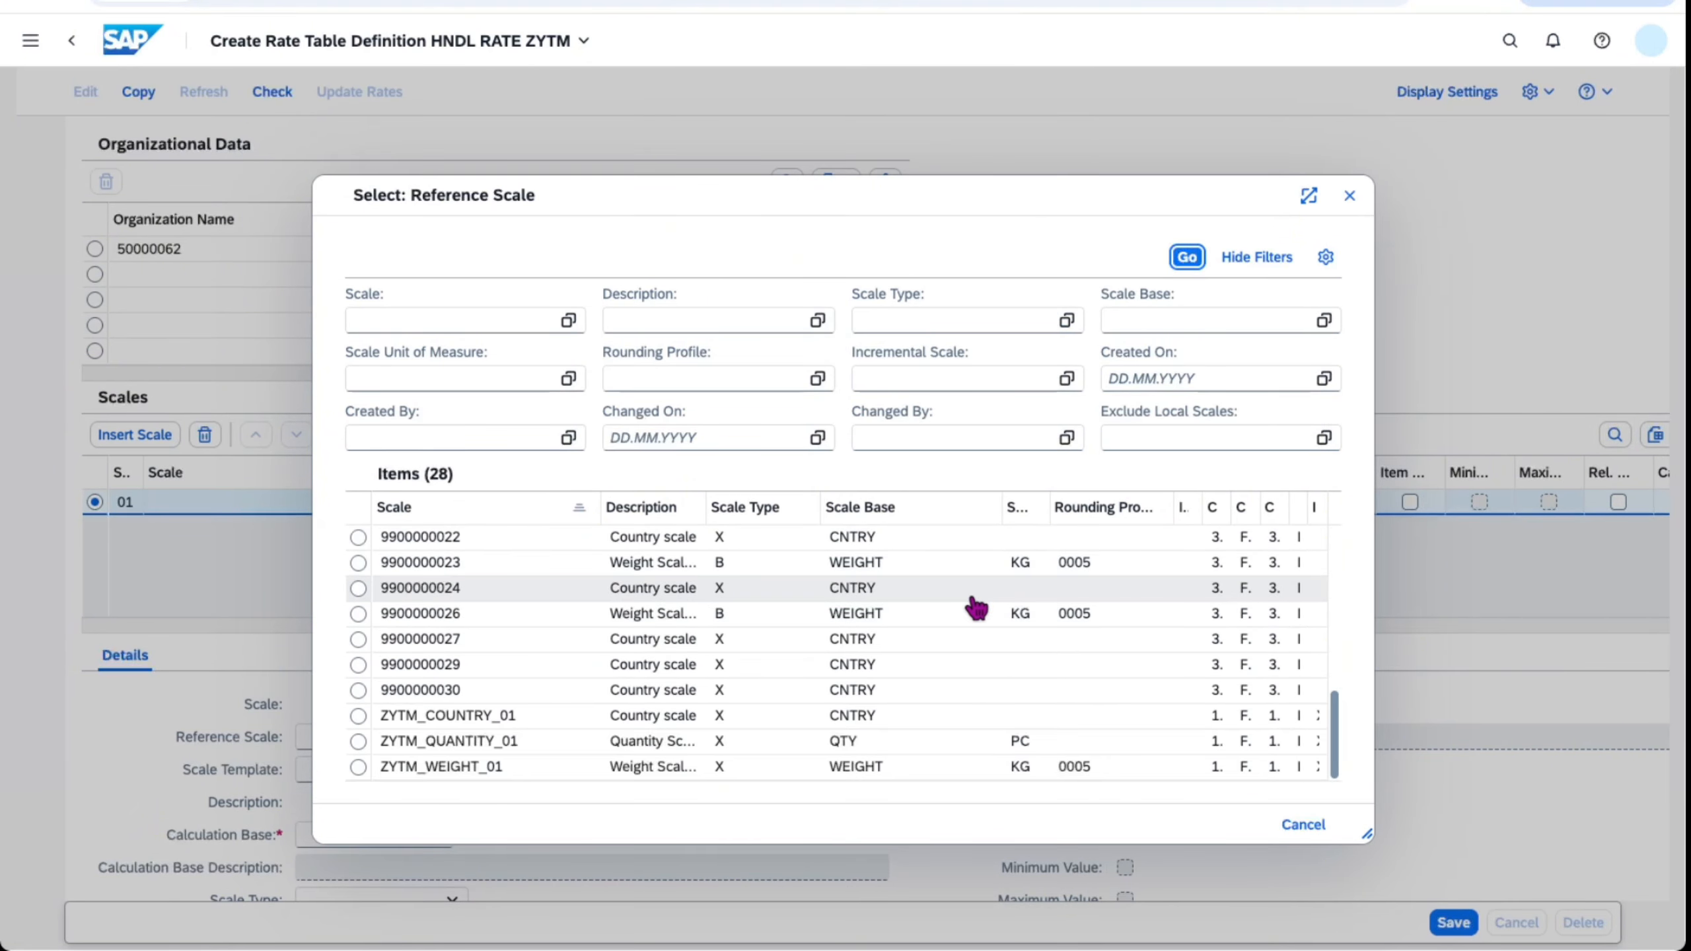
click(358, 742)
- Set the scale's calculation base to QUANTITY_VAL, filtering the lookup by QUANTITY
scroll(1349, 805, down, 2)
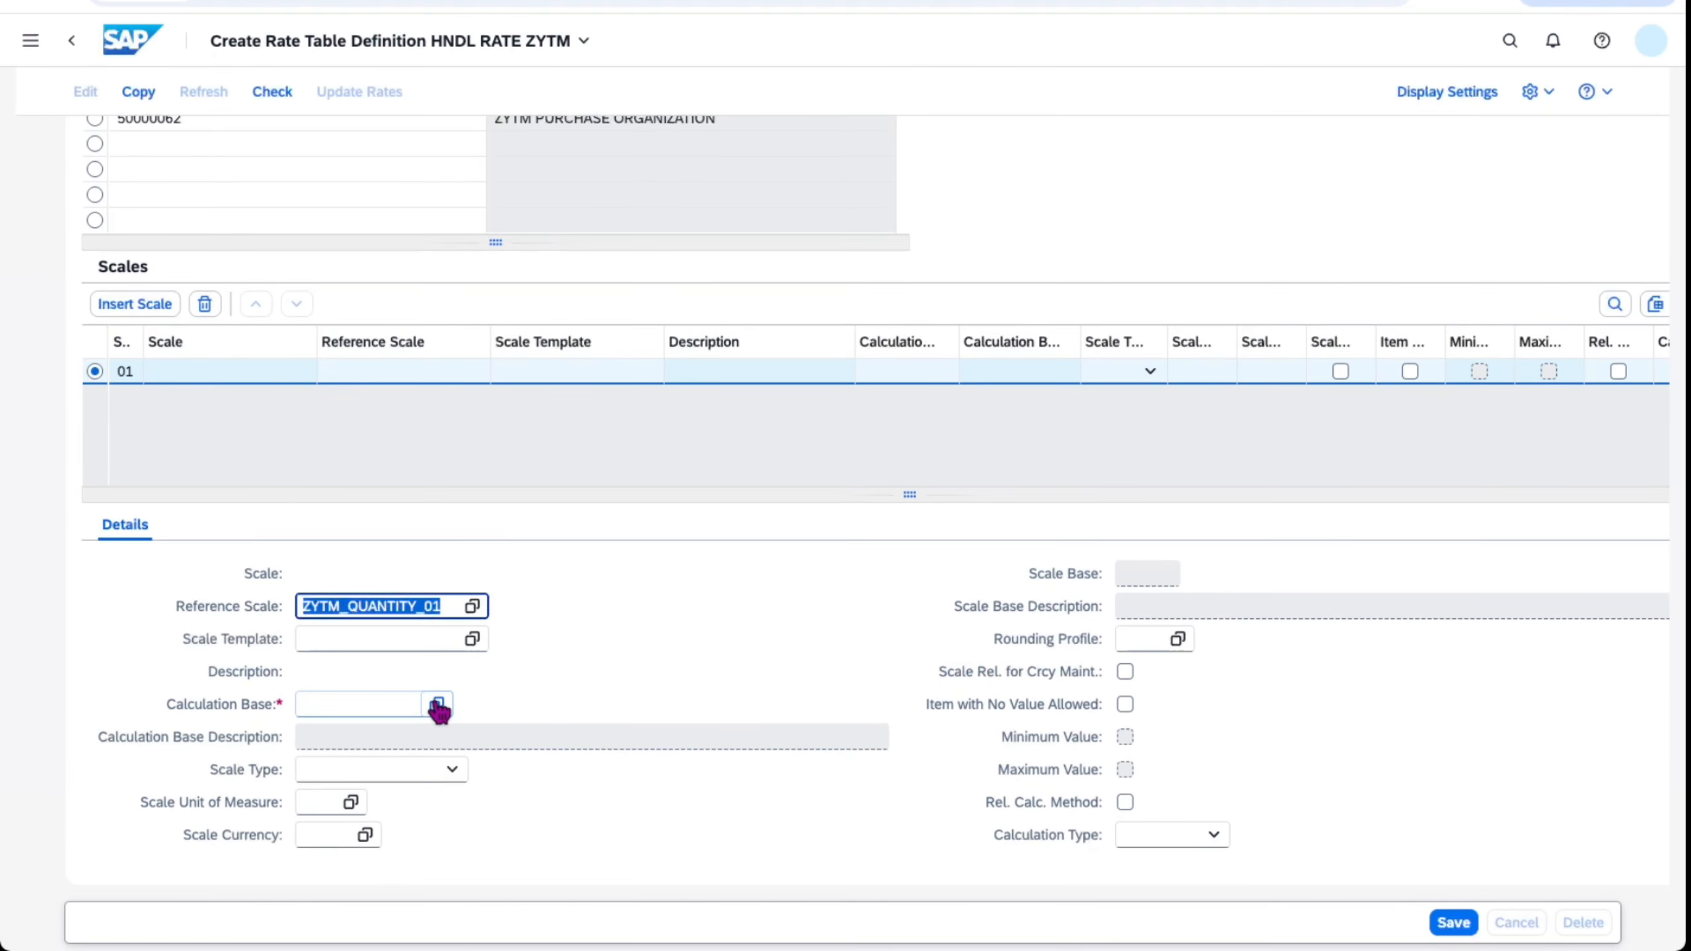
click(438, 706)
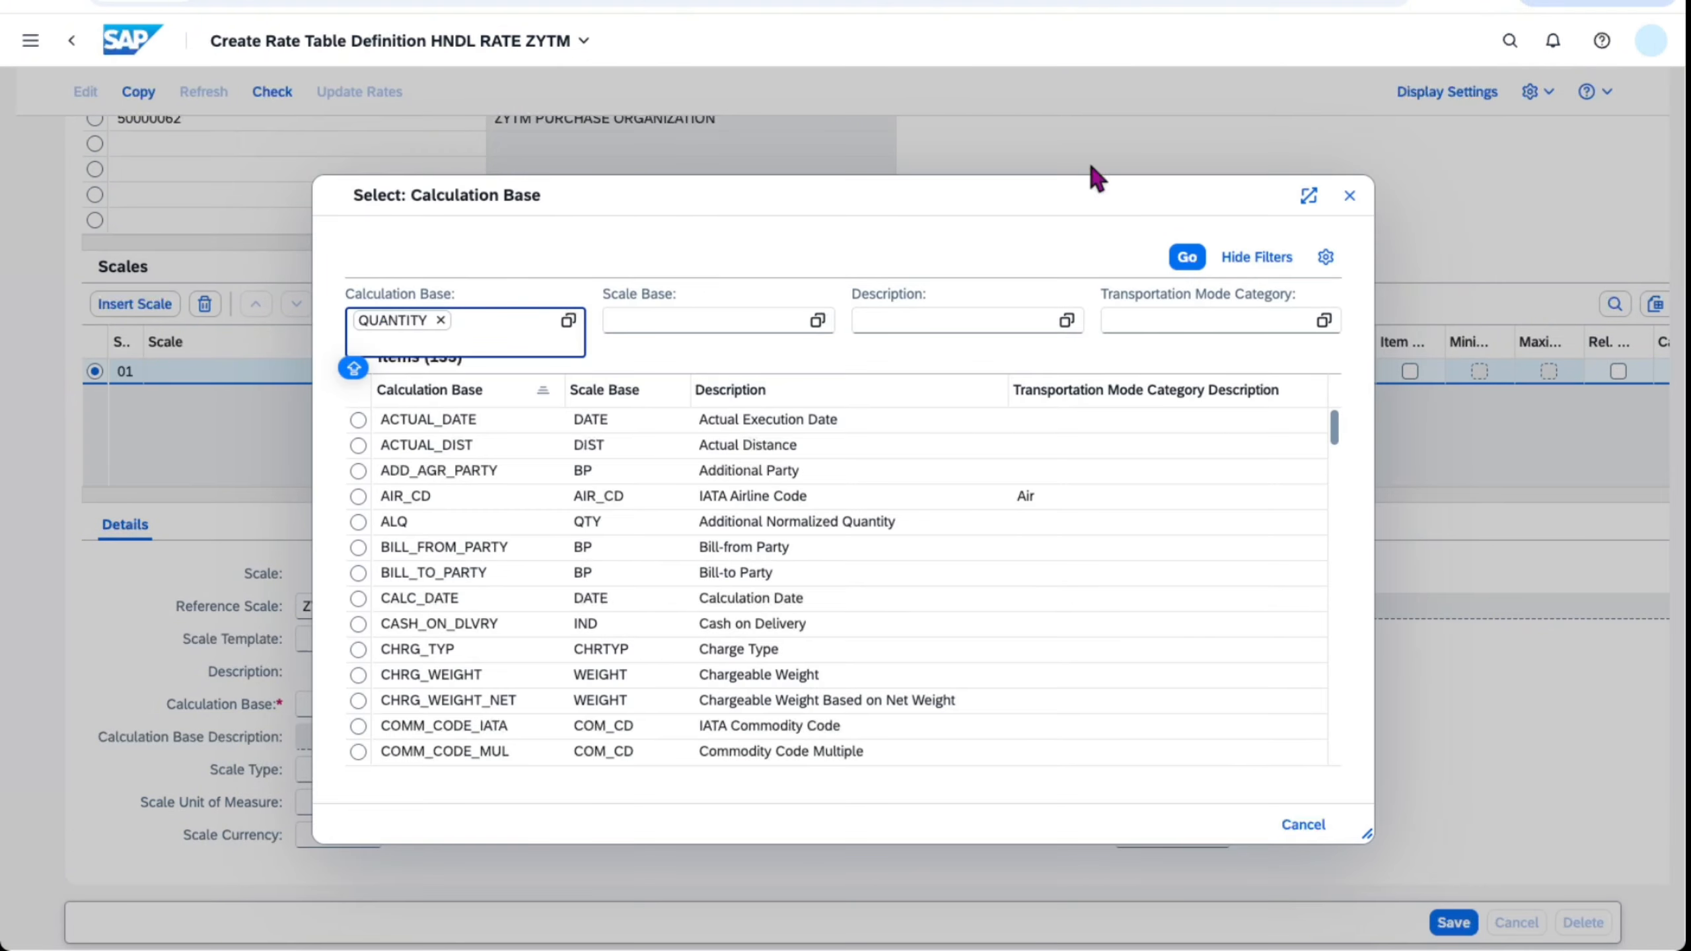
click(1189, 261)
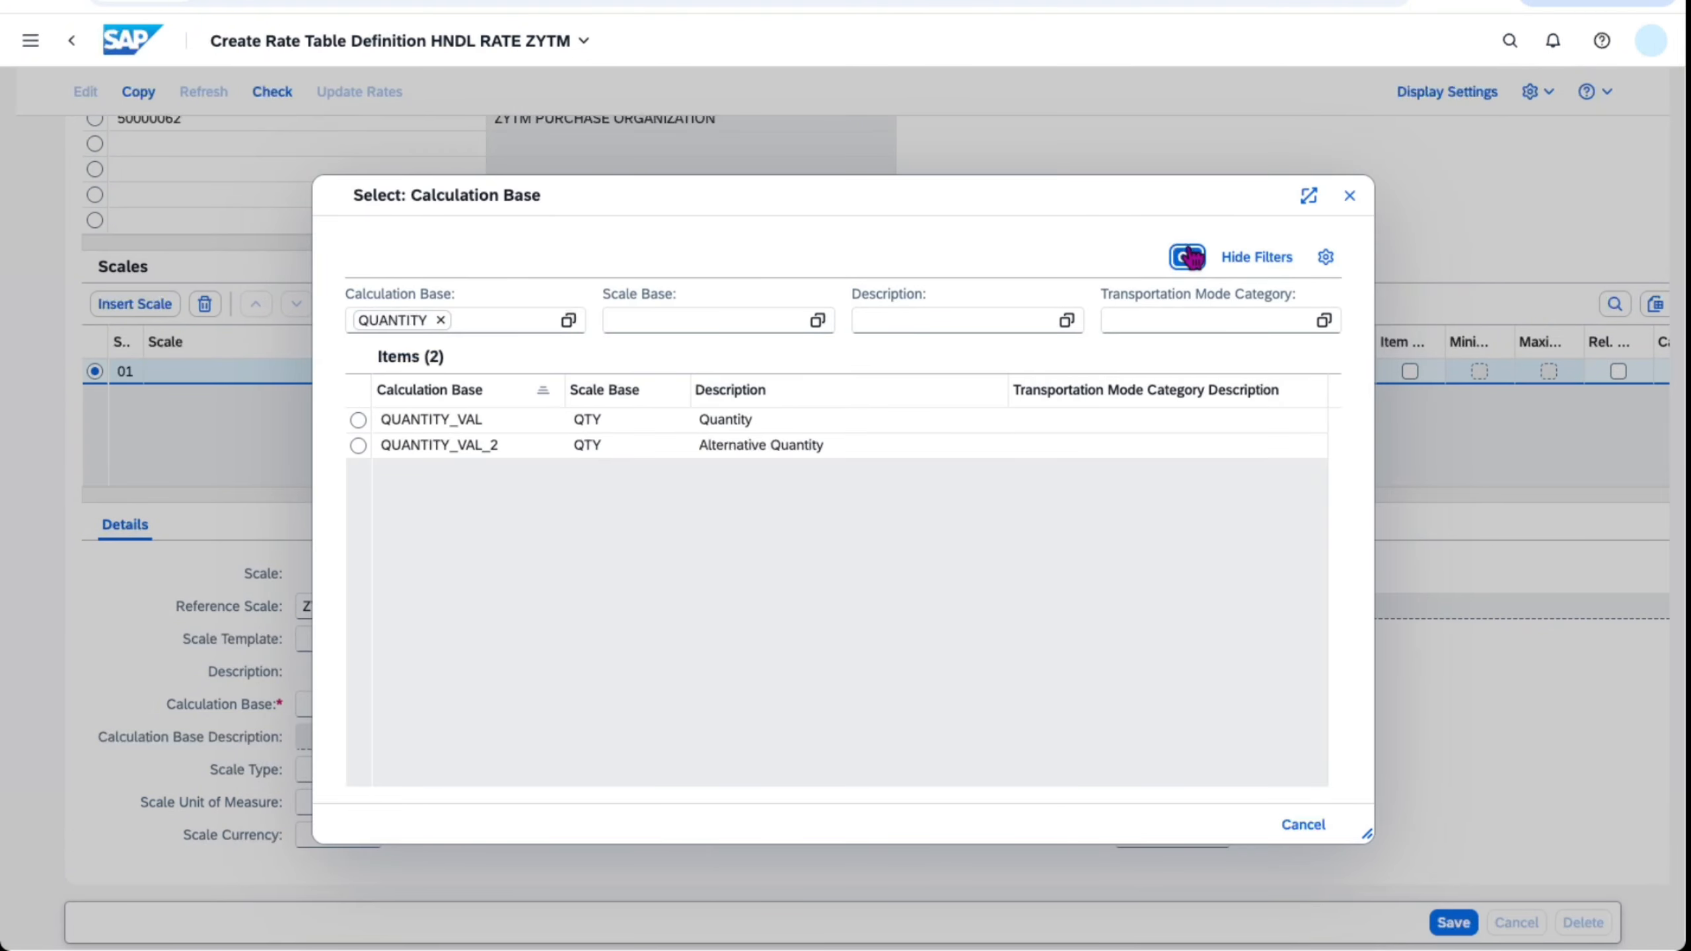
click(358, 419)
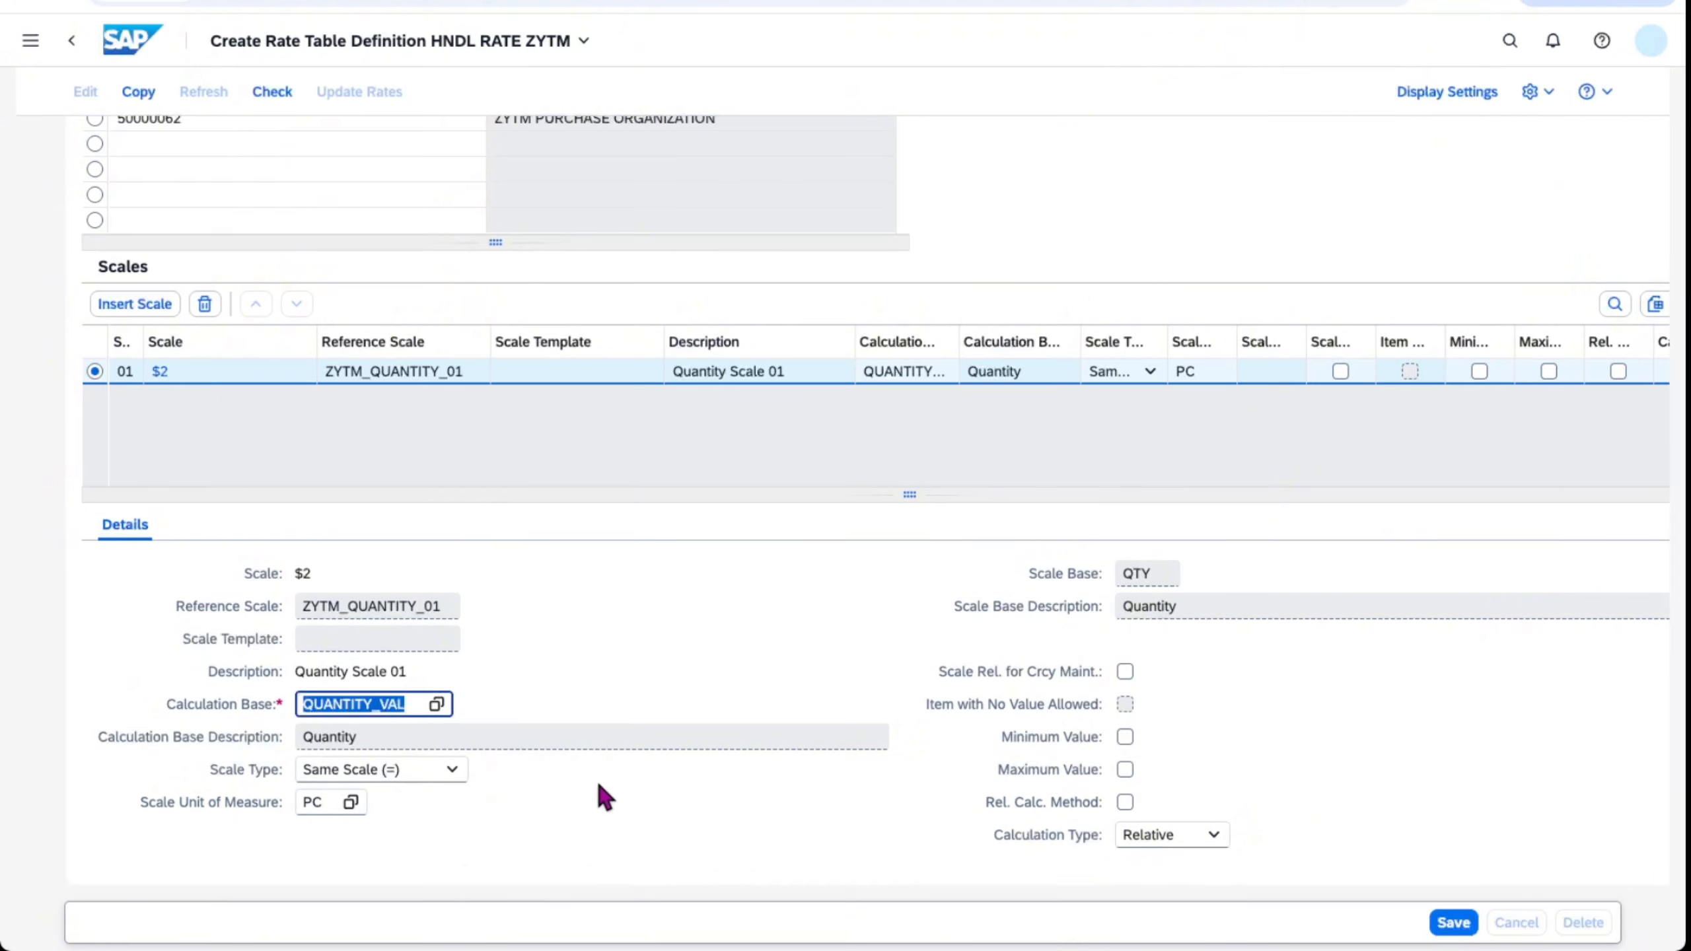
- Set the quantity scale's type to Base Scale (>=) and save the rate table definition
click(459, 773)
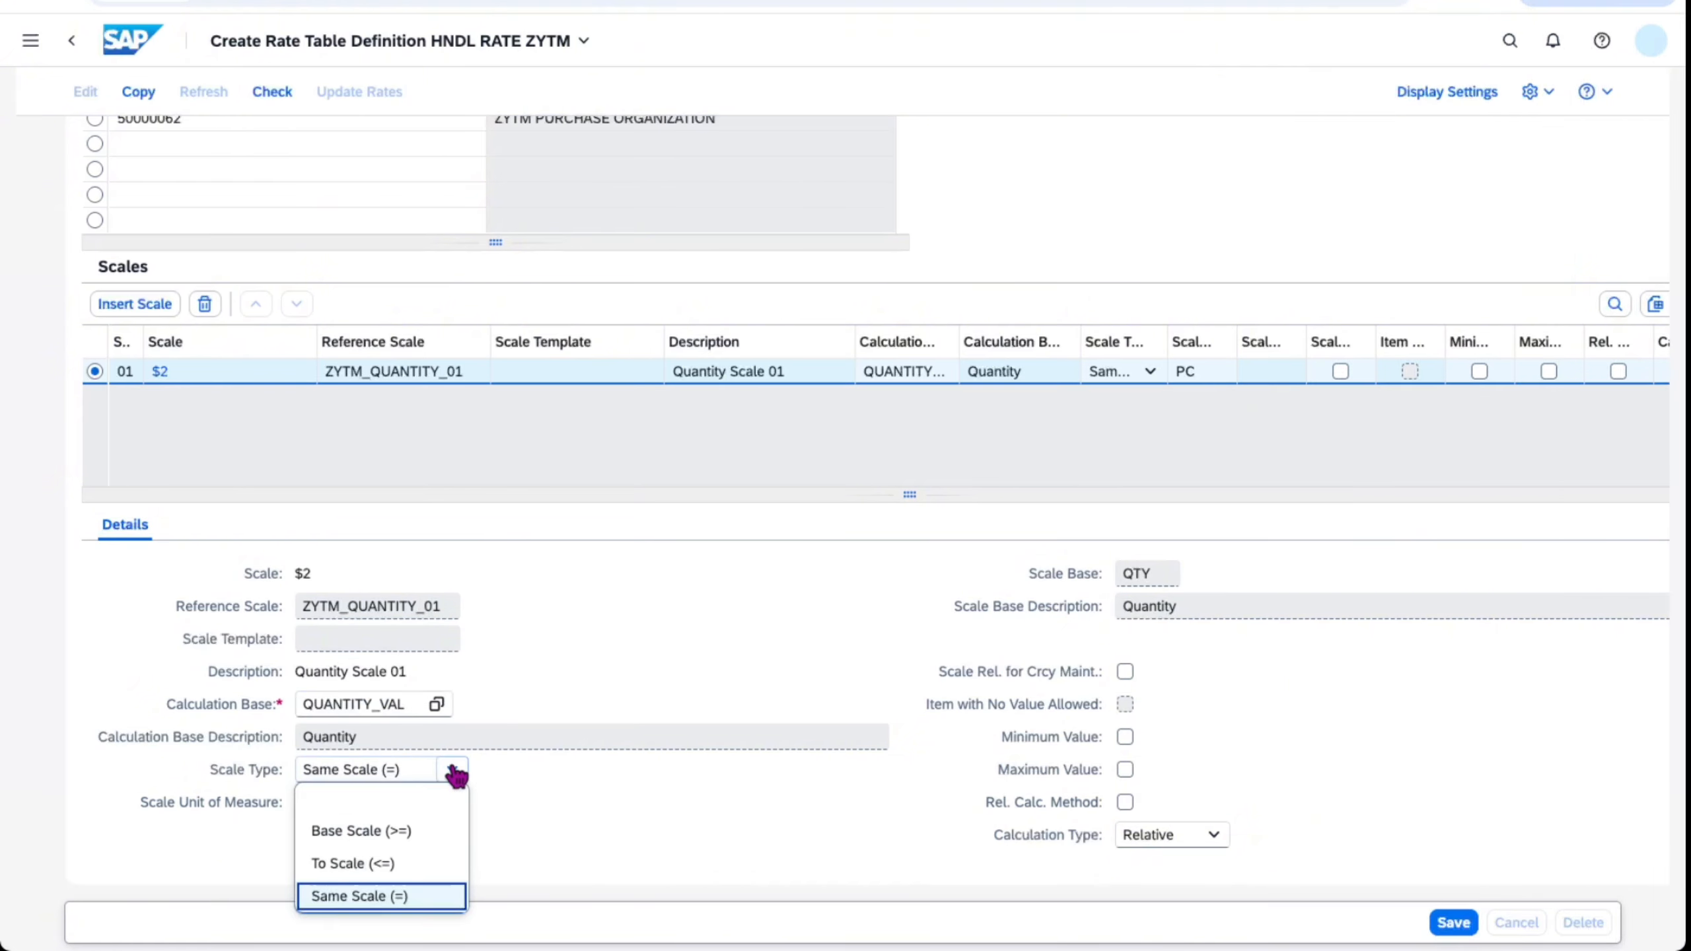
click(353, 833)
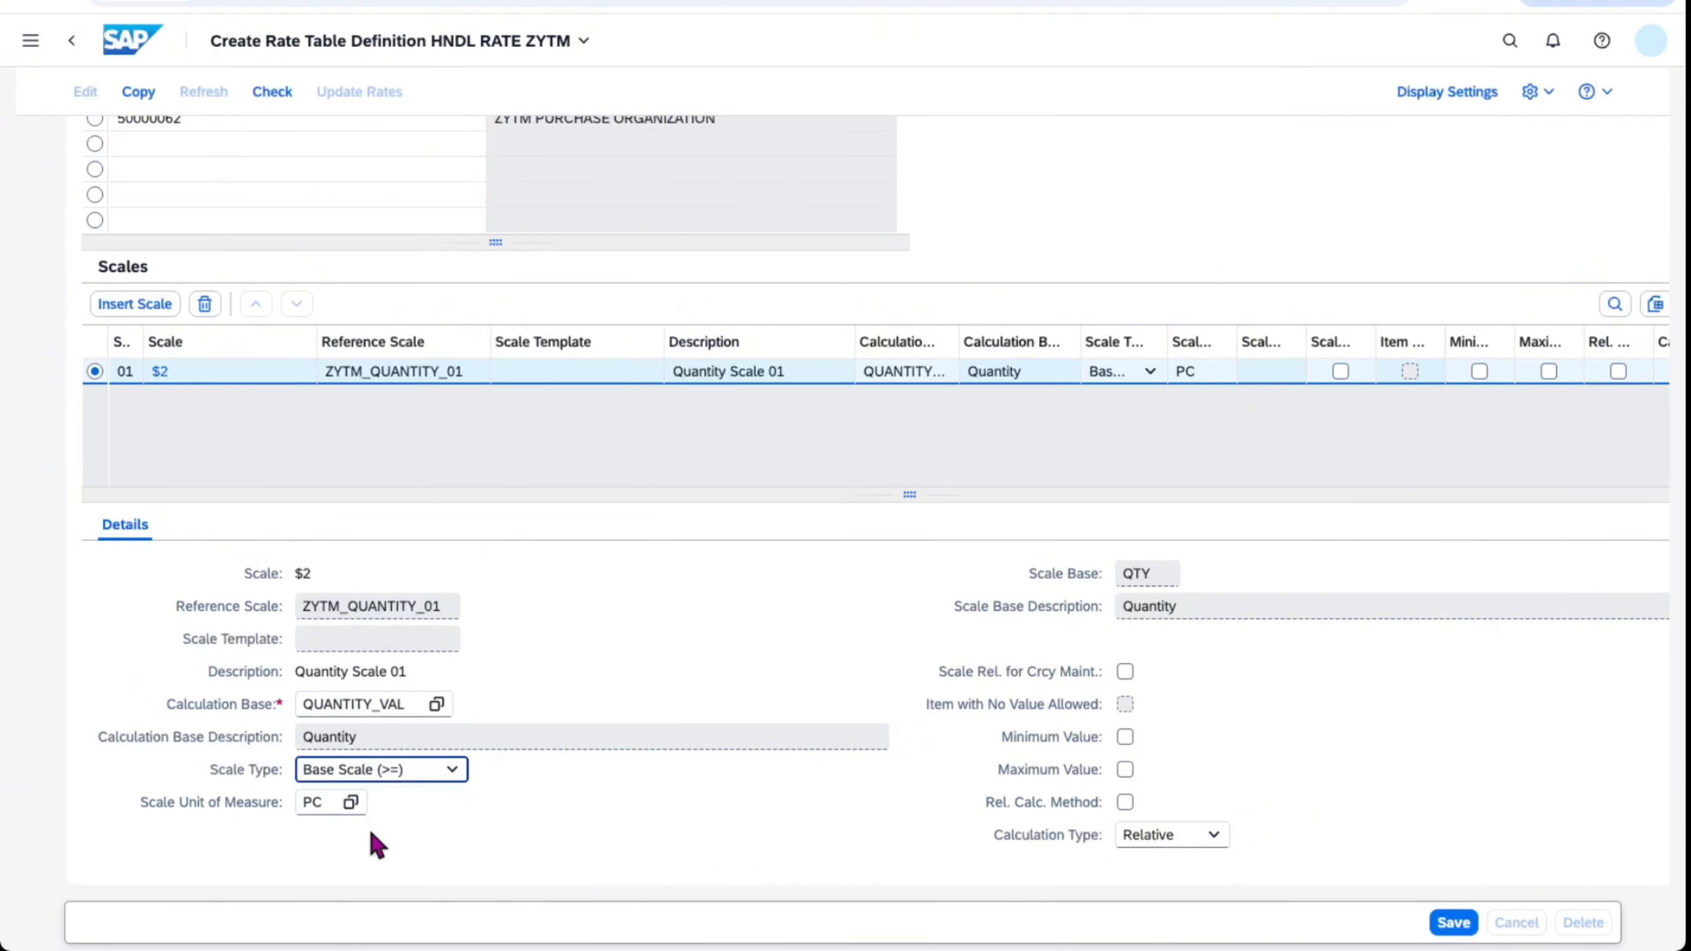
click(1449, 928)
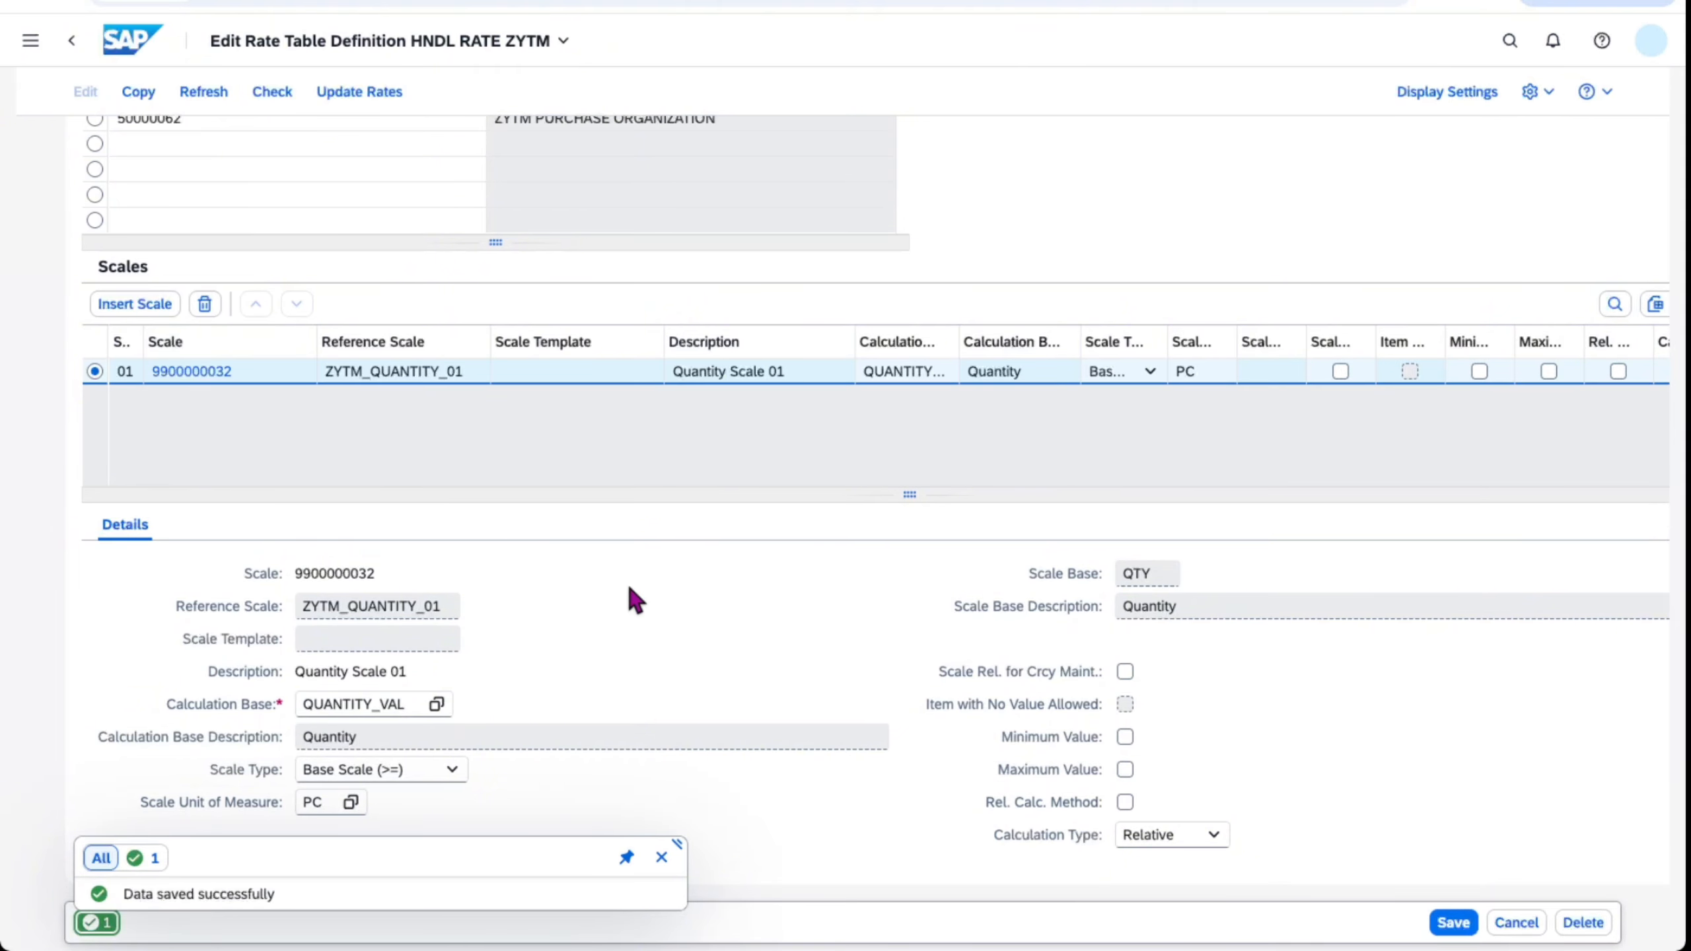
- Insert a new validity line in the rate table's dates and values
scroll(629, 589, up, 3)
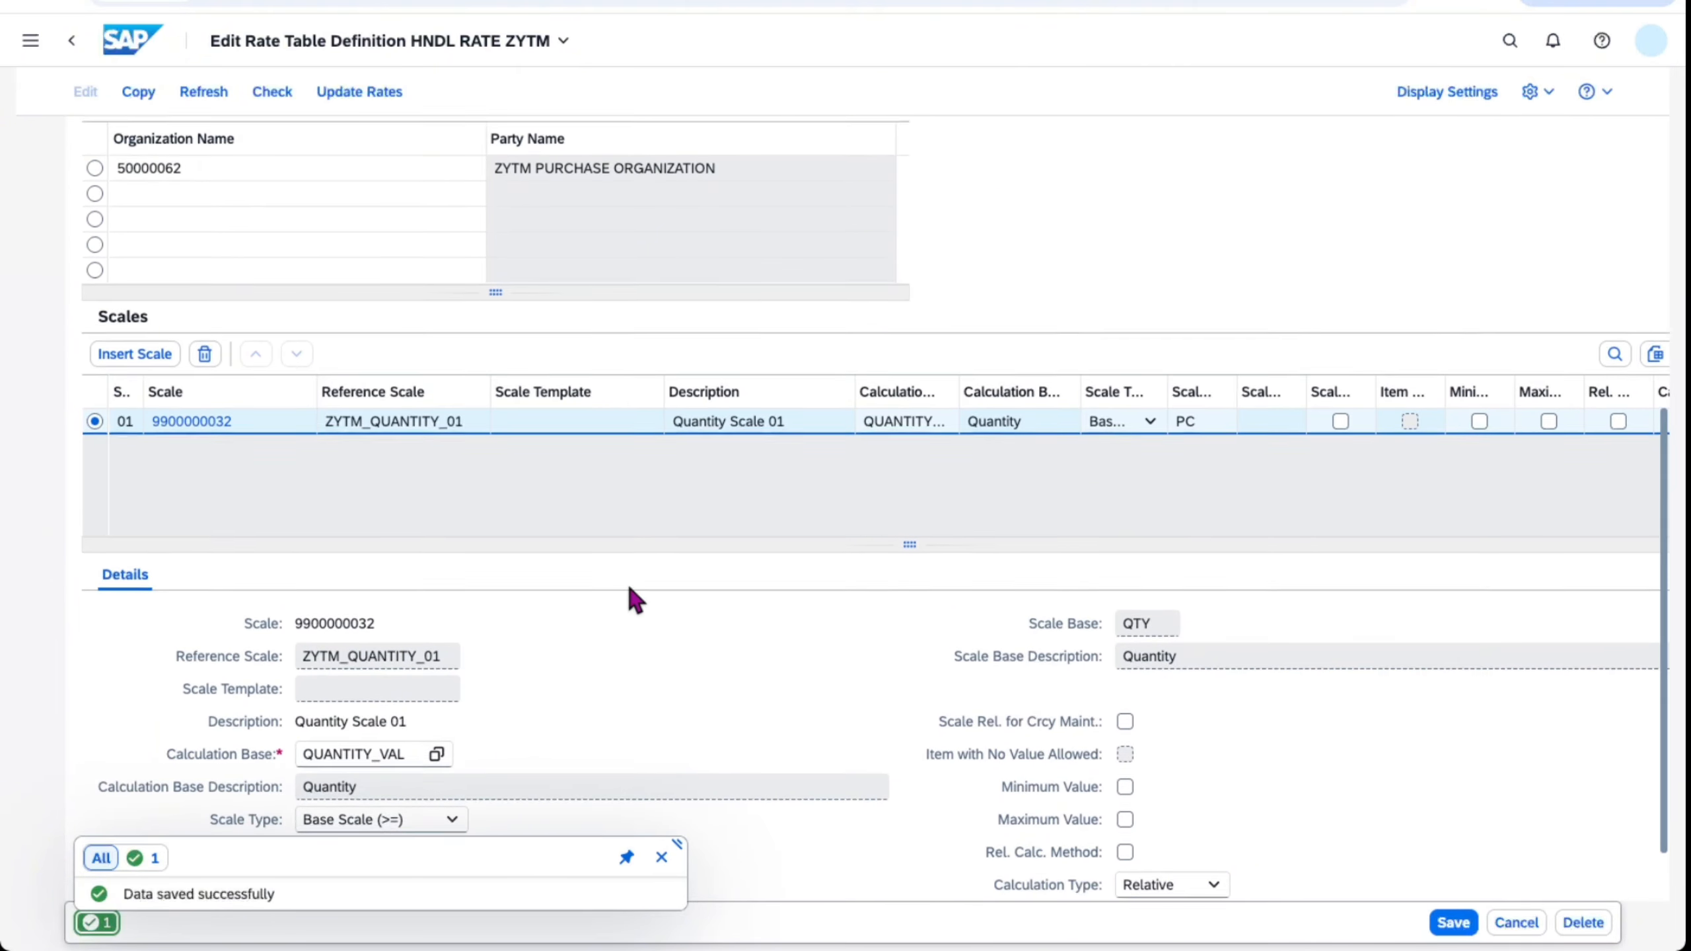
scroll(630, 588, up, 1)
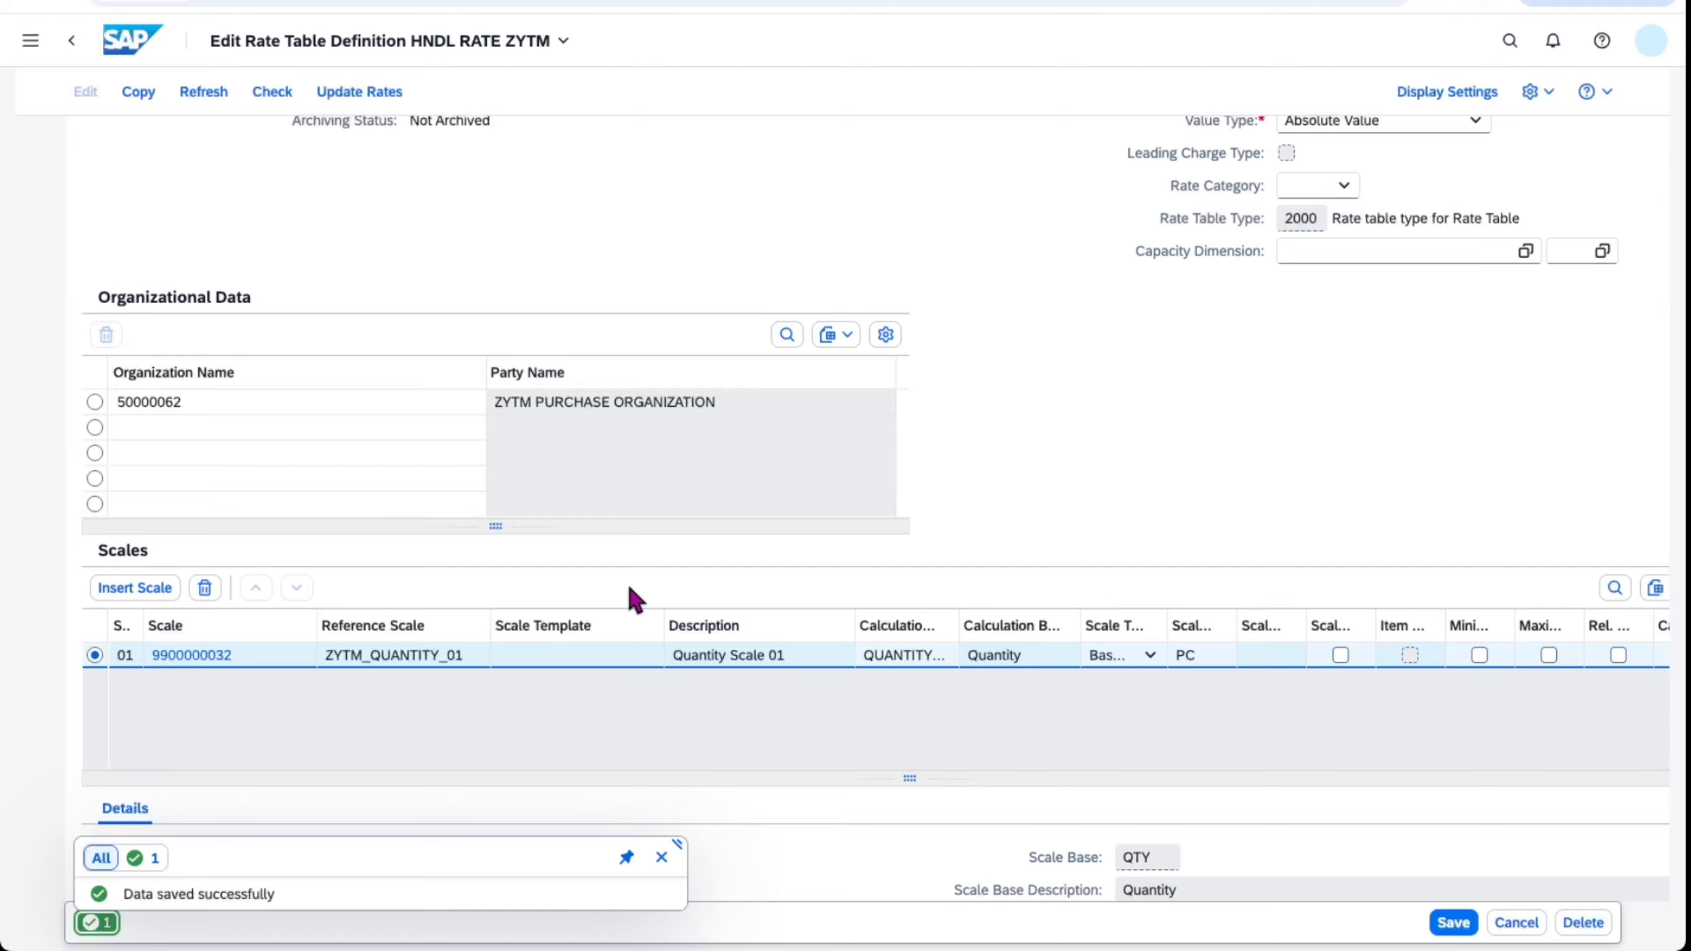
scroll(630, 588, up, 4)
click(199, 151)
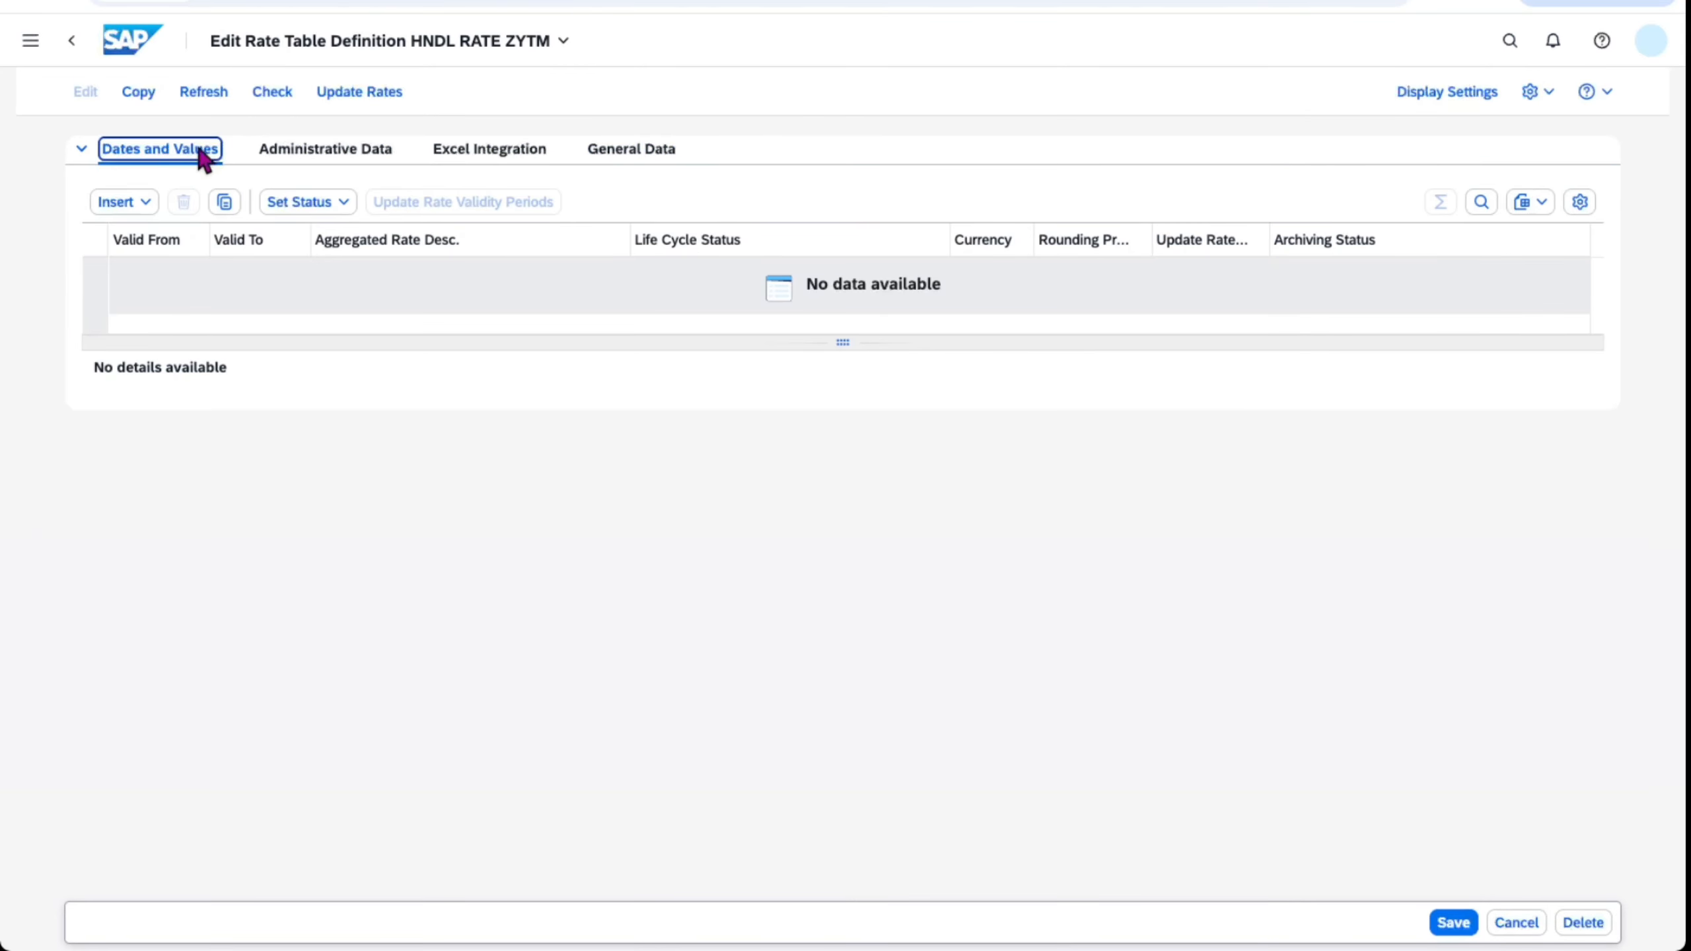
click(147, 202)
click(150, 233)
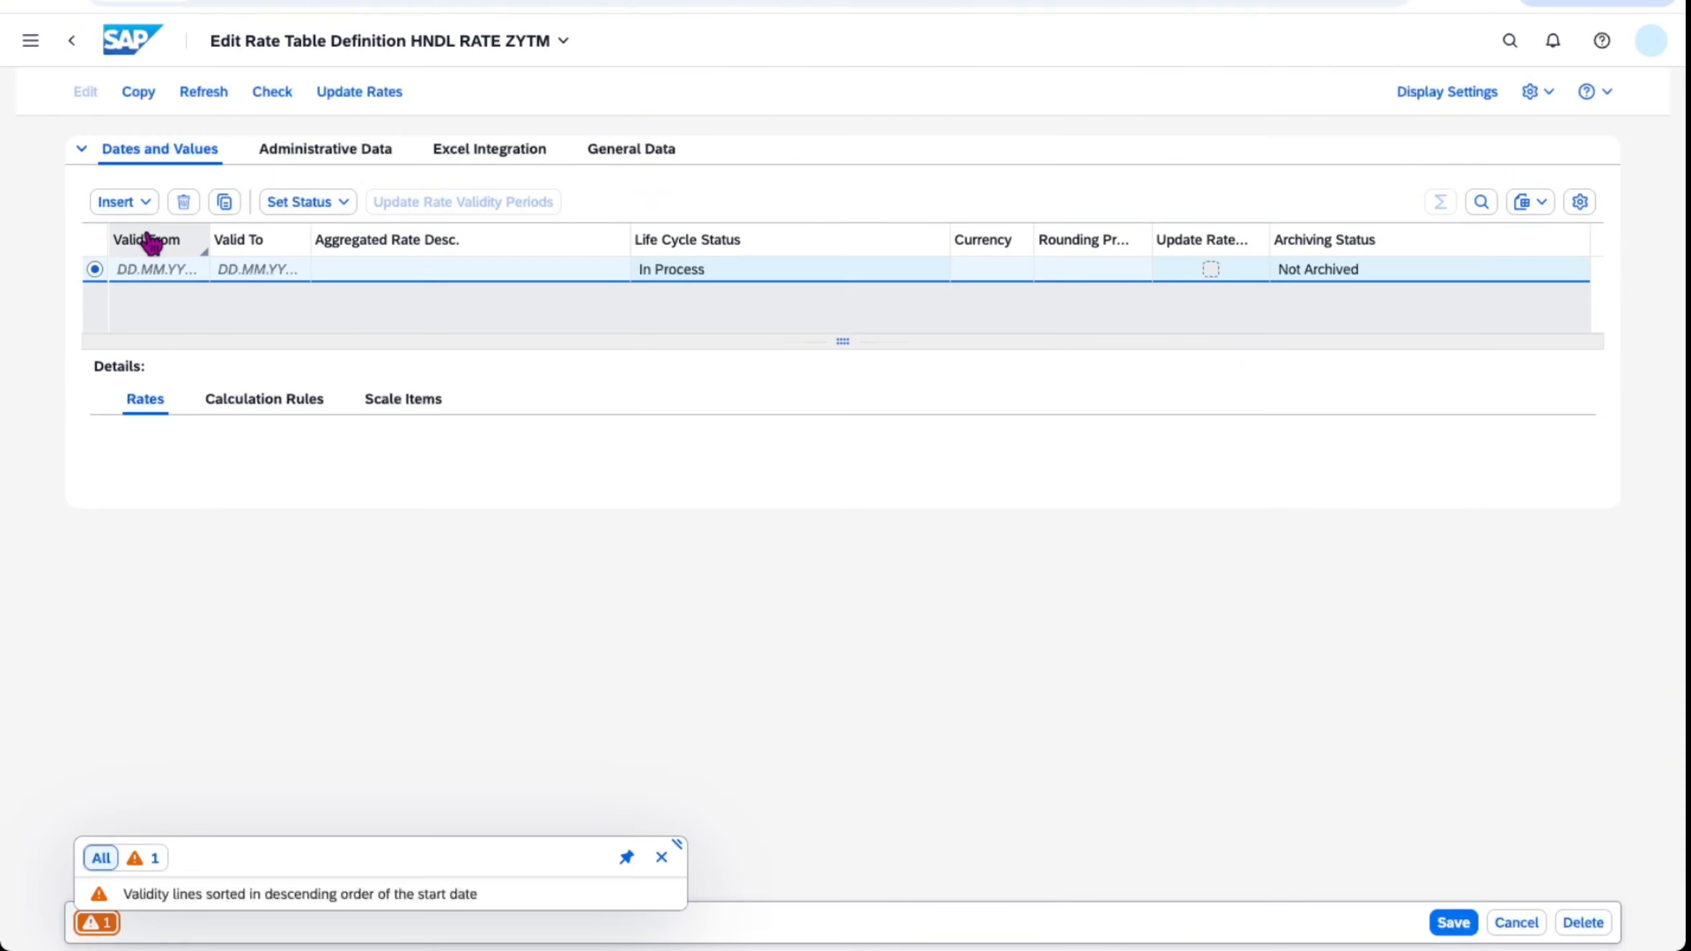
- Set the validity line's start date to 01.01.2026
click(224, 270)
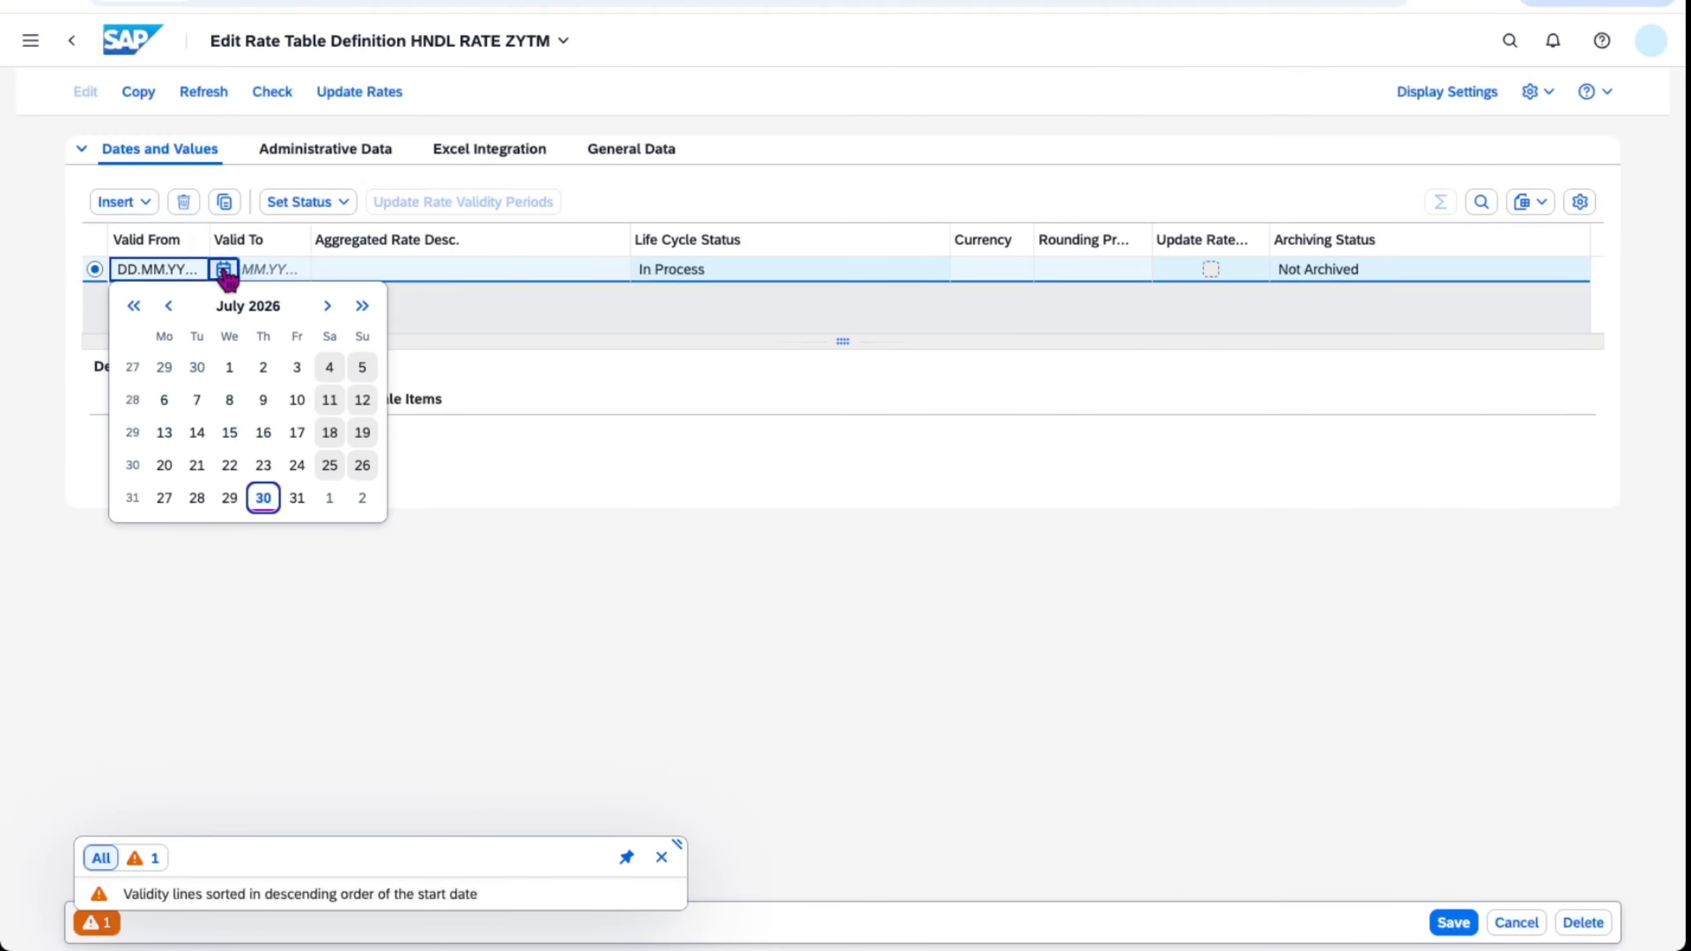
click(169, 305)
click(169, 306)
click(168, 306)
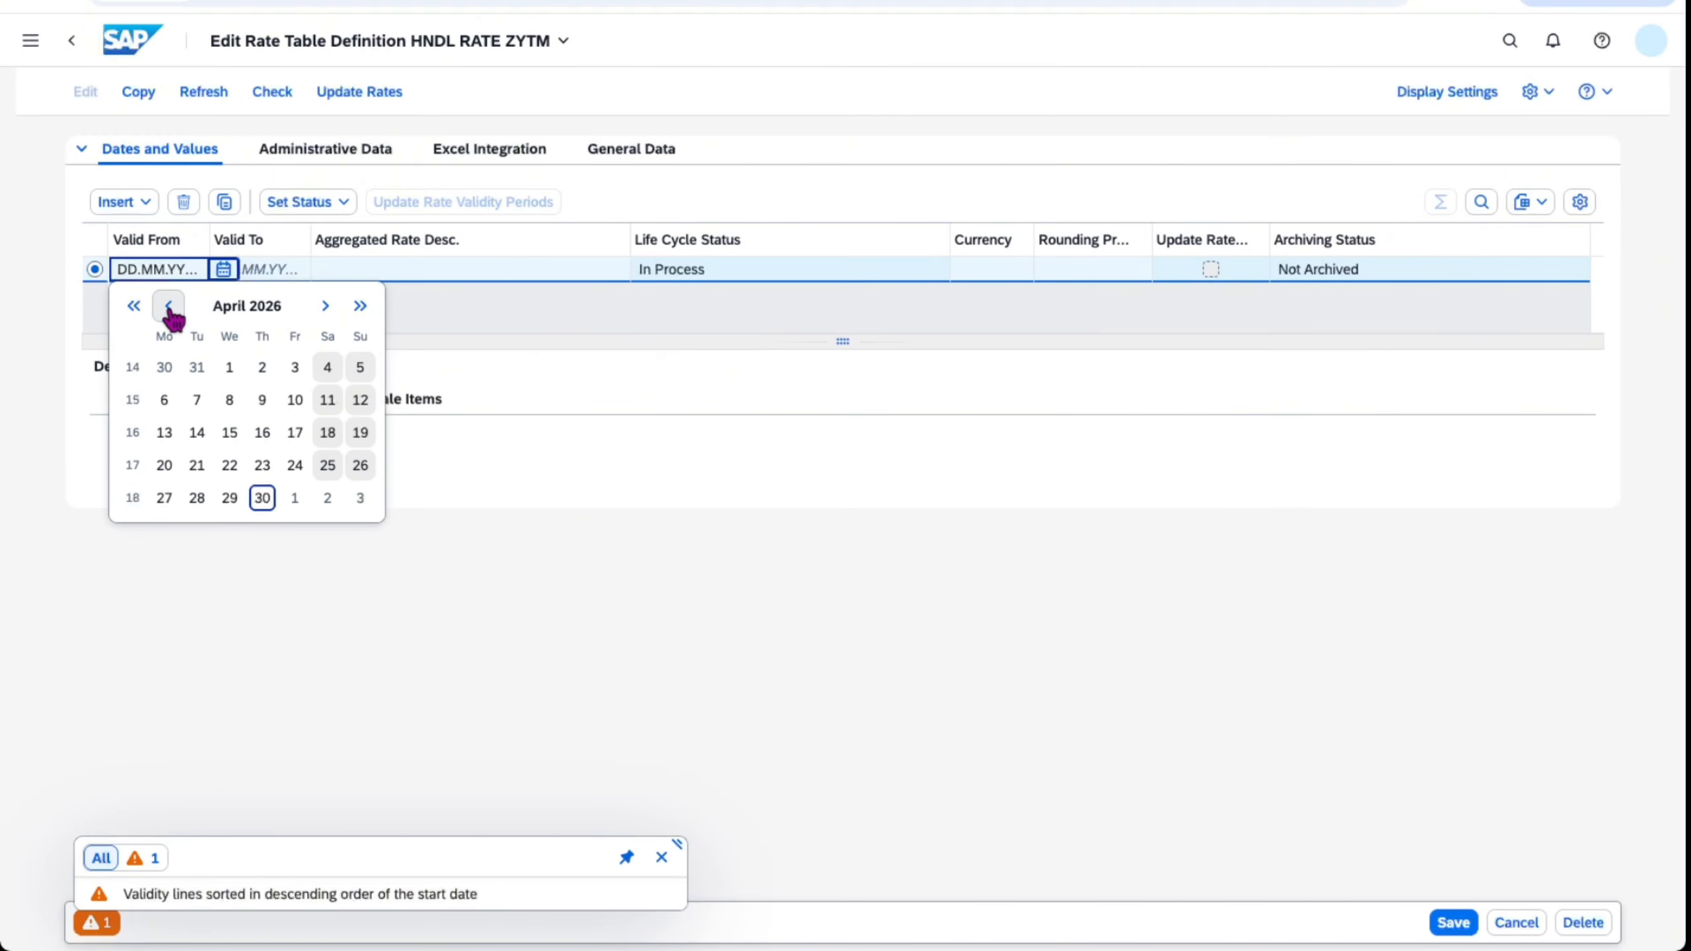
click(169, 306)
click(169, 306)
click(169, 305)
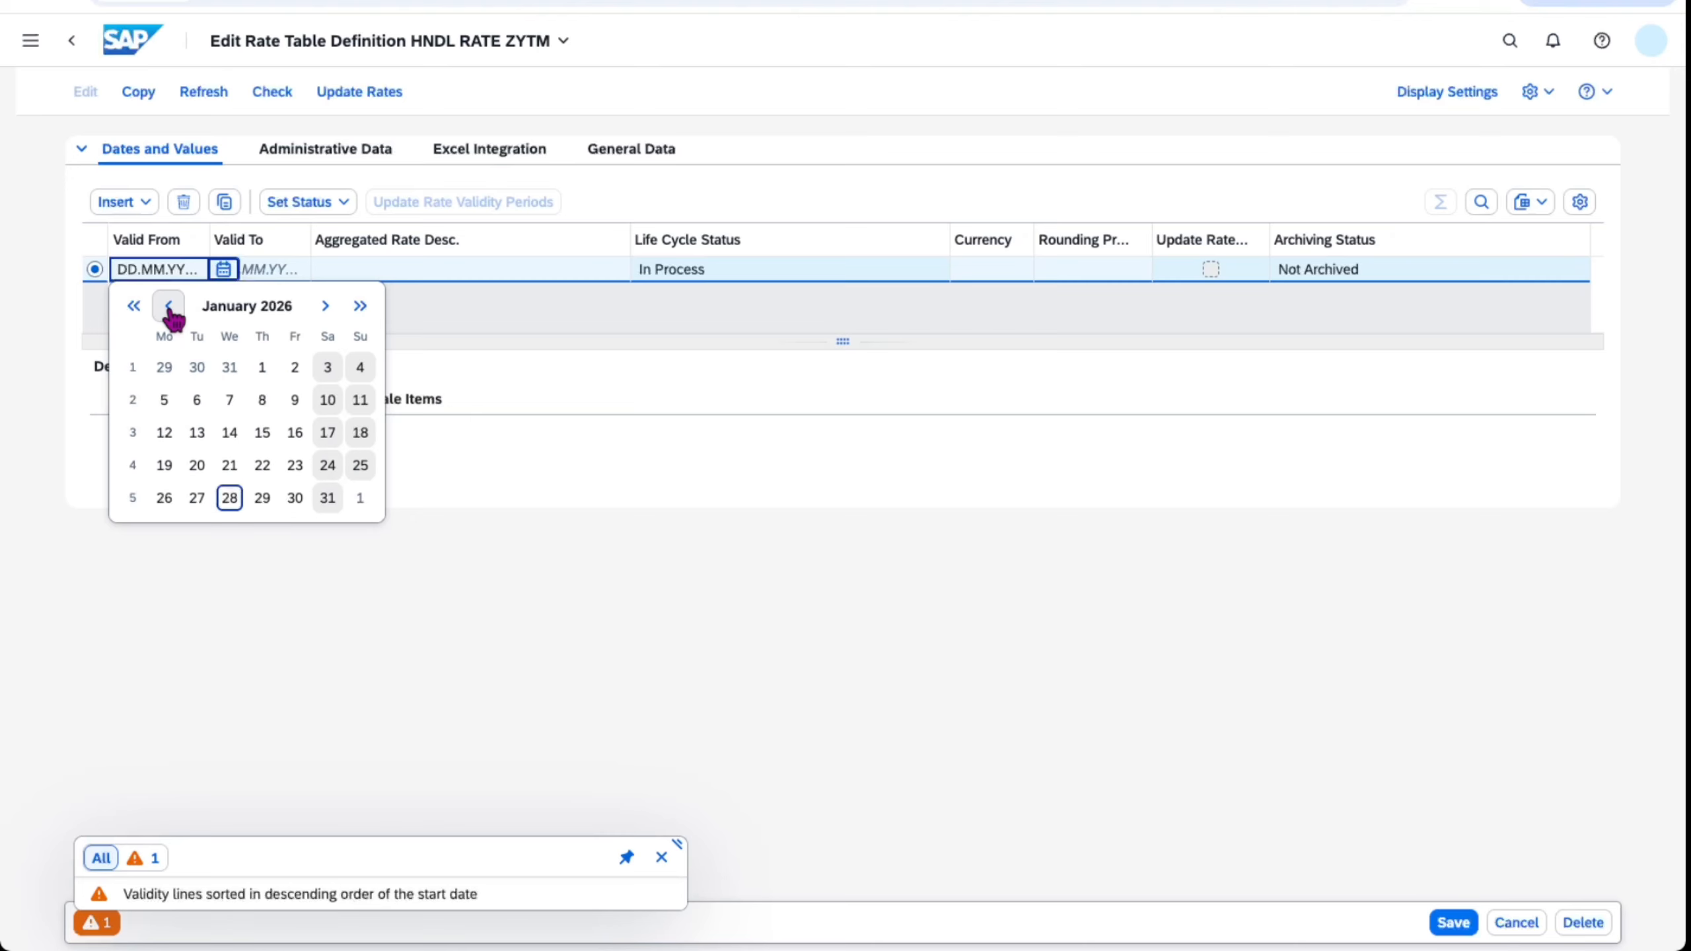
click(262, 370)
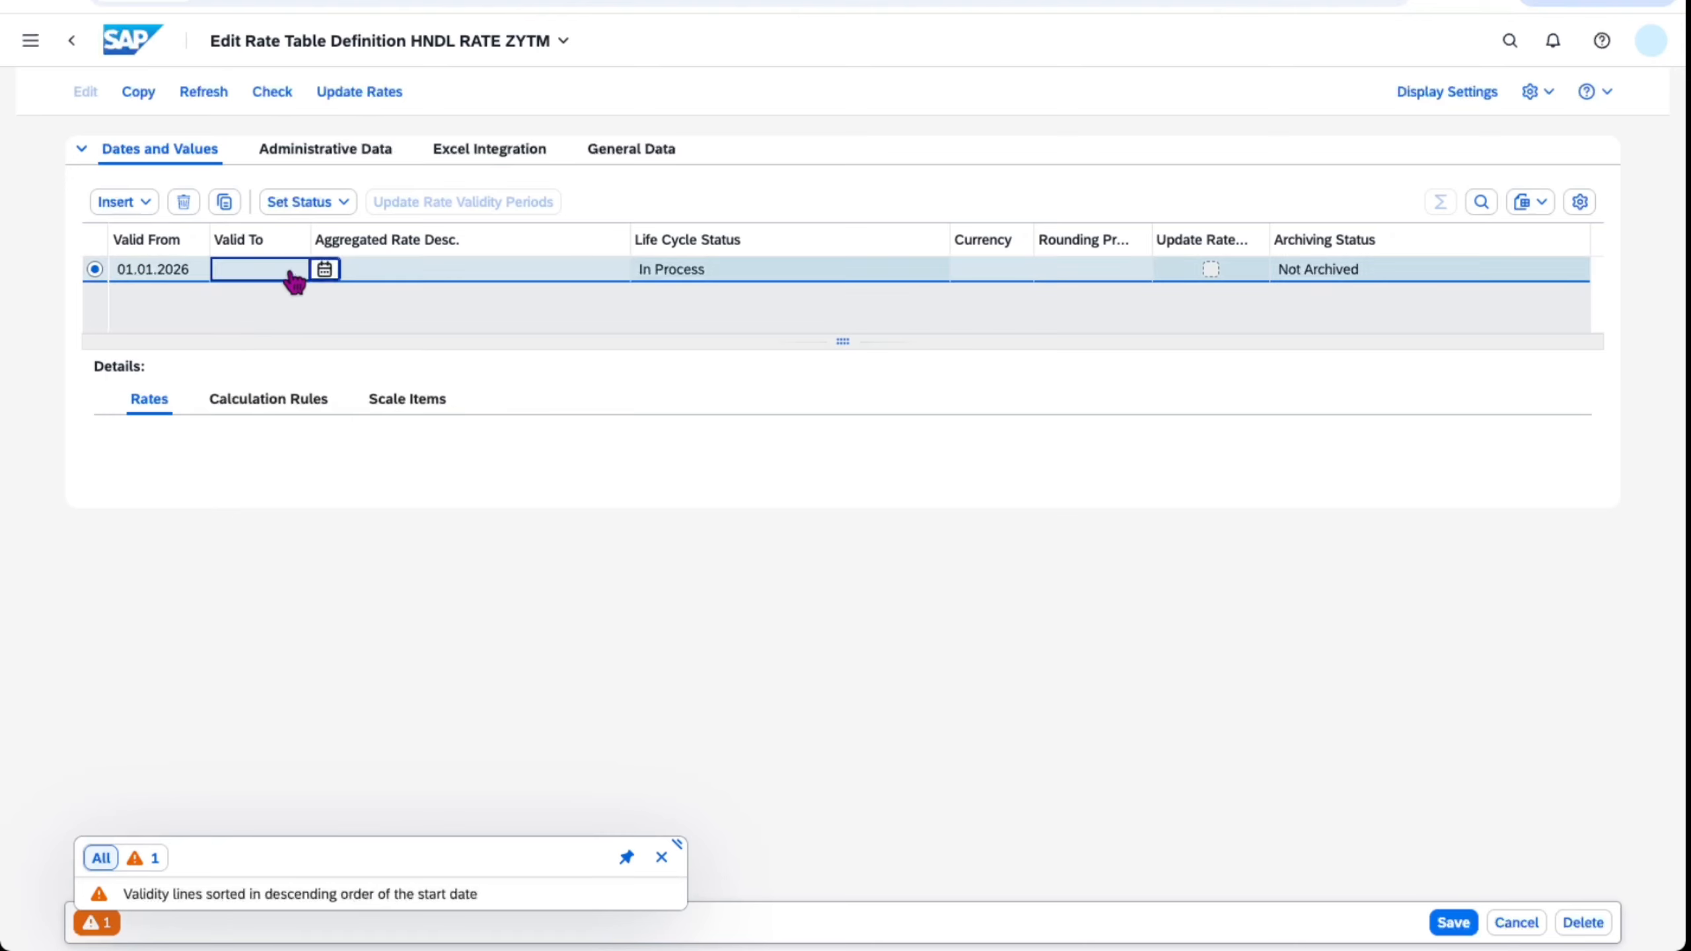
- Set the validity line's end date to 31.12.2026
click(324, 269)
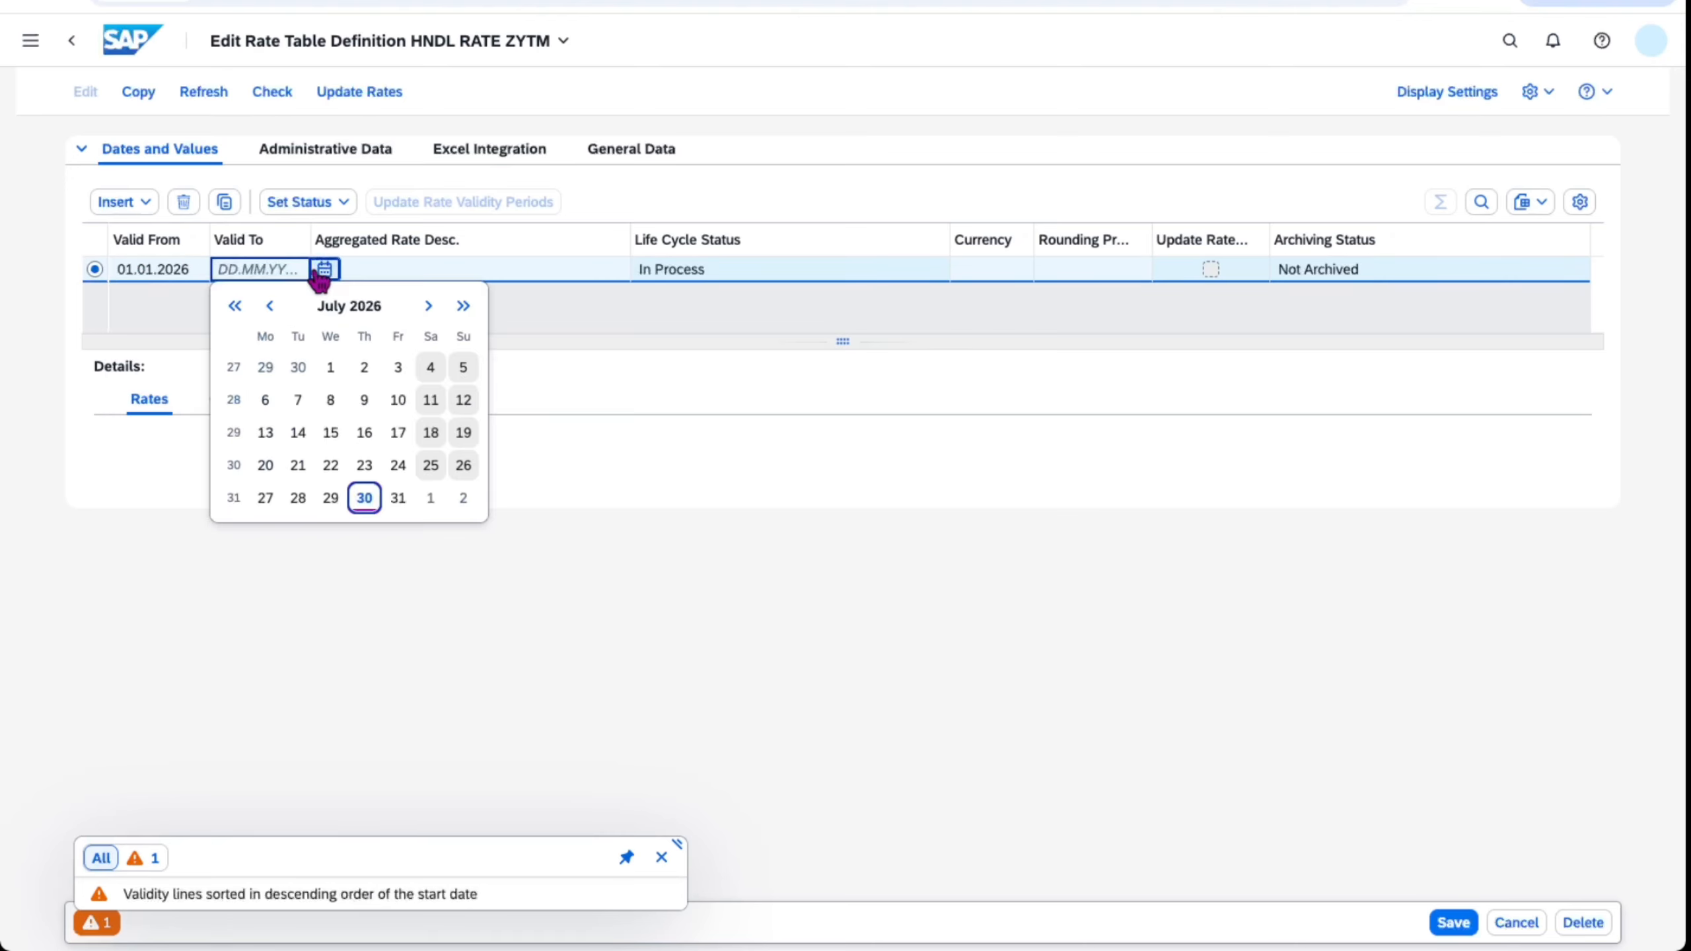
click(428, 307)
click(428, 308)
click(428, 308)
click(428, 308)
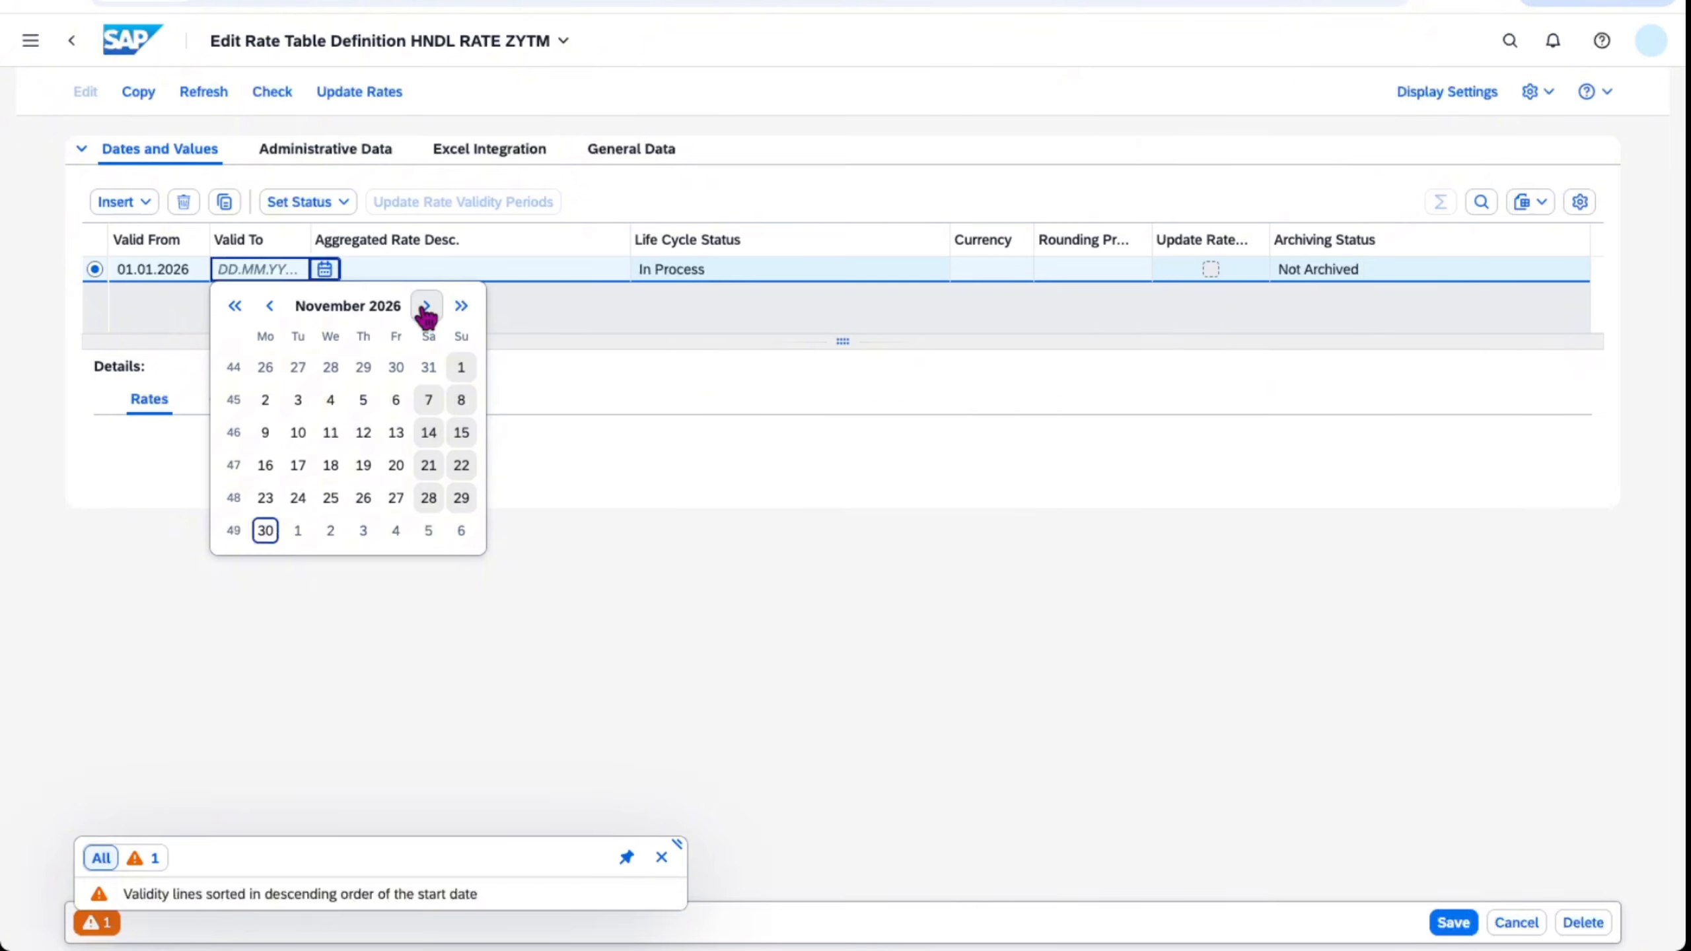
click(428, 307)
click(361, 500)
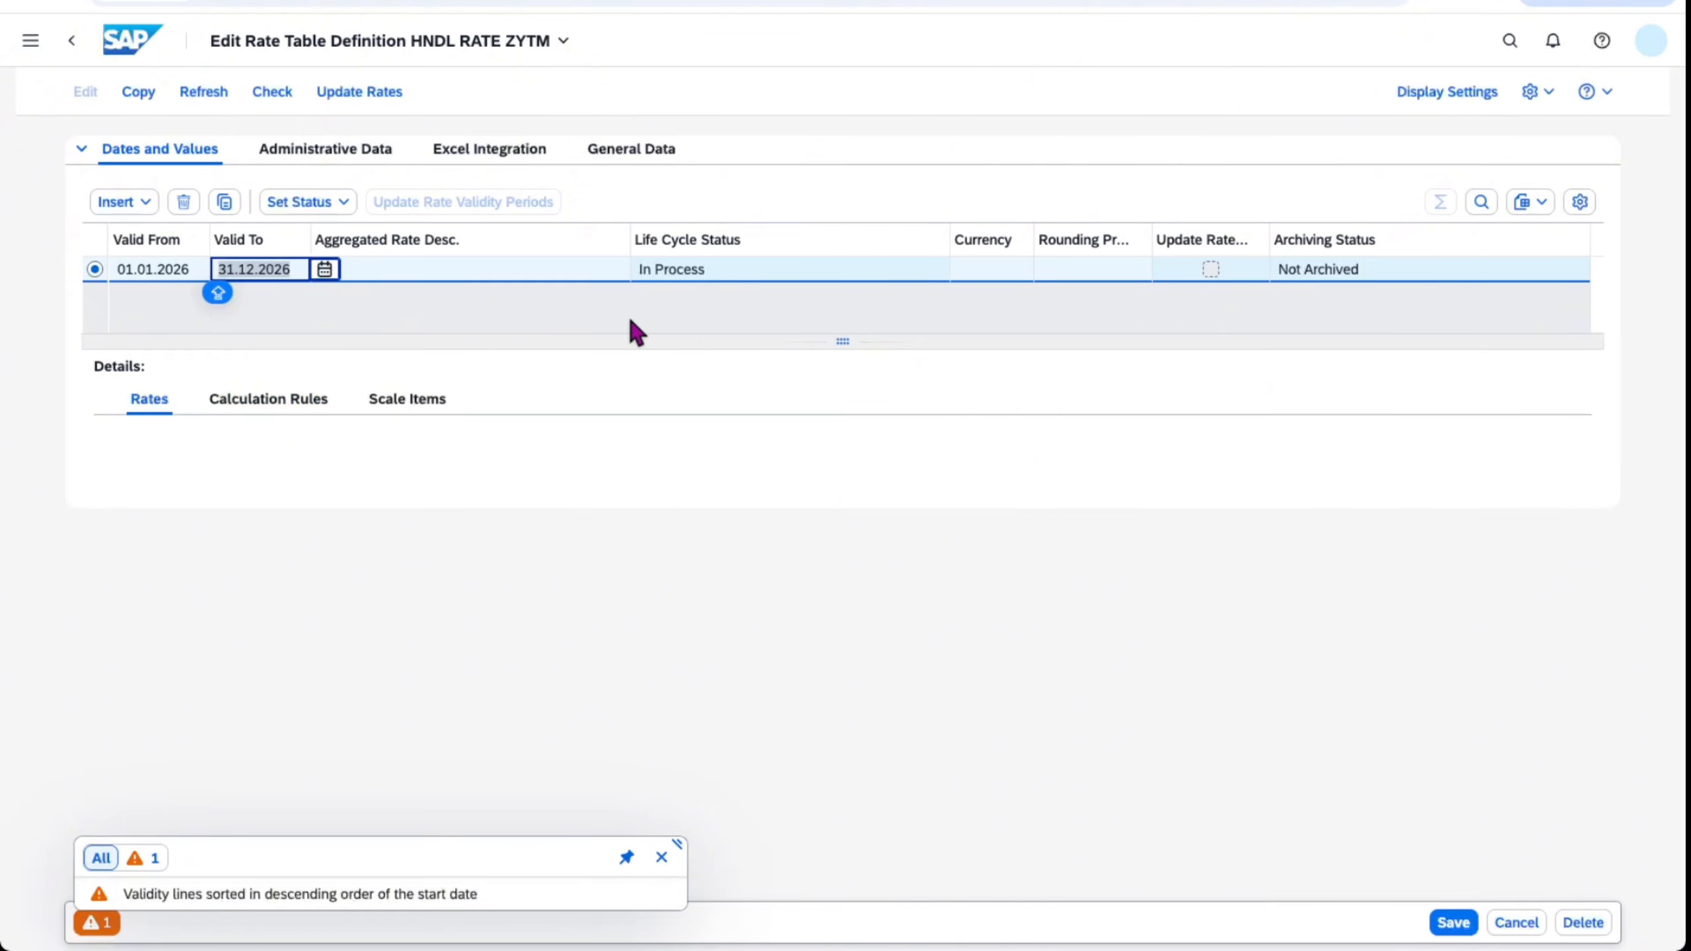
- Set the validity line's currency to USD and confirm the entry
click(989, 268)
text(USD)
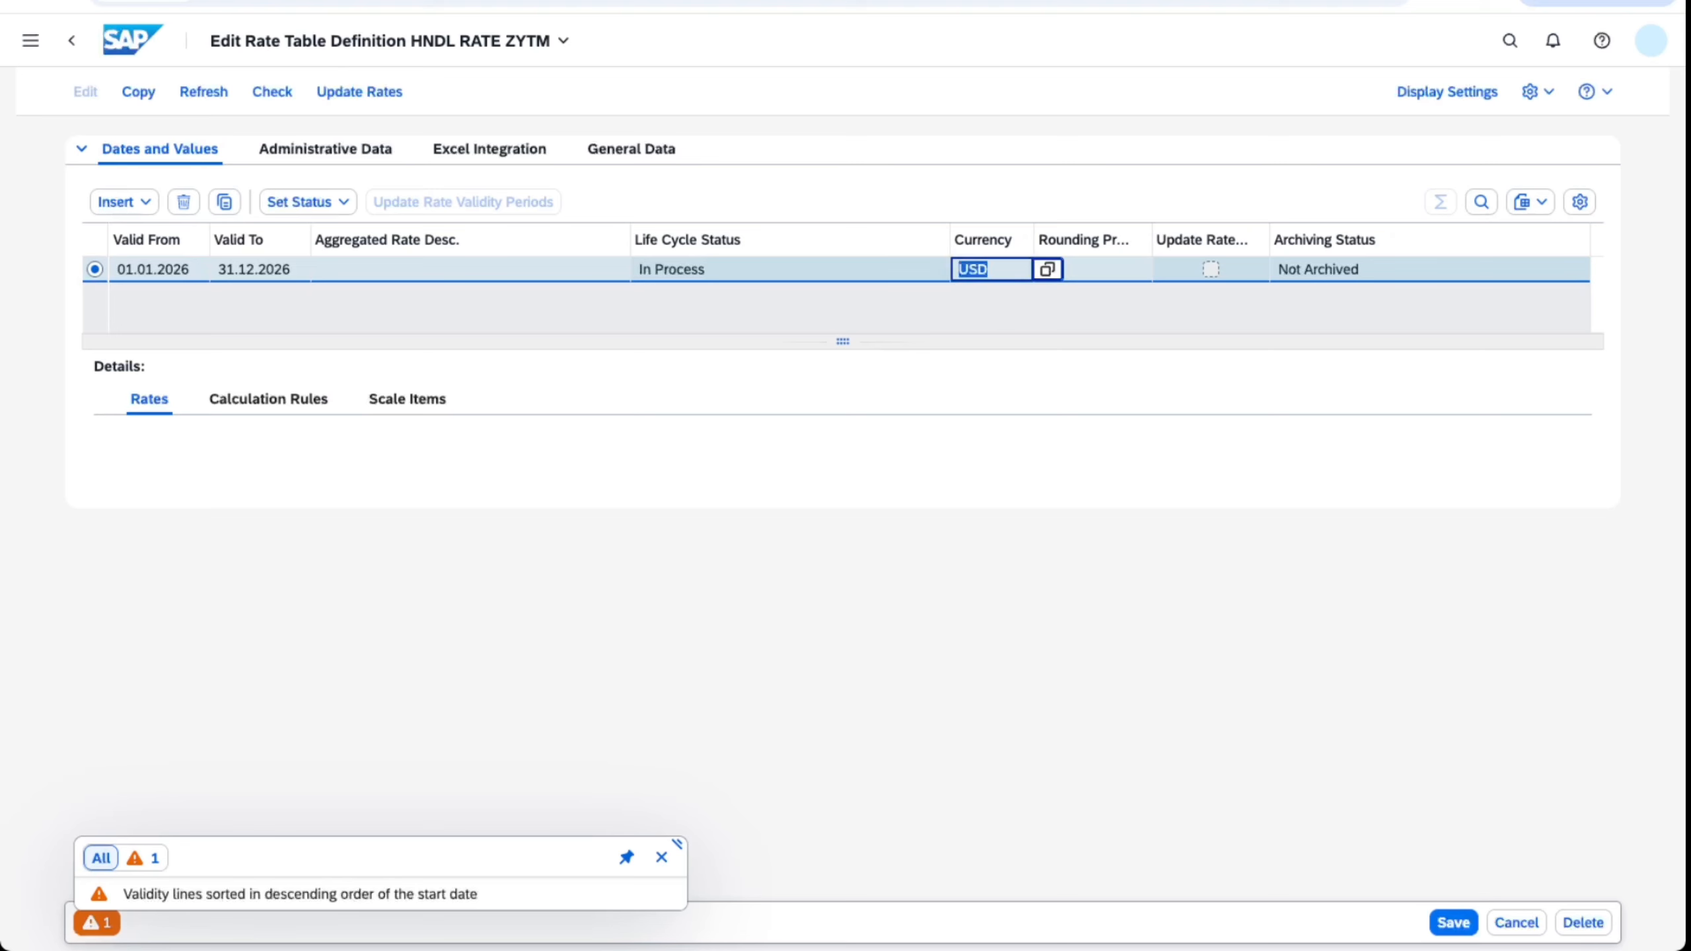
key(Return)
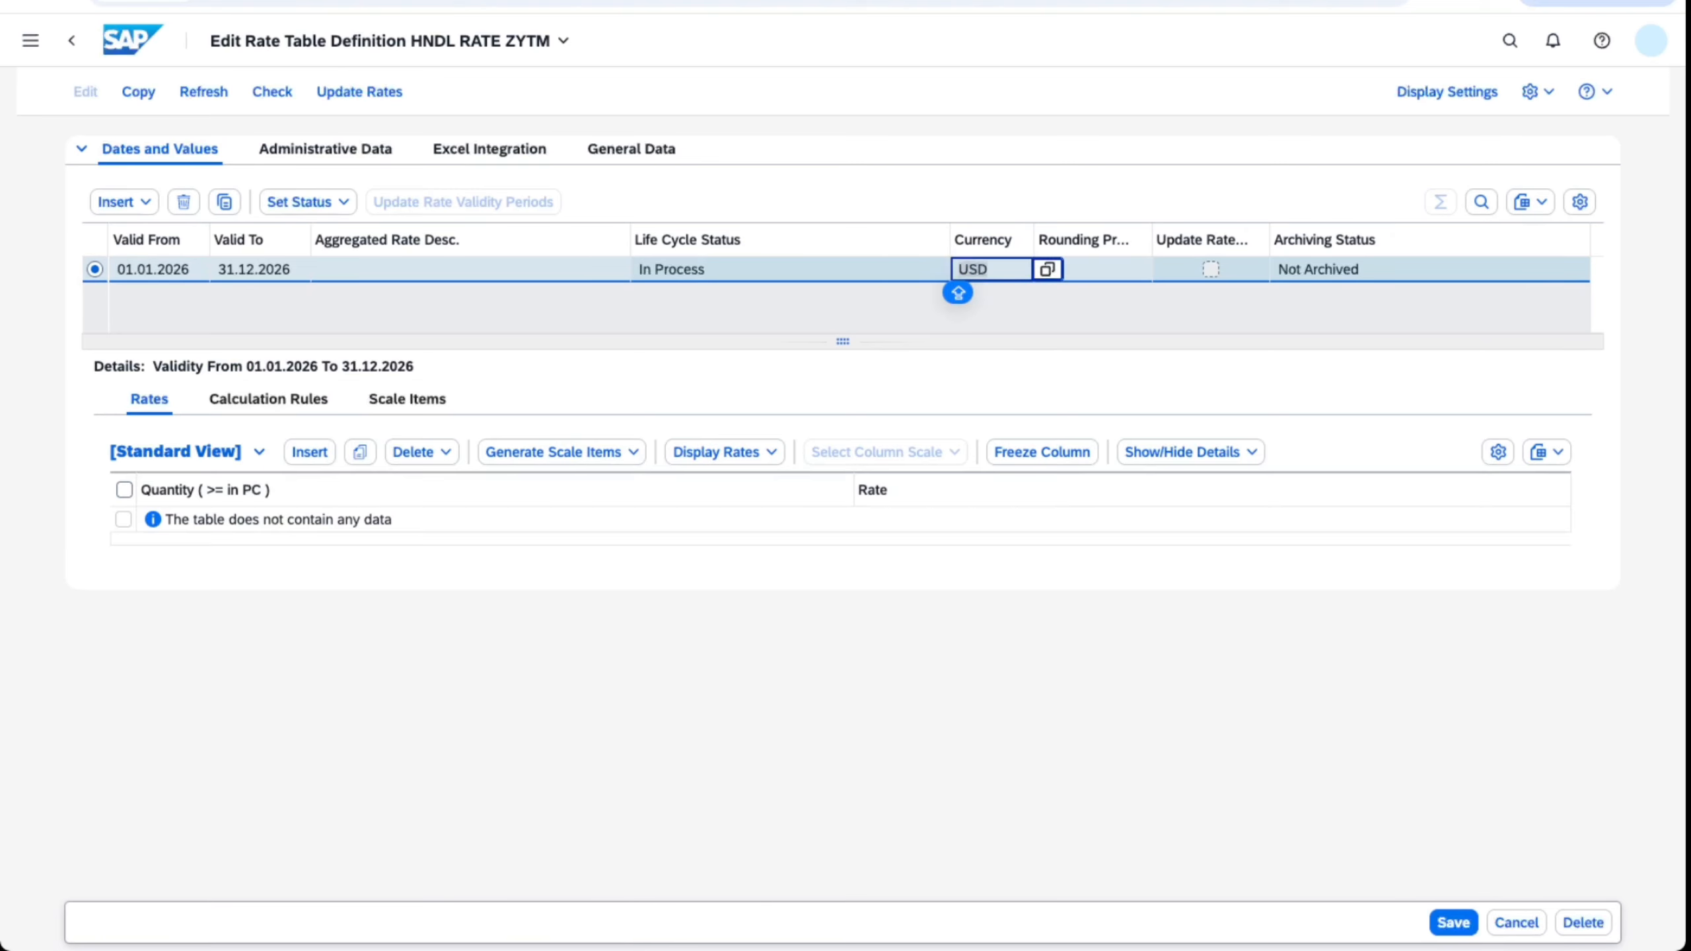
click(1208, 383)
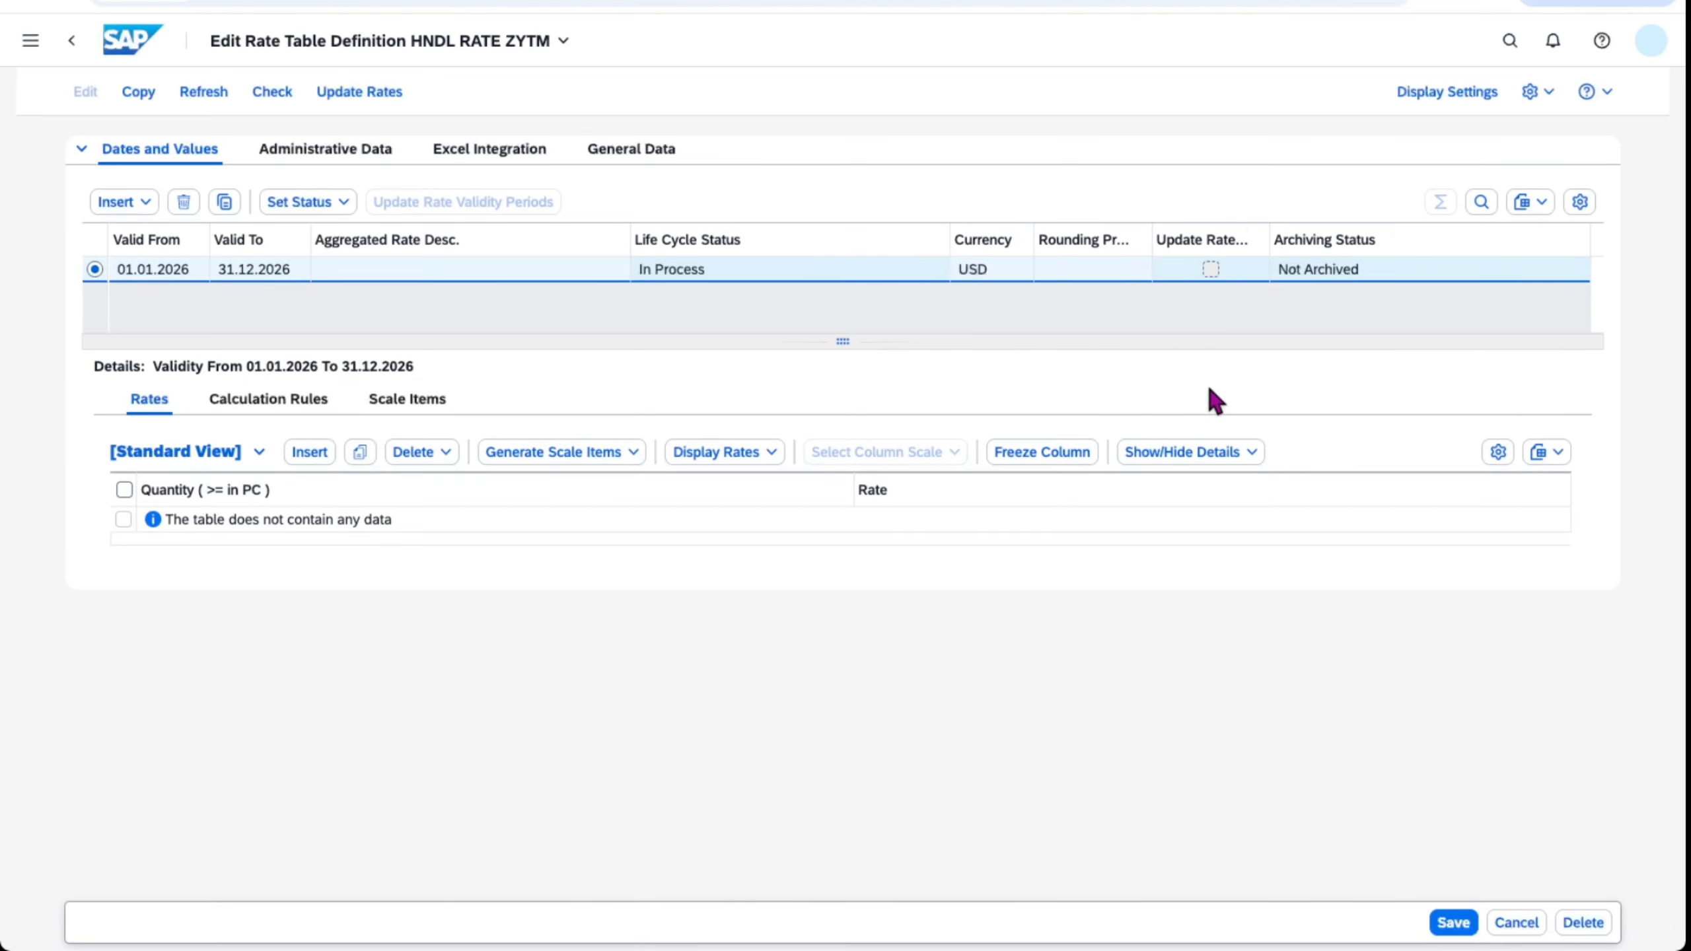
- Display all rate combinations and set the rates for quantities 1, 5, 10 and 20 to 30, 25, 20 and 18
click(755, 464)
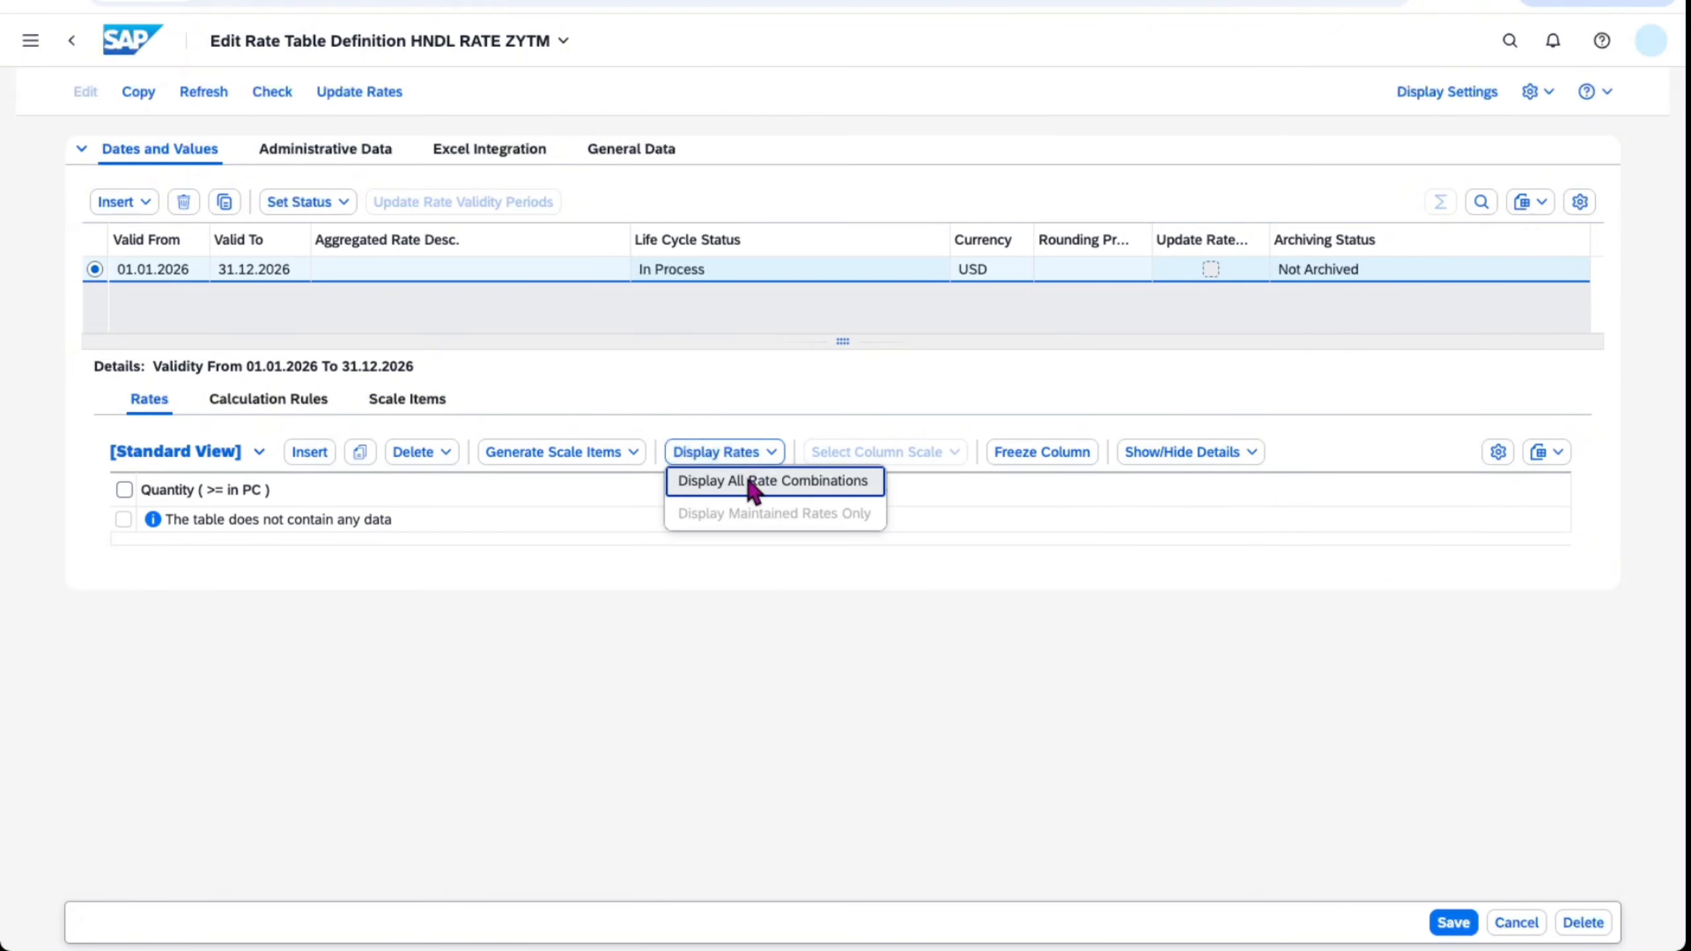
click(755, 482)
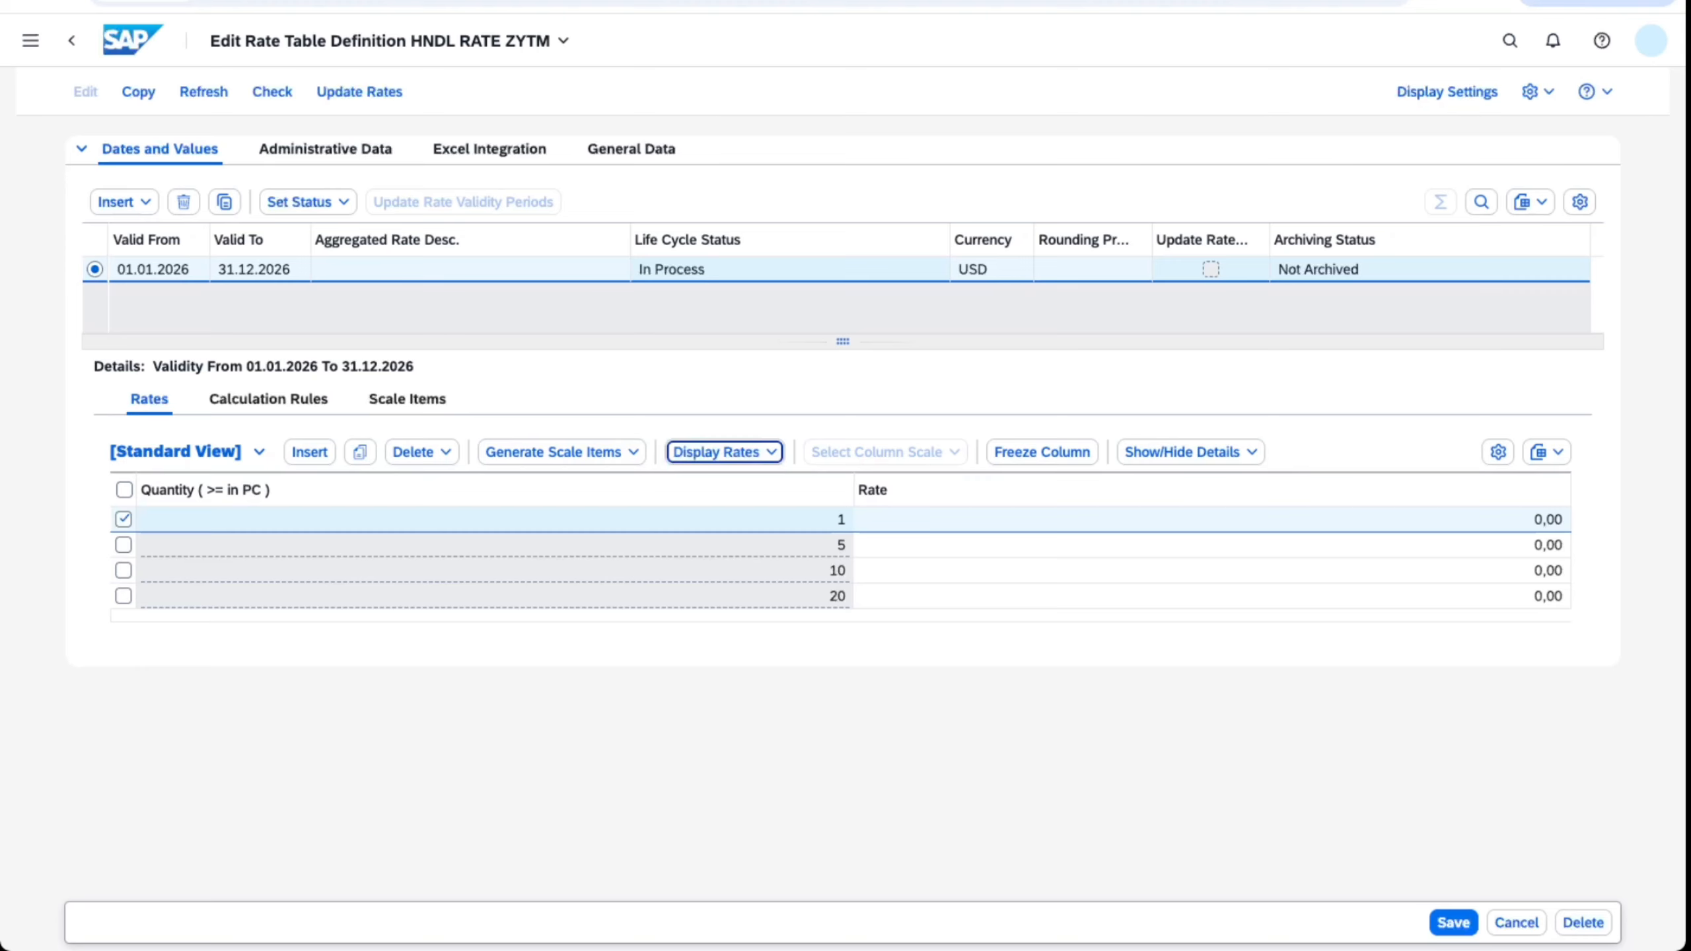
click(1520, 526)
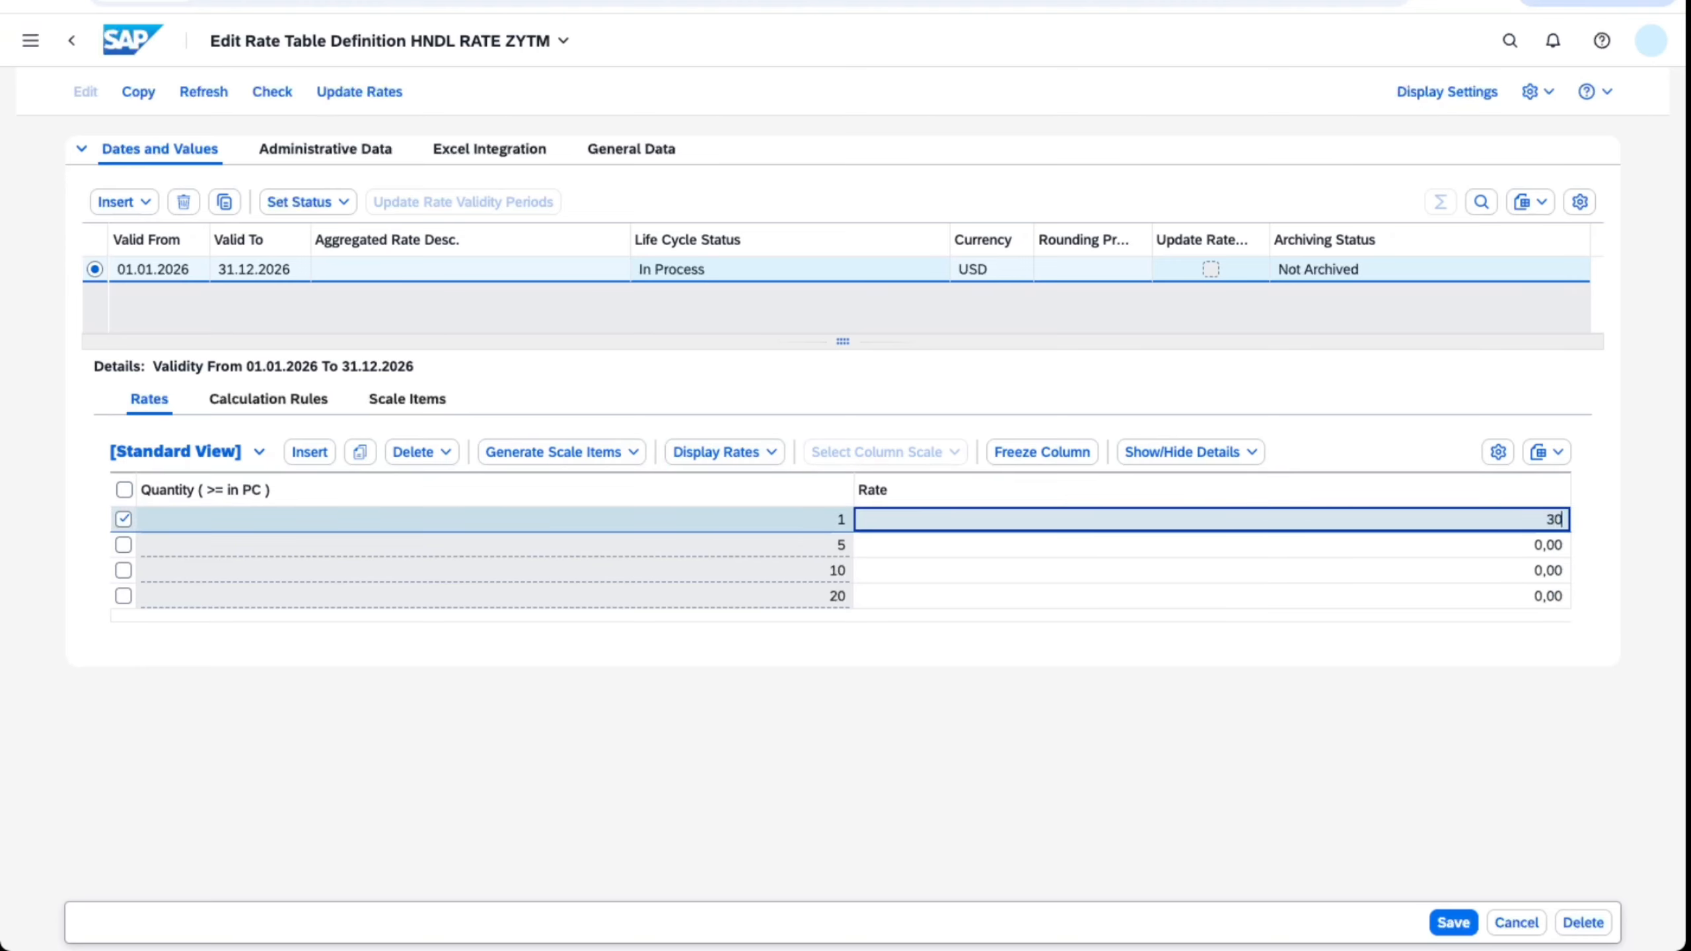
text(30)
click(1548, 625)
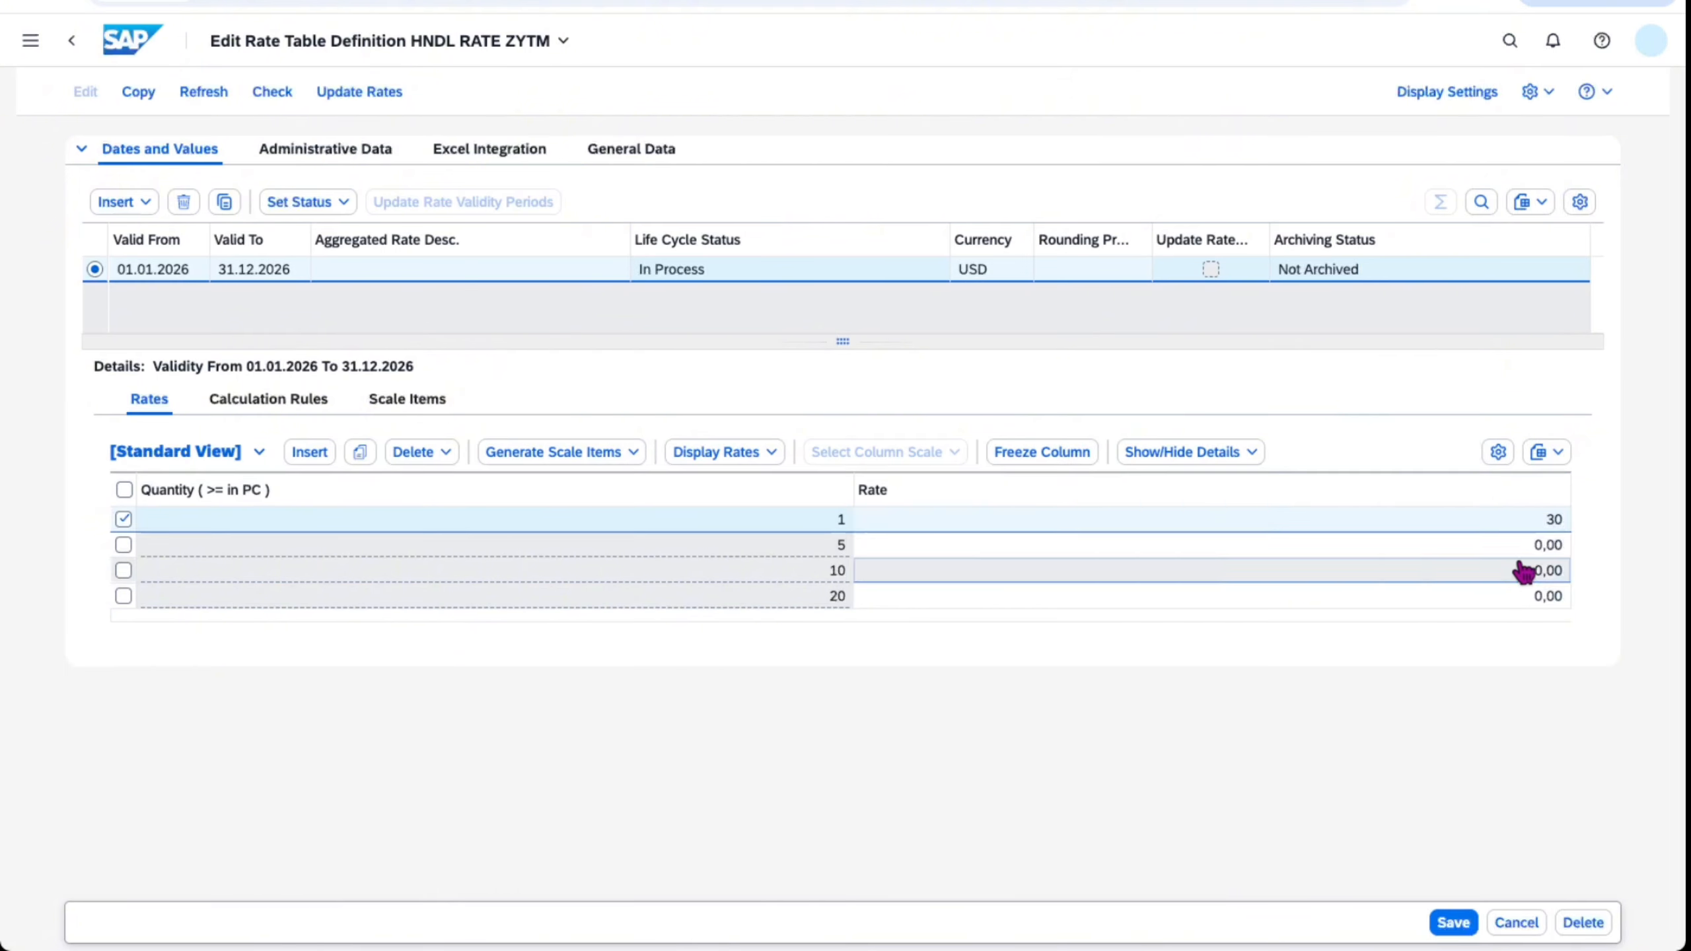
click(1522, 552)
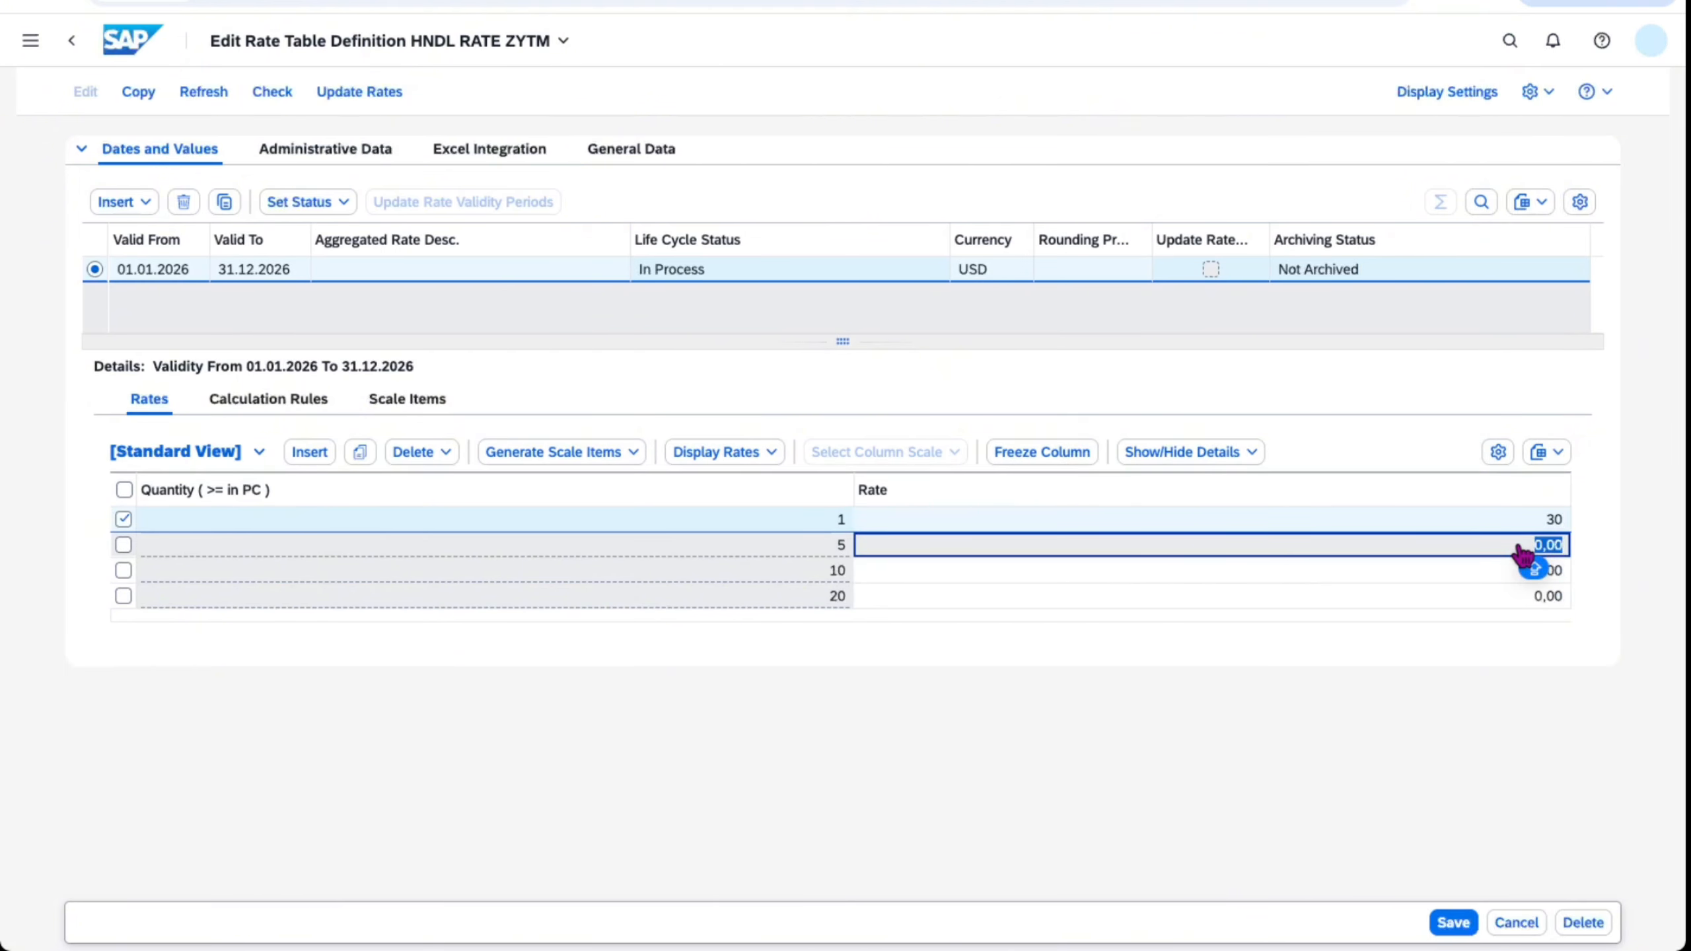
text(25)
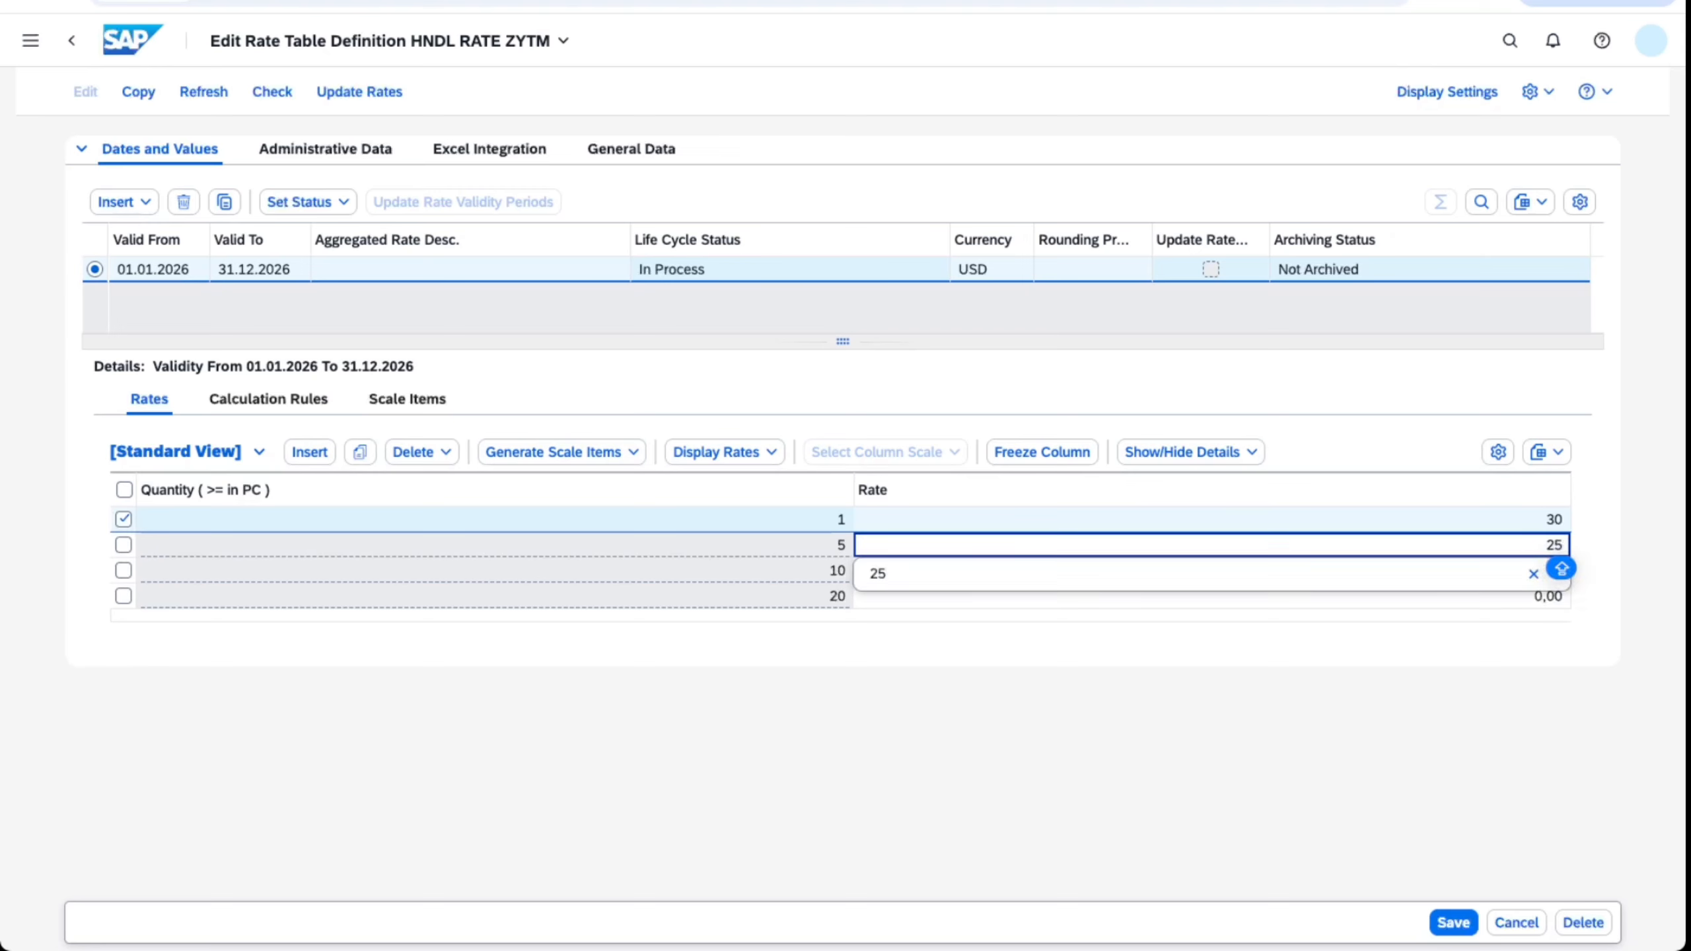
click(1538, 573)
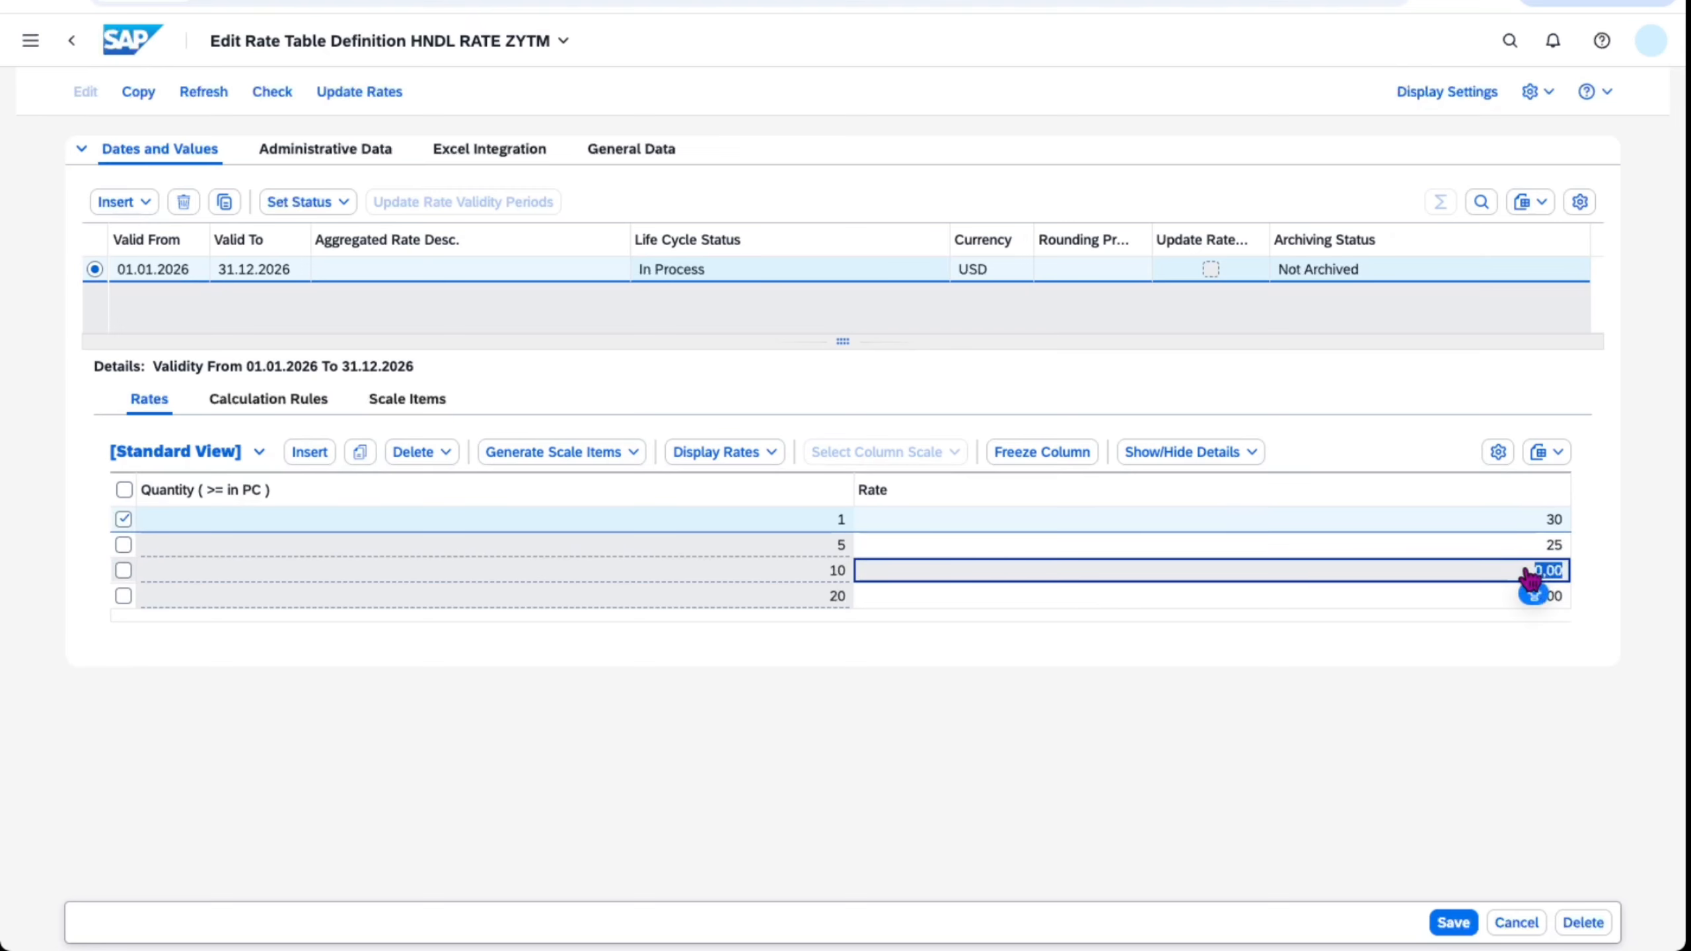
text(20)
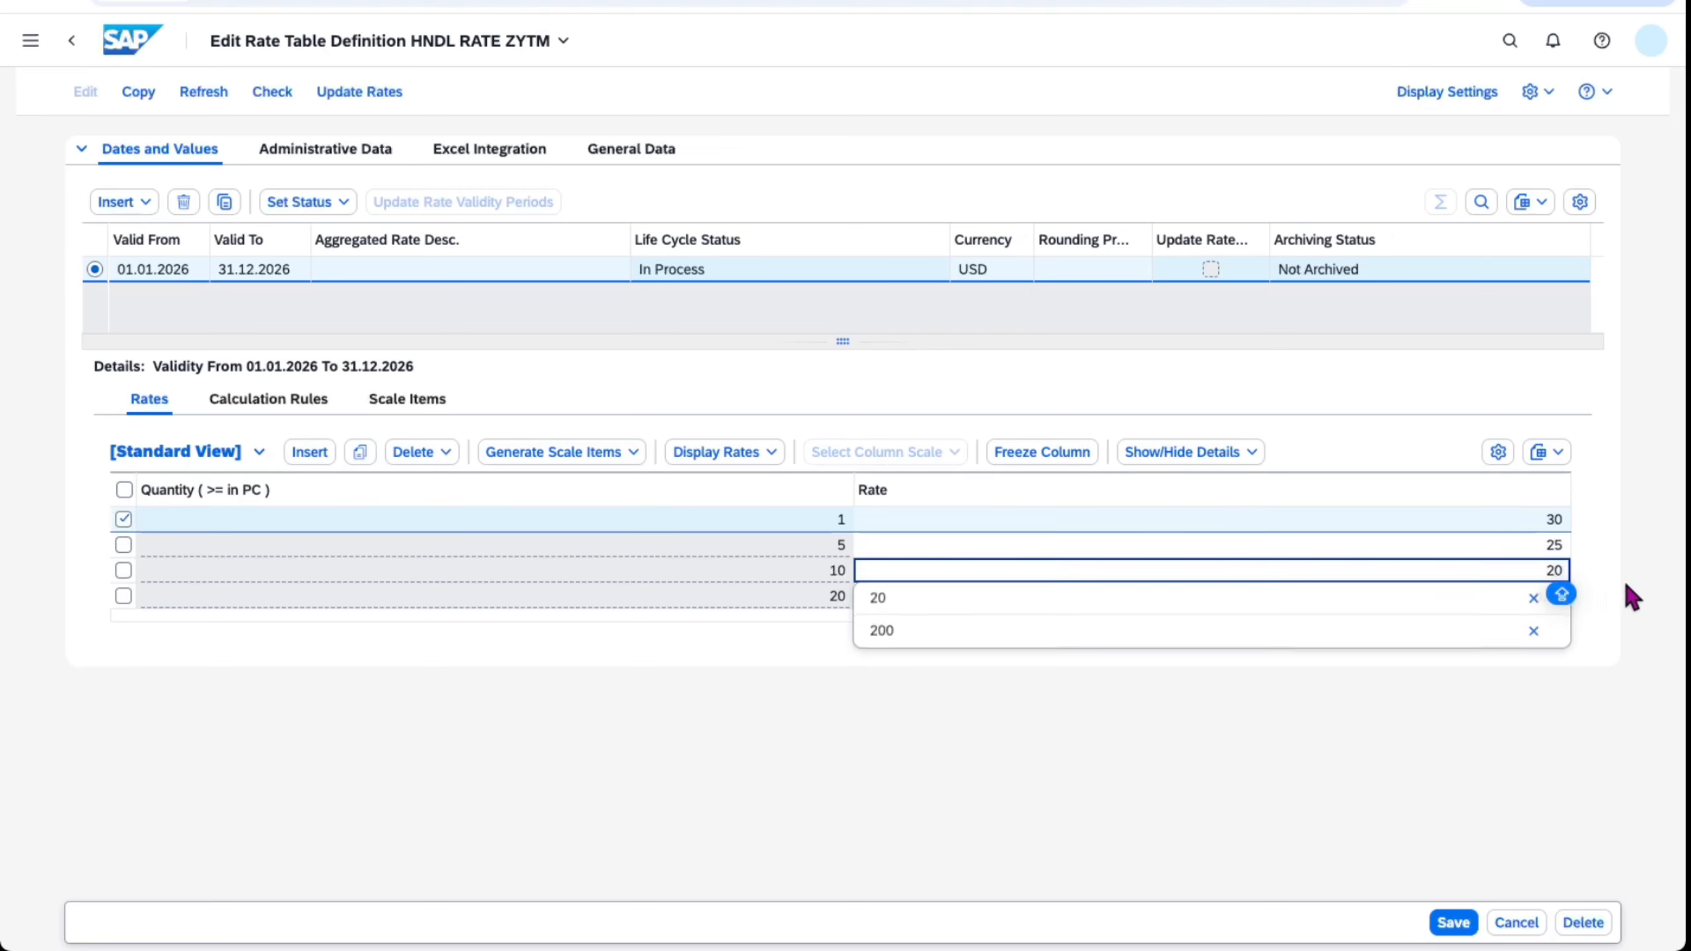
click(1525, 600)
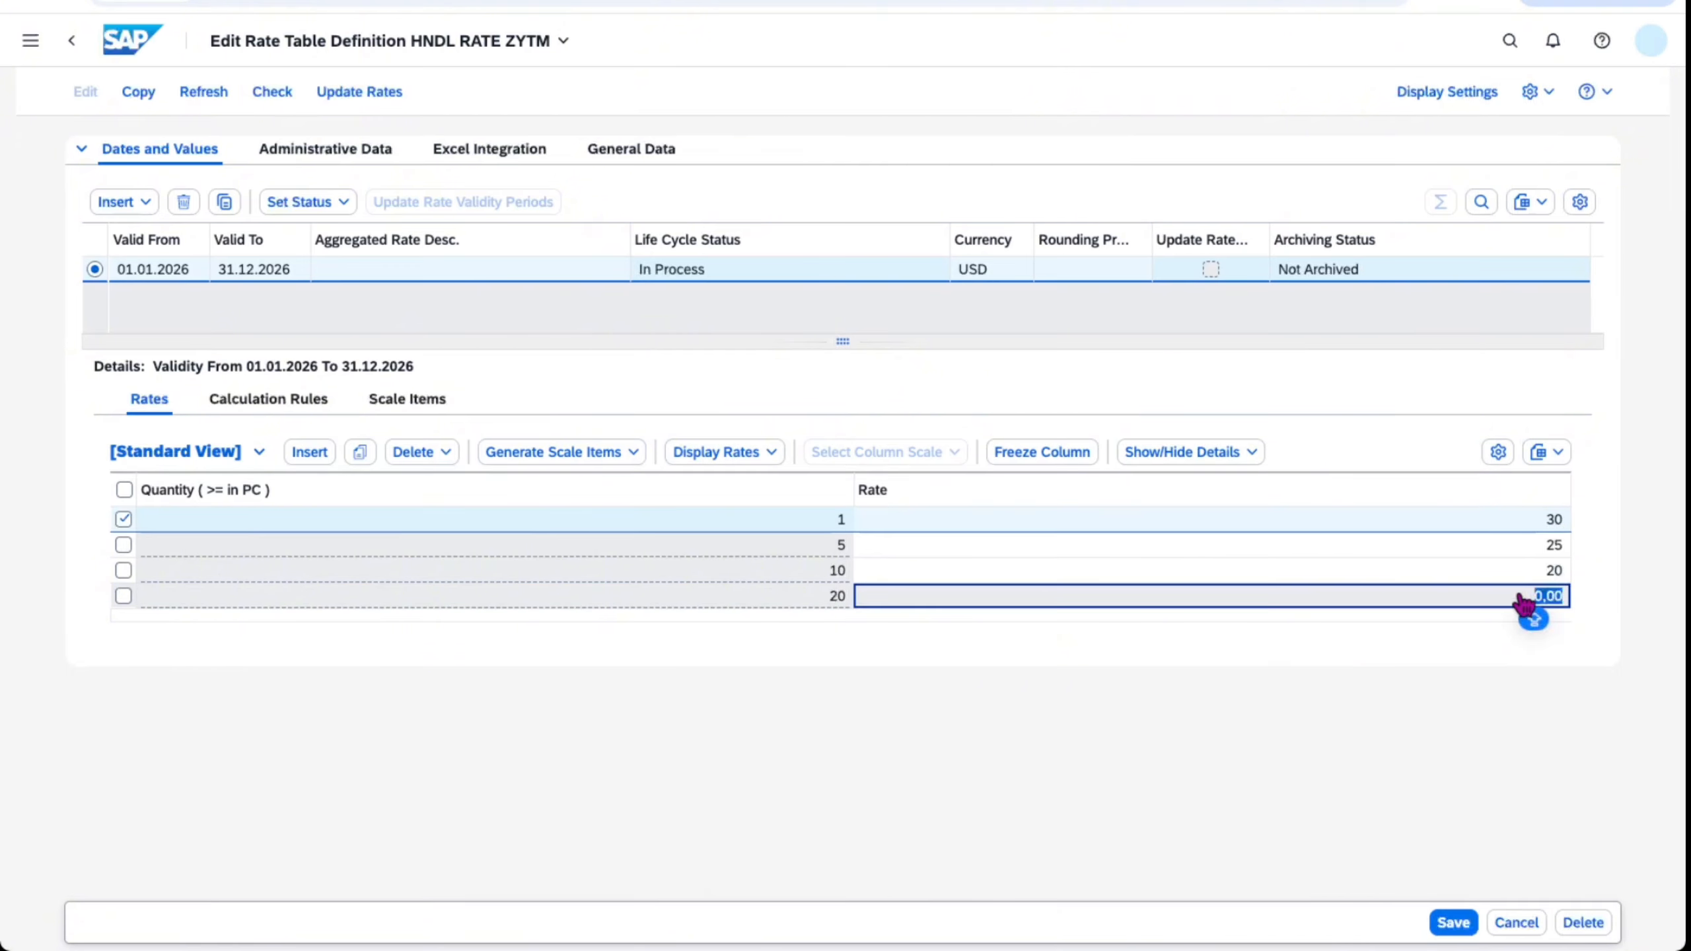
text(18)
key(Return)
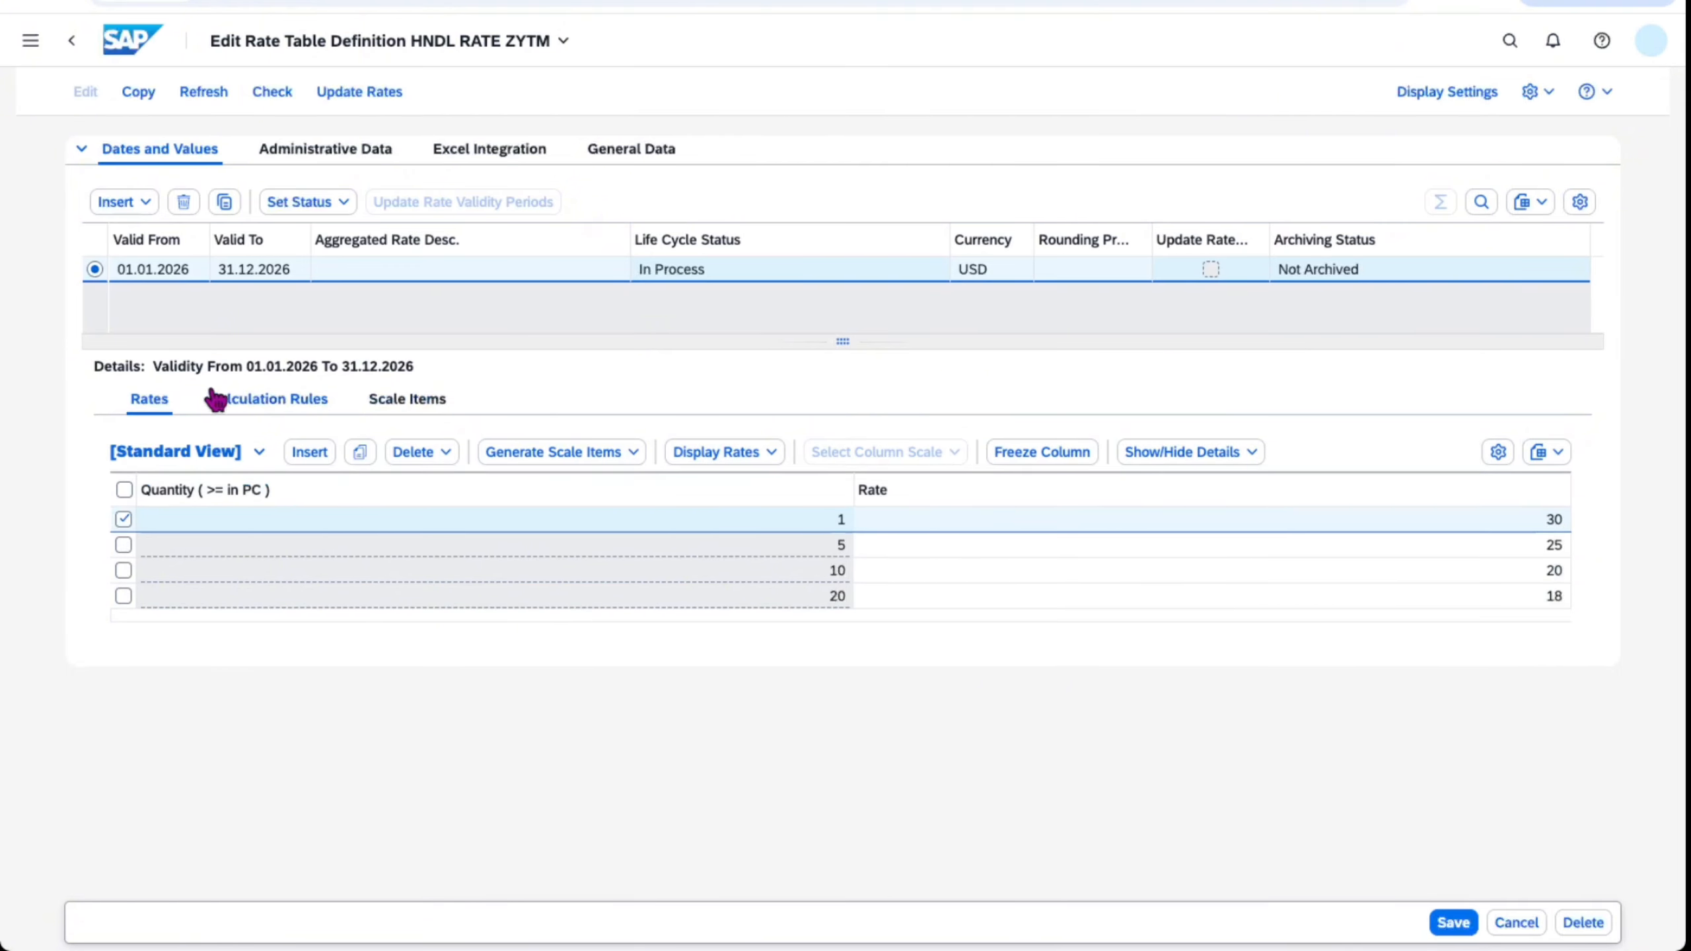
- Set the price unit of the Quantity calculation rule to 1
click(256, 400)
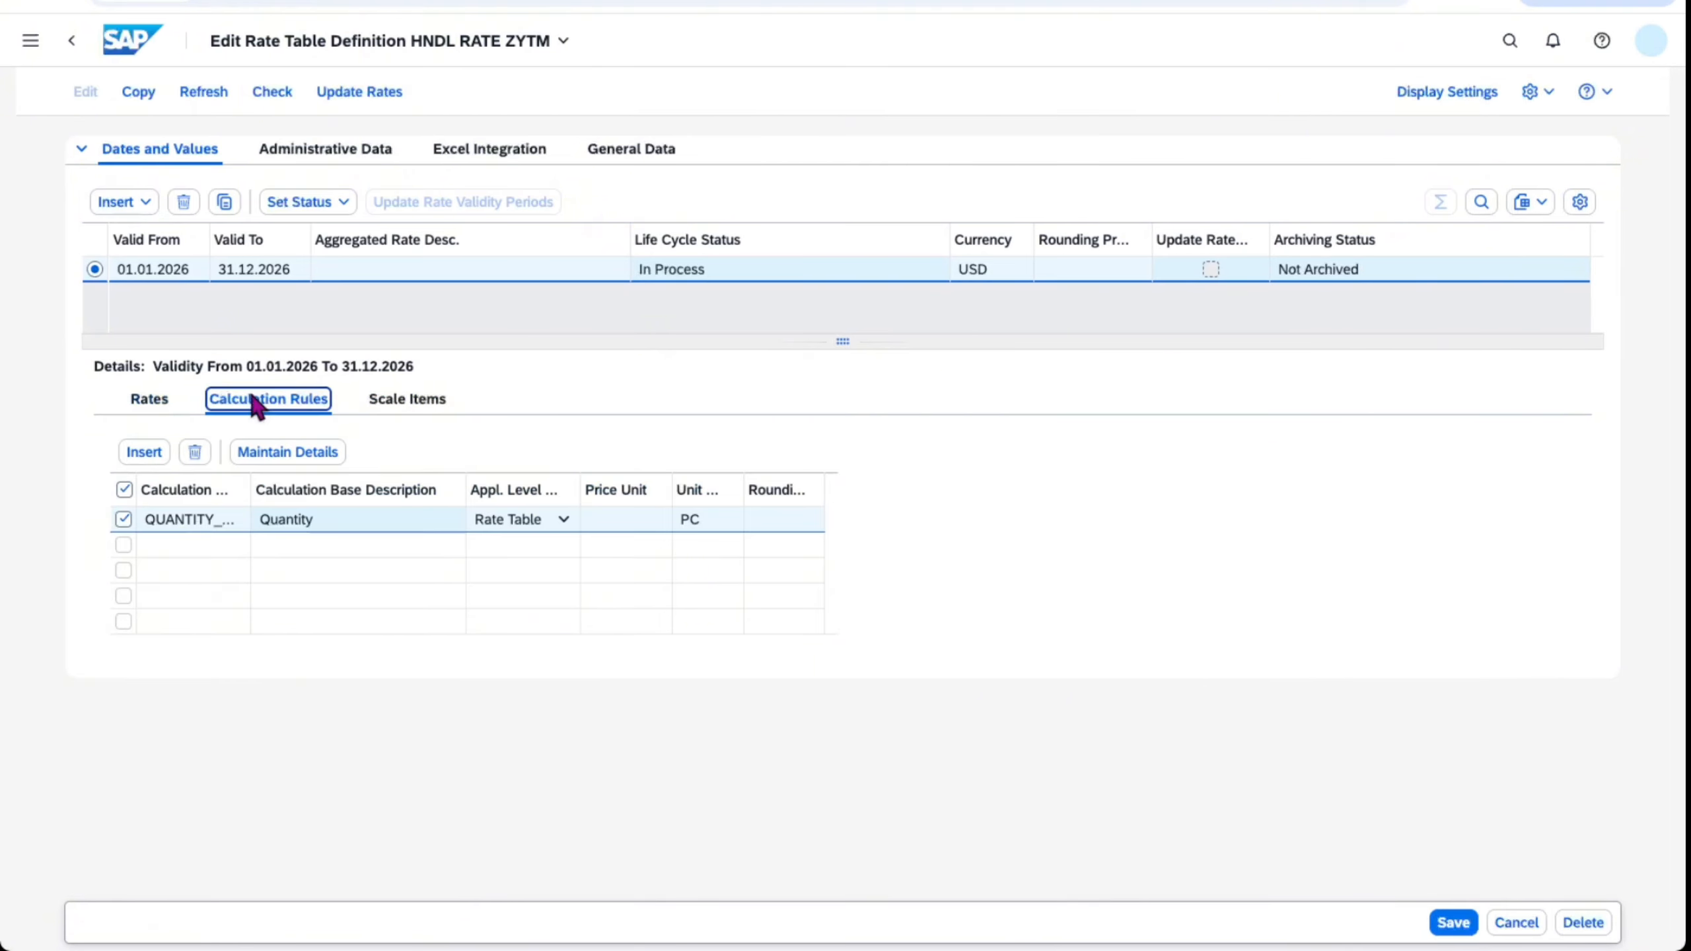
click(638, 524)
text(1)
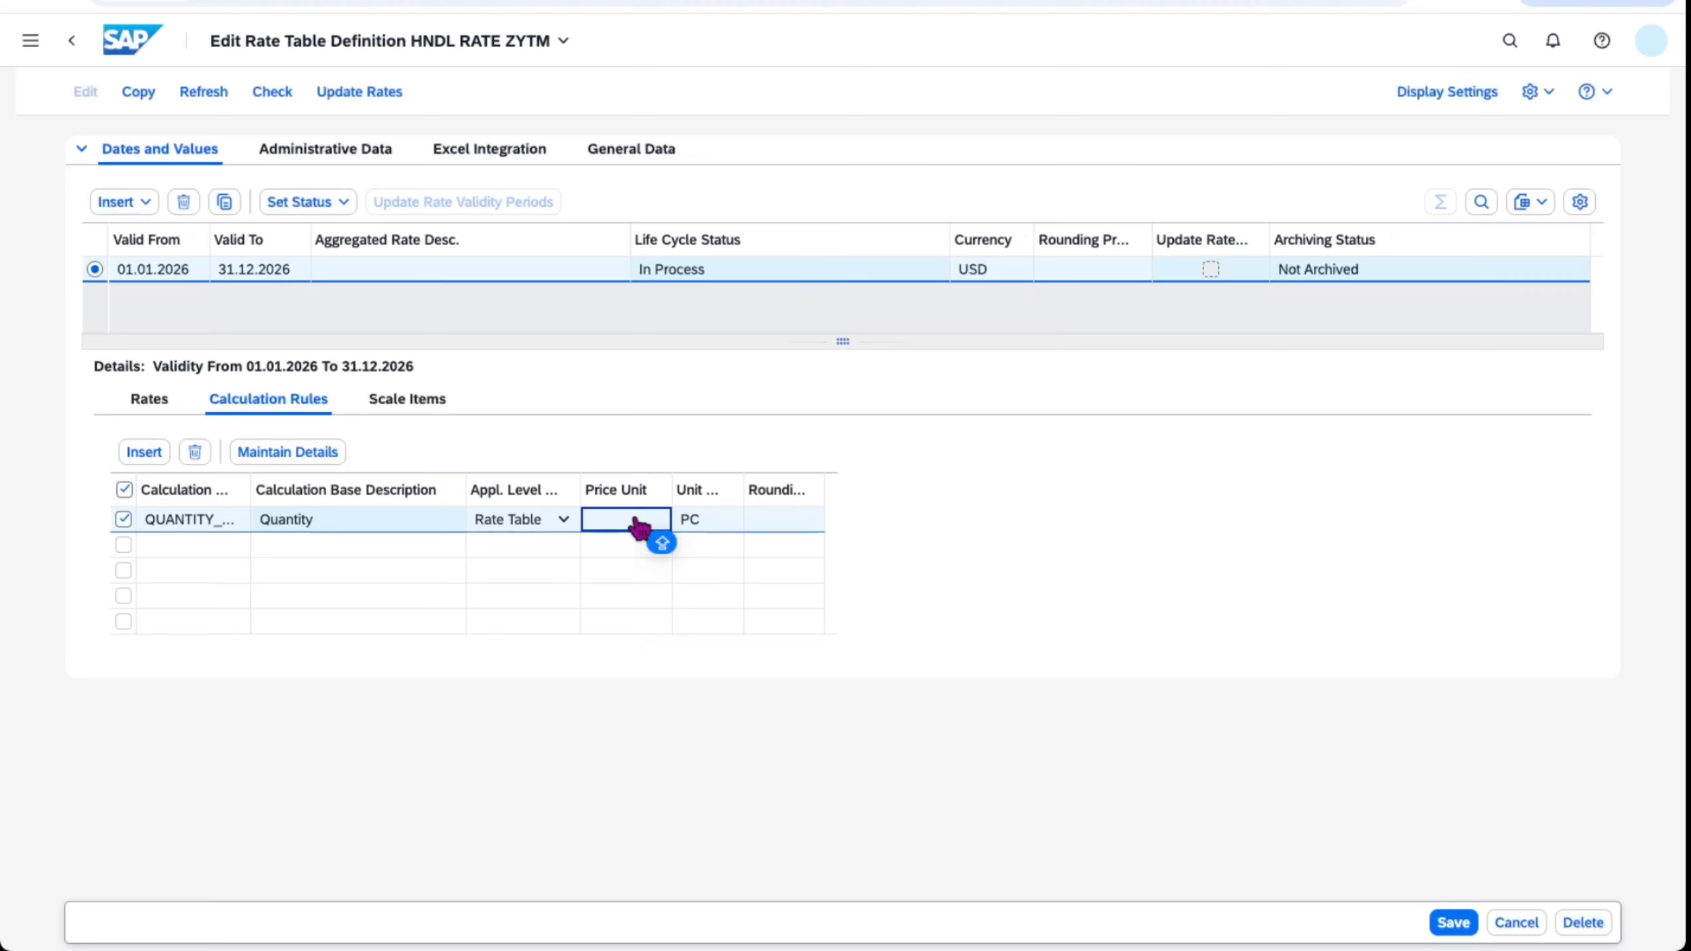
- Change the life cycle status of the 2026 validity line and save the rate table
click(307, 202)
click(311, 266)
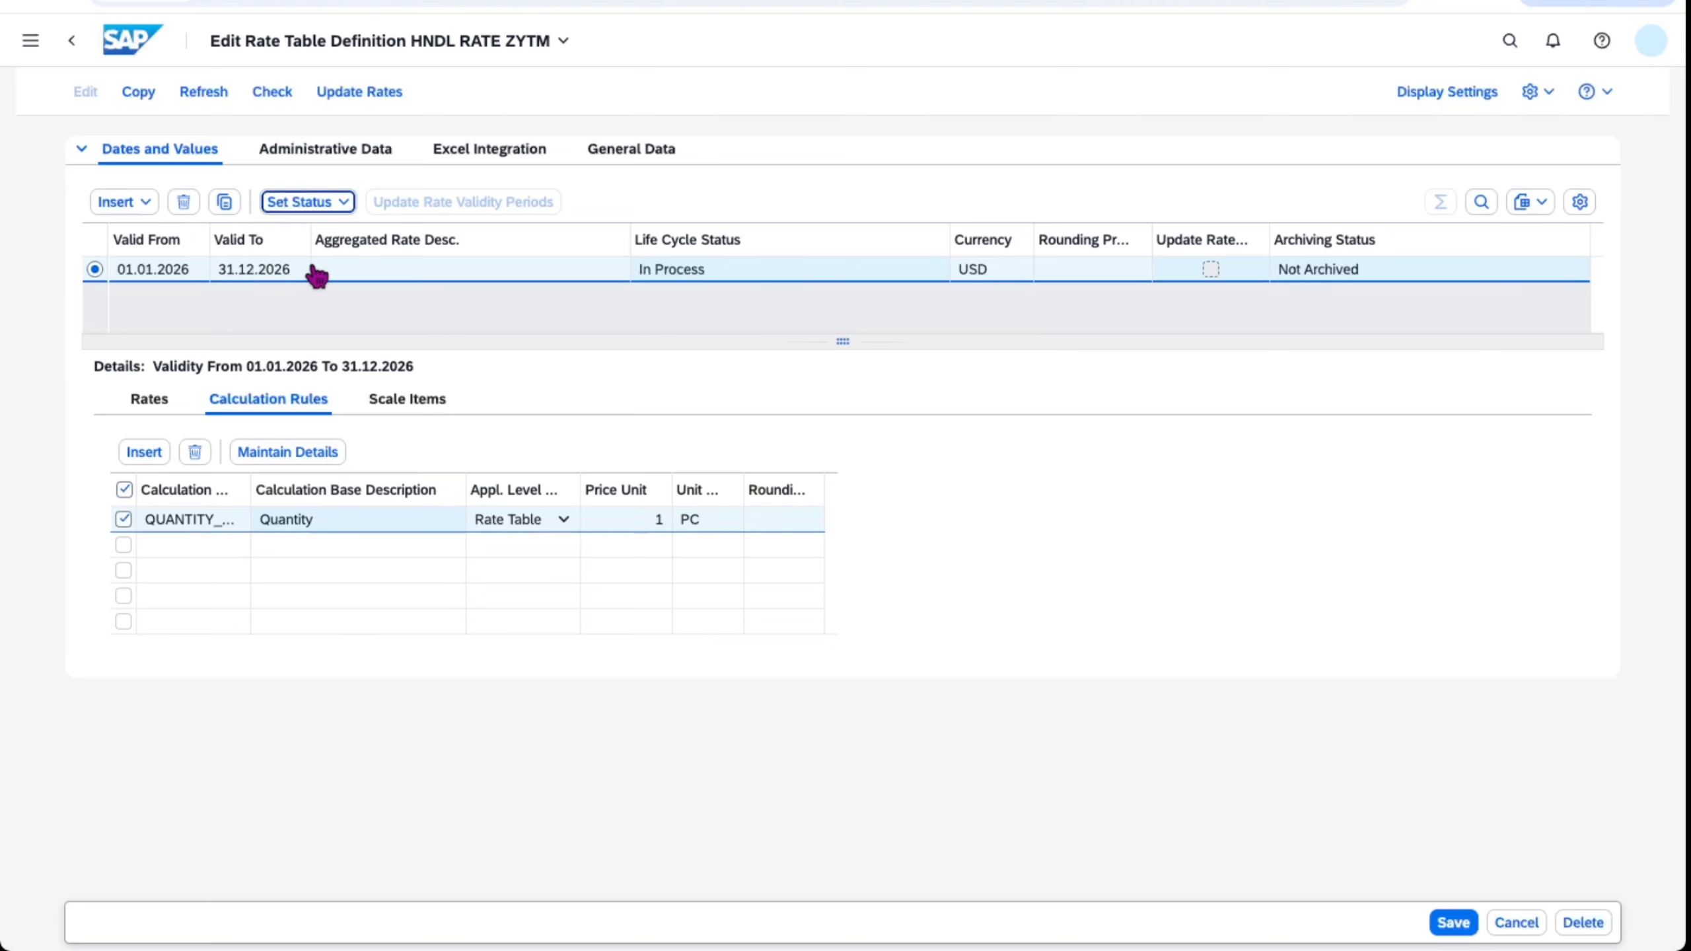
click(1455, 924)
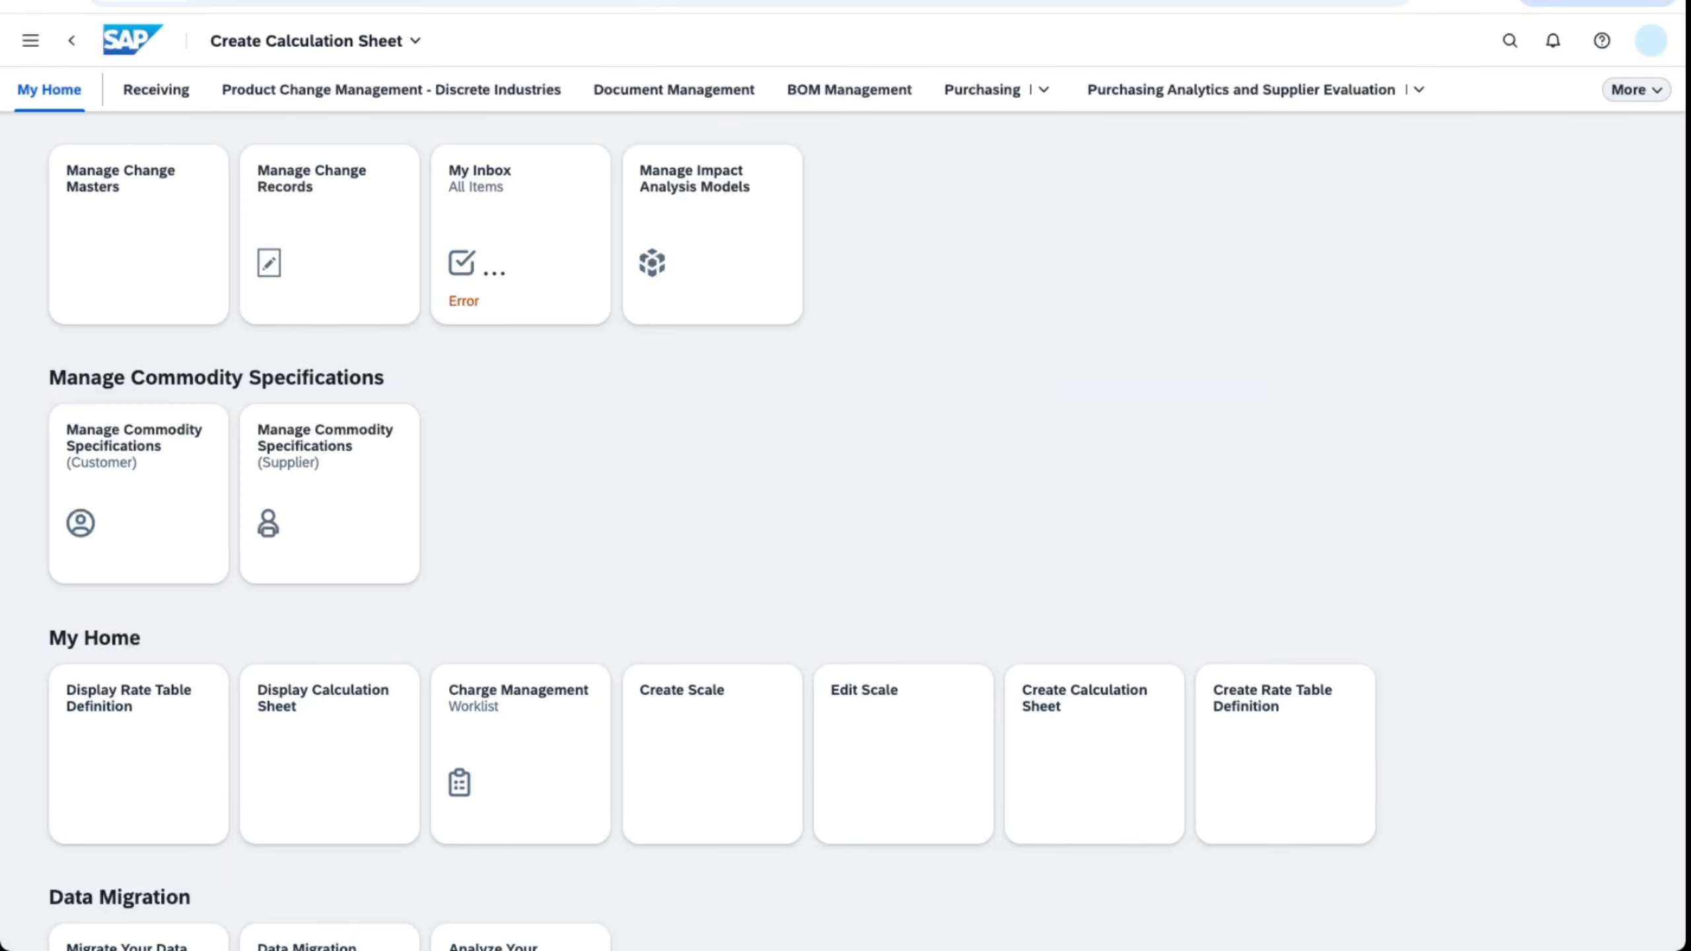
- Start creating a new calculation sheet without a template
scroll(656, 484, down, 5)
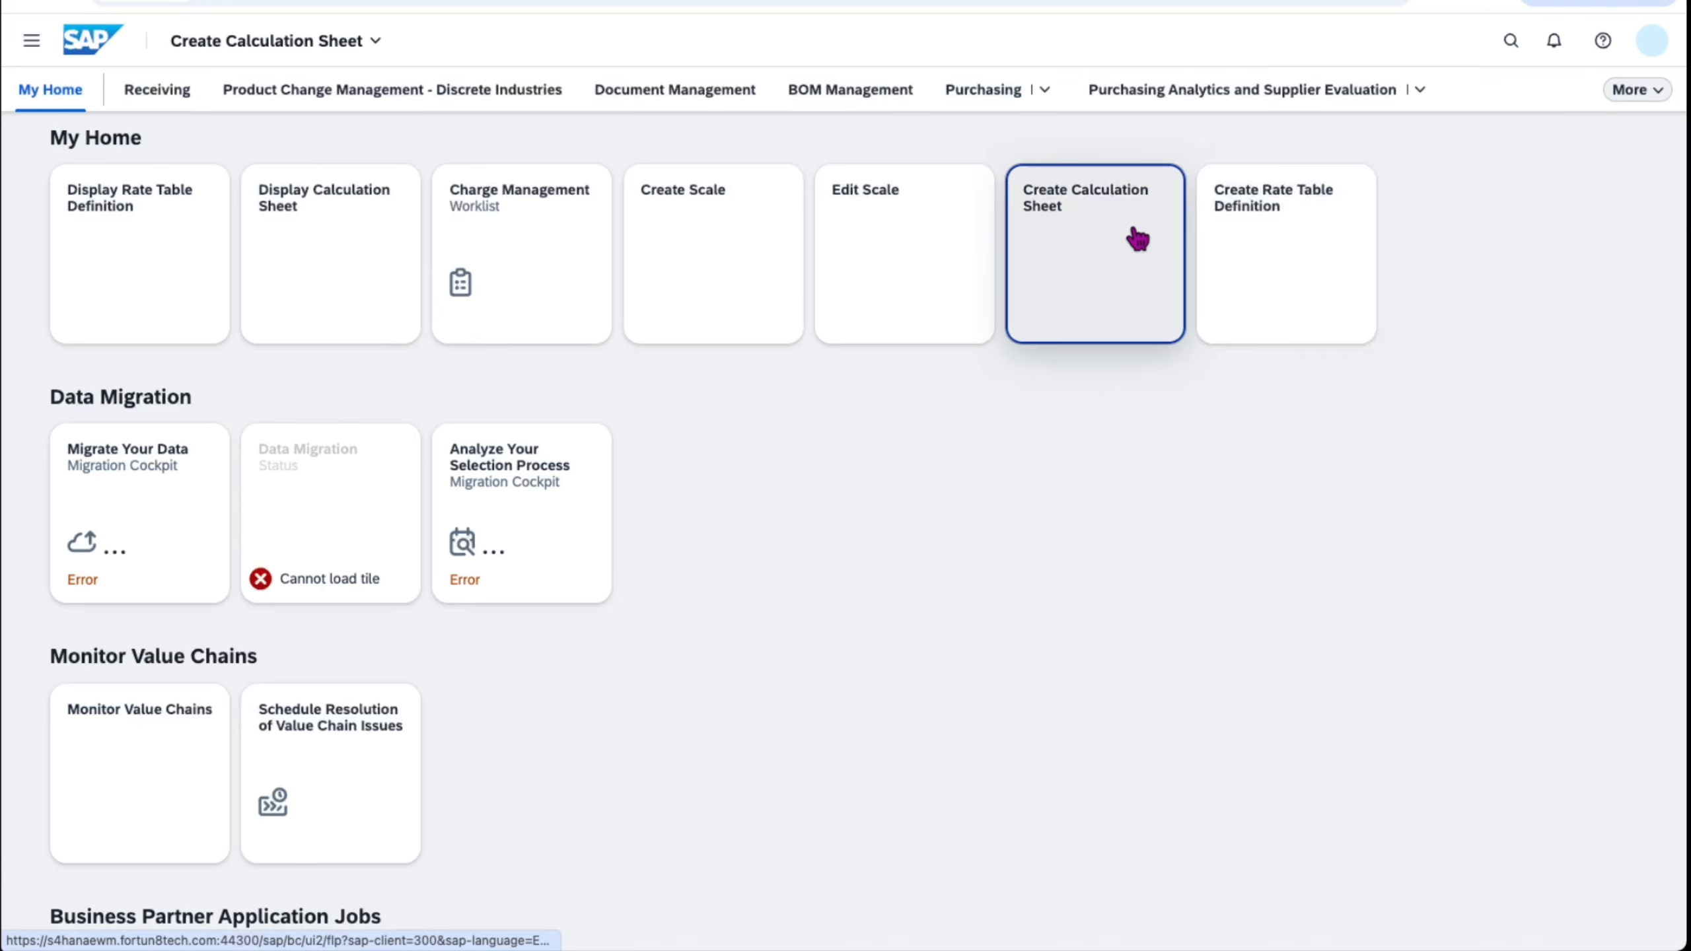
click(1079, 227)
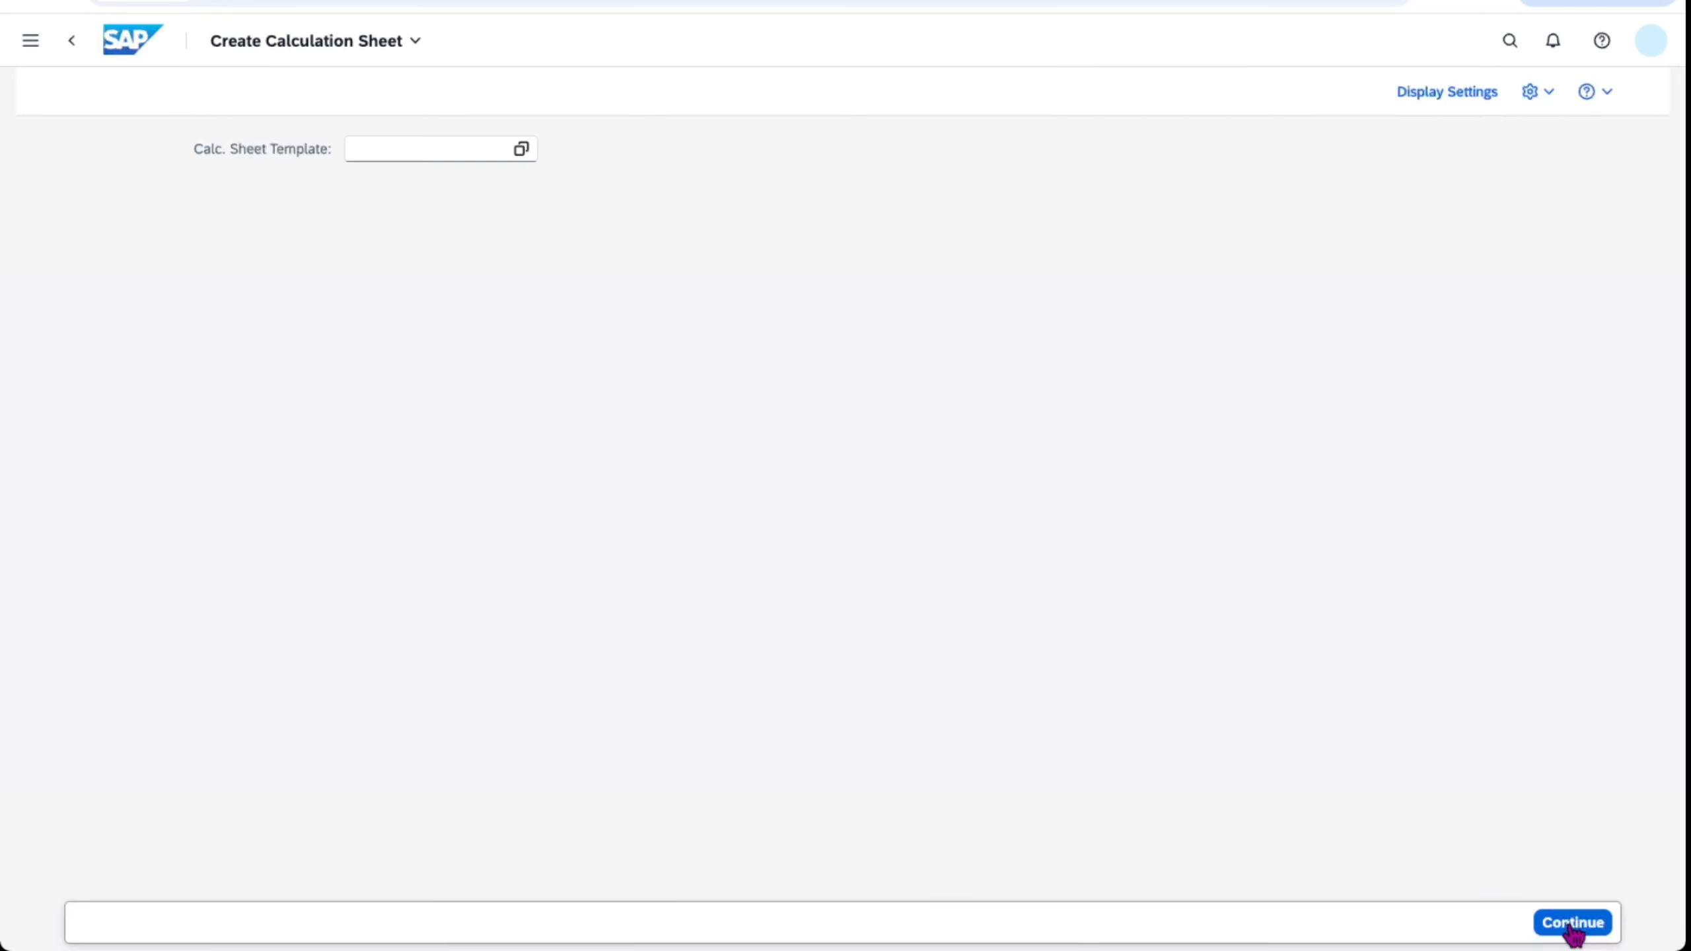
click(1574, 929)
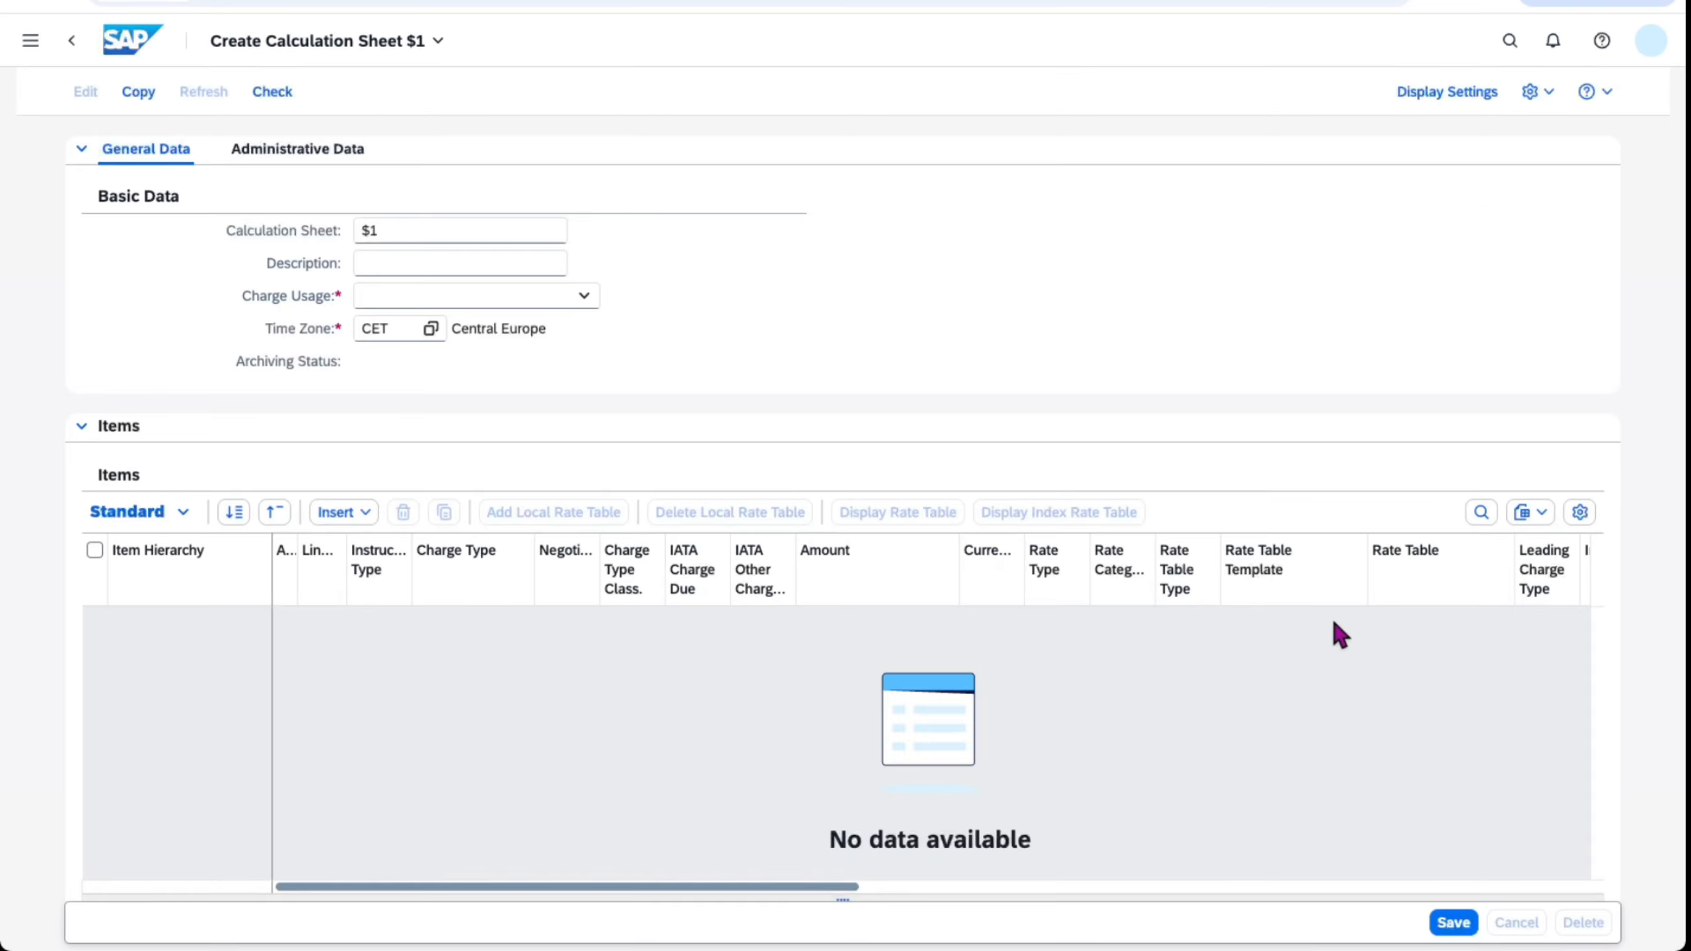
- Name the calculation sheet CS_ZYTM_01, describe it as CALC SHEET ZYTM and set its charge usage to Service Provider
click(397, 233)
key(BackSpace)
key(BackSpace)
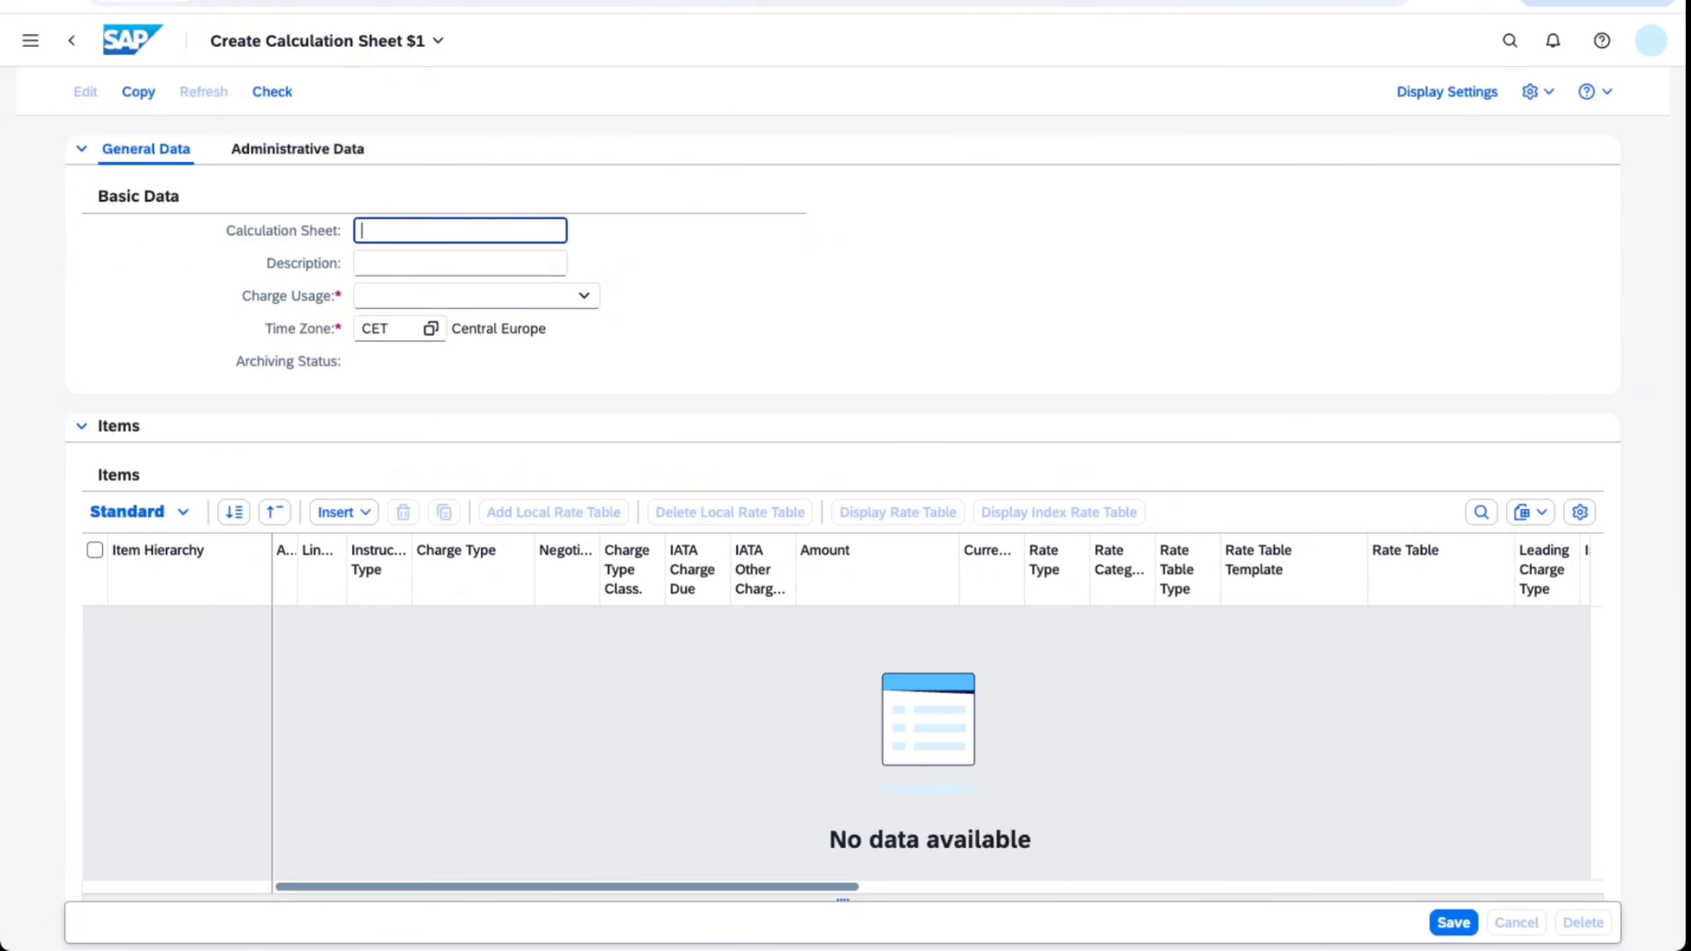
text(CS_ZYTM_01)
click(397, 261)
text(CALC)
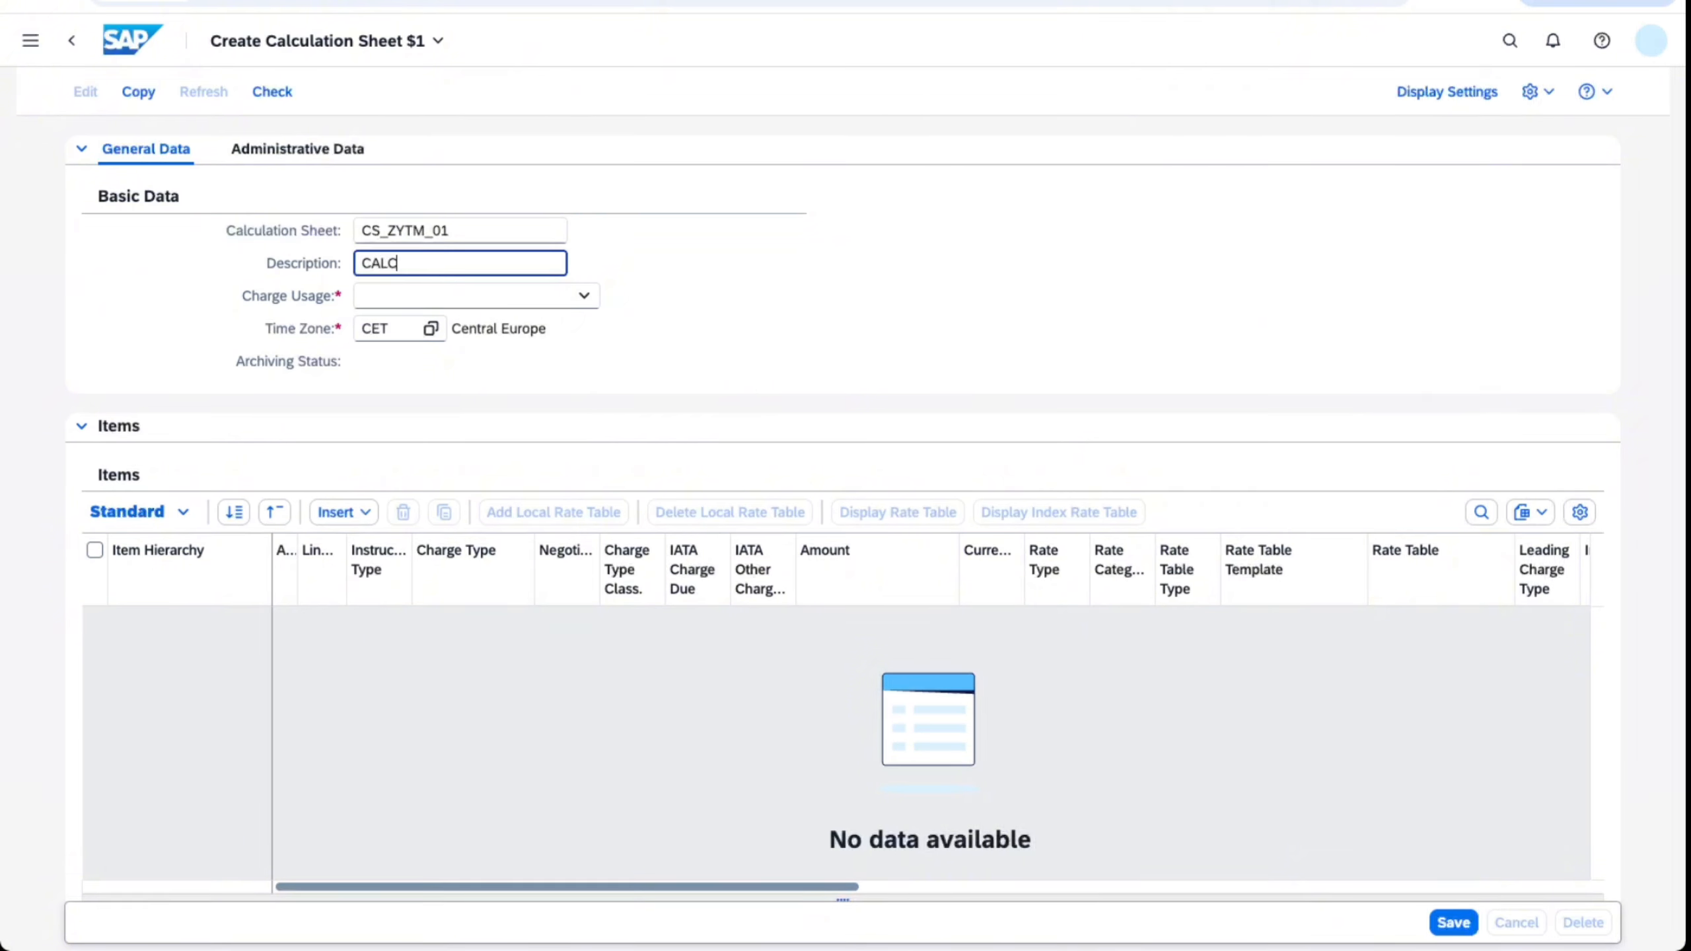
text( SHEET ZYTM)
click(398, 296)
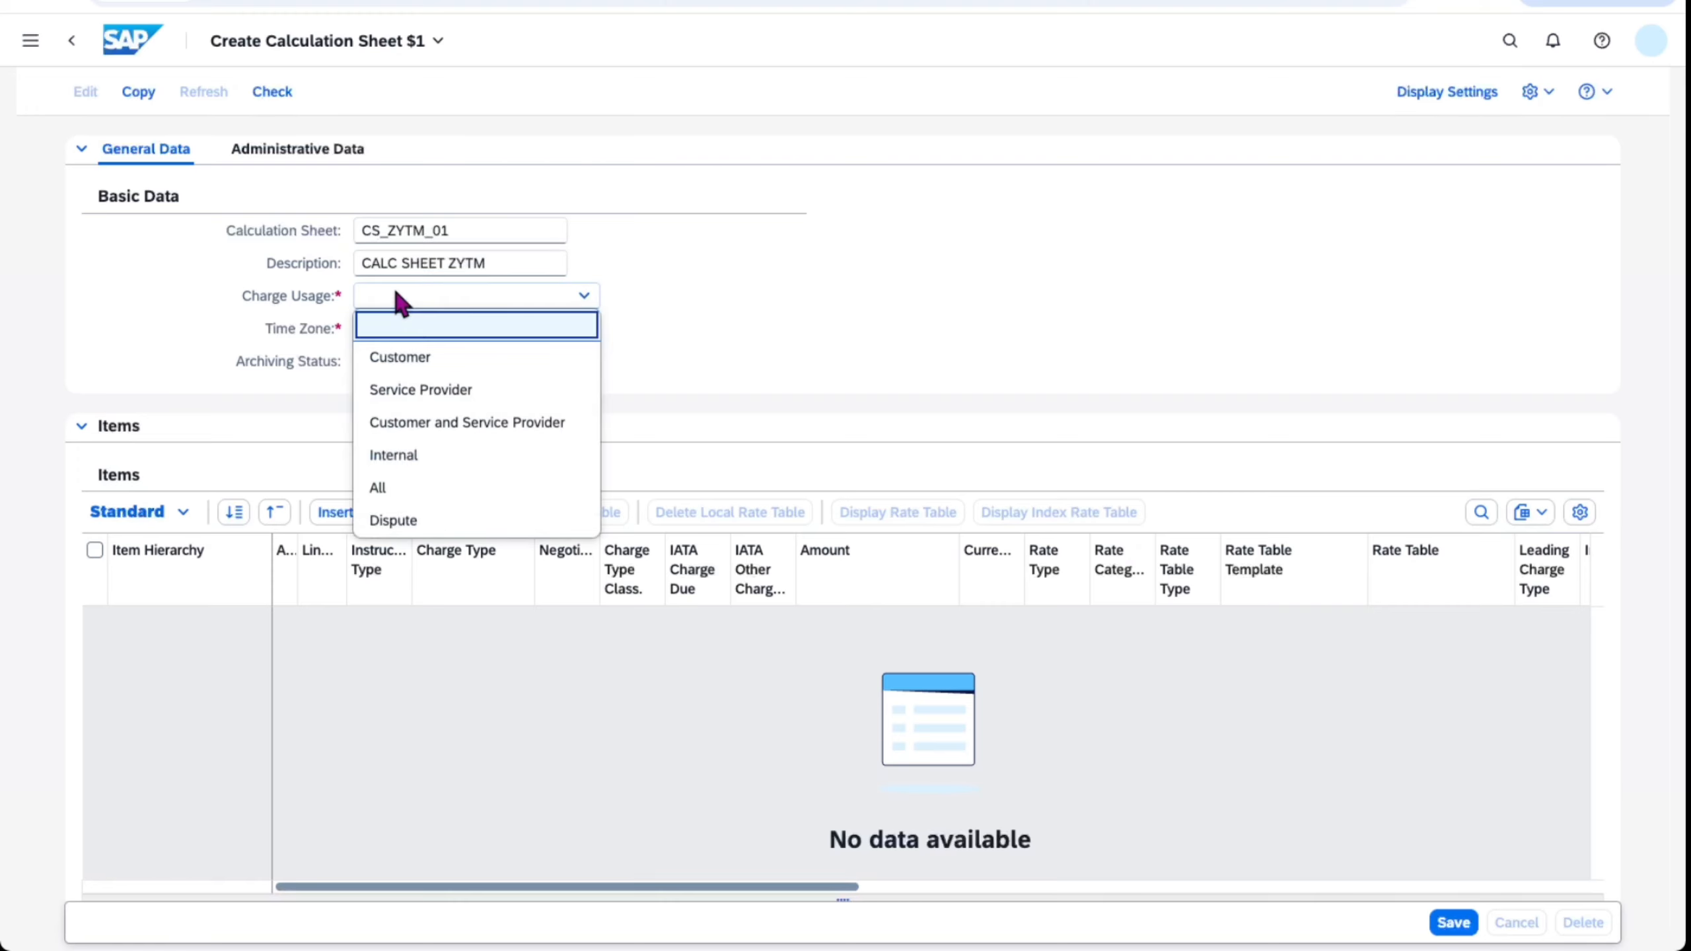
click(418, 390)
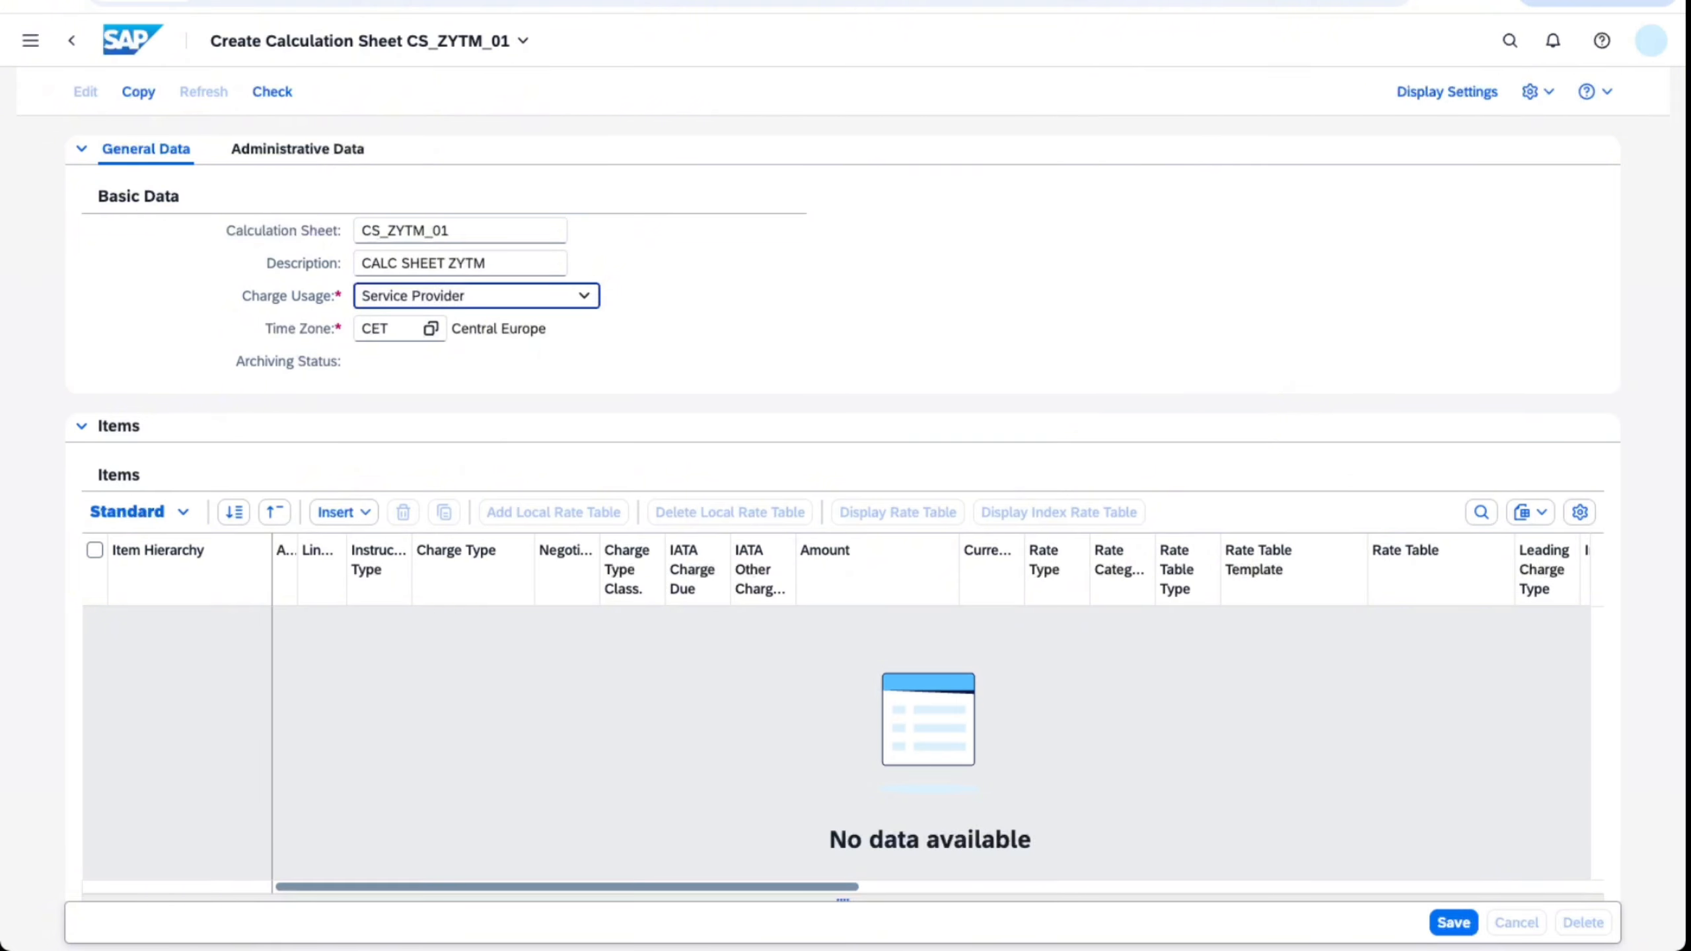
- Insert a single item in the calculation sheet and set its instruction type to Sum
scroll(423, 461, down, 2)
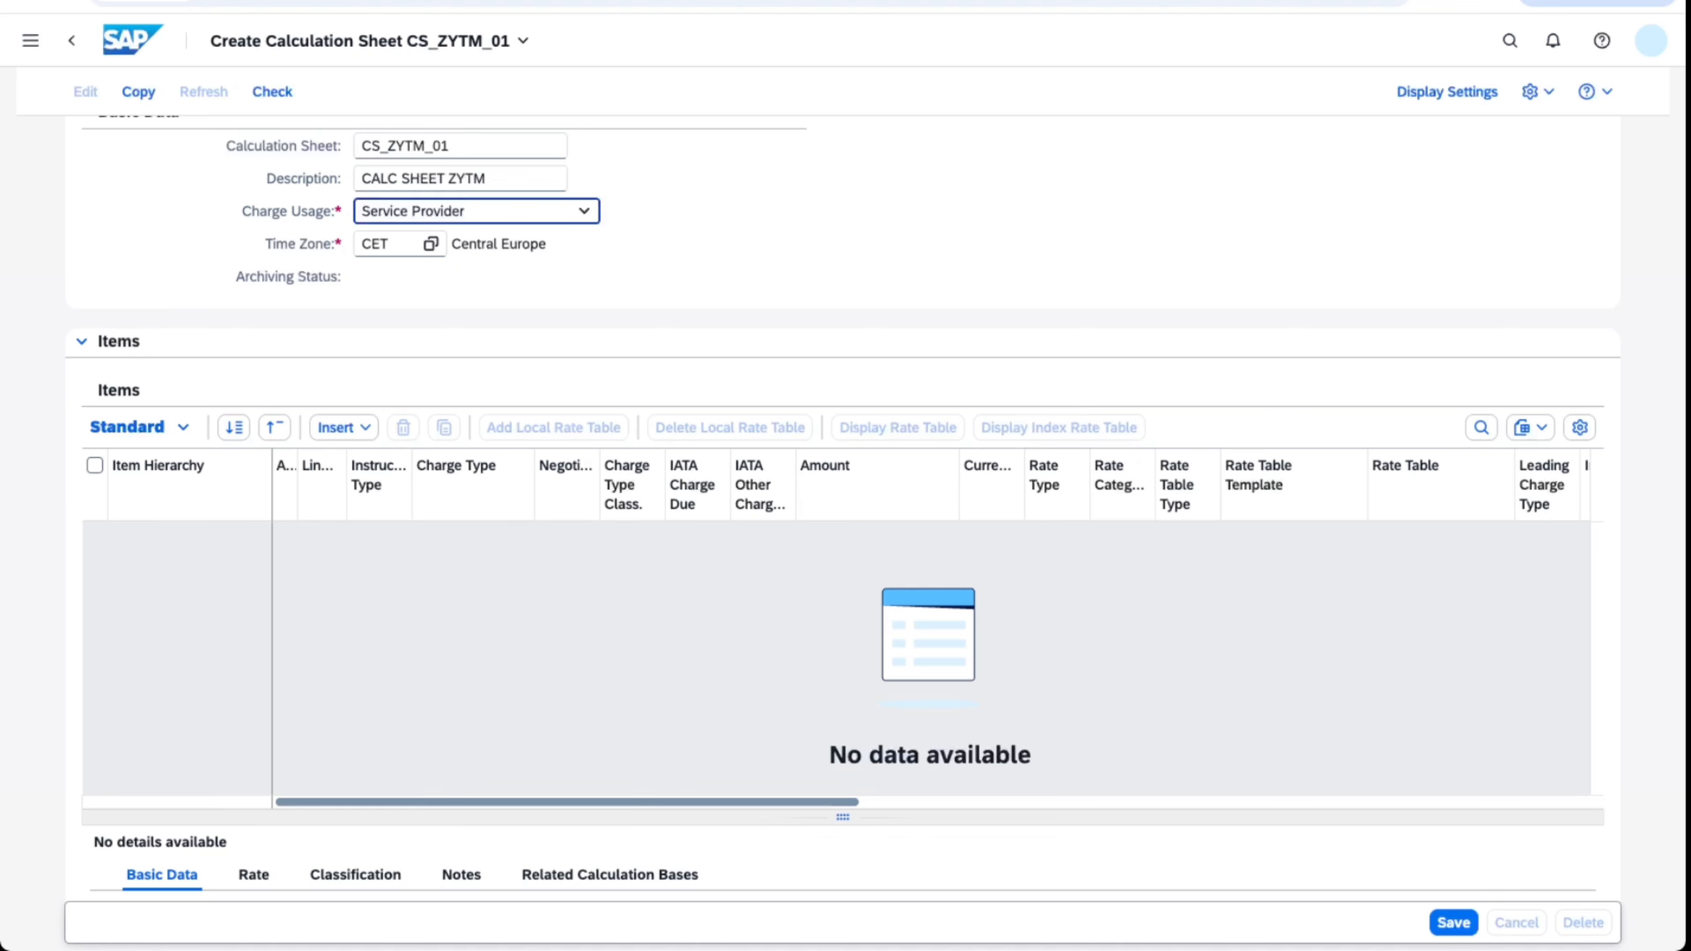
click(368, 428)
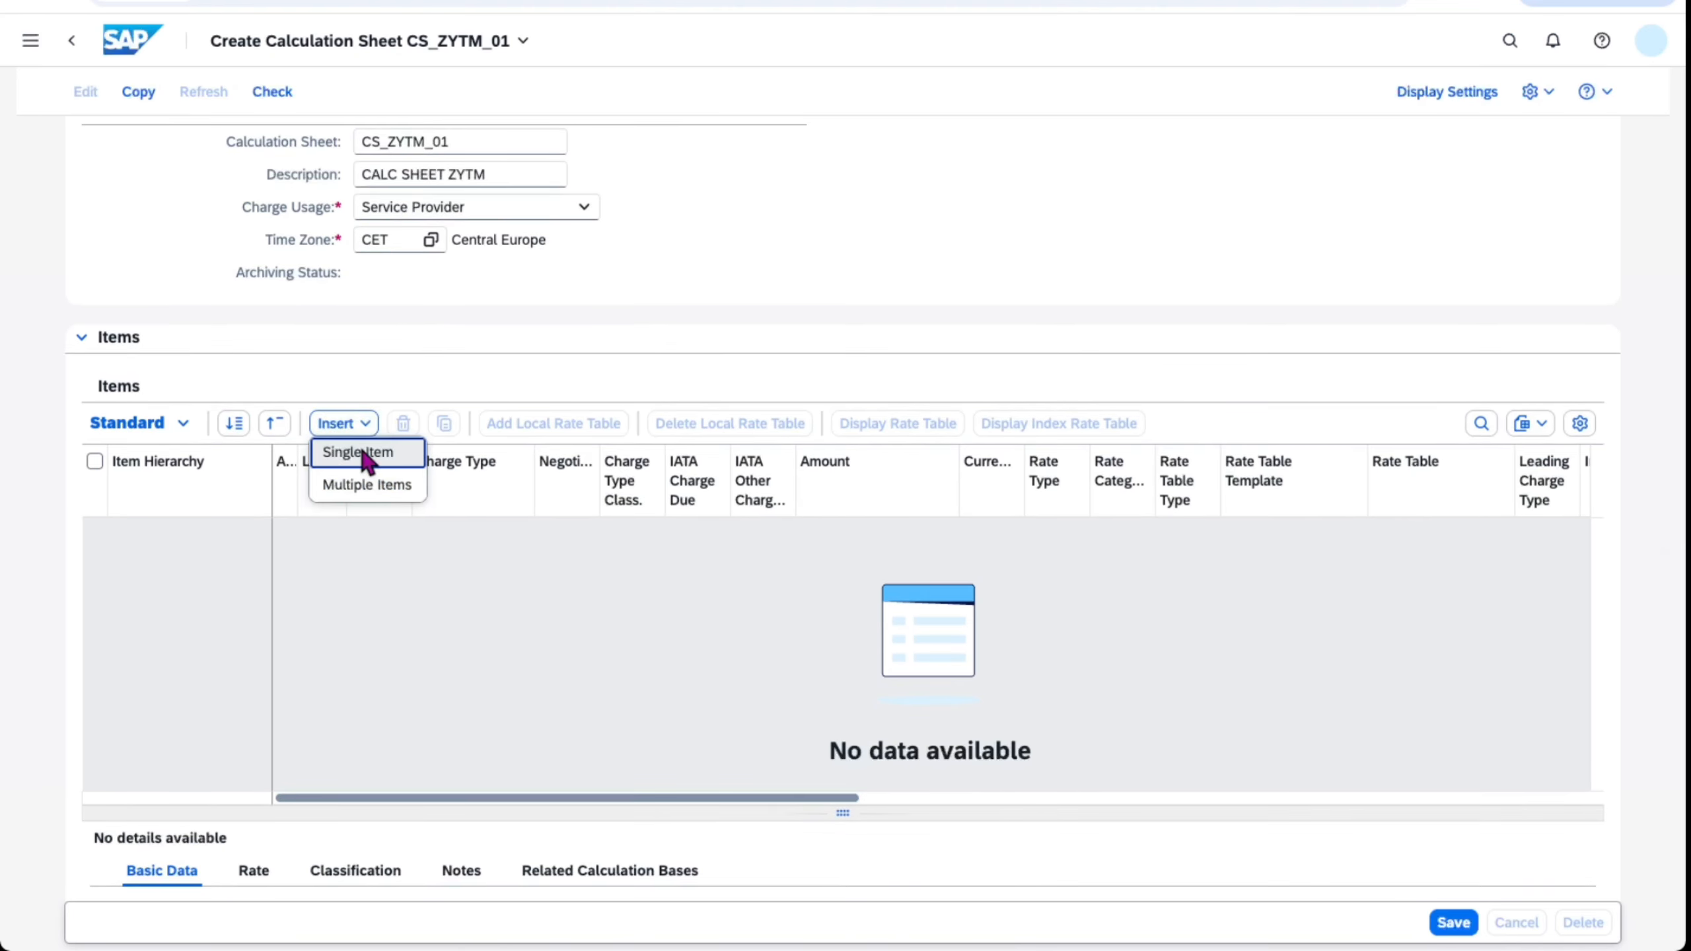
click(365, 453)
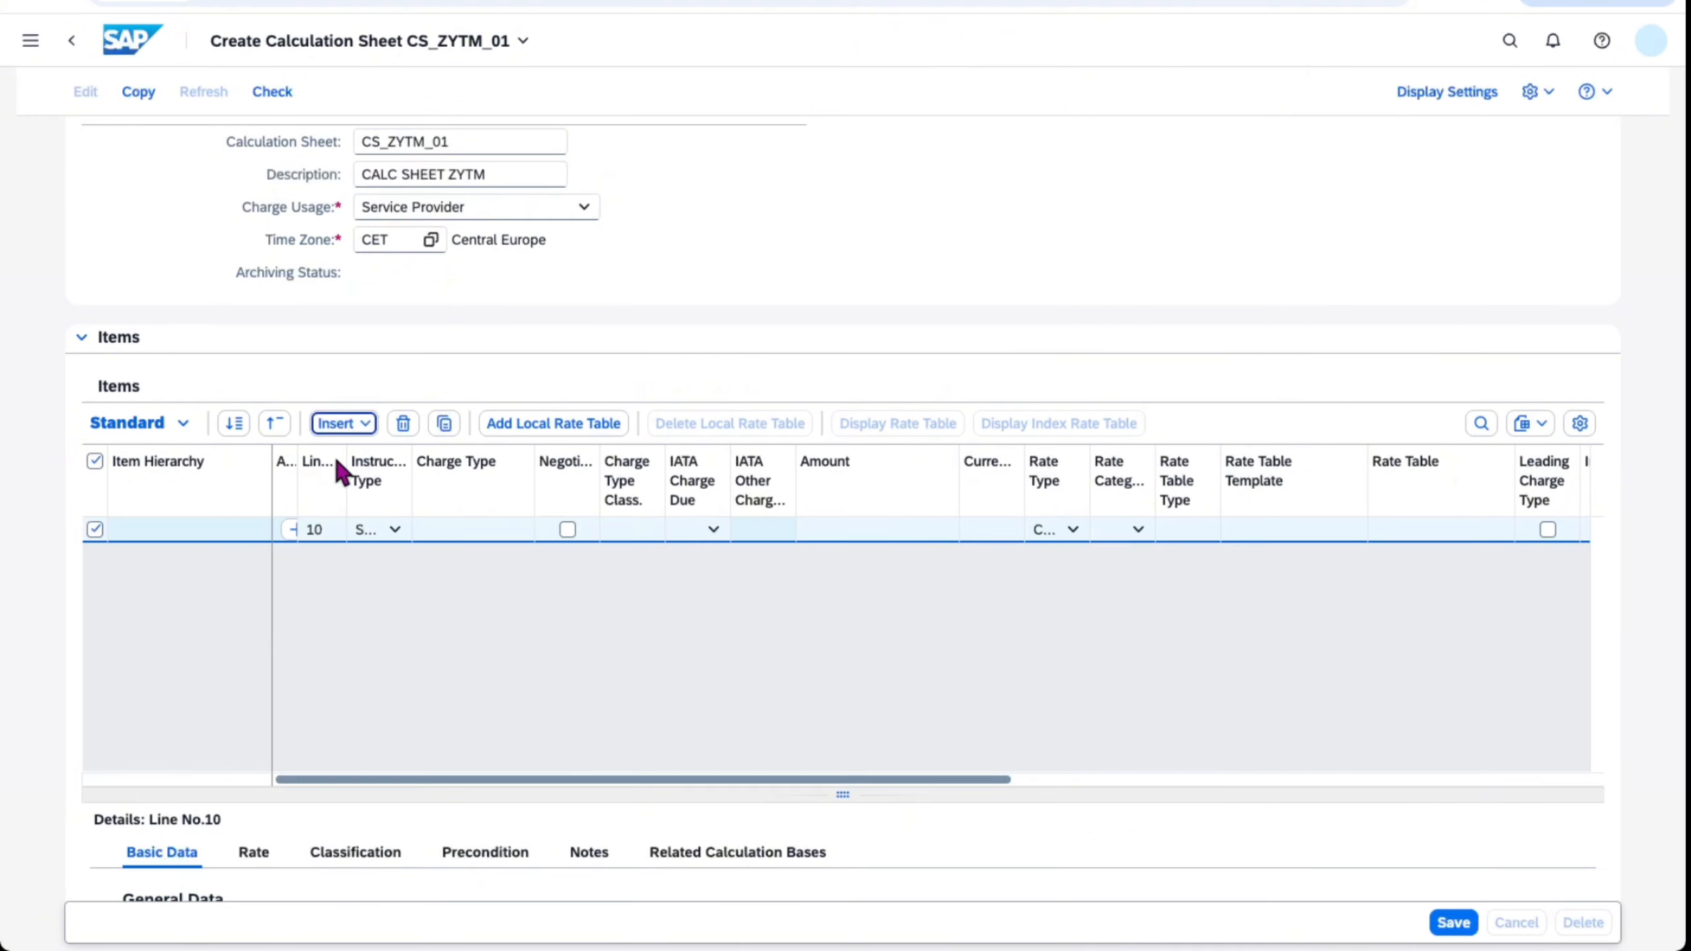
click(411, 529)
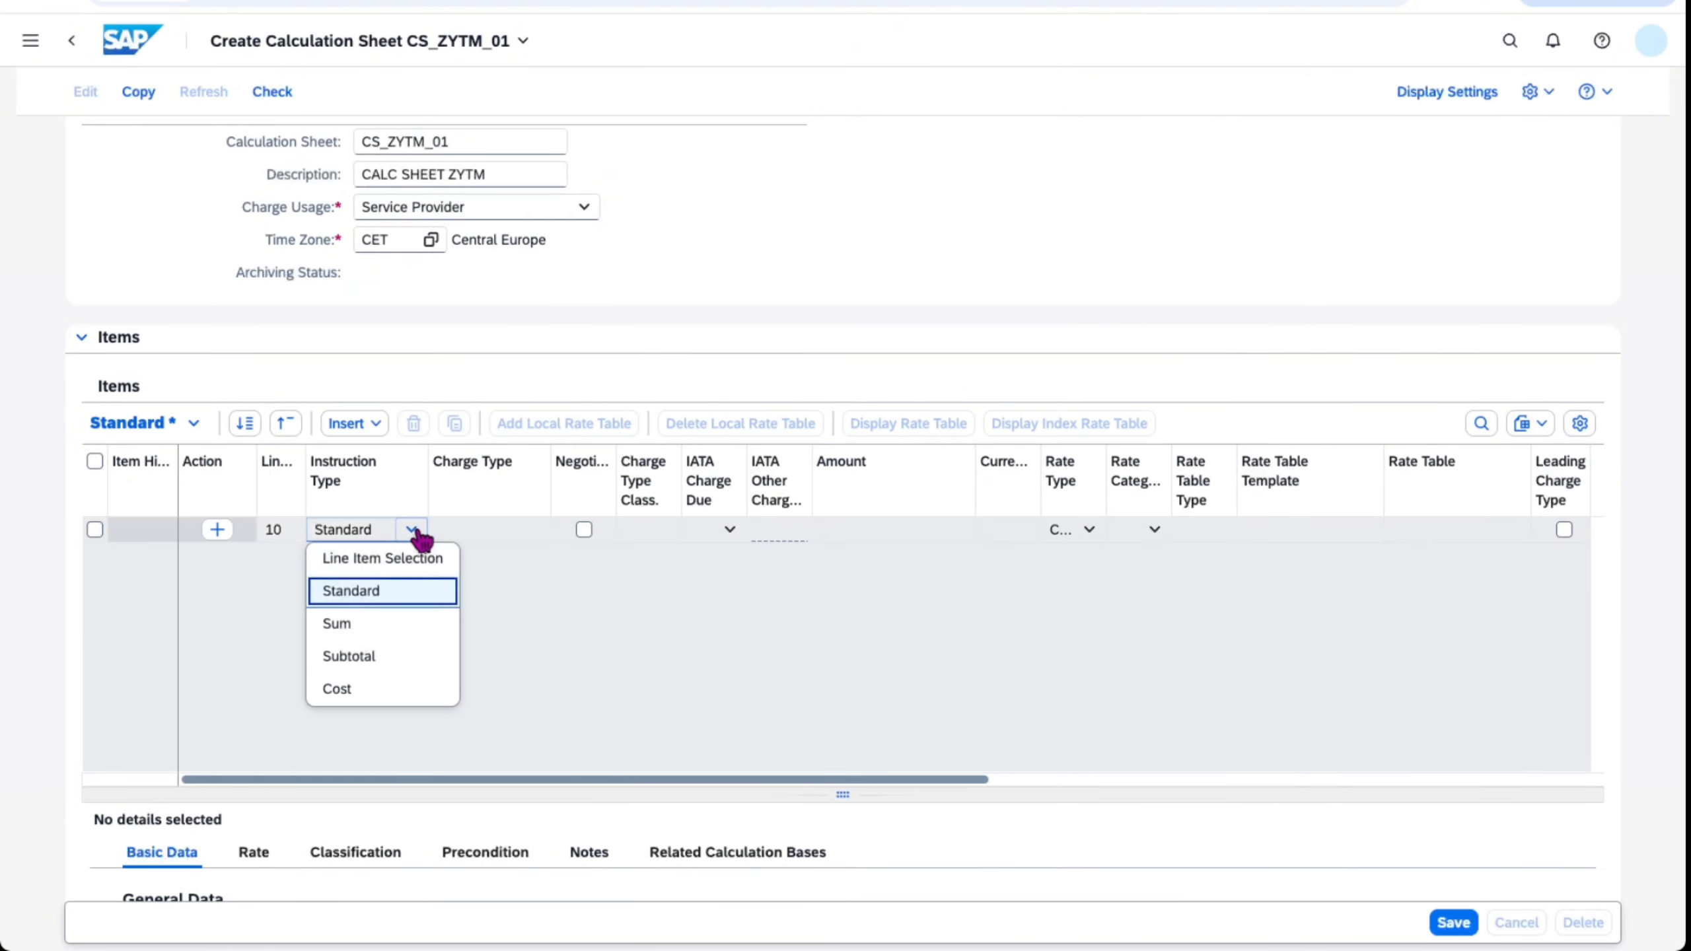
click(346, 623)
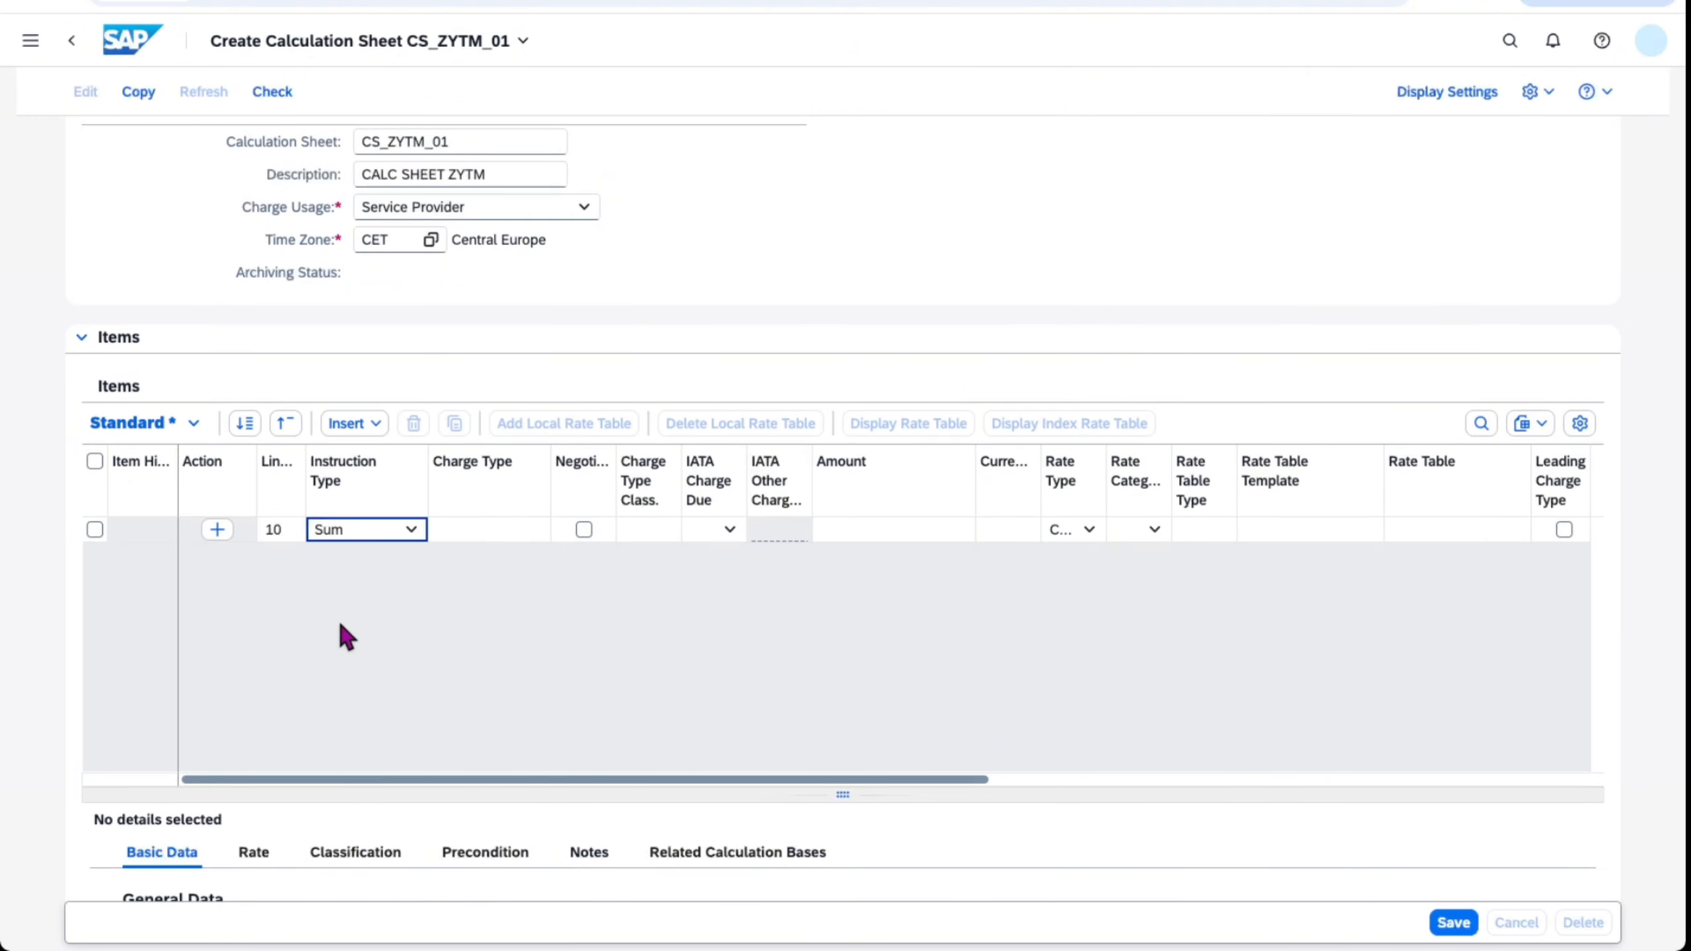
- Add a Standard item beneath the Sum line and assign it the charge type BASE_ZTYM
click(217, 529)
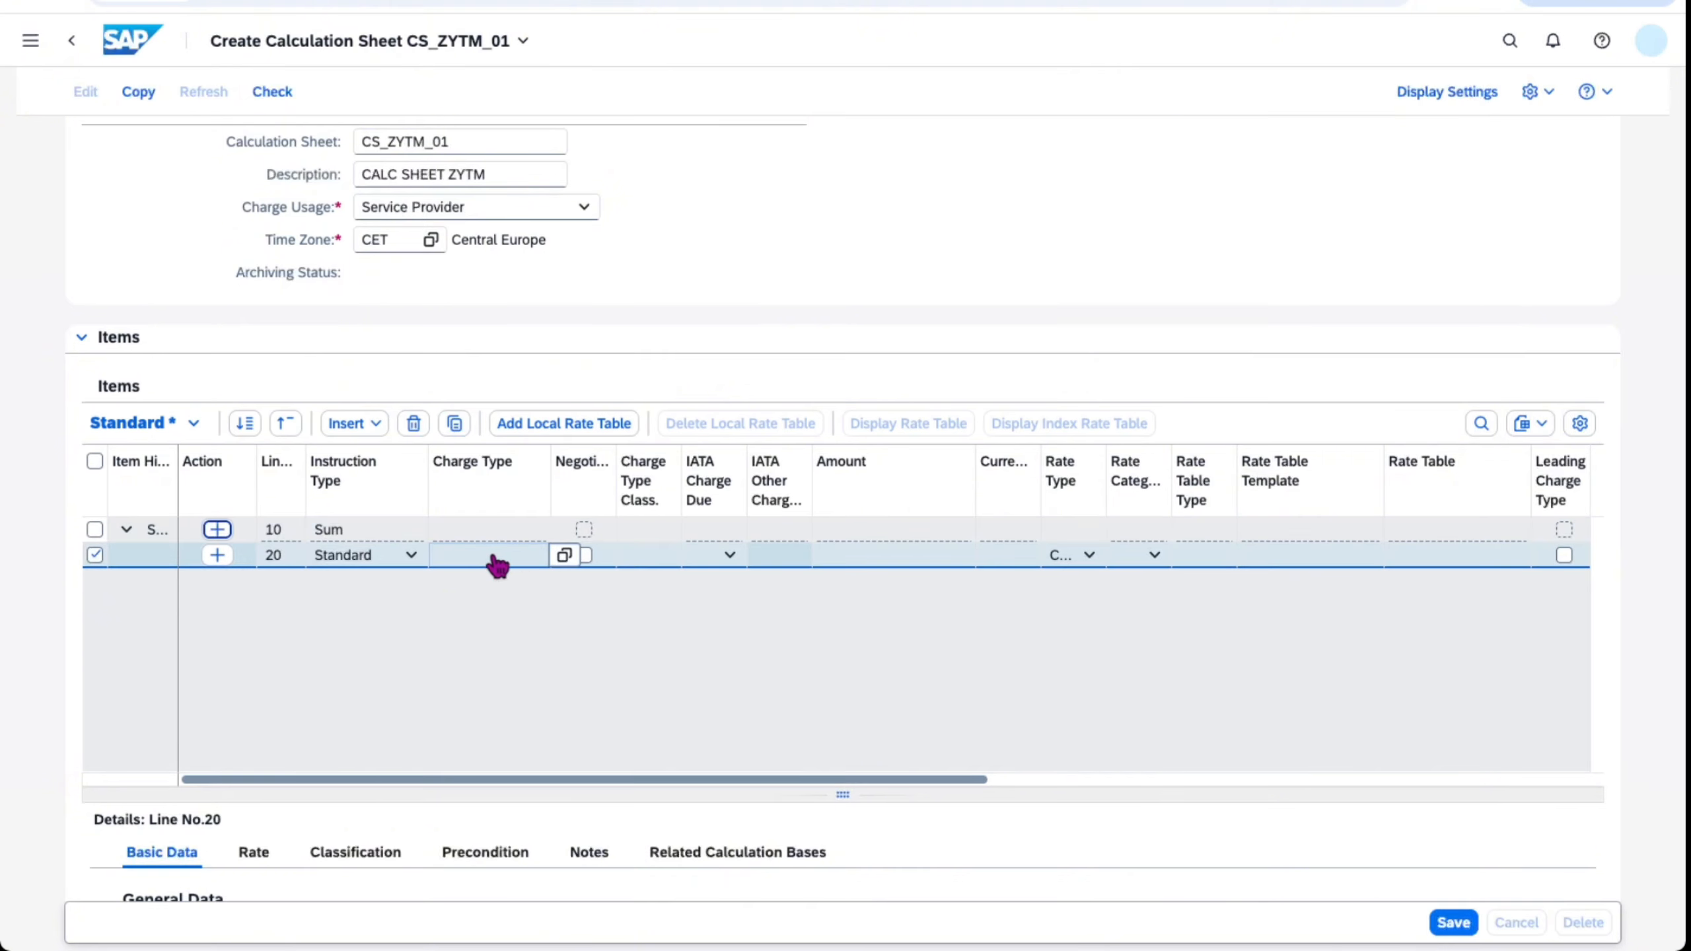
click(564, 558)
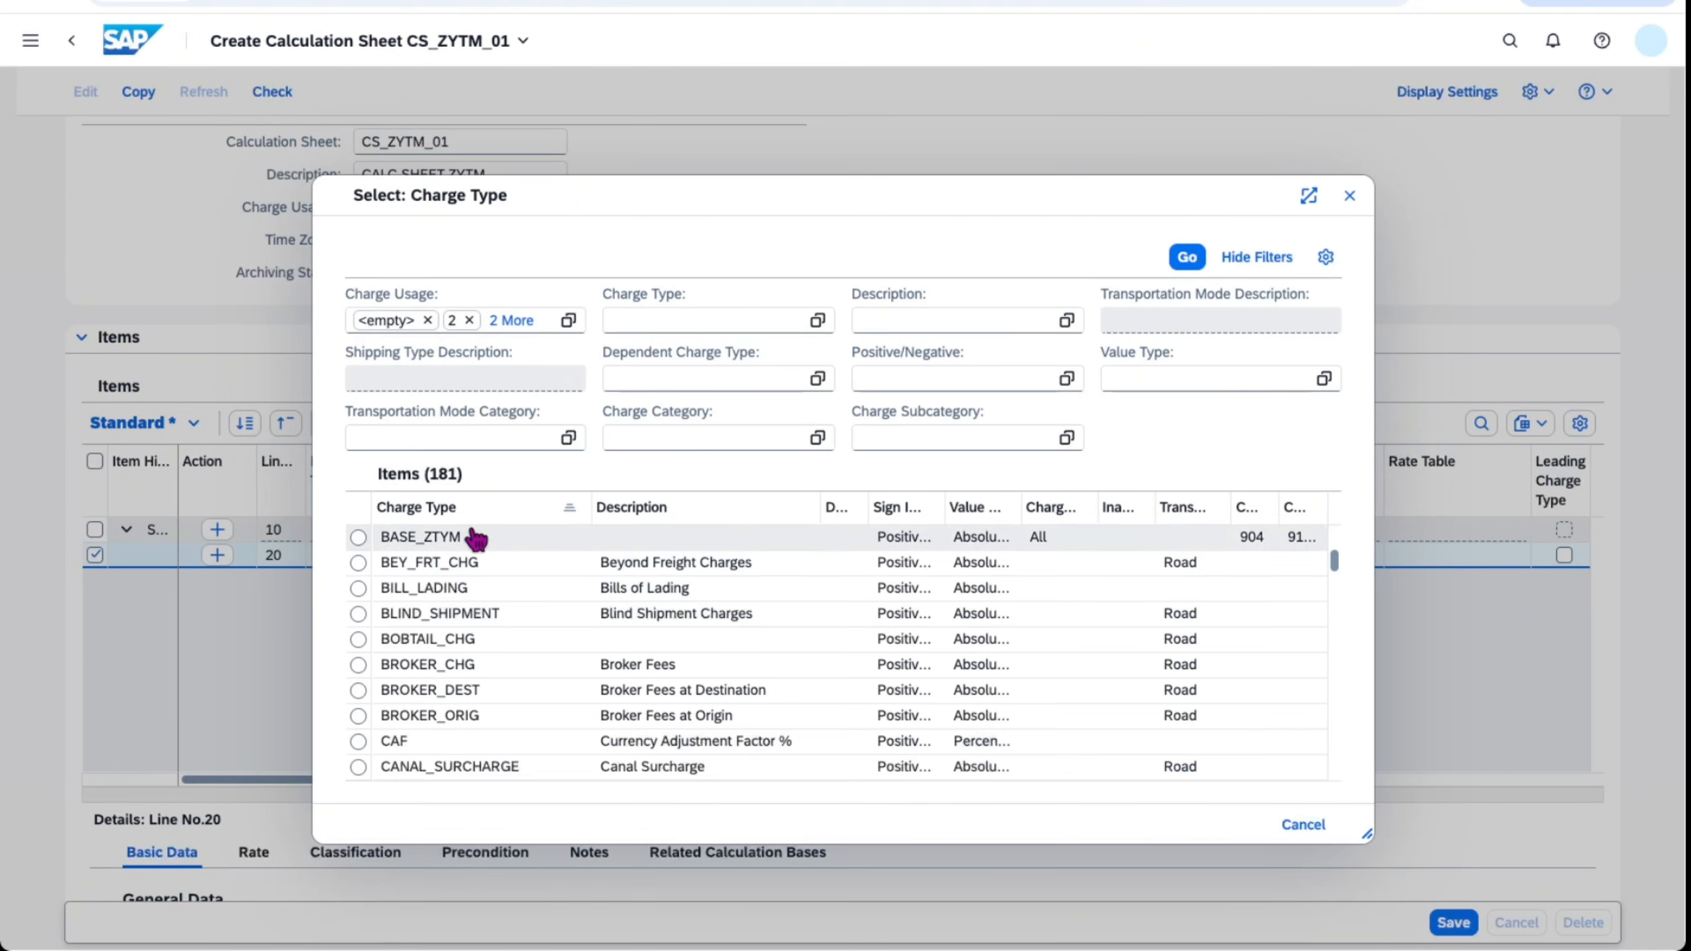
click(358, 537)
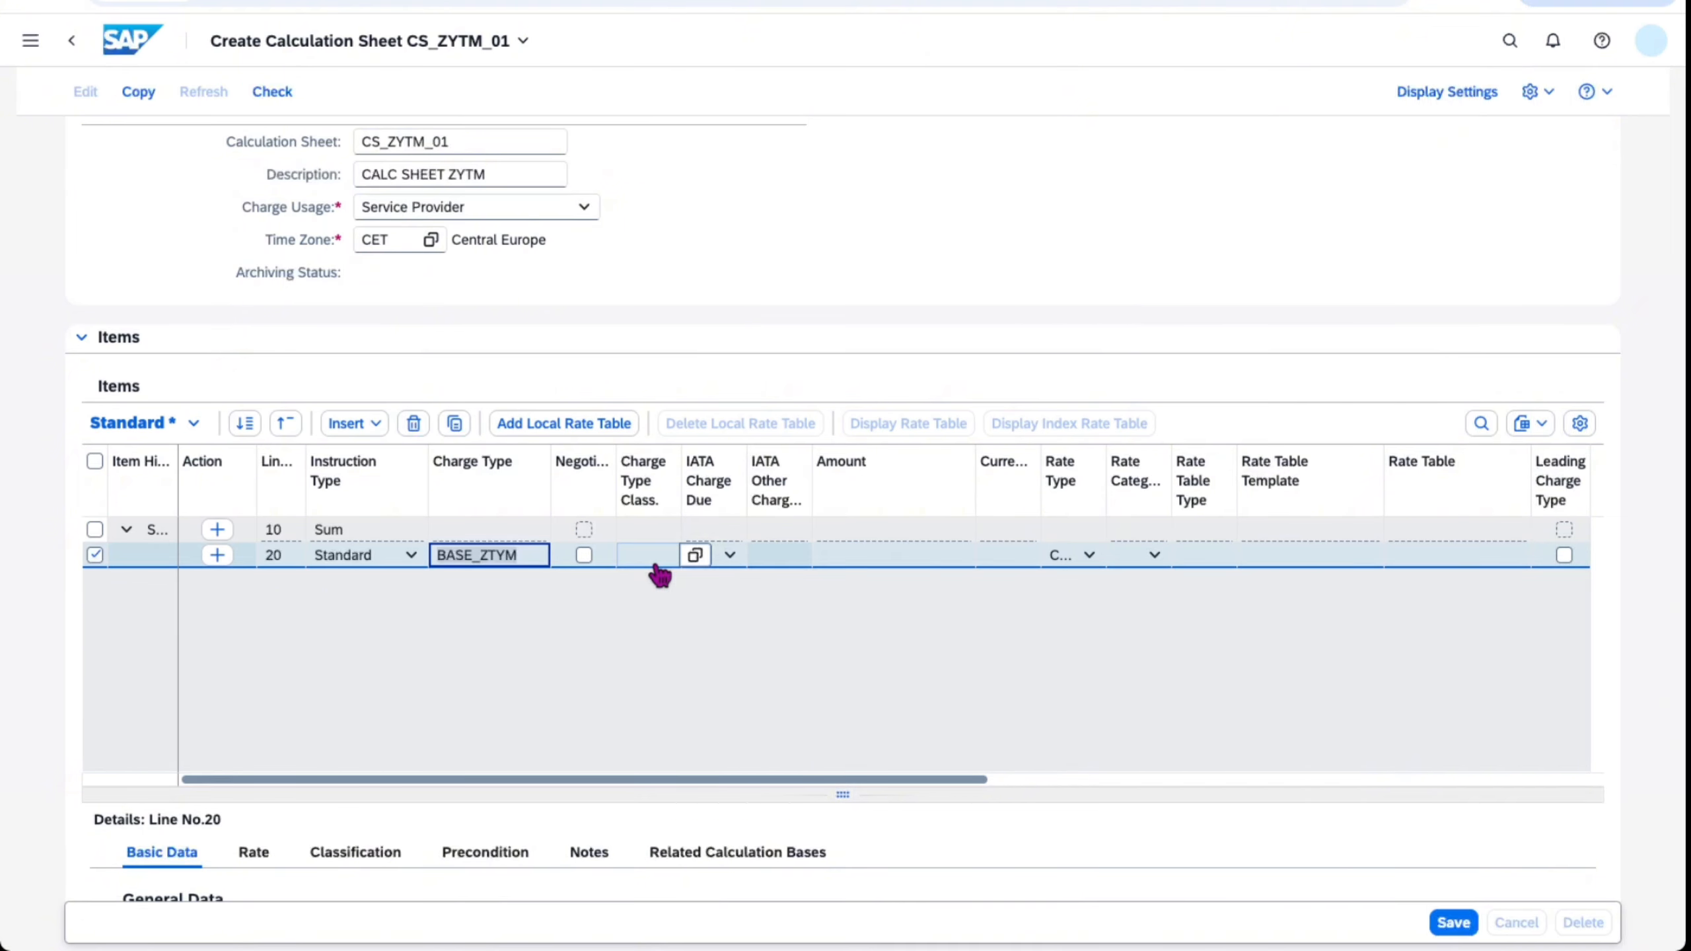
- Set the BASE_ZTYM item's currency to USD and assign it the rate table BASE RATE ZYTM
click(1008, 557)
key(Caps_Lock)
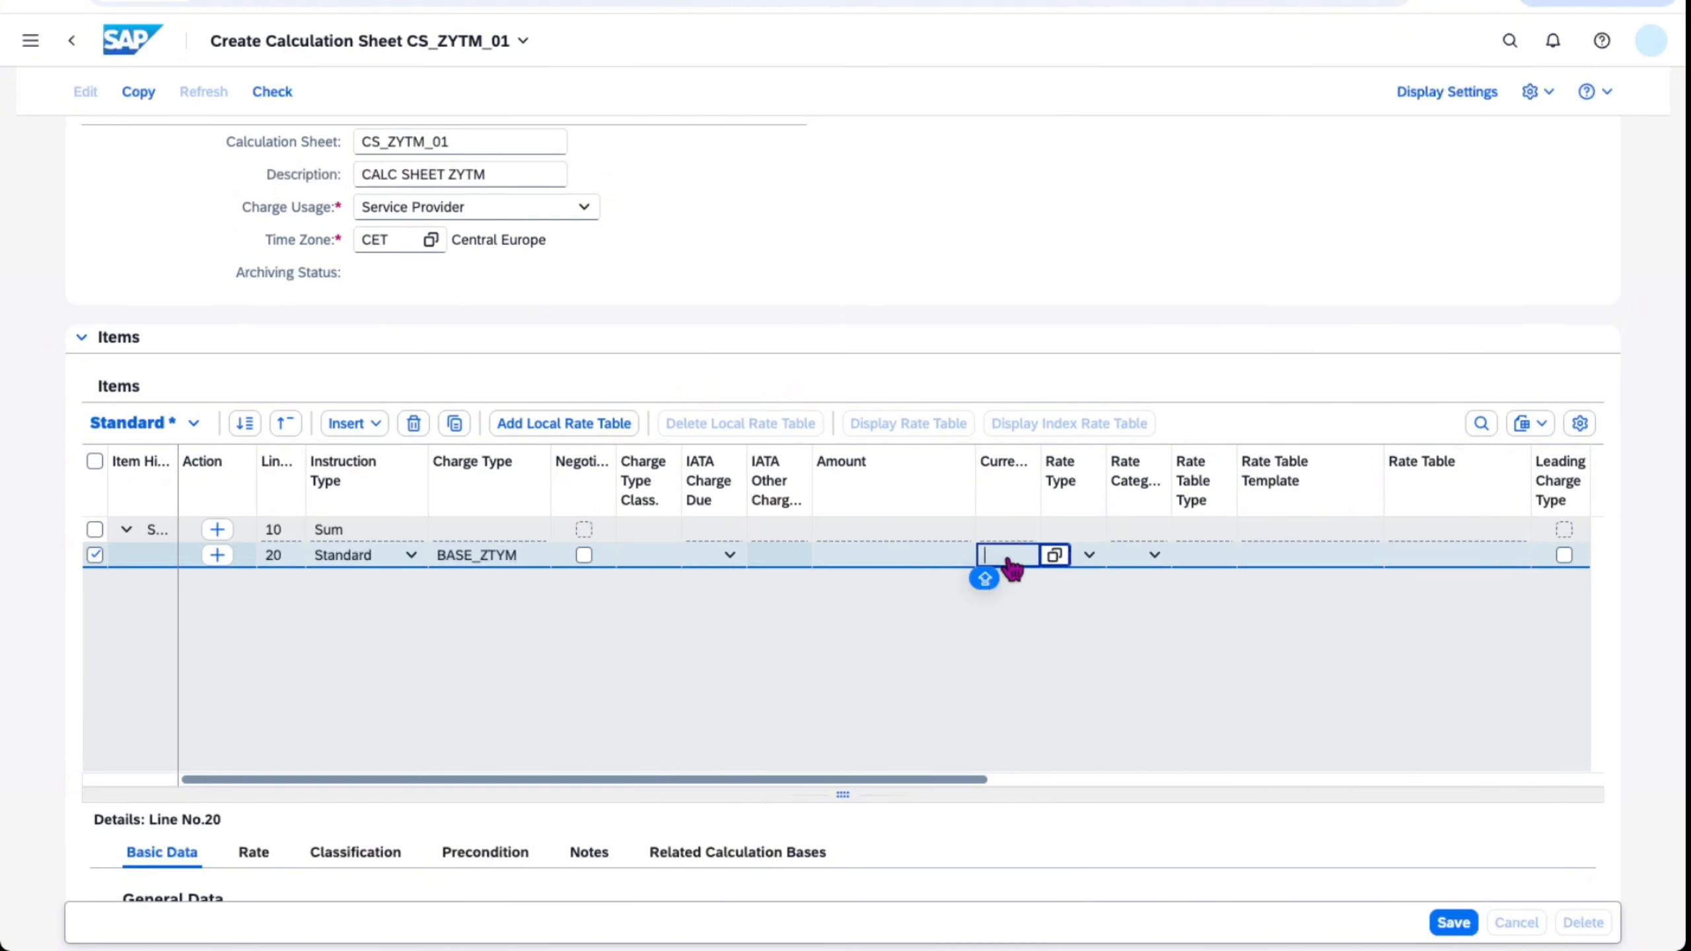
text(USD)
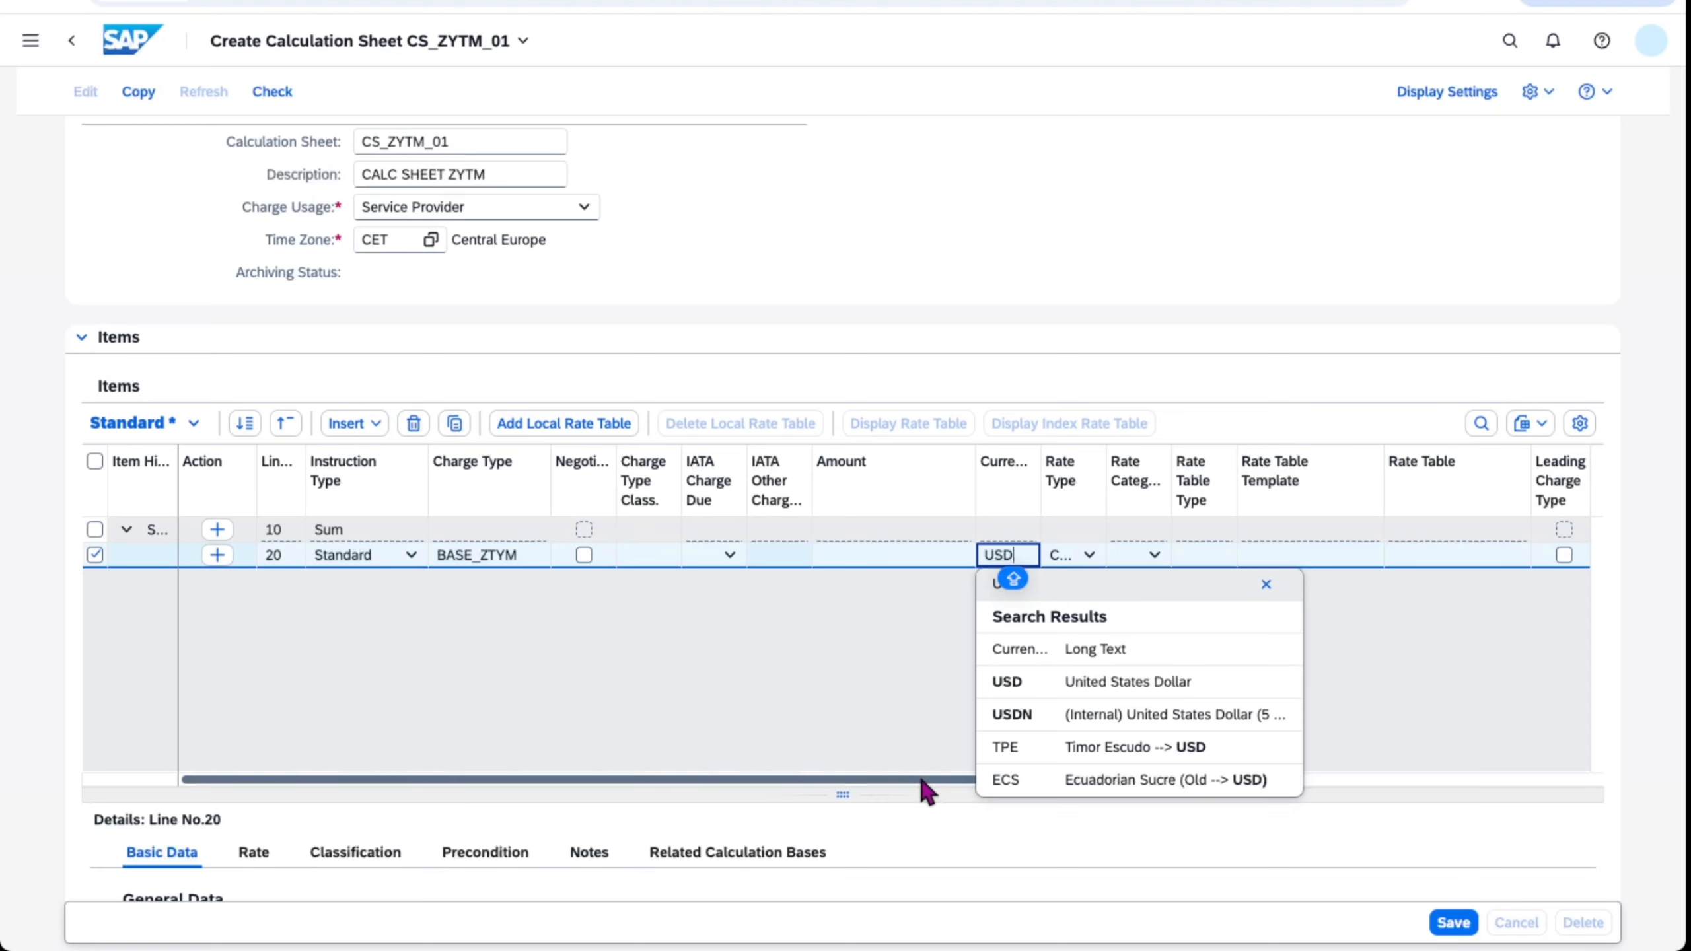
click(921, 793)
drag(915, 781, 1028, 781)
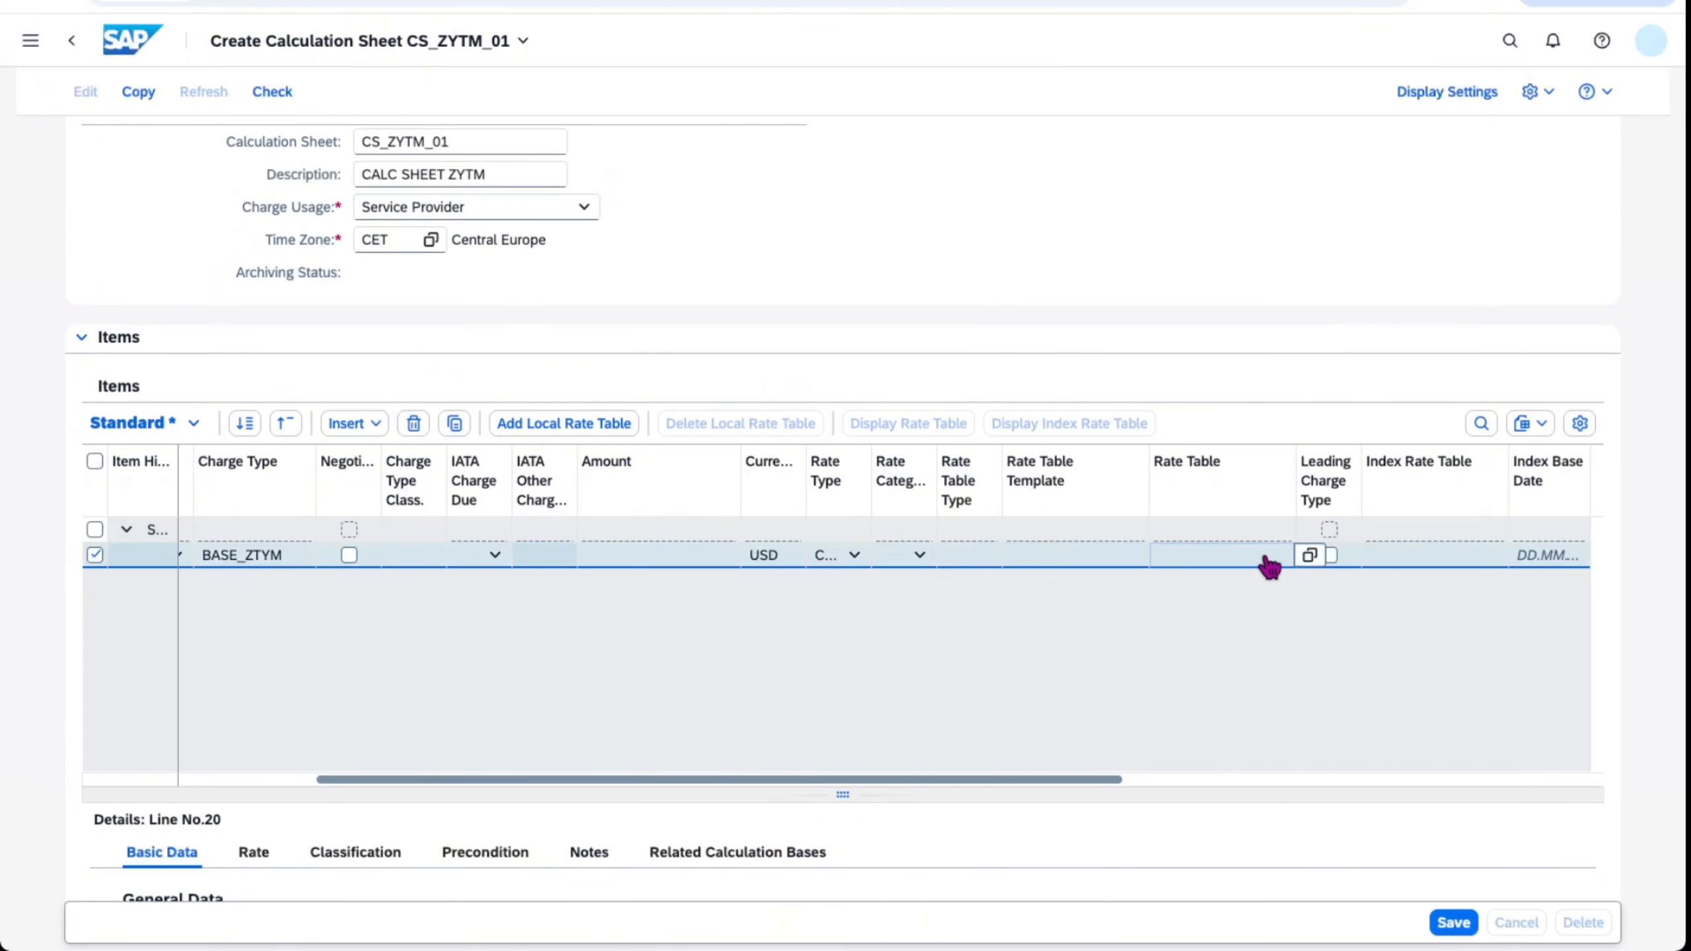
click(1310, 557)
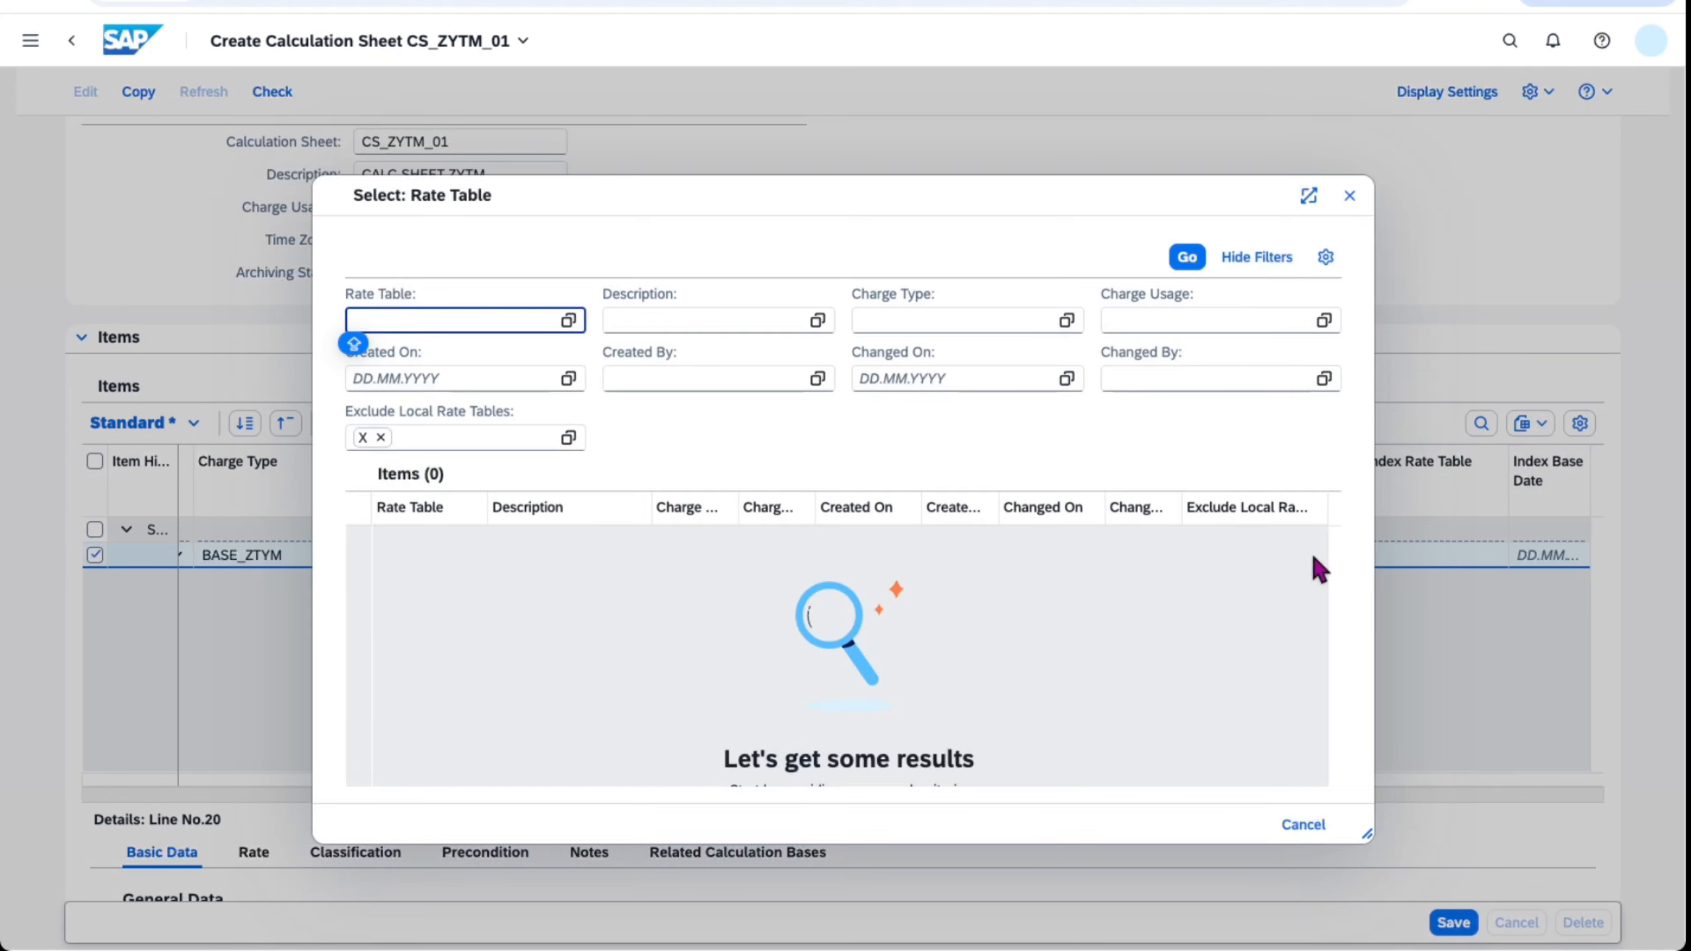
click(1186, 257)
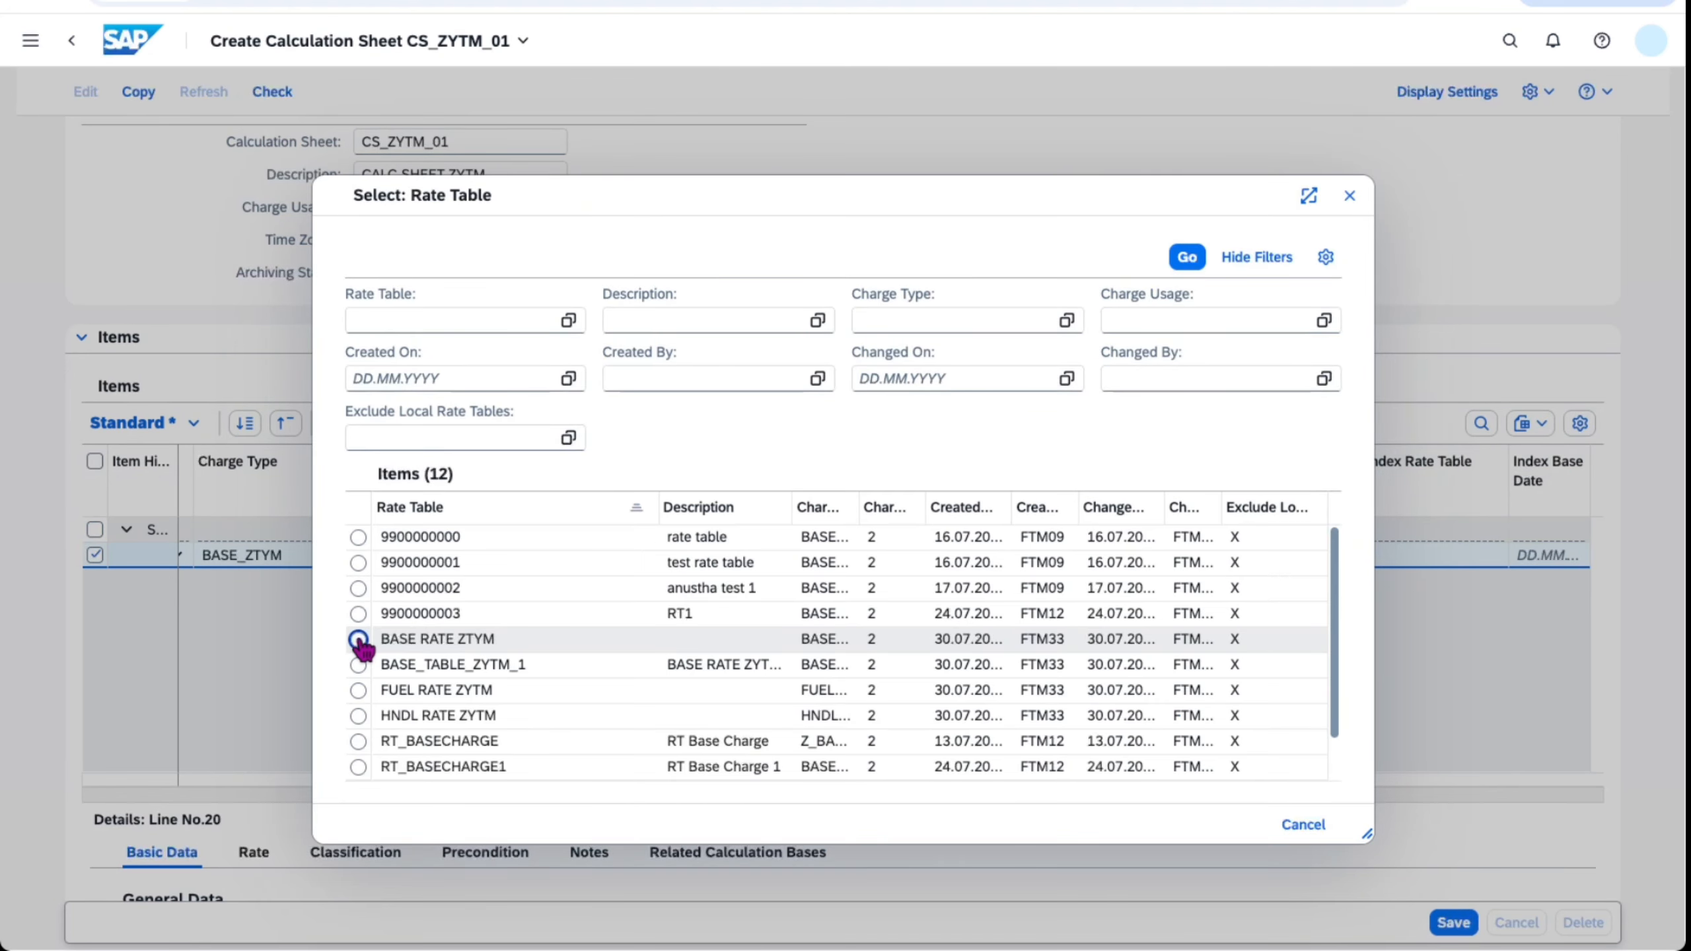
click(358, 639)
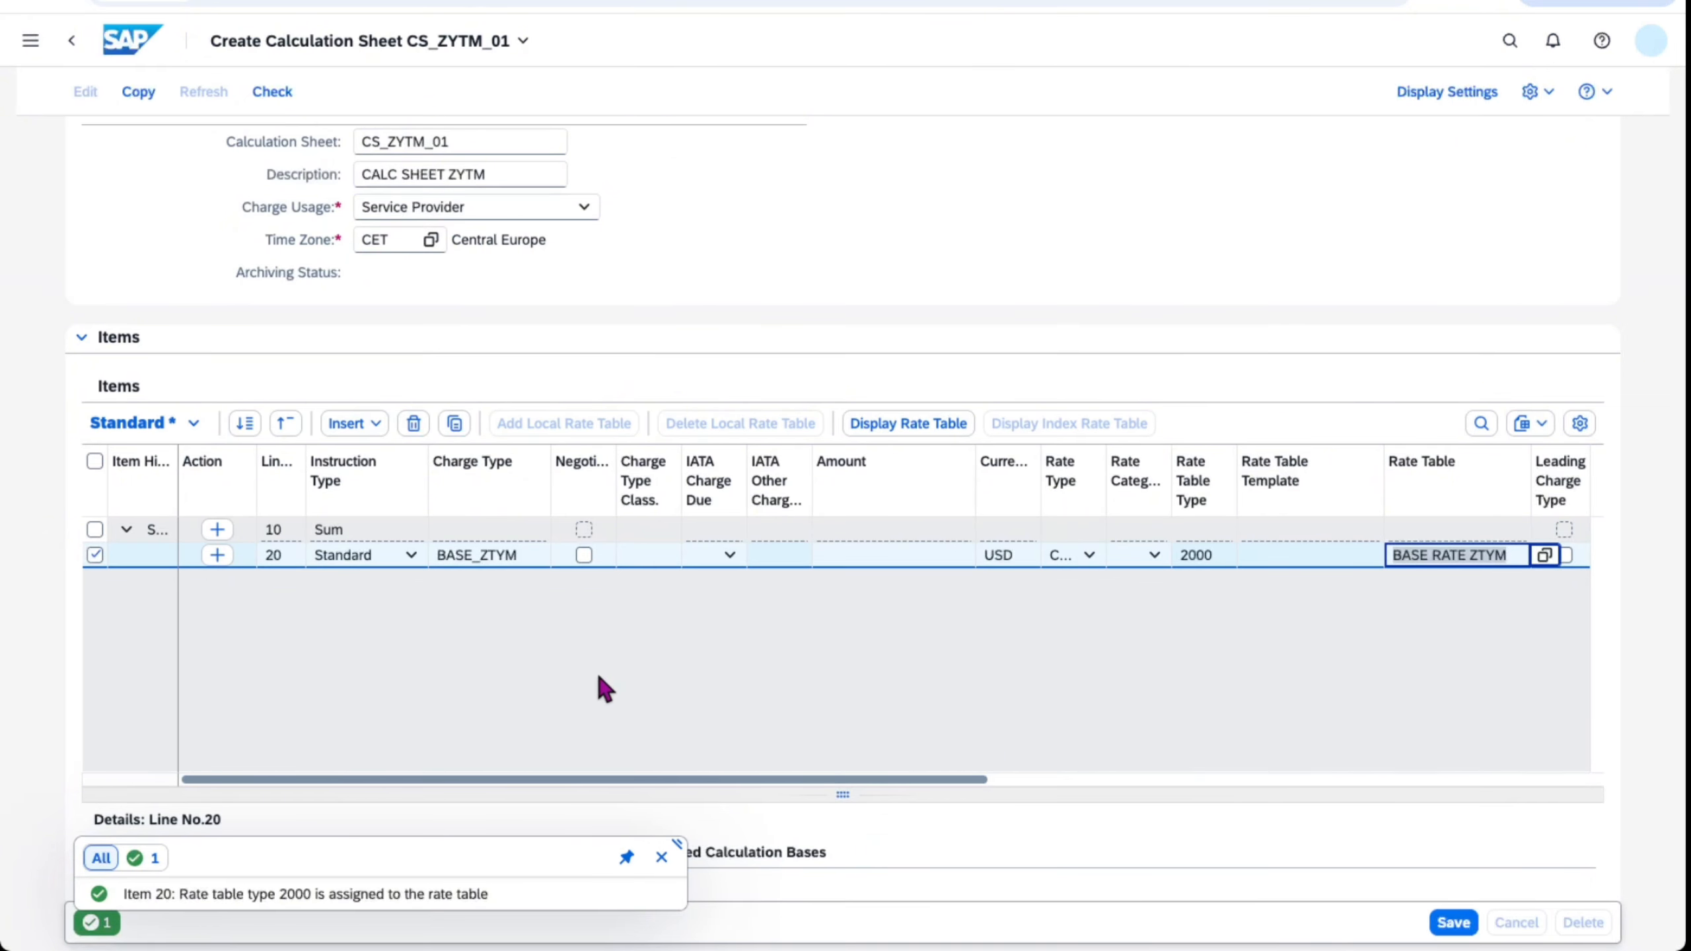
- Add a Standard item below the BASE_ZTYM line and assign it the charge type FUEL_ZYTM
click(217, 554)
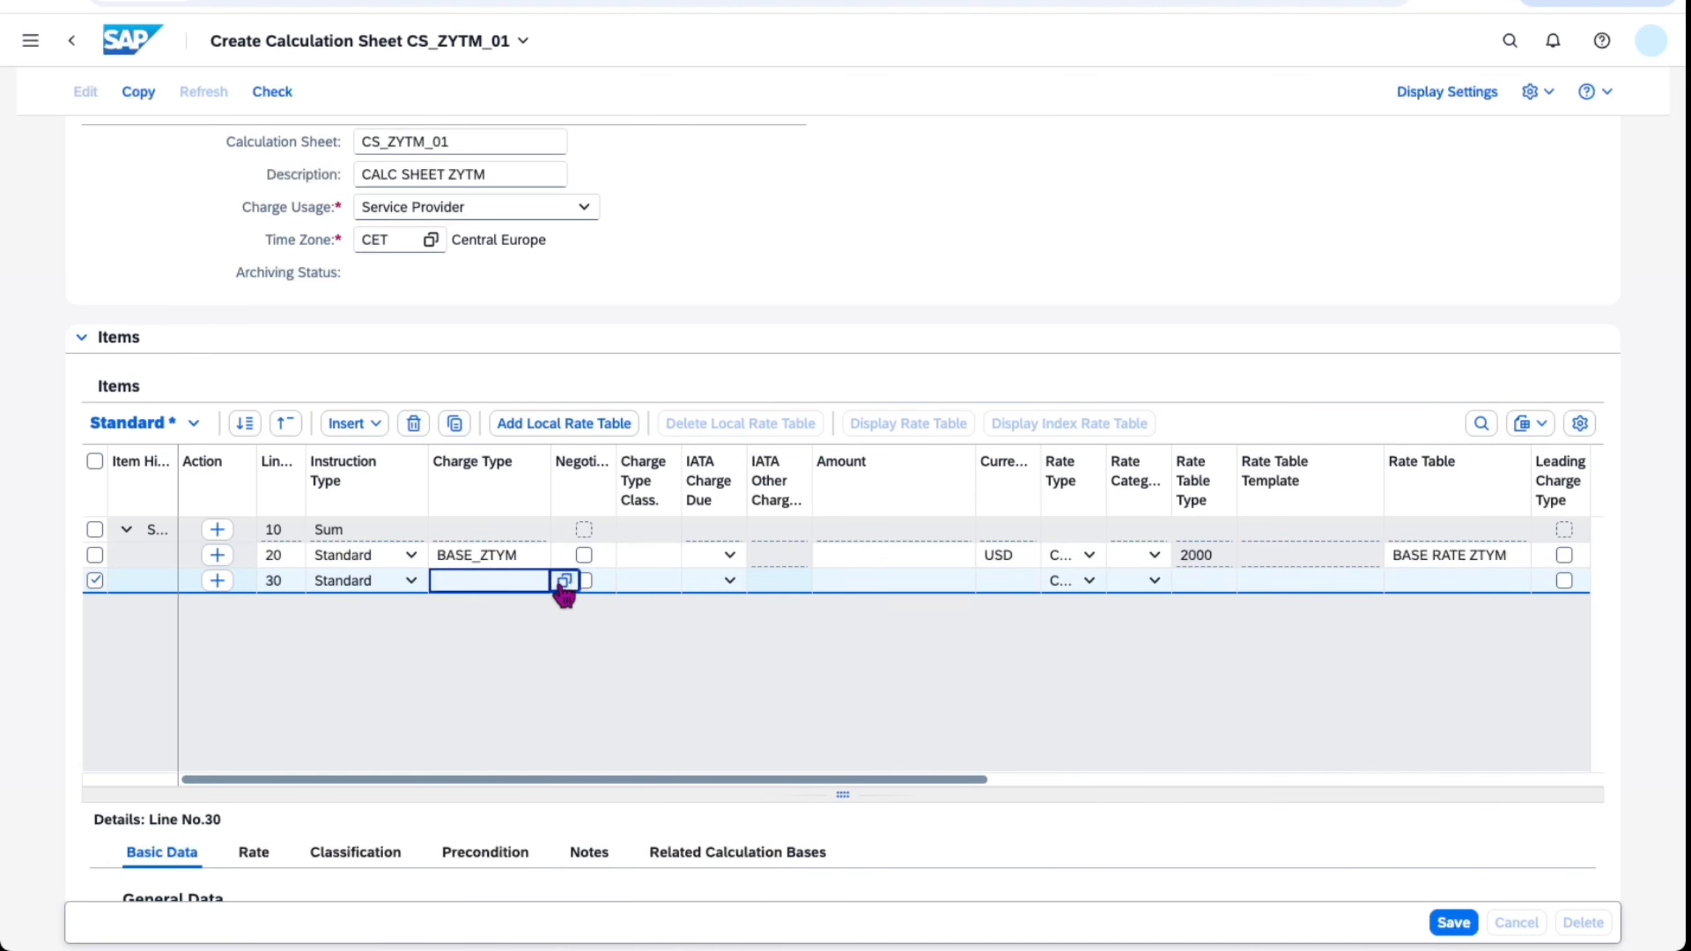
click(564, 580)
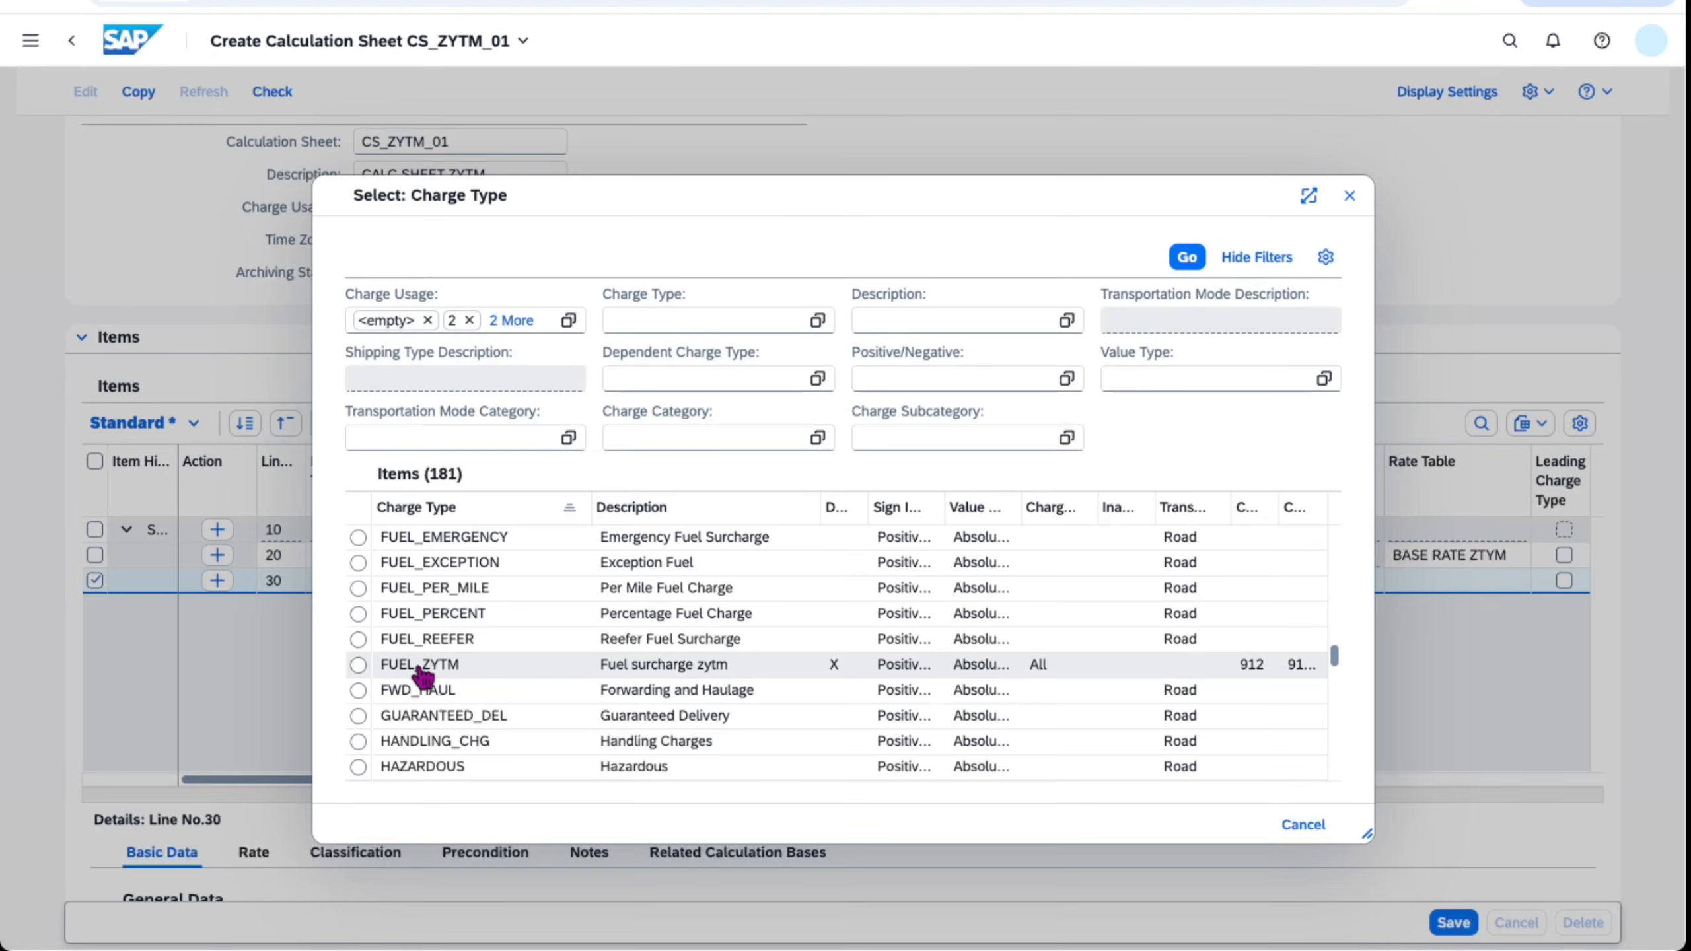
click(358, 664)
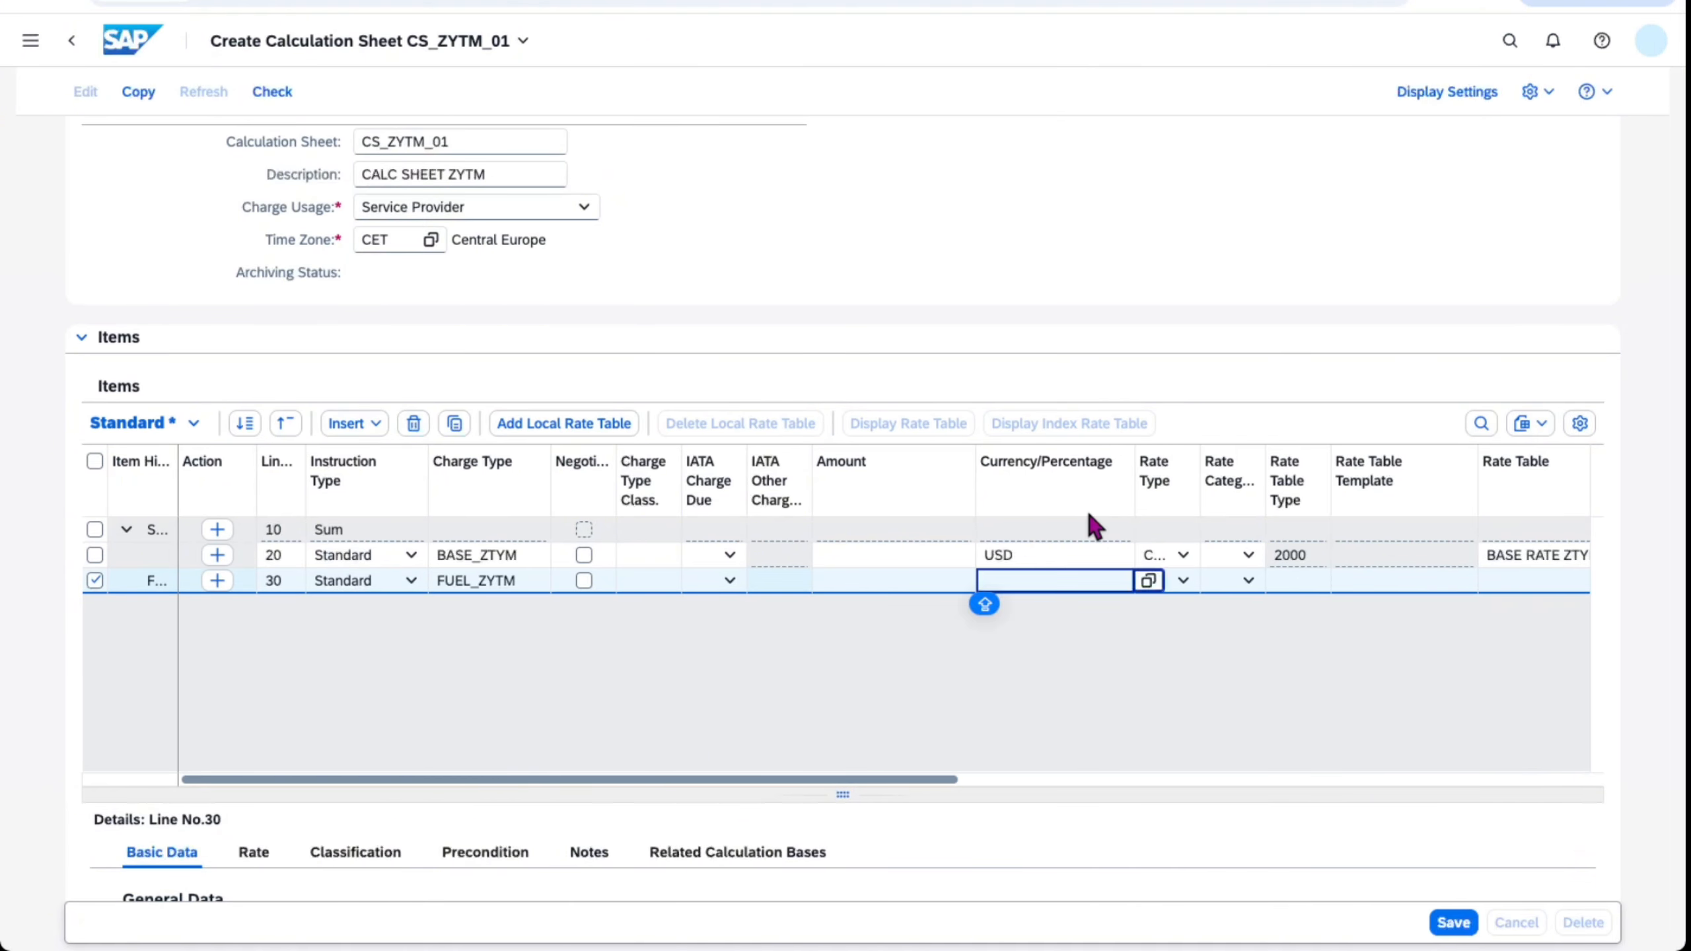
- Set the FUEL_ZYTM item's currency/percentage to % and its reference-from line number to 20
text(%)
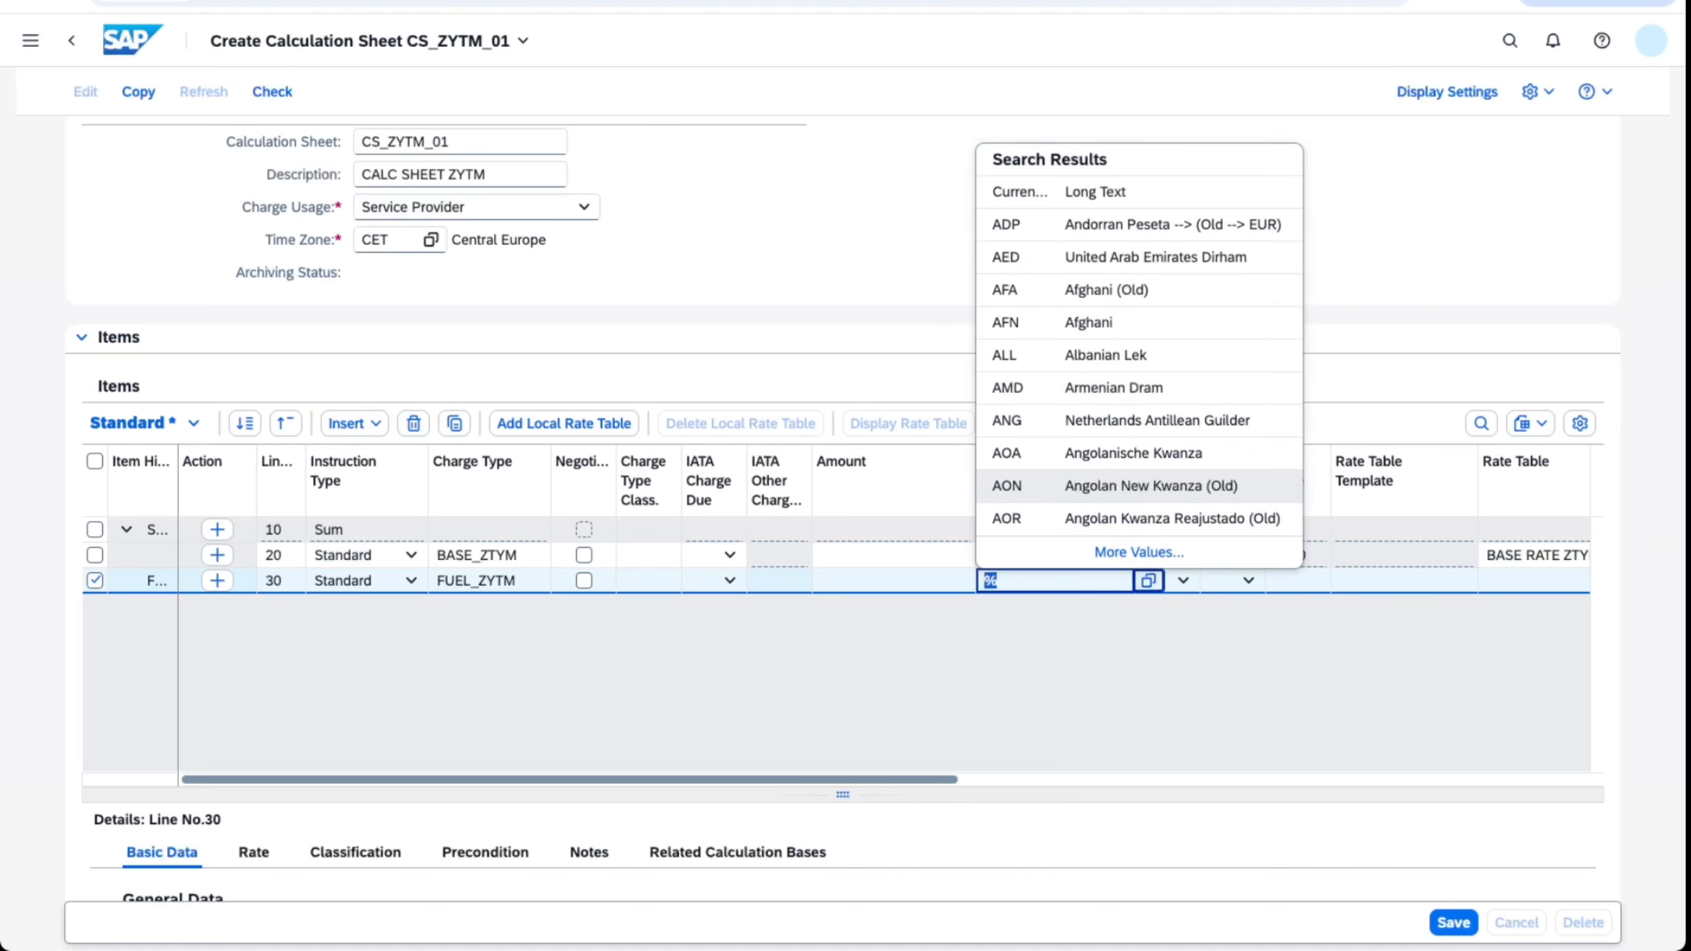
key(Return)
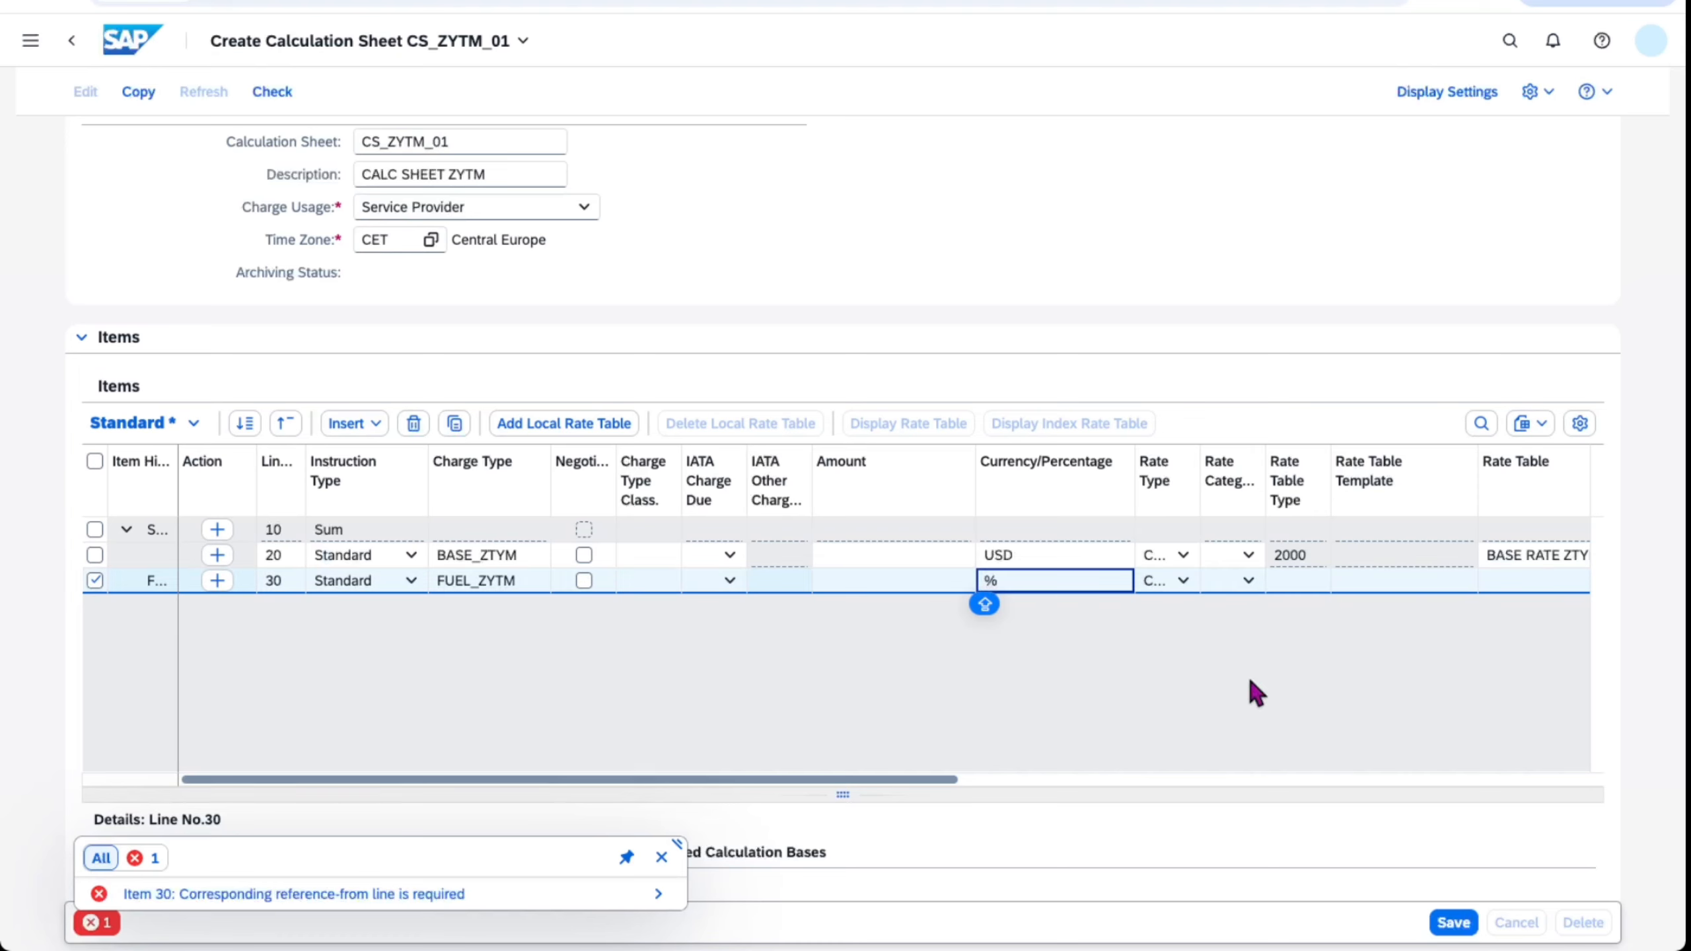
drag(929, 778, 1511, 788)
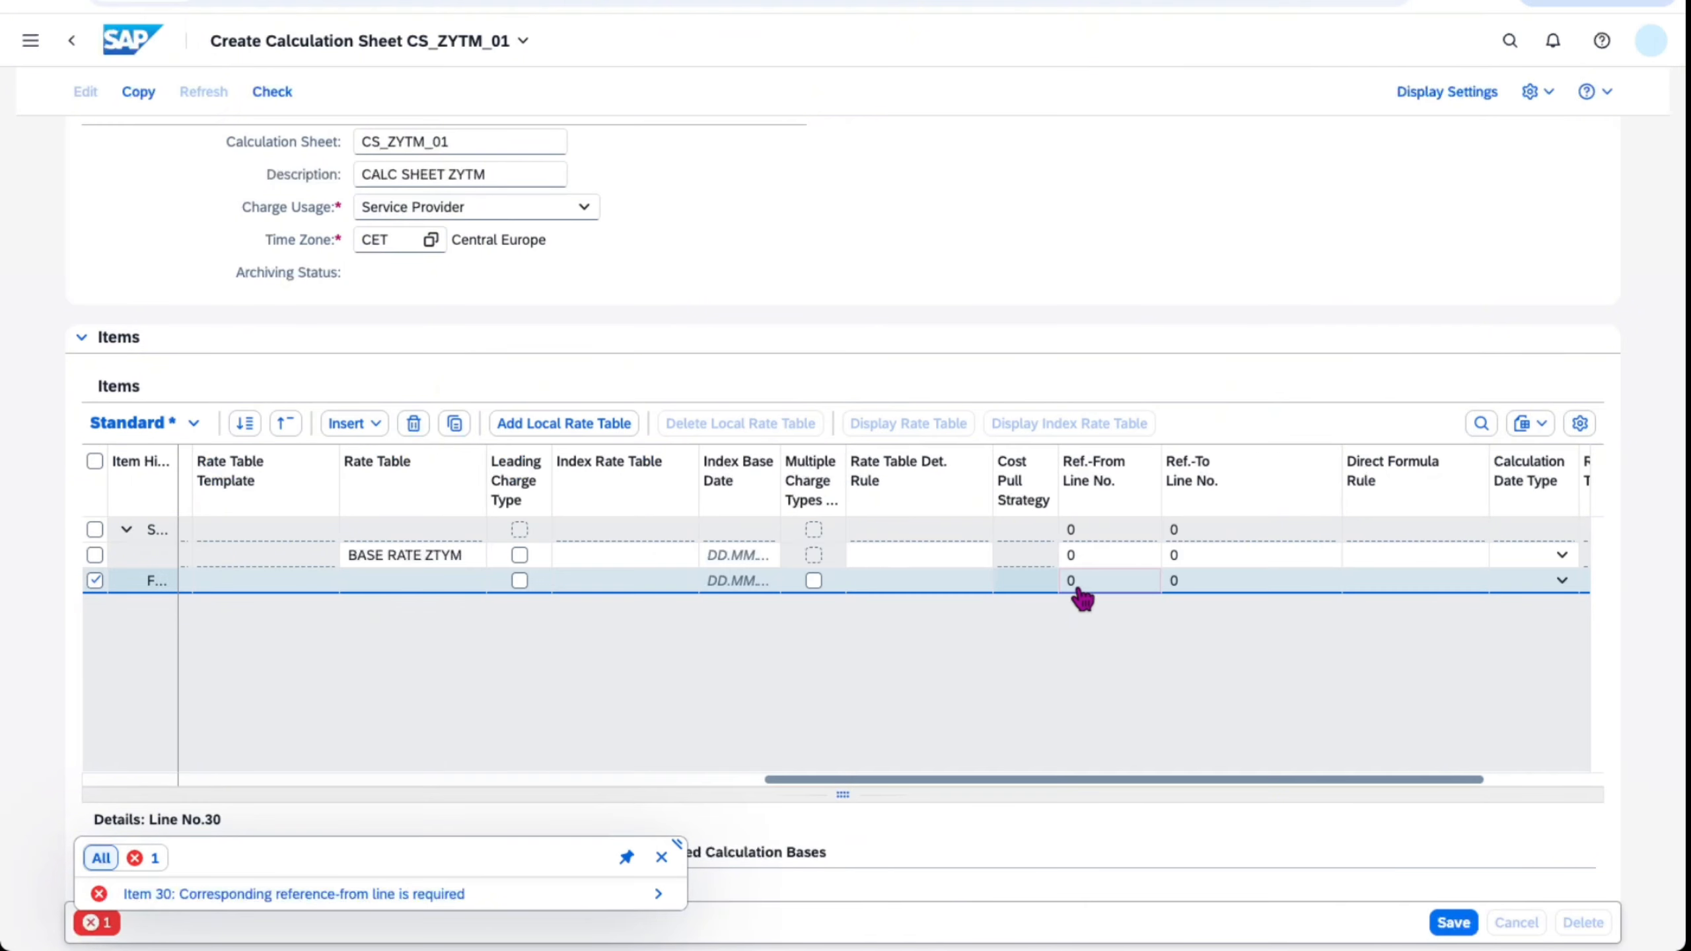
click(1092, 591)
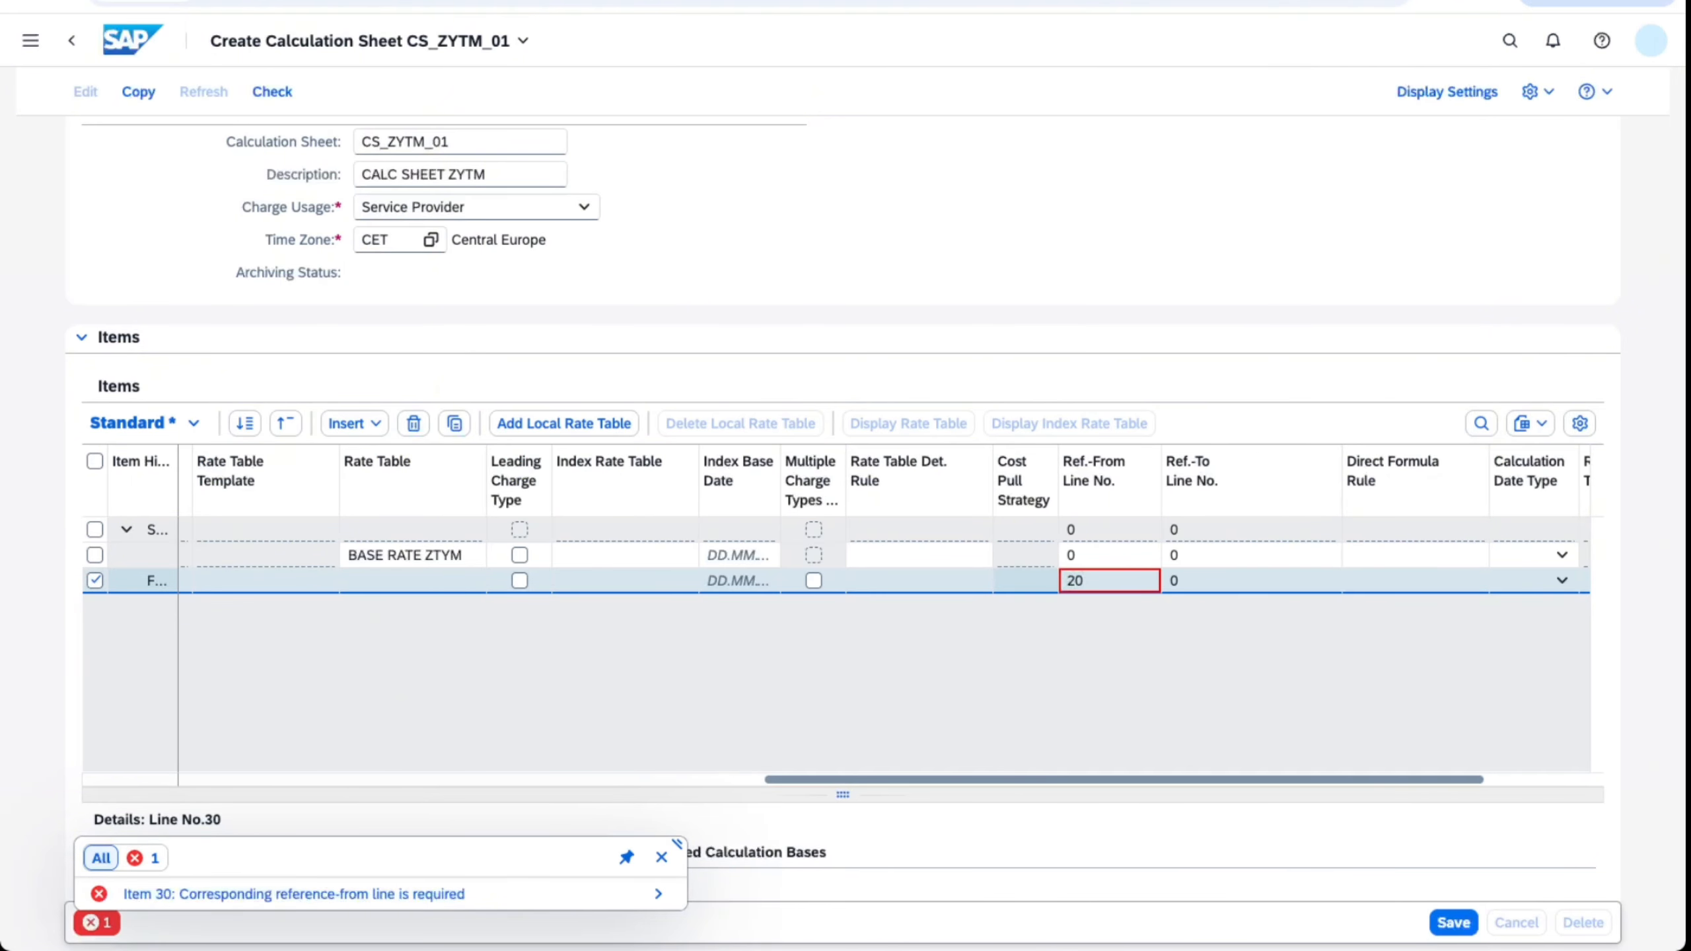
text(20)
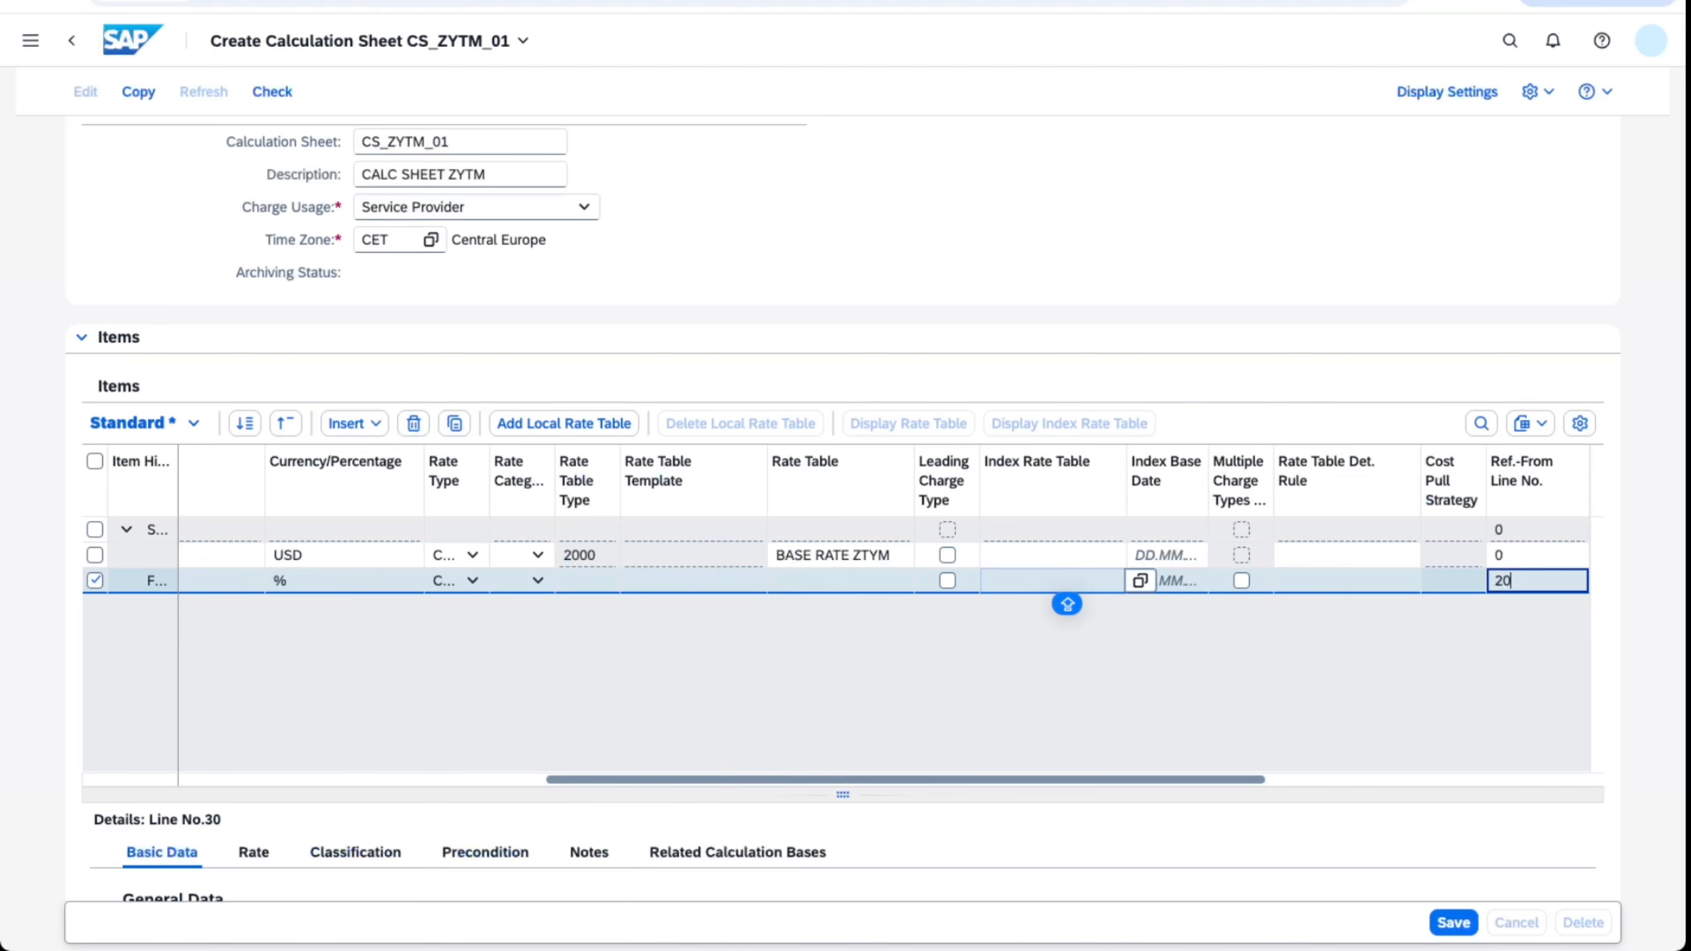
key(Tab)
text(20)
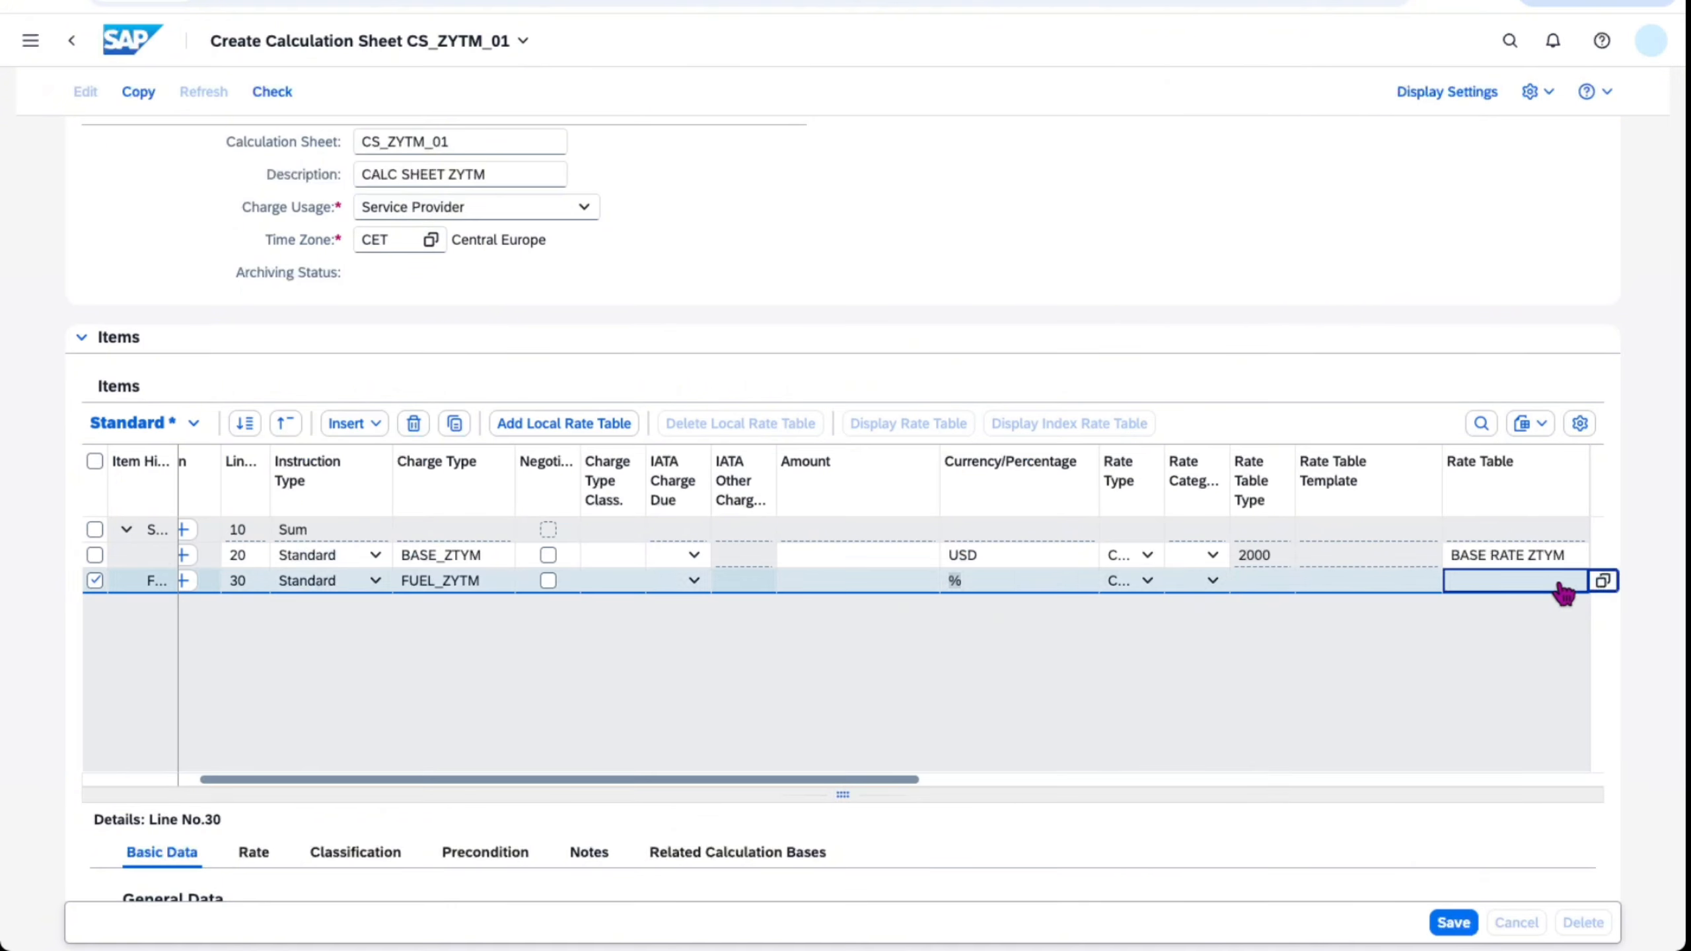
- Assign the rate table FUEL RATE ZYTM to the FUEL_ZYTM item
click(1601, 581)
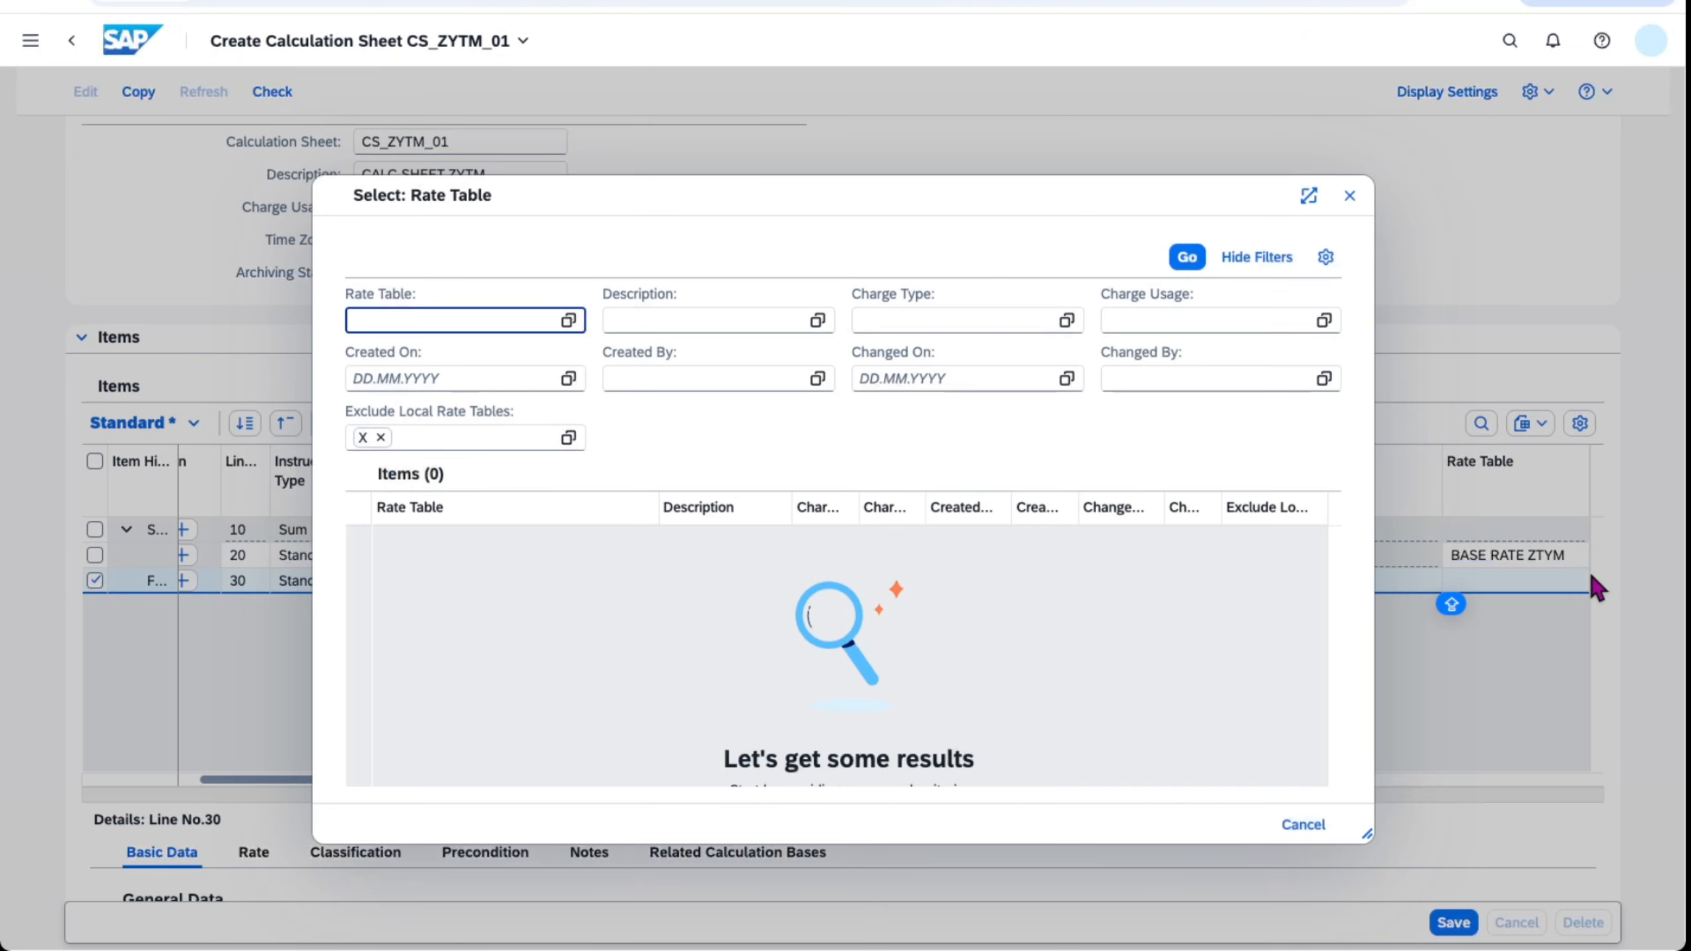
click(1188, 259)
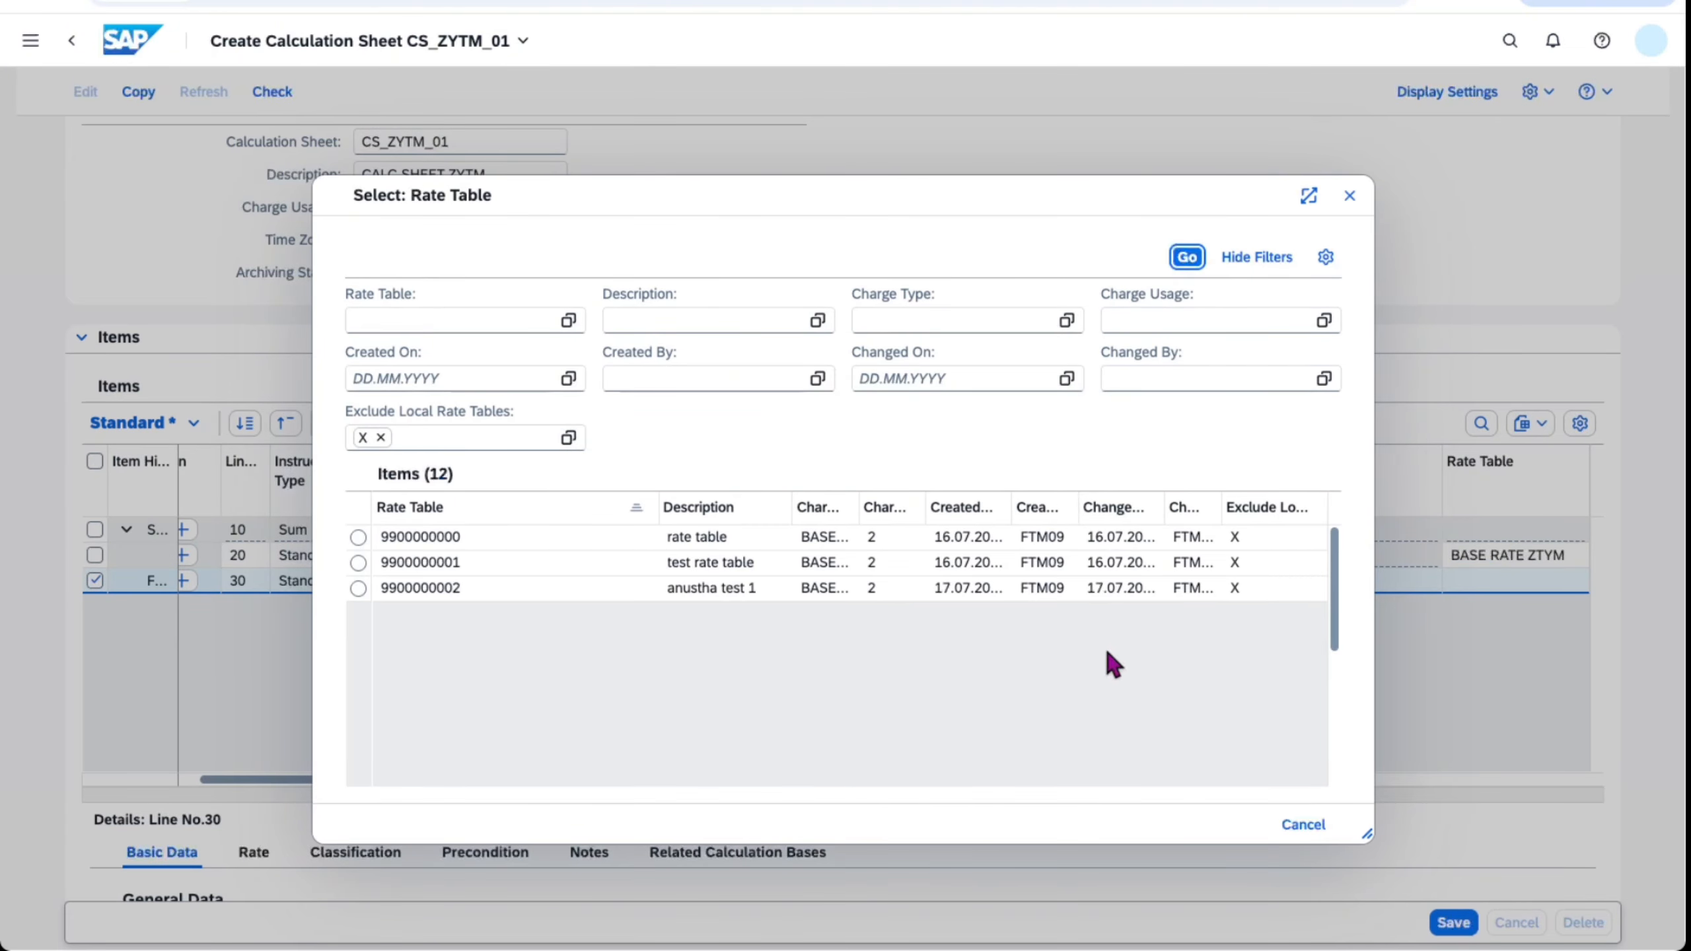
click(358, 691)
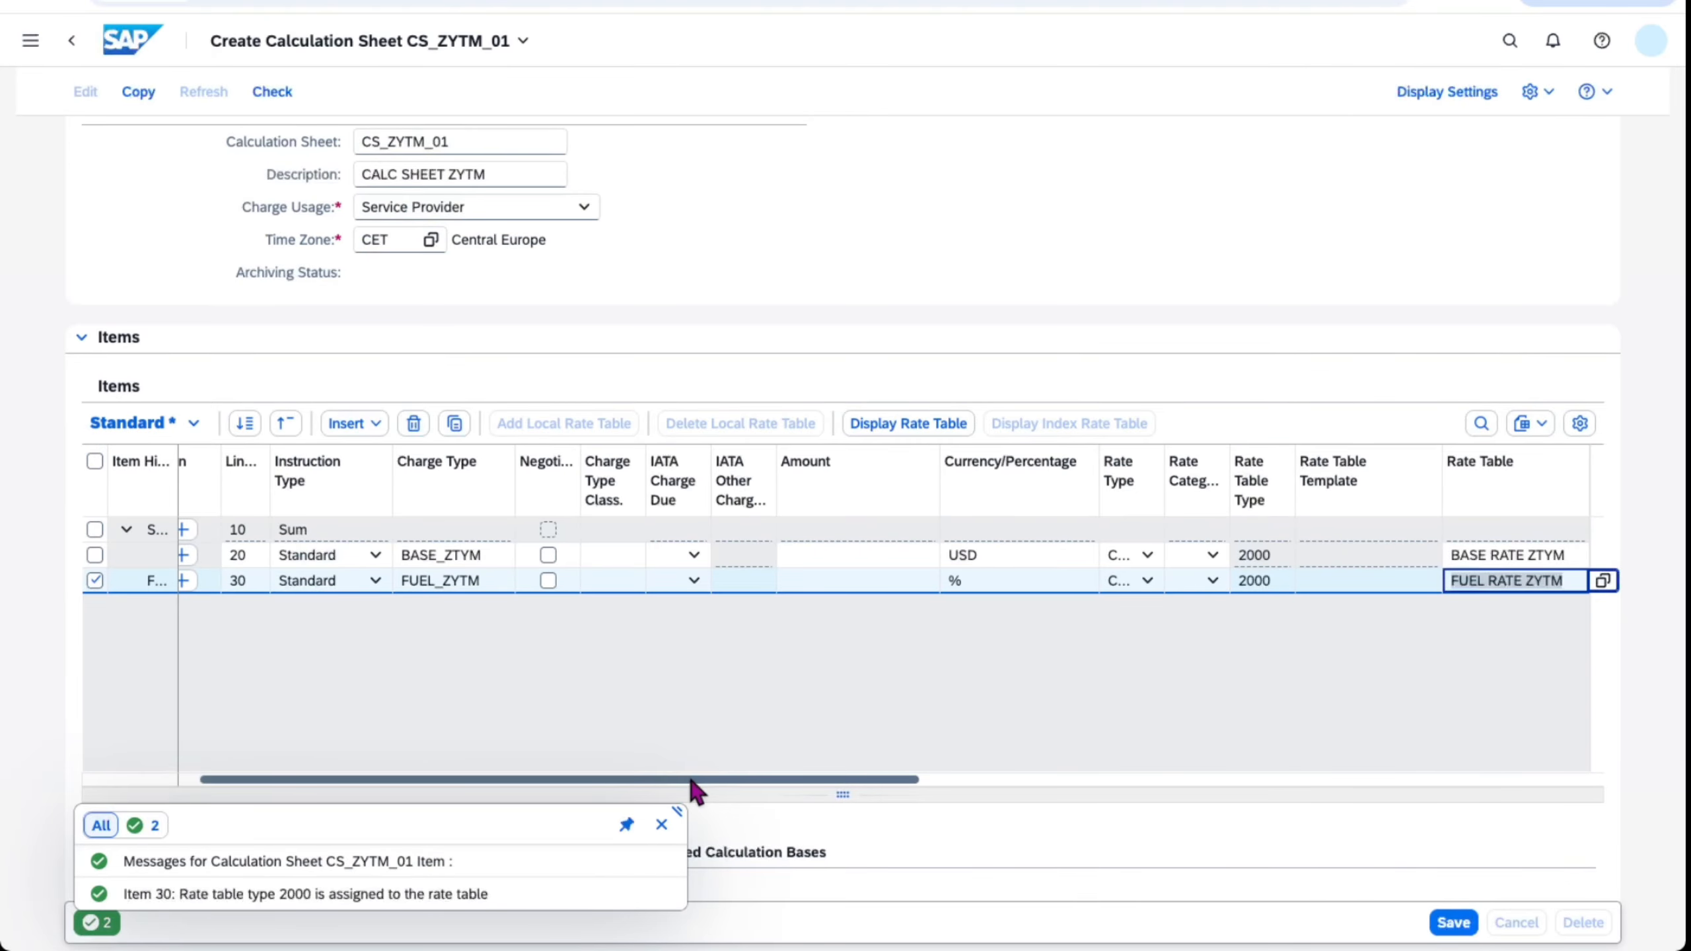
- Add a Standard item below the FUEL_ZYTM line and assign it the charge type HNDL_ZYTM, filtering charge types by HNDL*
drag(692, 791, 324, 783)
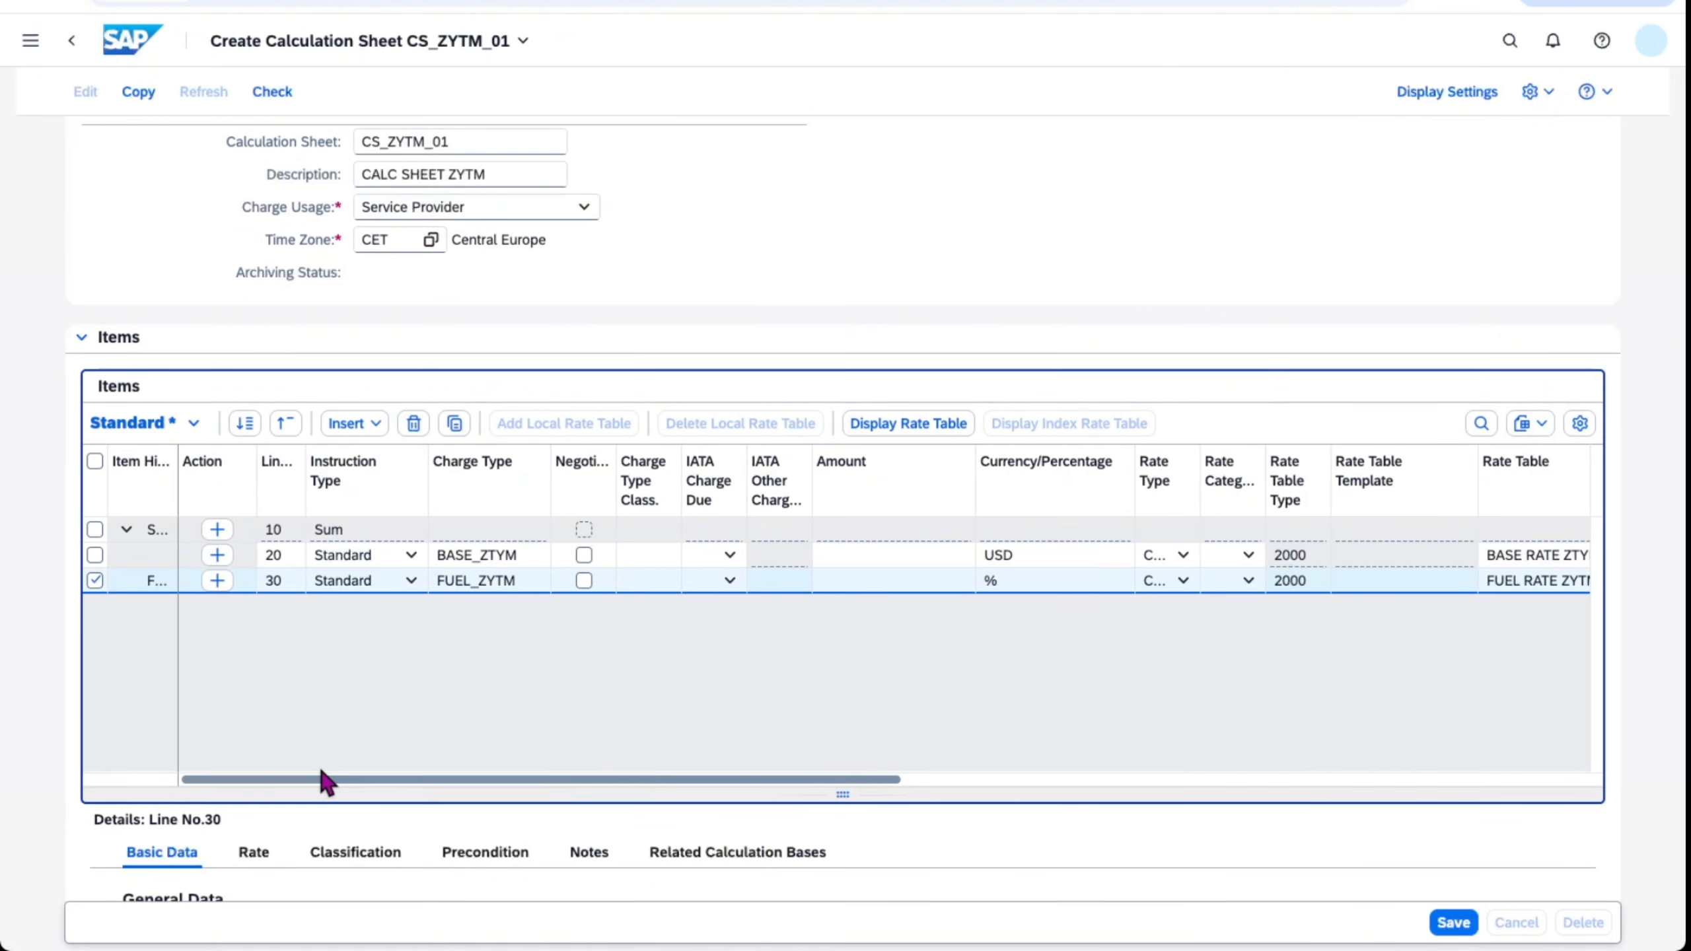
click(218, 580)
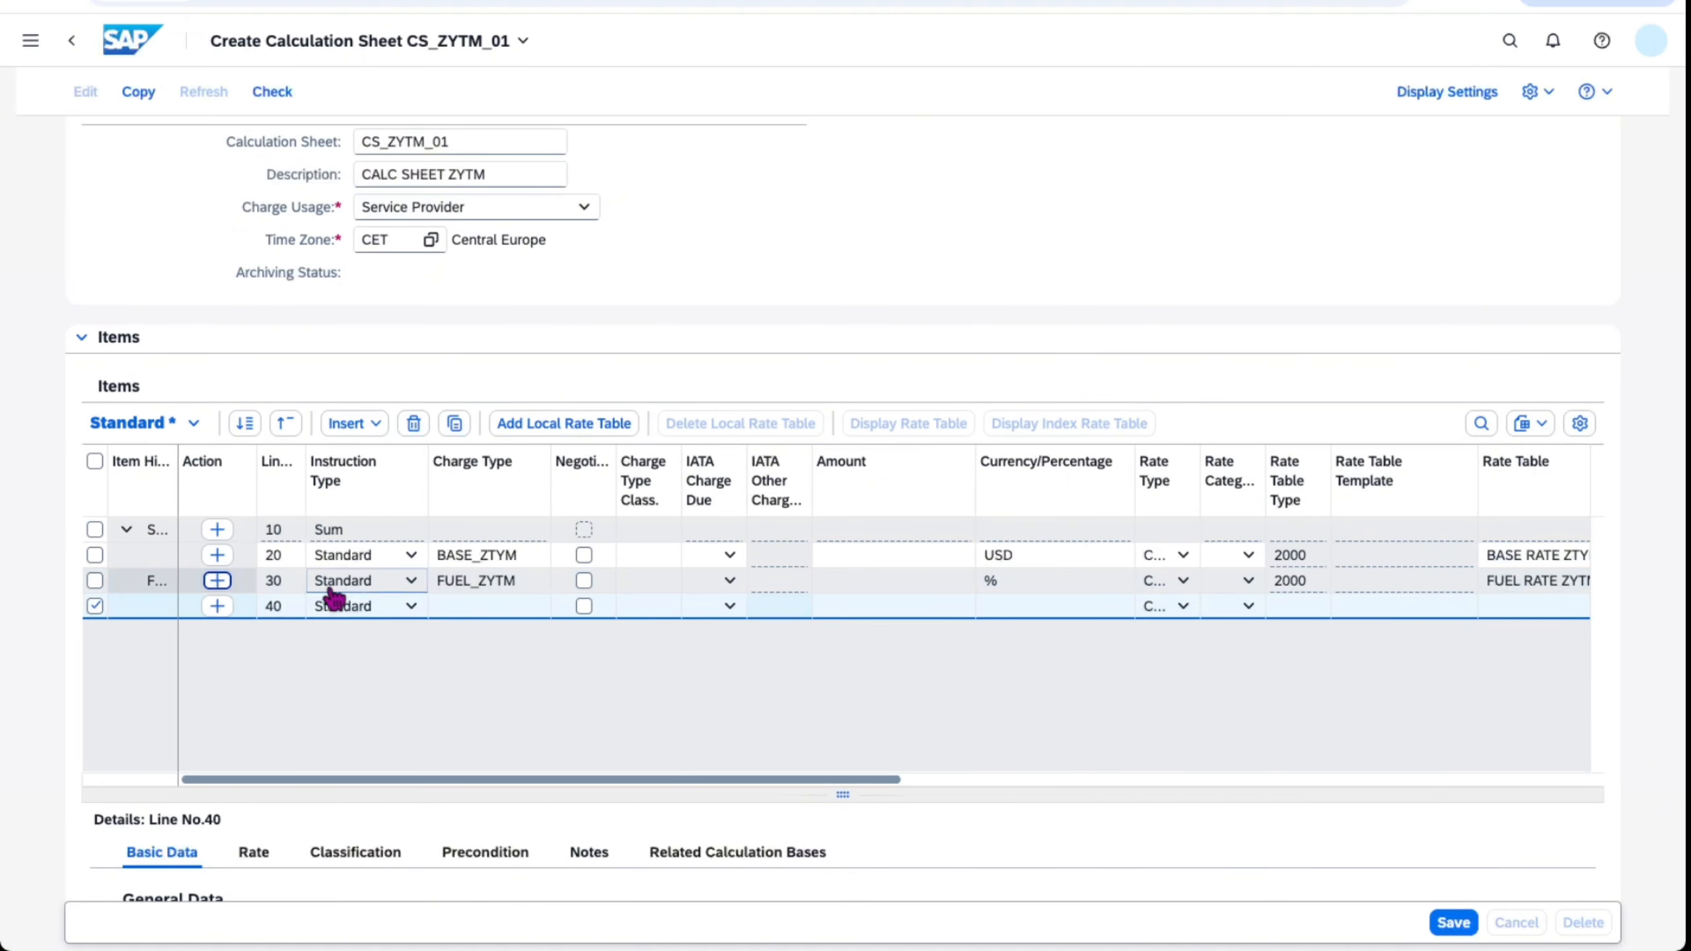
click(517, 613)
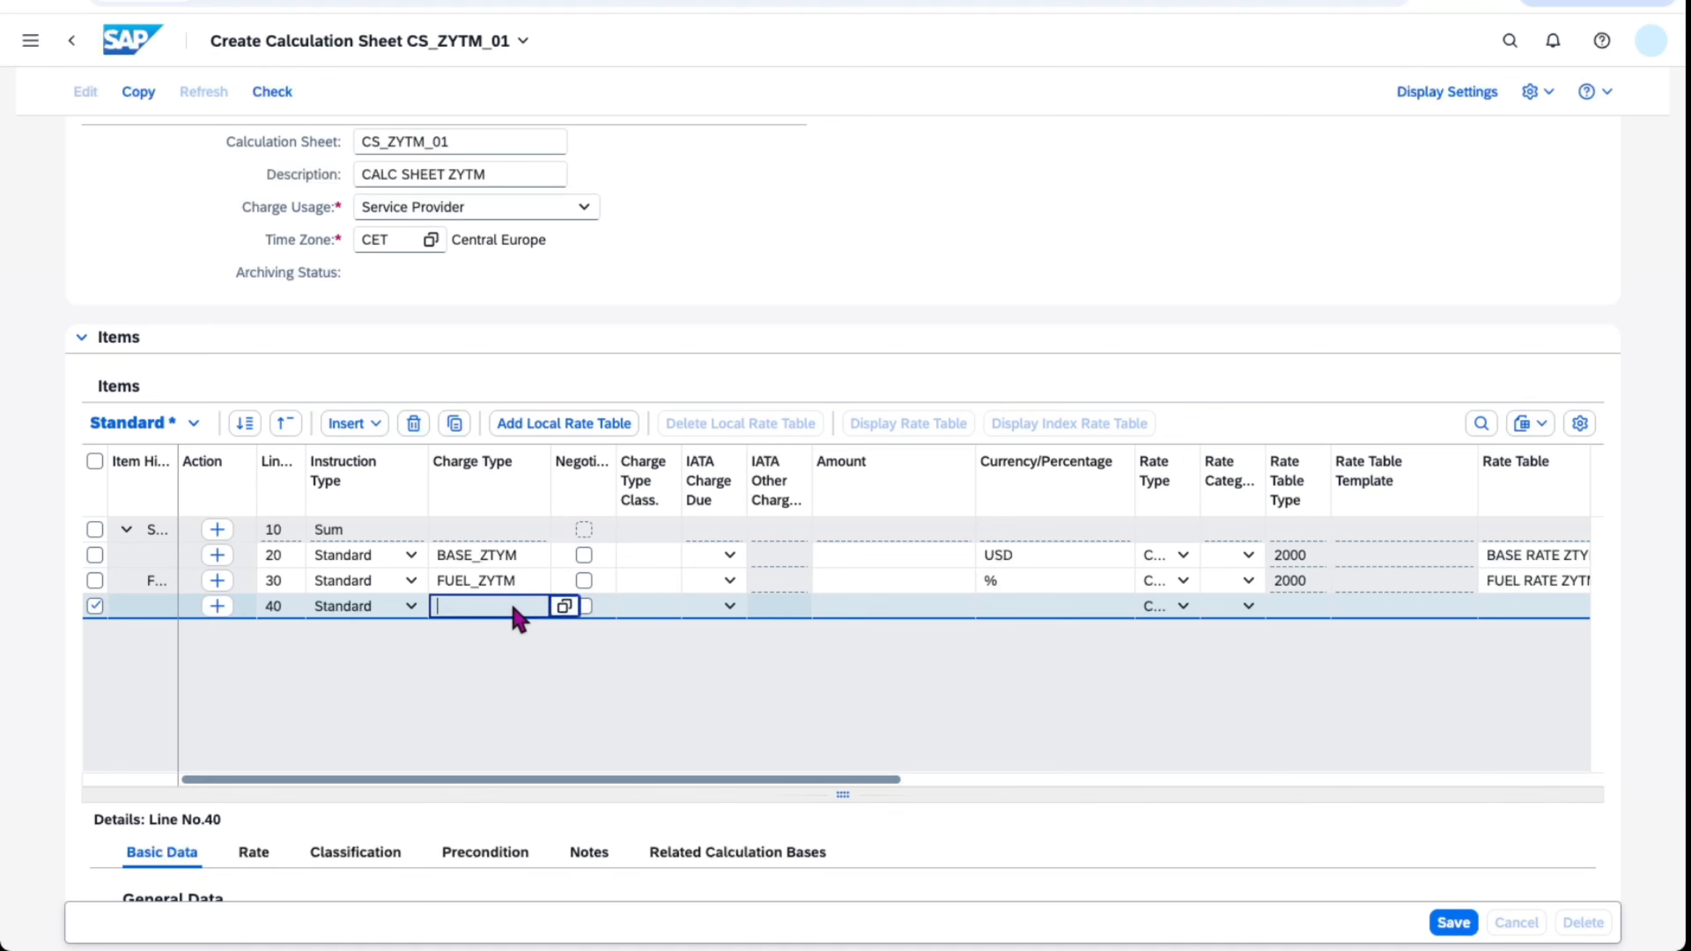
click(563, 607)
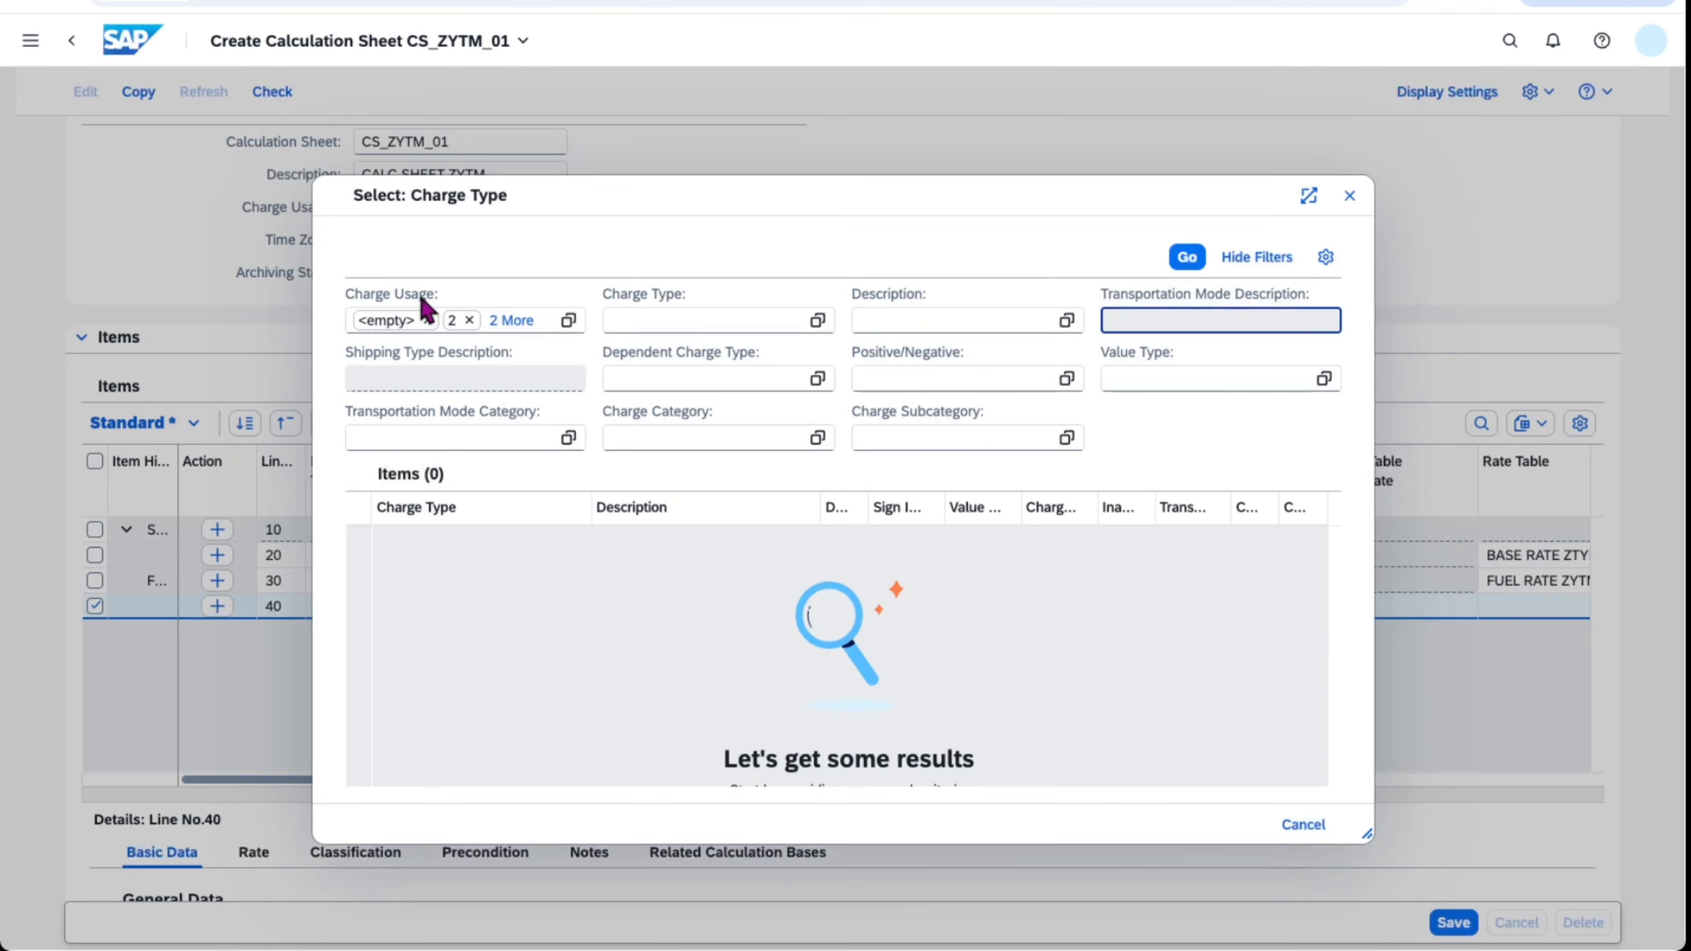
click(679, 317)
text(HNDL*)
key(Return)
click(358, 538)
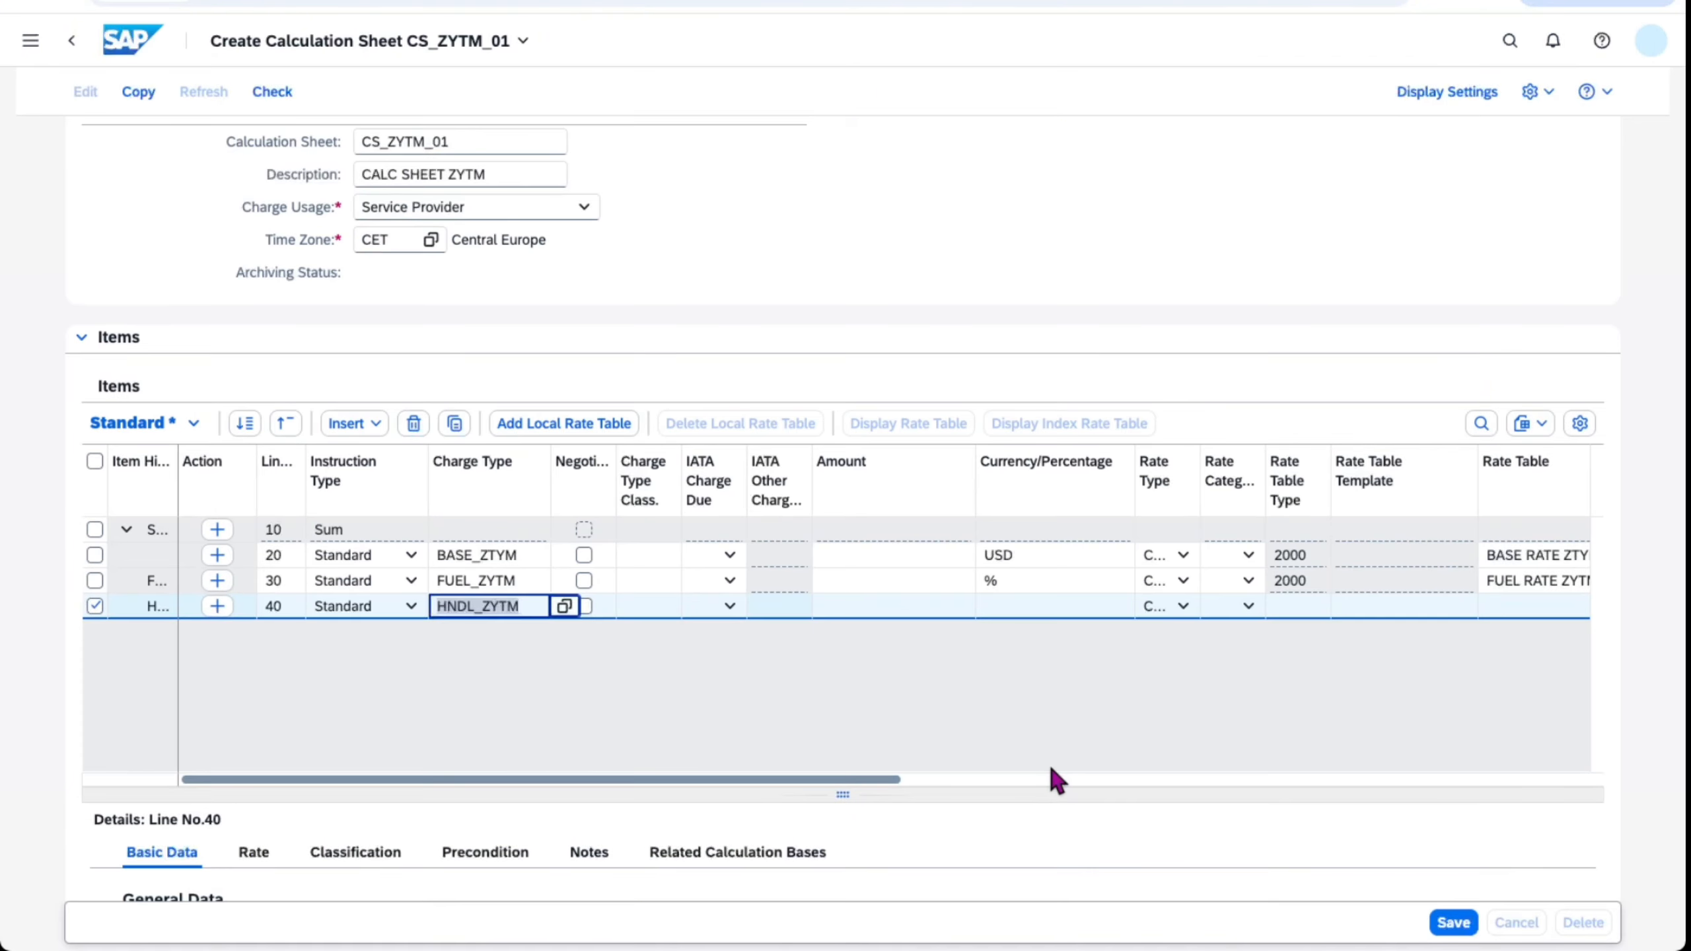
- Set the HNDL_ZYTM item's currency to USD and assign it the rate table HNDL RATE ZYTM
click(1045, 605)
text(USD)
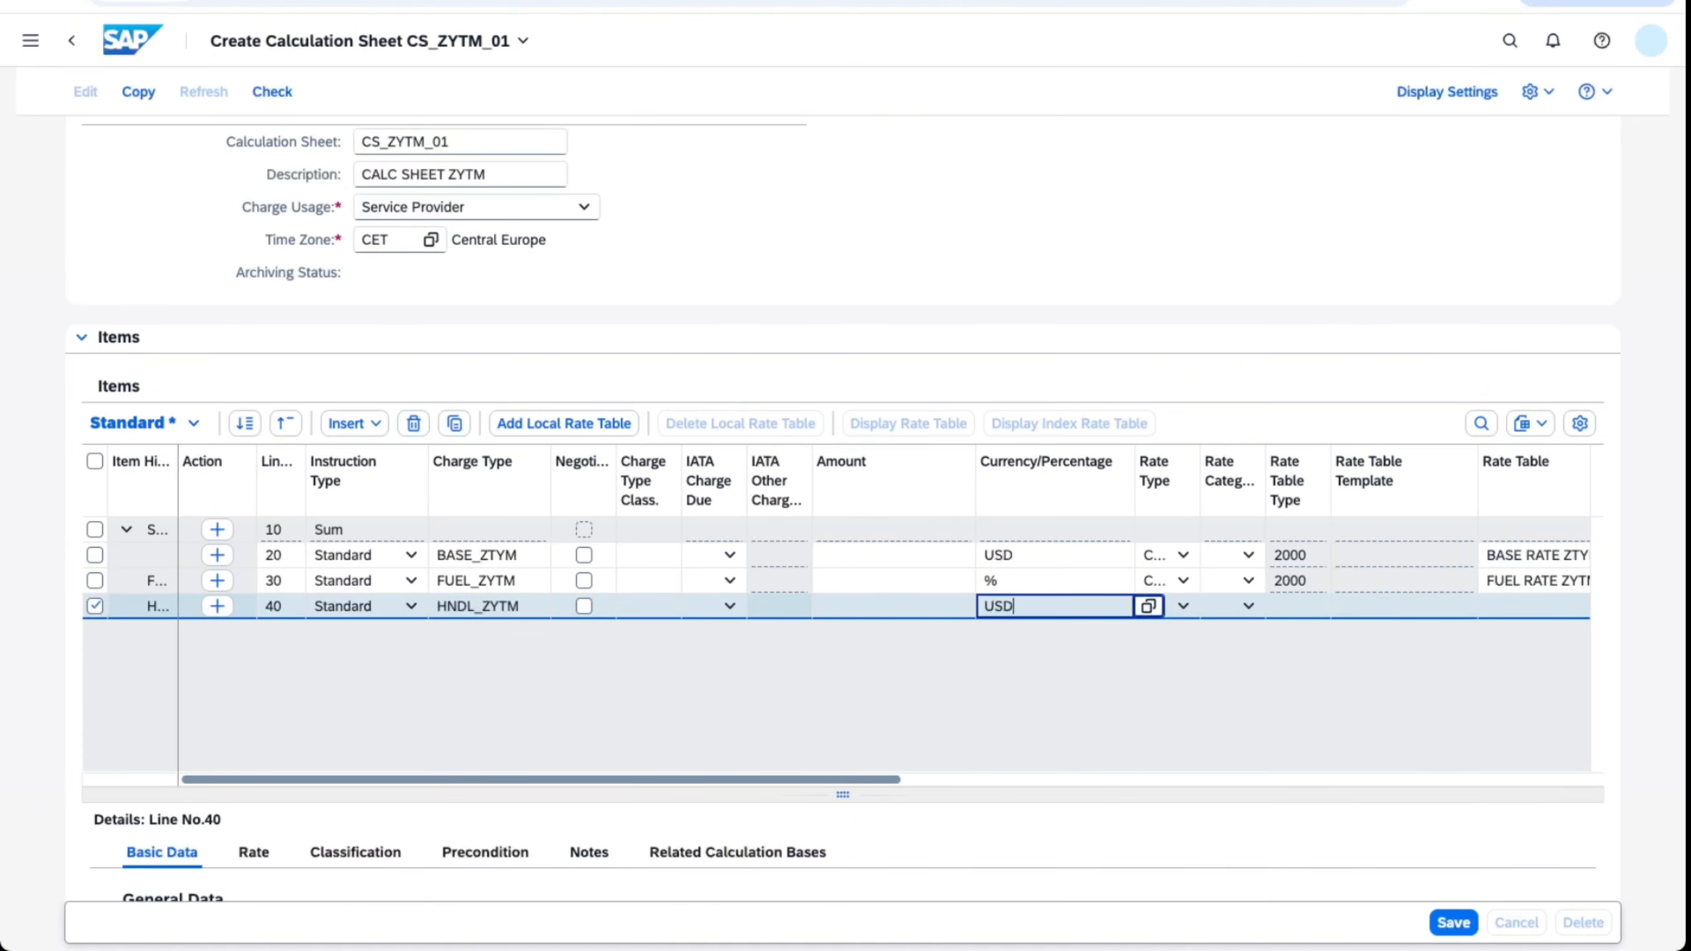
click(865, 686)
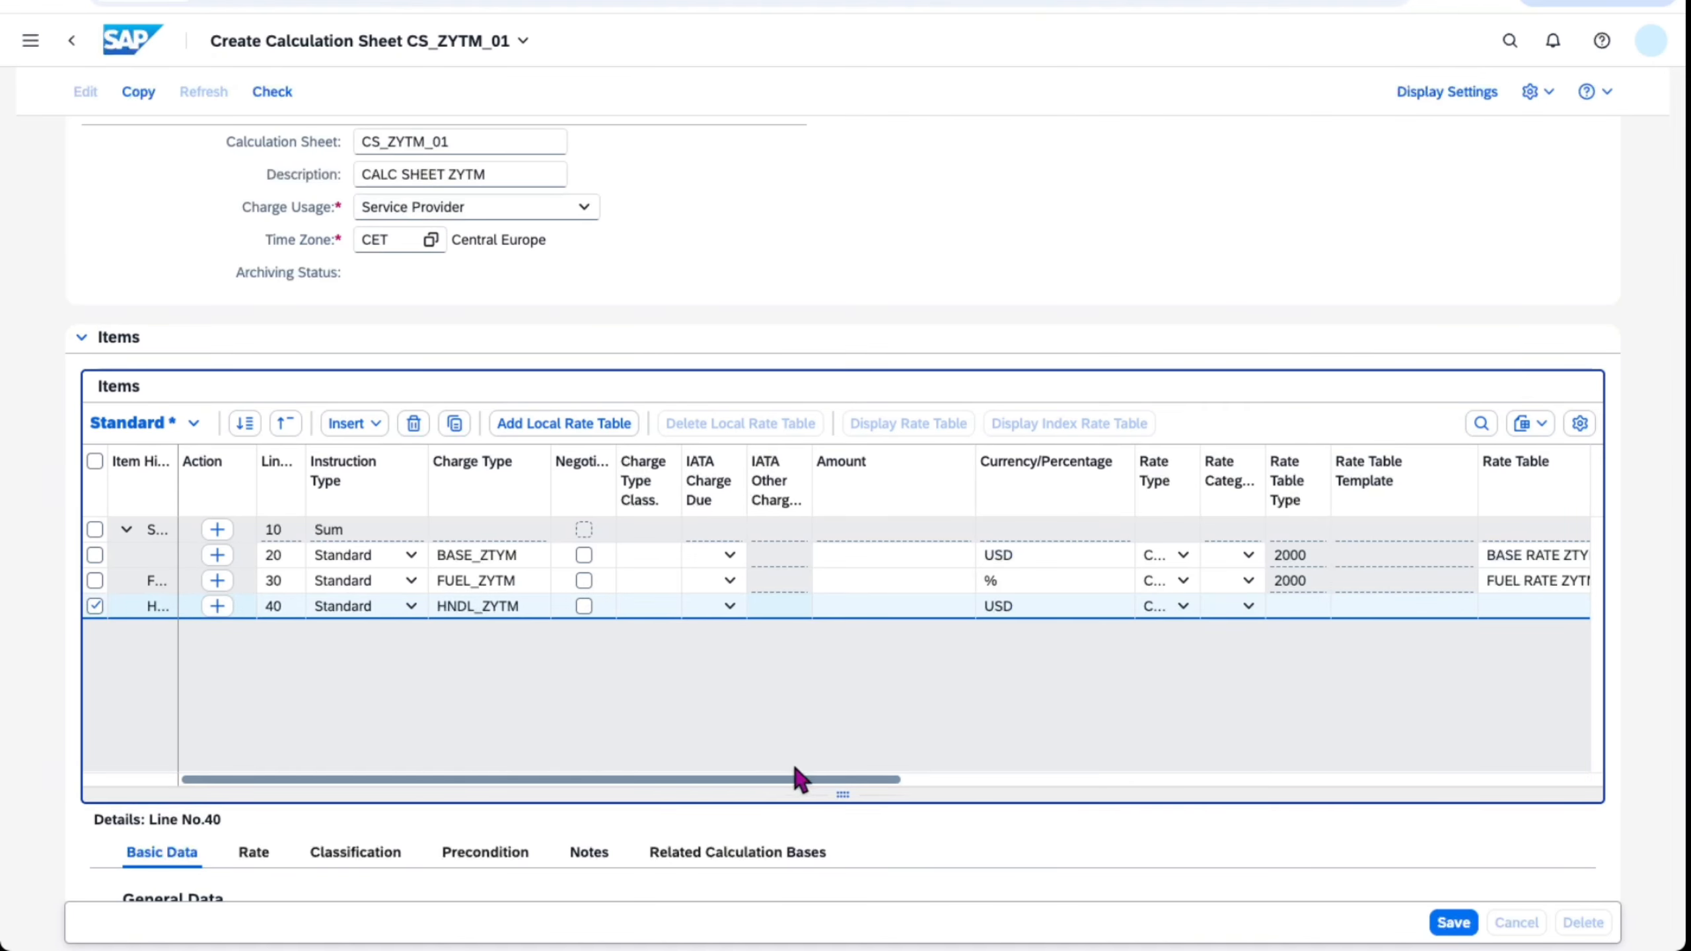
drag(838, 783, 1091, 788)
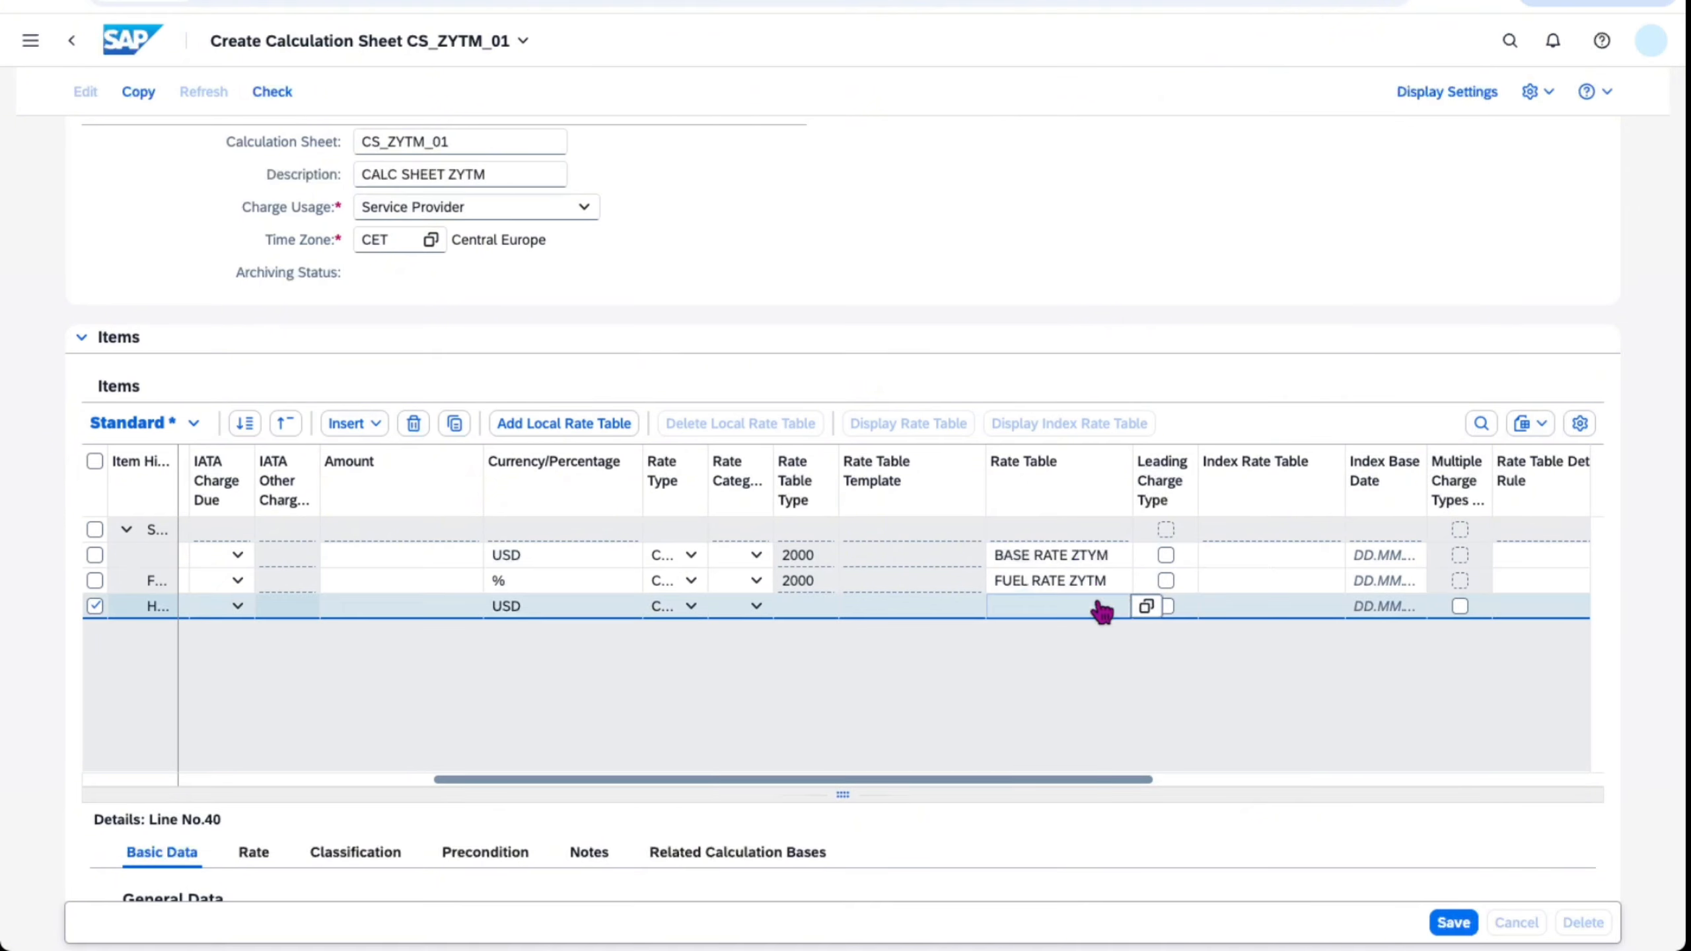
click(1142, 606)
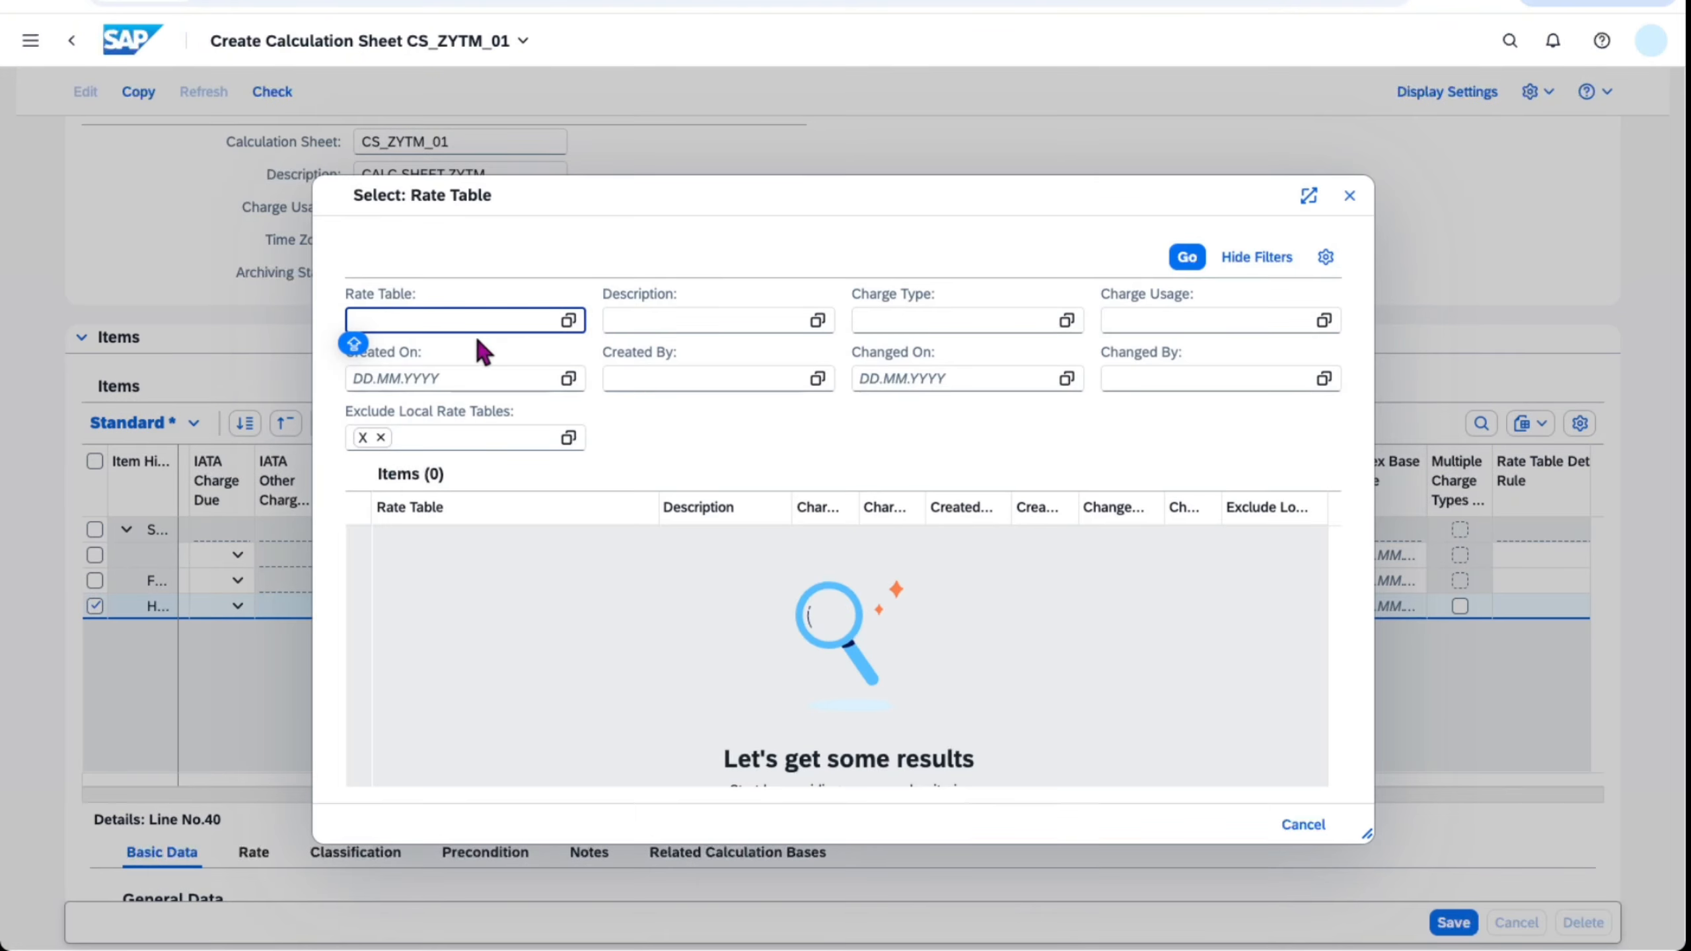
click(358, 588)
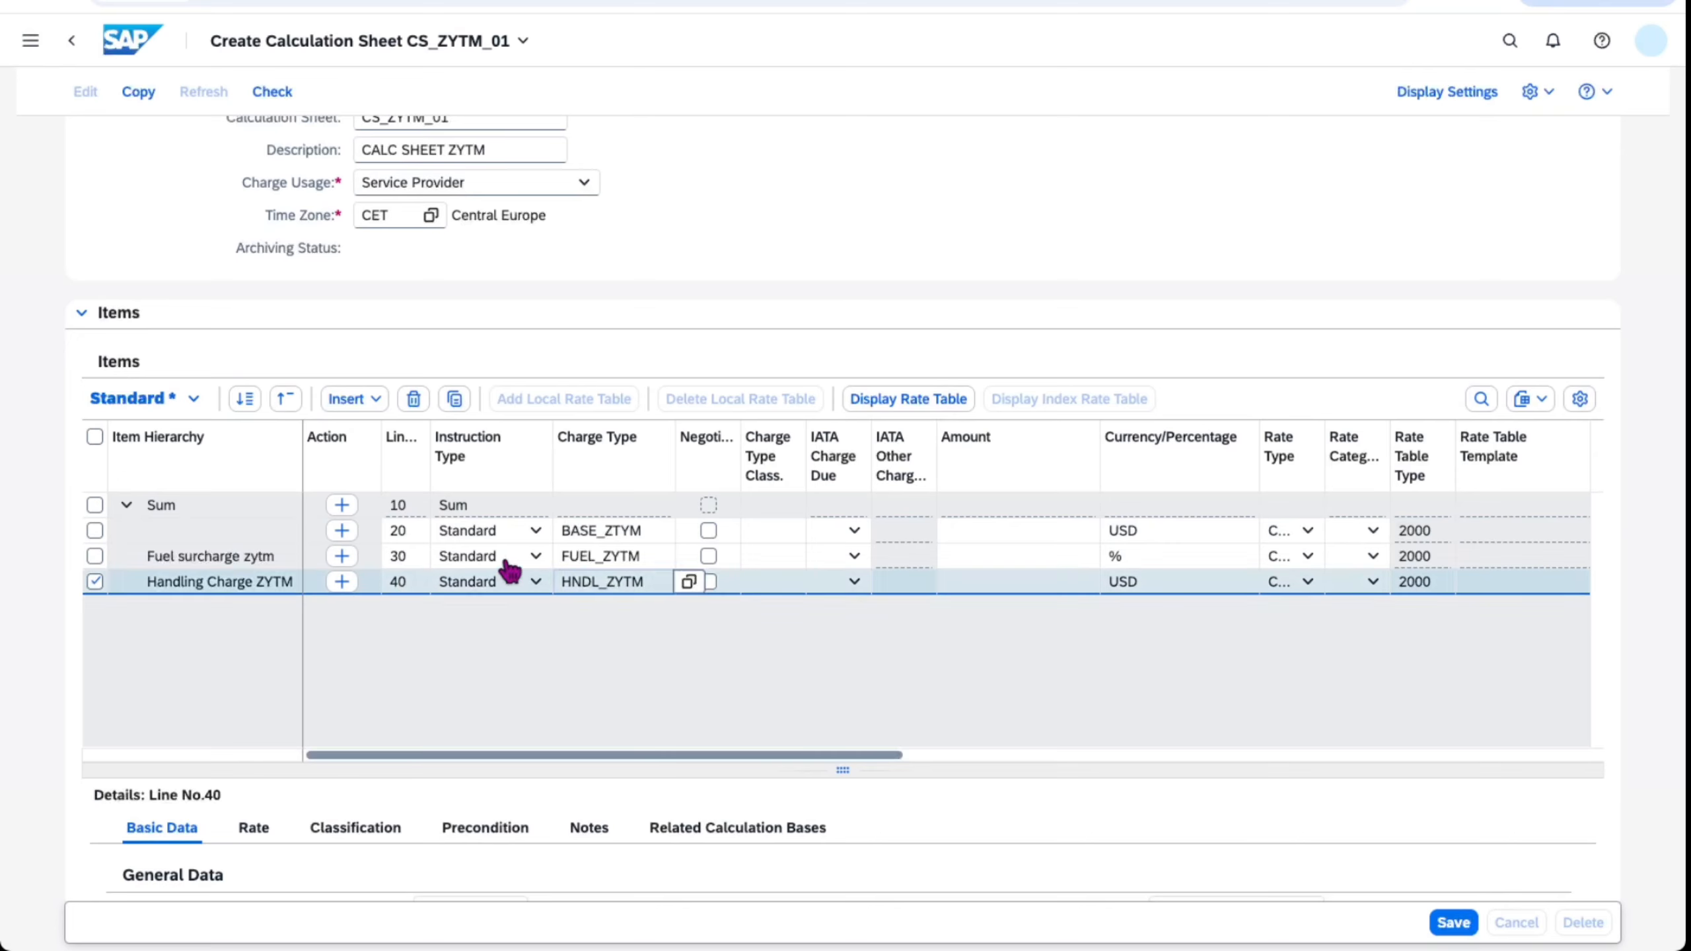
- Set the HNDL_ZYTM item's calculation resolution base to PRODUCT and save the calculation sheet
scroll(270, 599, down, 10)
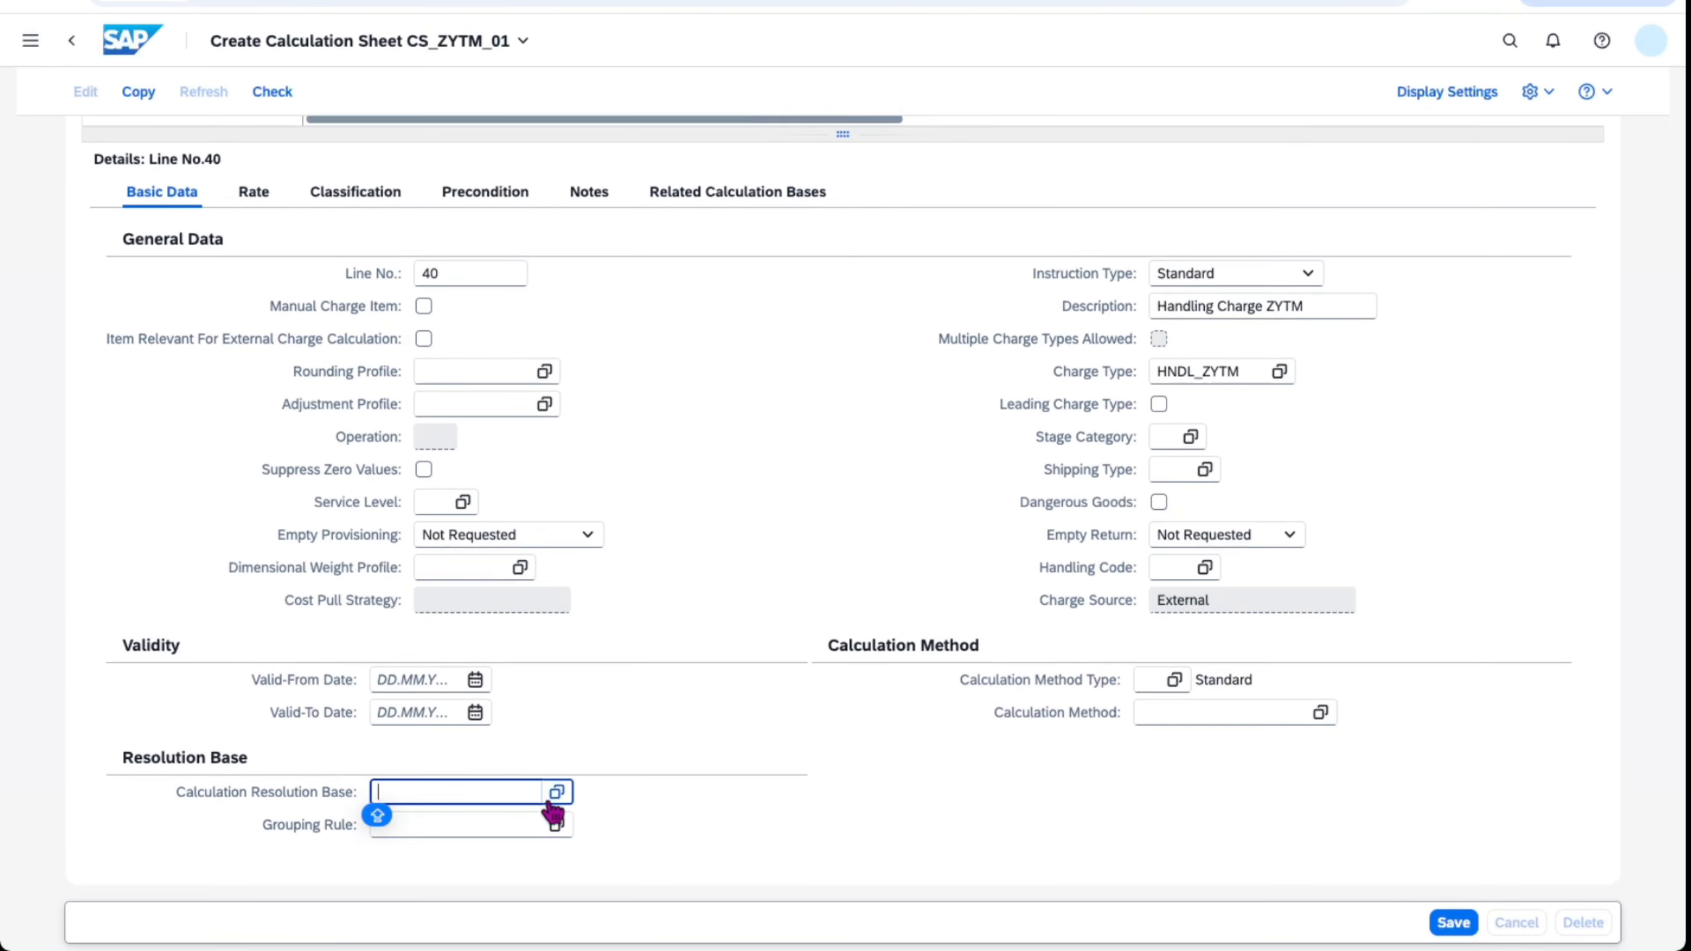
click(558, 793)
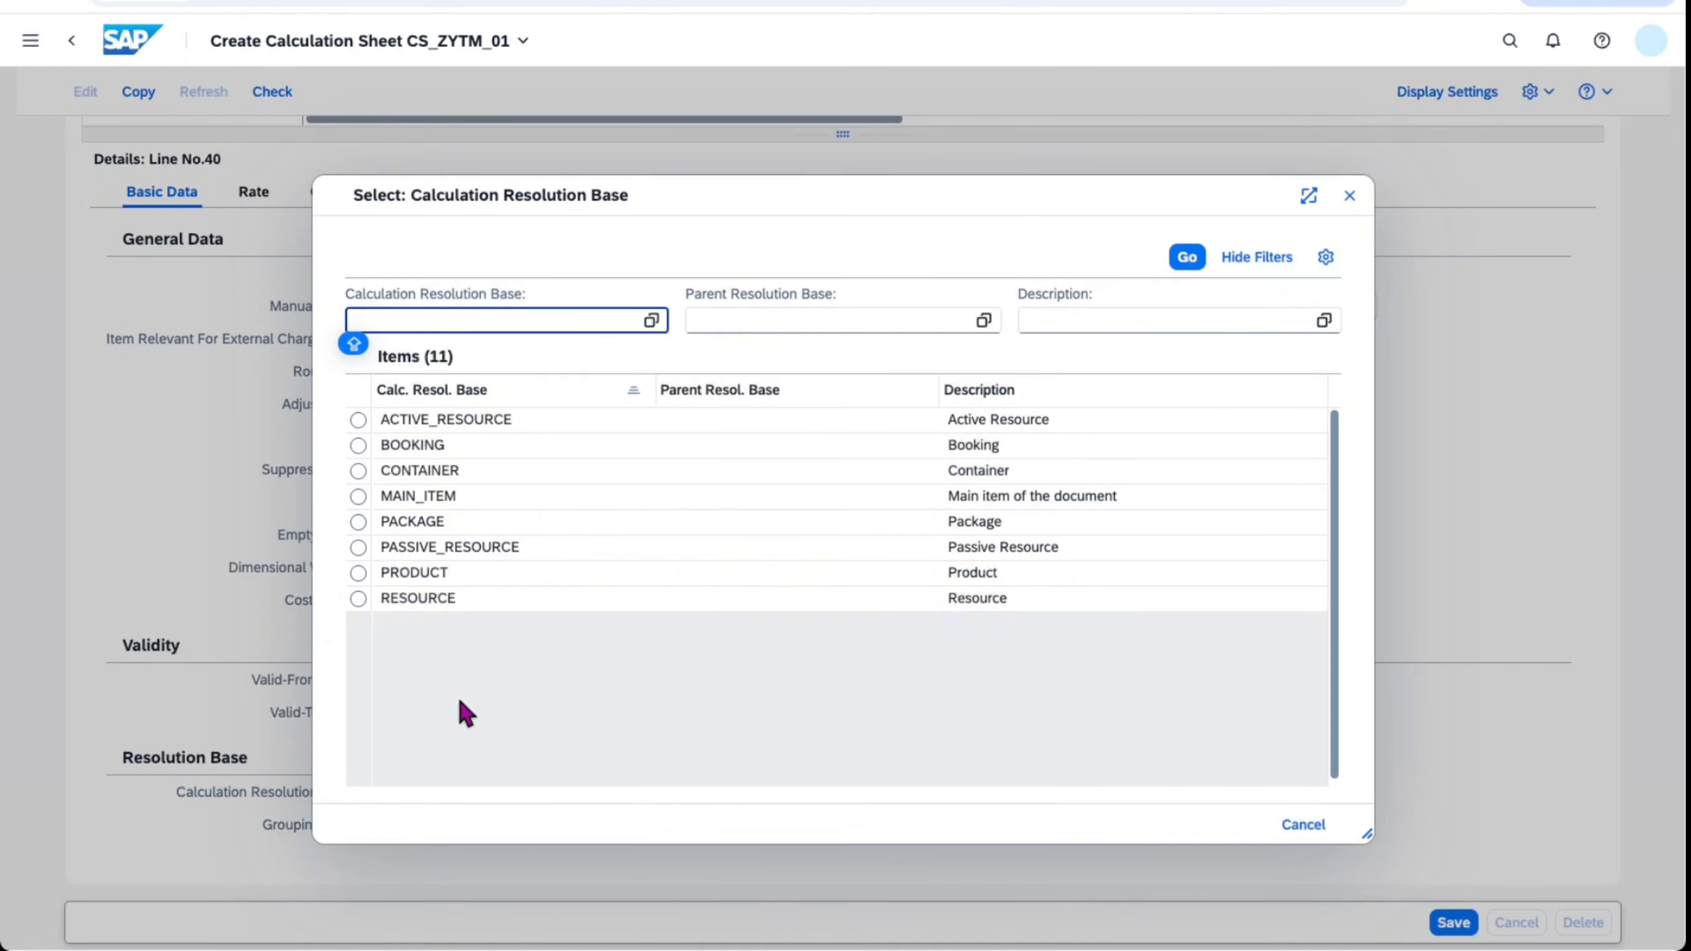
click(359, 573)
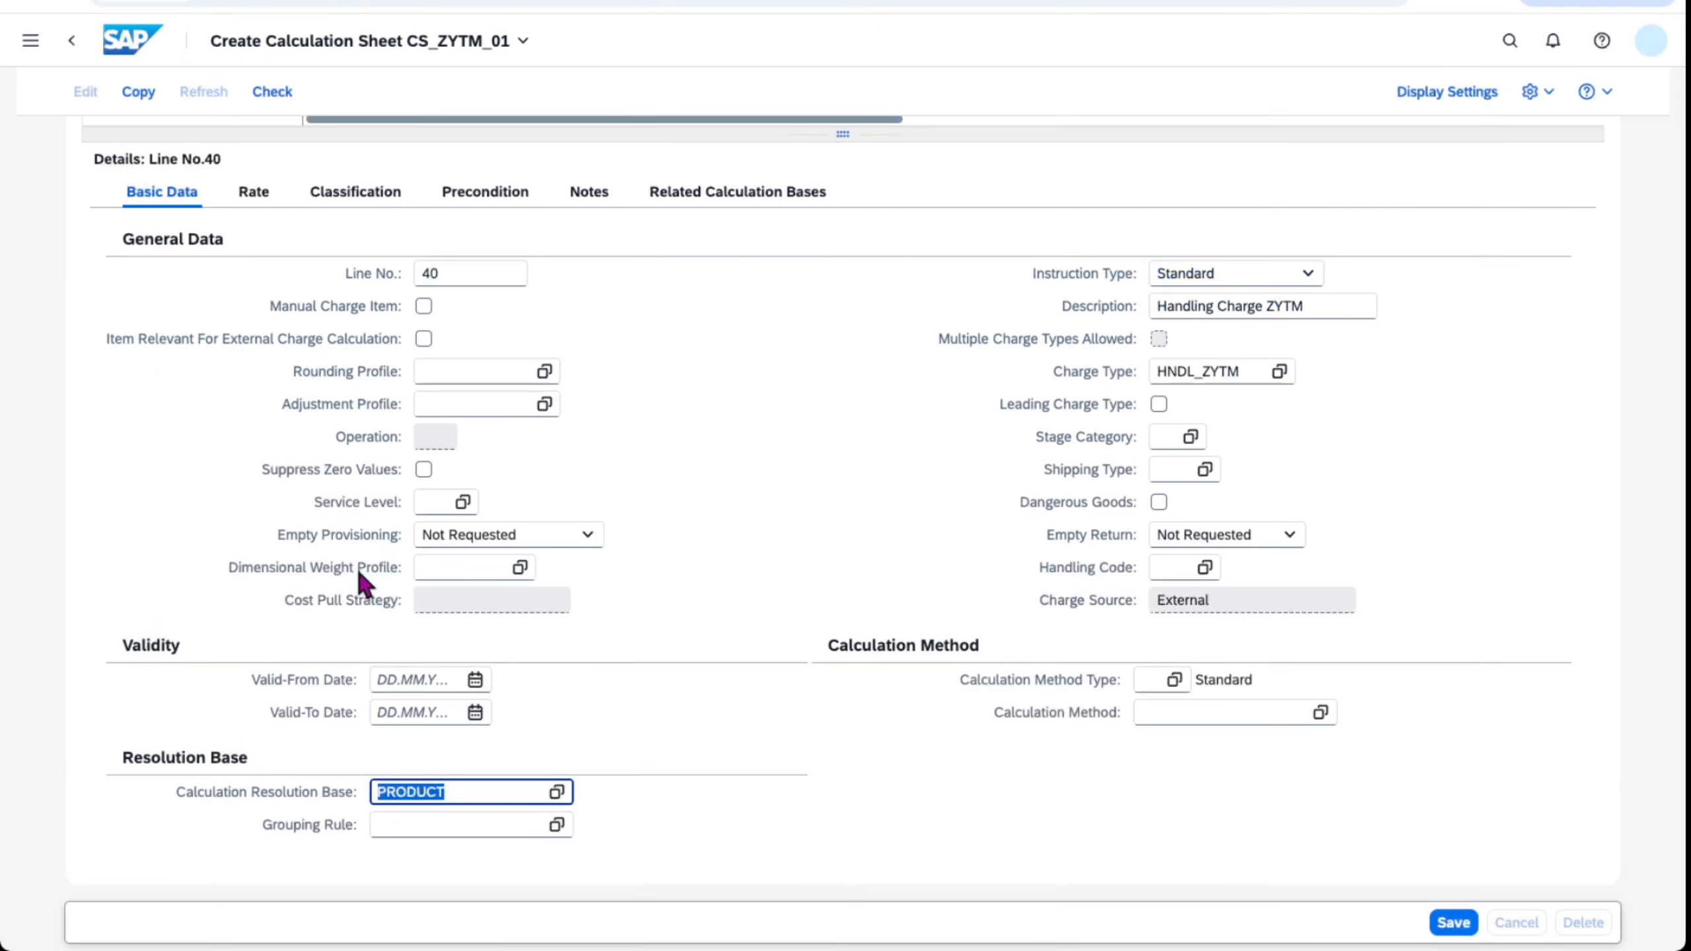
click(1453, 923)
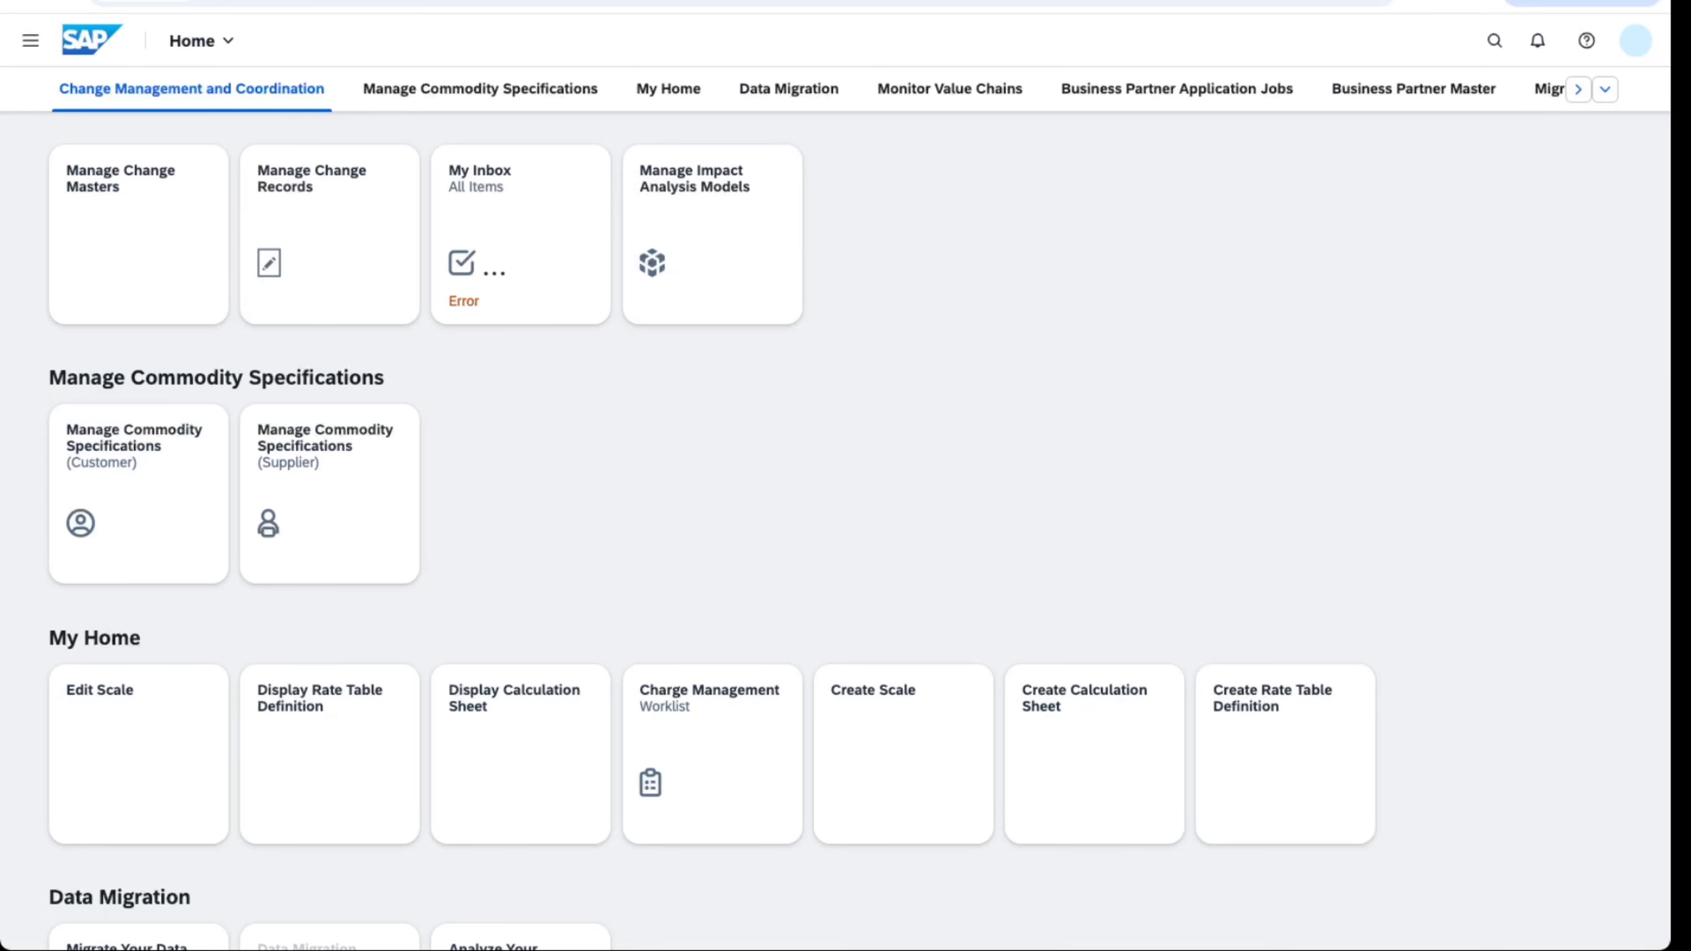
- Open the Create Freight Agreement app and start a new agreement of type ZFA9
click(1491, 43)
text(create freight a)
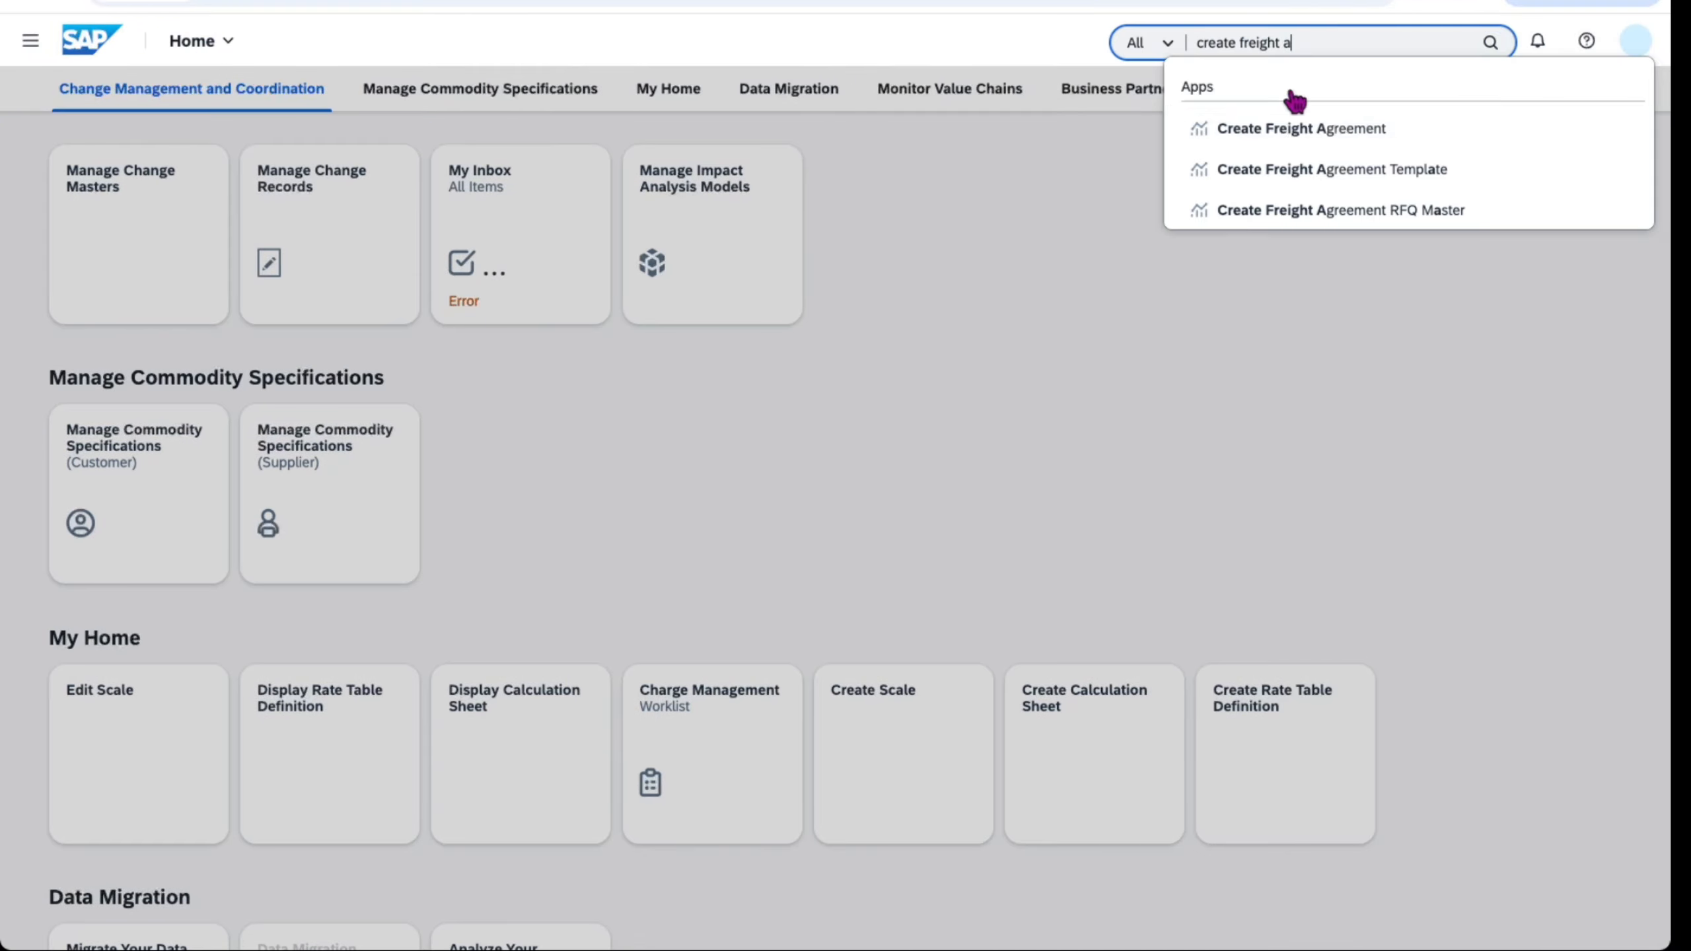
click(1286, 131)
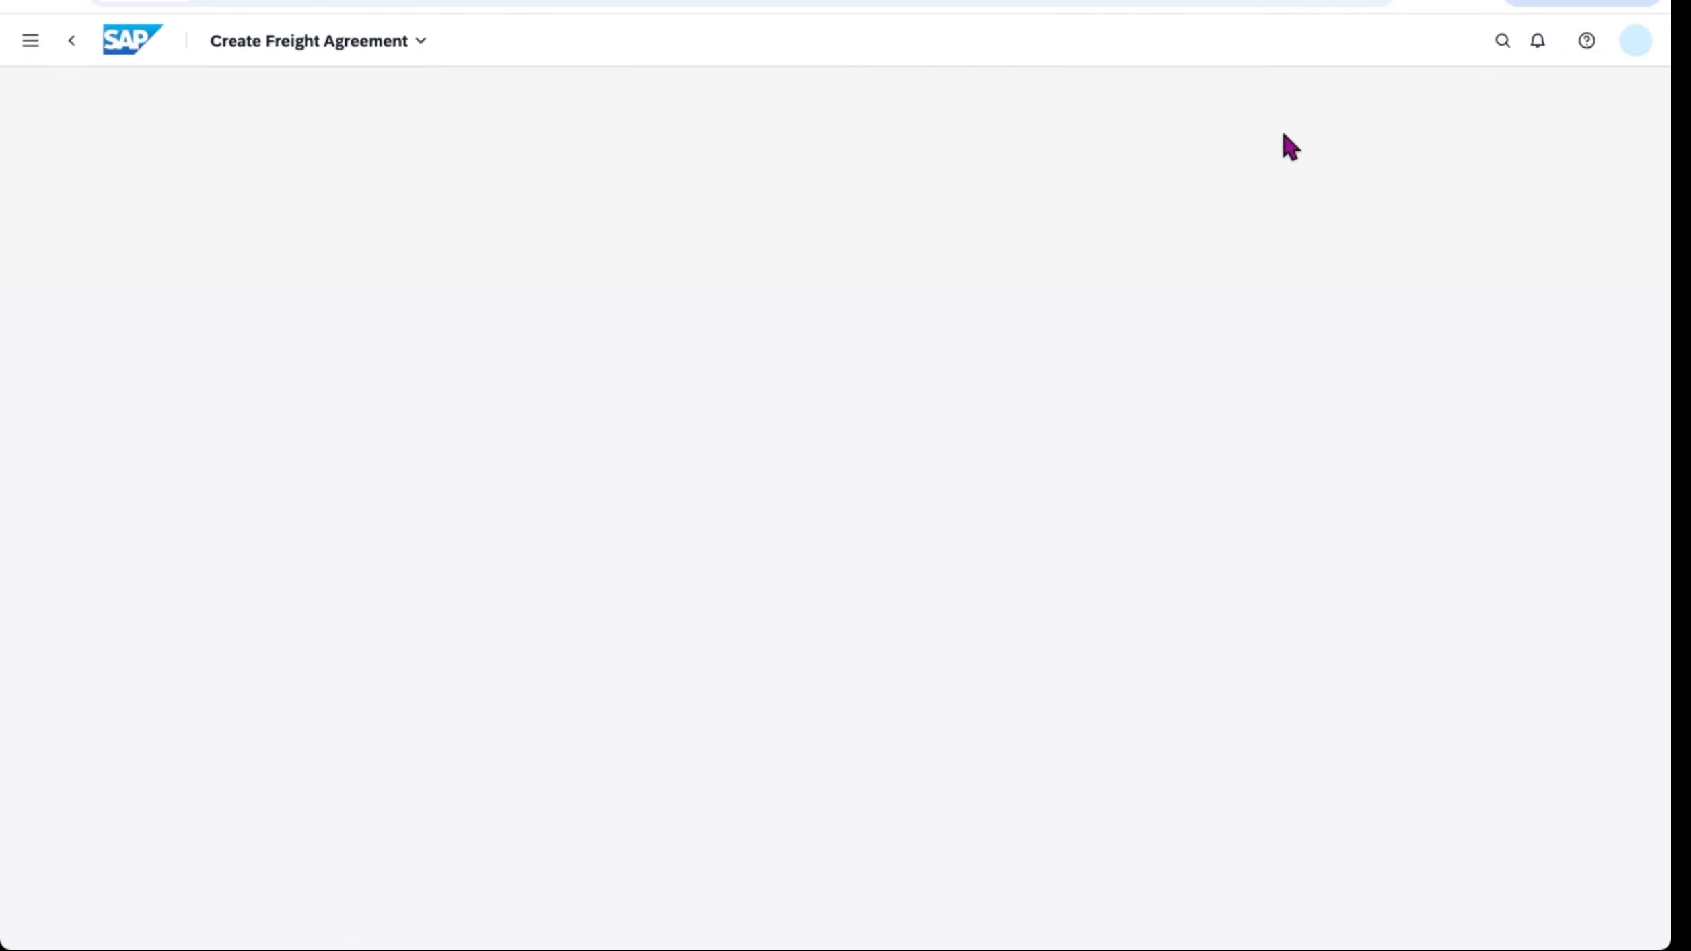
click(518, 181)
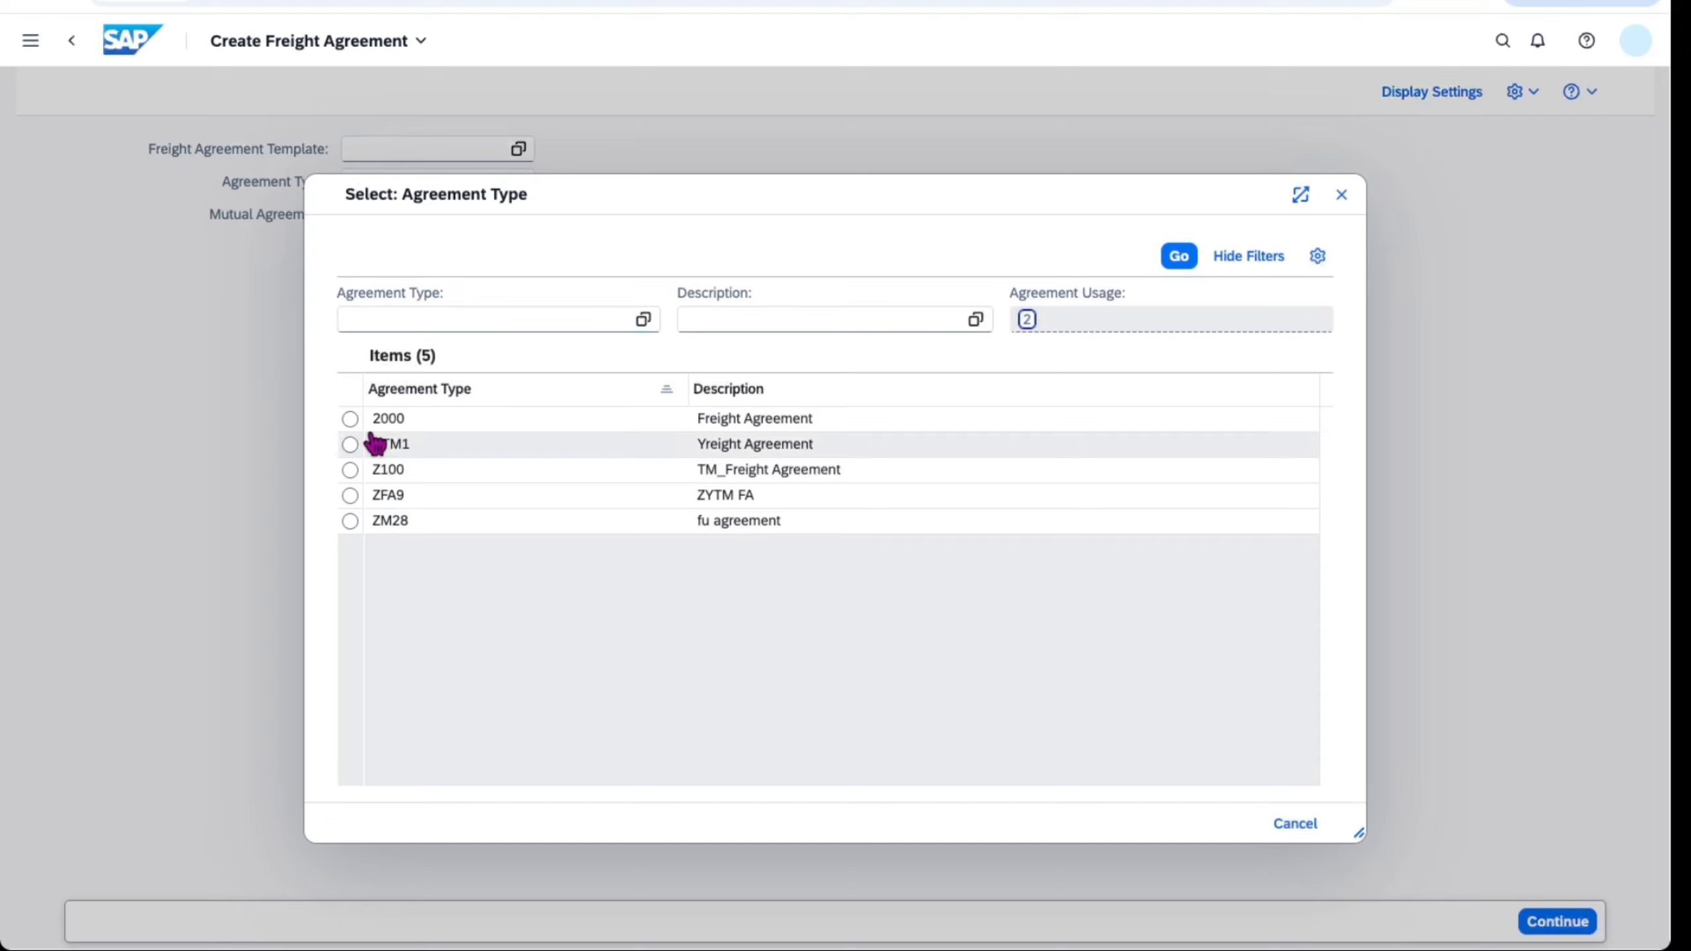
click(398, 505)
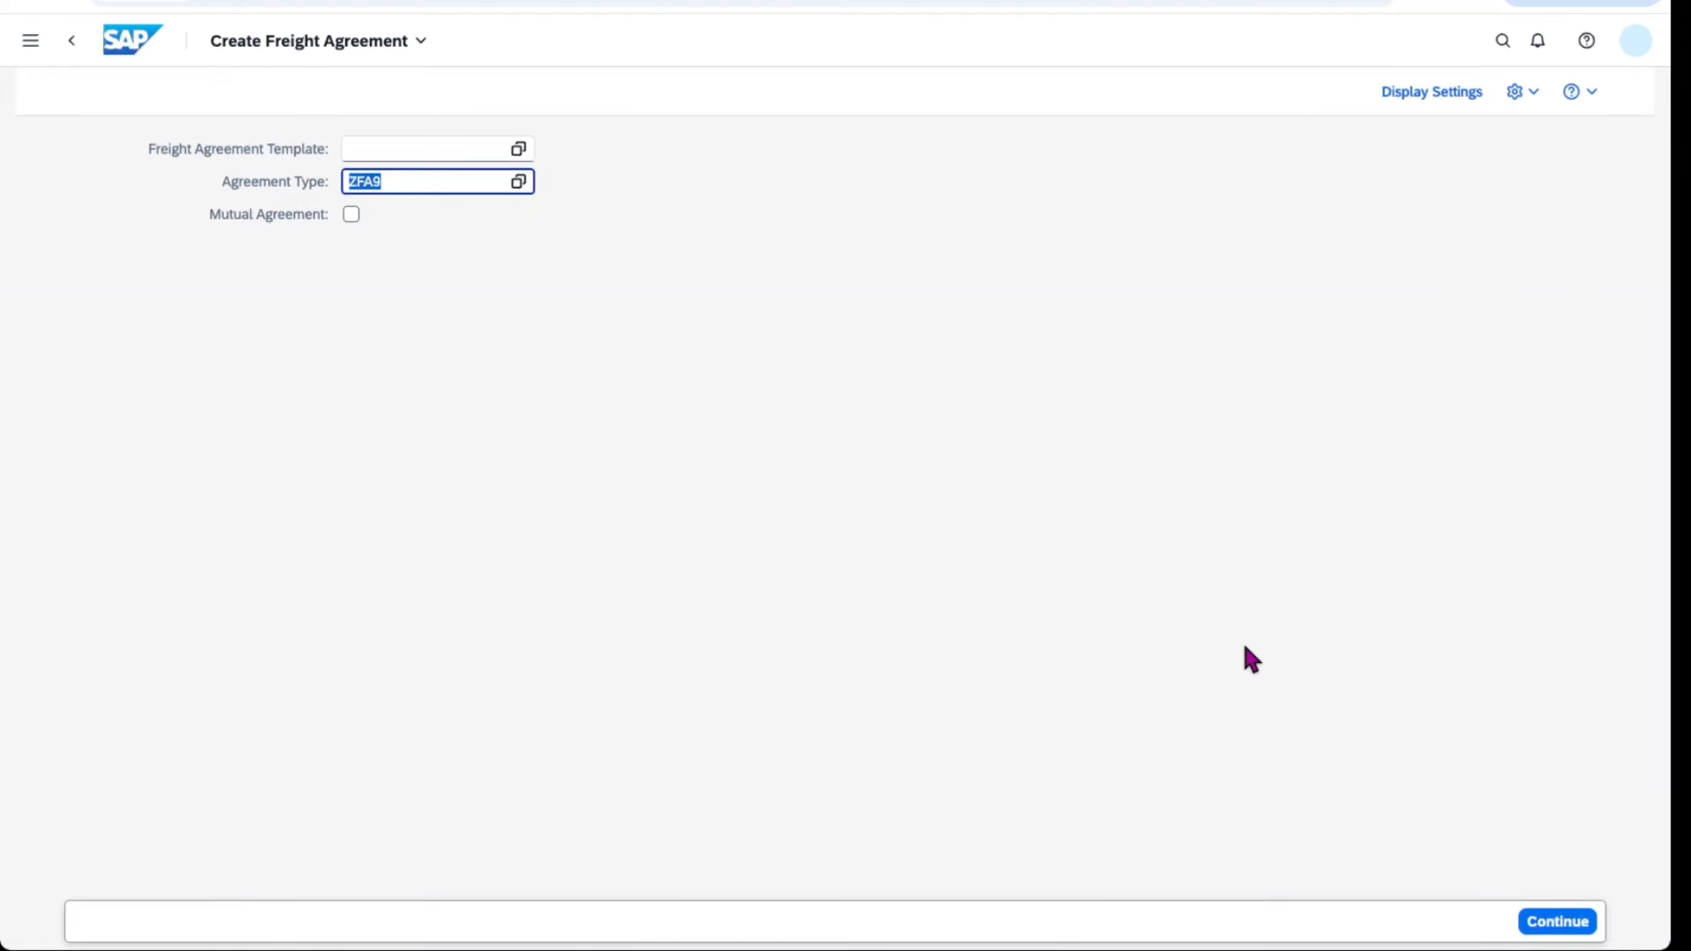
click(1571, 924)
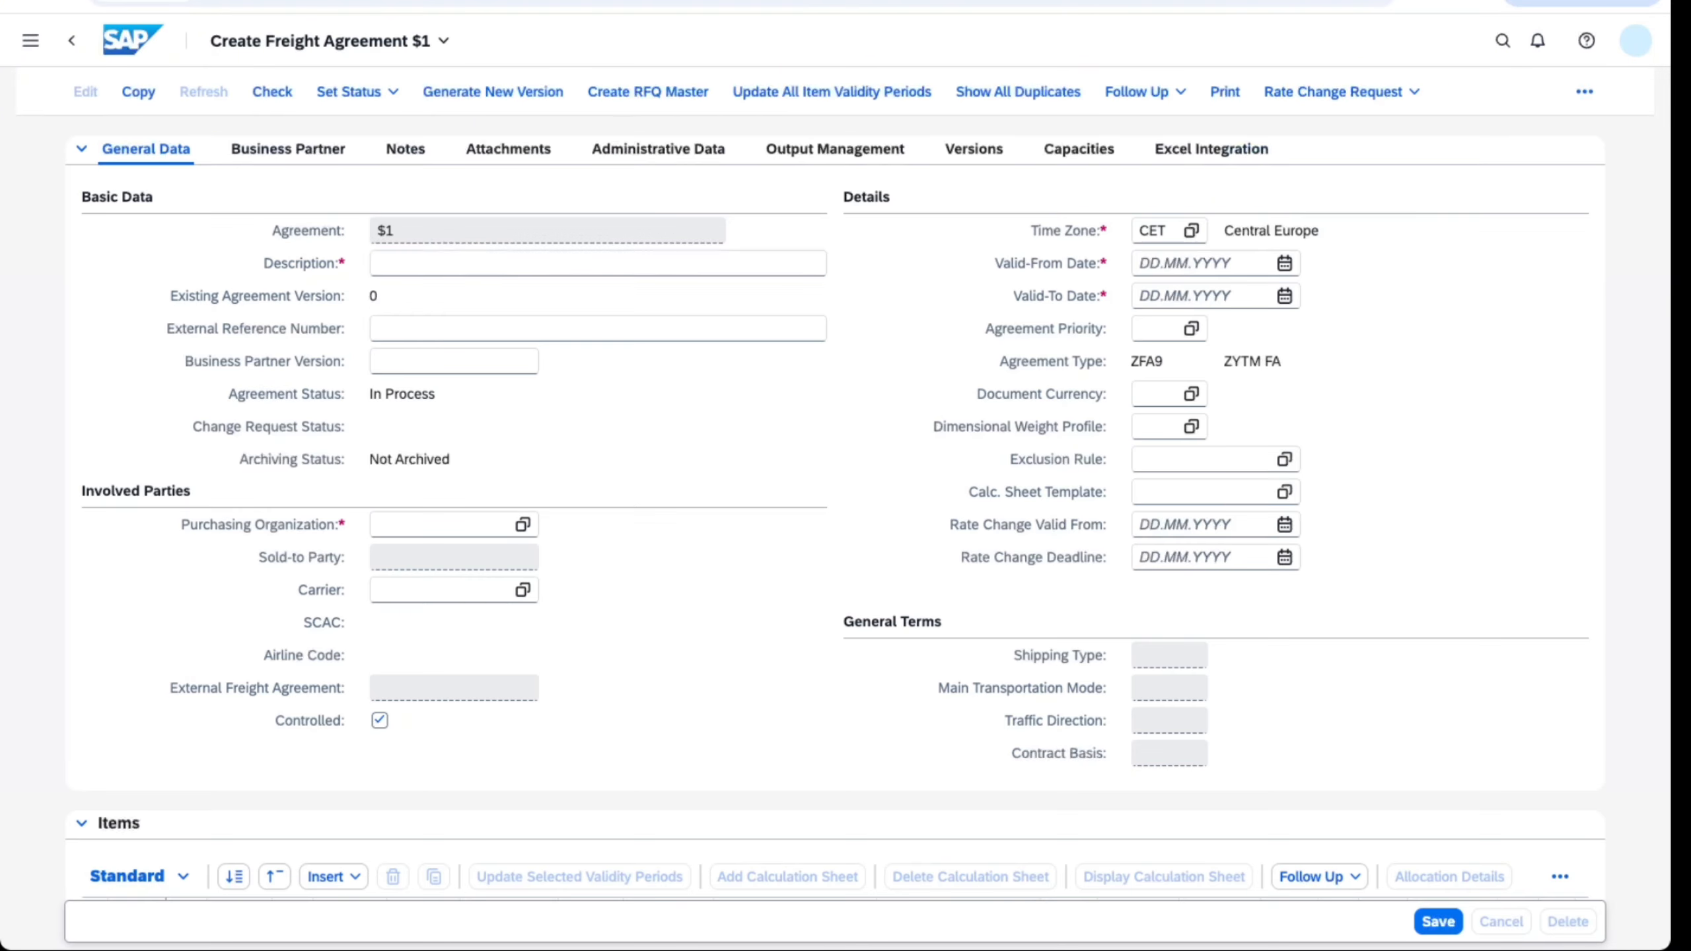
- Describe the freight agreement as FA ZYTM 01 and set its valid-from date to 01.01.2026
click(759, 261)
text(F)
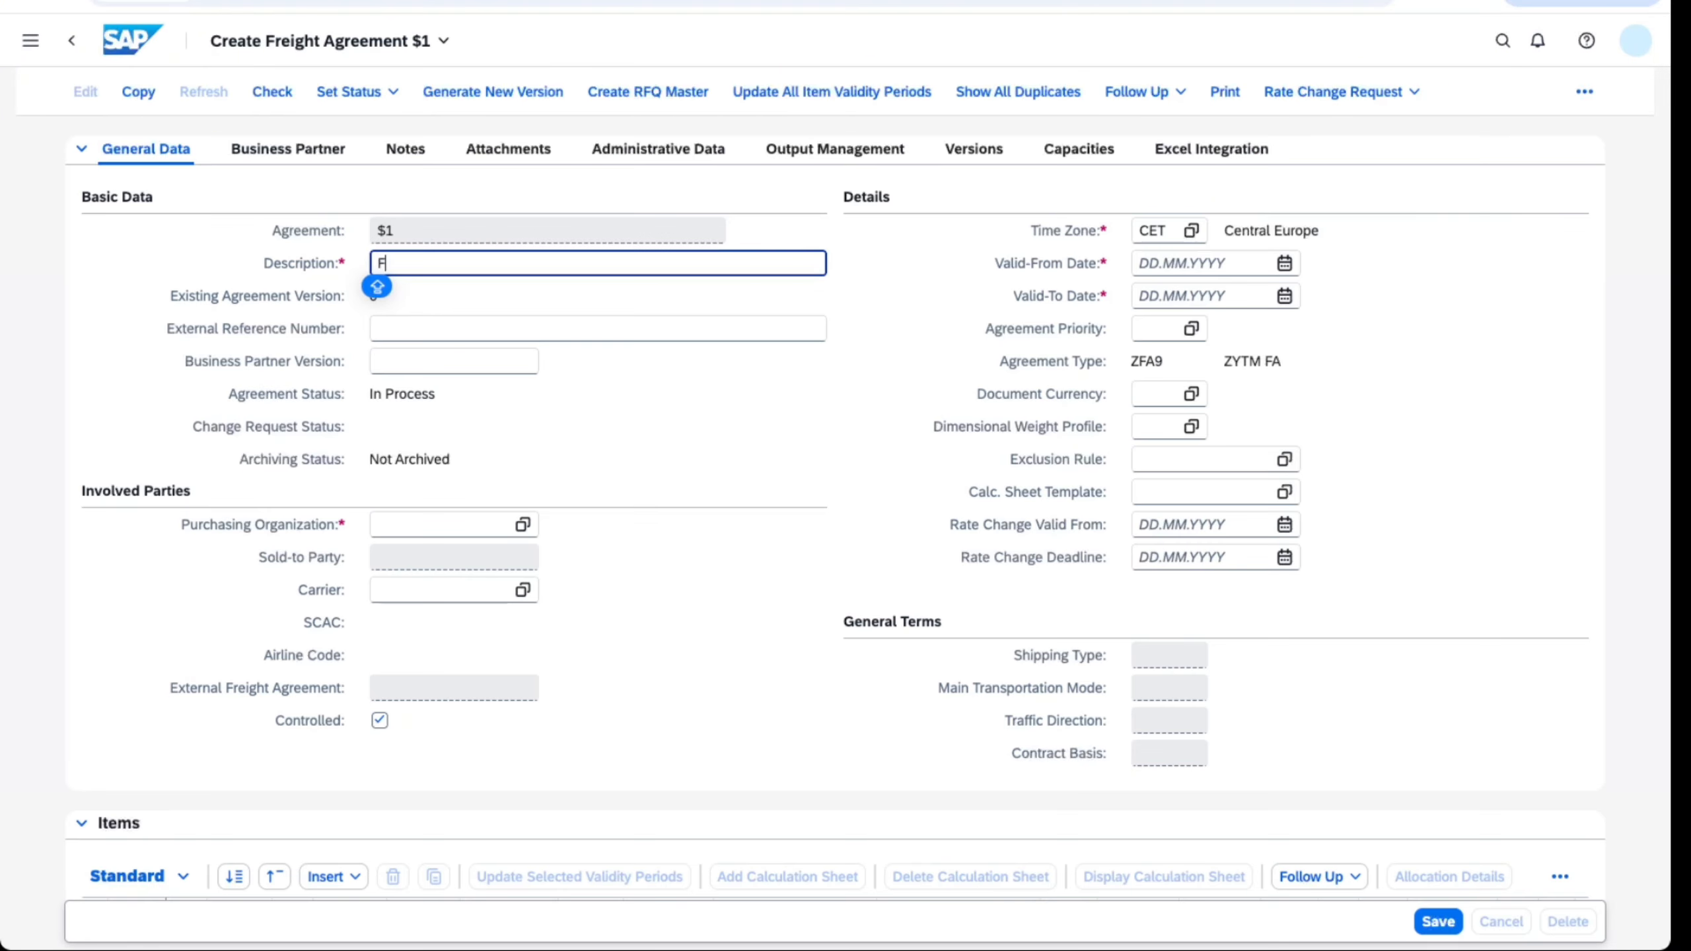
text(A ZYTM 01)
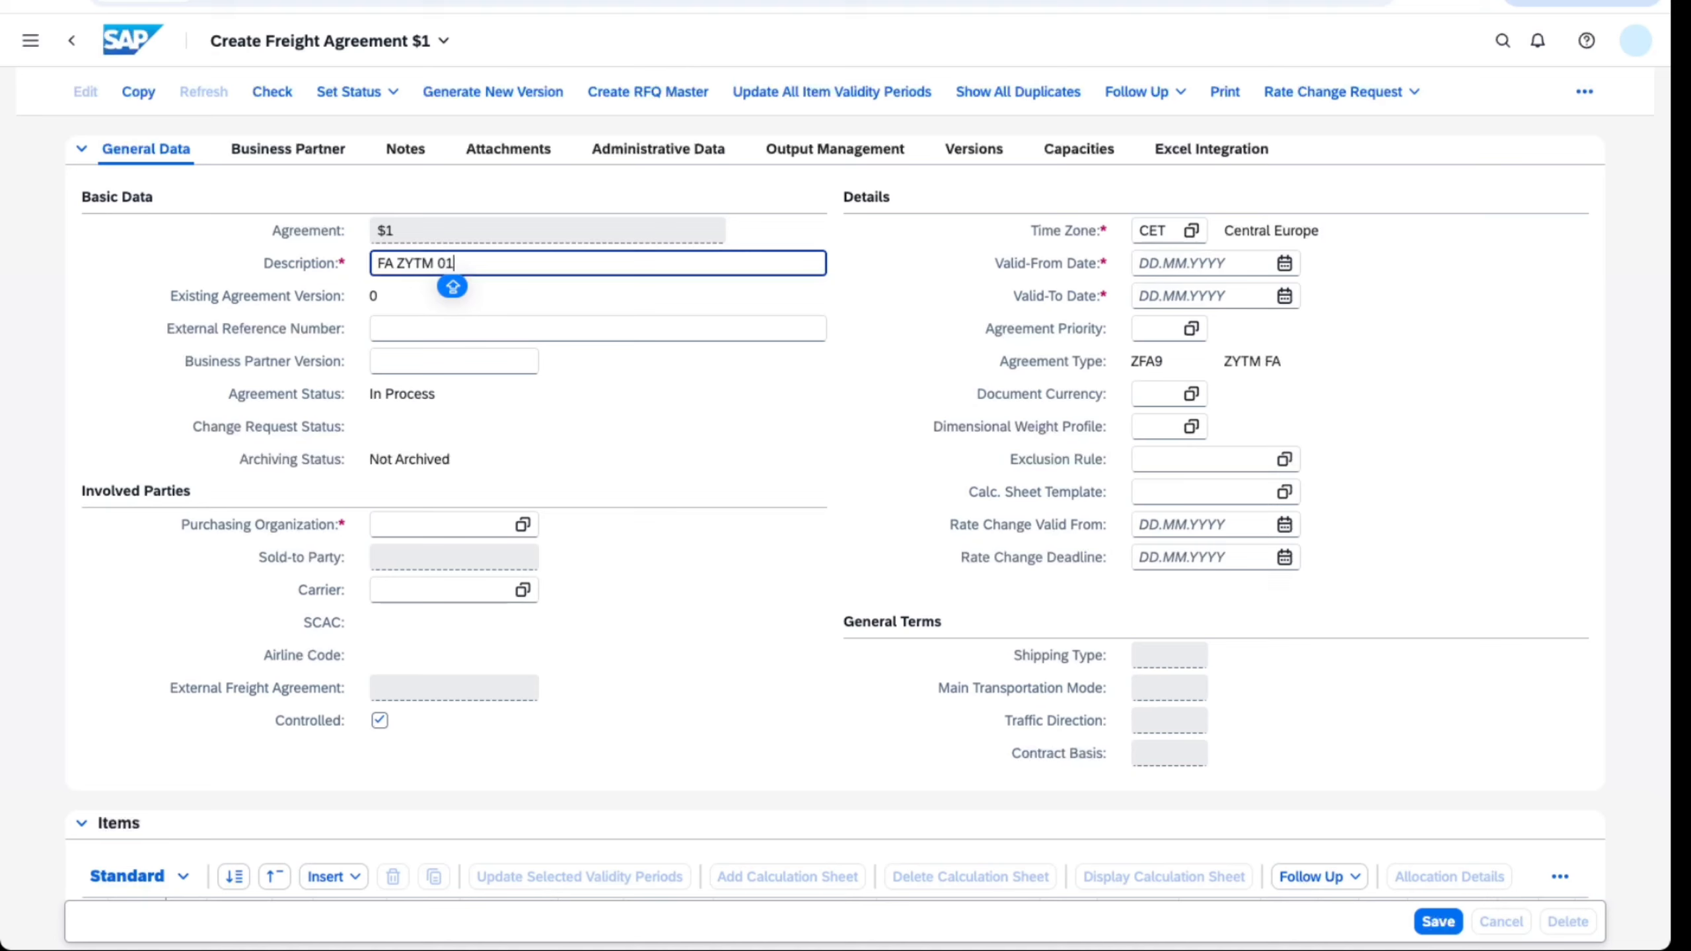
click(1283, 262)
click(1190, 301)
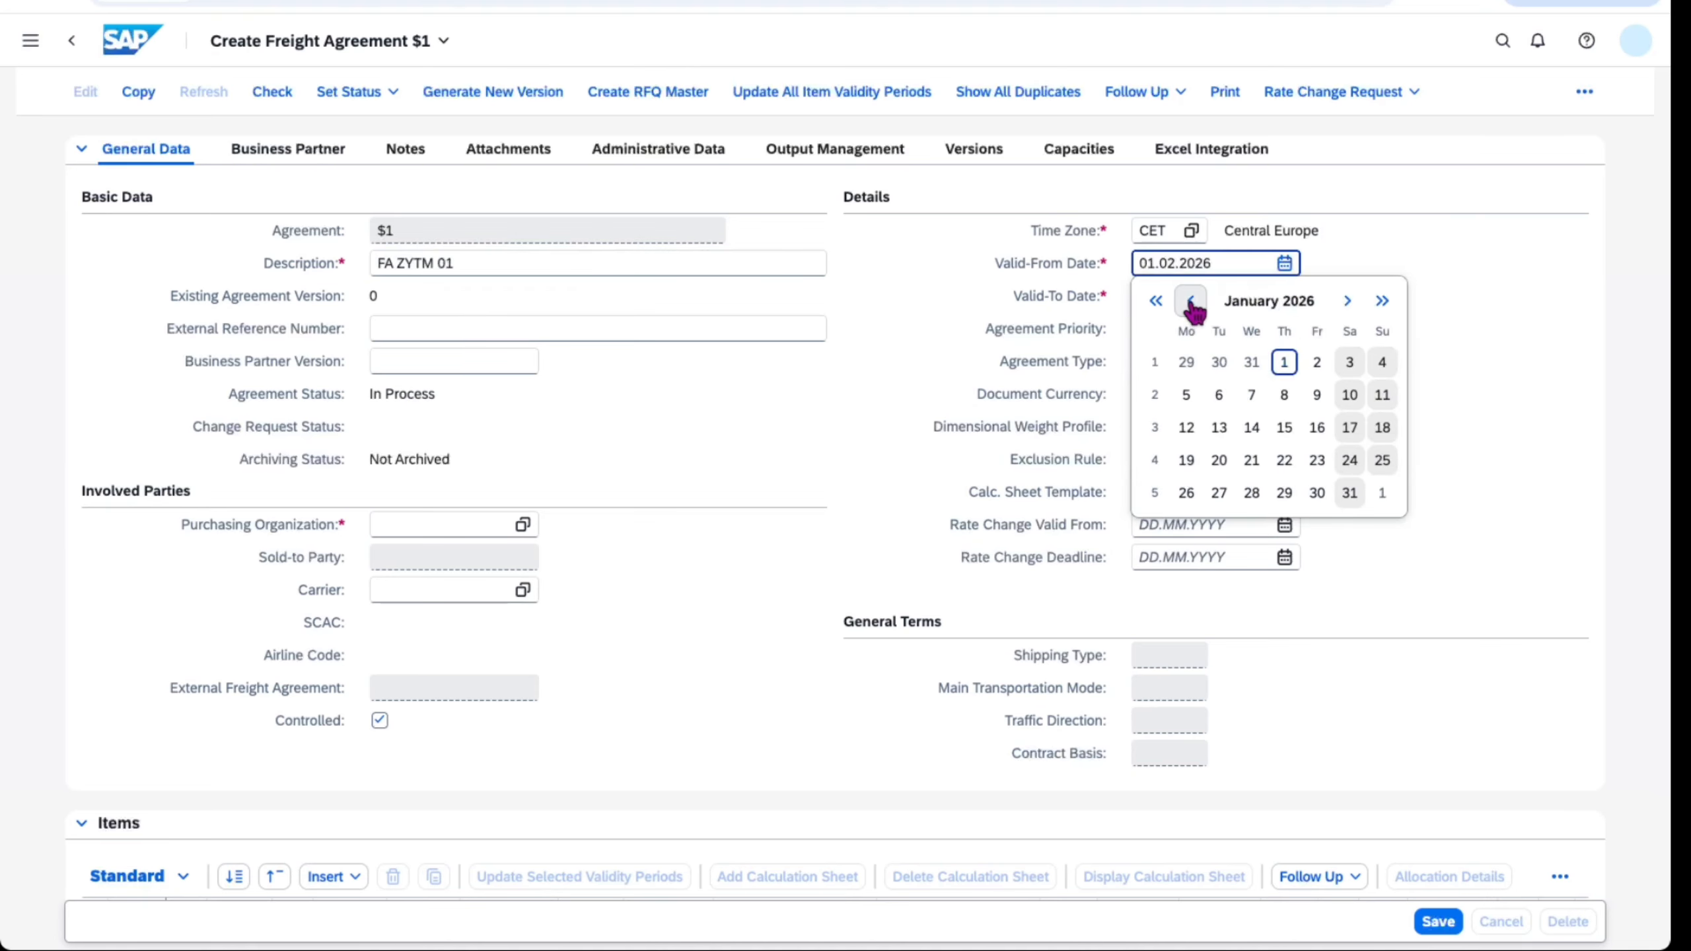
click(1282, 362)
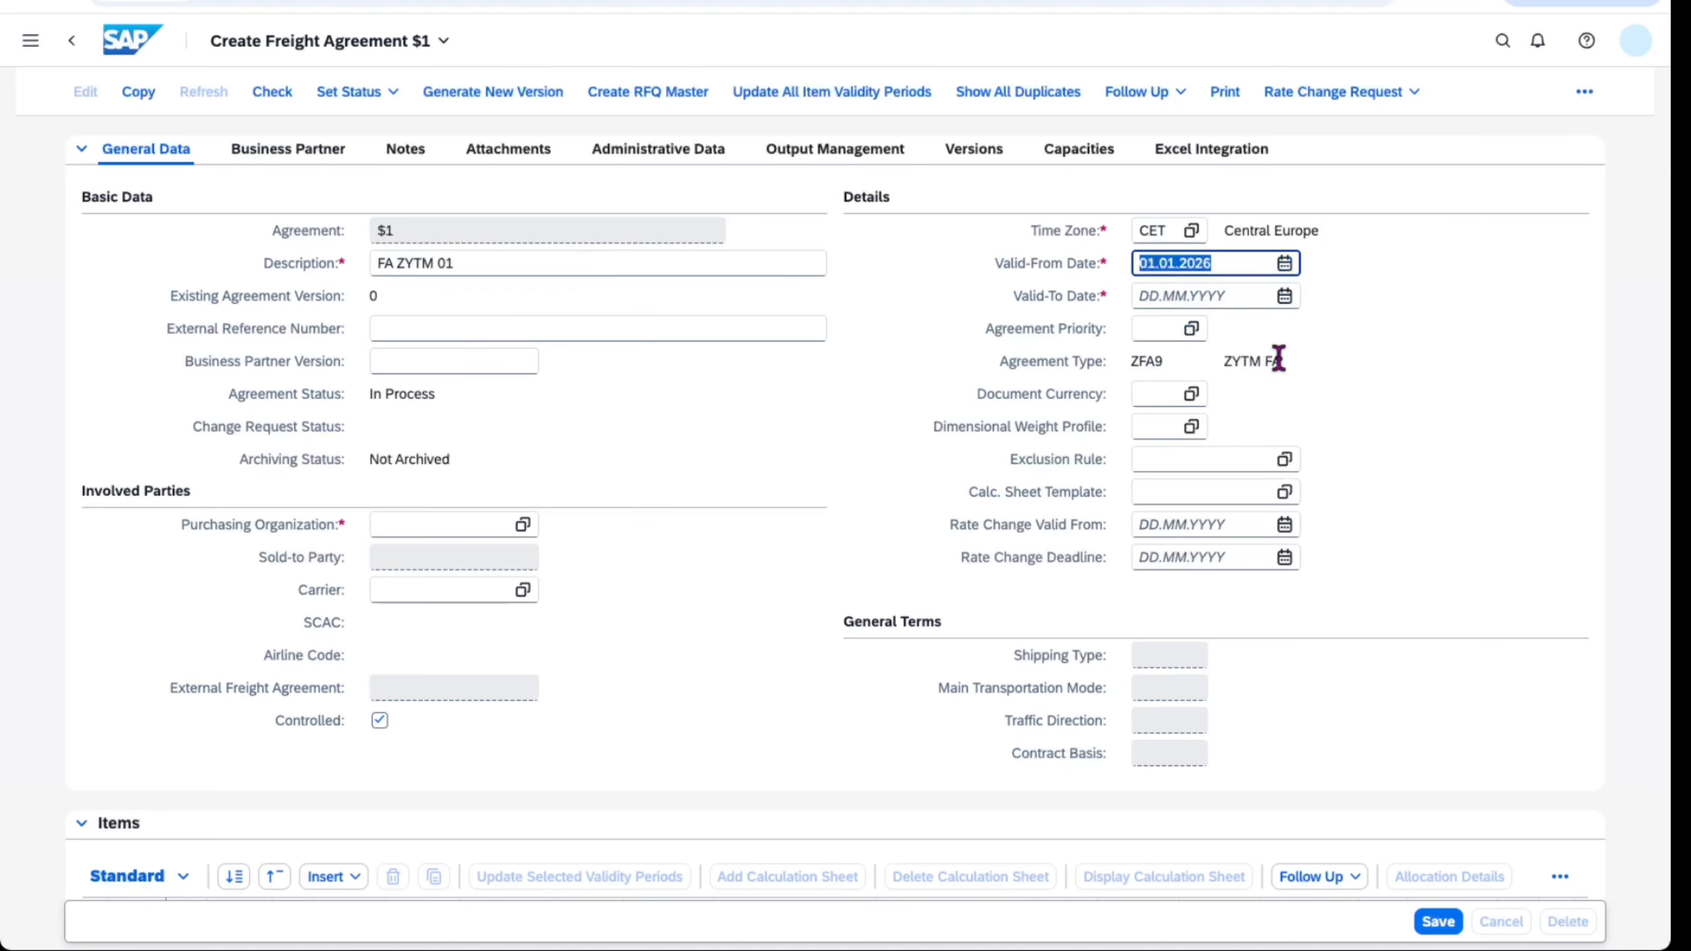
- Set the freight agreement's valid-to date to 31.12.2026
click(1284, 296)
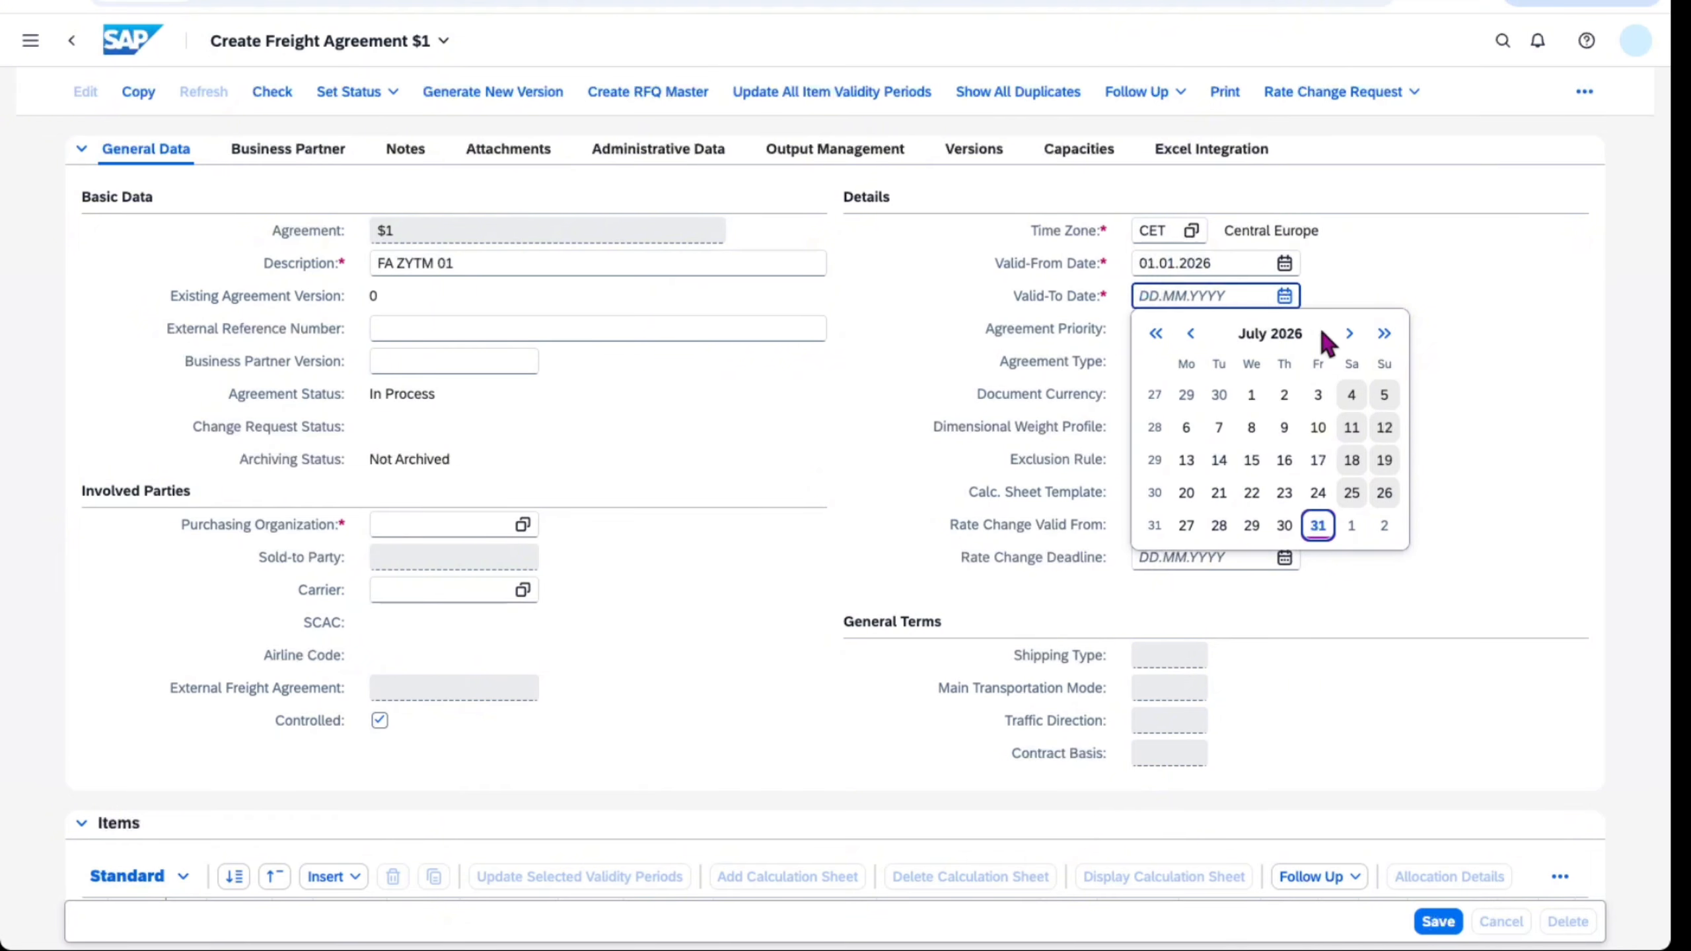
click(1347, 333)
click(1347, 333)
click(1347, 333)
click(1347, 333)
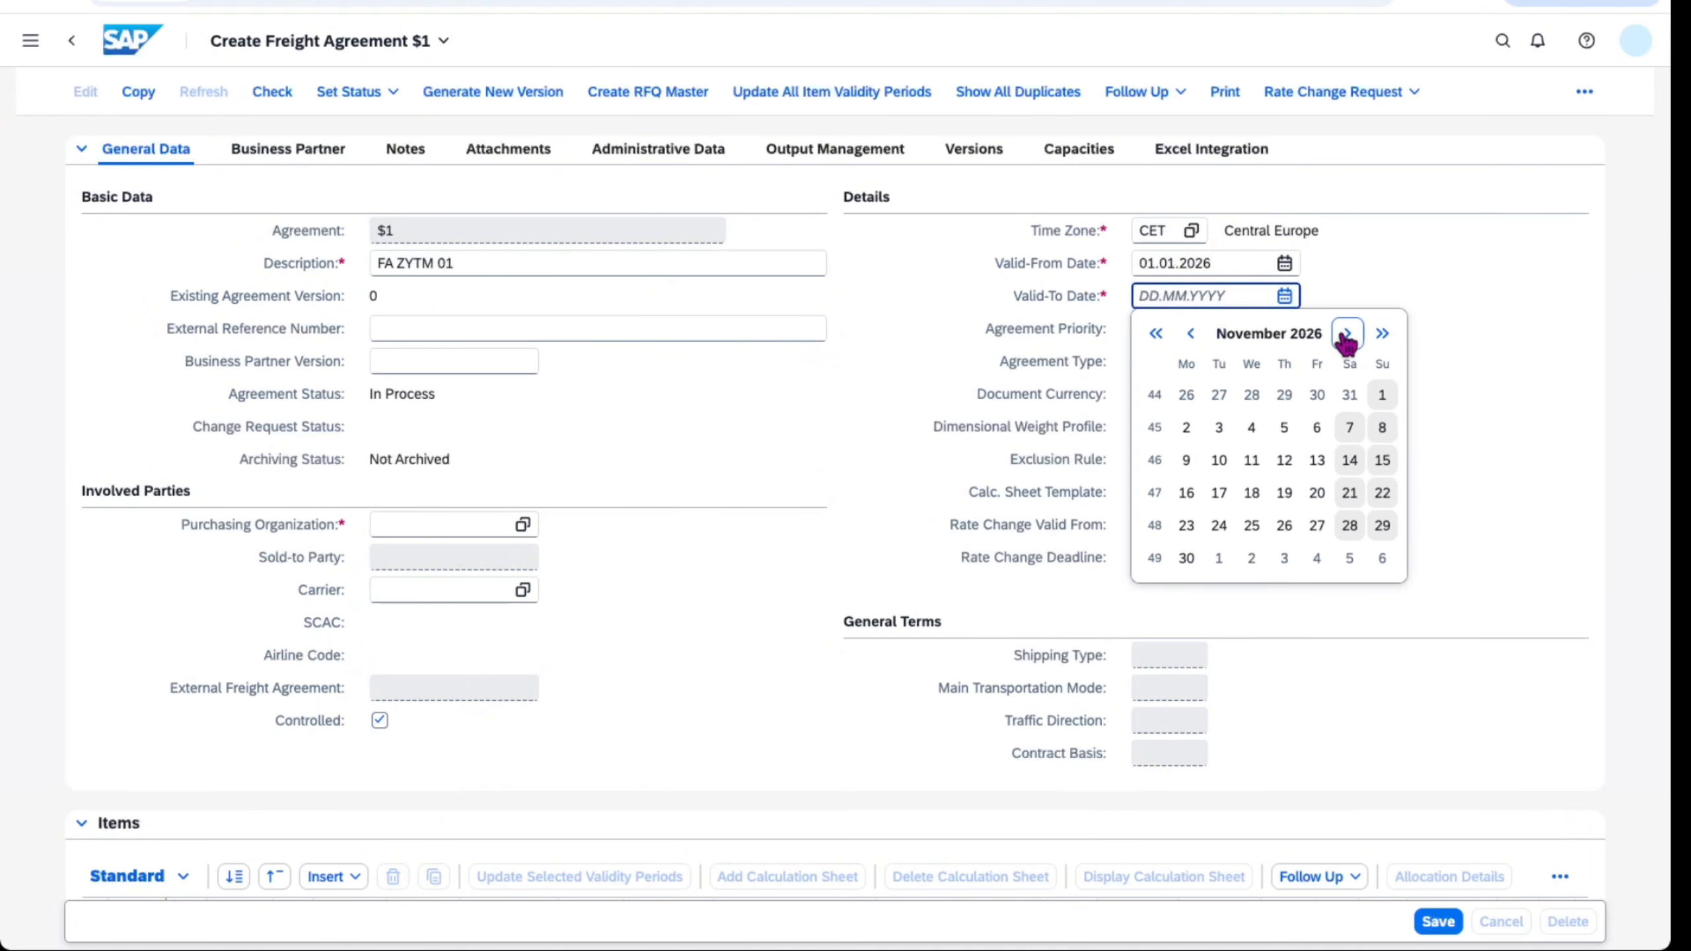
click(1347, 333)
click(1284, 526)
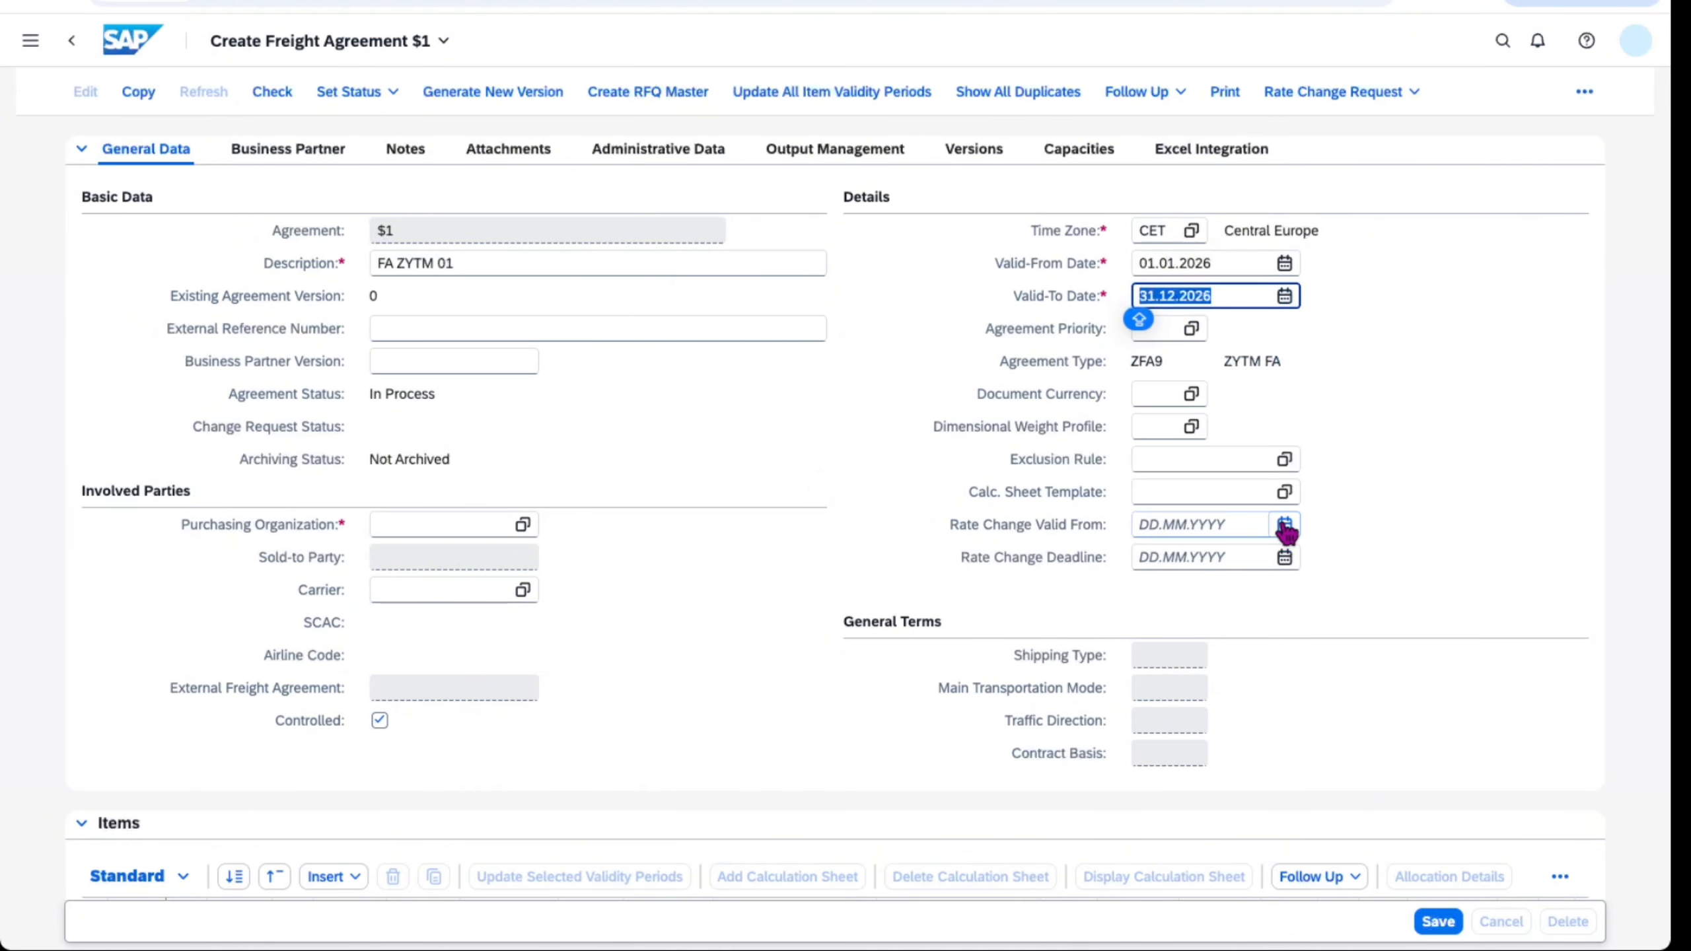
- Assign purchasing organization 50000062, ZYTM PURCHASE ORGANIZATION, to the freight agreement
scroll(998, 380, down, 2)
click(525, 384)
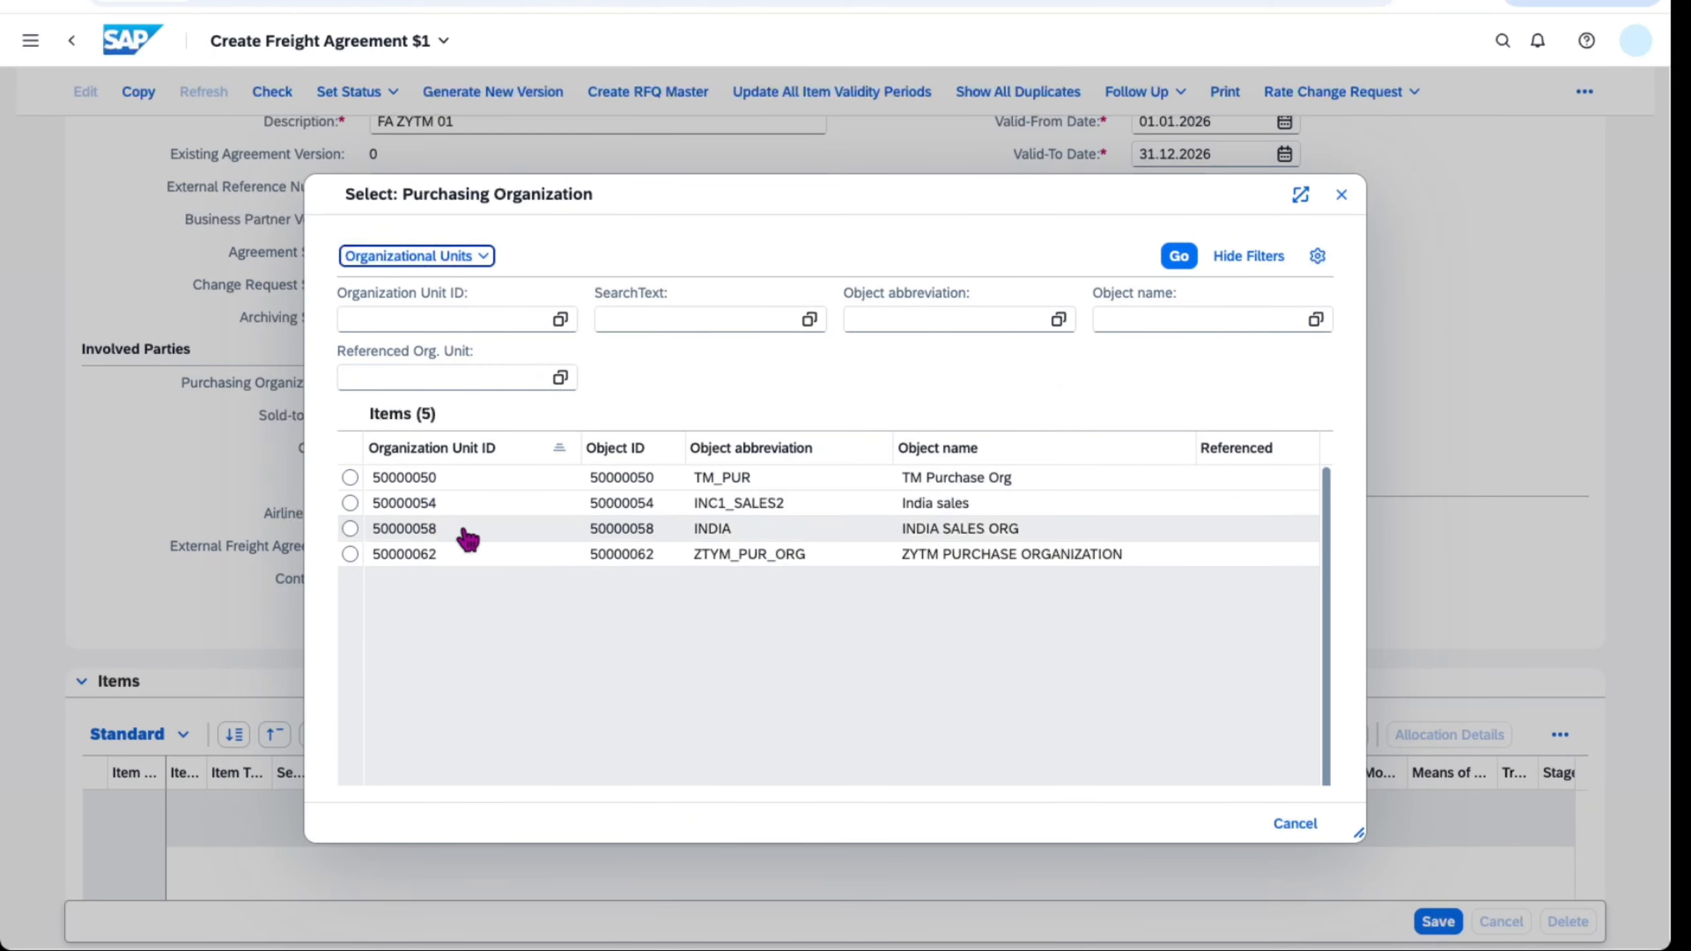
click(350, 554)
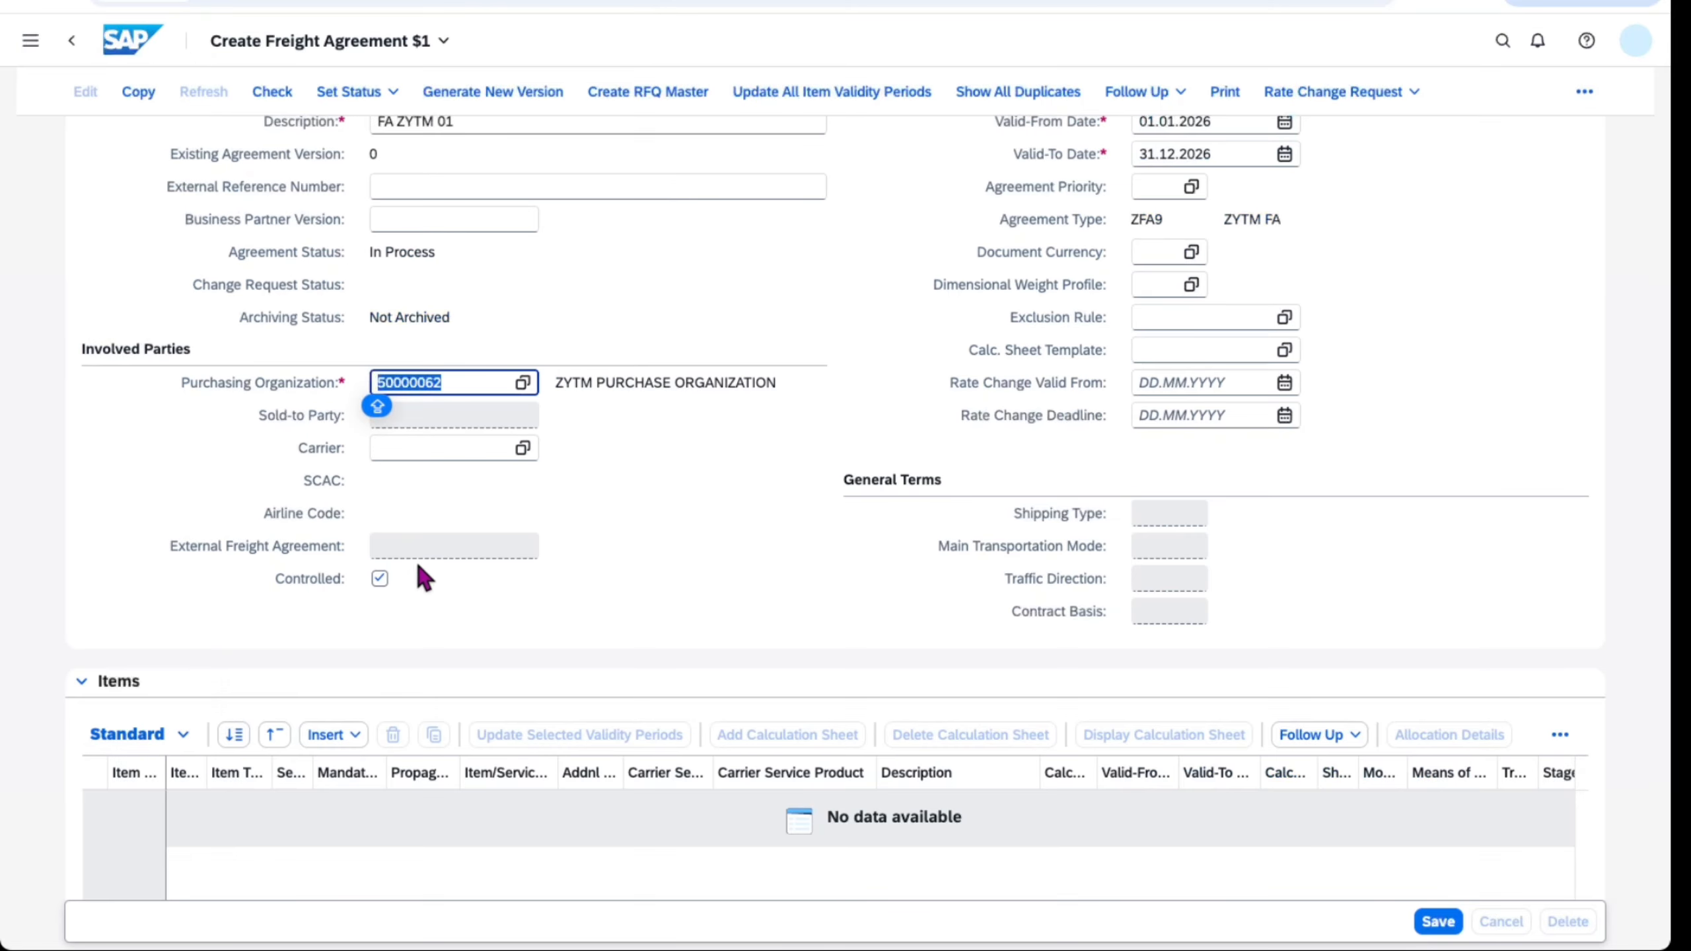
click(638, 490)
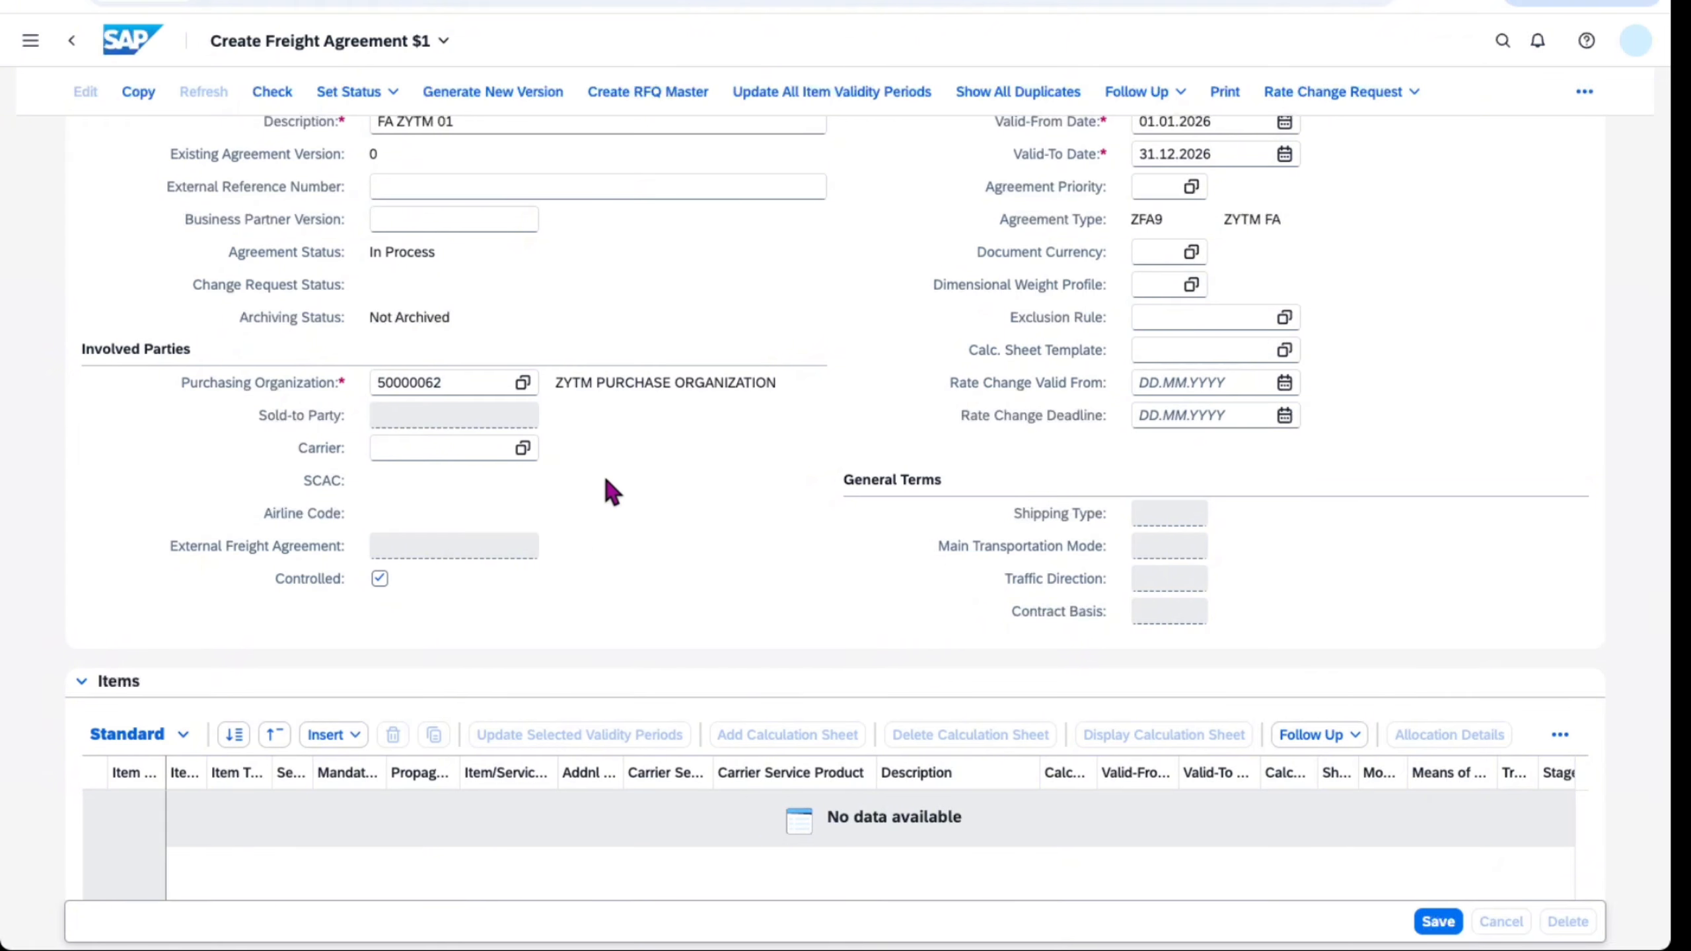
- Select carrier 117 (fedex) for the freight agreement from the list of partners by address
click(523, 450)
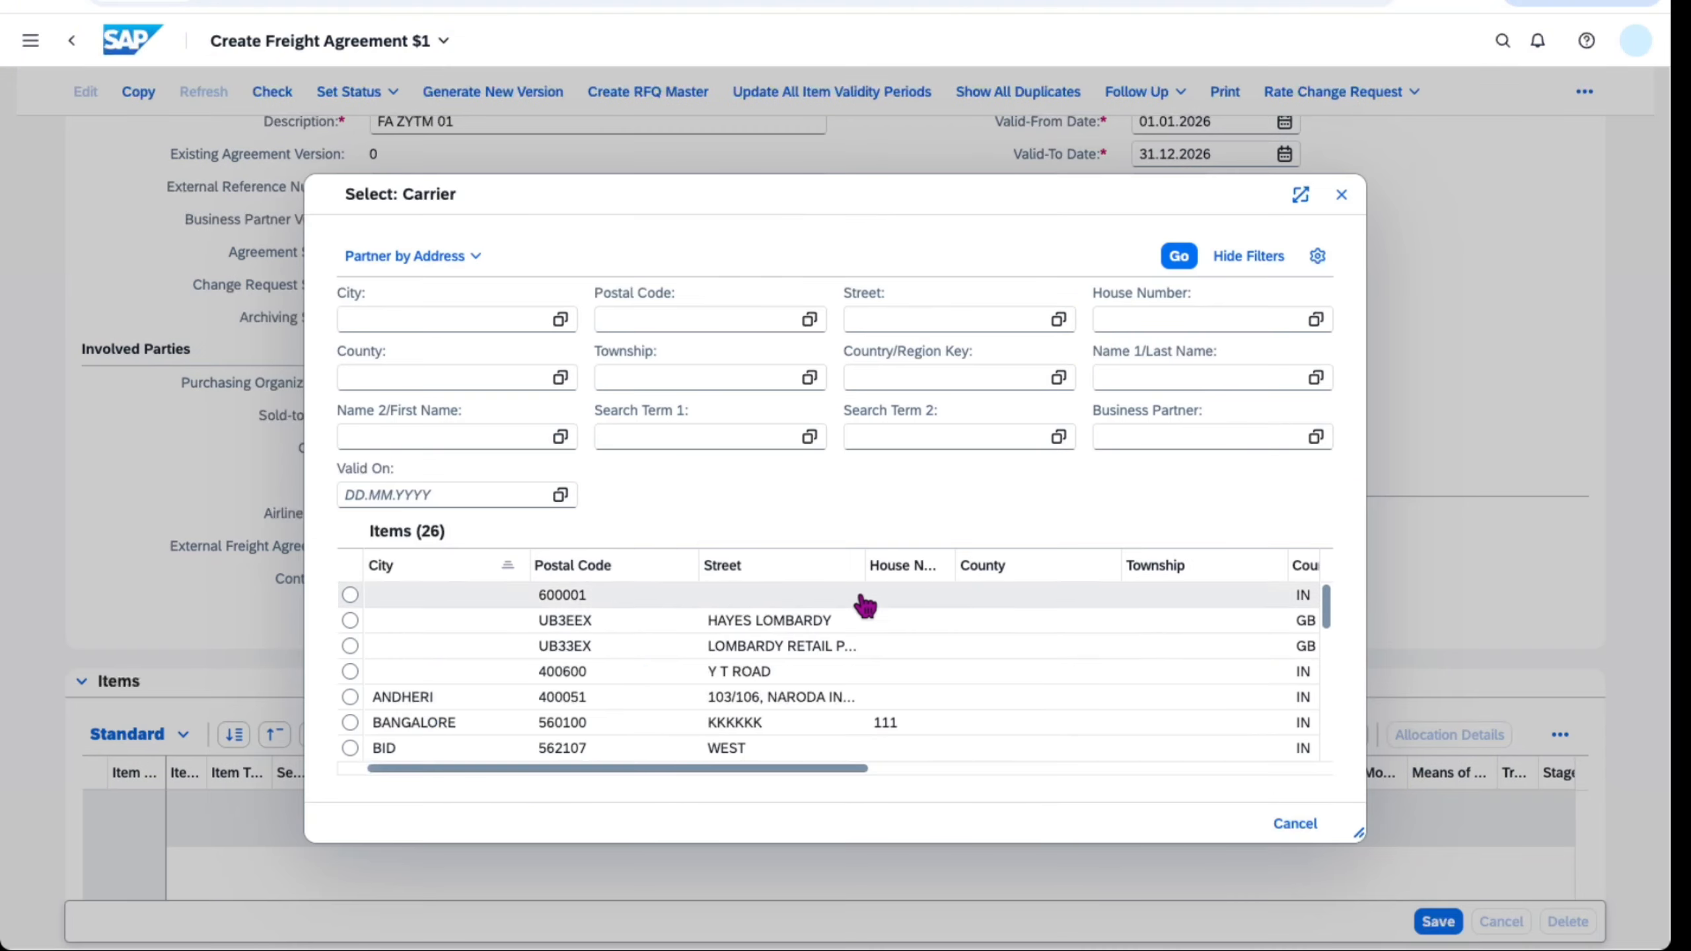
click(351, 622)
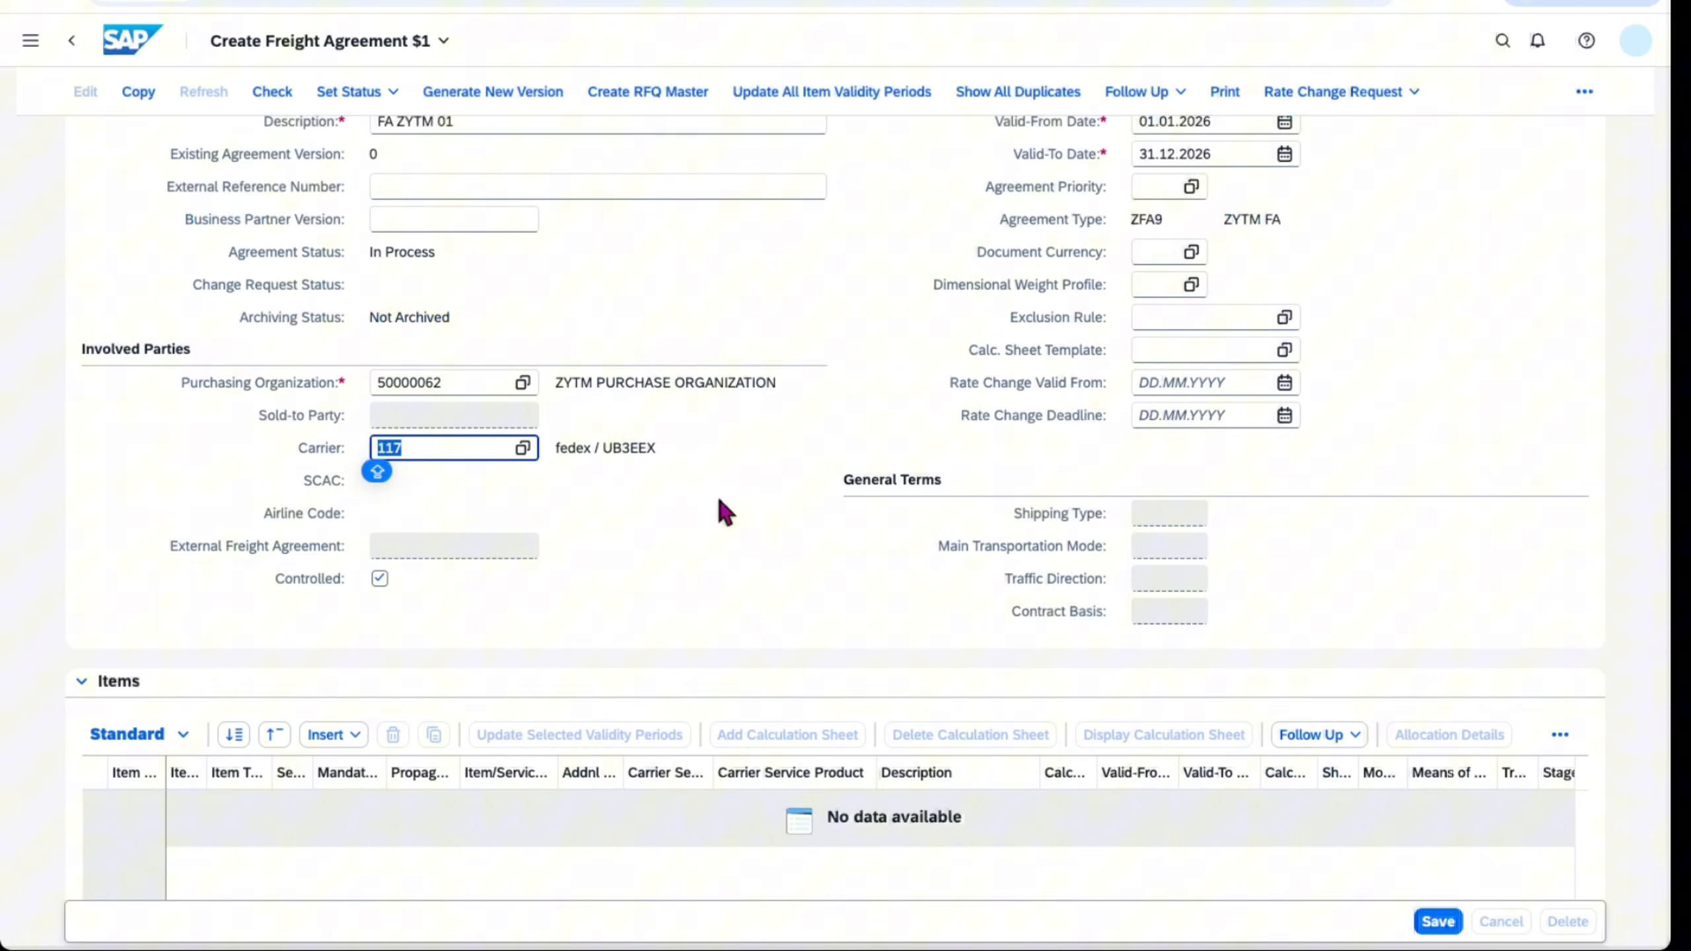
click(744, 588)
scroll(747, 588, down, 2)
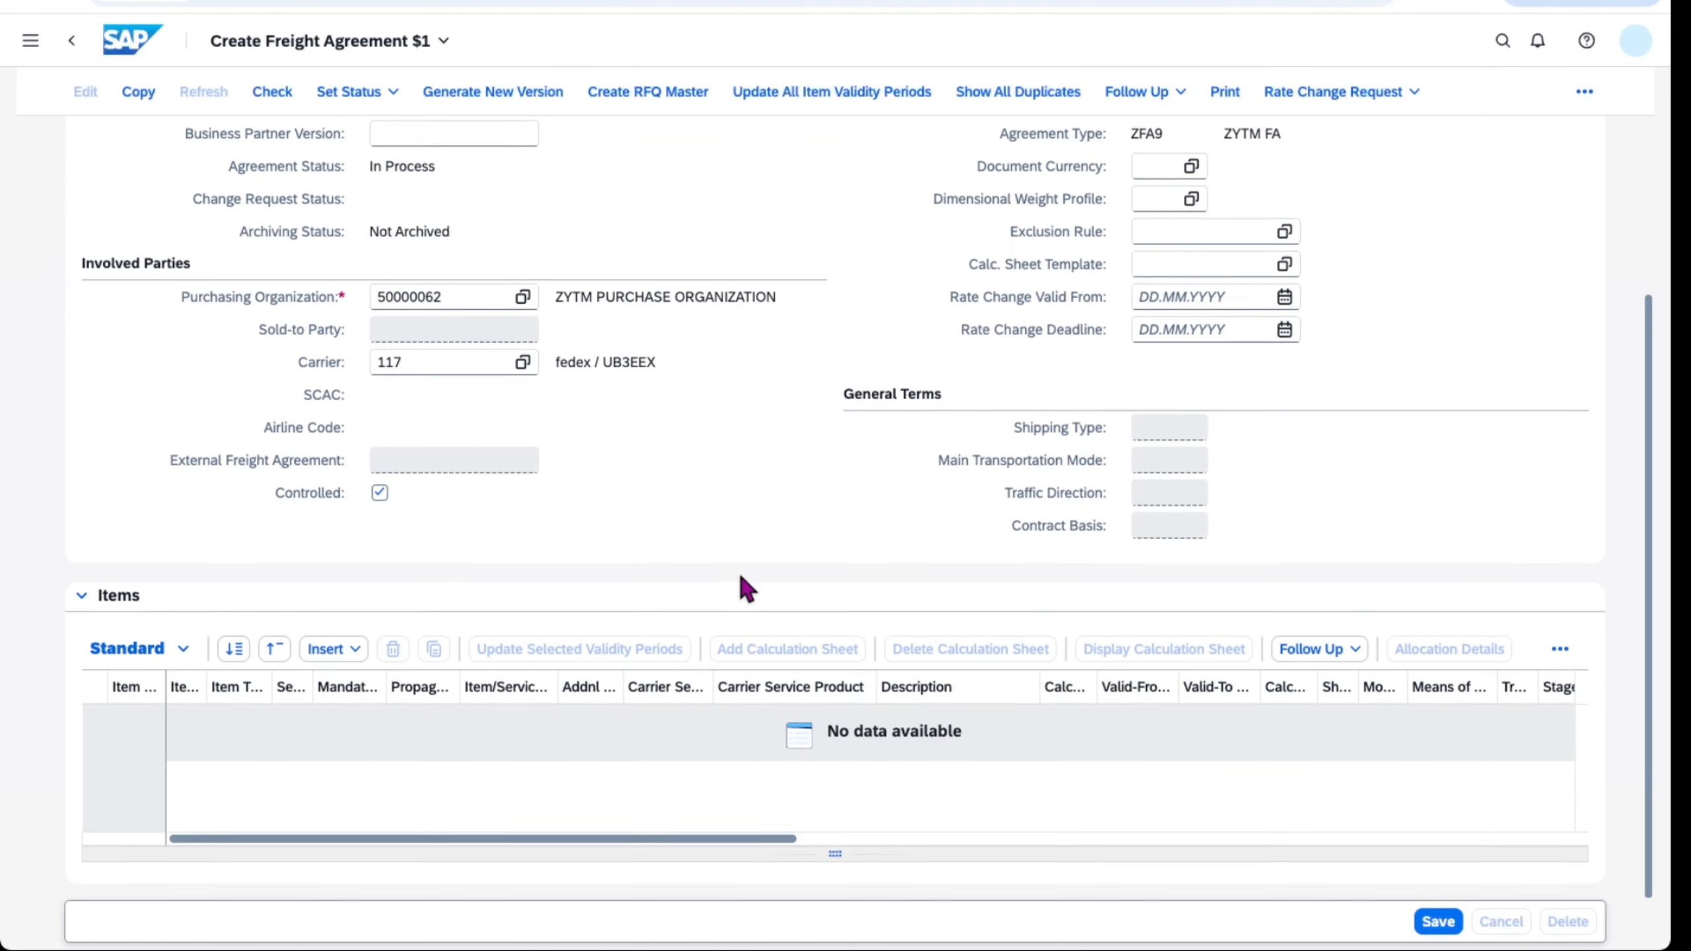
- Set the freight agreement's document currency to USD
scroll(1497, 413, up, 3)
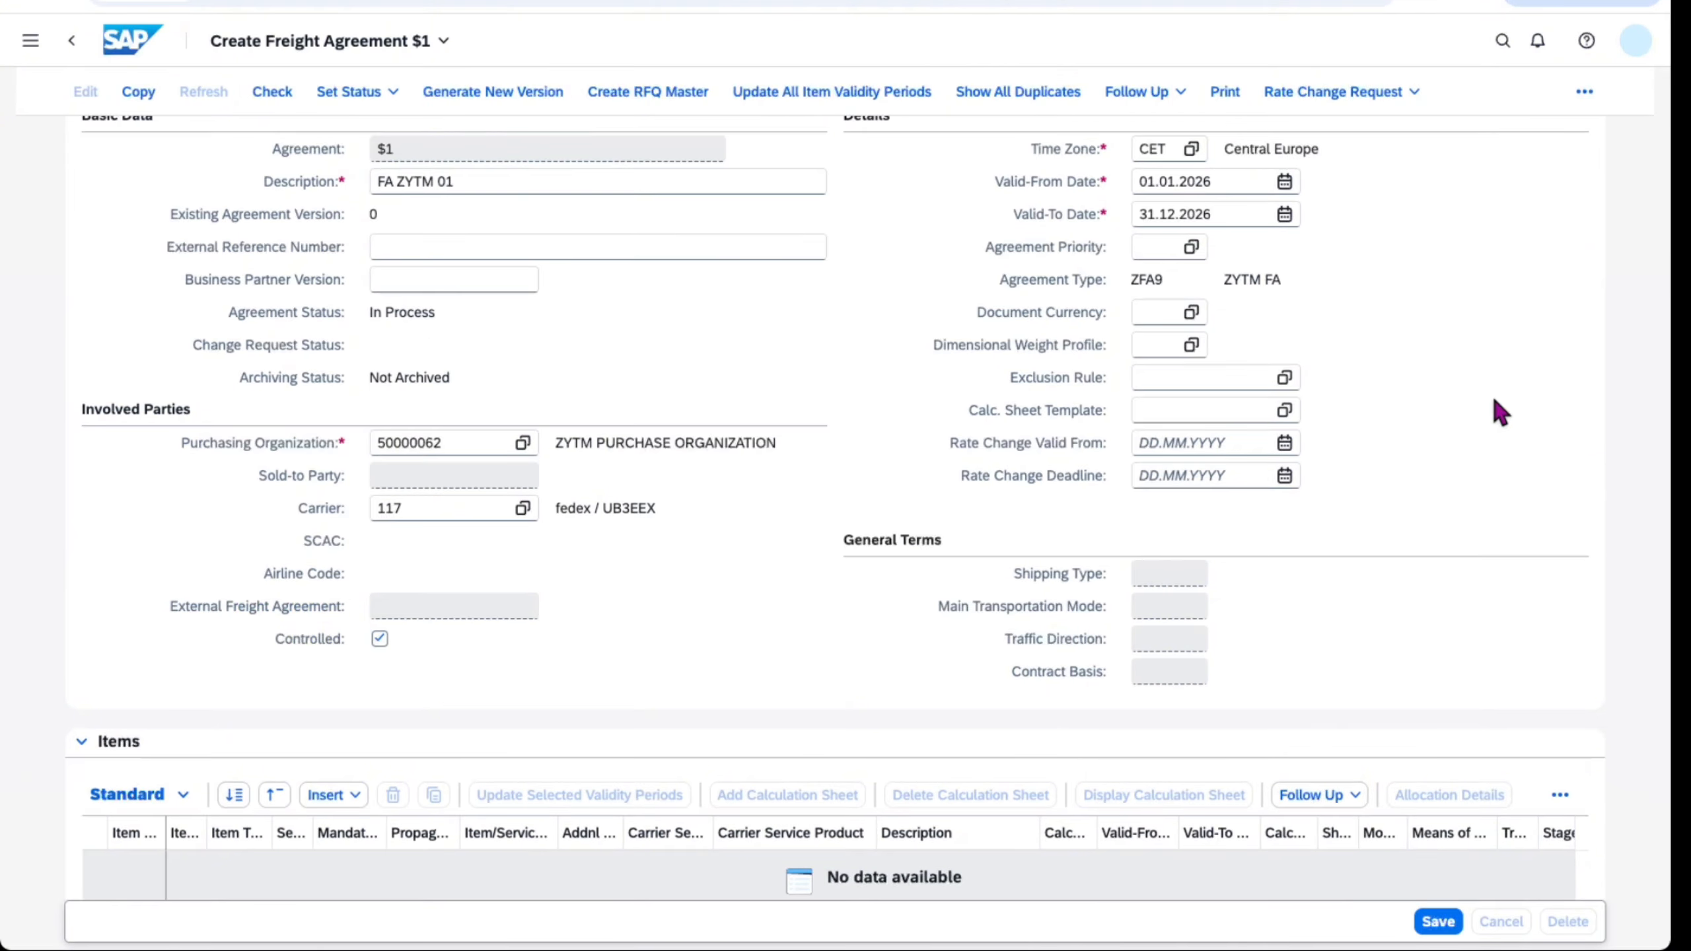
click(1162, 313)
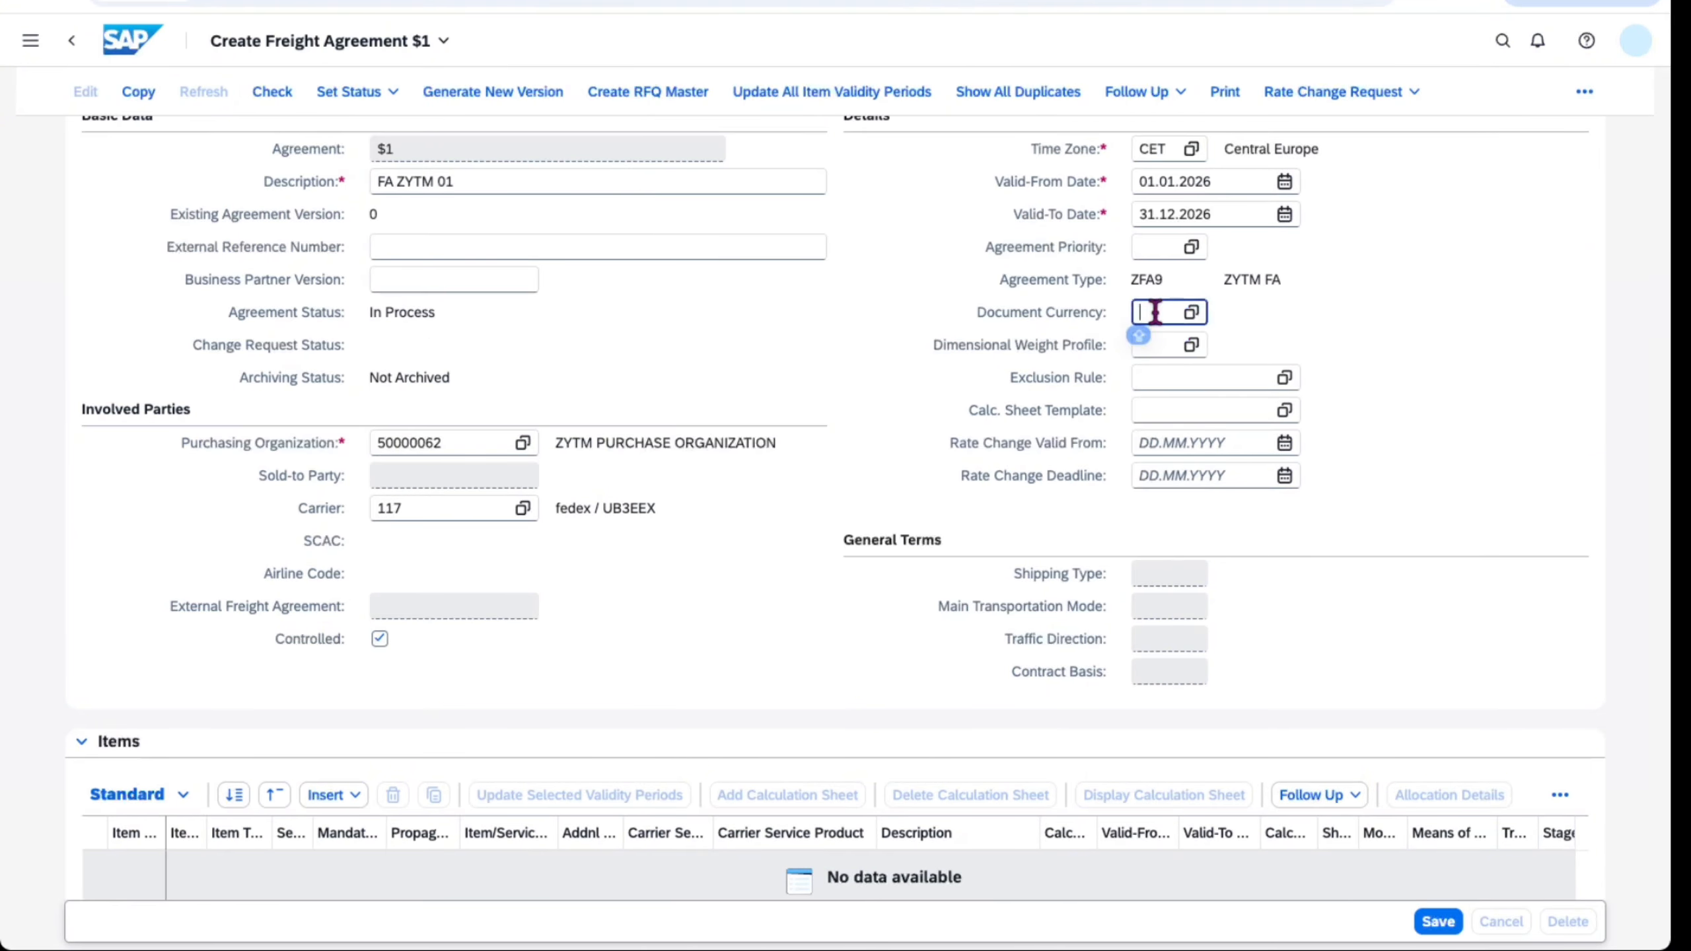
text(USD)
key(Return)
- Insert an item into the freight agreement and give it item type ZI09, FA ITEM 09
scroll(1423, 451, down, 3)
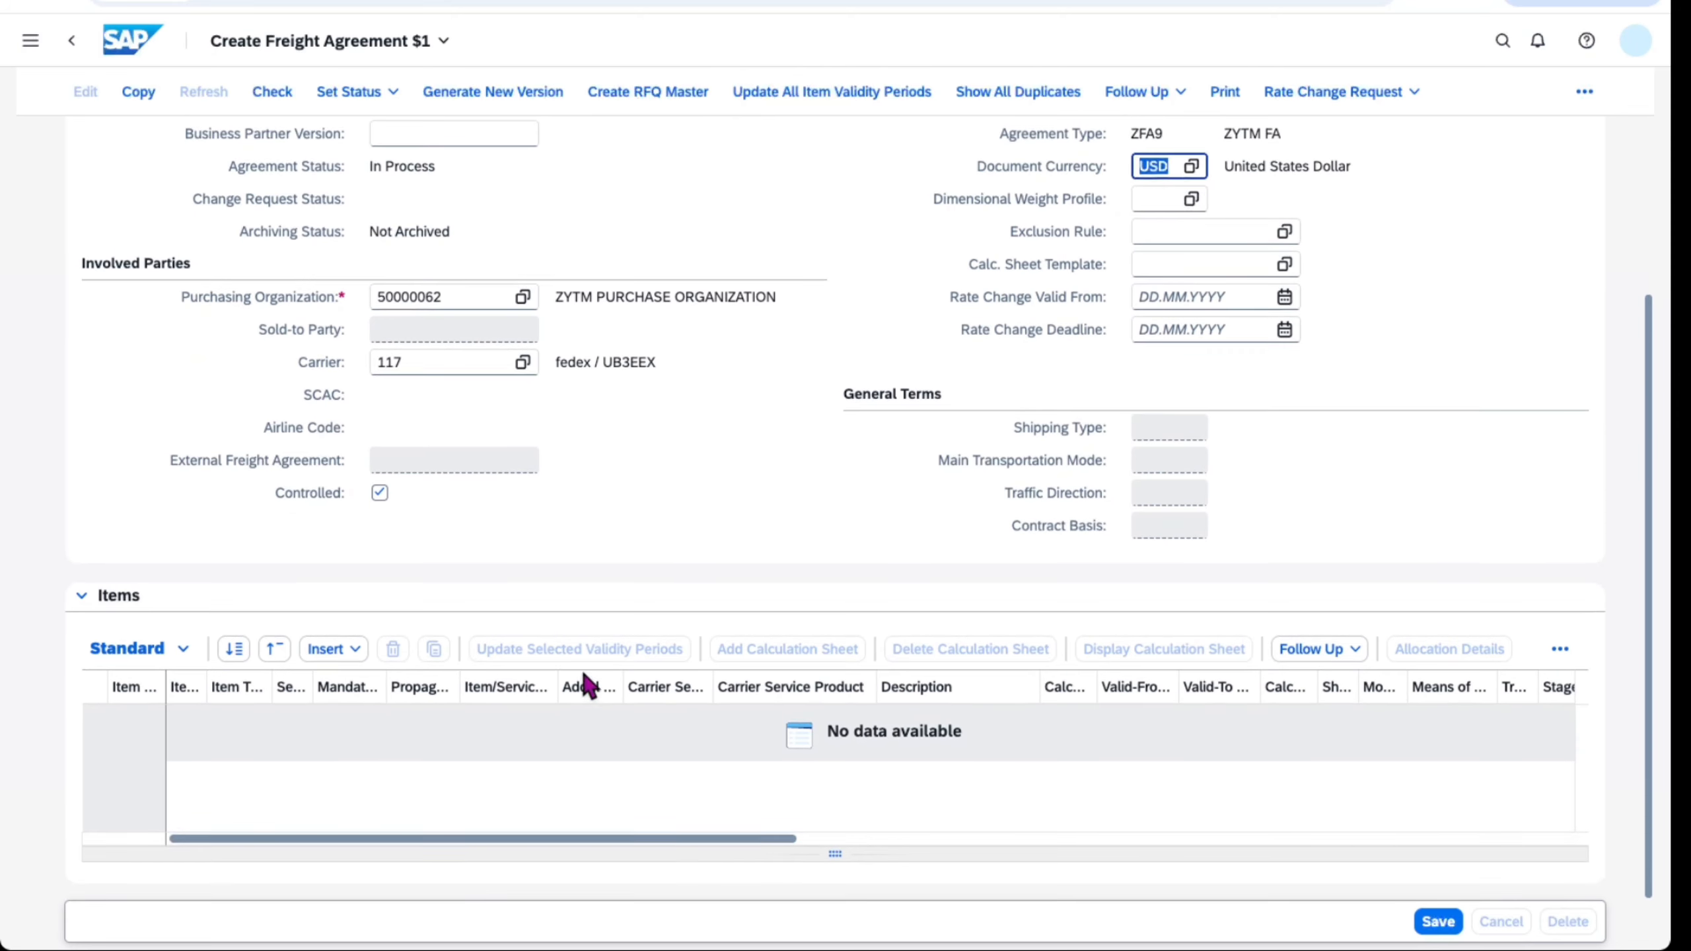
click(336, 649)
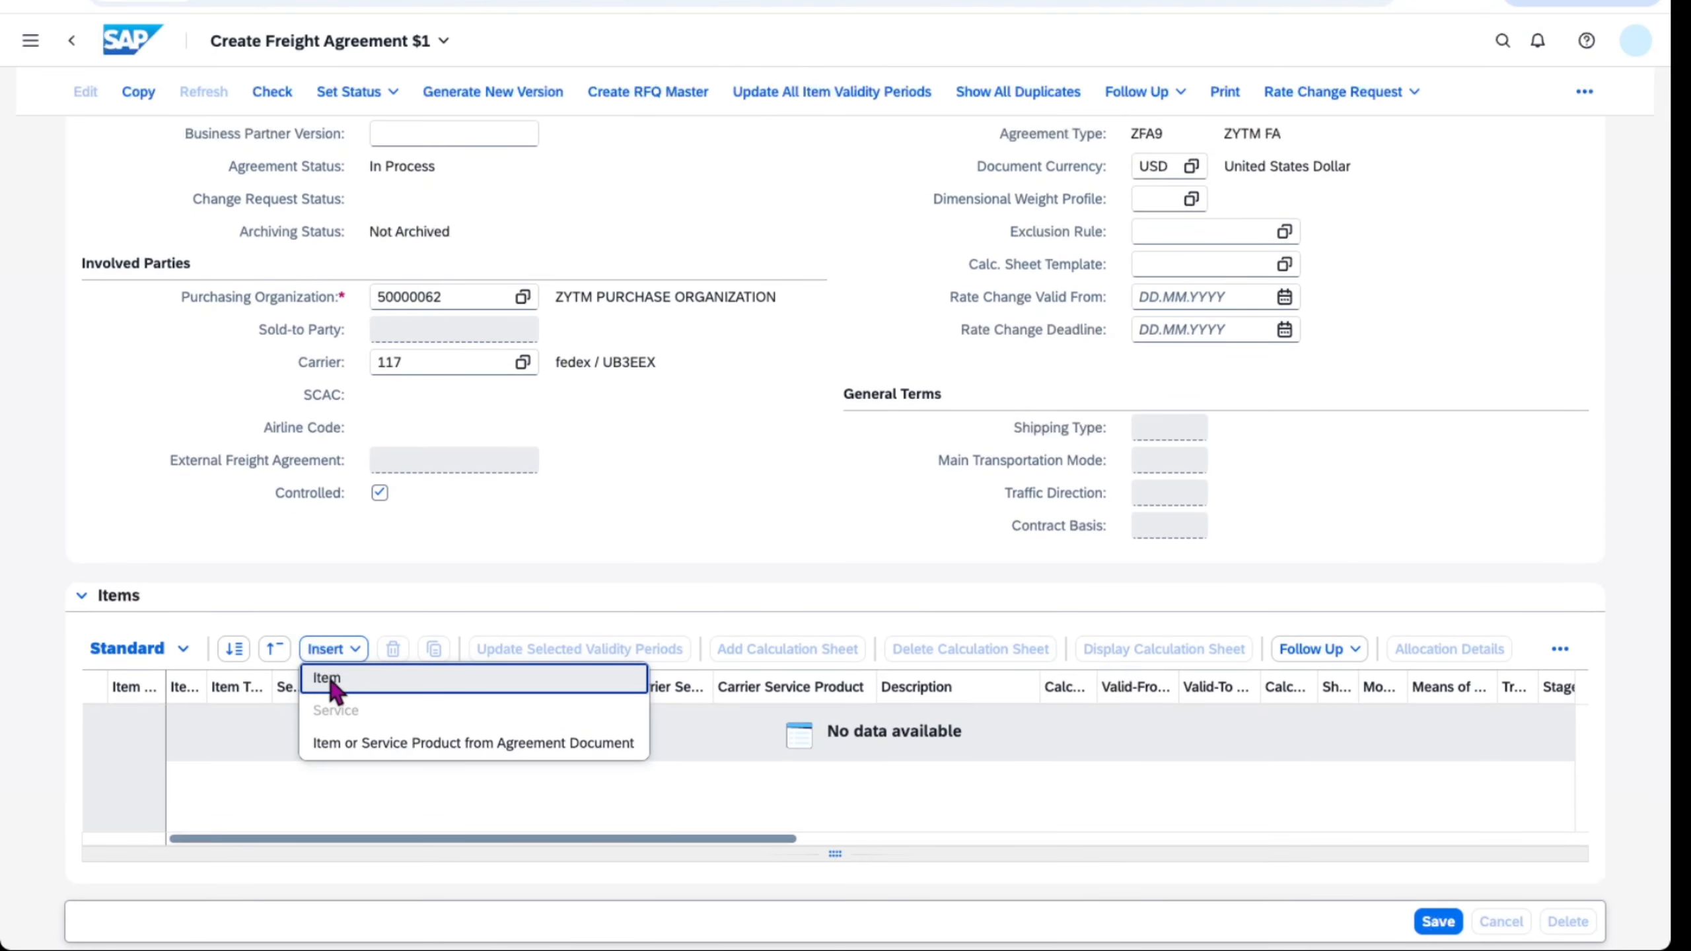
click(327, 674)
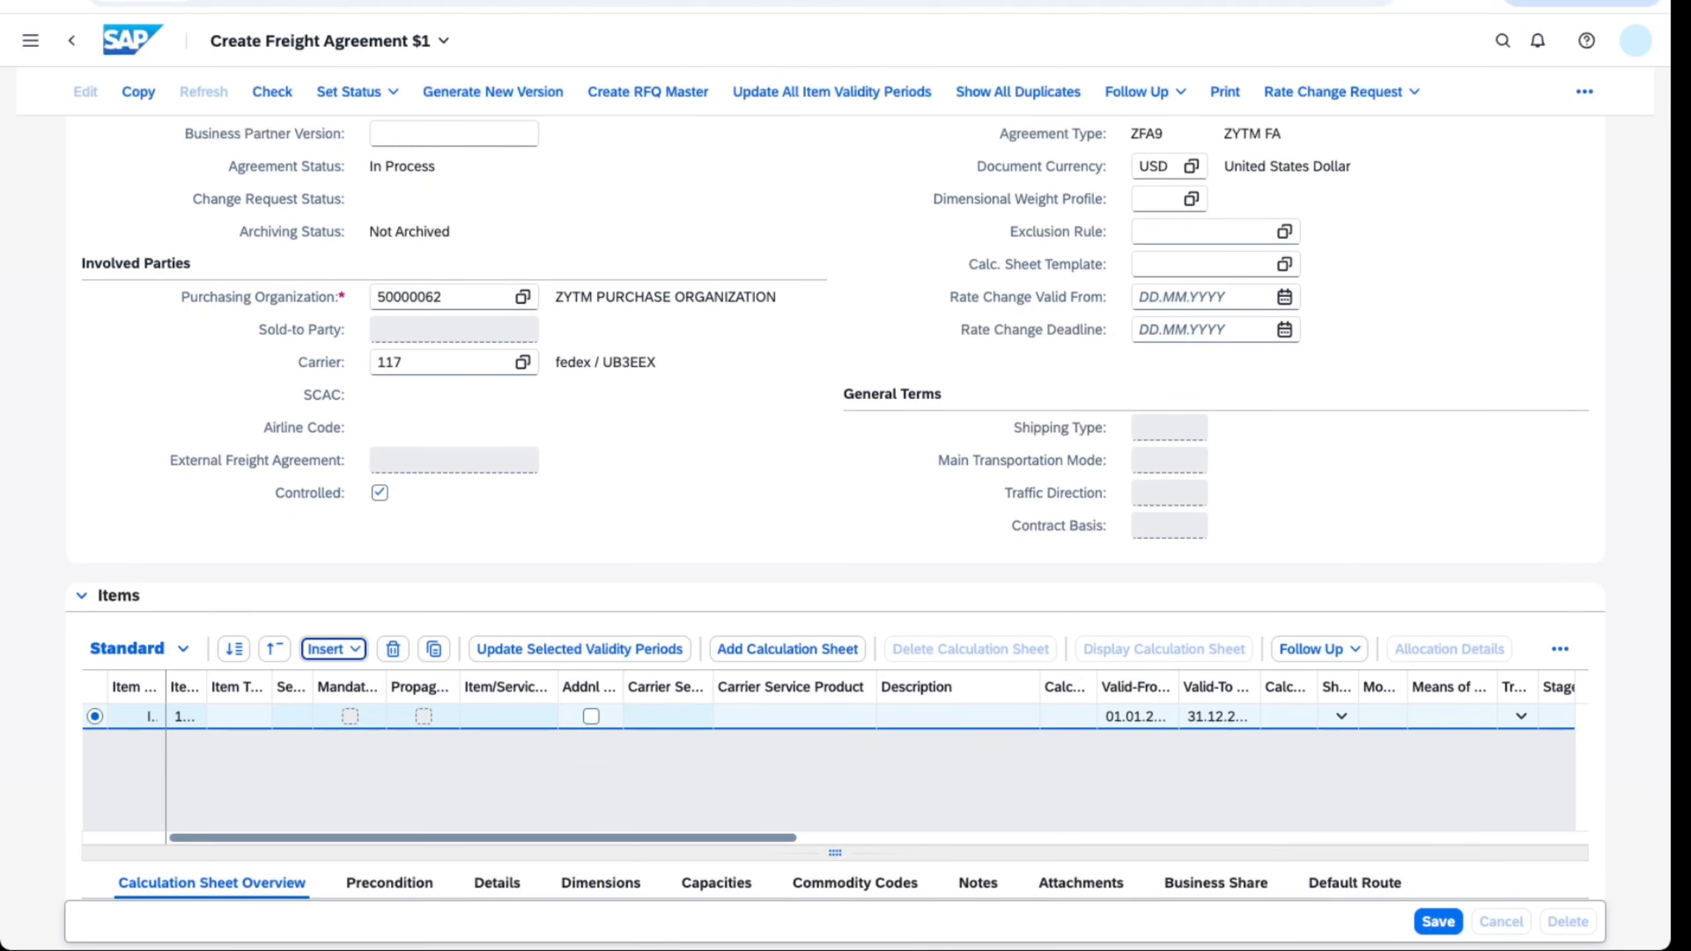
click(267, 717)
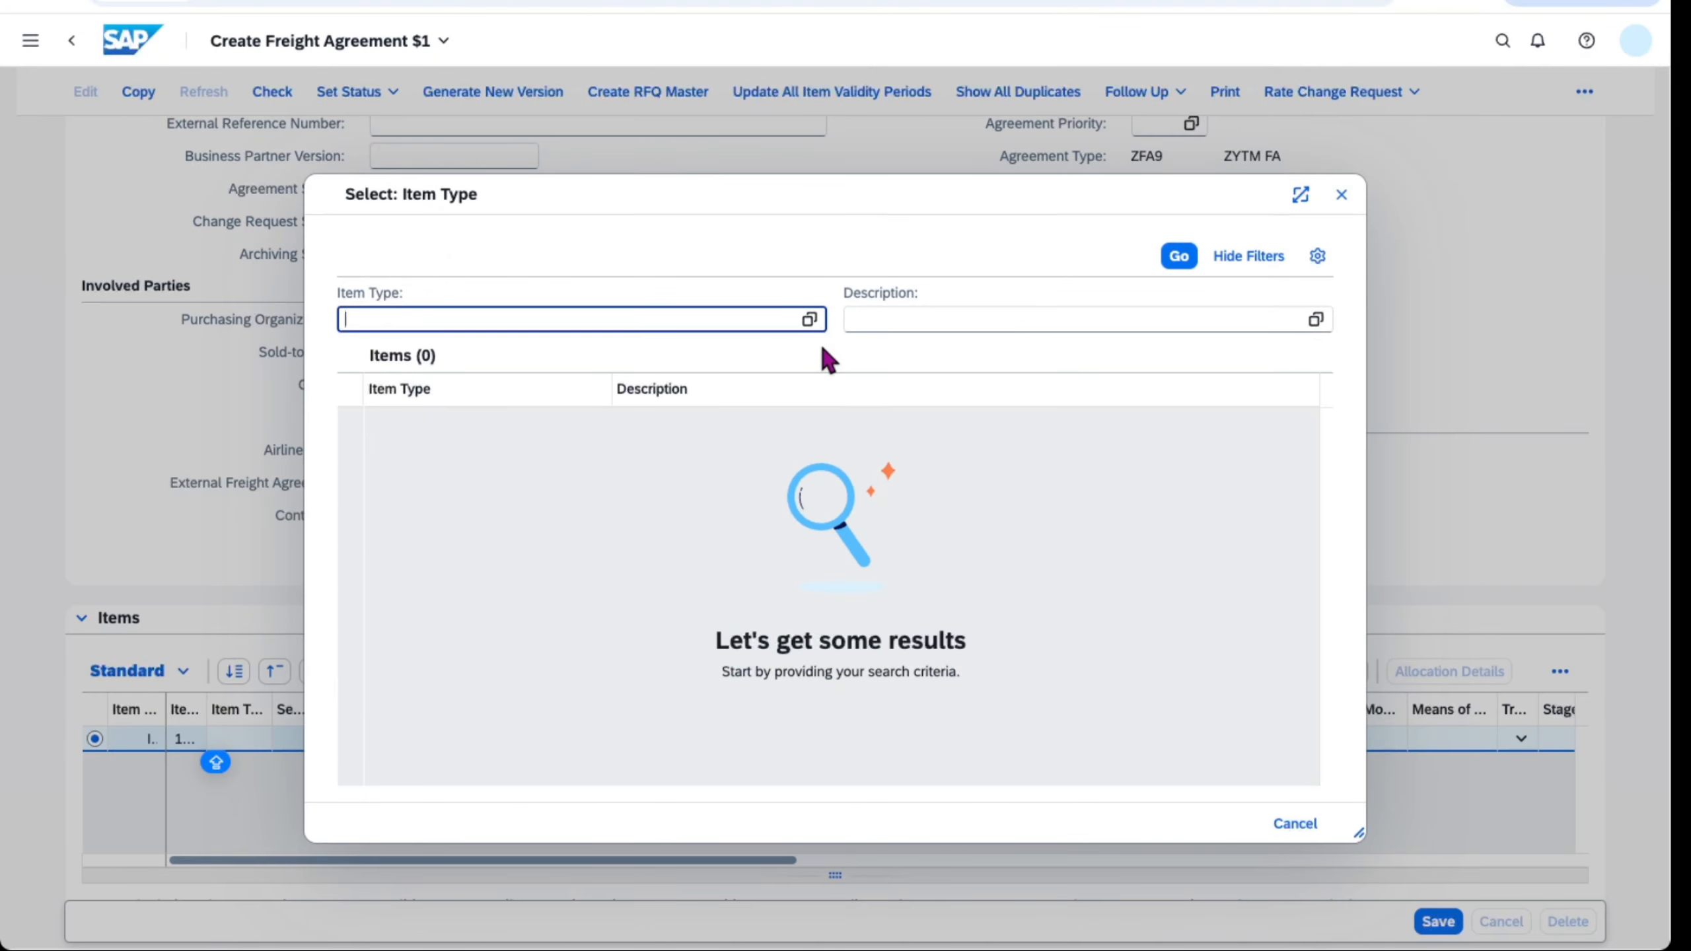
click(1177, 256)
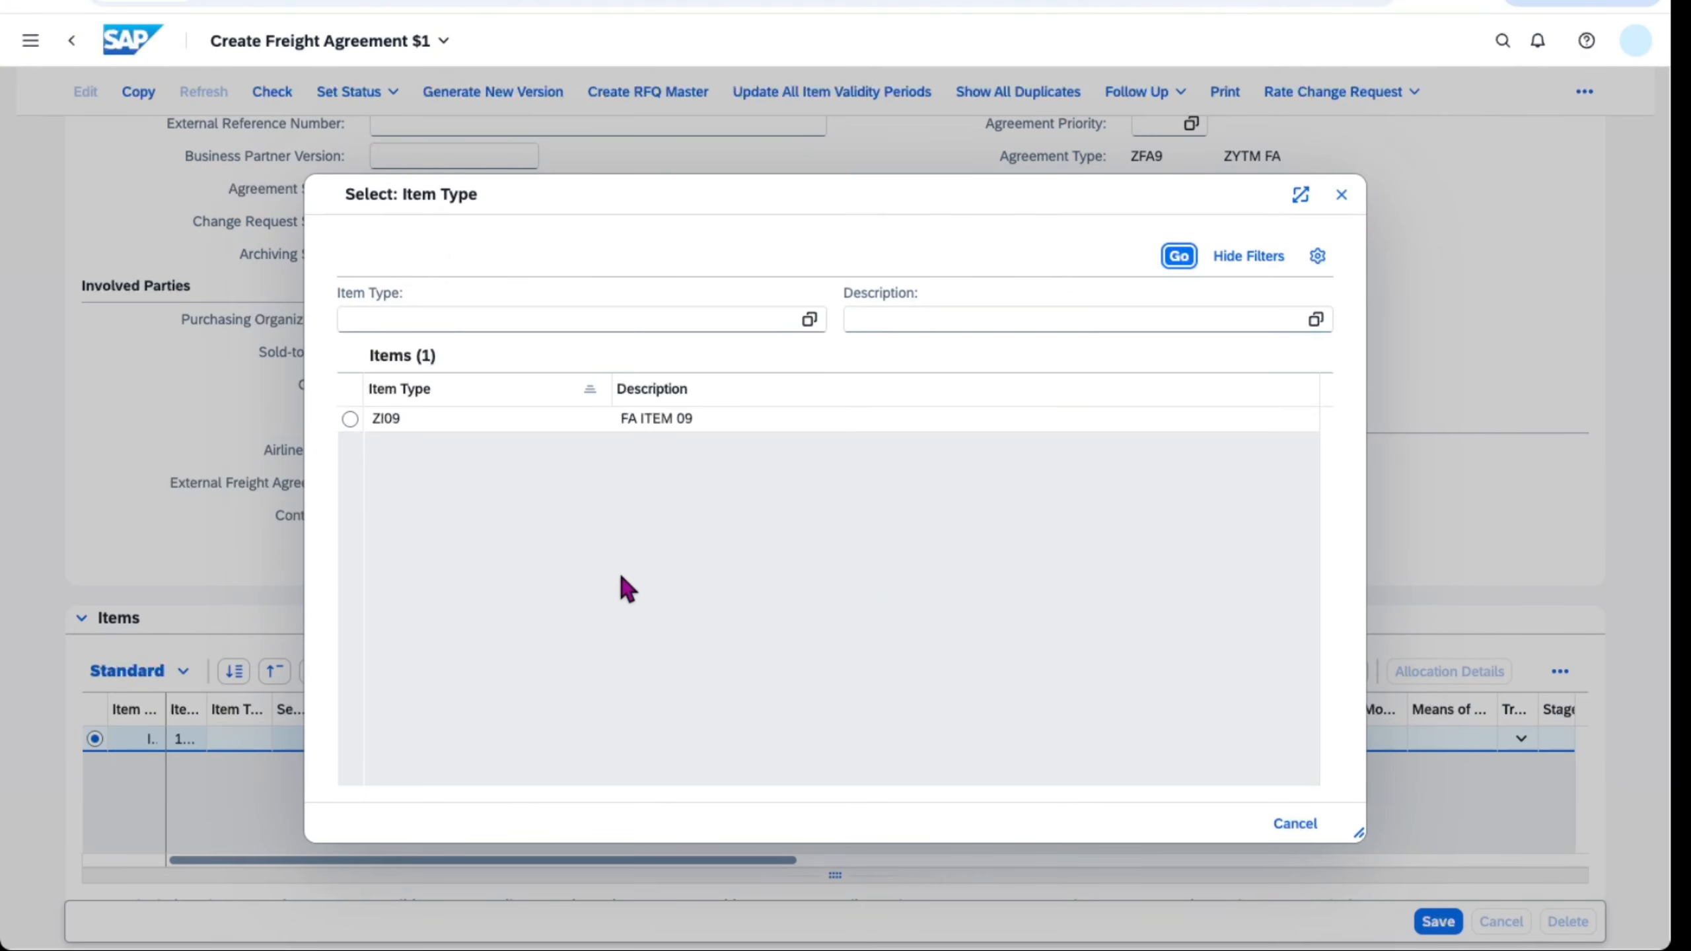
click(350, 418)
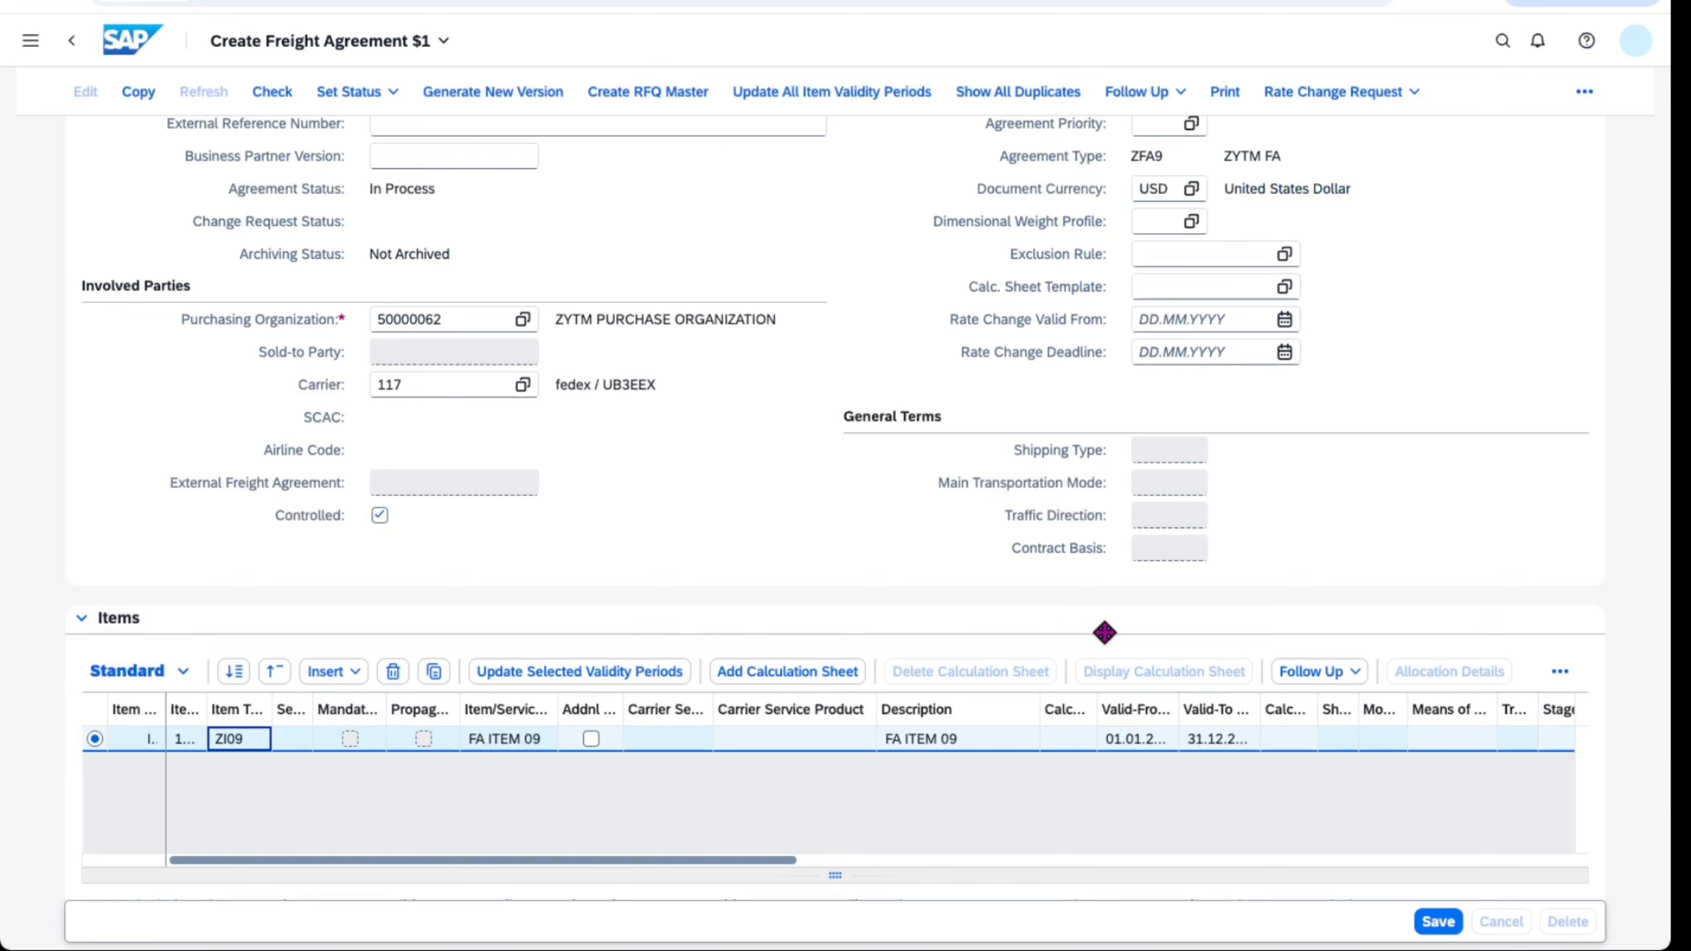
- Assign calculation sheet CS_ZYTM_01 to the FA ITEM 09 item and save the freight agreement
scroll(490, 772, right, 5)
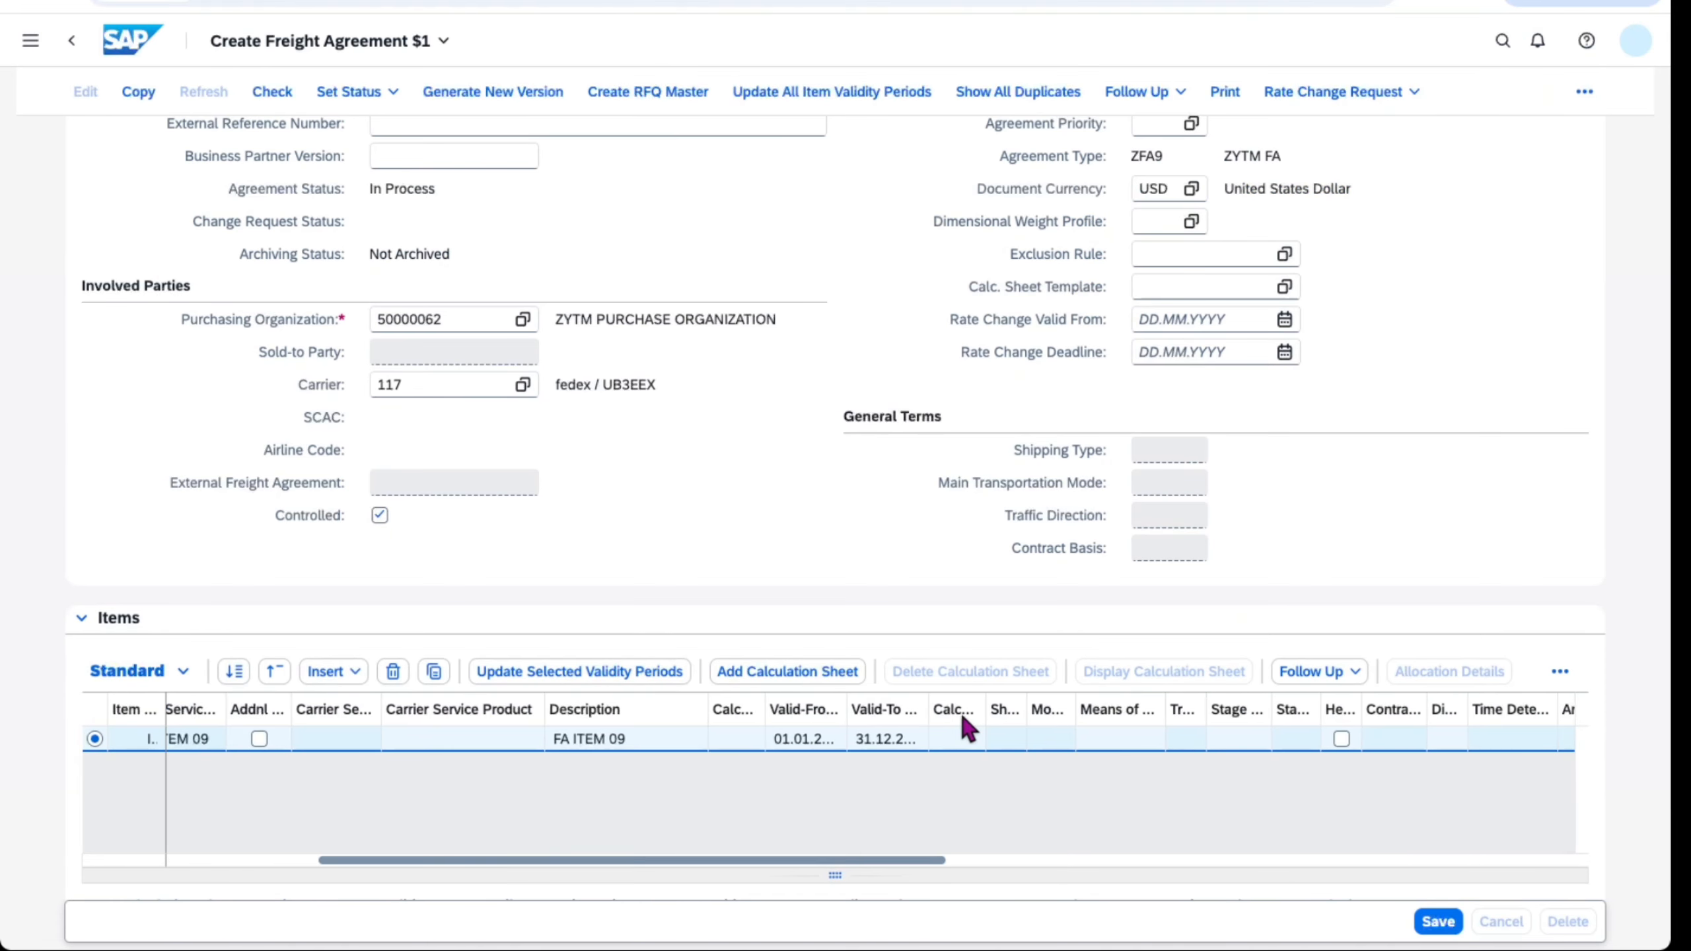
drag(989, 709, 1160, 709)
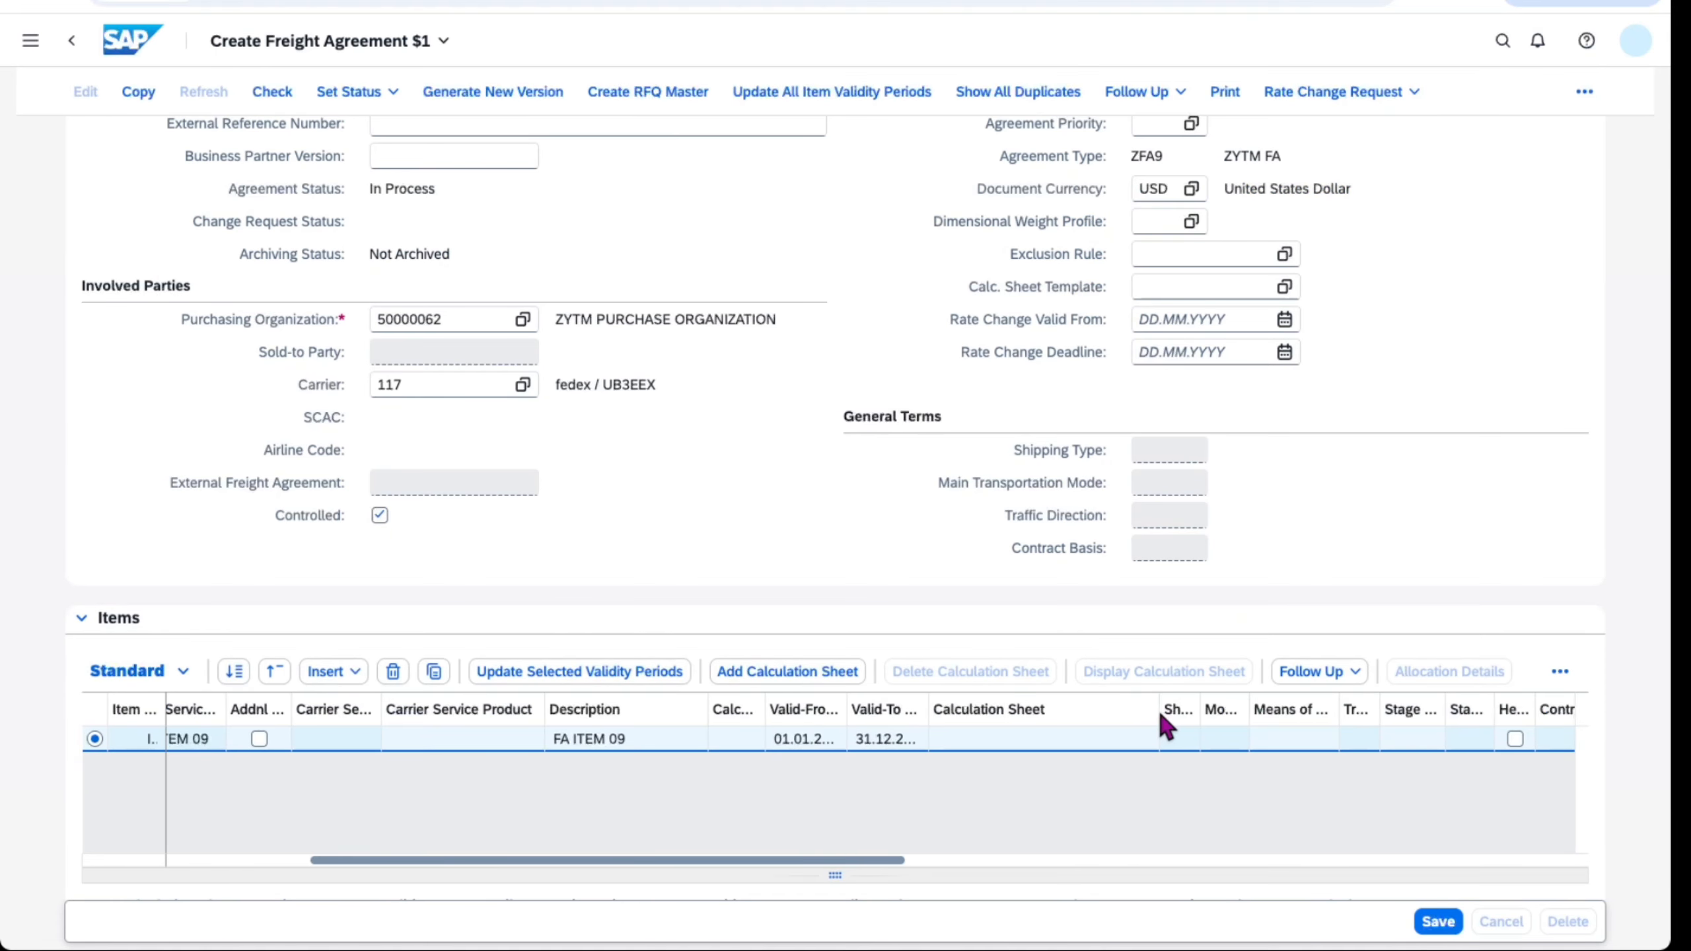
click(1108, 750)
click(1173, 738)
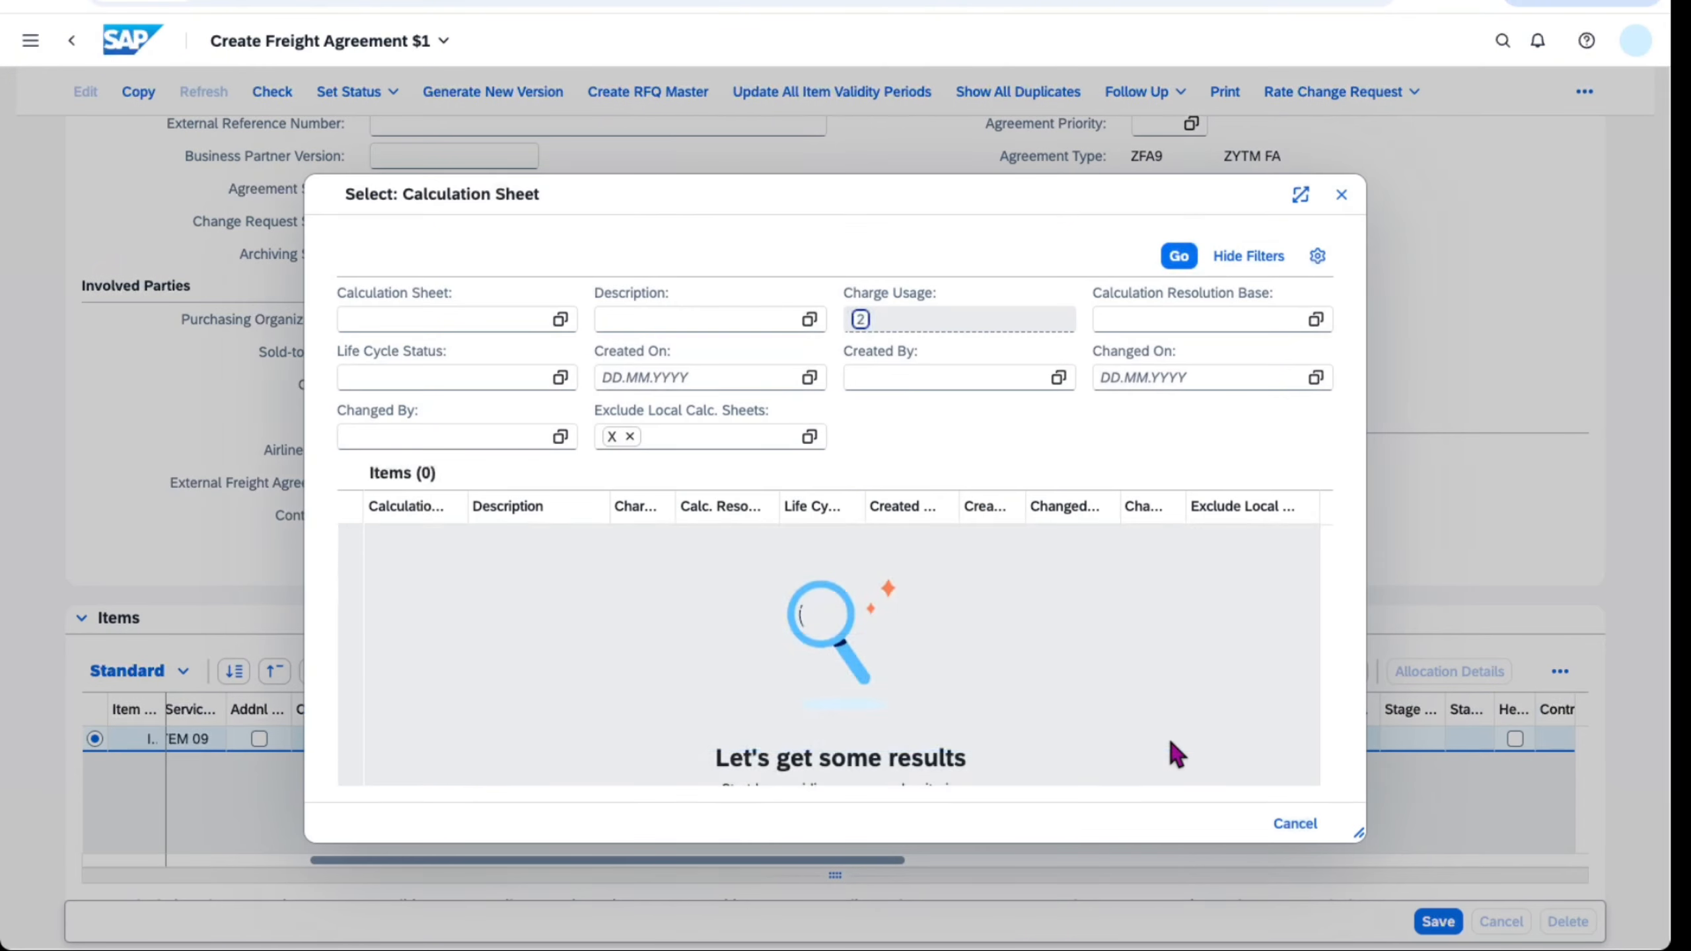
click(350, 562)
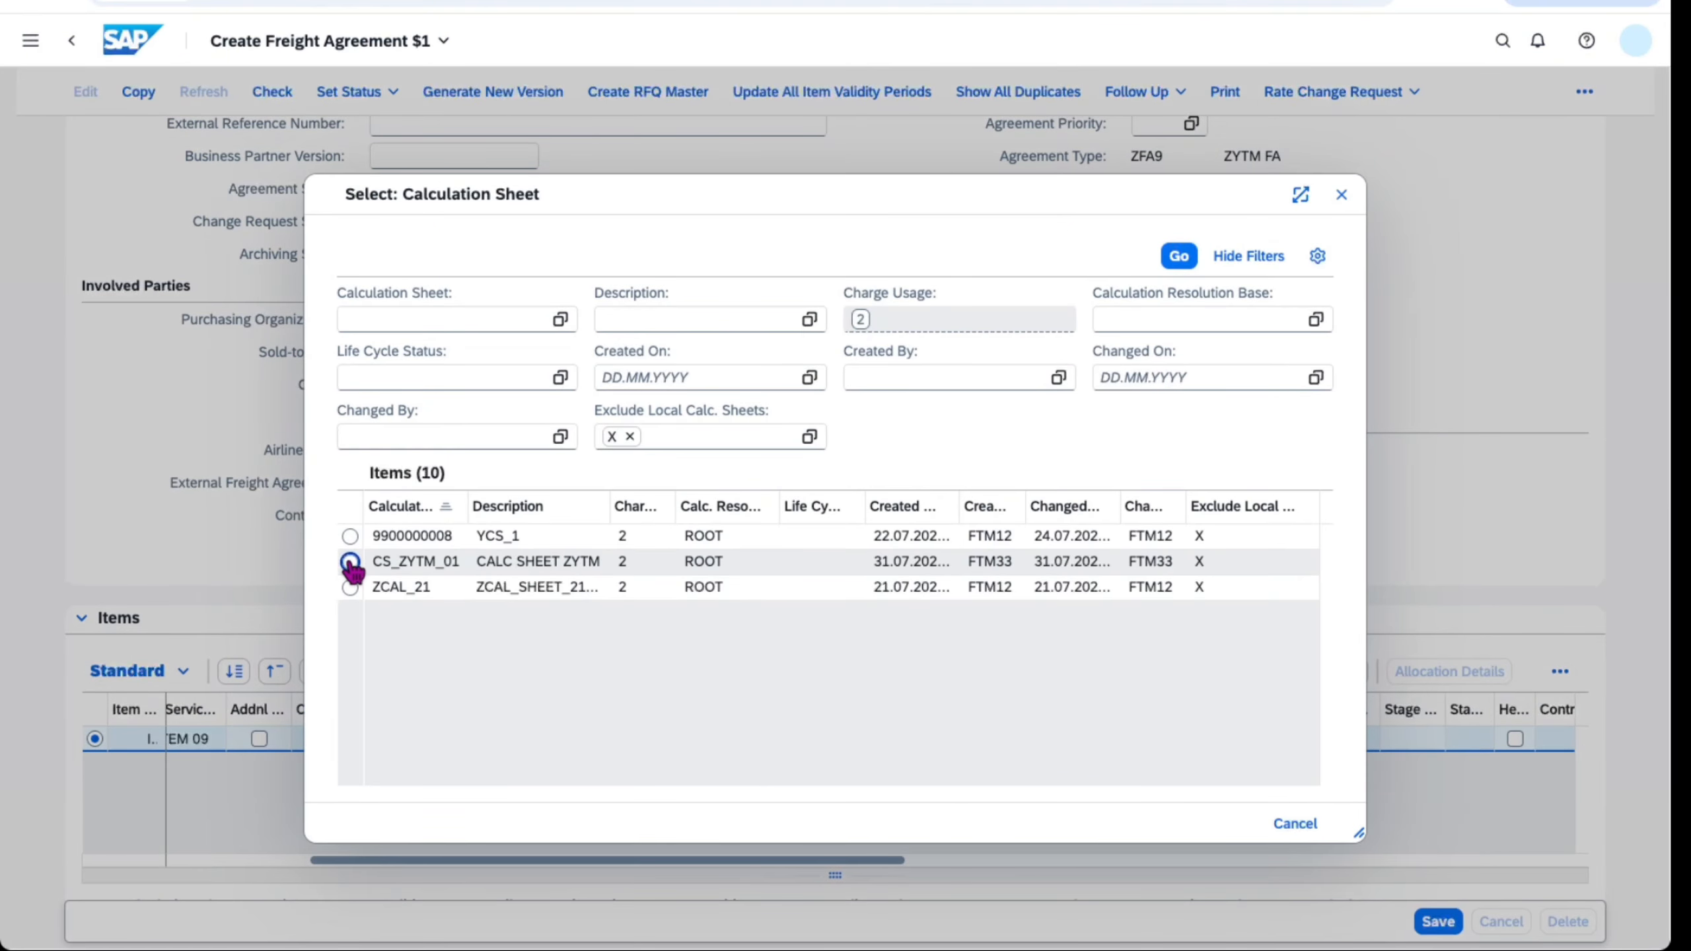
scroll(1174, 642, down, 7)
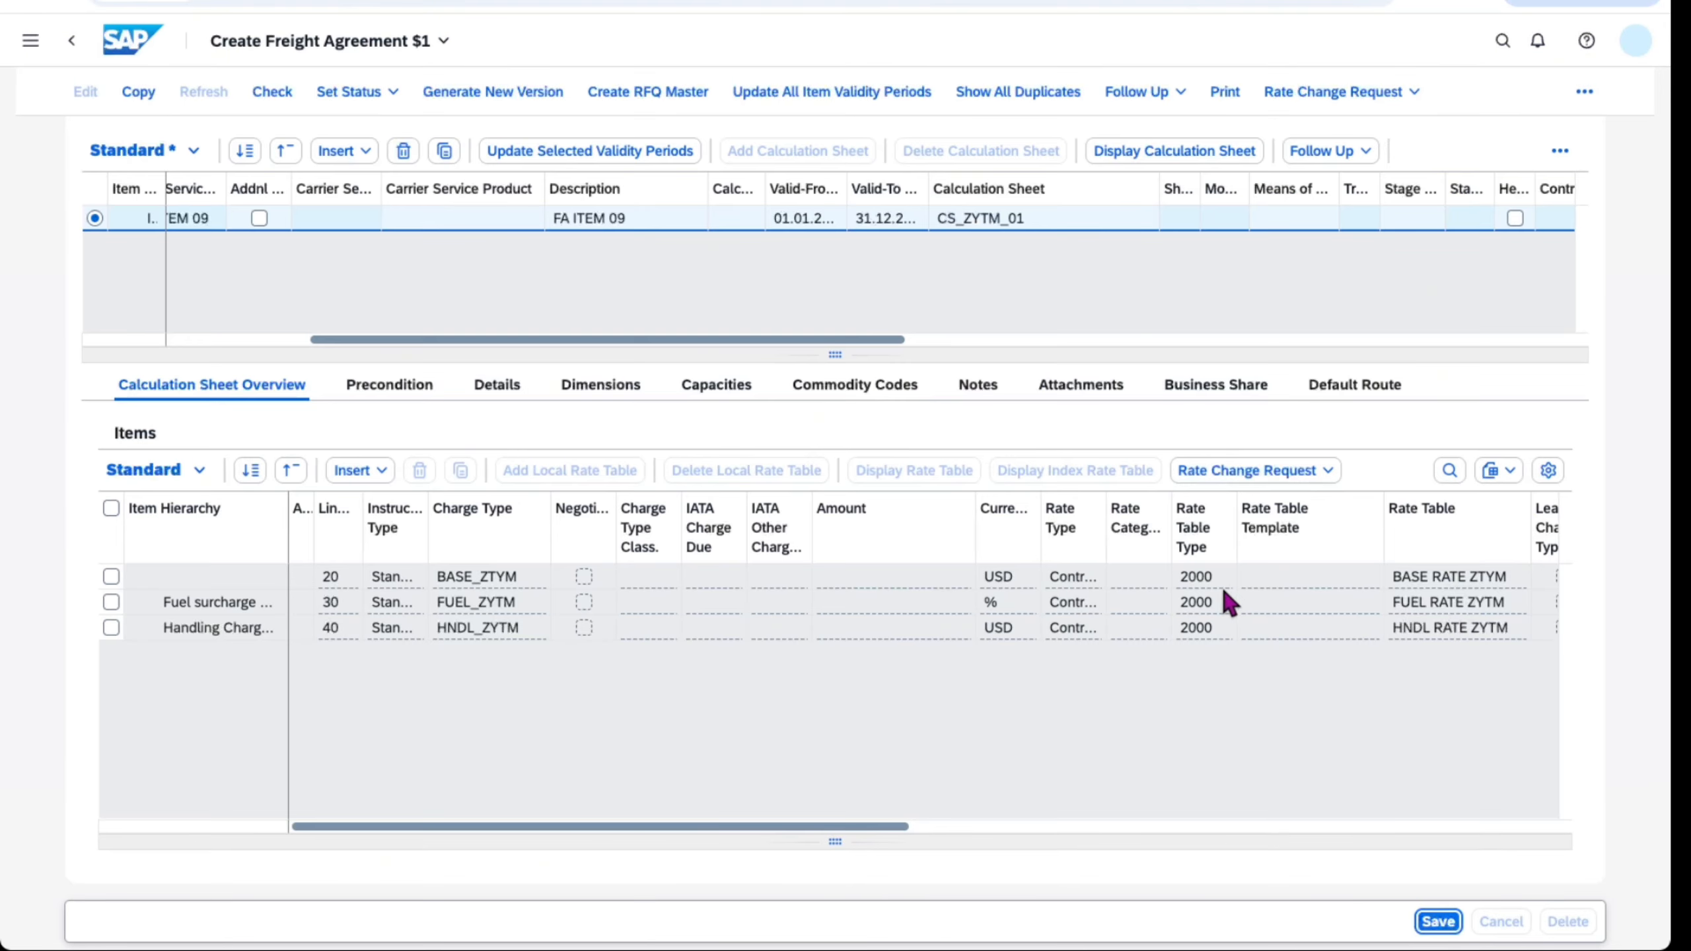
key(ctrl+s)
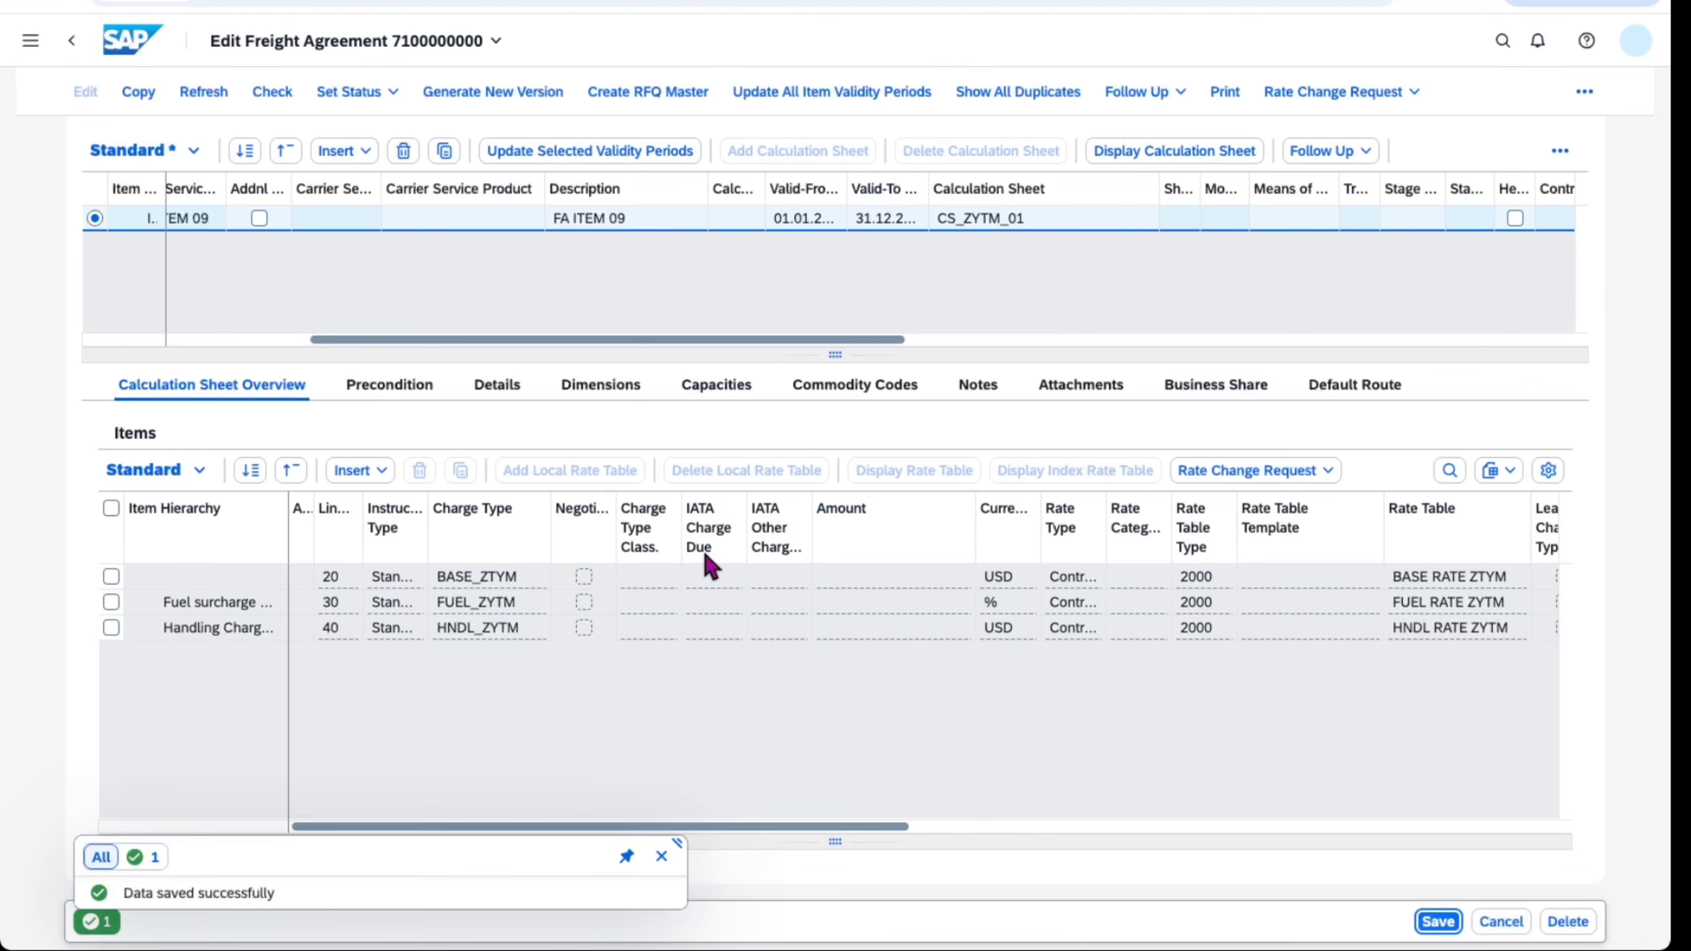
- Set the freight agreement's status to Released and save it
scroll(705, 556, up, 10)
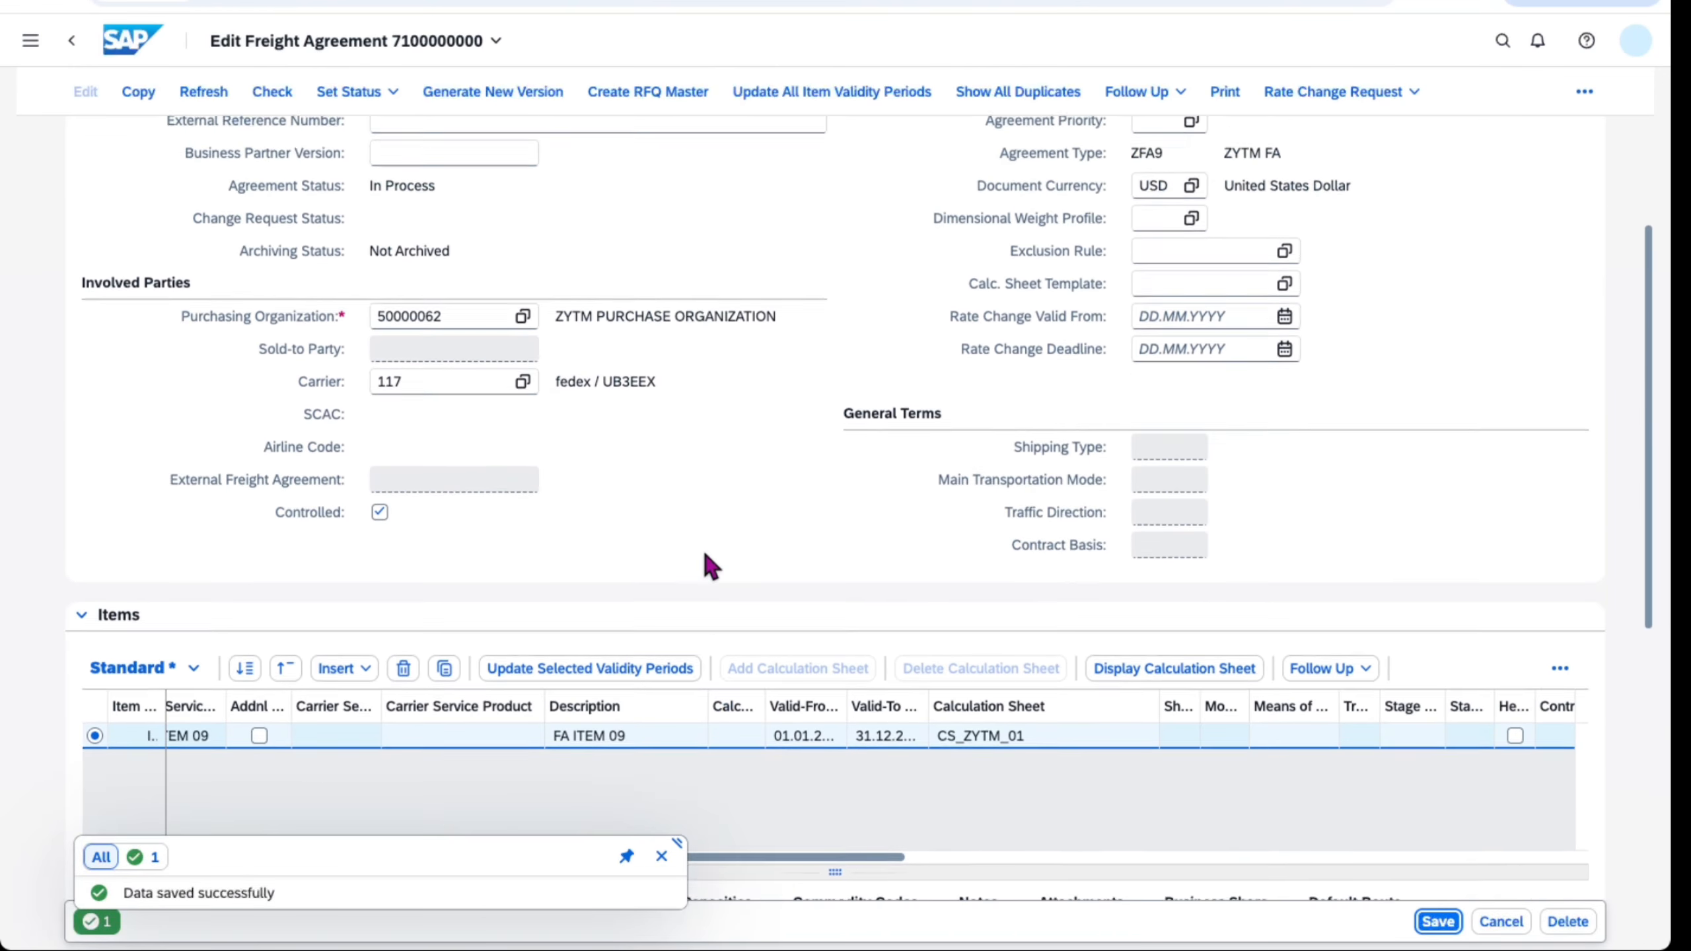
scroll(705, 557, up, 1)
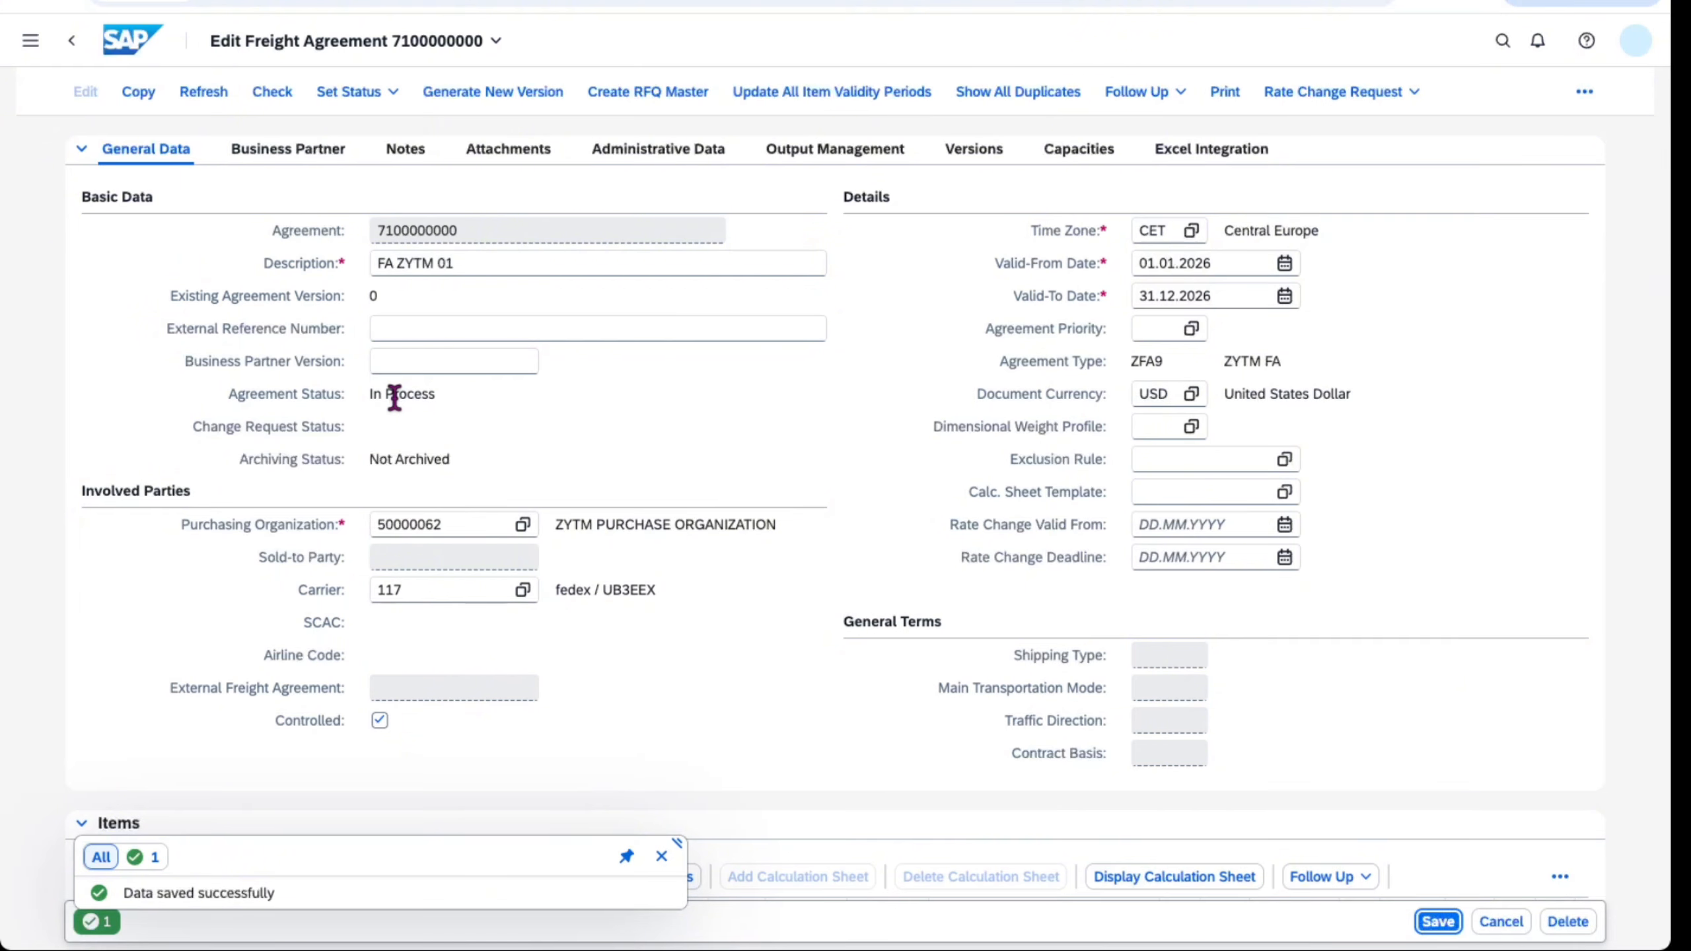
click(388, 93)
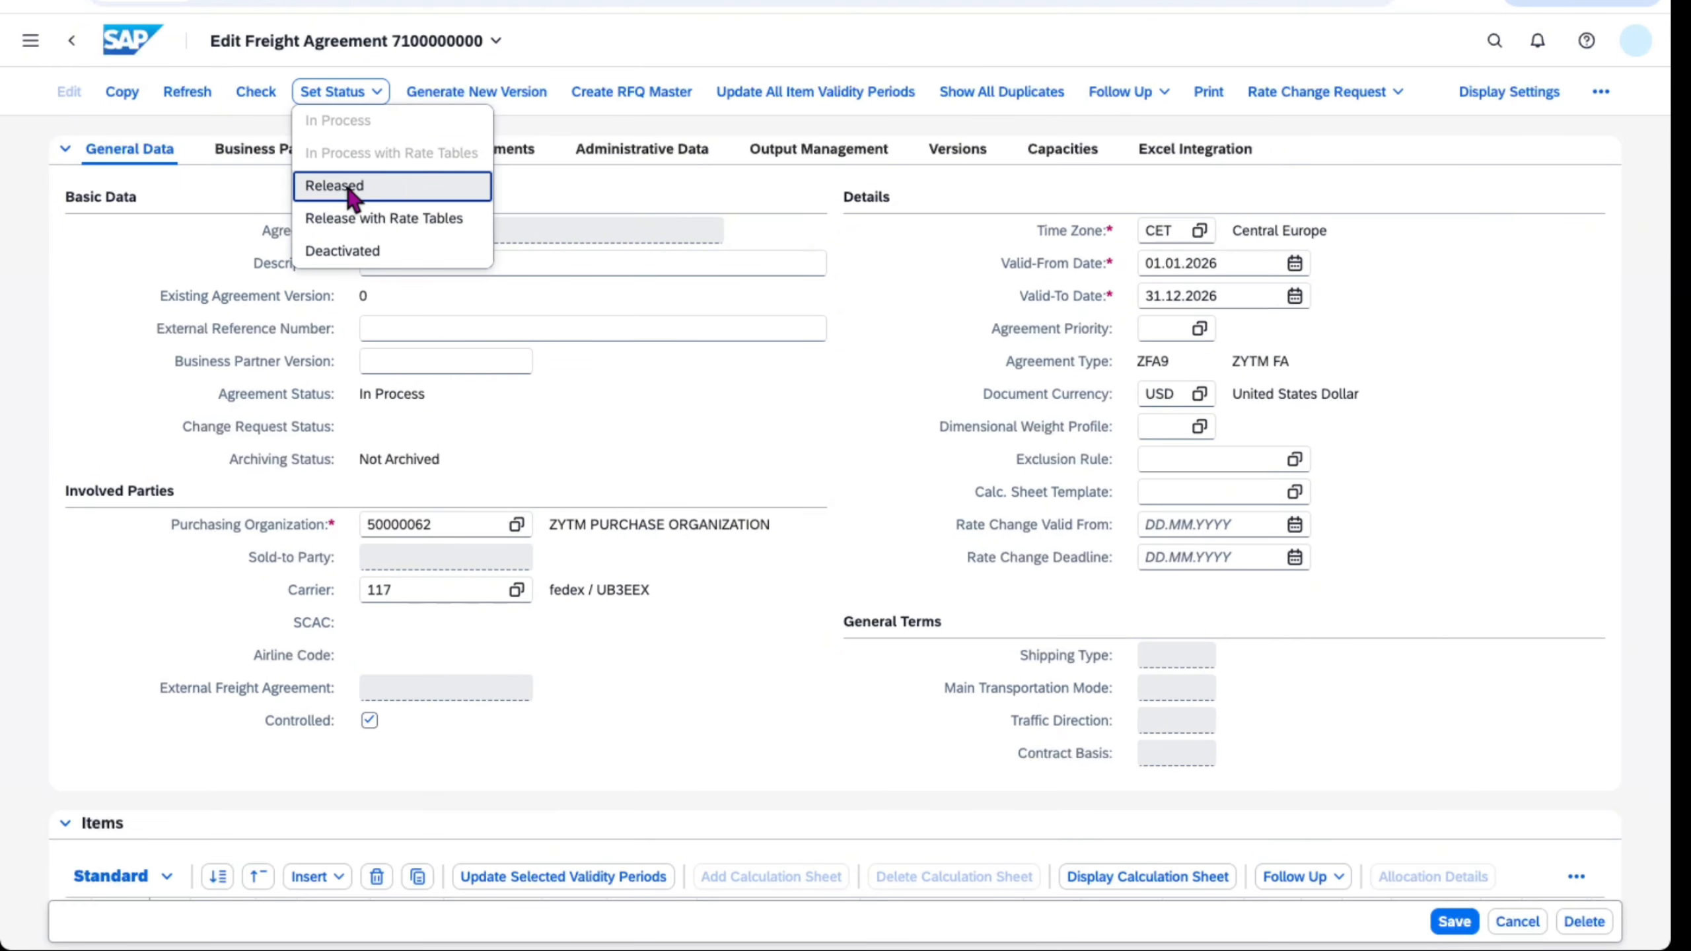
click(351, 192)
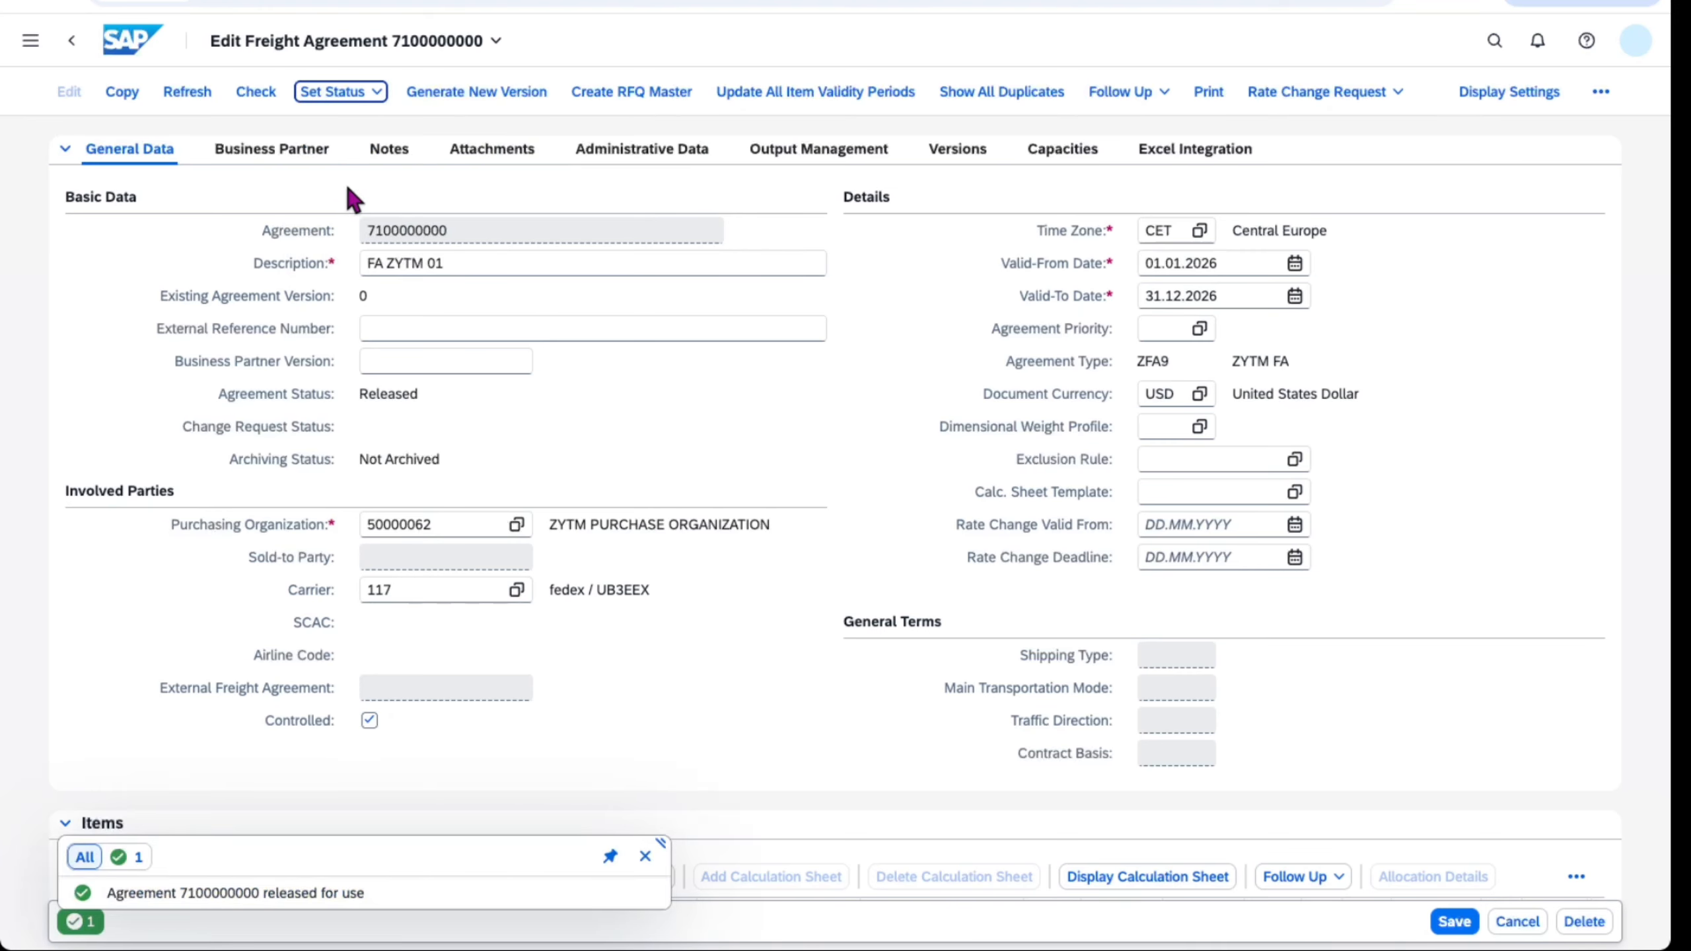
click(1437, 923)
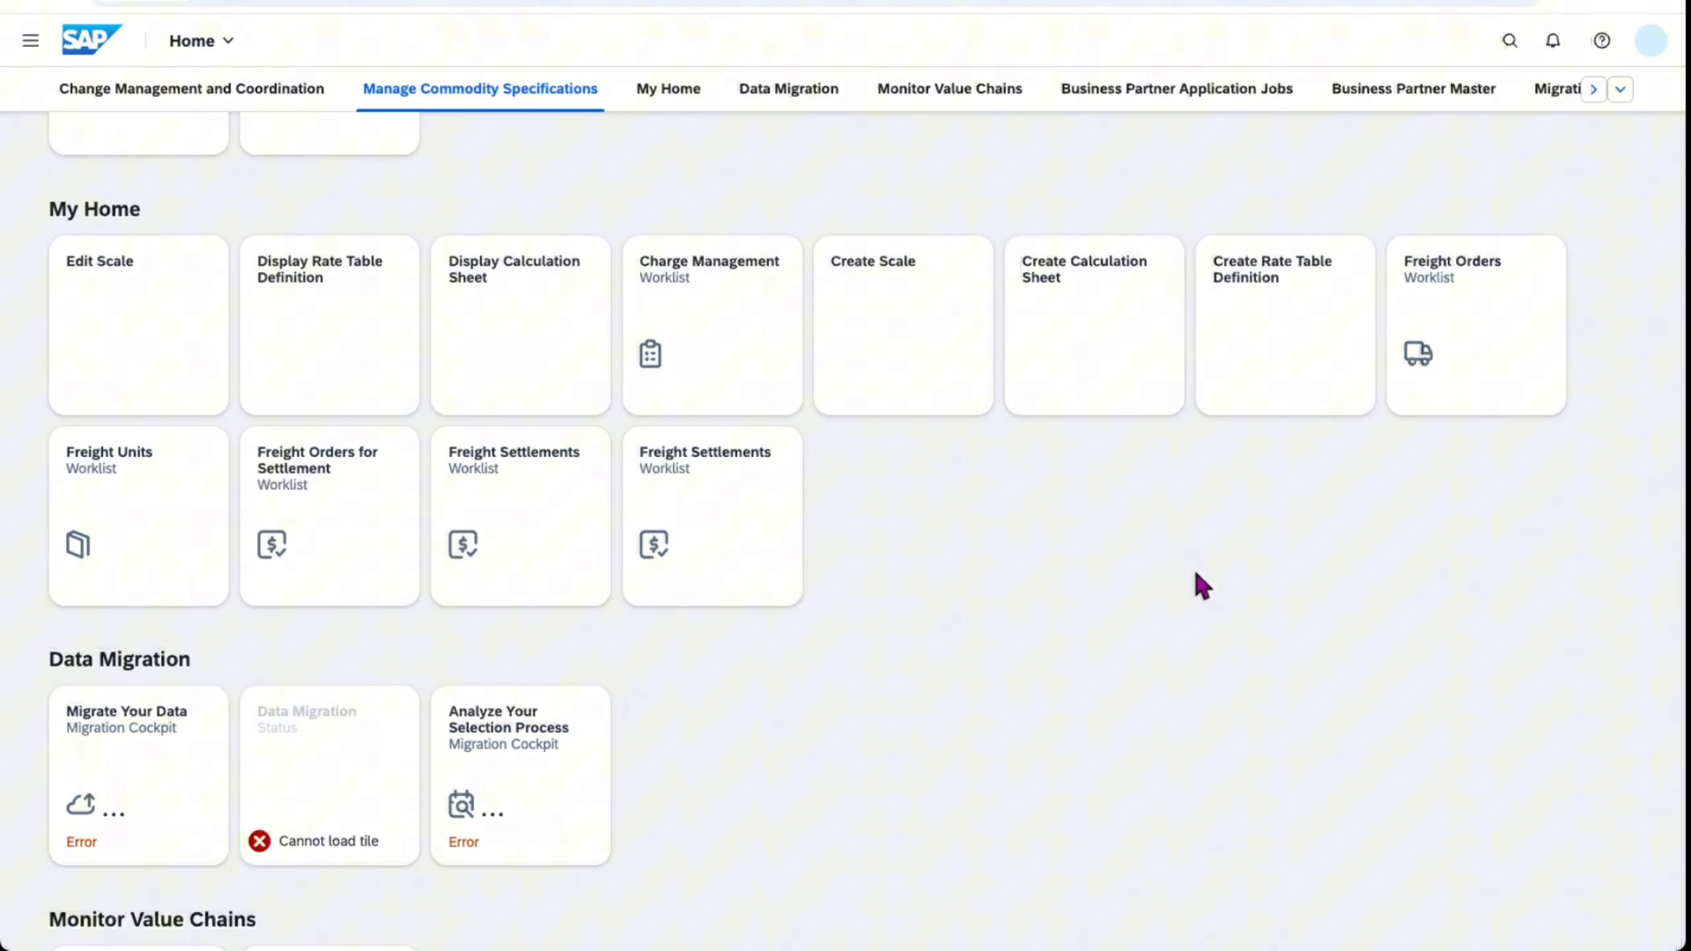
- Open the first road freight order in the Freight Orders worklist and start editing its general data
click(1448, 381)
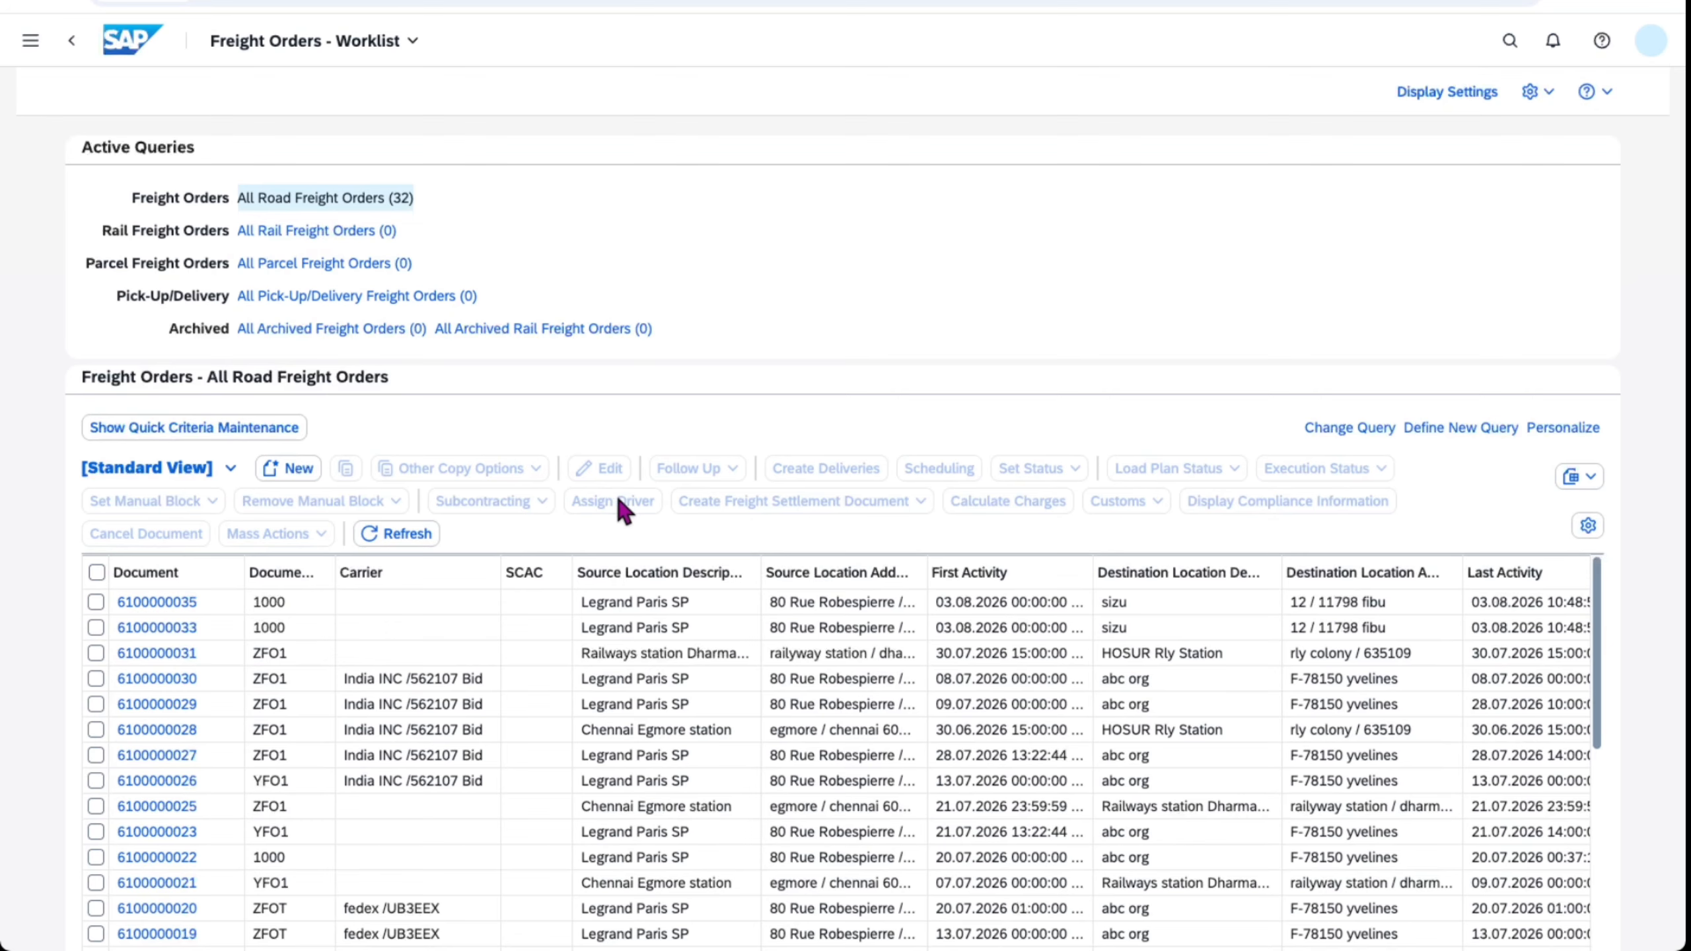
click(137, 603)
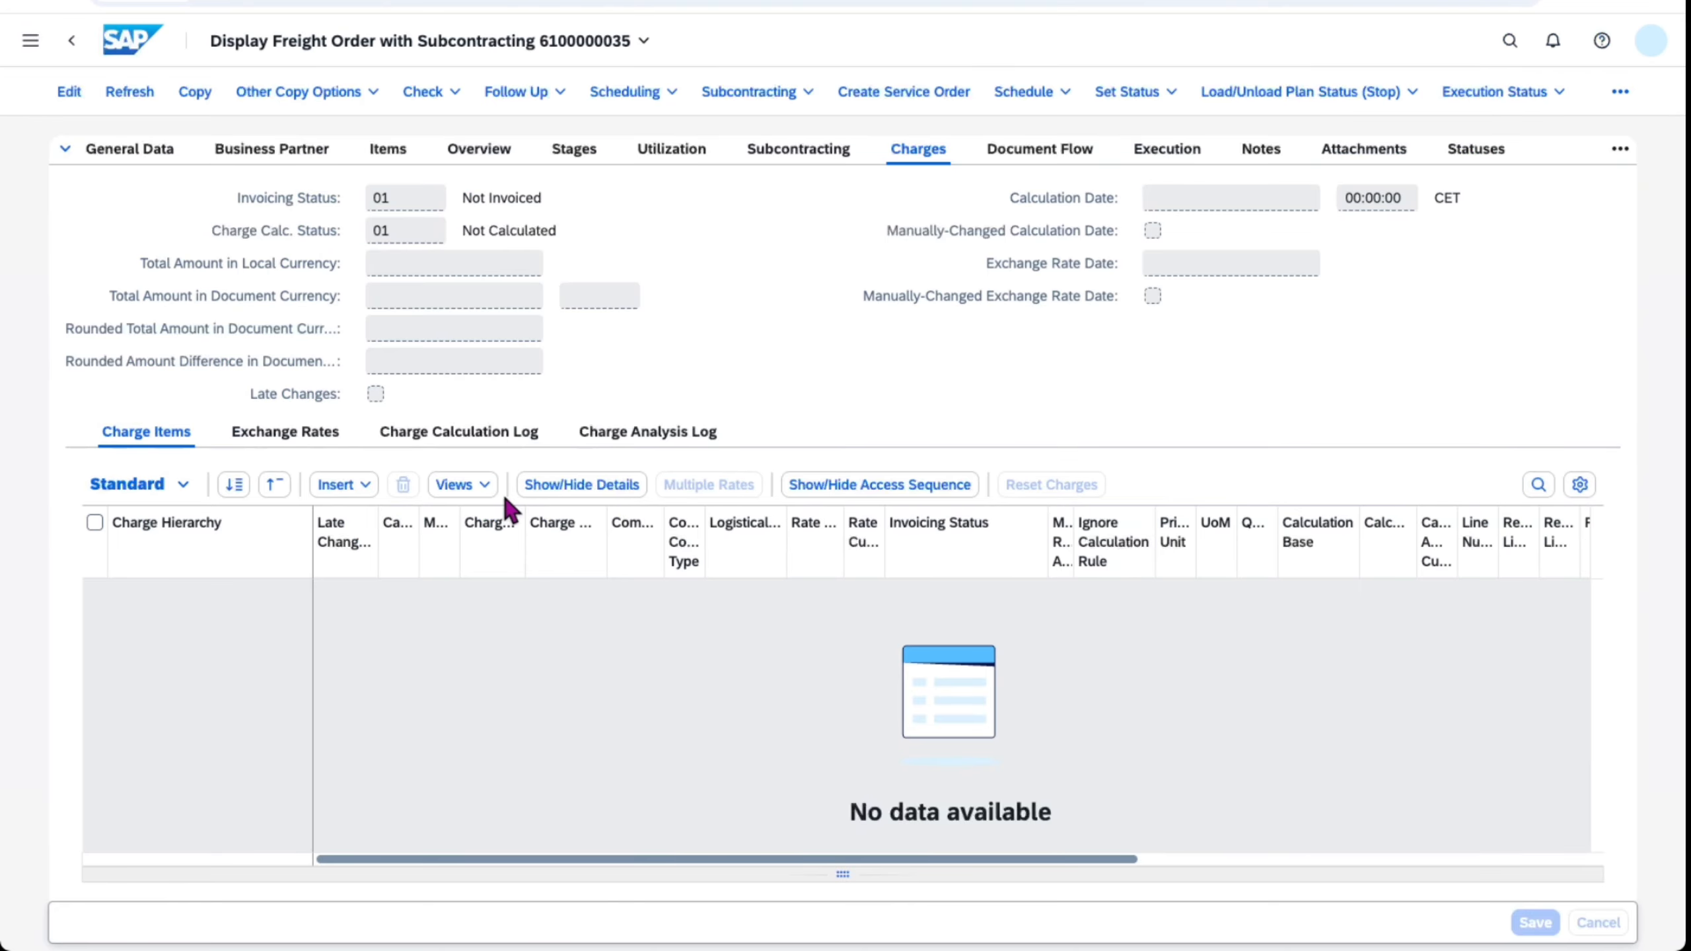
click(152, 151)
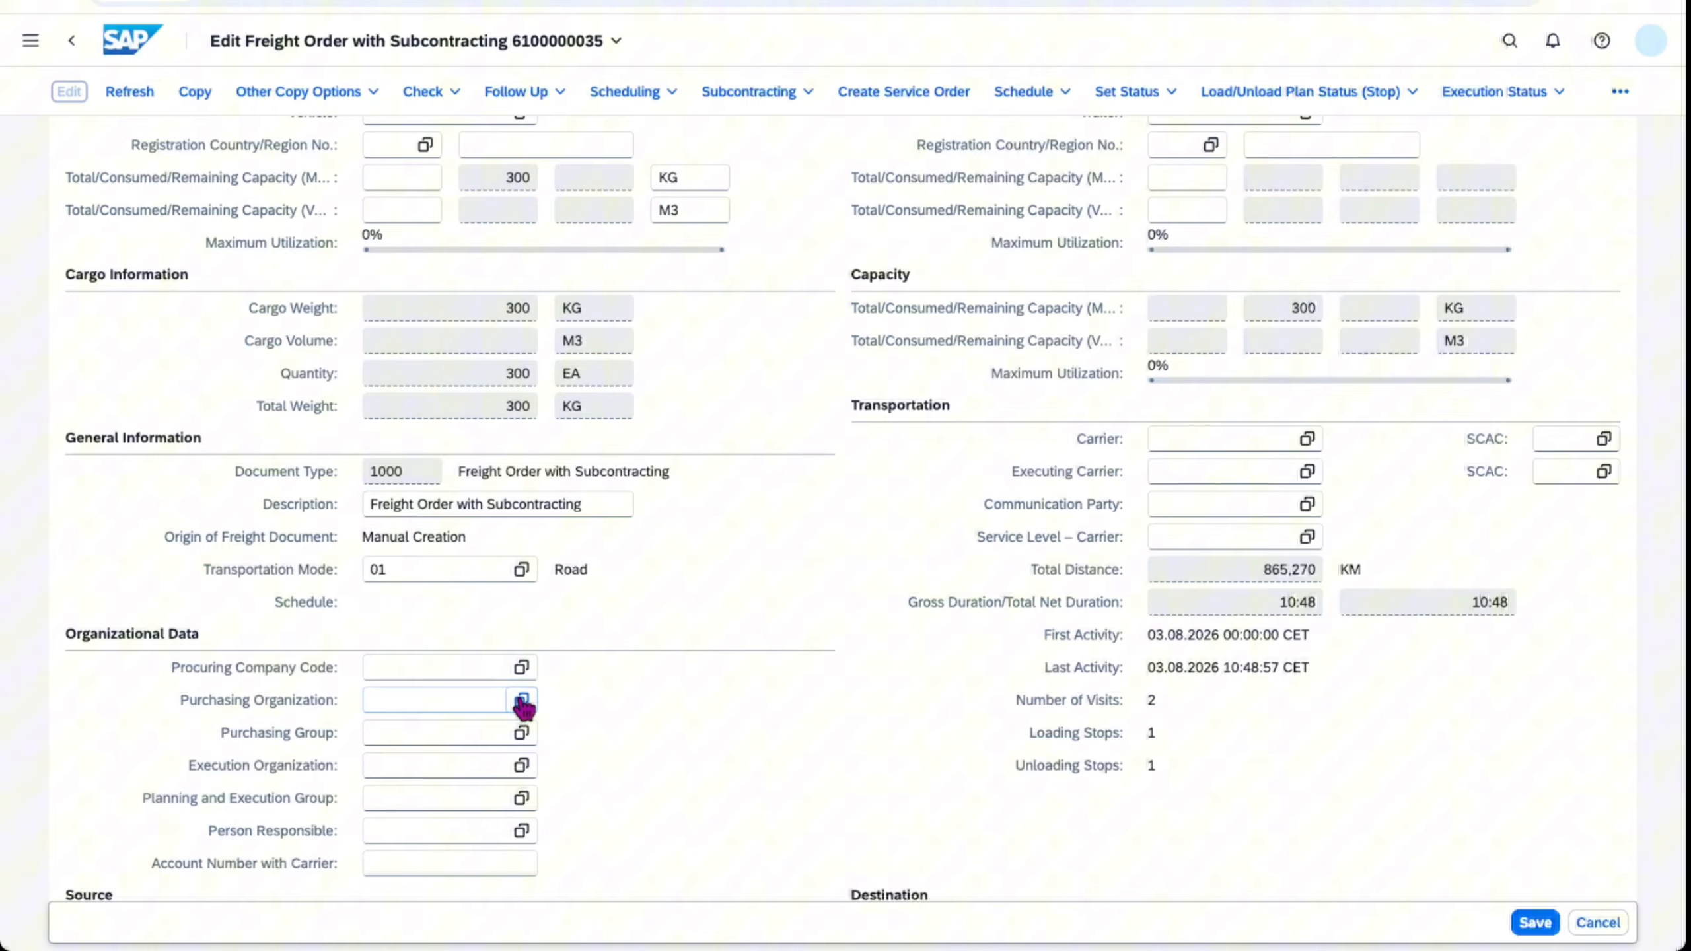
- Assign purchasing organization 50000062 and carrier 117 to the freight order and calculate its charges
click(522, 701)
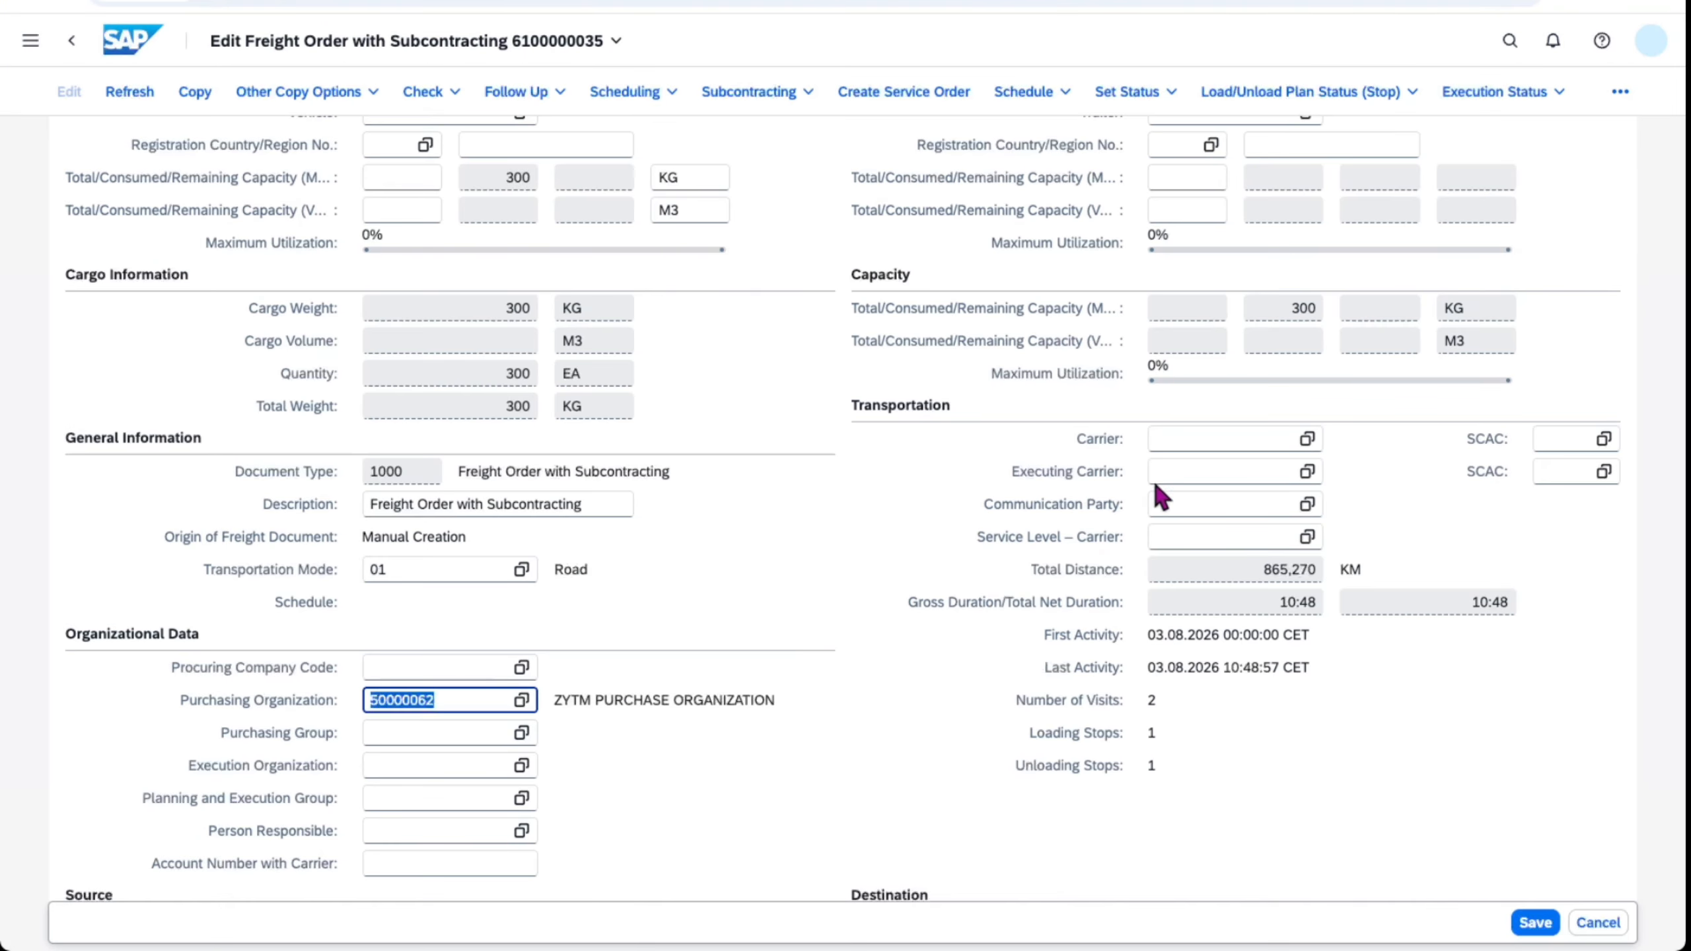
click(1252, 440)
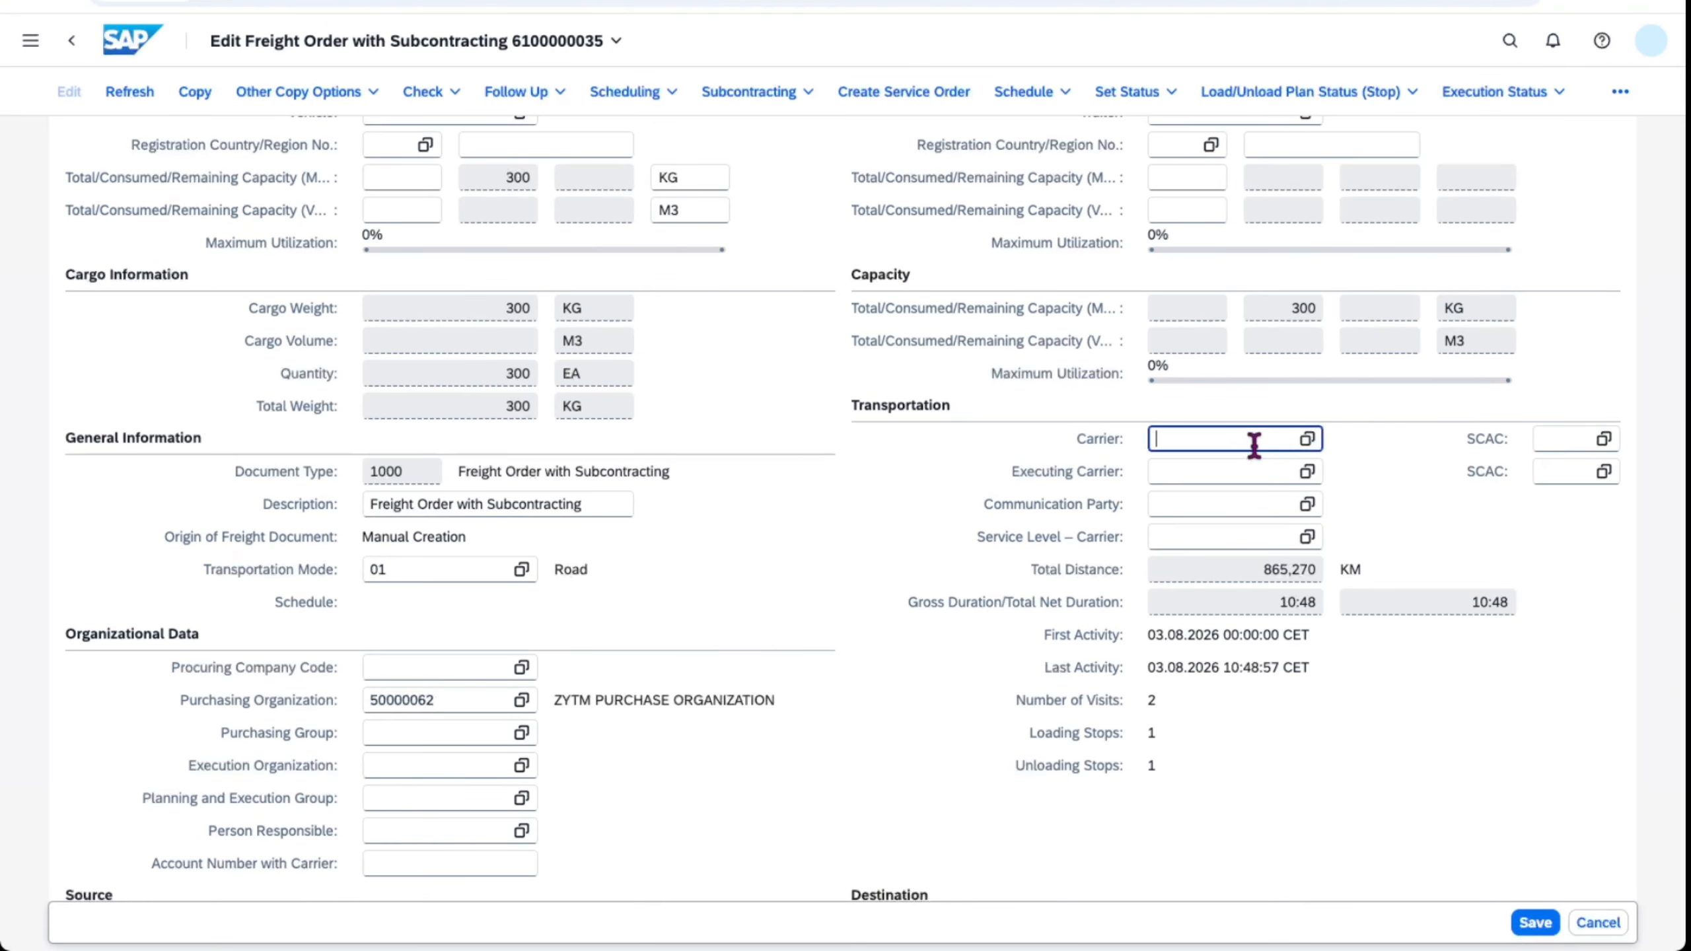
text(117)
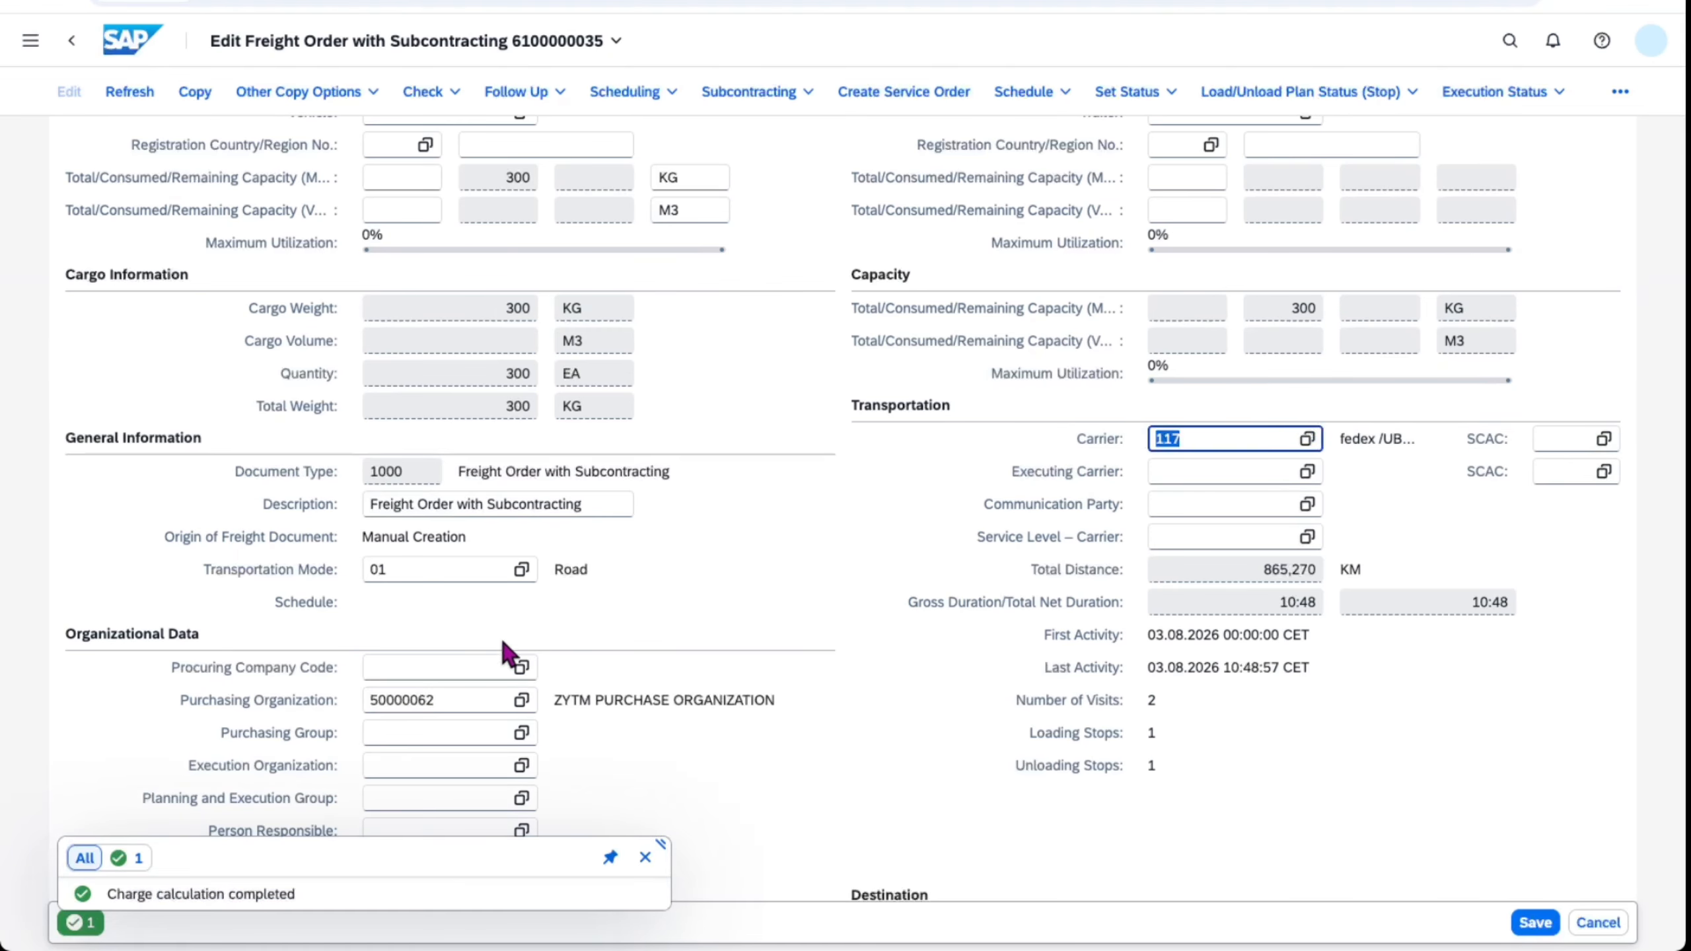
drag(138, 893, 290, 904)
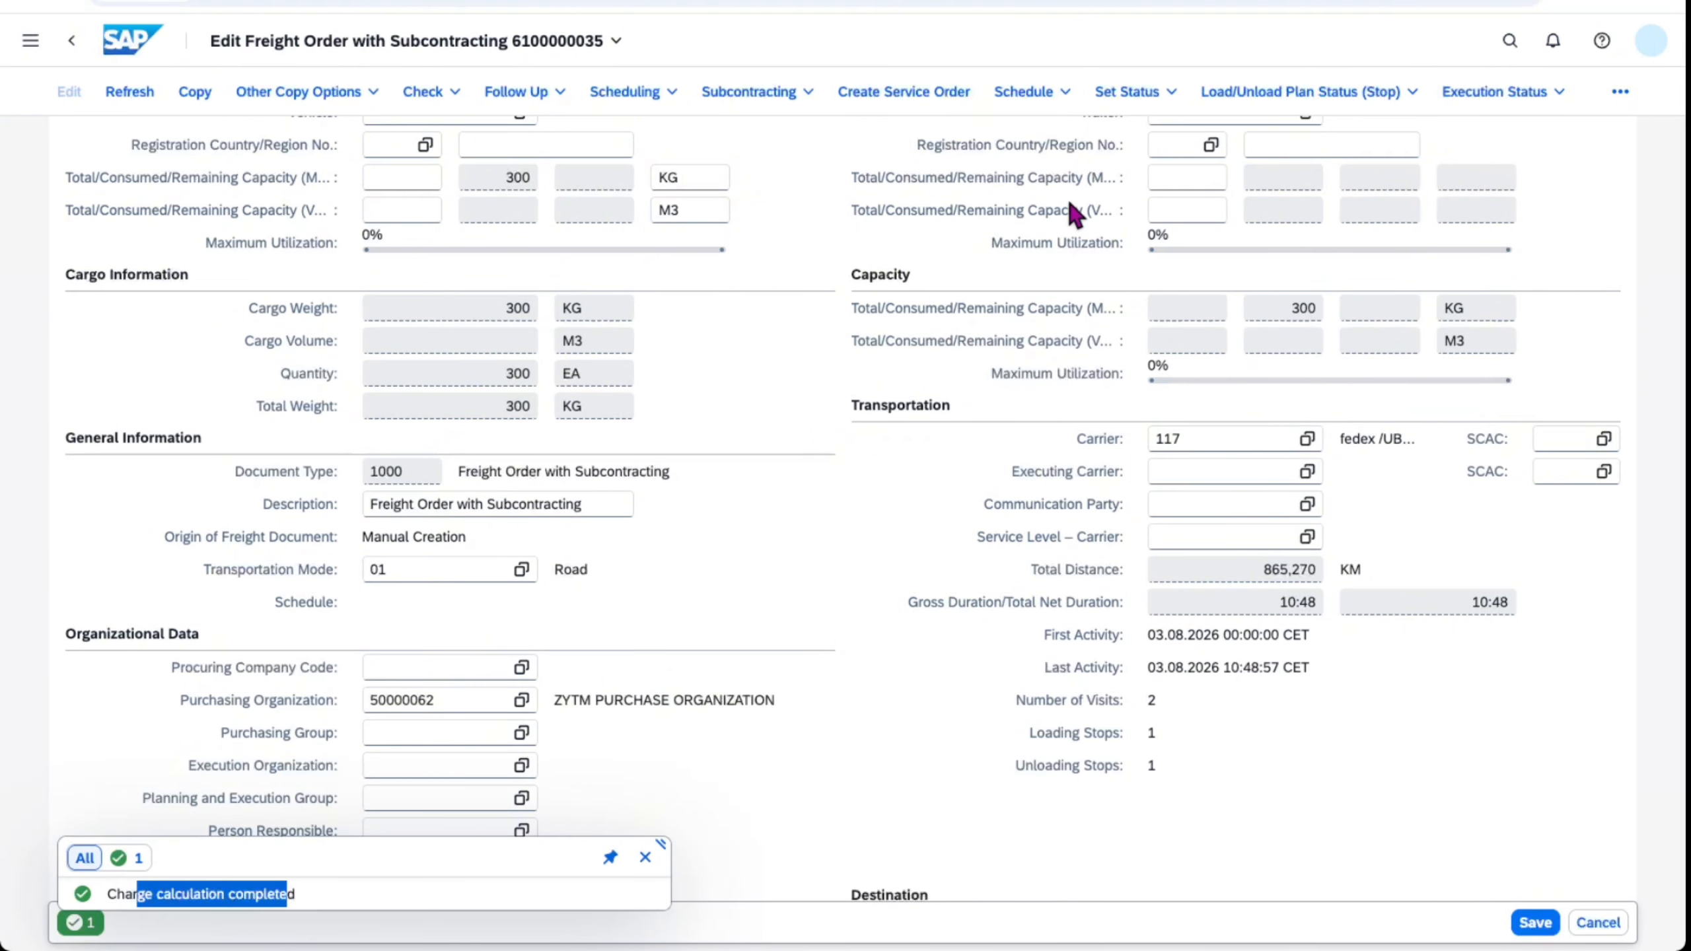
- Open the freight order's charges and check the calculation status, then expand the carrier's charge hierarchy
scroll(1076, 217, up, 3)
click(916, 151)
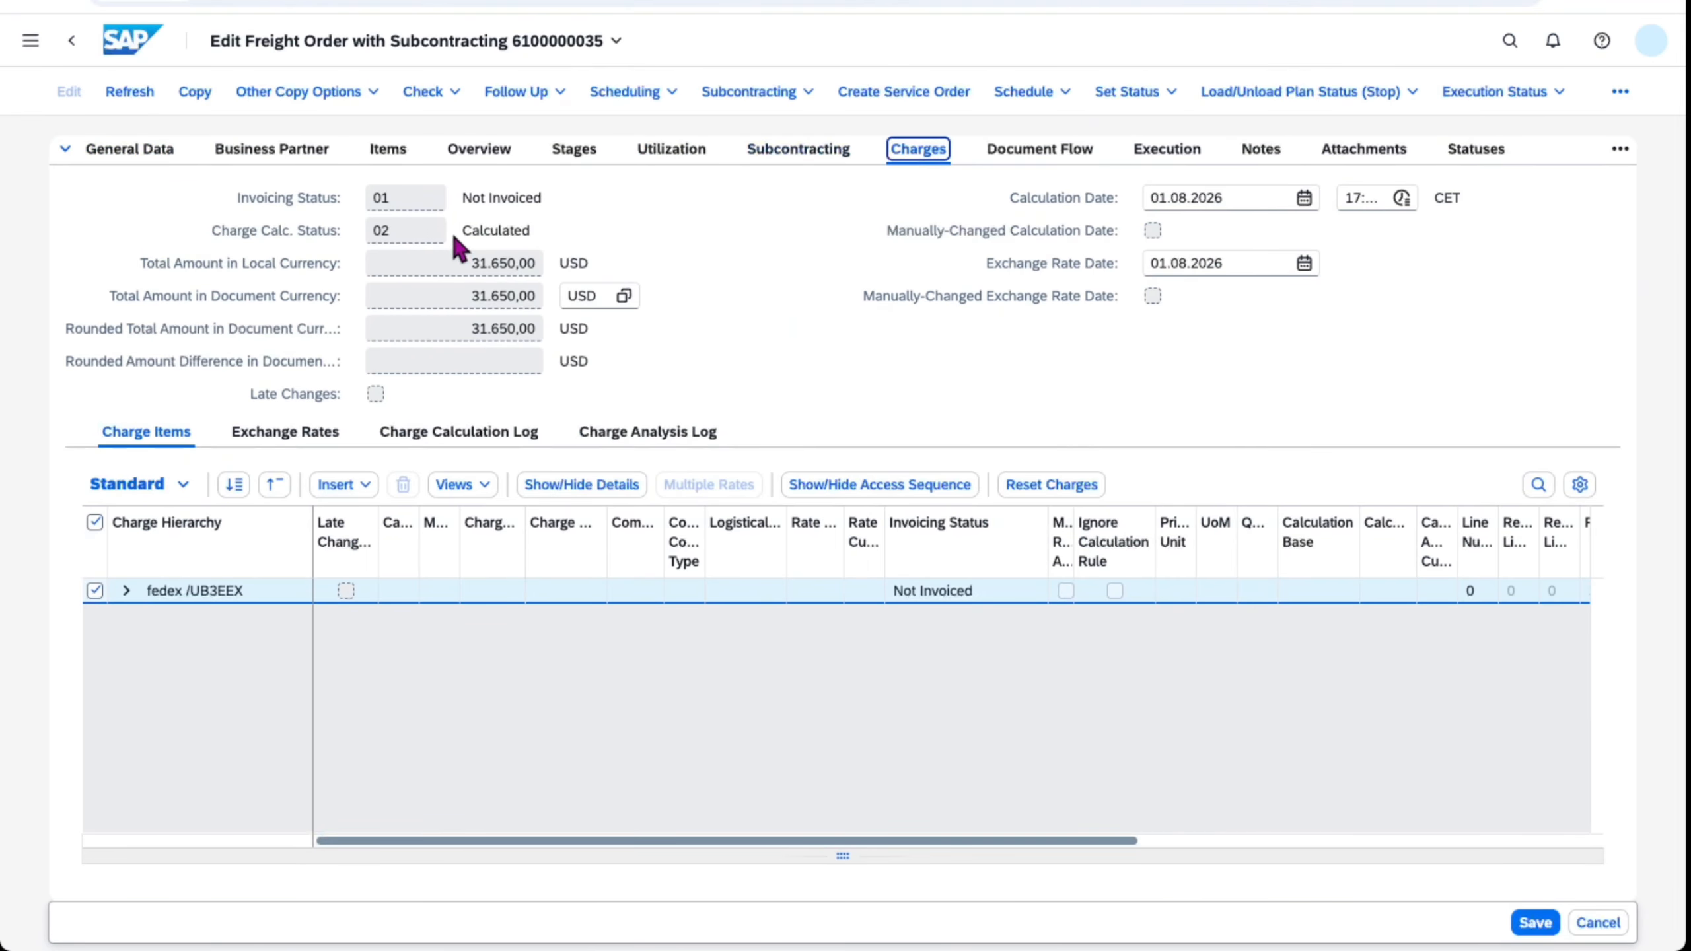
drag(460, 231, 556, 237)
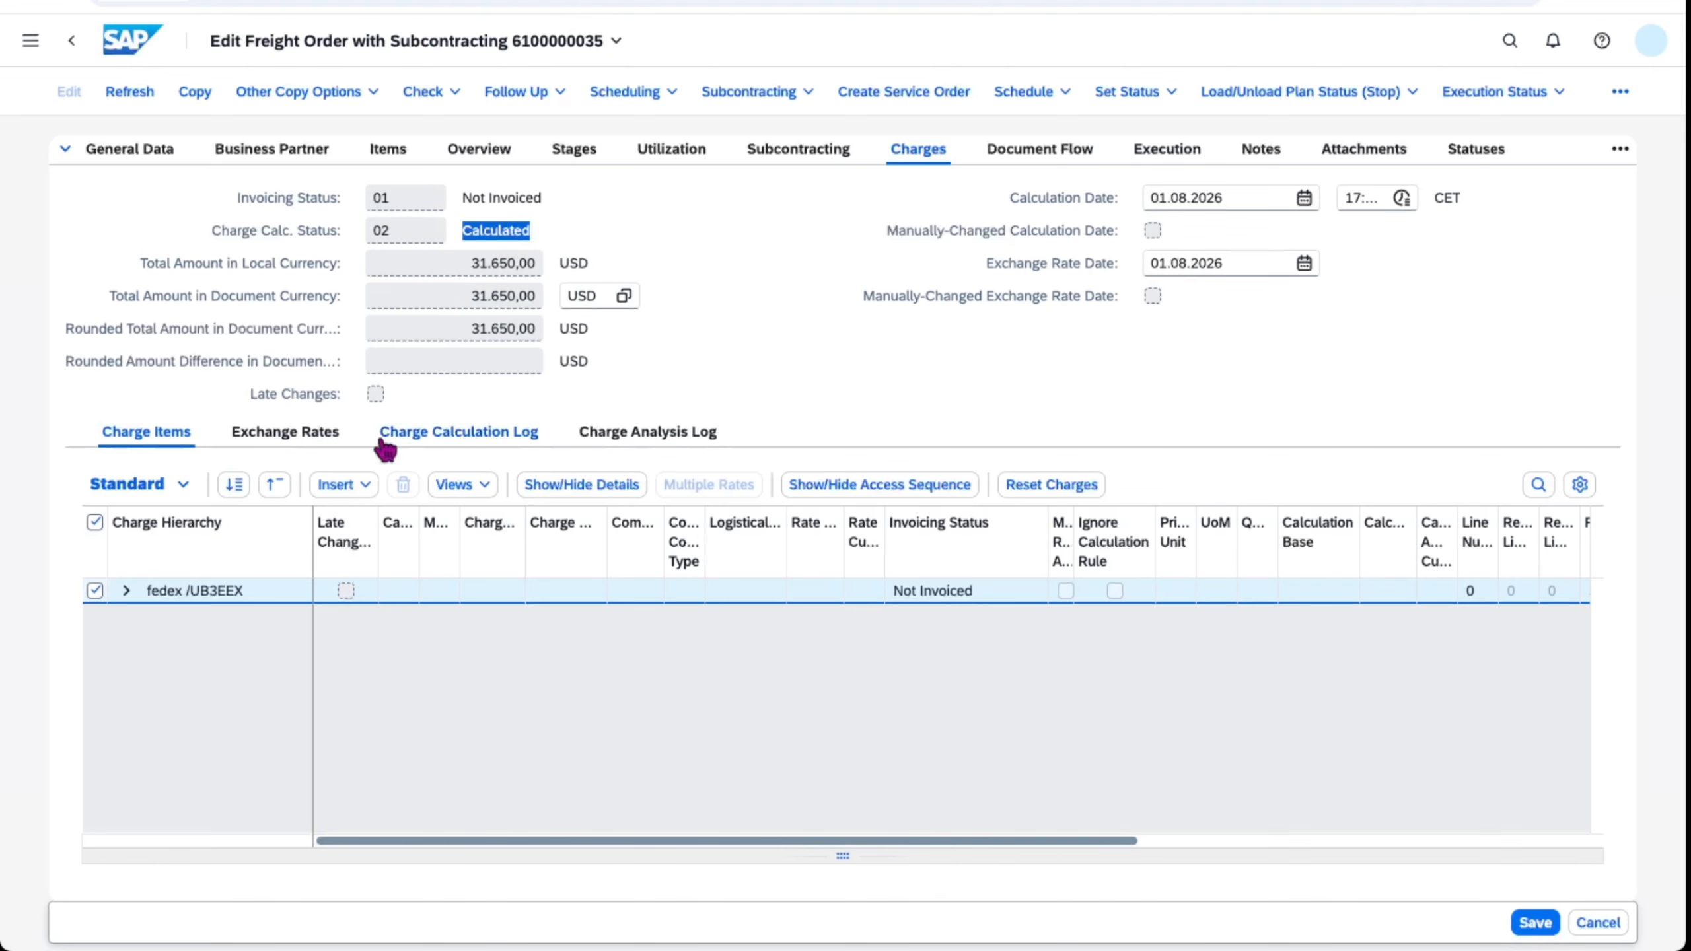
click(125, 593)
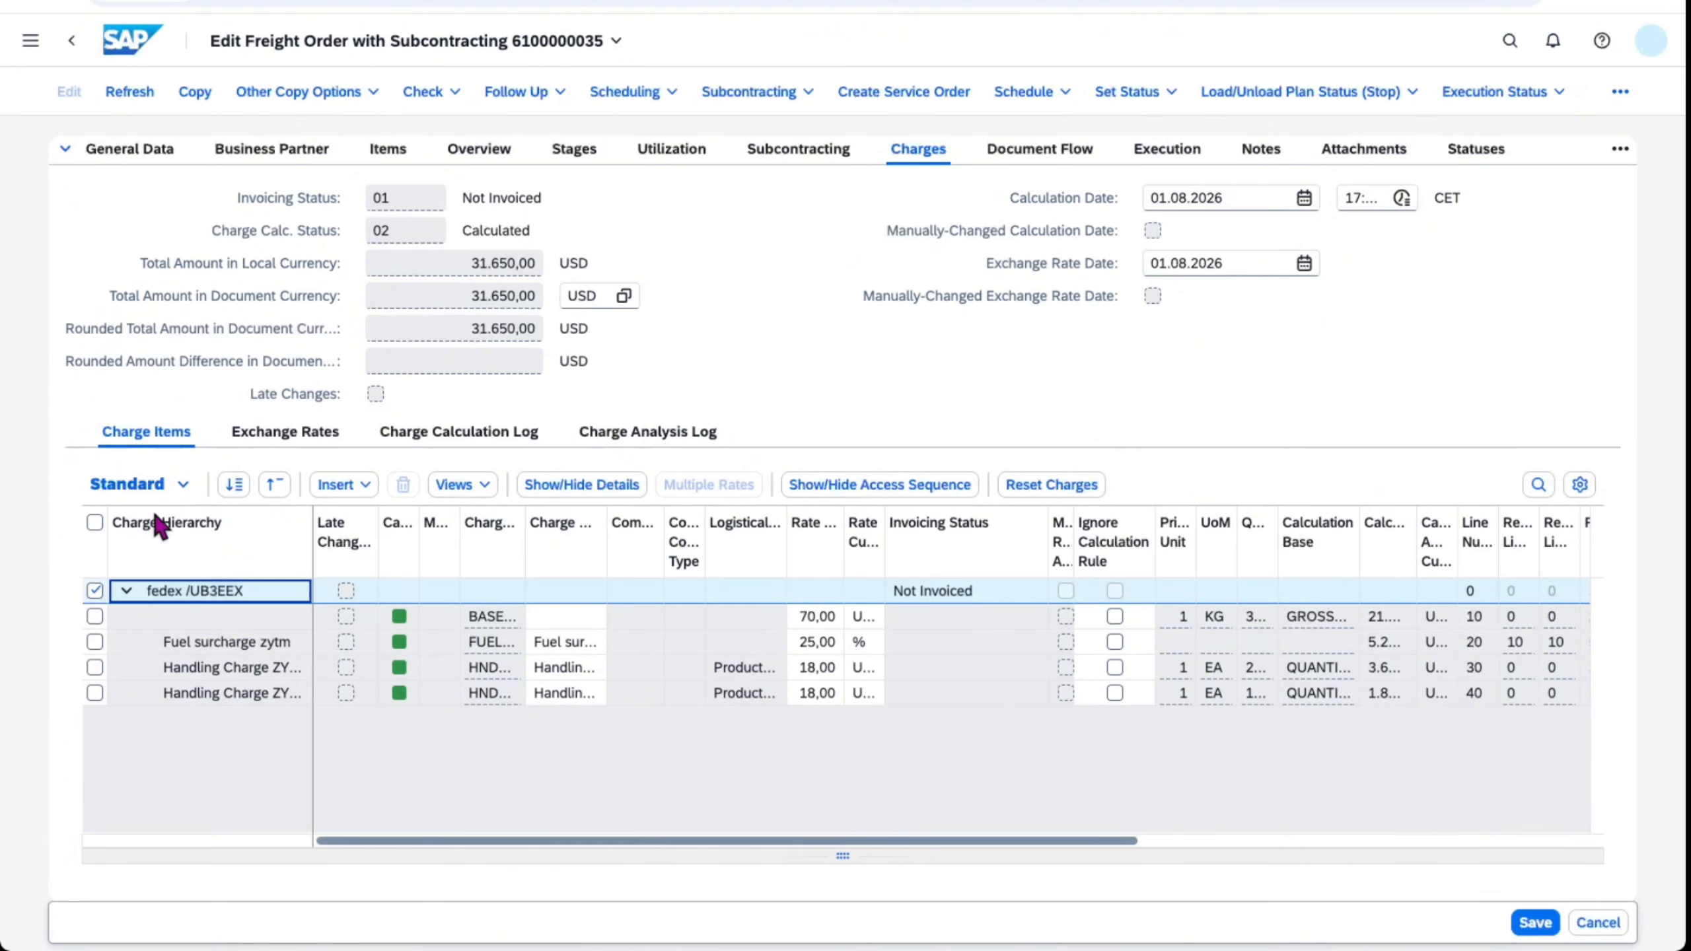
- Apply the zytm view to the charge items and widen the calculated amount and final amount columns
click(183, 485)
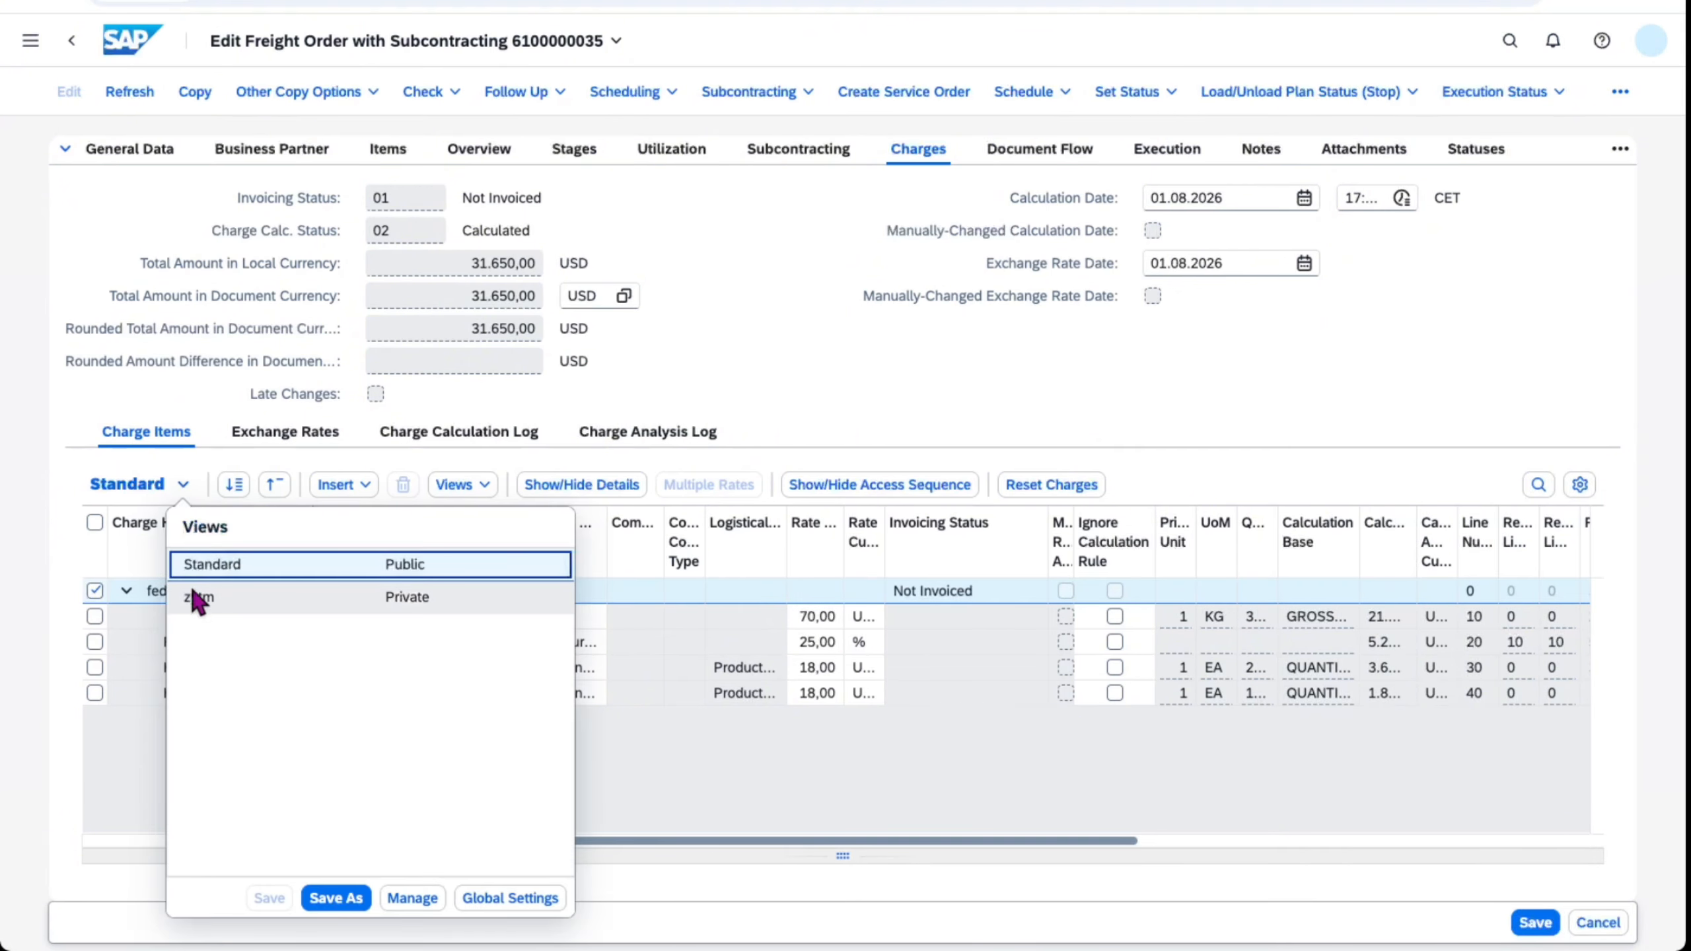
click(220, 595)
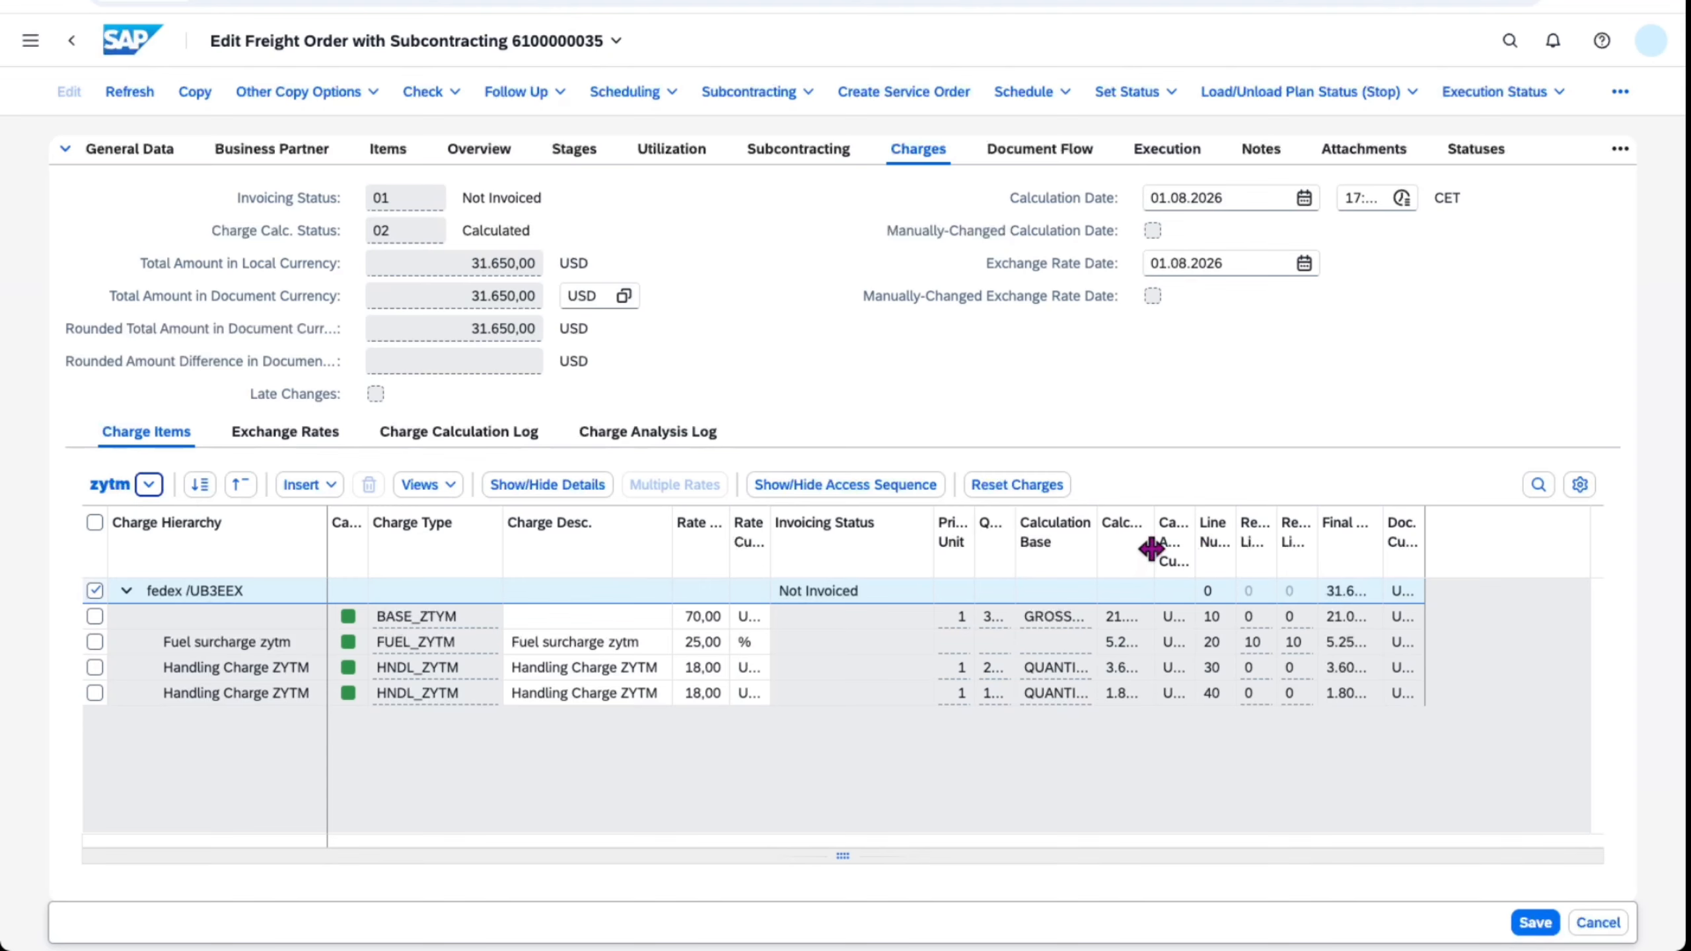
drag(1159, 554, 1276, 566)
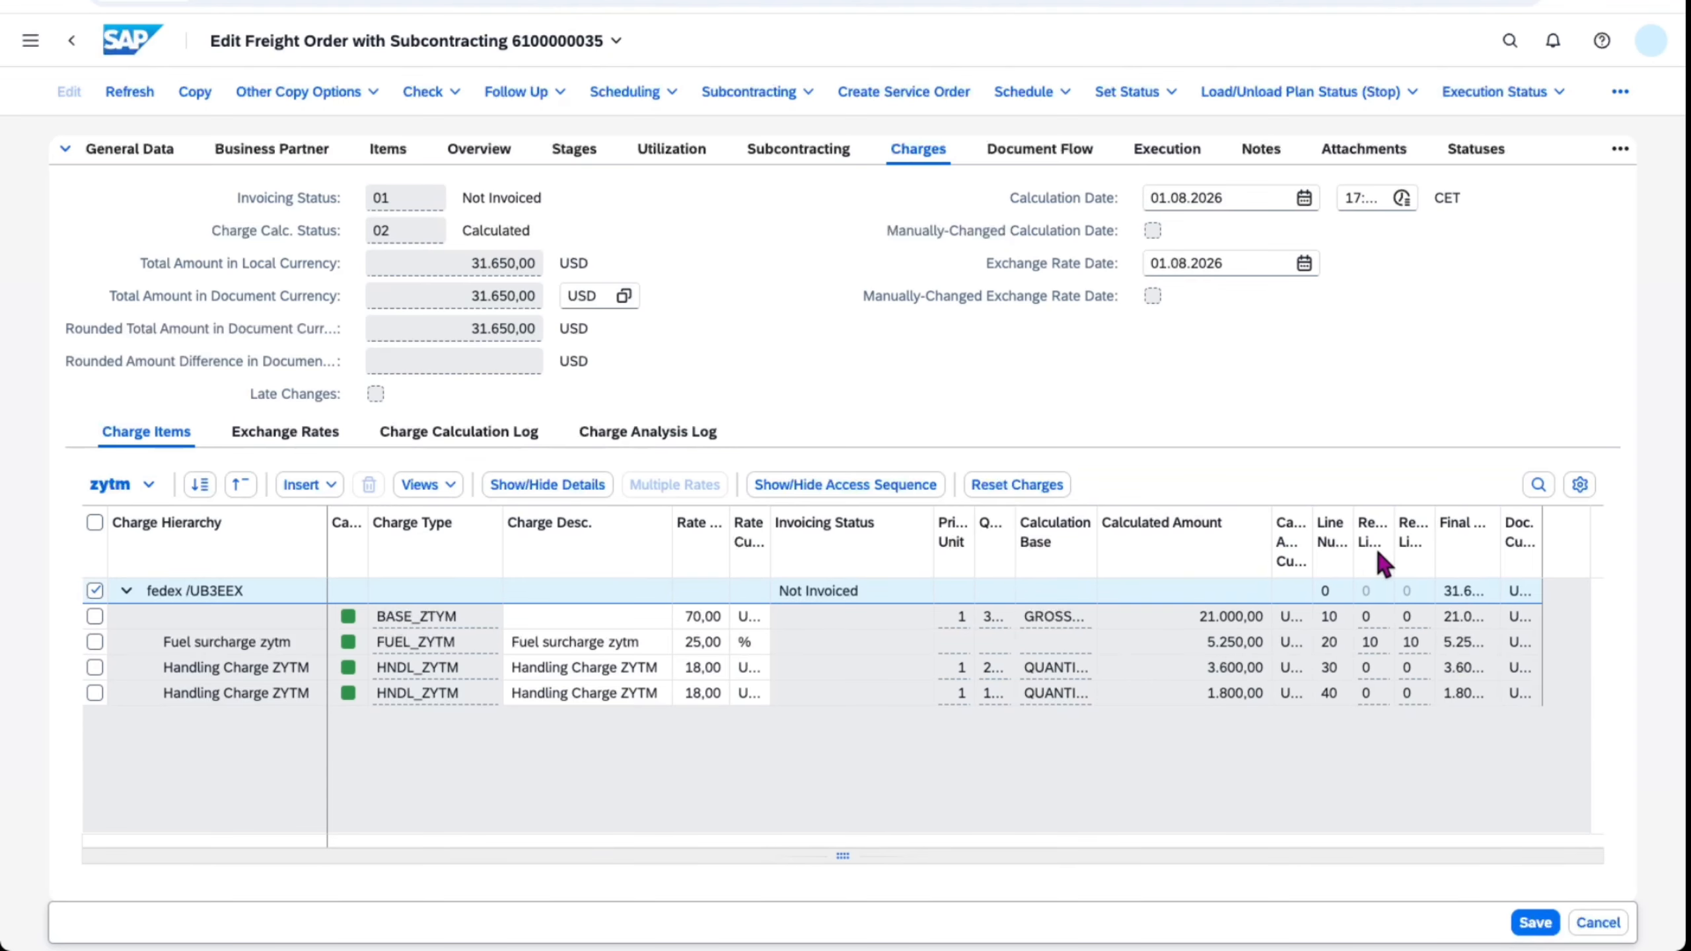
double_click(1499, 550)
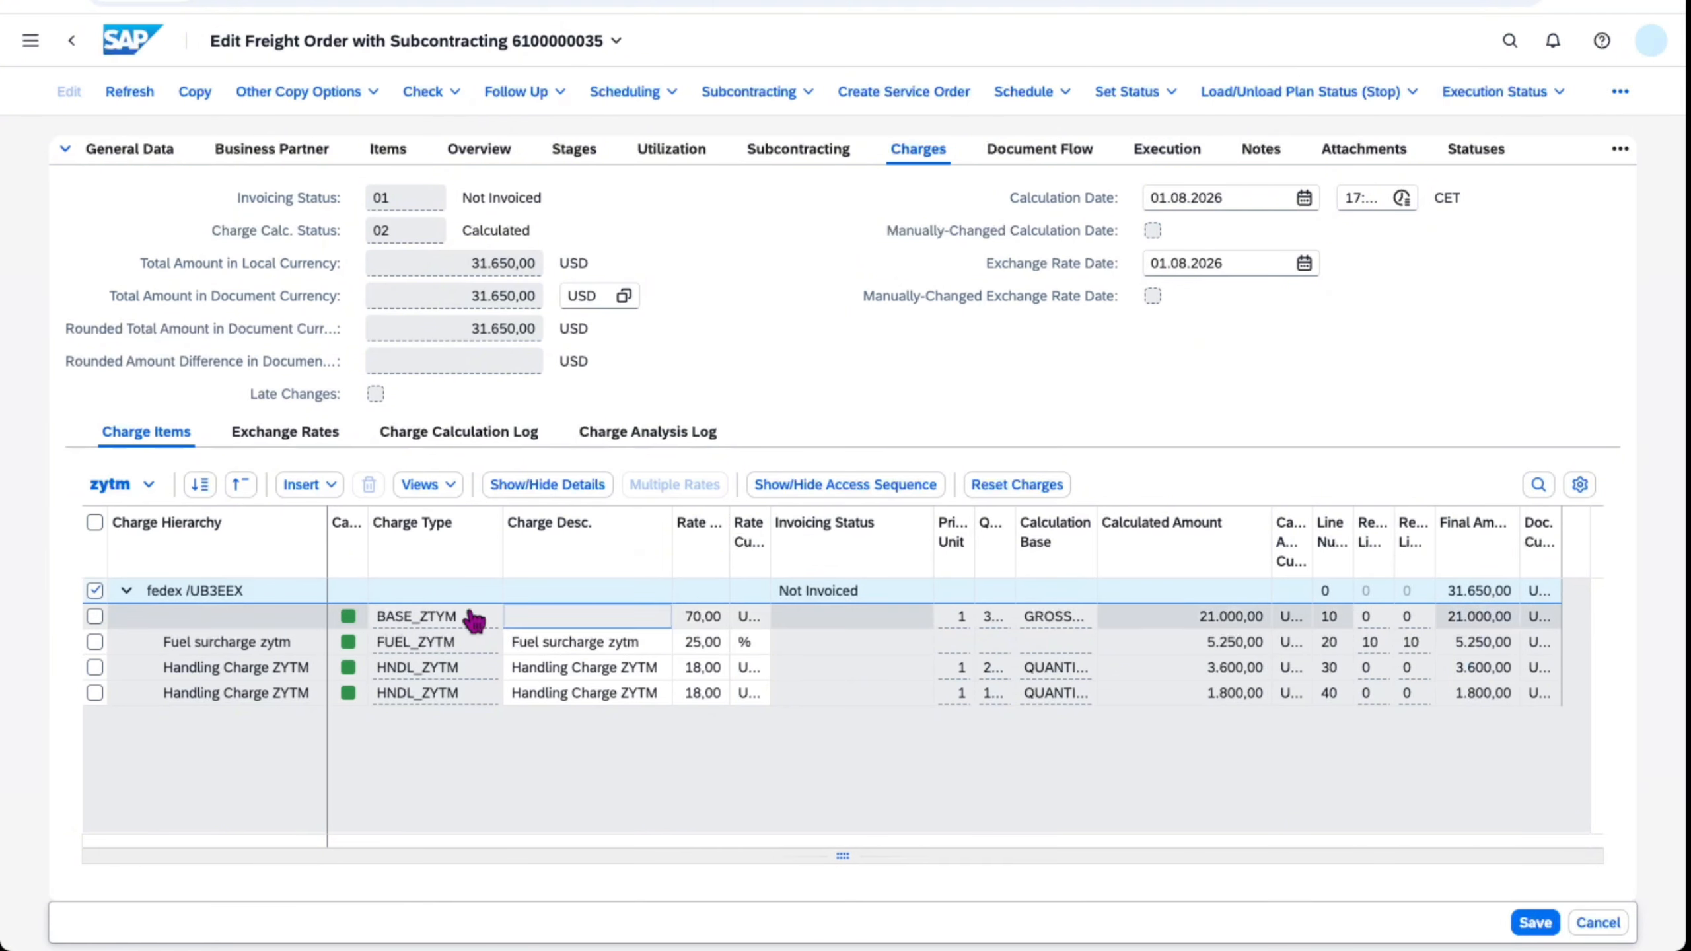
- Examine the detailed rate and calculation rules of the fuel surcharge line and the calculation rules of the first handling charge line
click(585, 483)
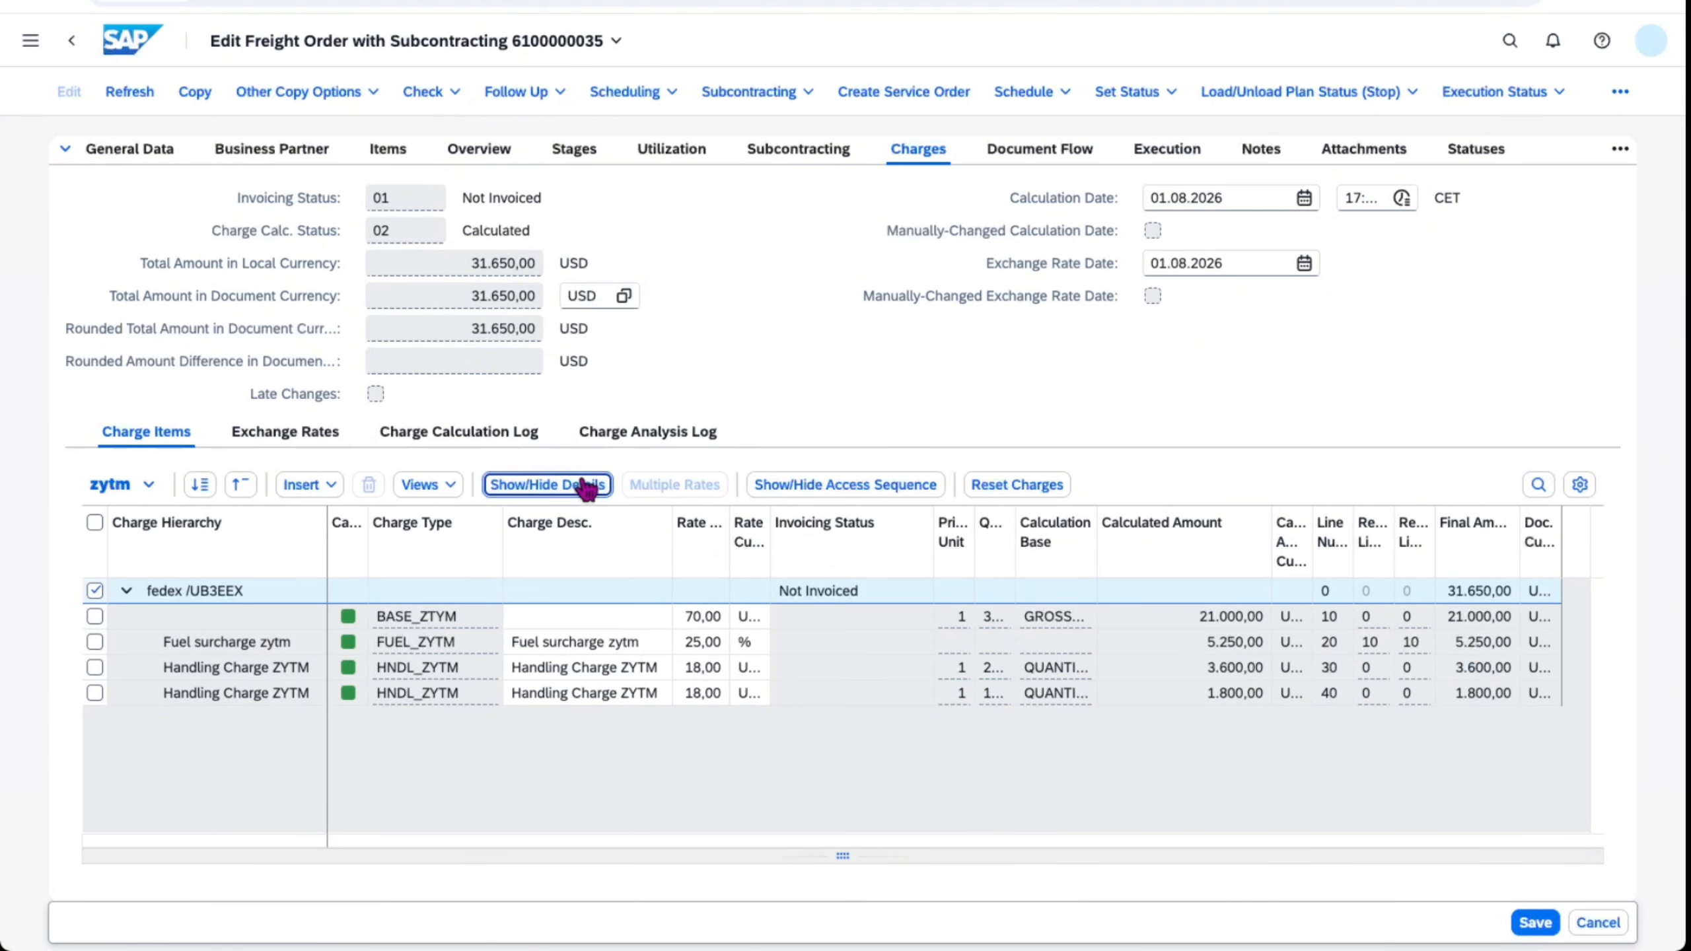
click(247, 645)
scroll(816, 693, down, 6)
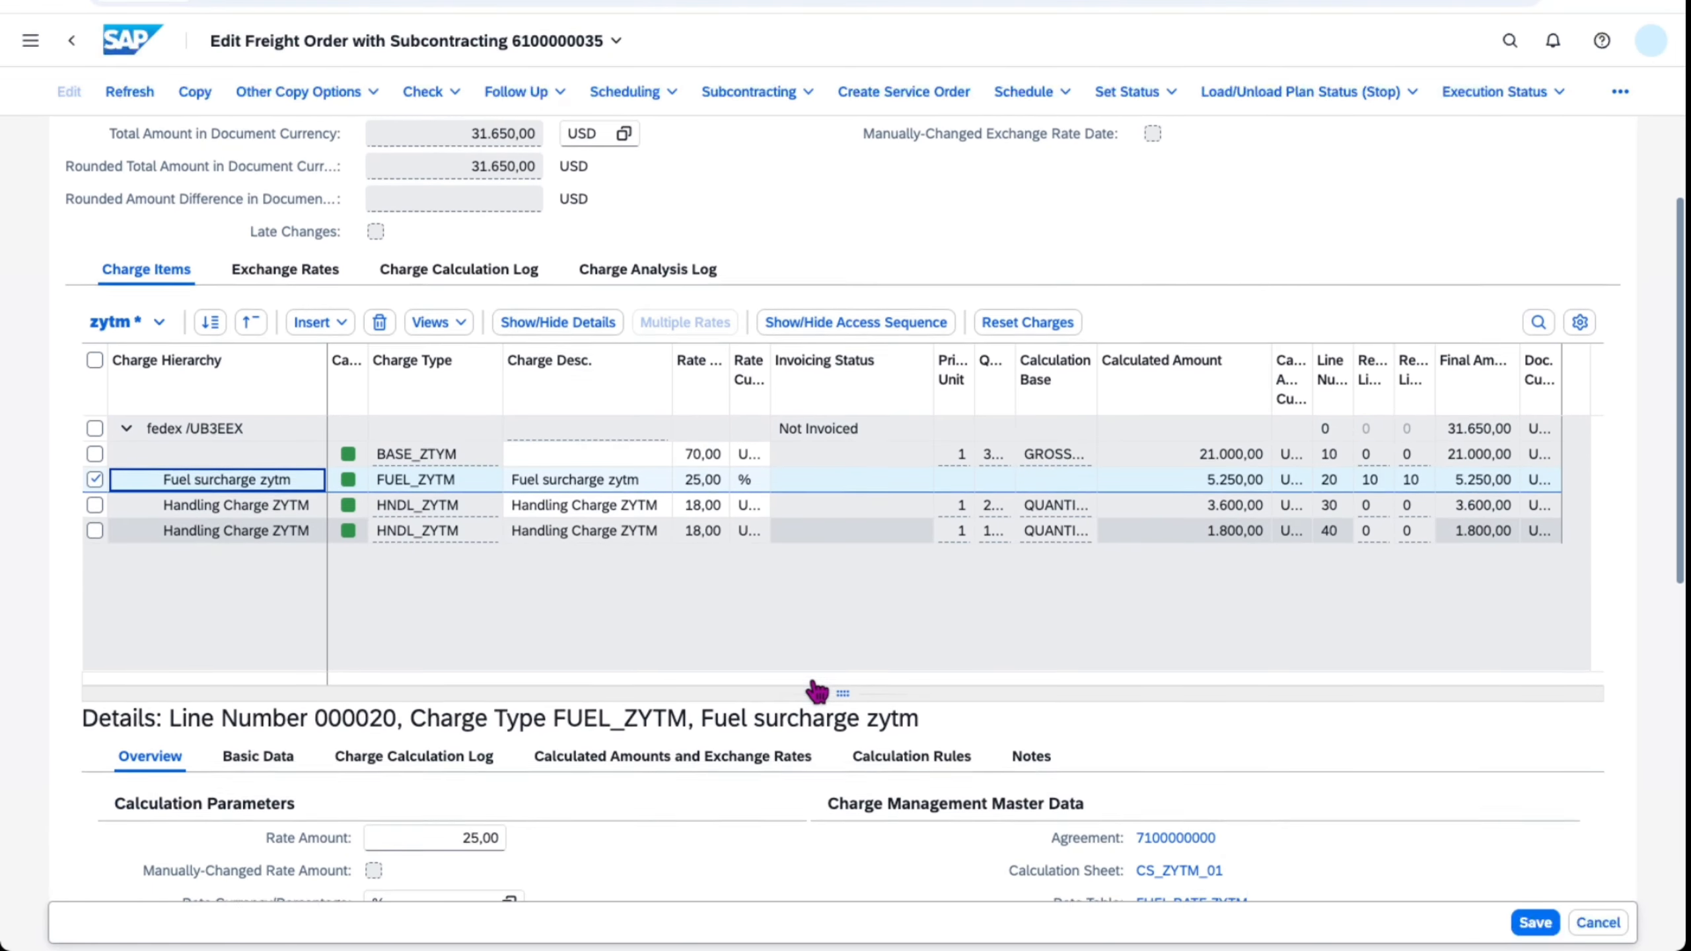
scroll(815, 686, down, 3)
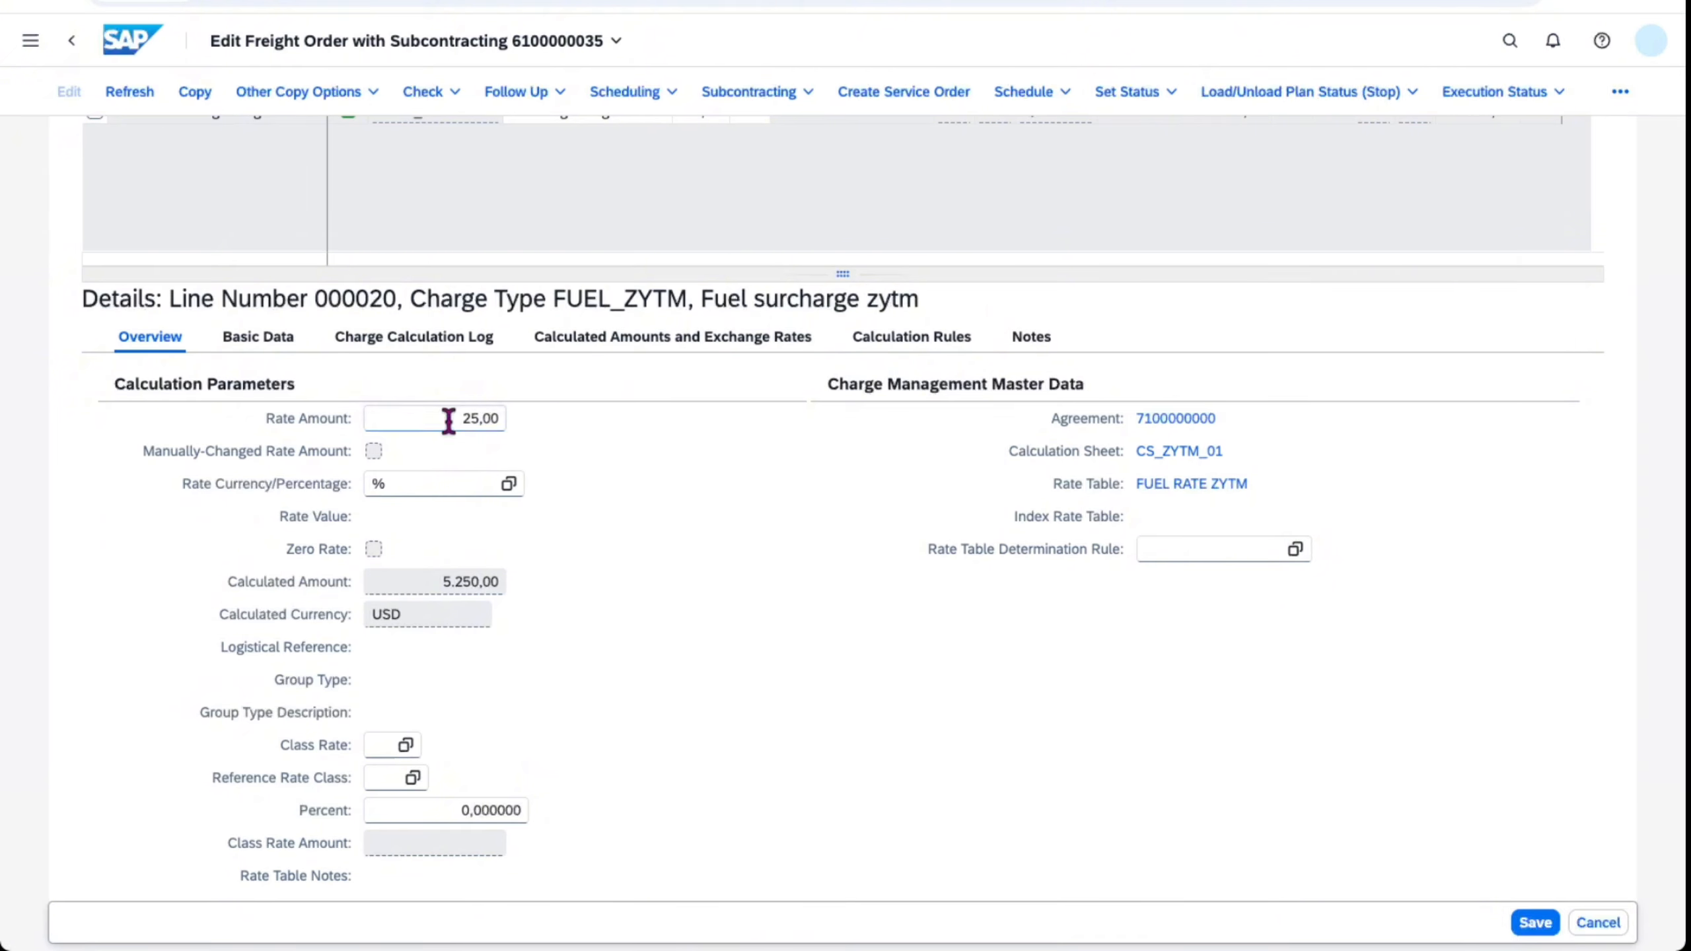
drag(449, 419, 492, 419)
click(675, 459)
click(930, 341)
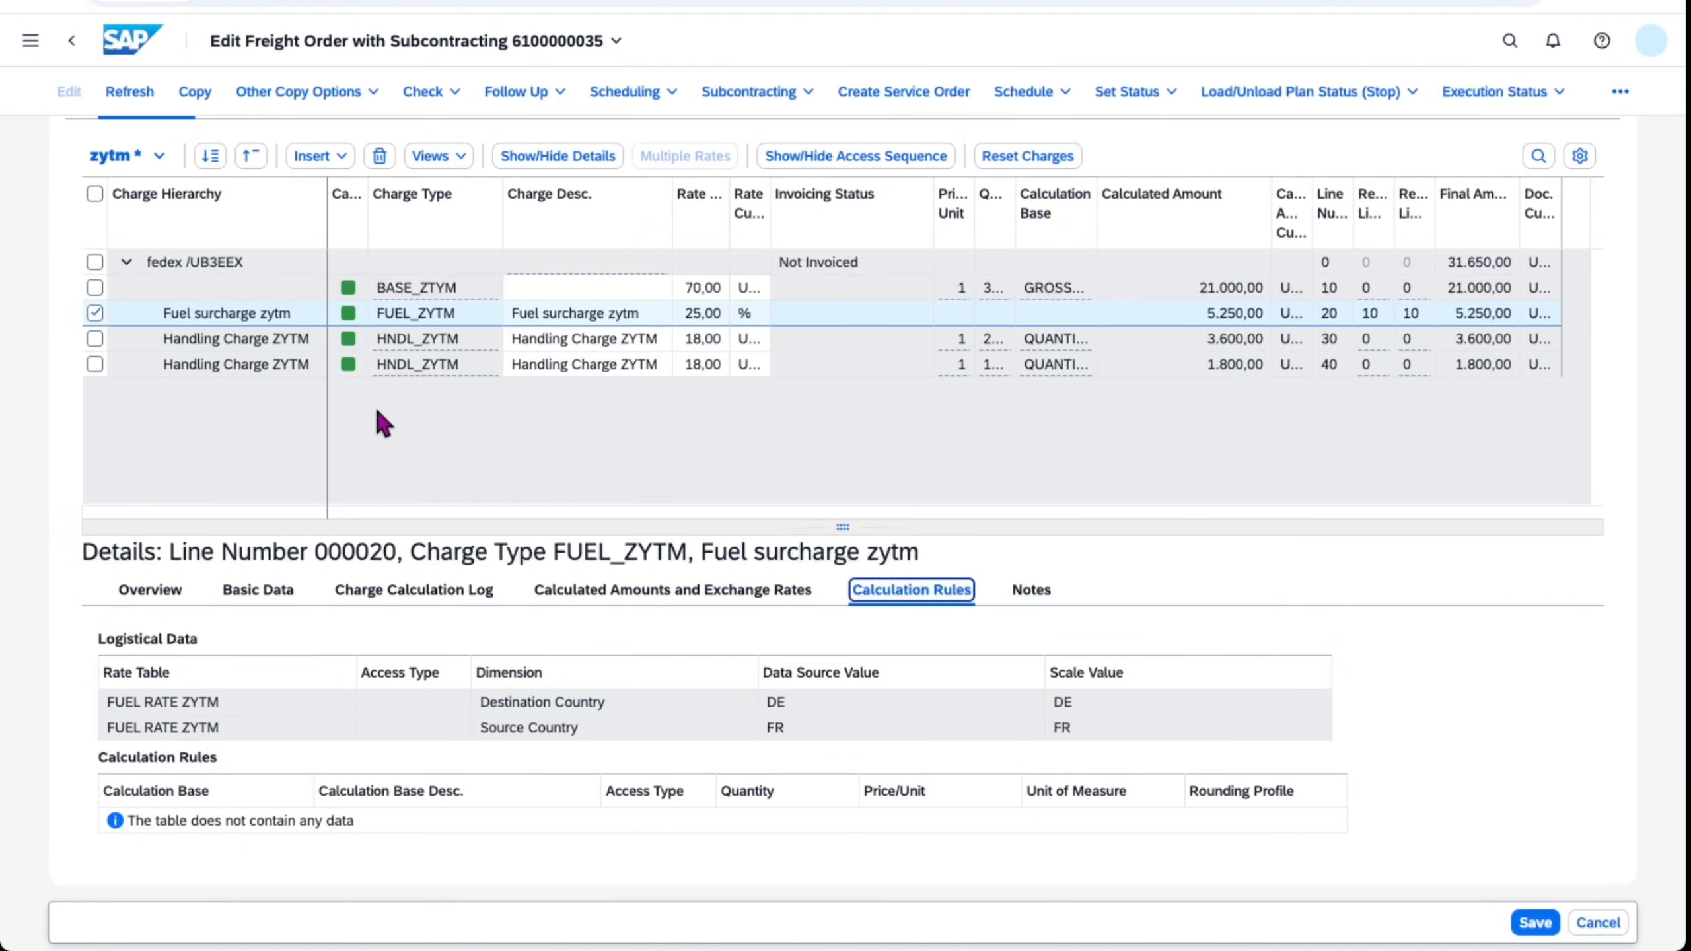
click(254, 347)
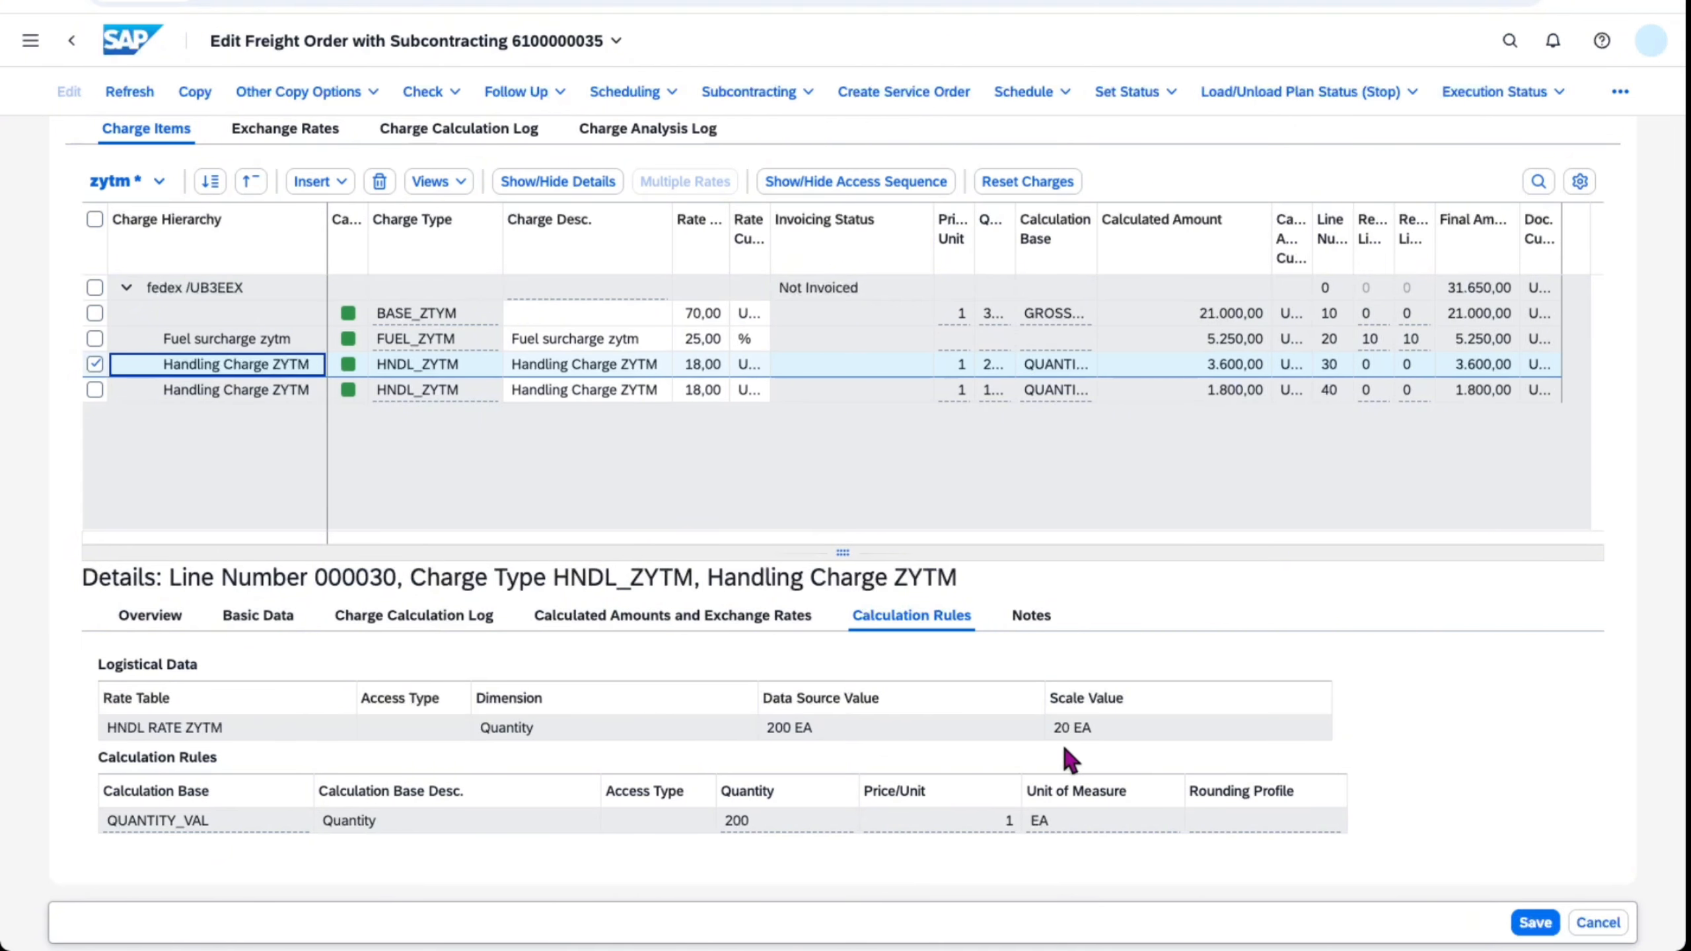
click(423, 326)
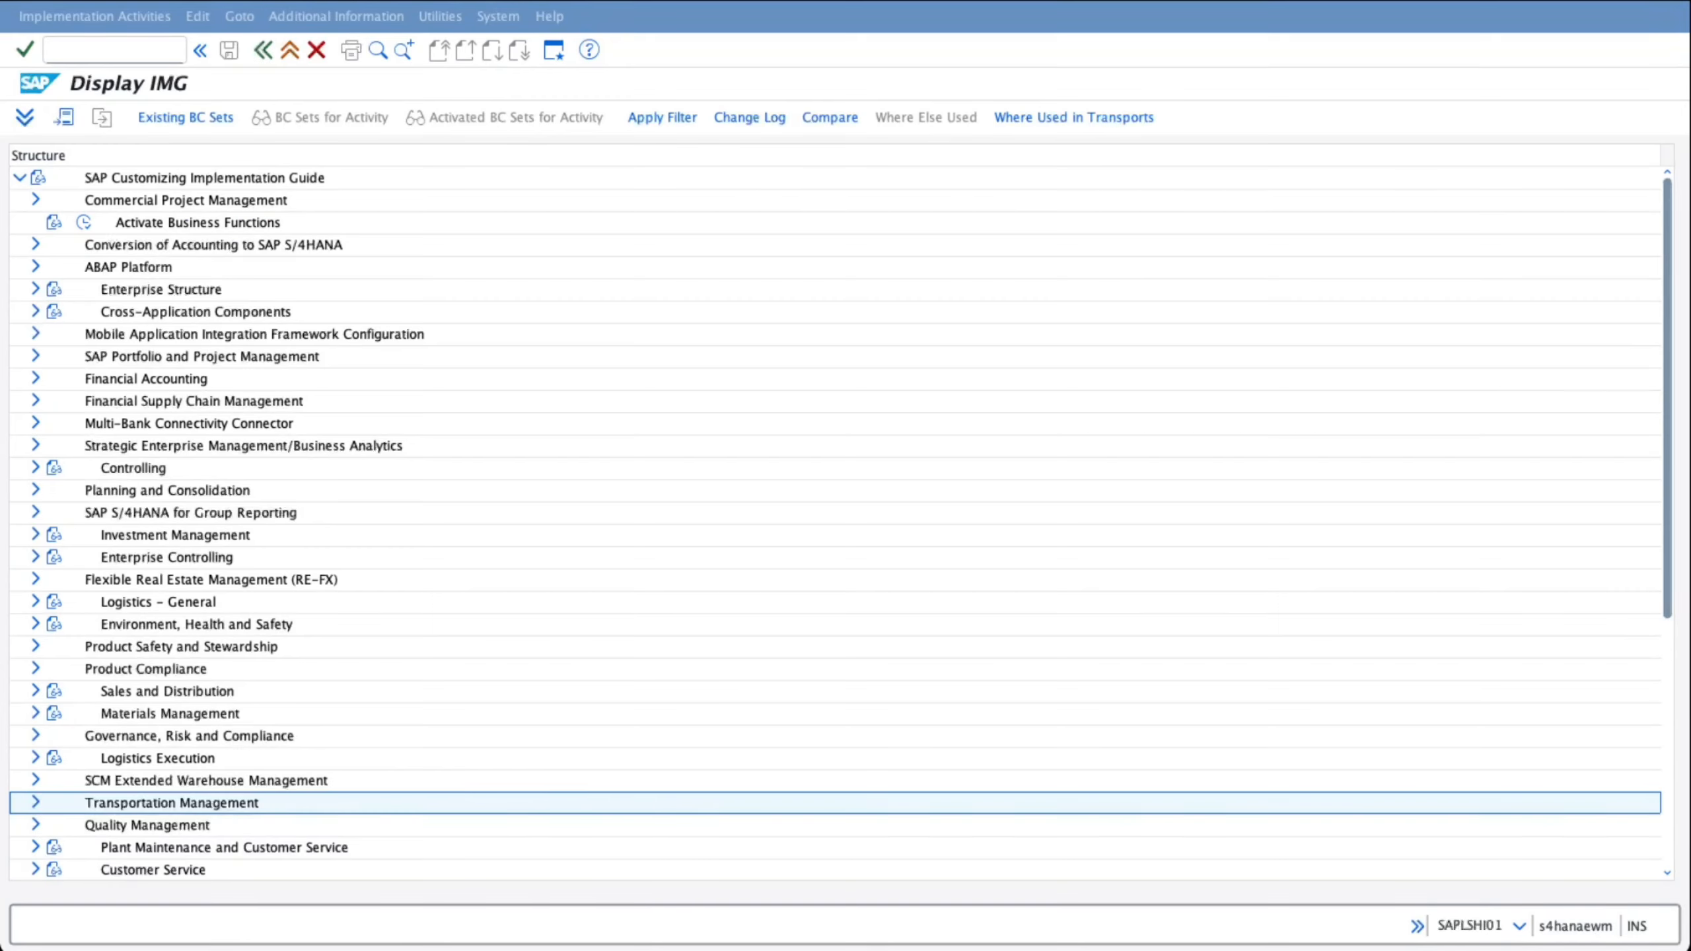
- In SAP GUI's Display IMG, open the Define Settlement Profile activity in the Settlement section of Transportation Management
click(994, 801)
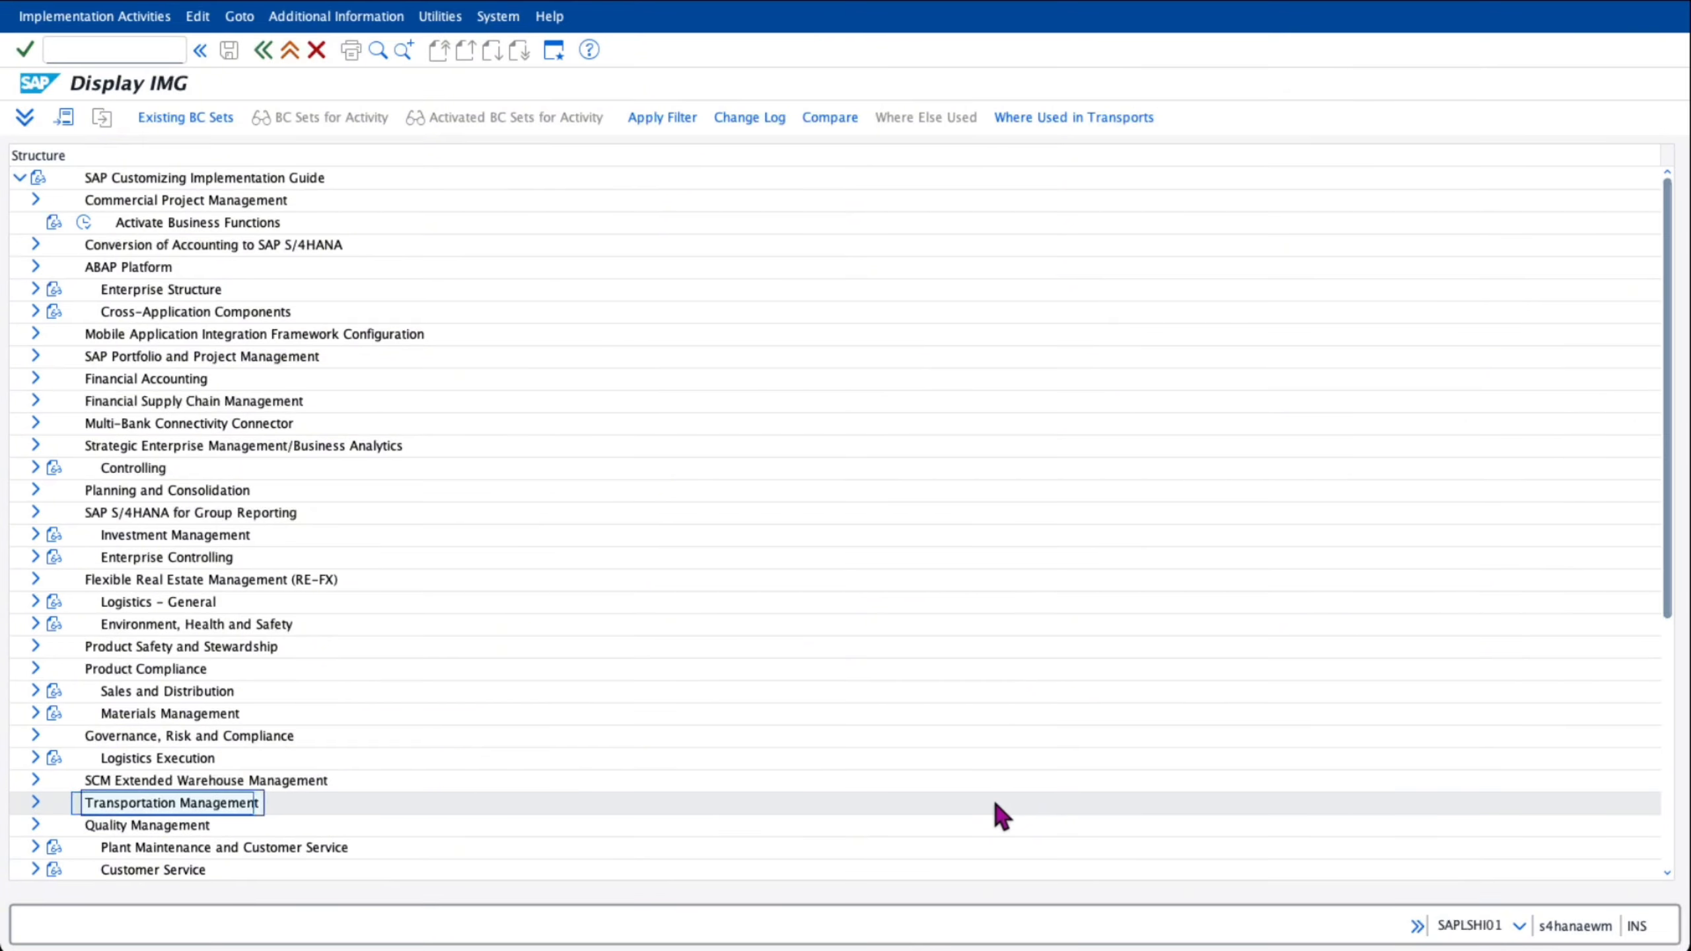
scroll(158, 735, down, 6)
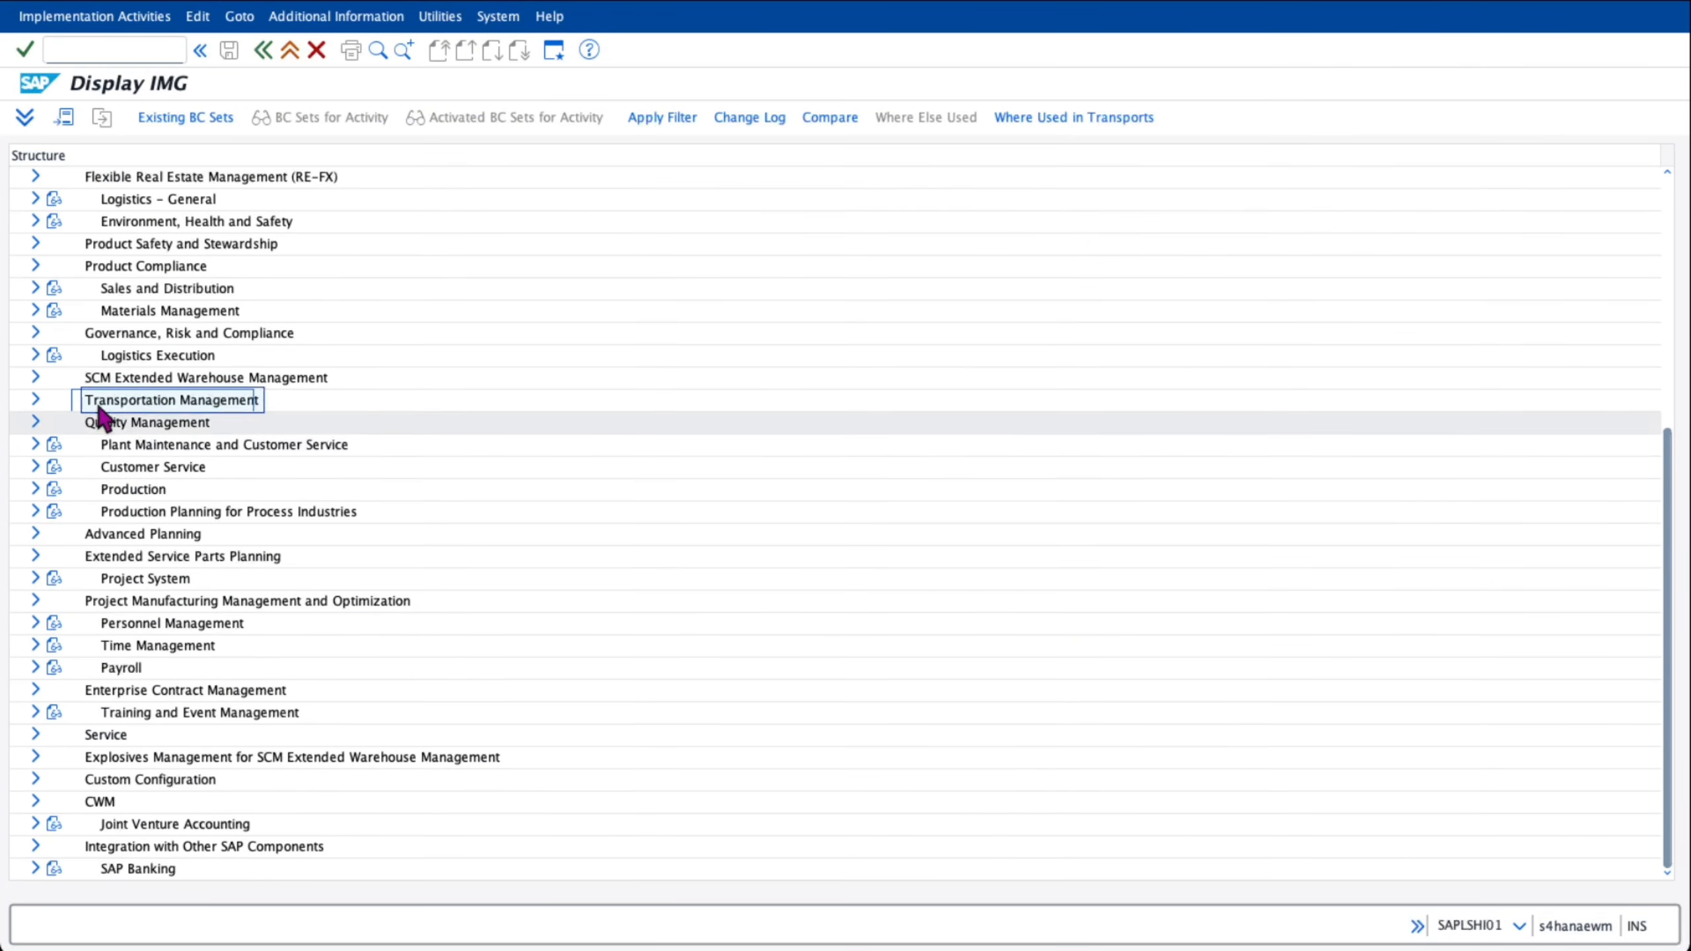
click(36, 401)
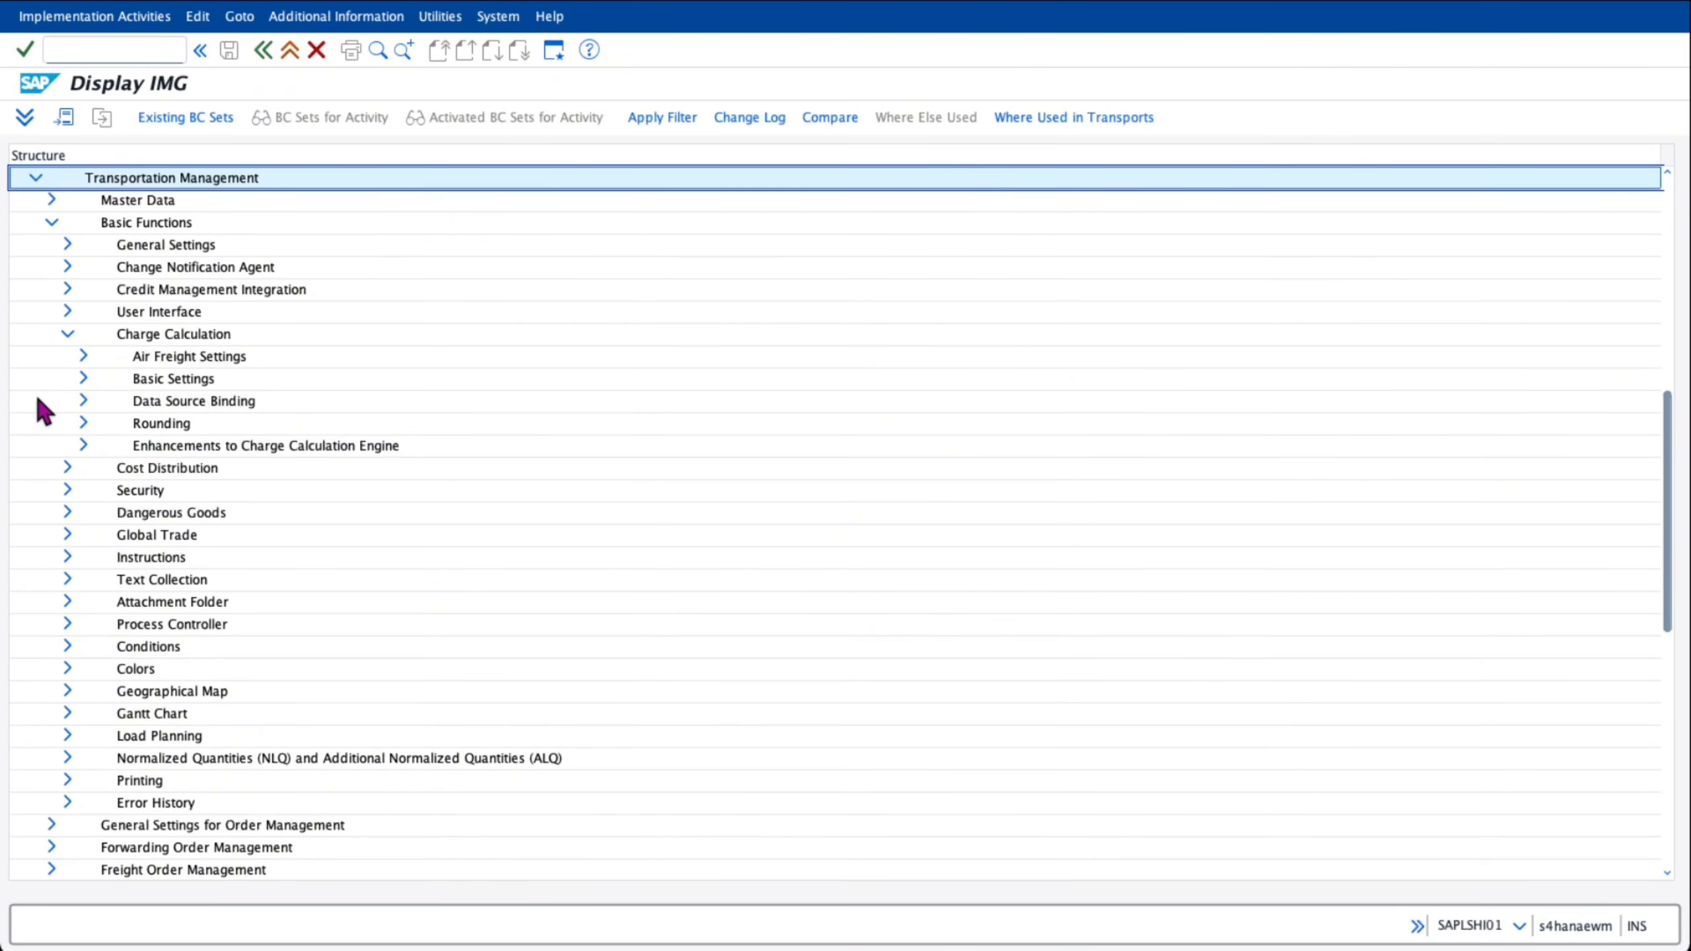
click(51, 223)
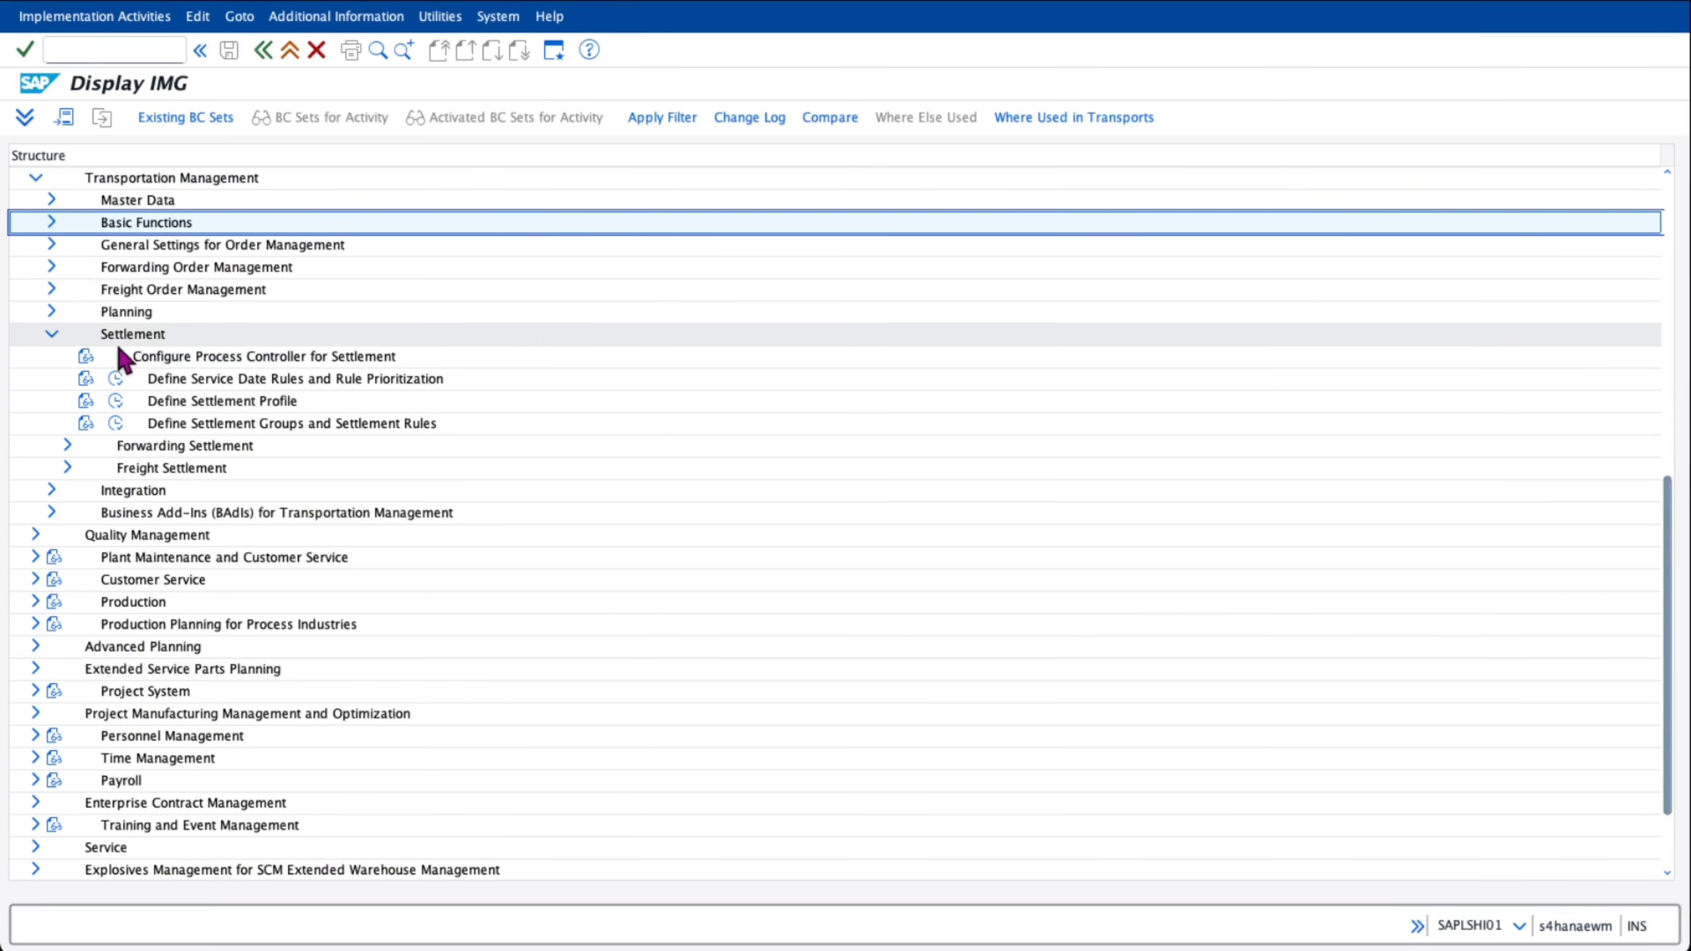
click(117, 404)
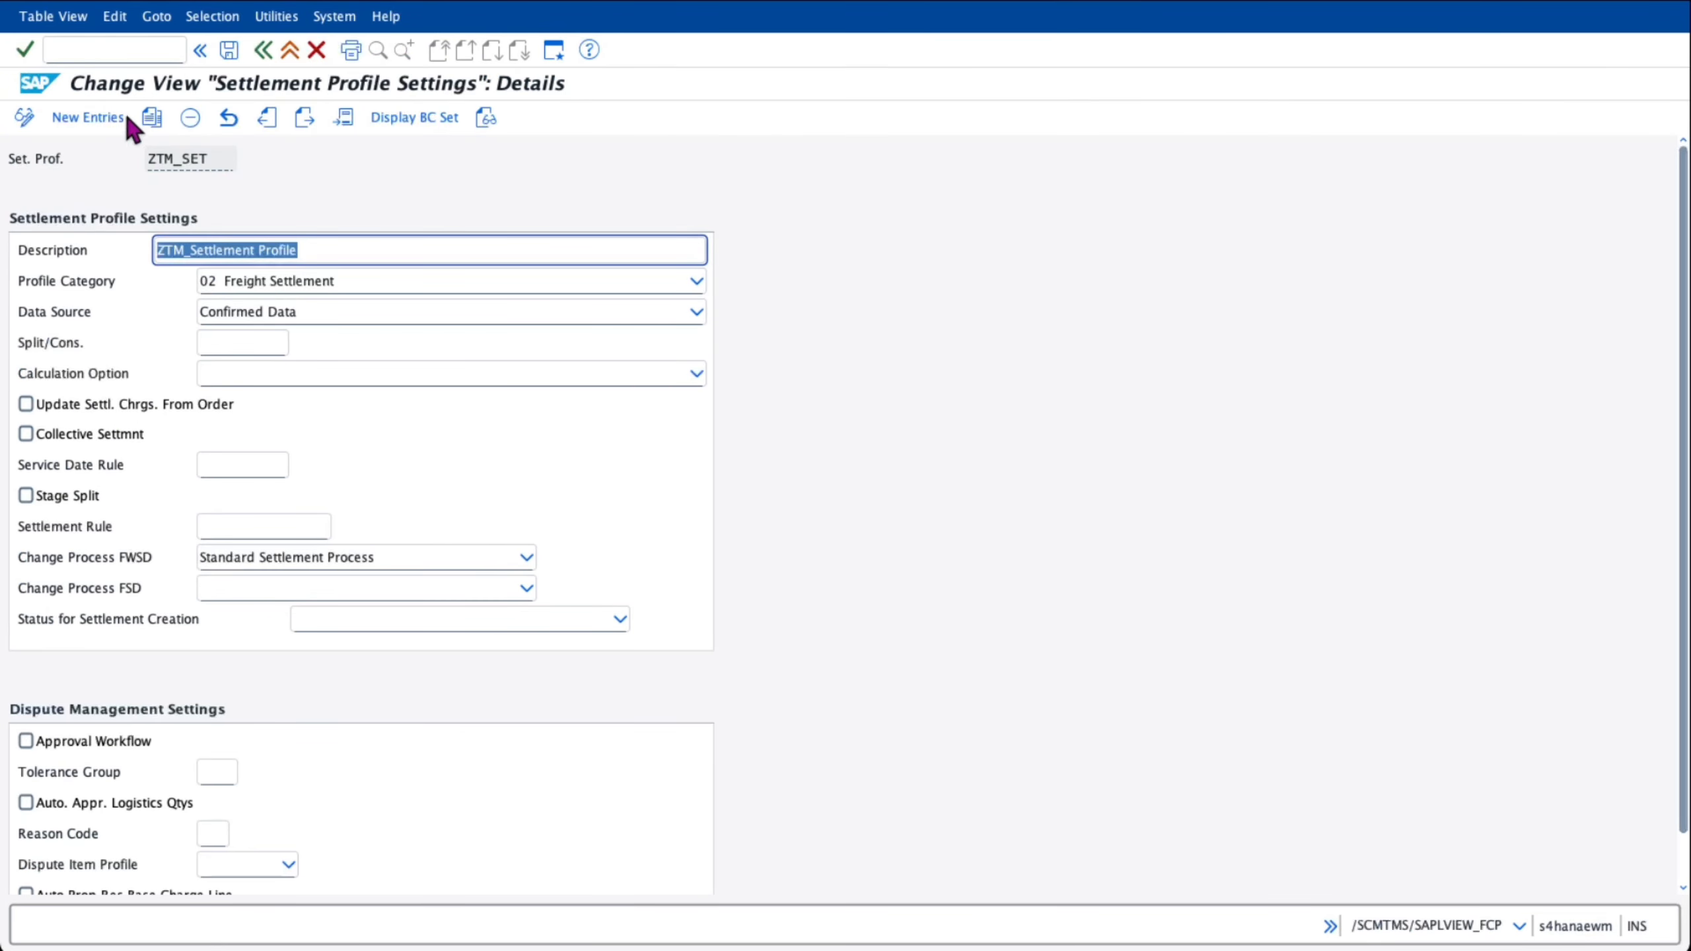
- Create and save settlement profile ZYTM_SETT with description "Settlement profile for zytm" and category 02 Freight Settlement, and return to the IMG structure
click(104, 120)
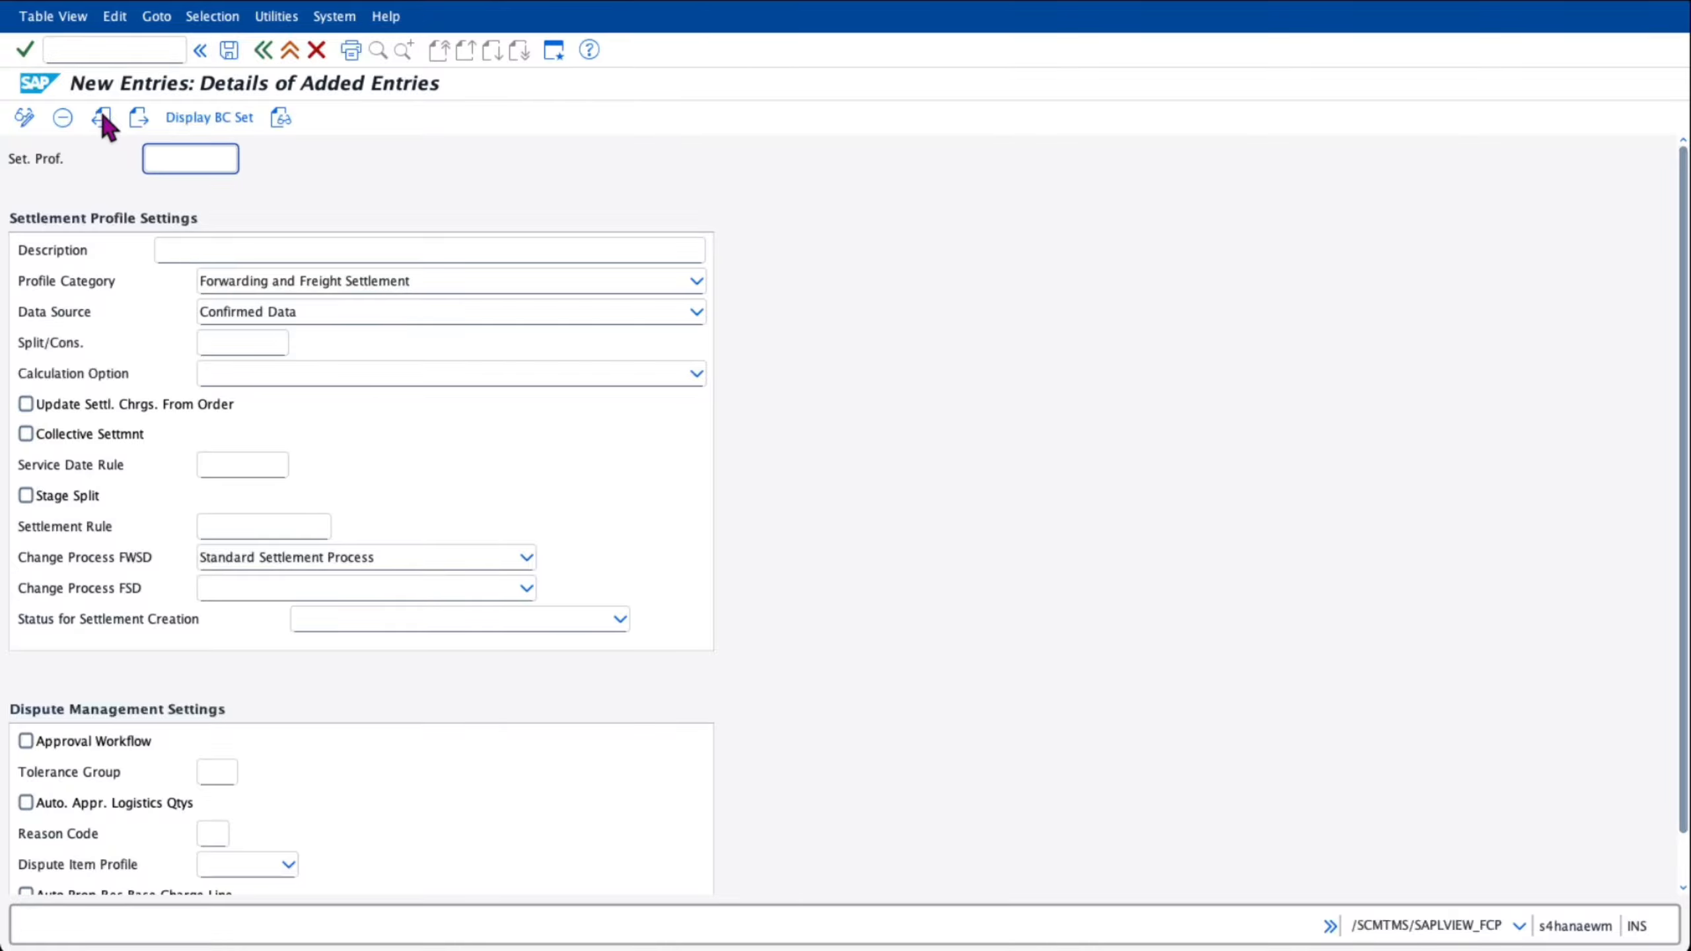
key(Caps_Lock)
text(Z)
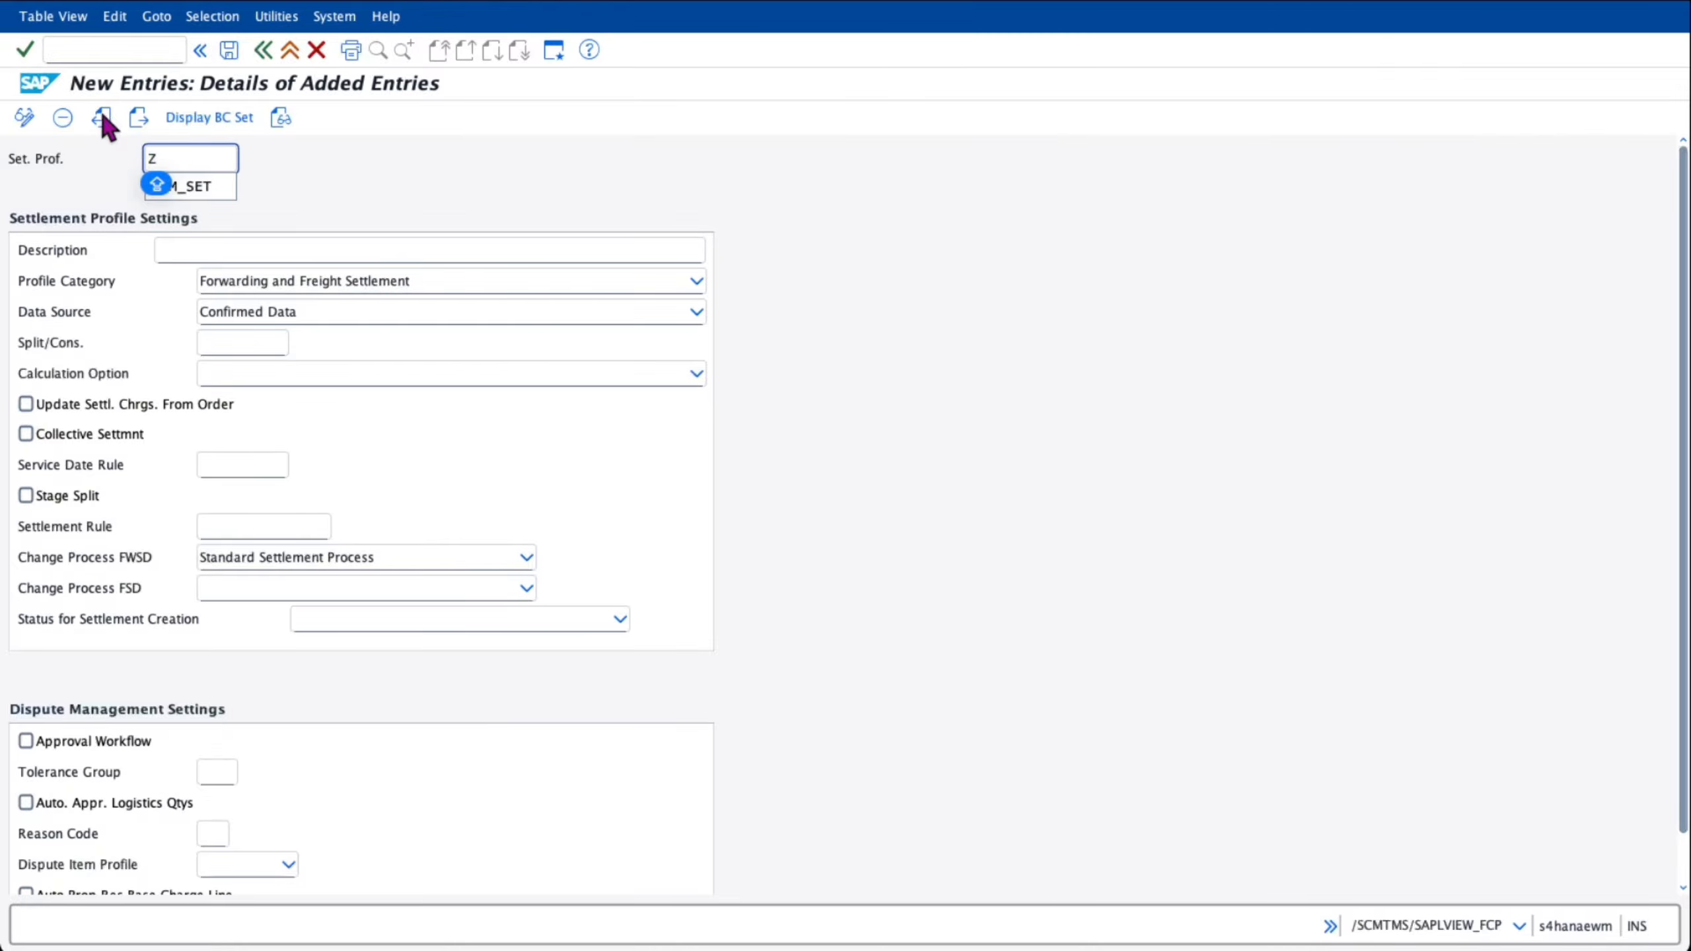
text(YTM)
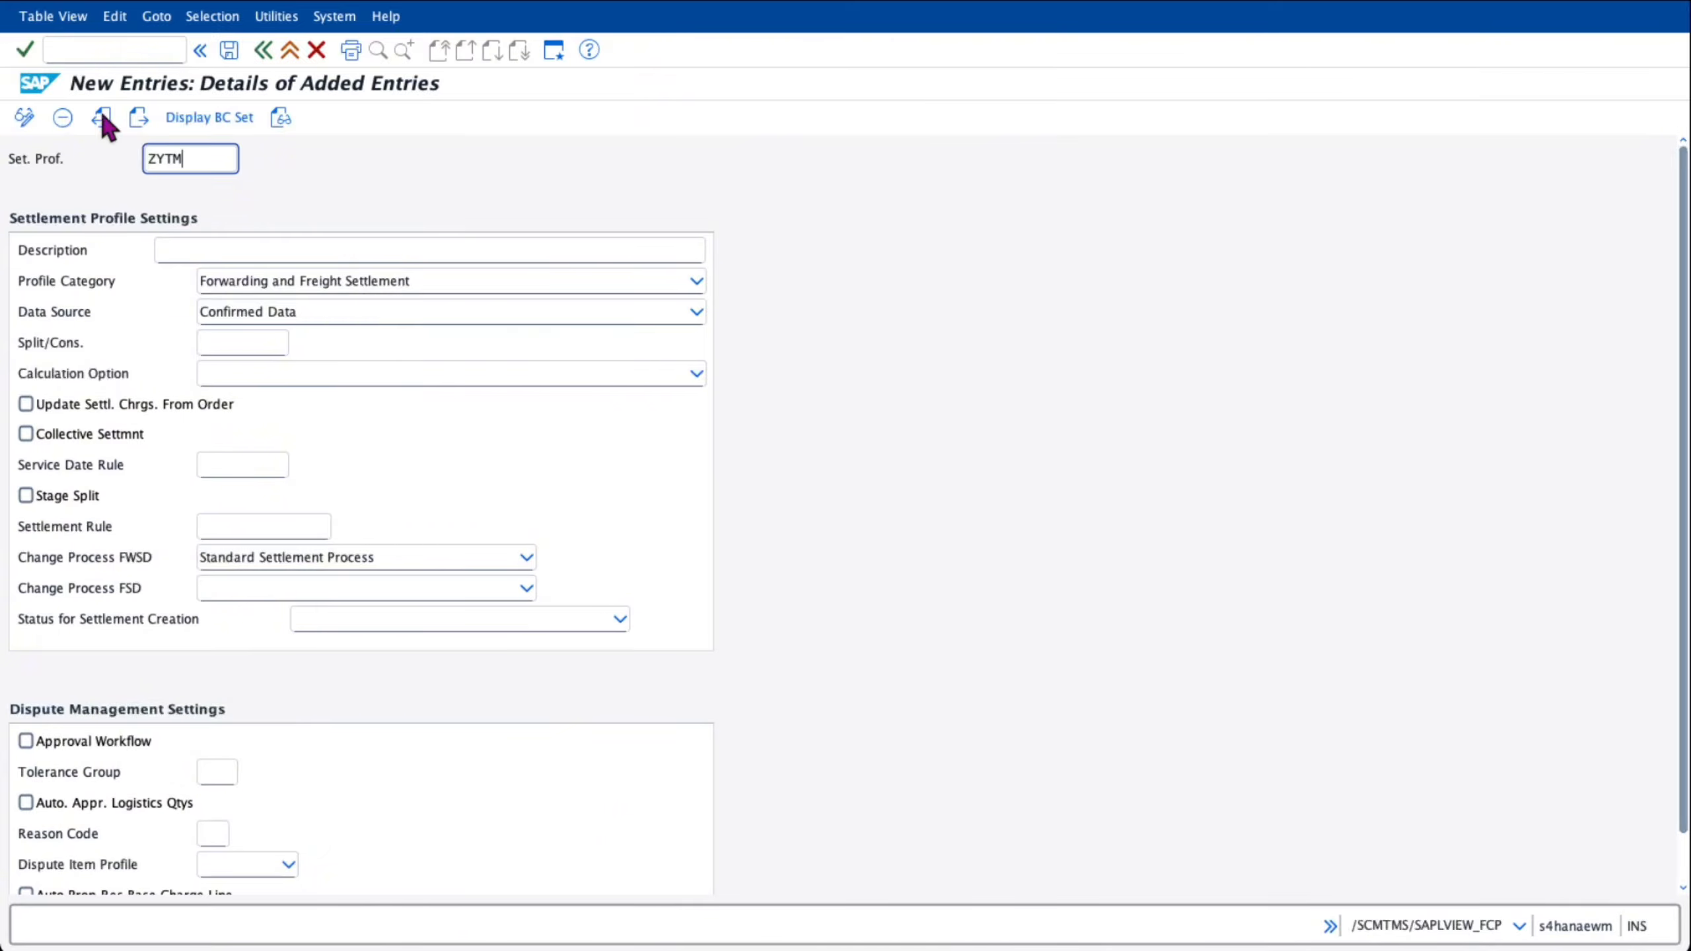
text(_SETT)
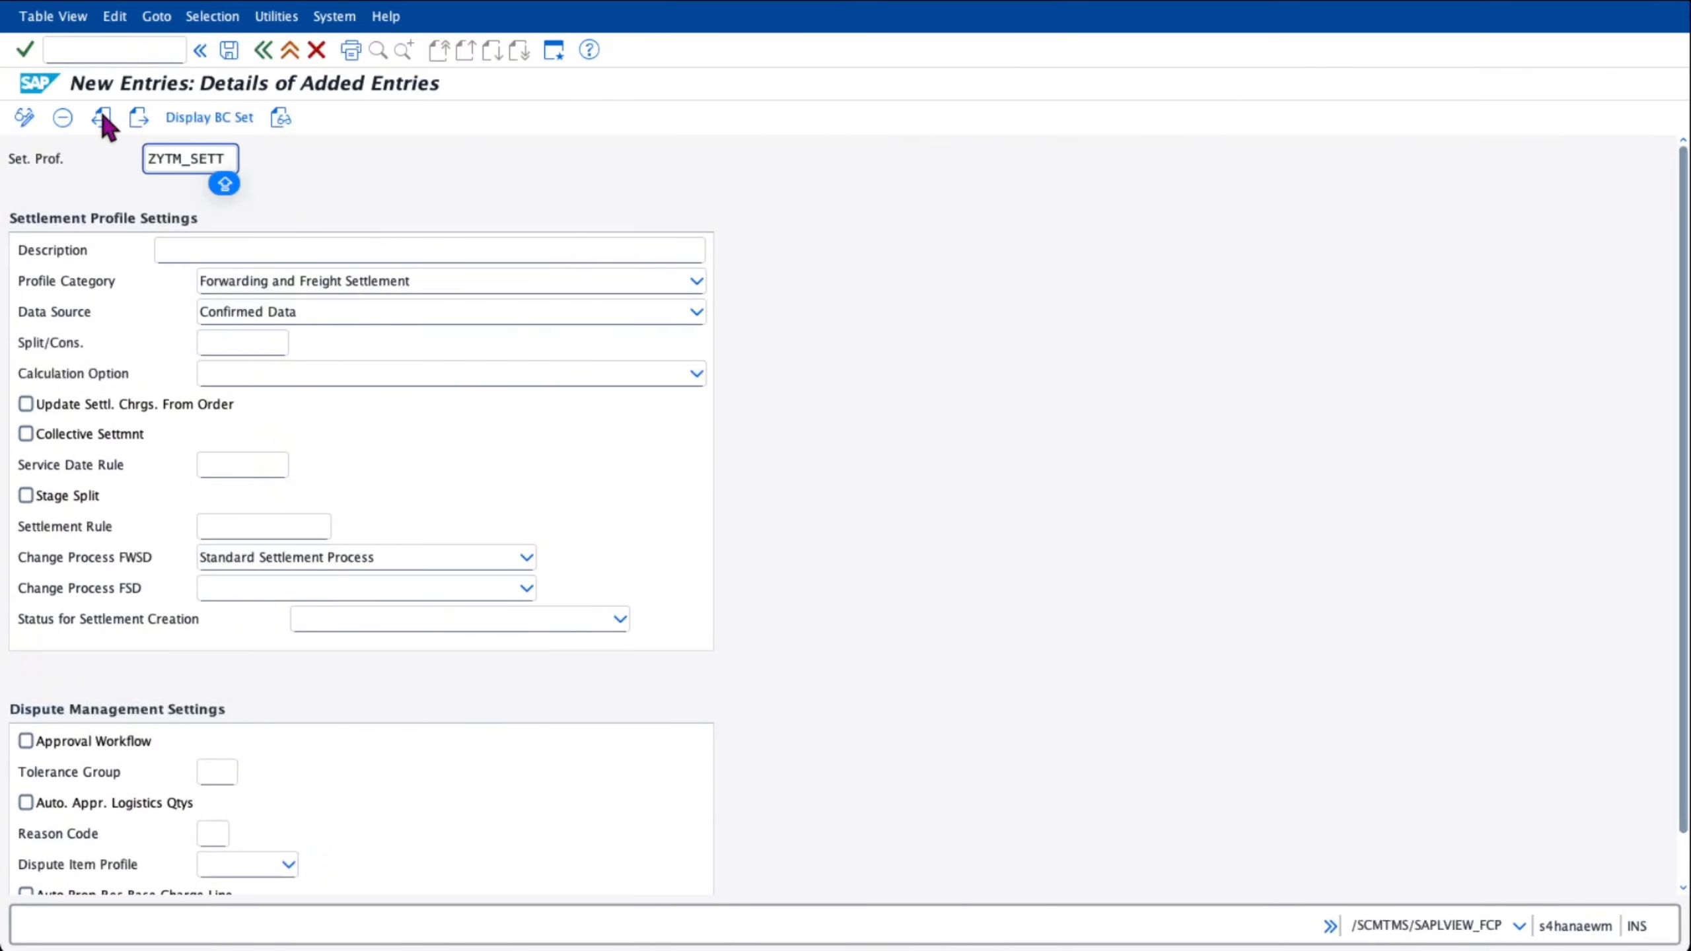
click(200, 252)
text(Settlement profile for zytm)
click(344, 283)
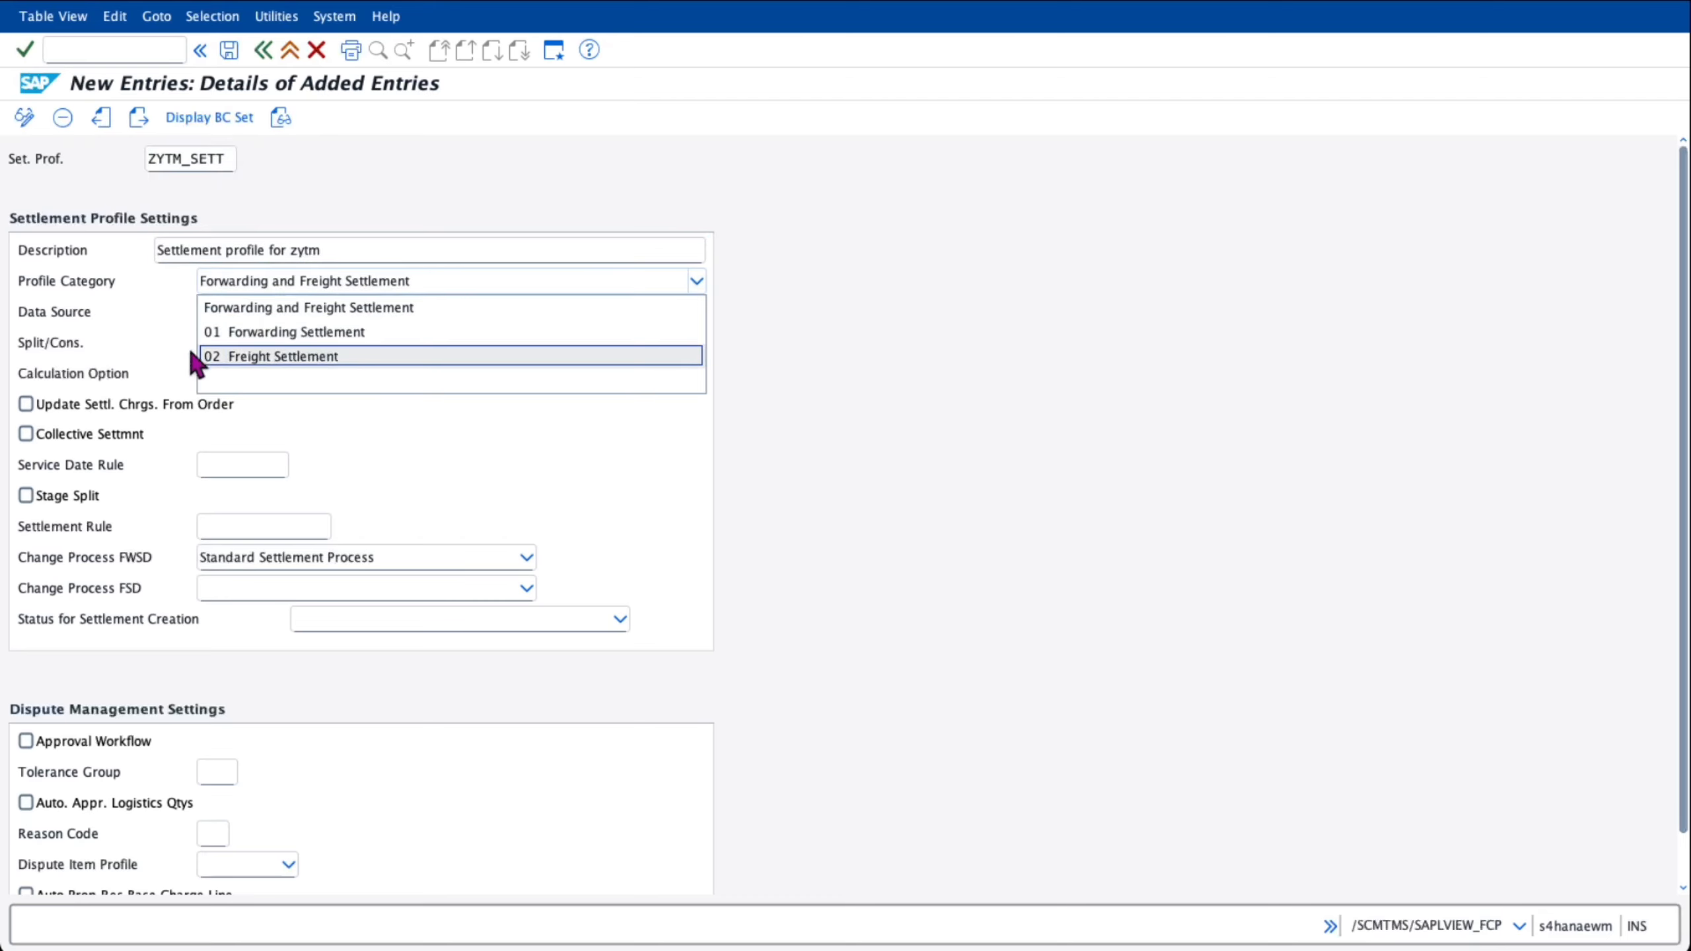
click(218, 357)
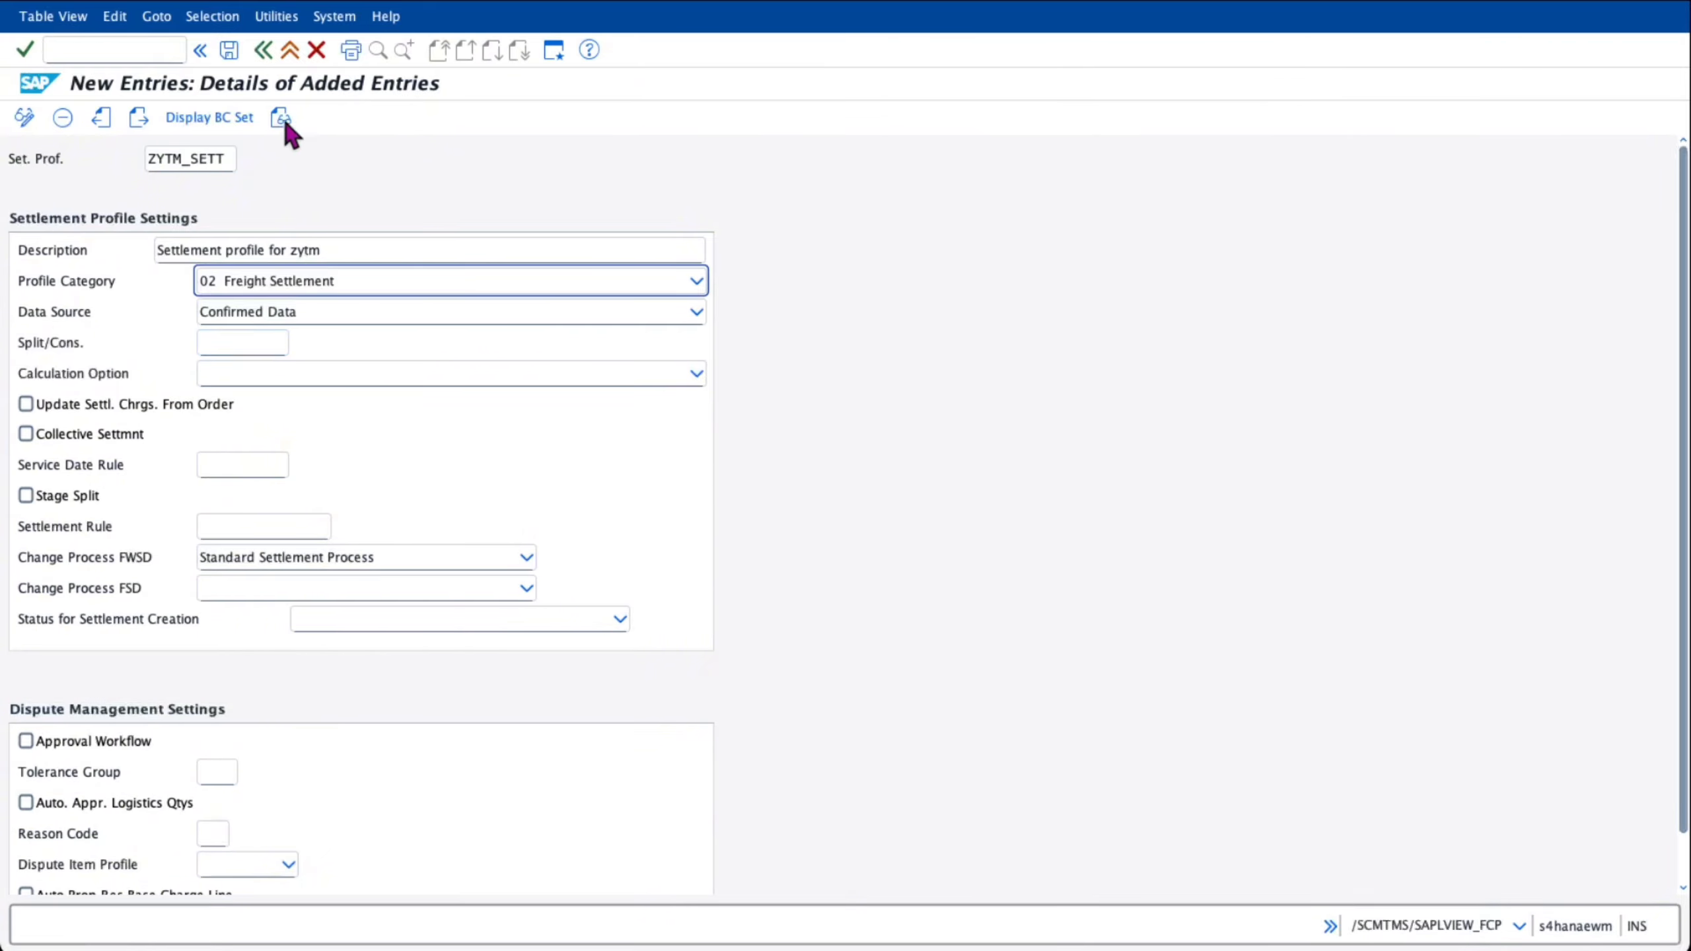
click(230, 51)
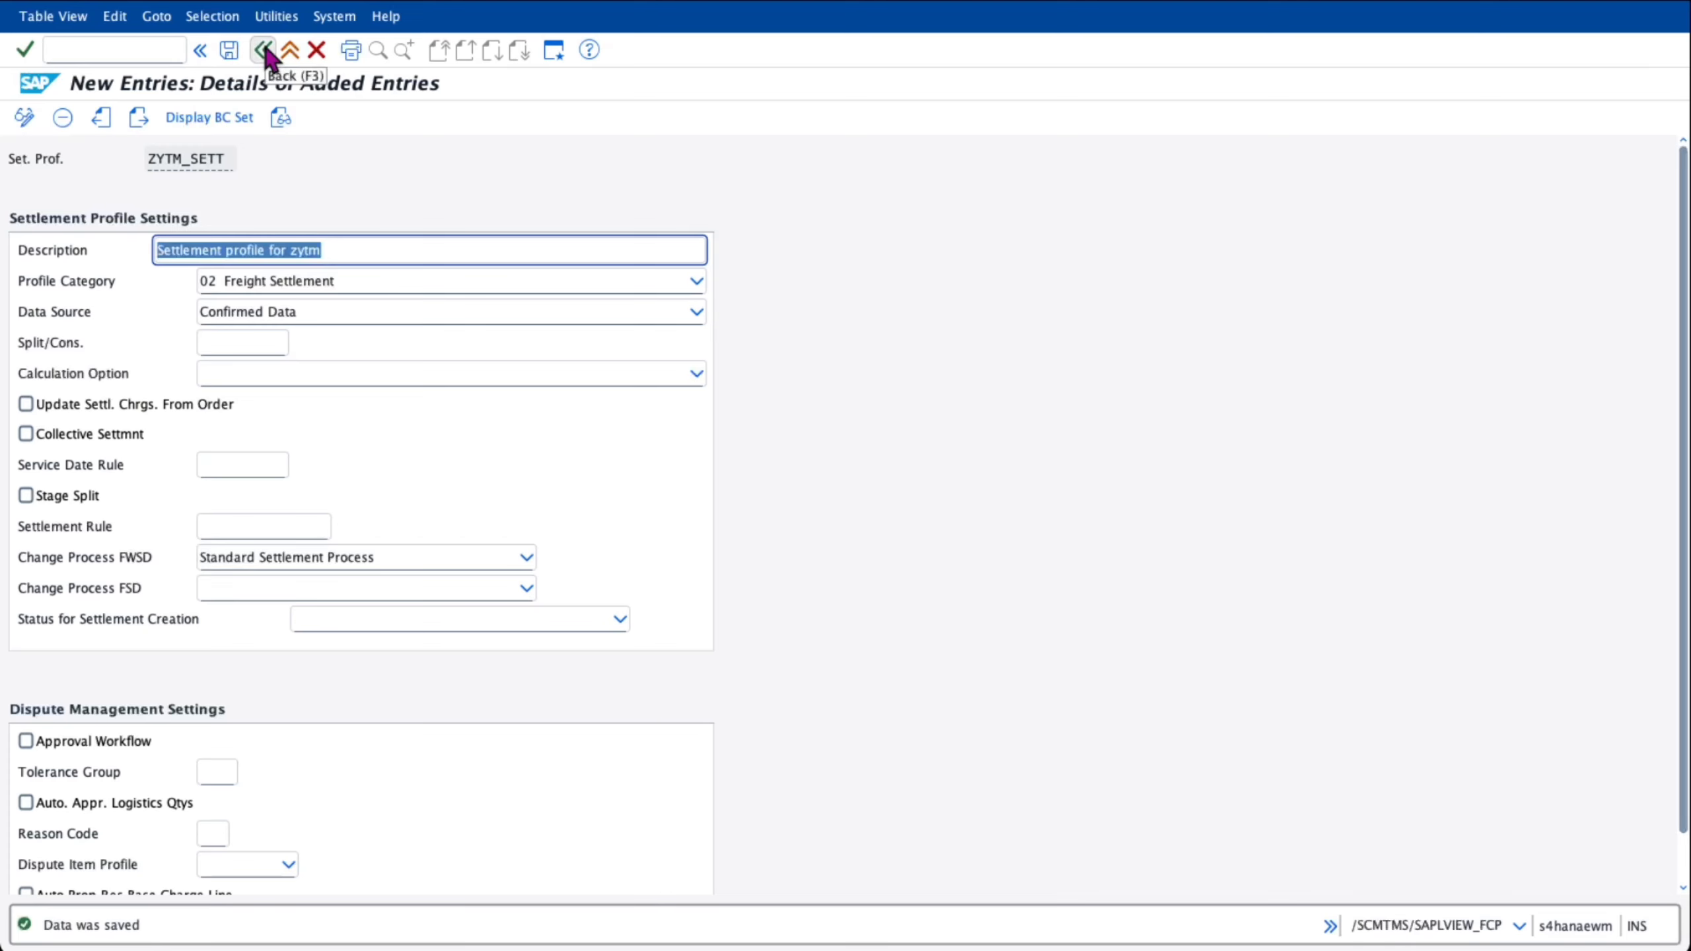
click(264, 49)
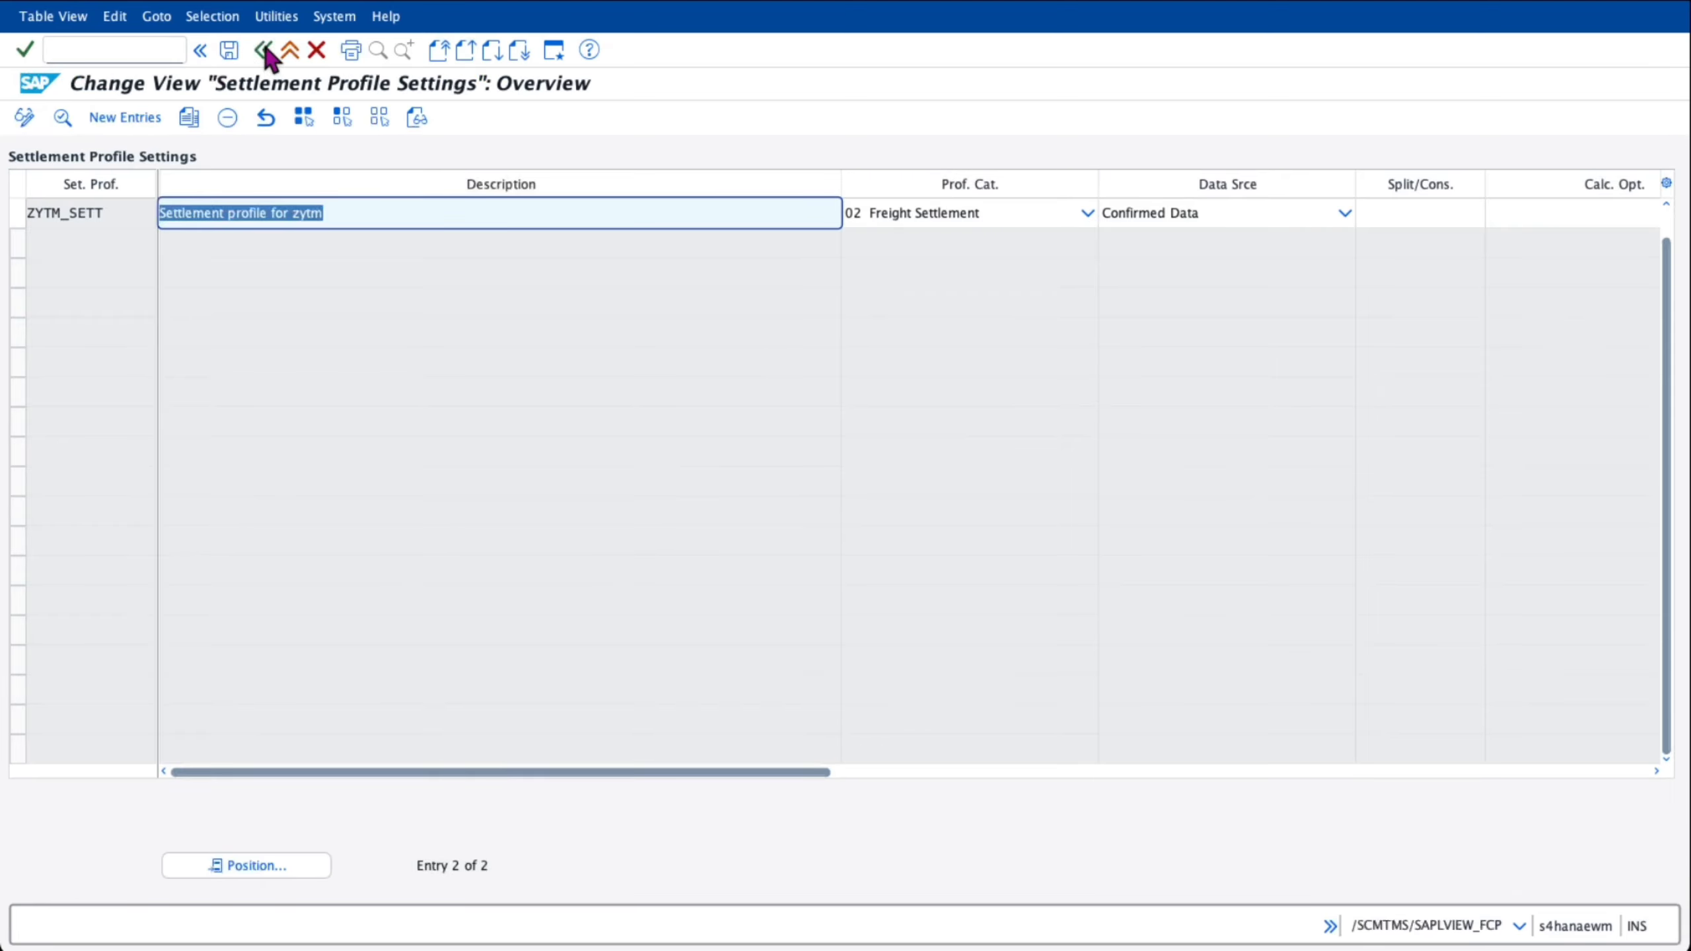
click(264, 50)
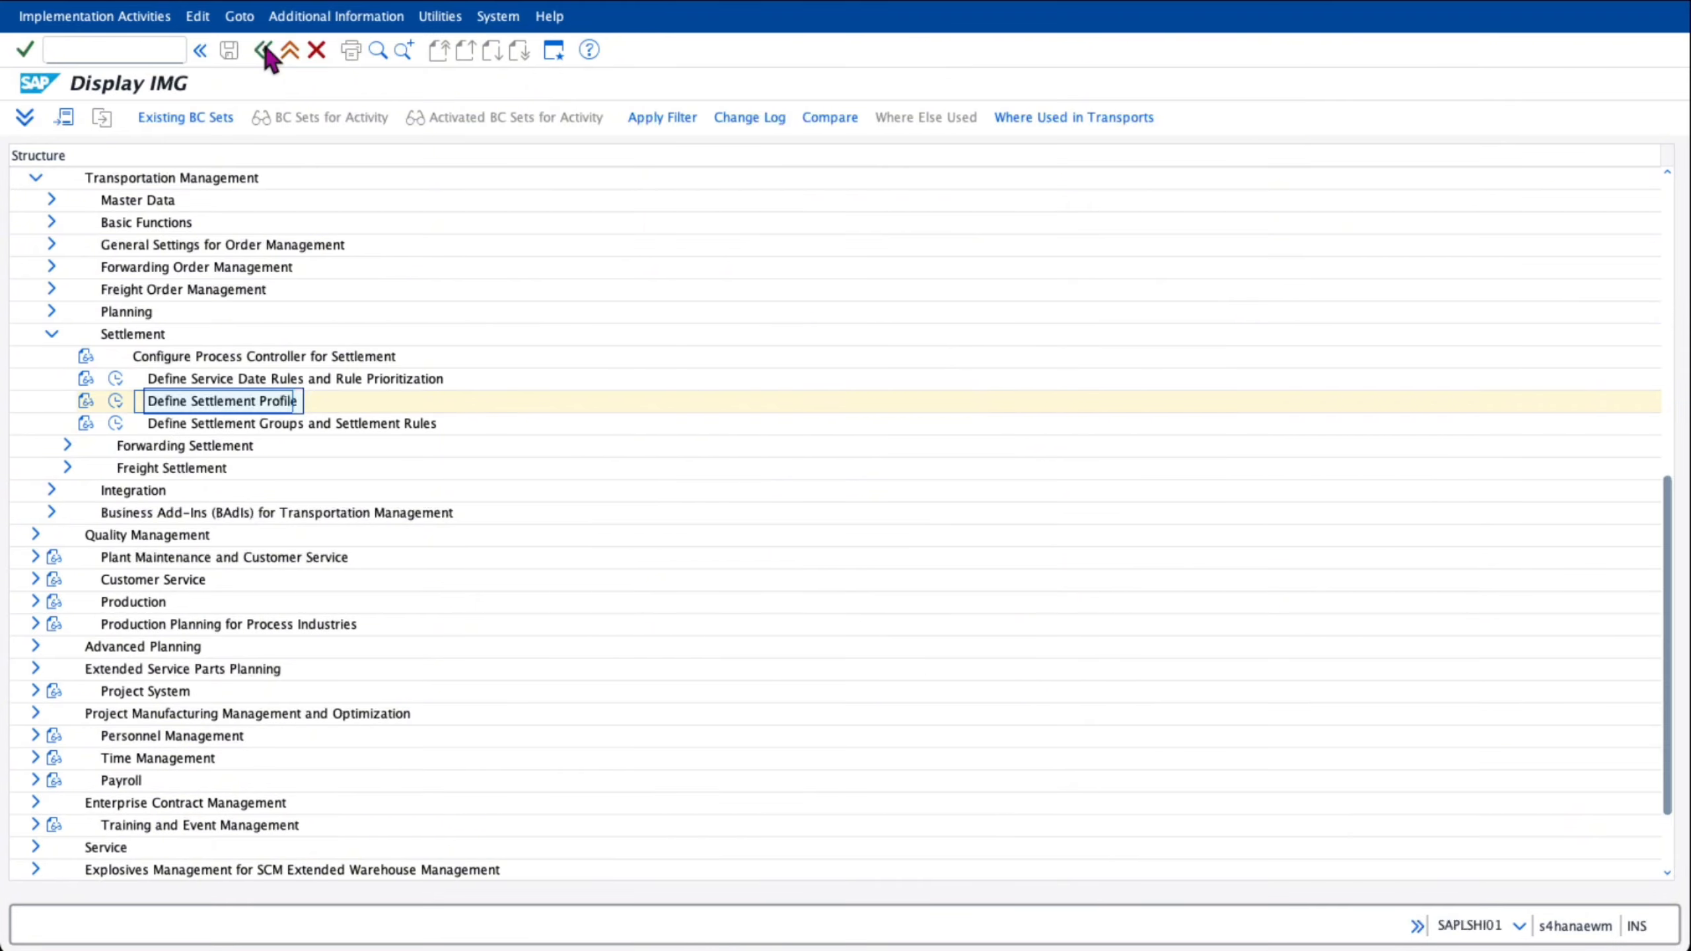
- Open the Define Charges Profiles activity in the charge calculation basic settings of Transportation Management's basic functions
click(52, 333)
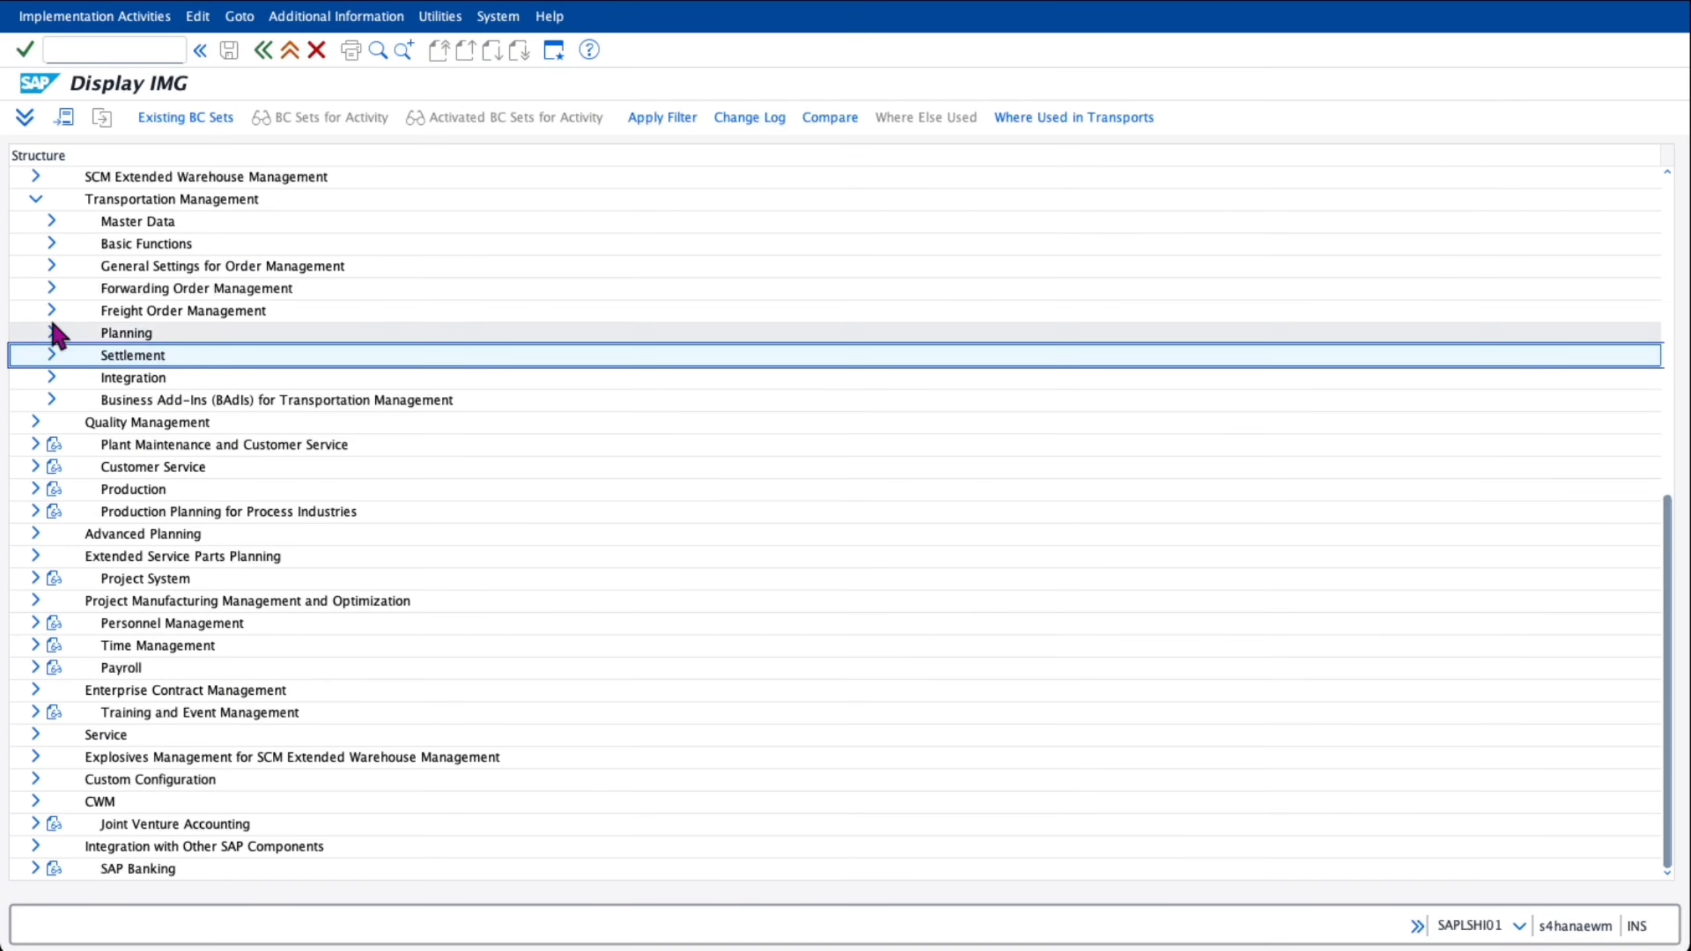
click(52, 243)
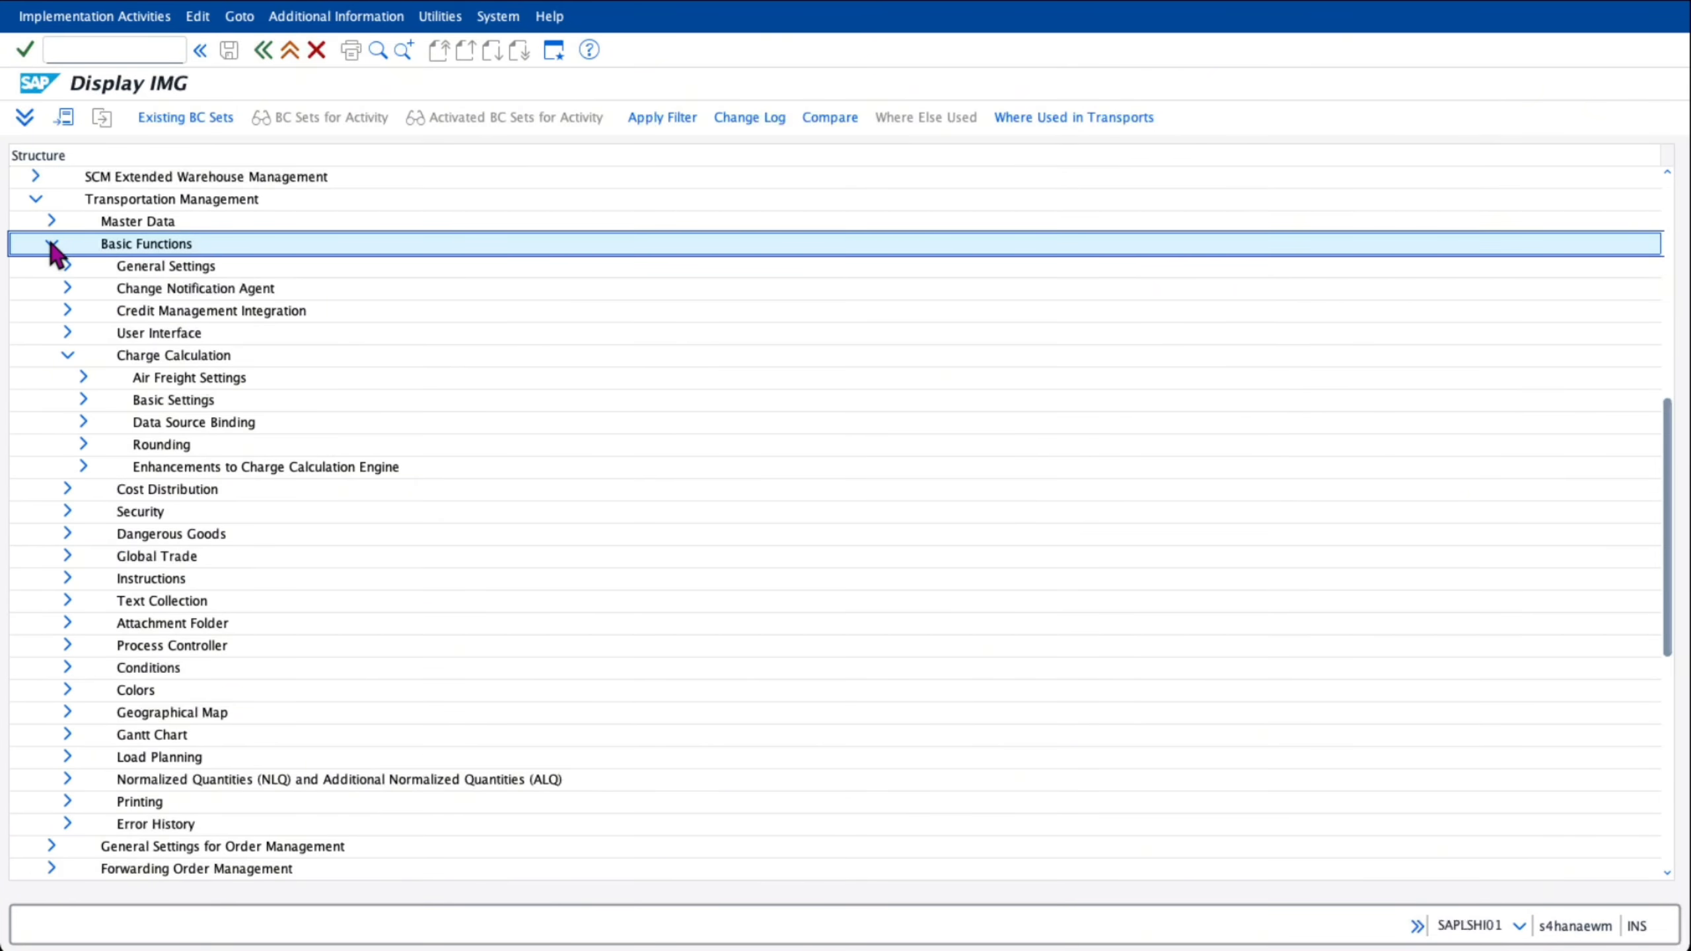
click(83, 400)
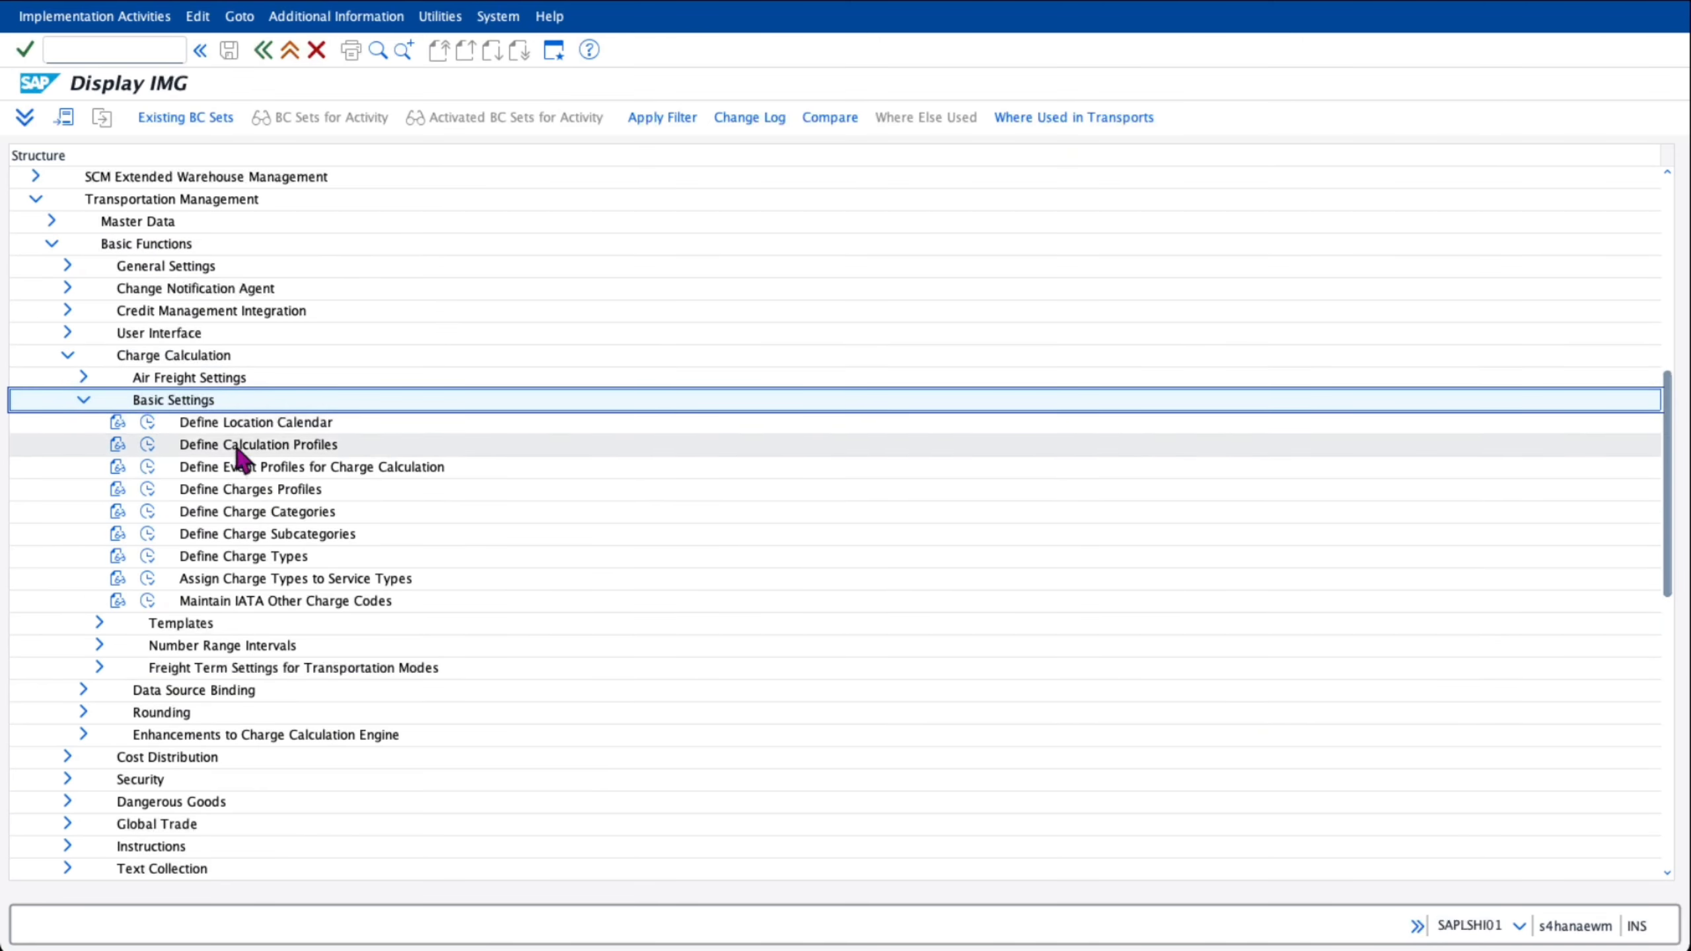
click(149, 490)
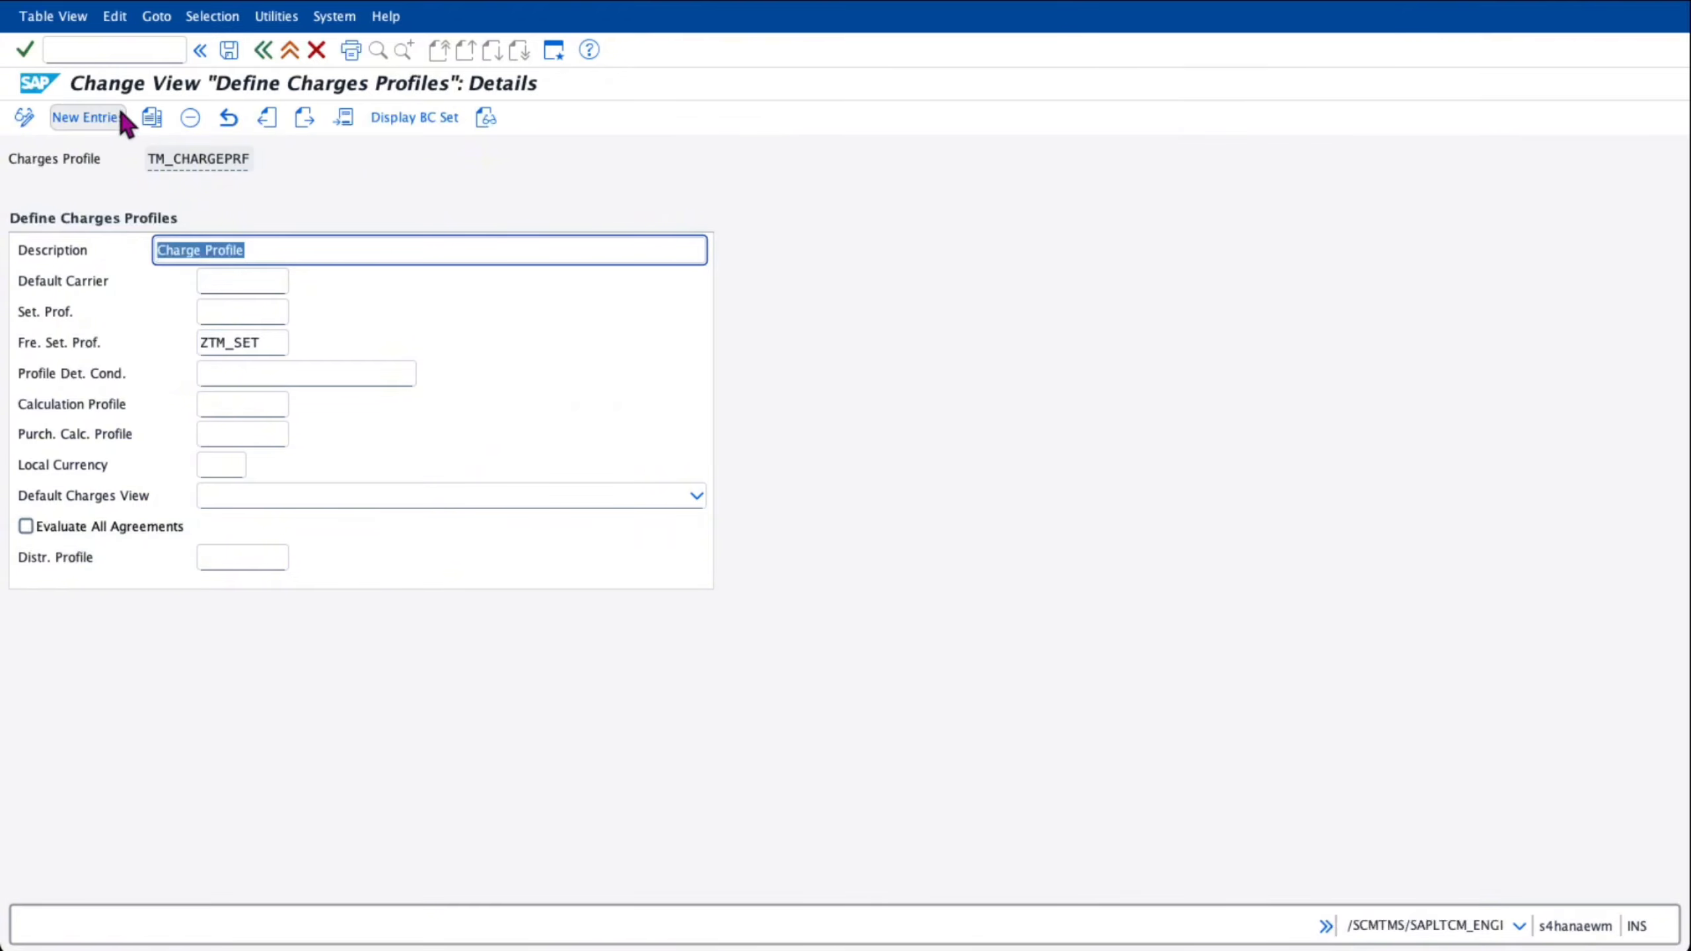
- Create and save charges profile zcp_zytm with description "Charges profile for zytem" and freight settlement profile ZYTM_SETT, and leave the activity
click(77, 117)
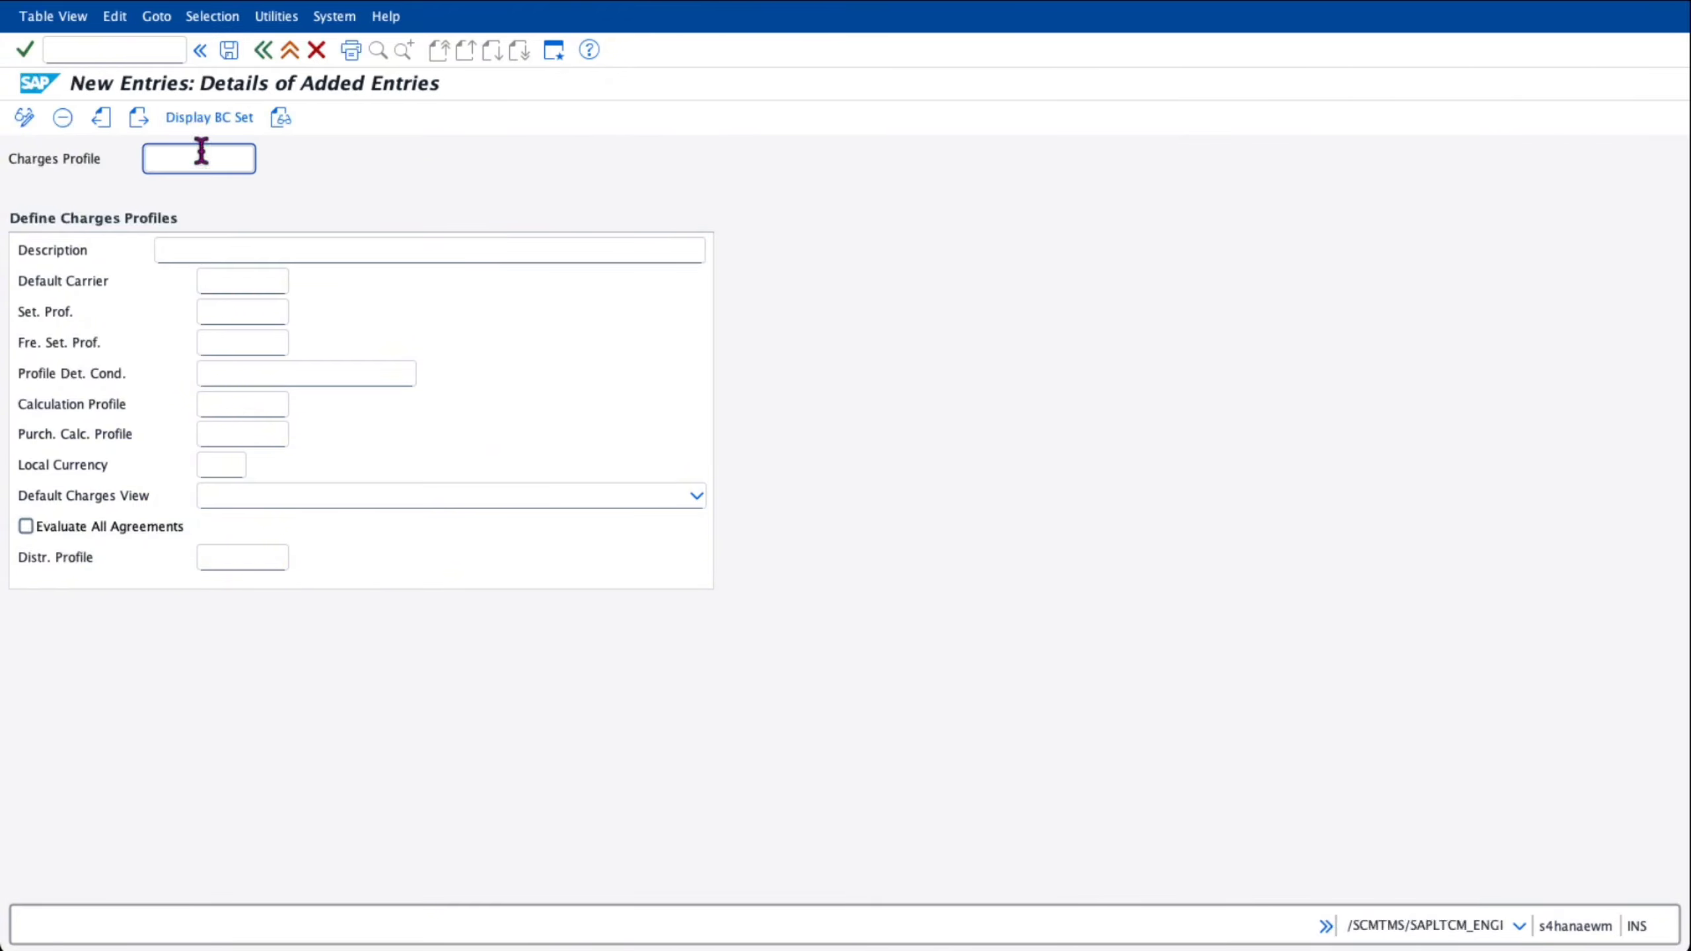
text(zcp)
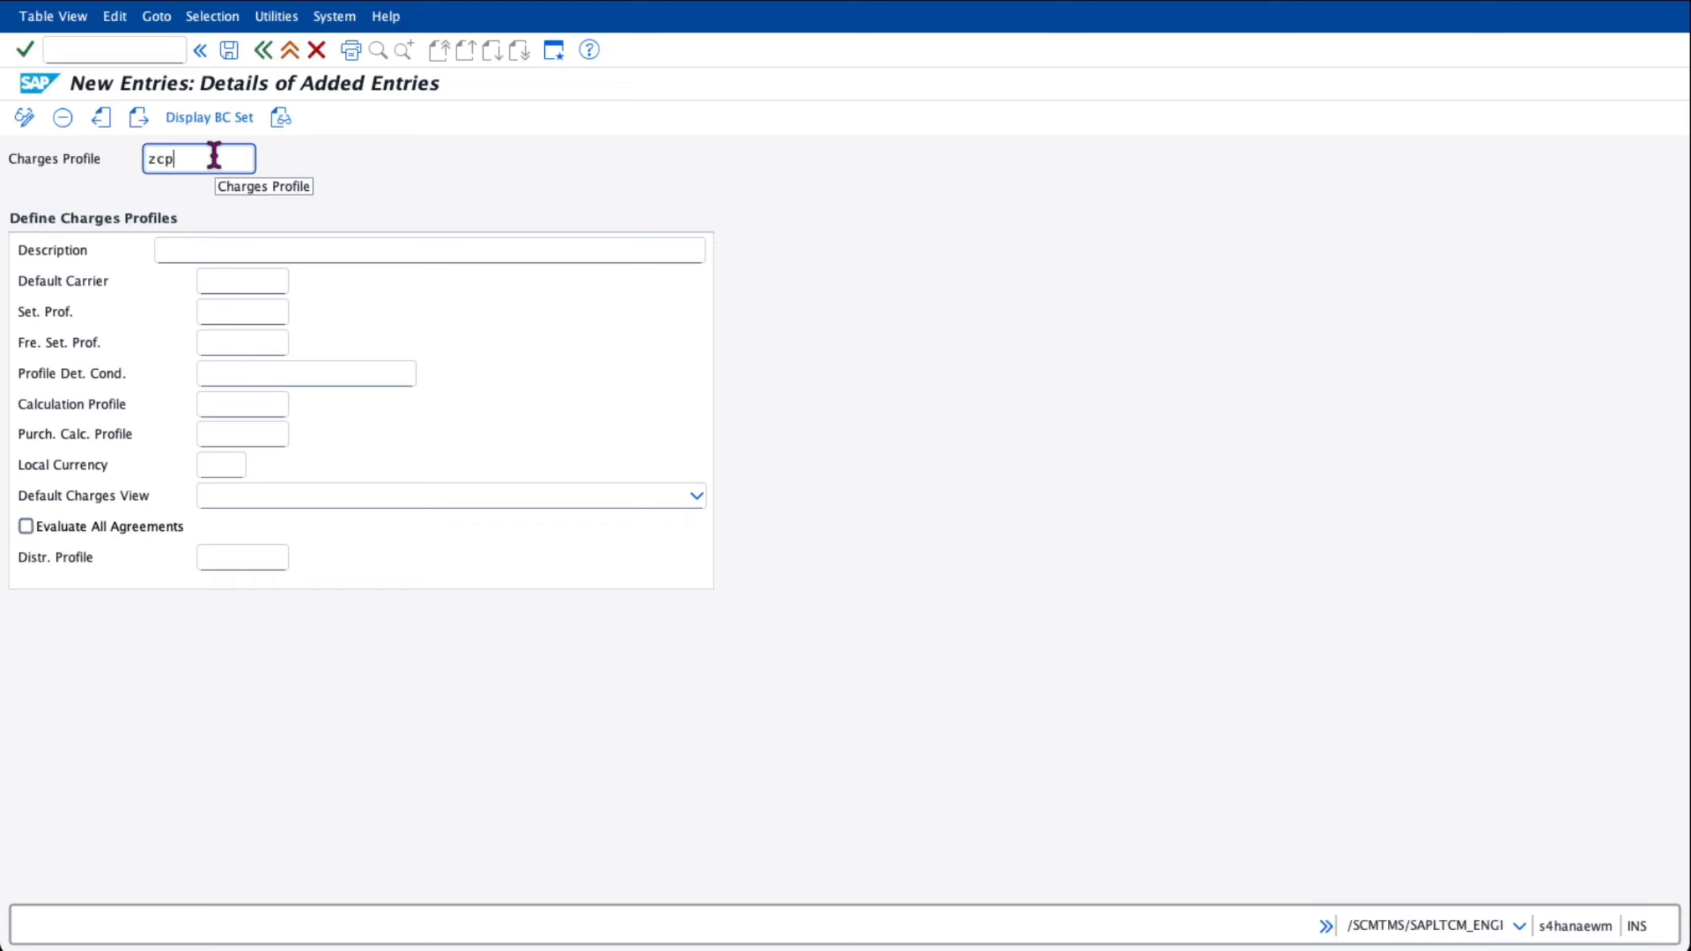
text(_)
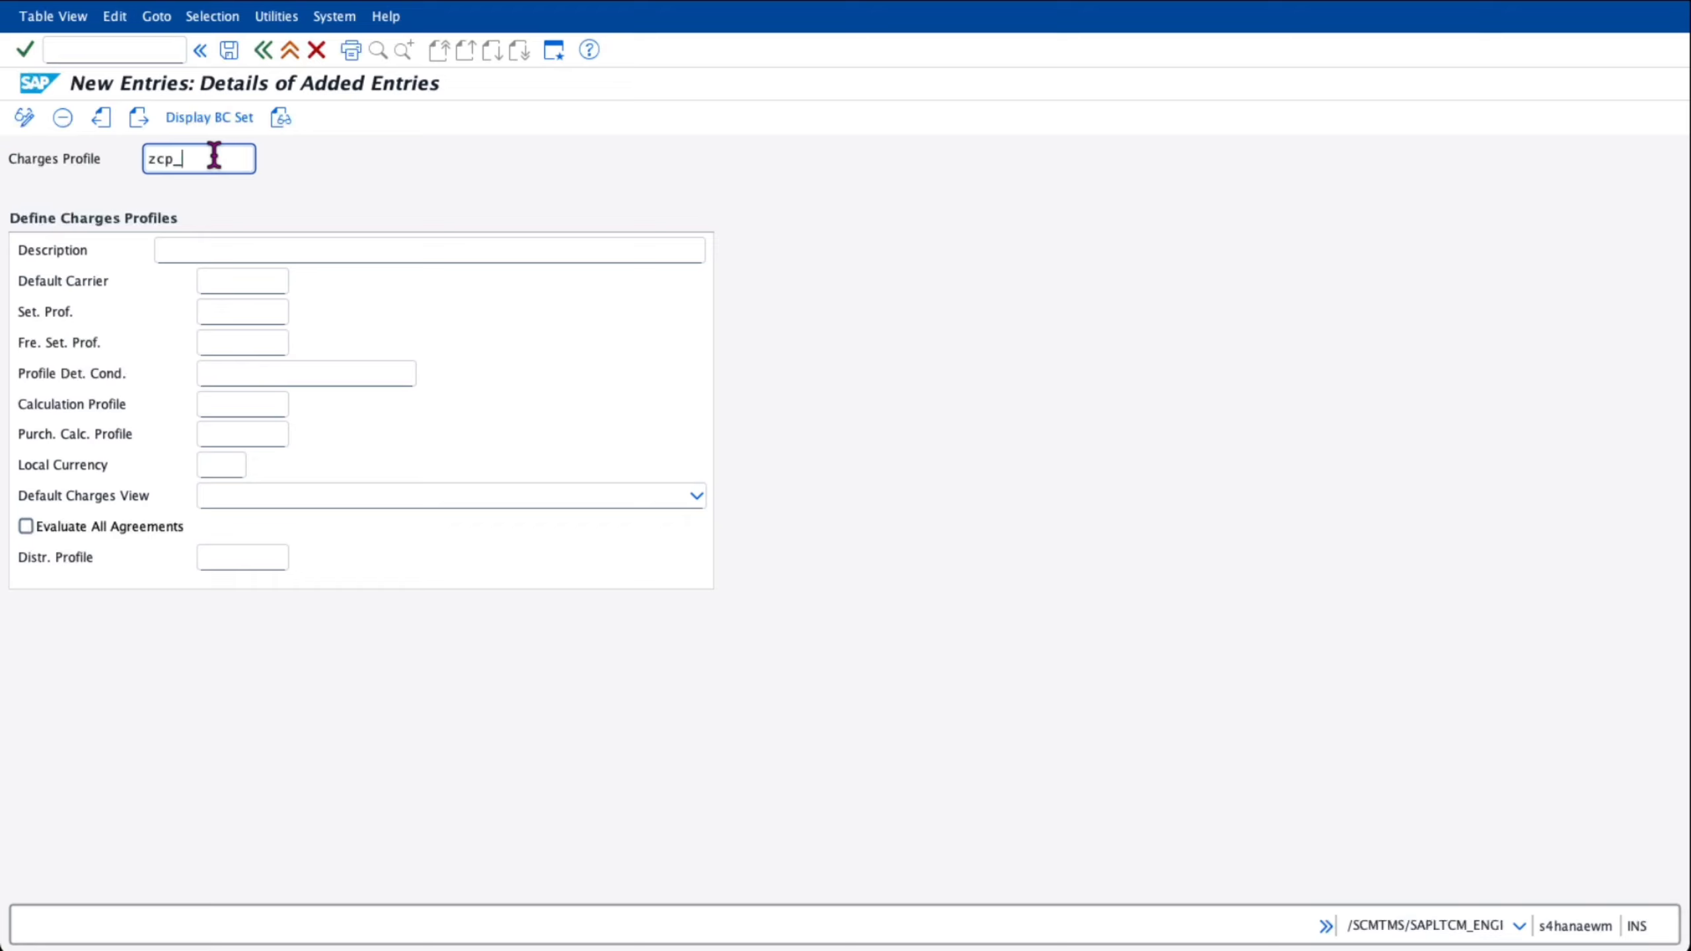
text(zytm)
click(197, 250)
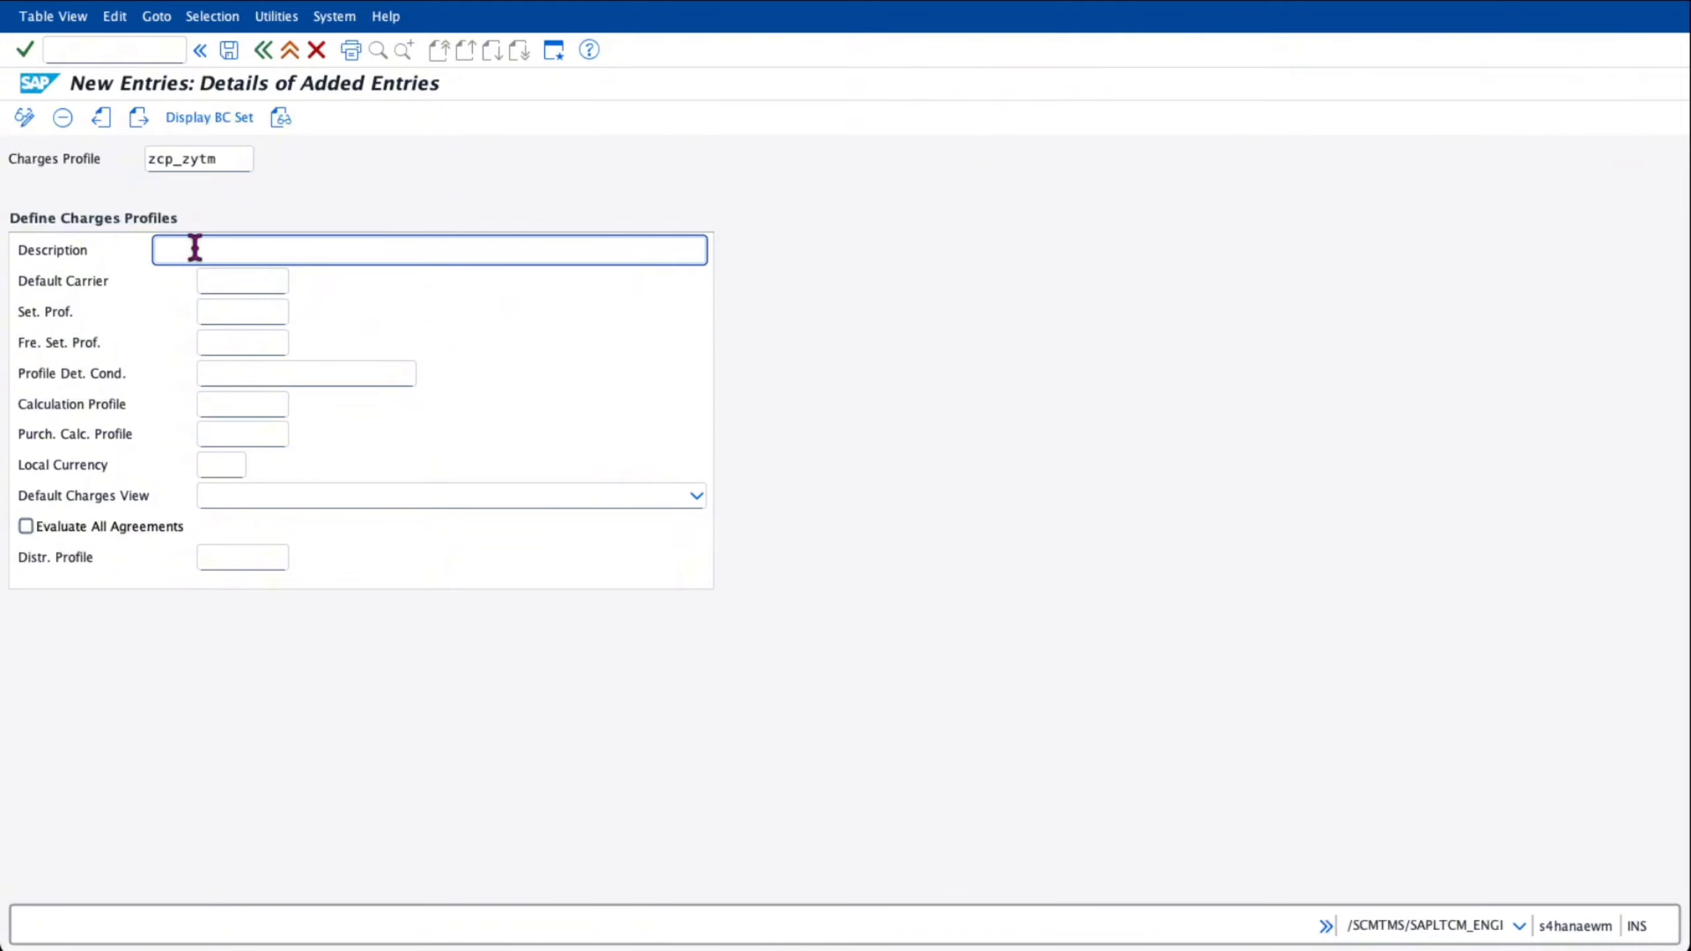
text(Charges profile for zytem)
click(256, 343)
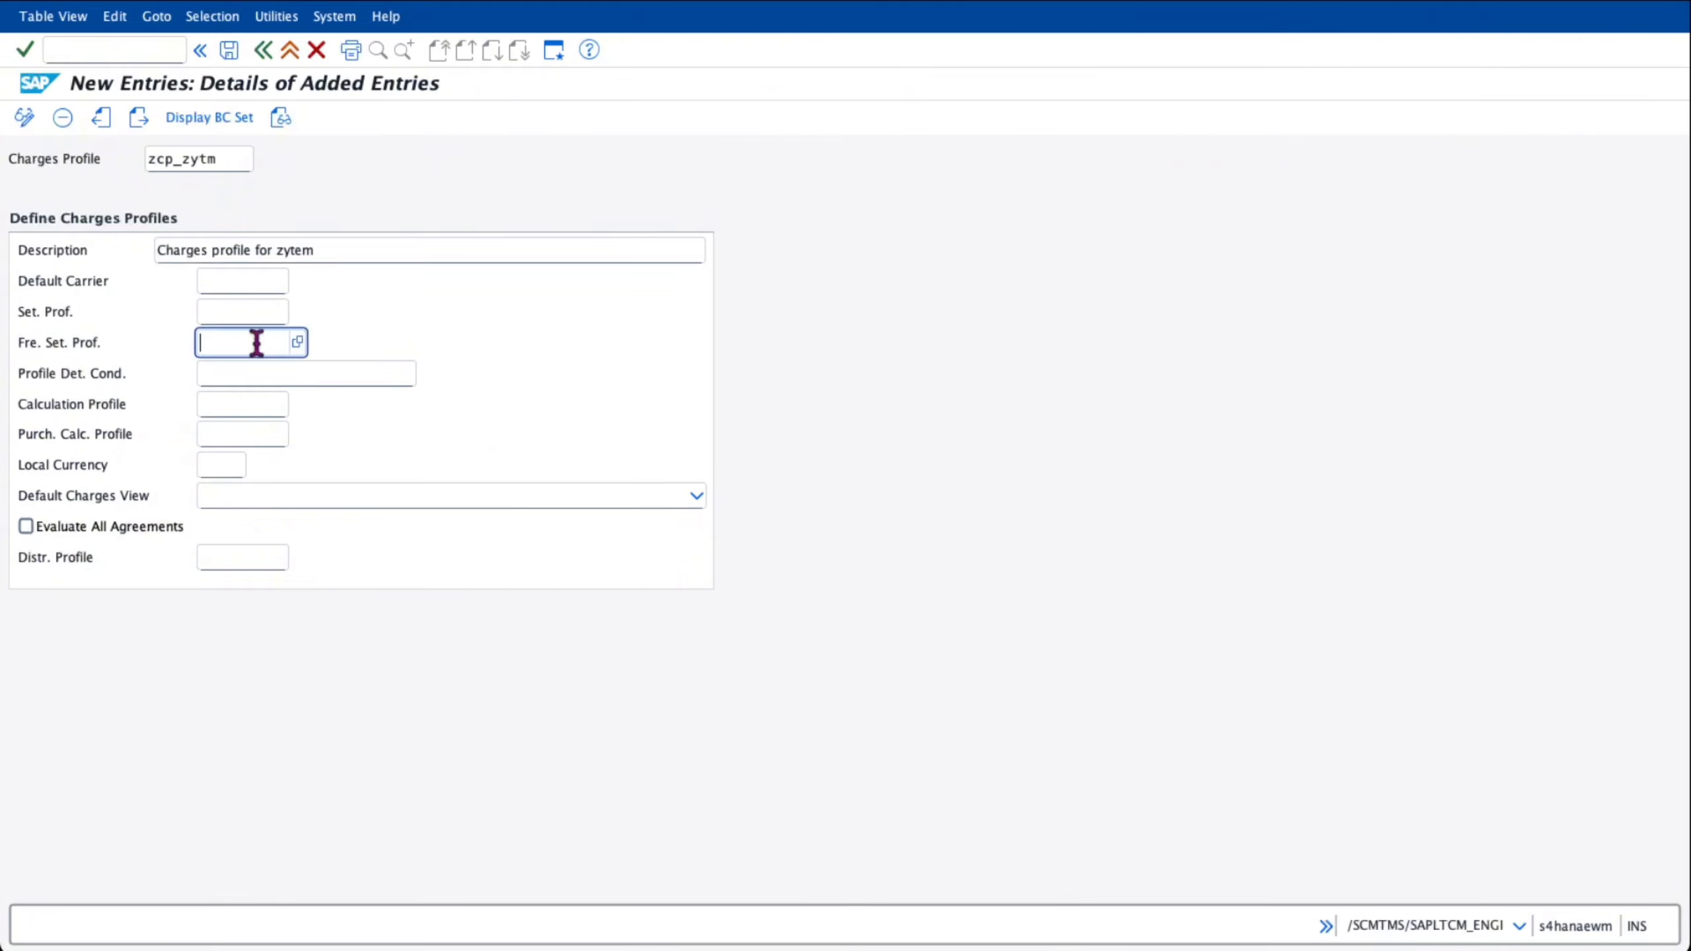
click(297, 342)
click(228, 50)
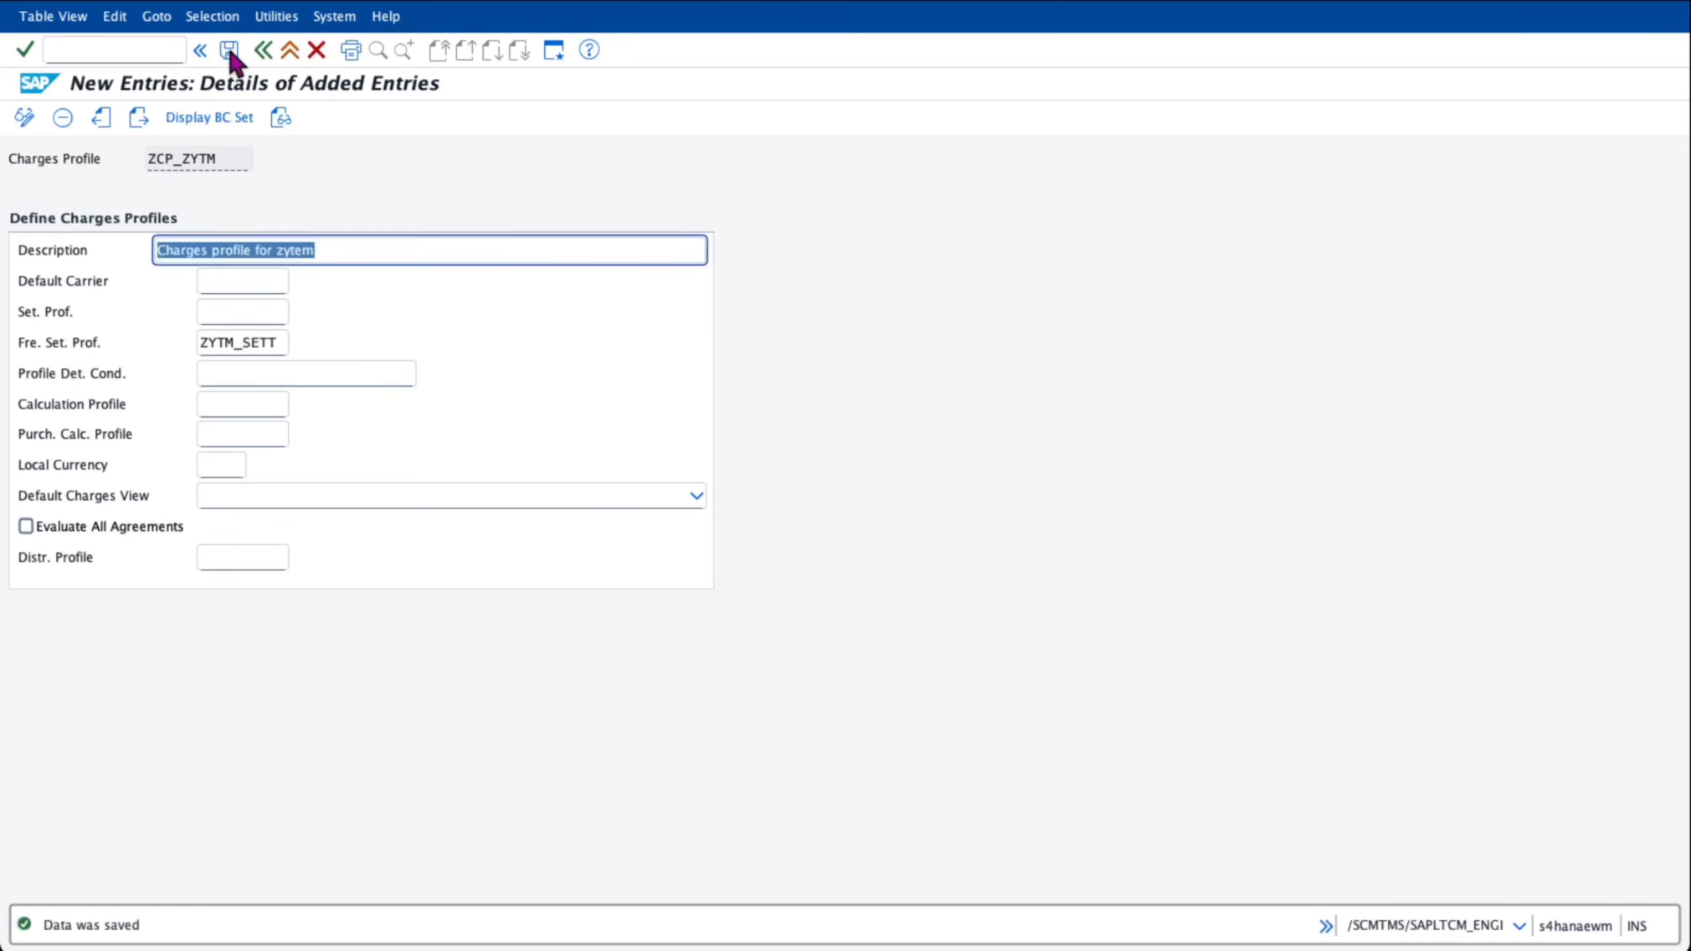
click(263, 51)
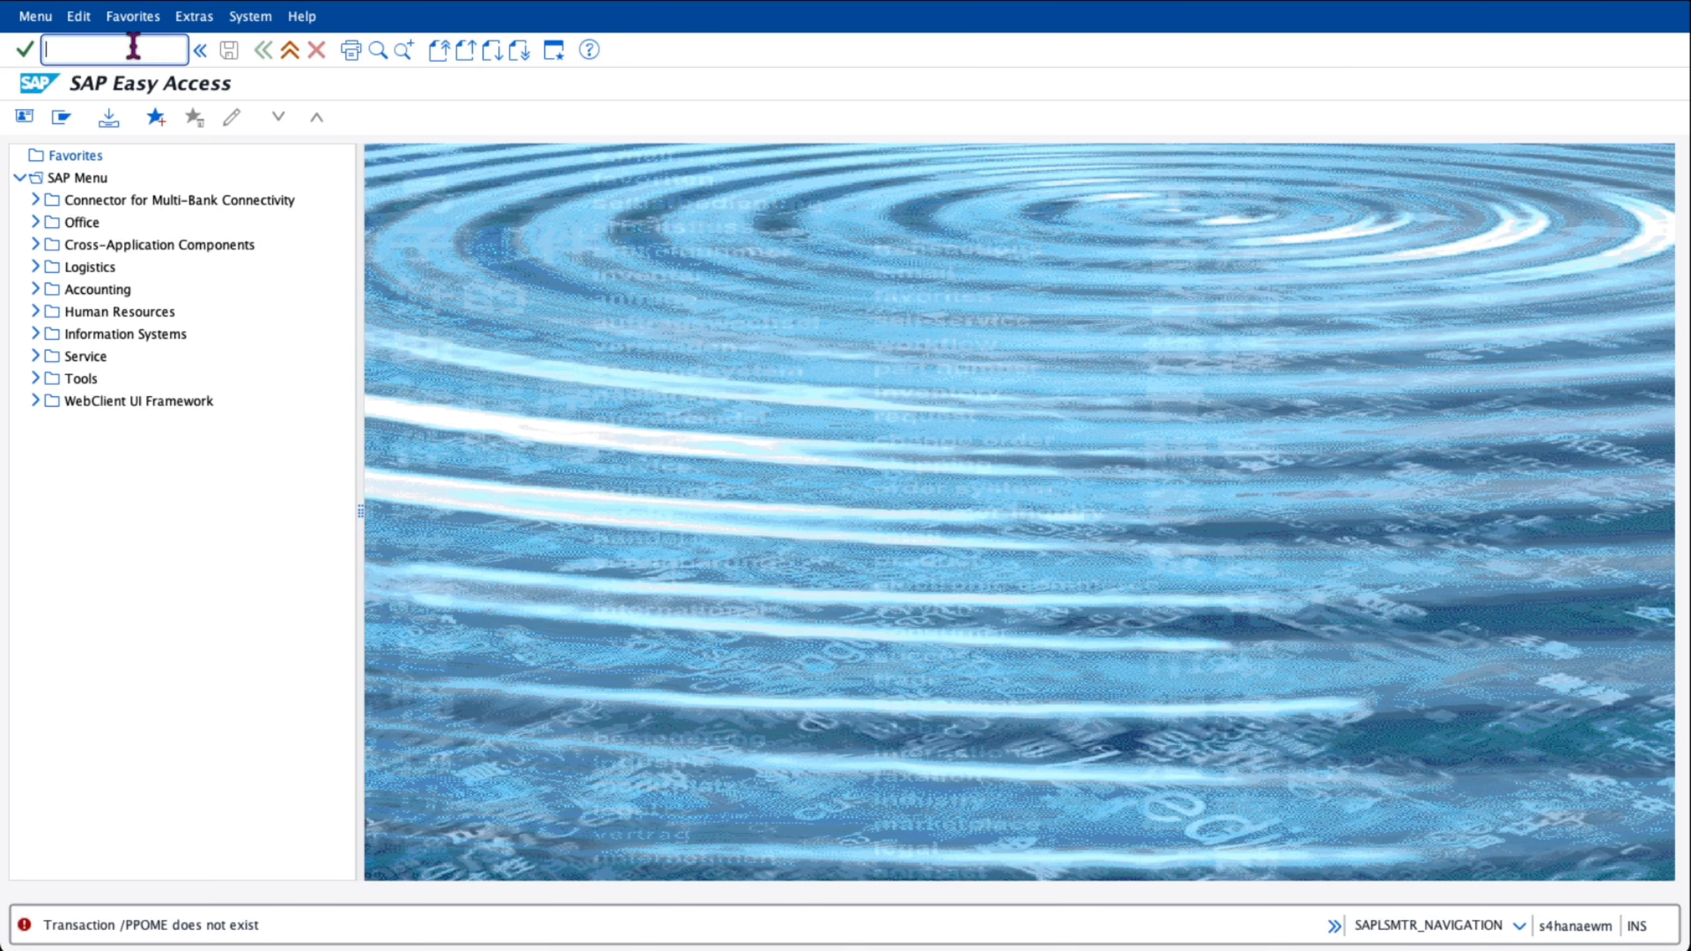
- Run transaction ppome and open the organizational unit ZYTM PURCHASE ORGANIZATION for editing
text(ppome)
key(Return)
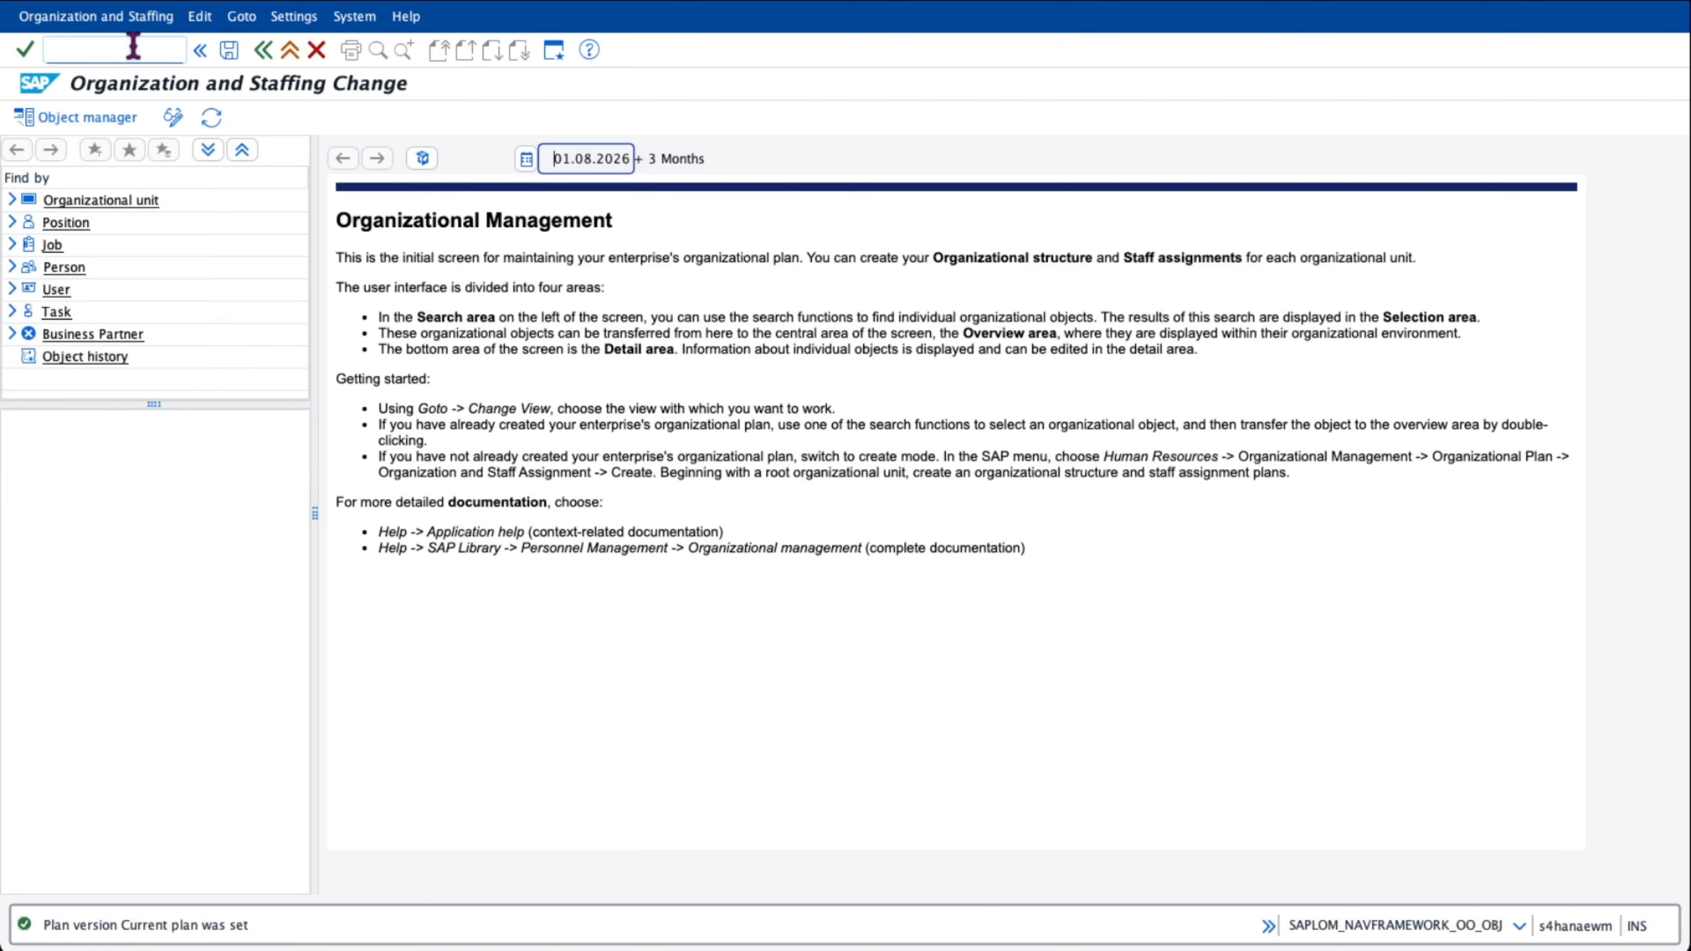
click(69, 204)
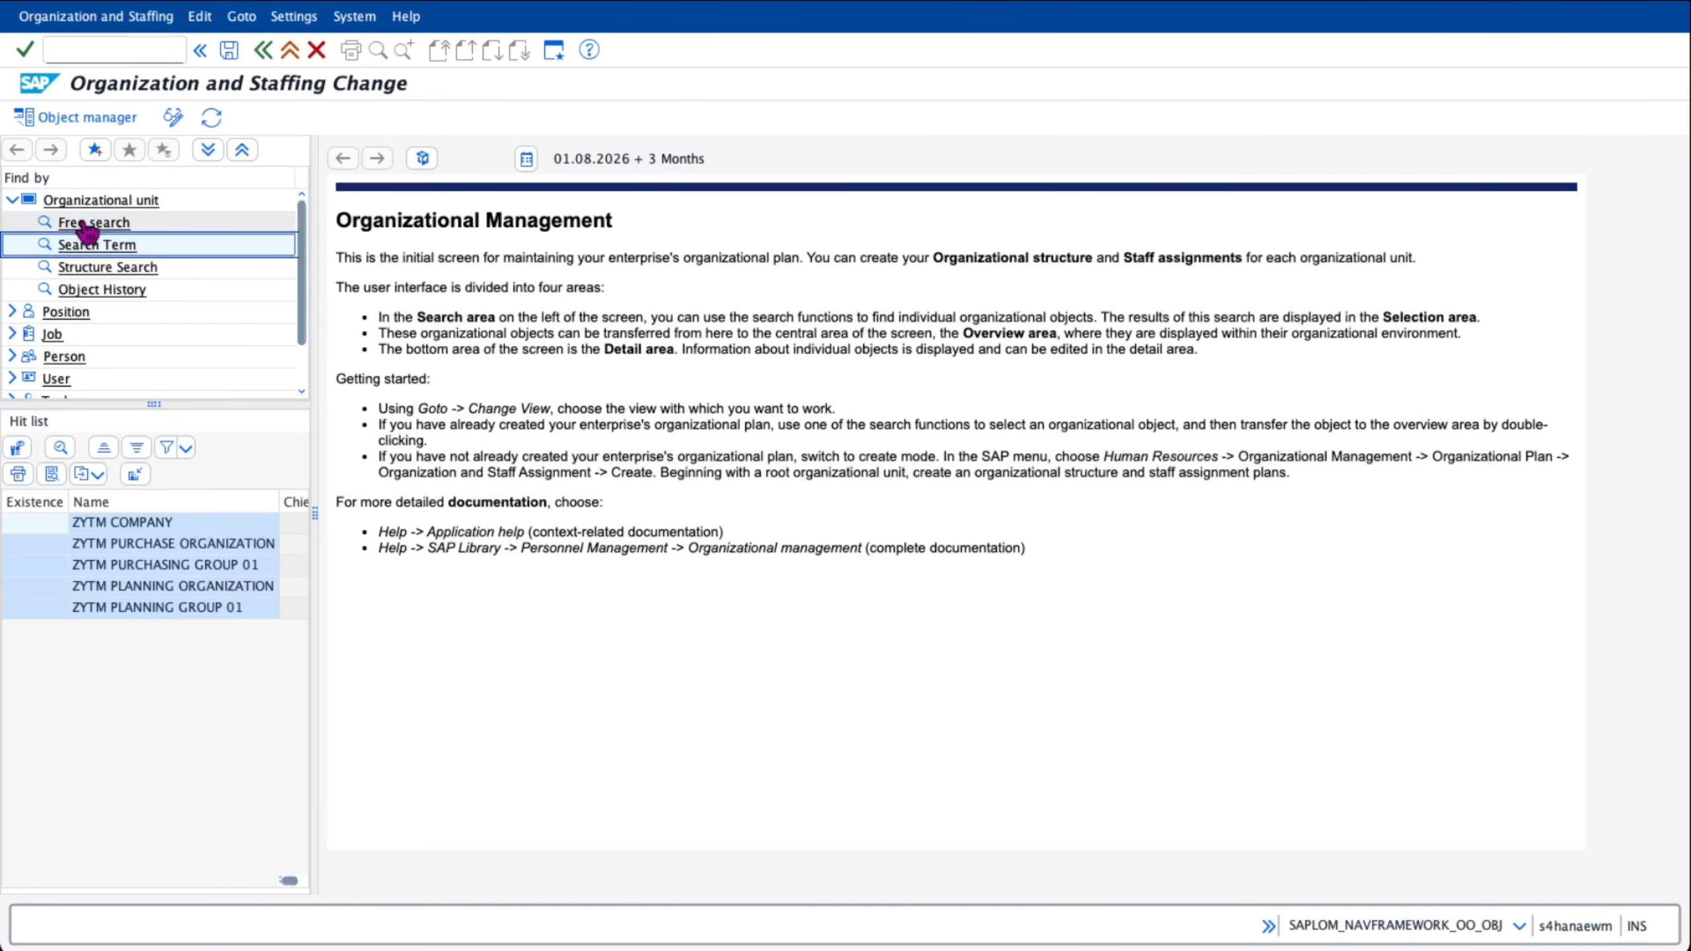
click(228, 545)
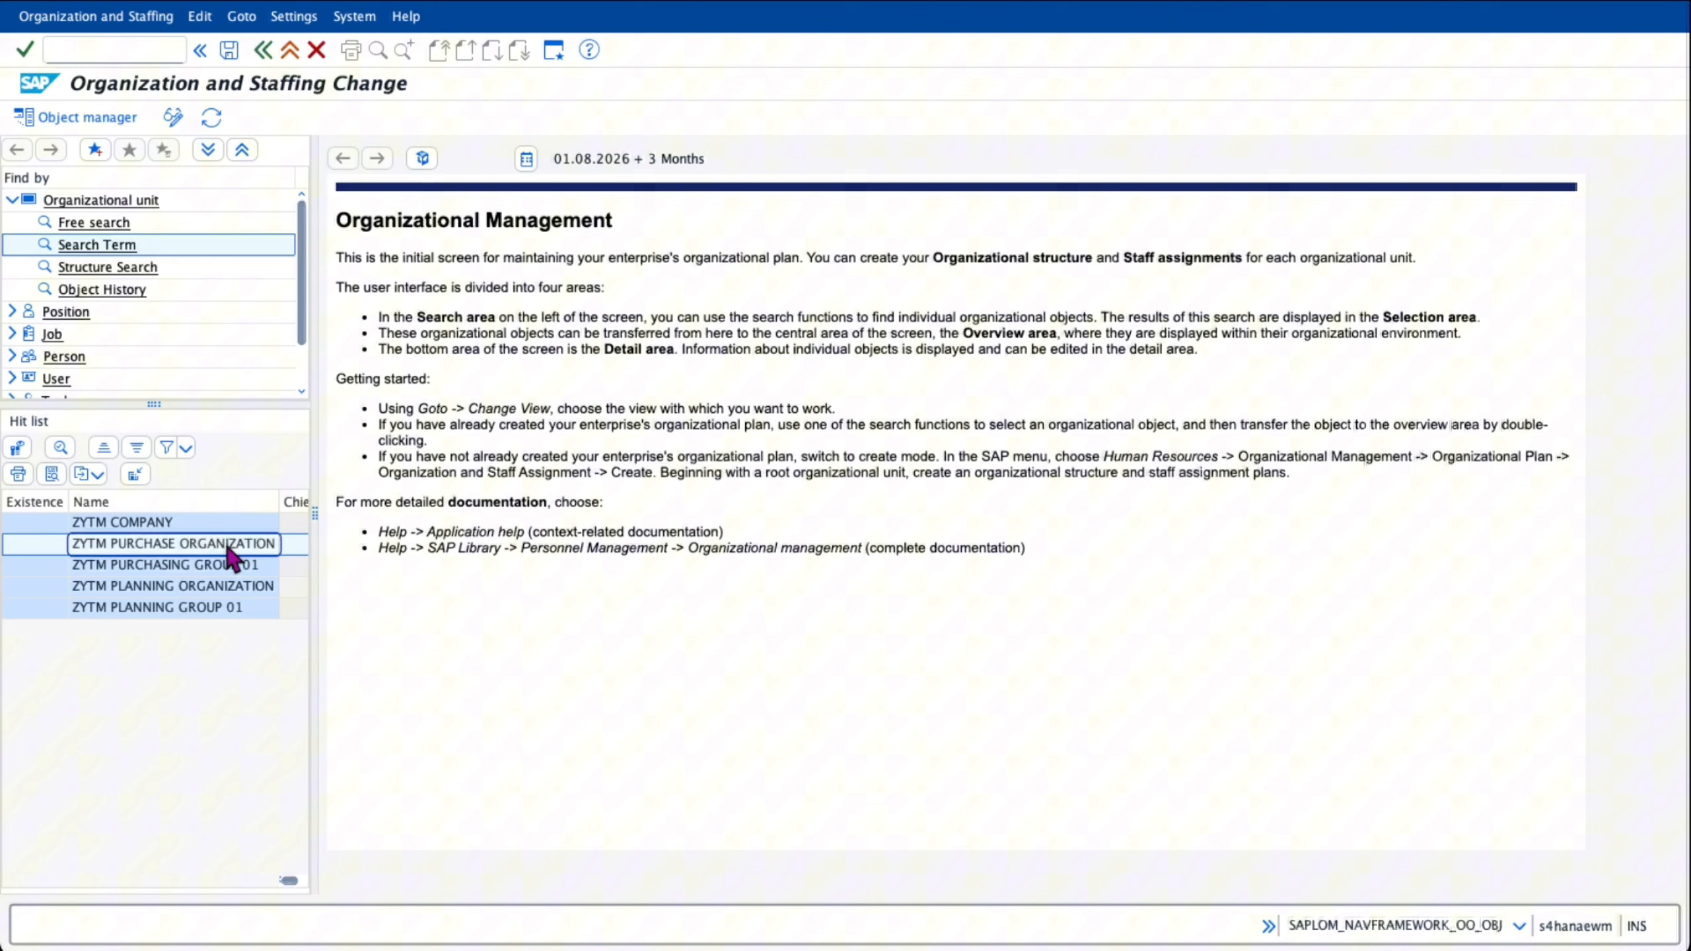
double_click(170, 543)
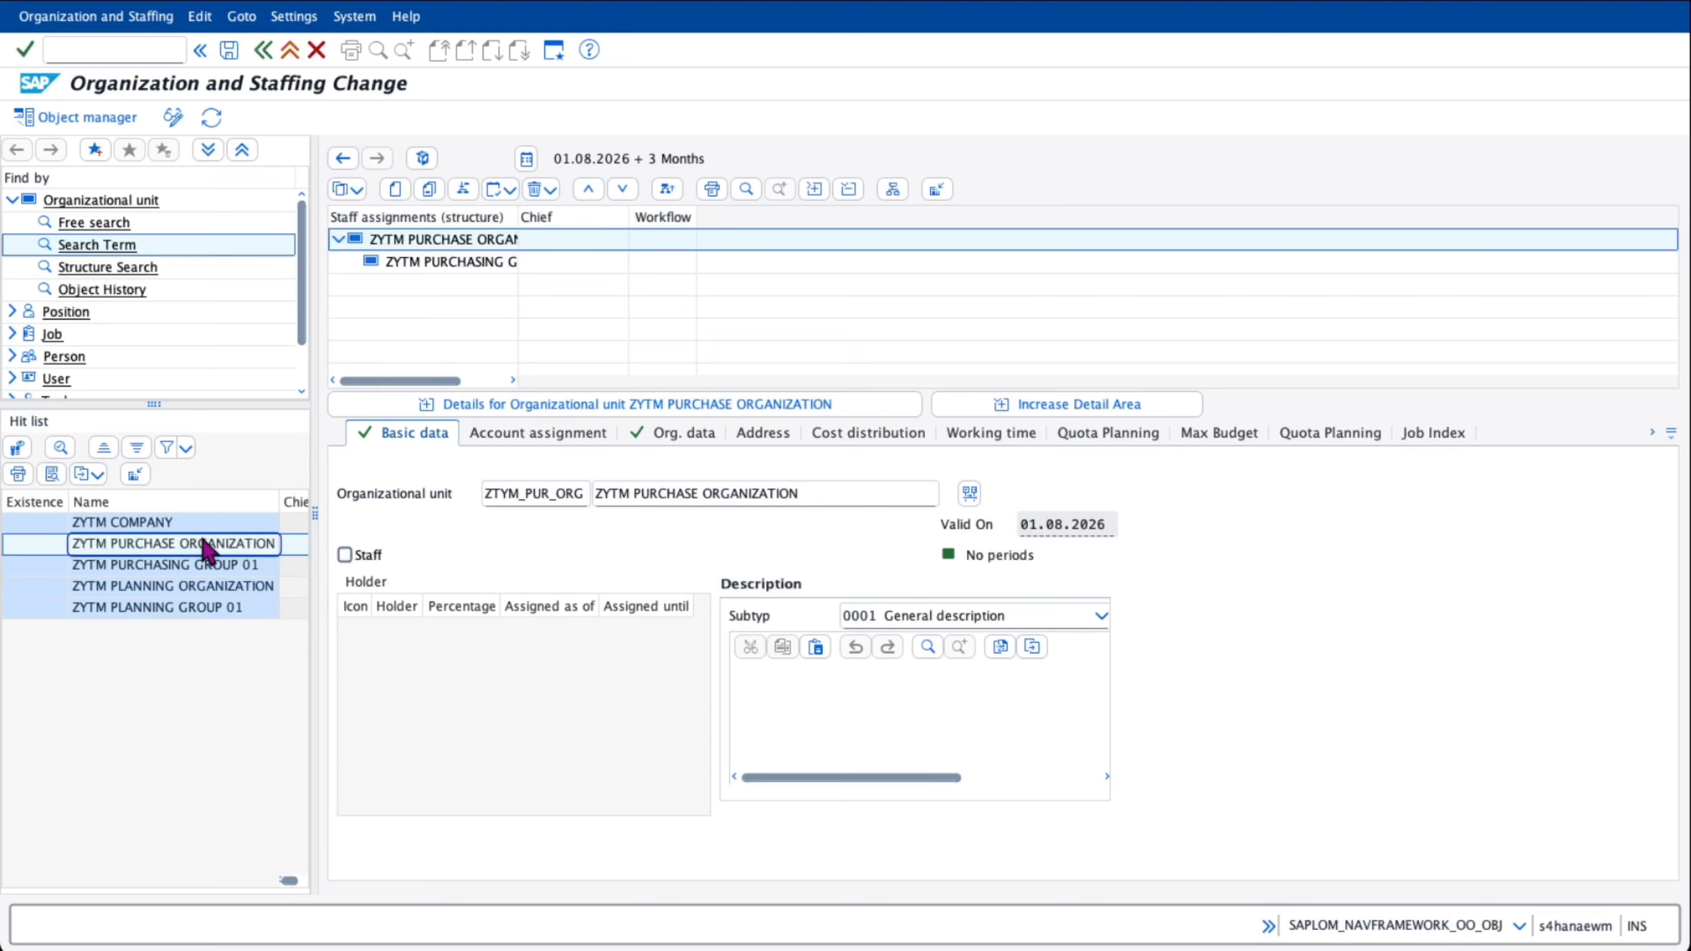
click(437, 244)
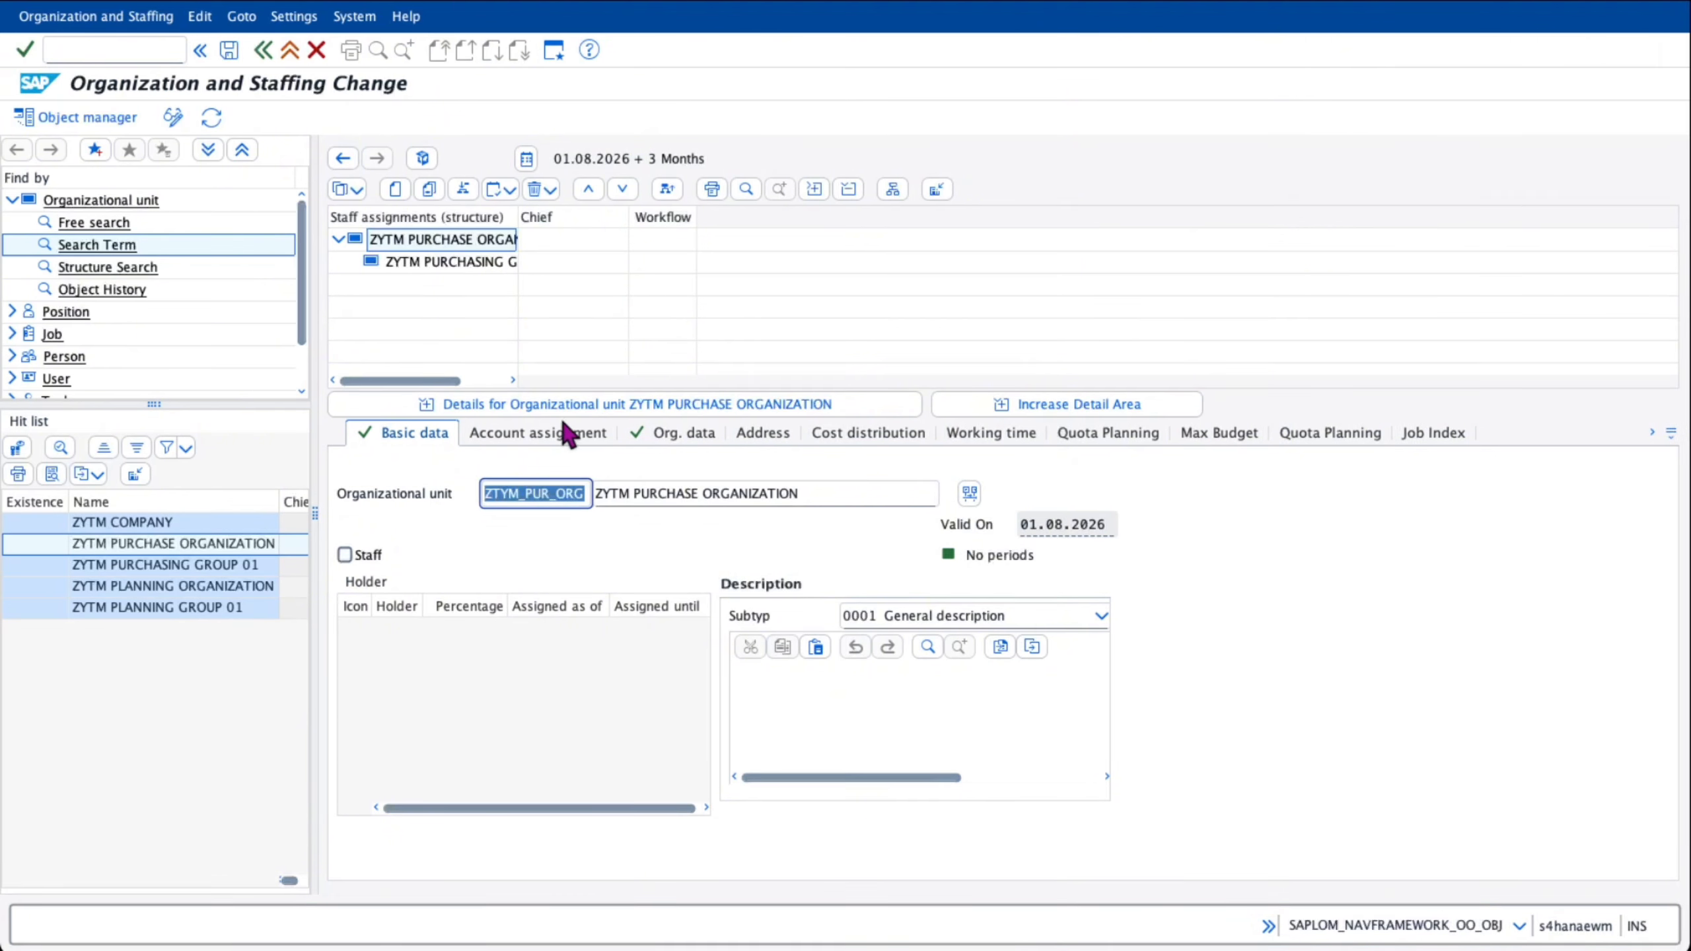
- Assign charges profile ZCP_ZYTM in the purchase organization's organizational data and save the change
click(664, 433)
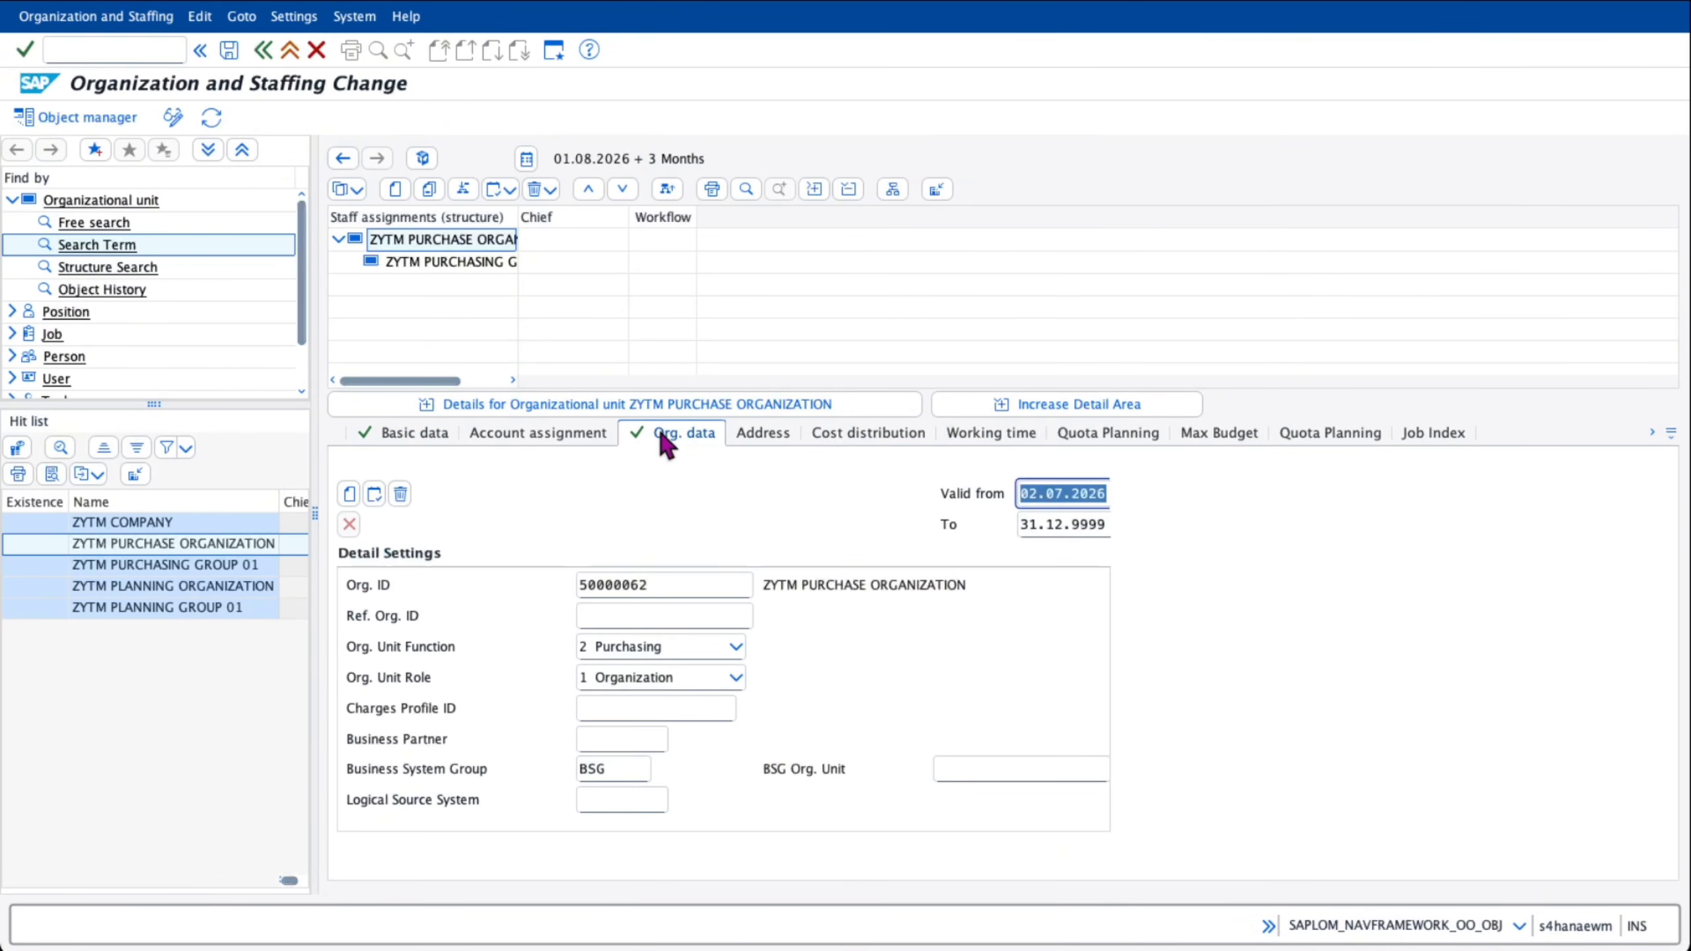
click(623, 706)
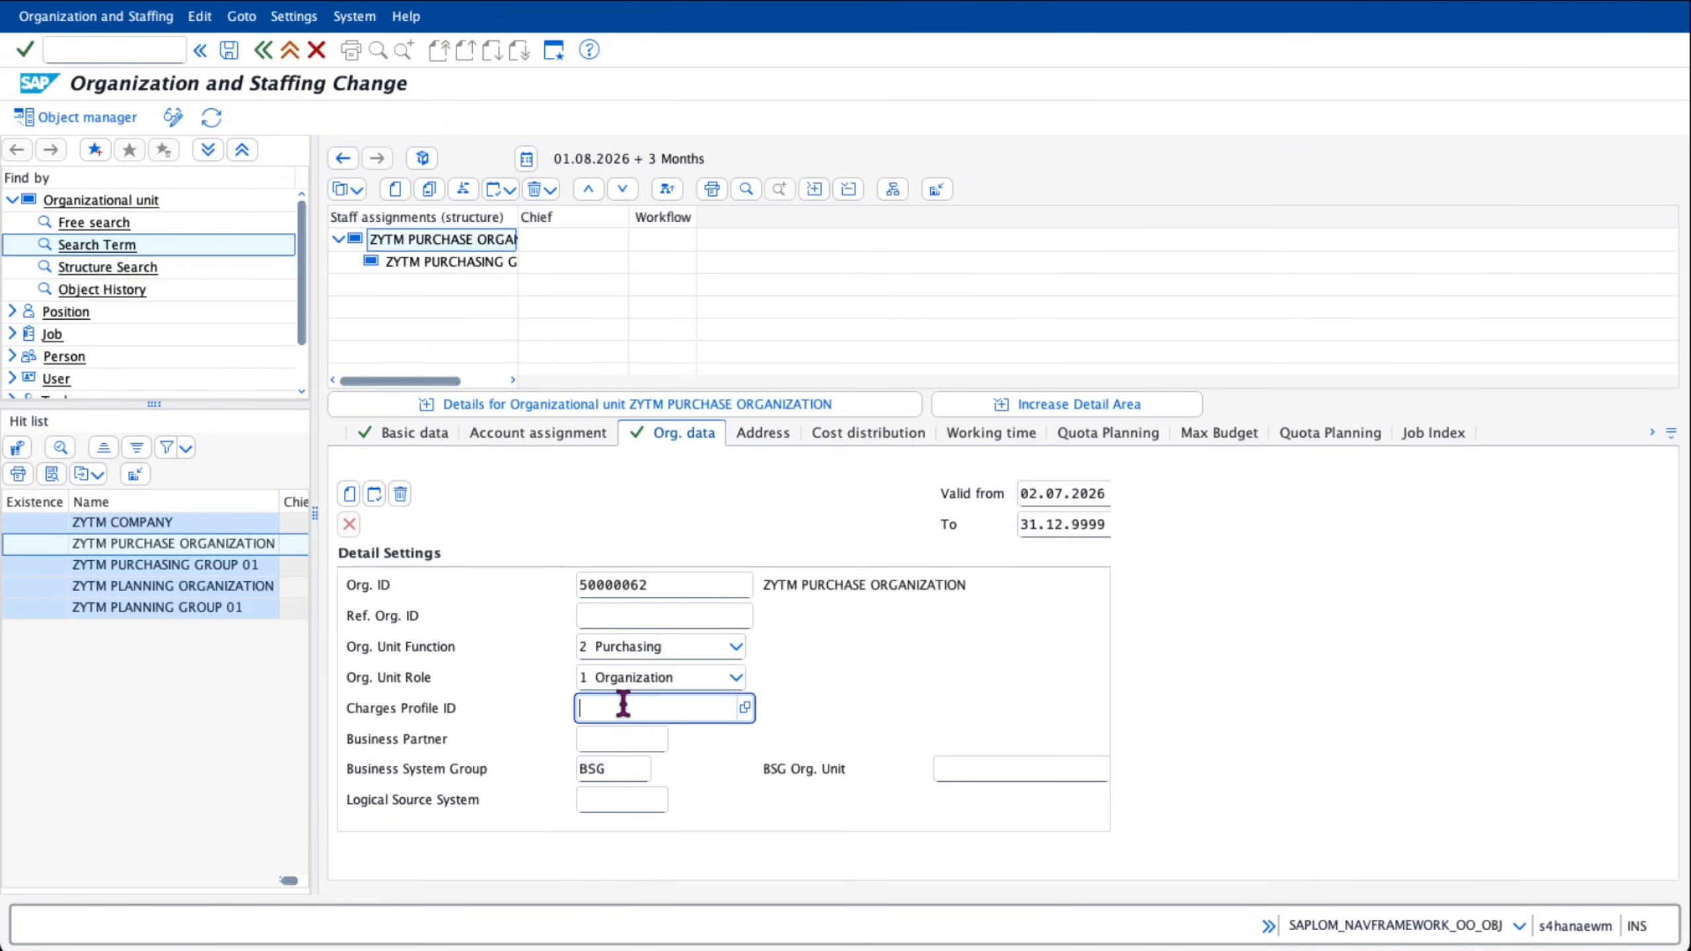
click(746, 708)
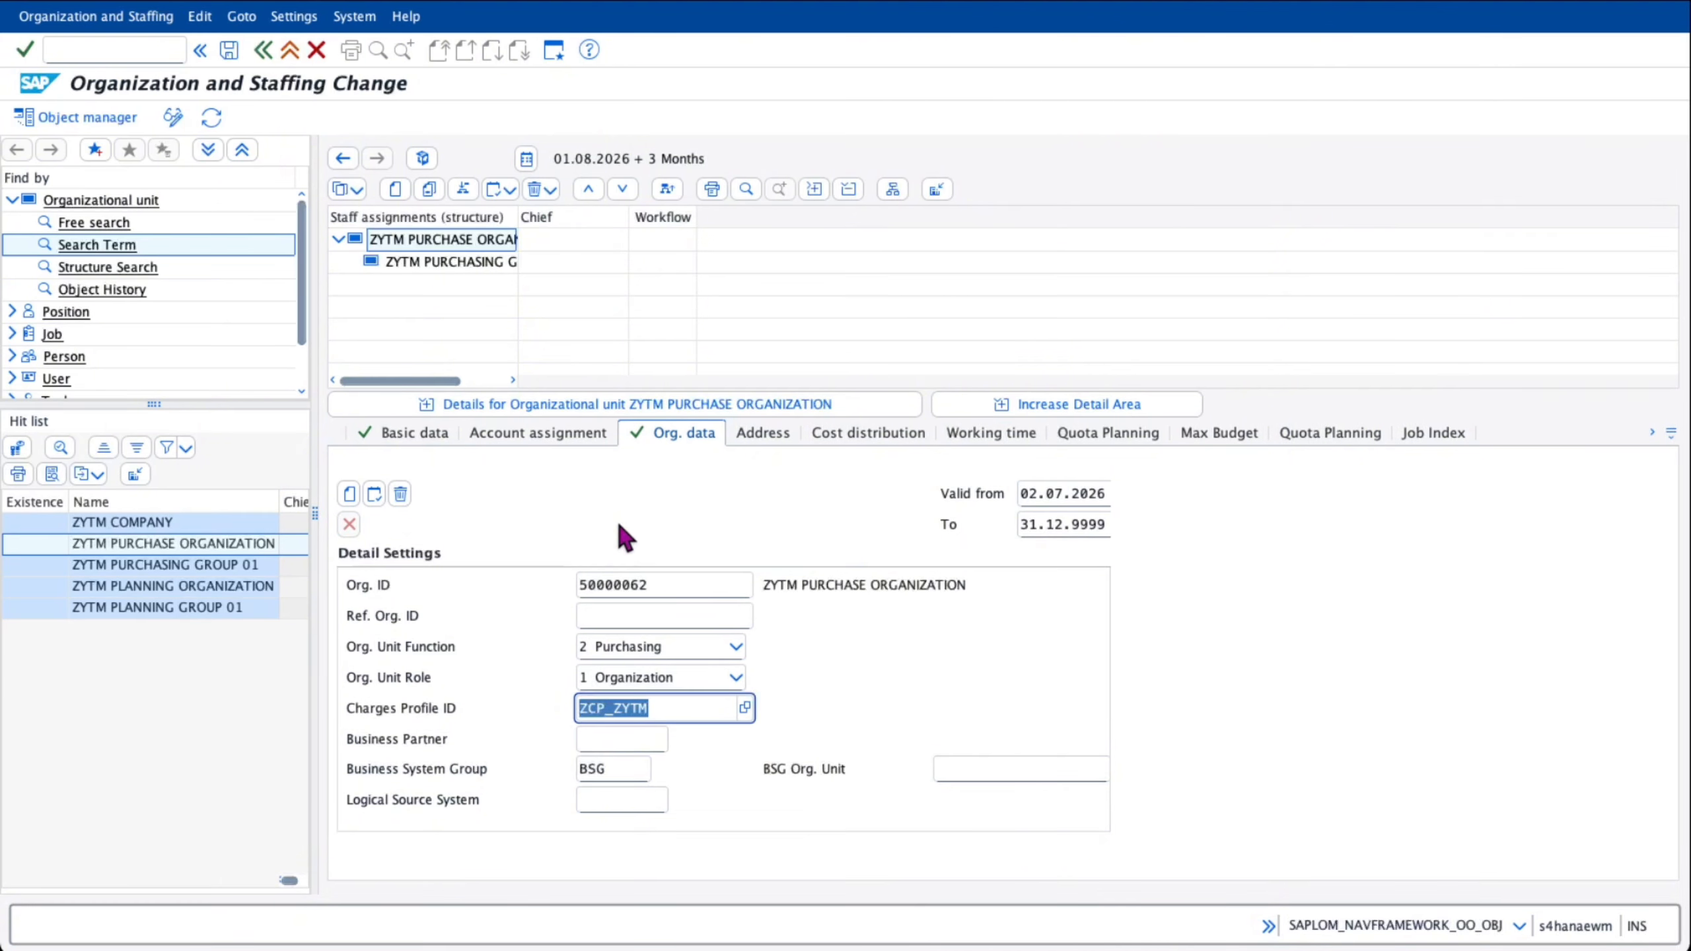
click(229, 50)
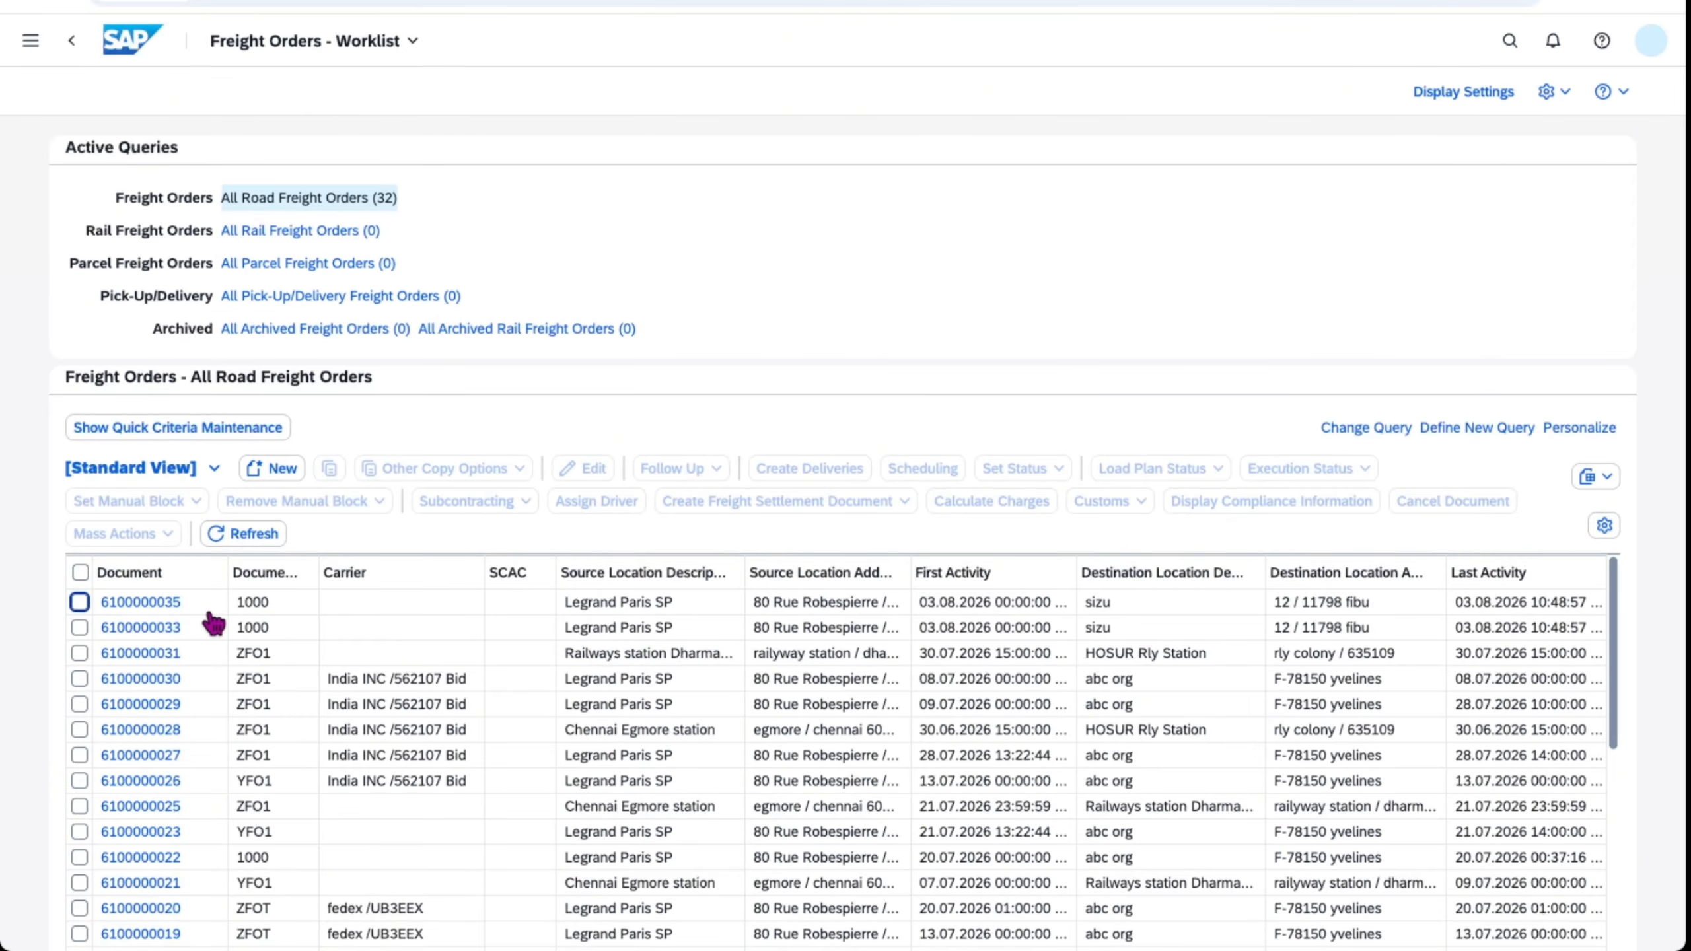
- In the SAP Fiori freight orders worklist, create an individual freight settlement document for the first listed road freight order and save it
click(80, 602)
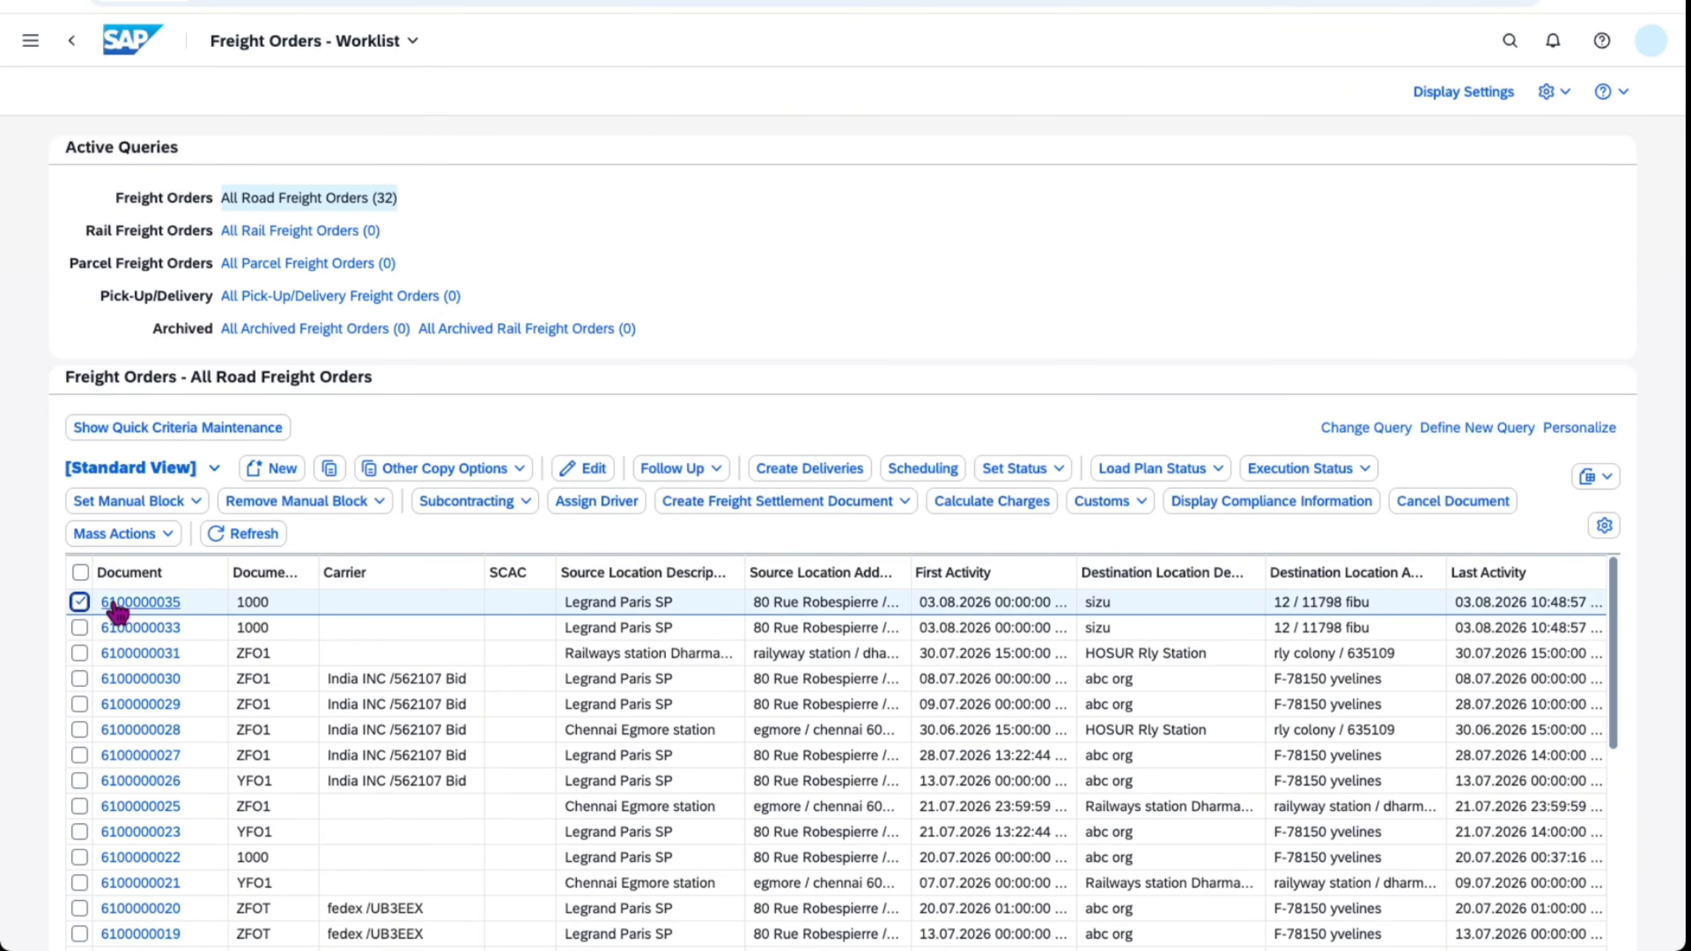
click(907, 502)
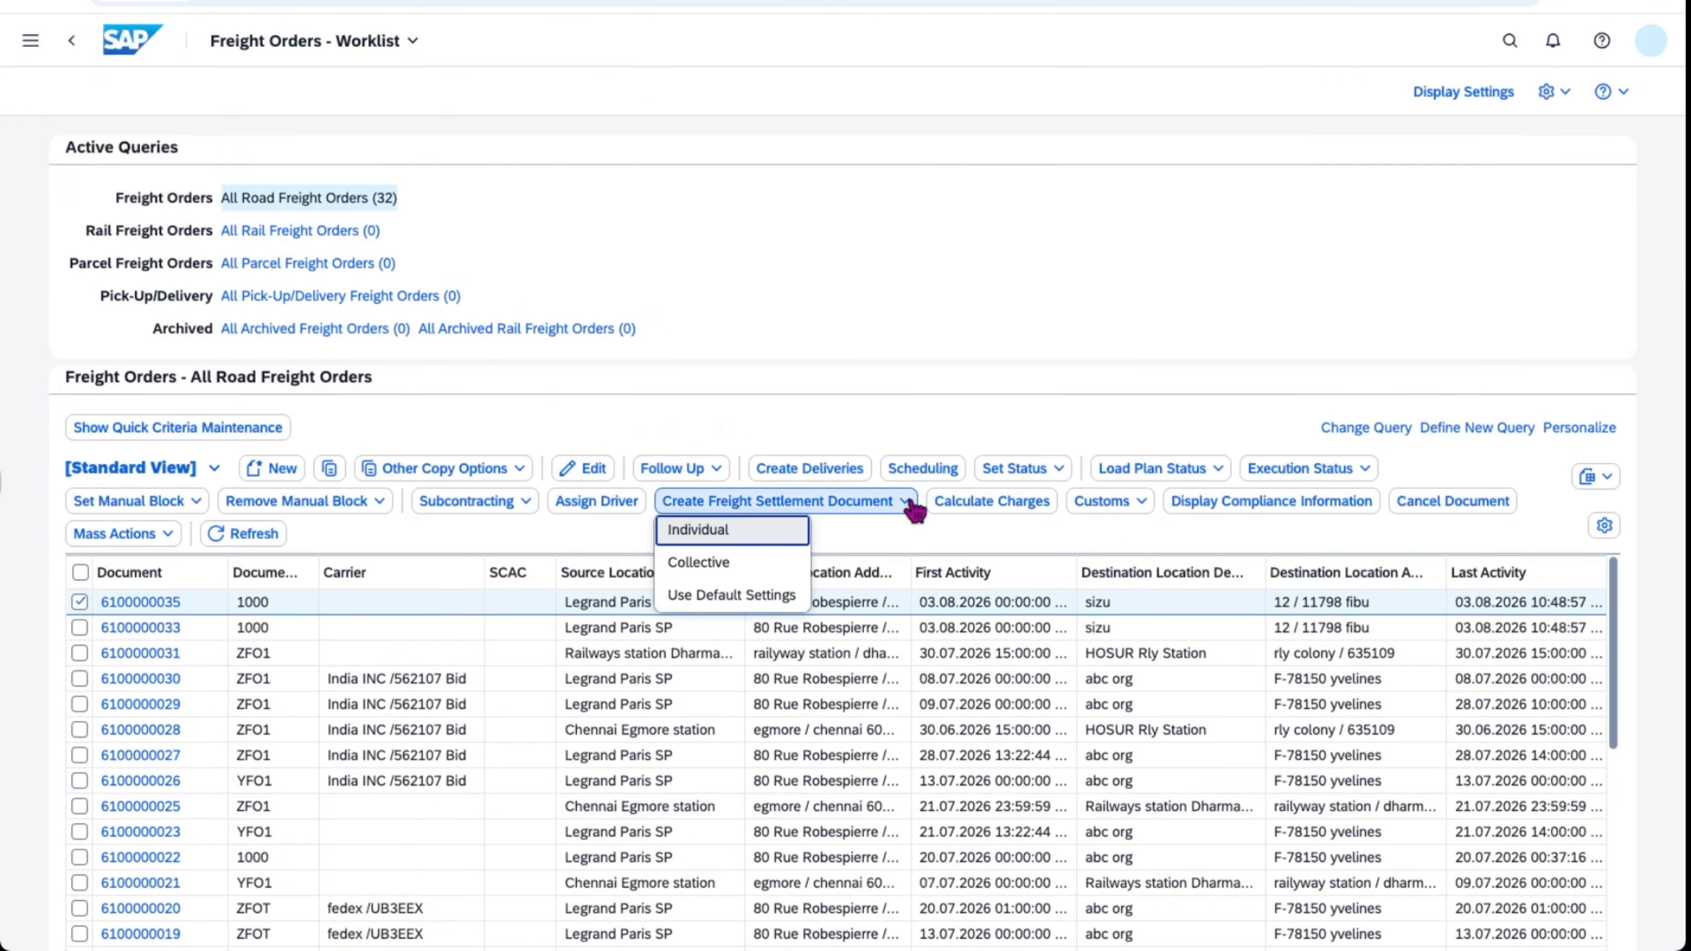
click(692, 531)
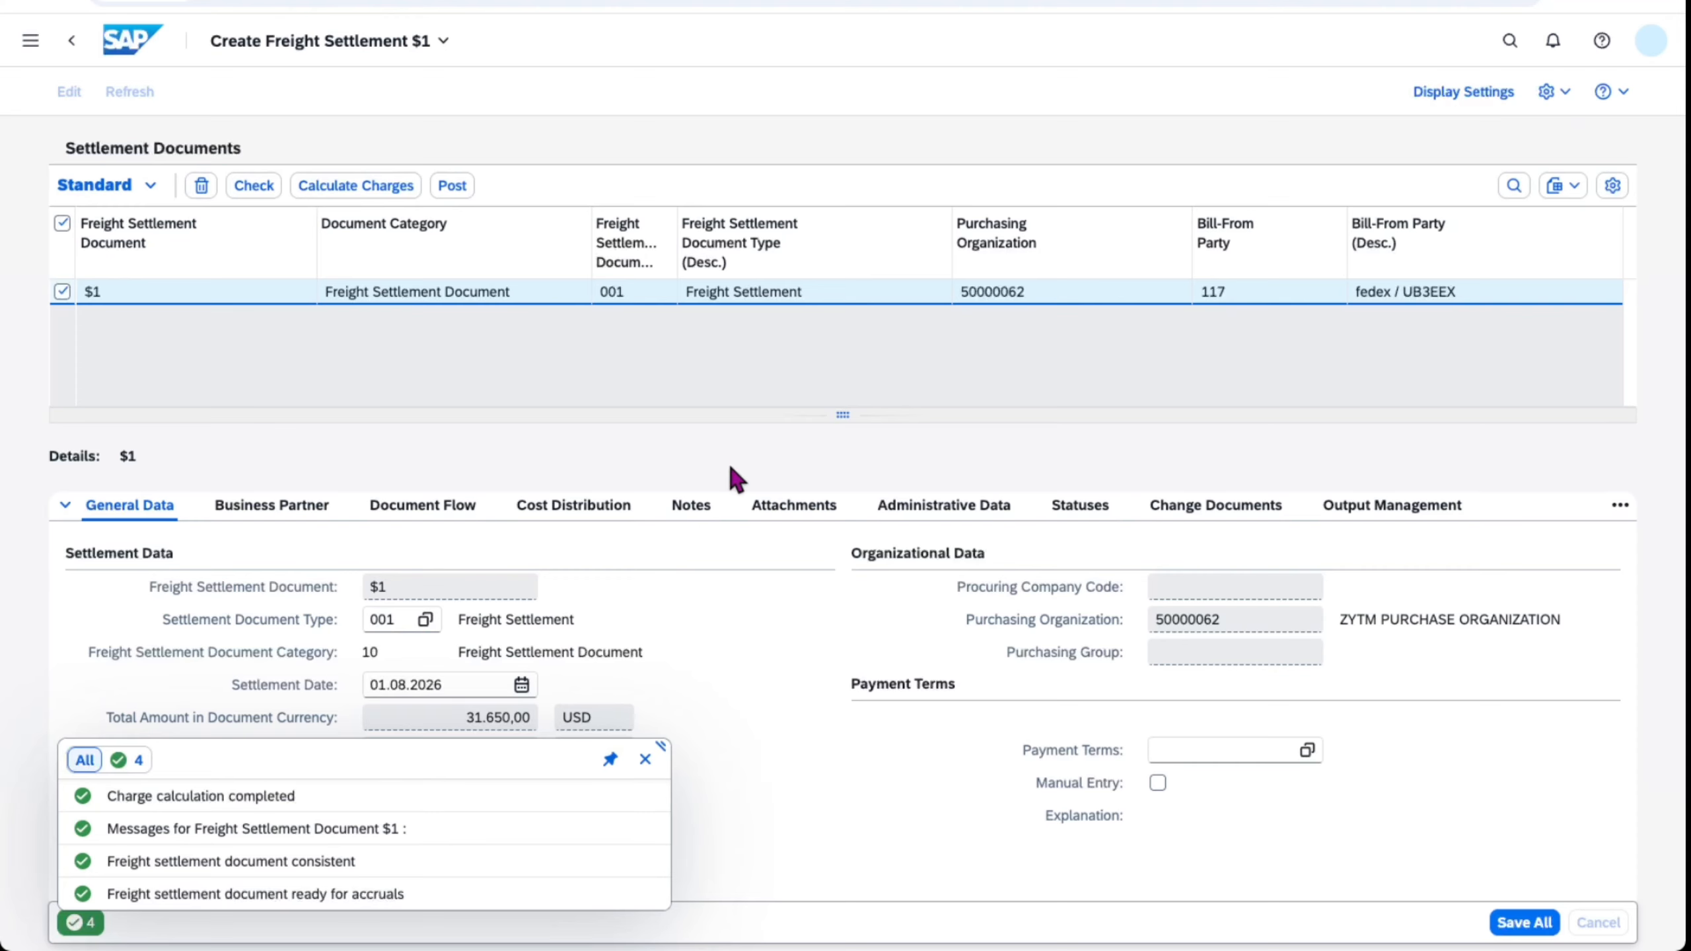
click(645, 760)
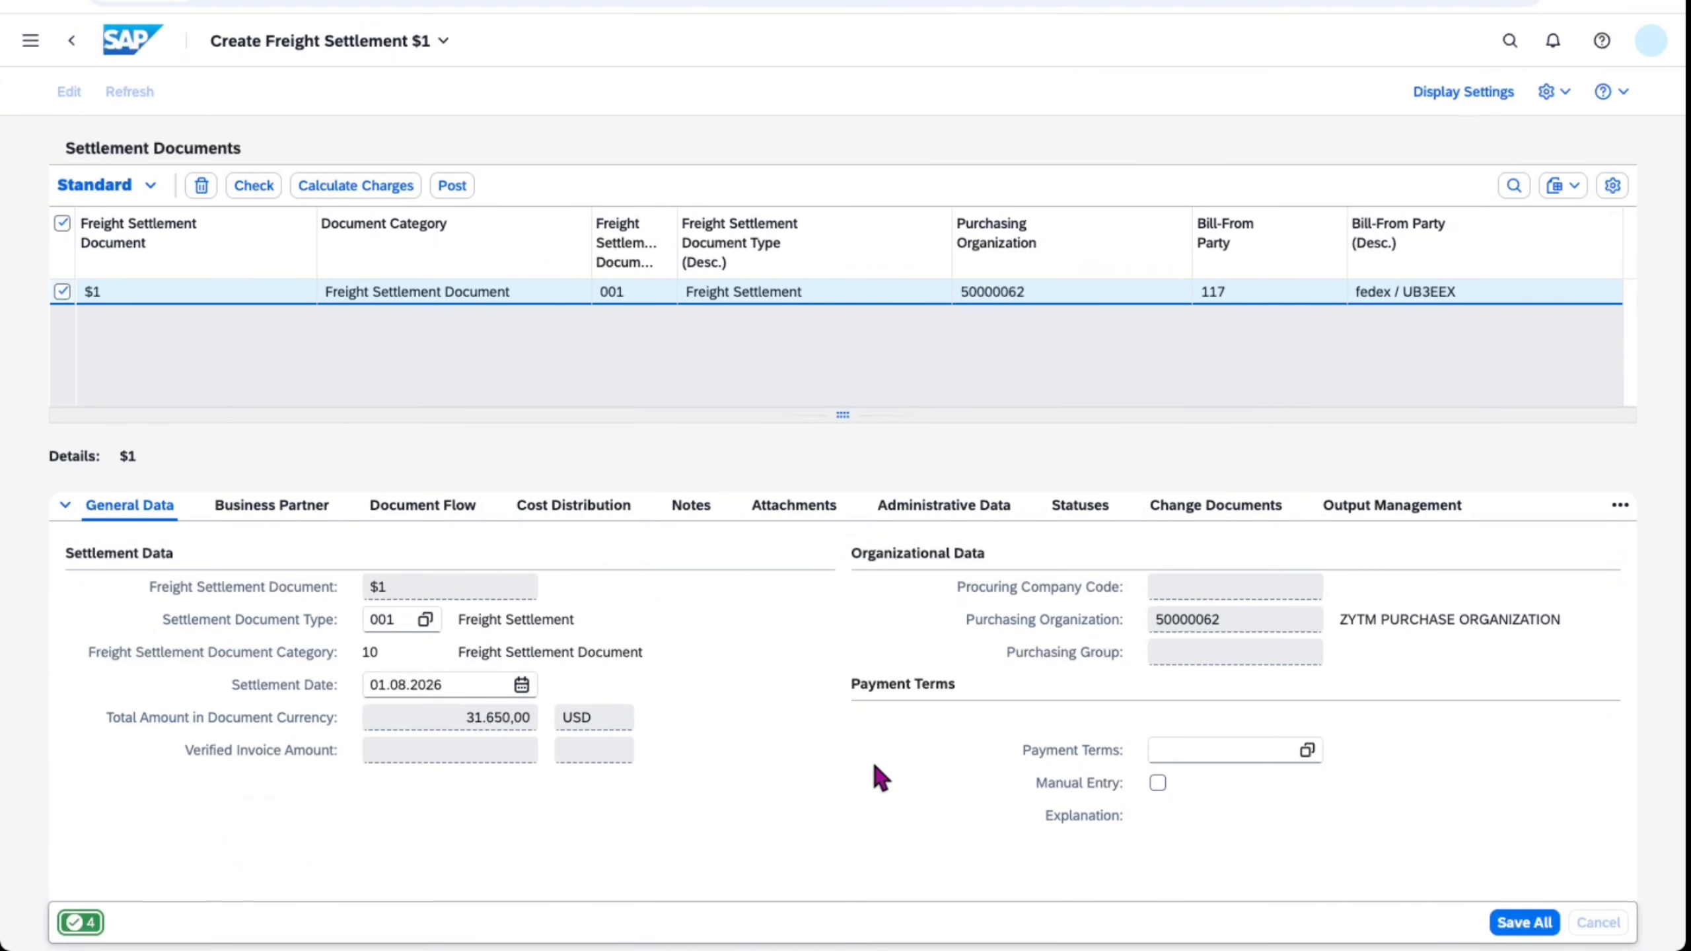
click(1522, 928)
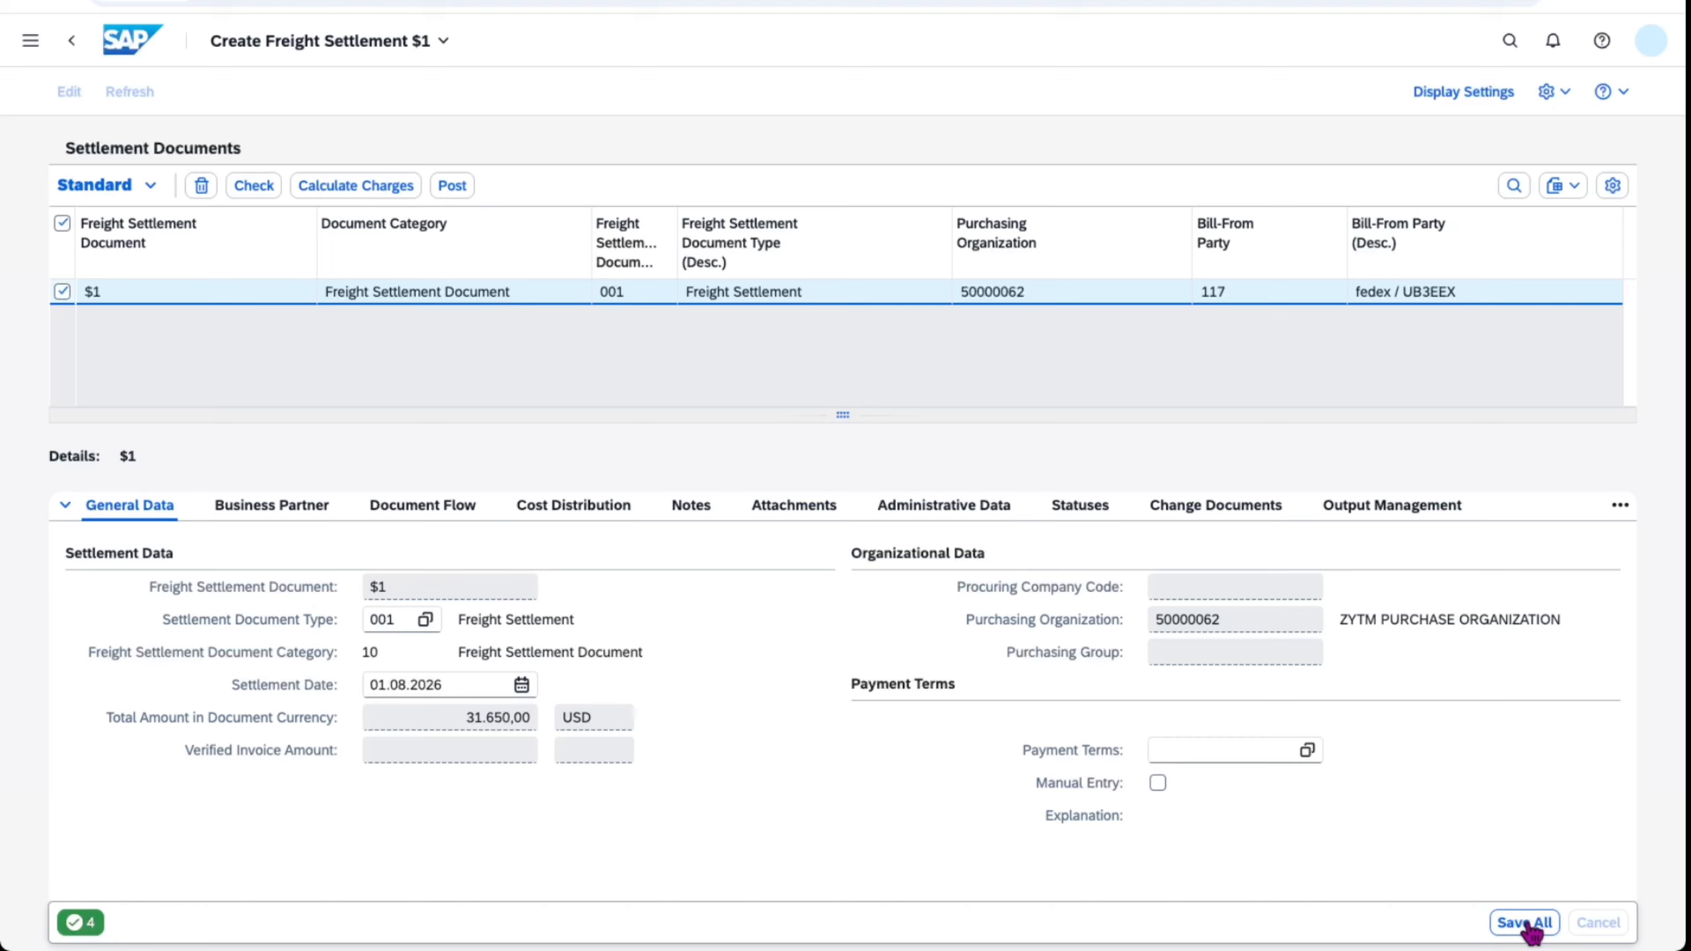
click(1526, 924)
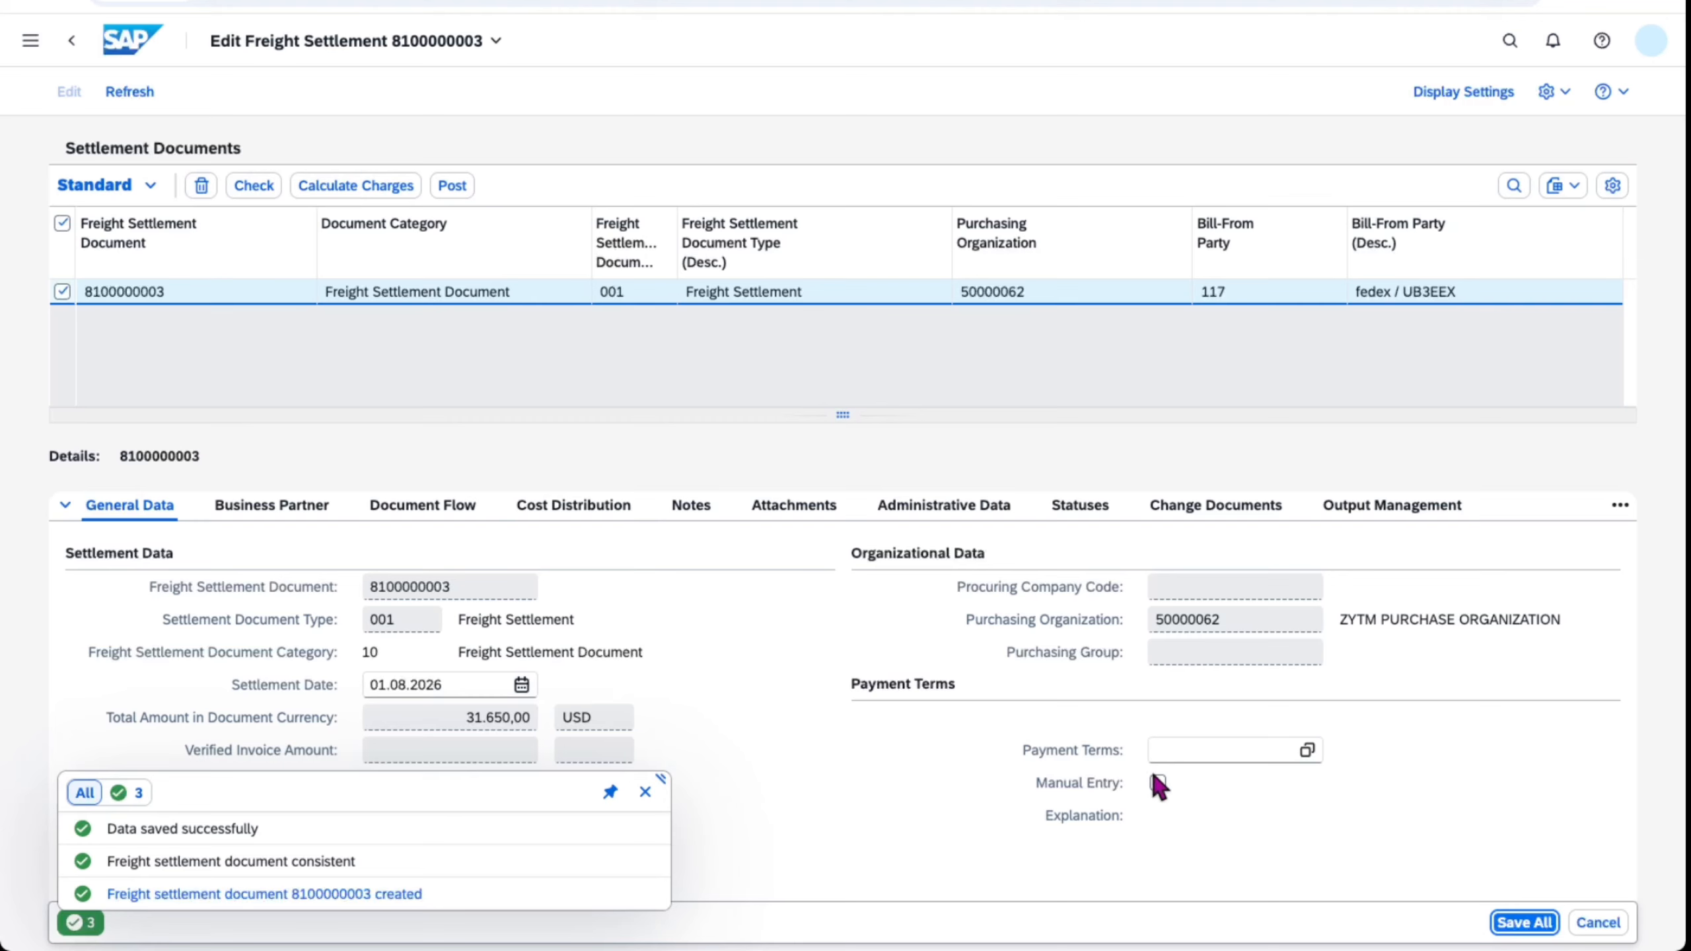
click(645, 790)
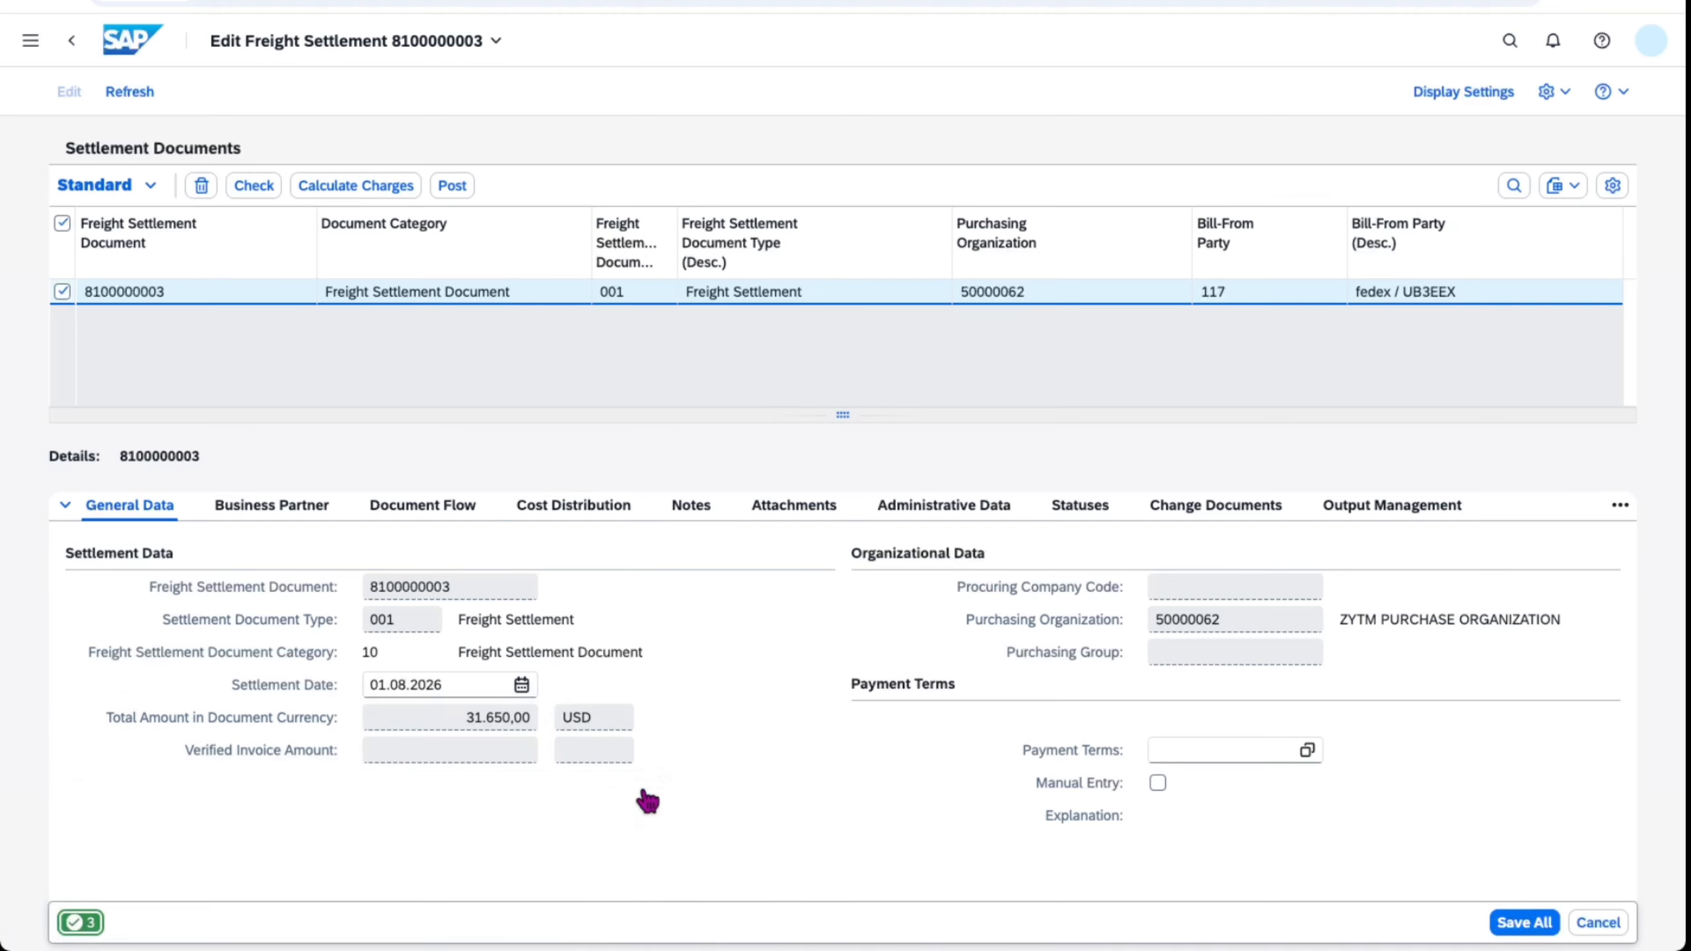
- Check the document flow of the saved freight settlement document, try to post it, and keep the posting messages pinned
click(423, 506)
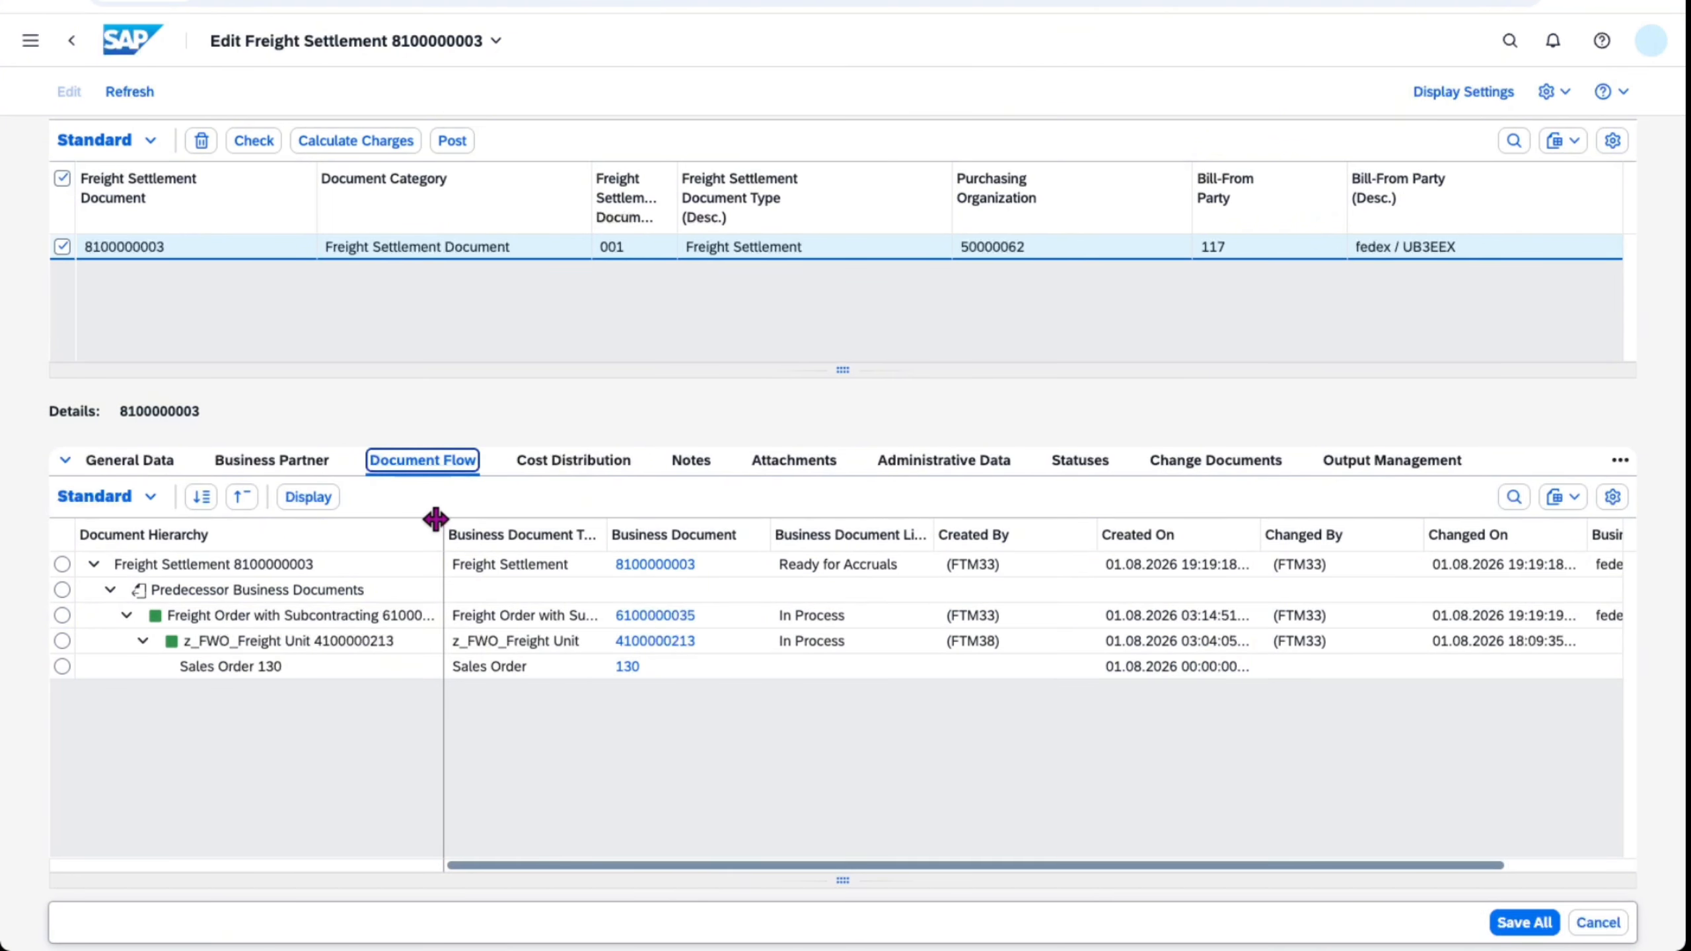
click(452, 141)
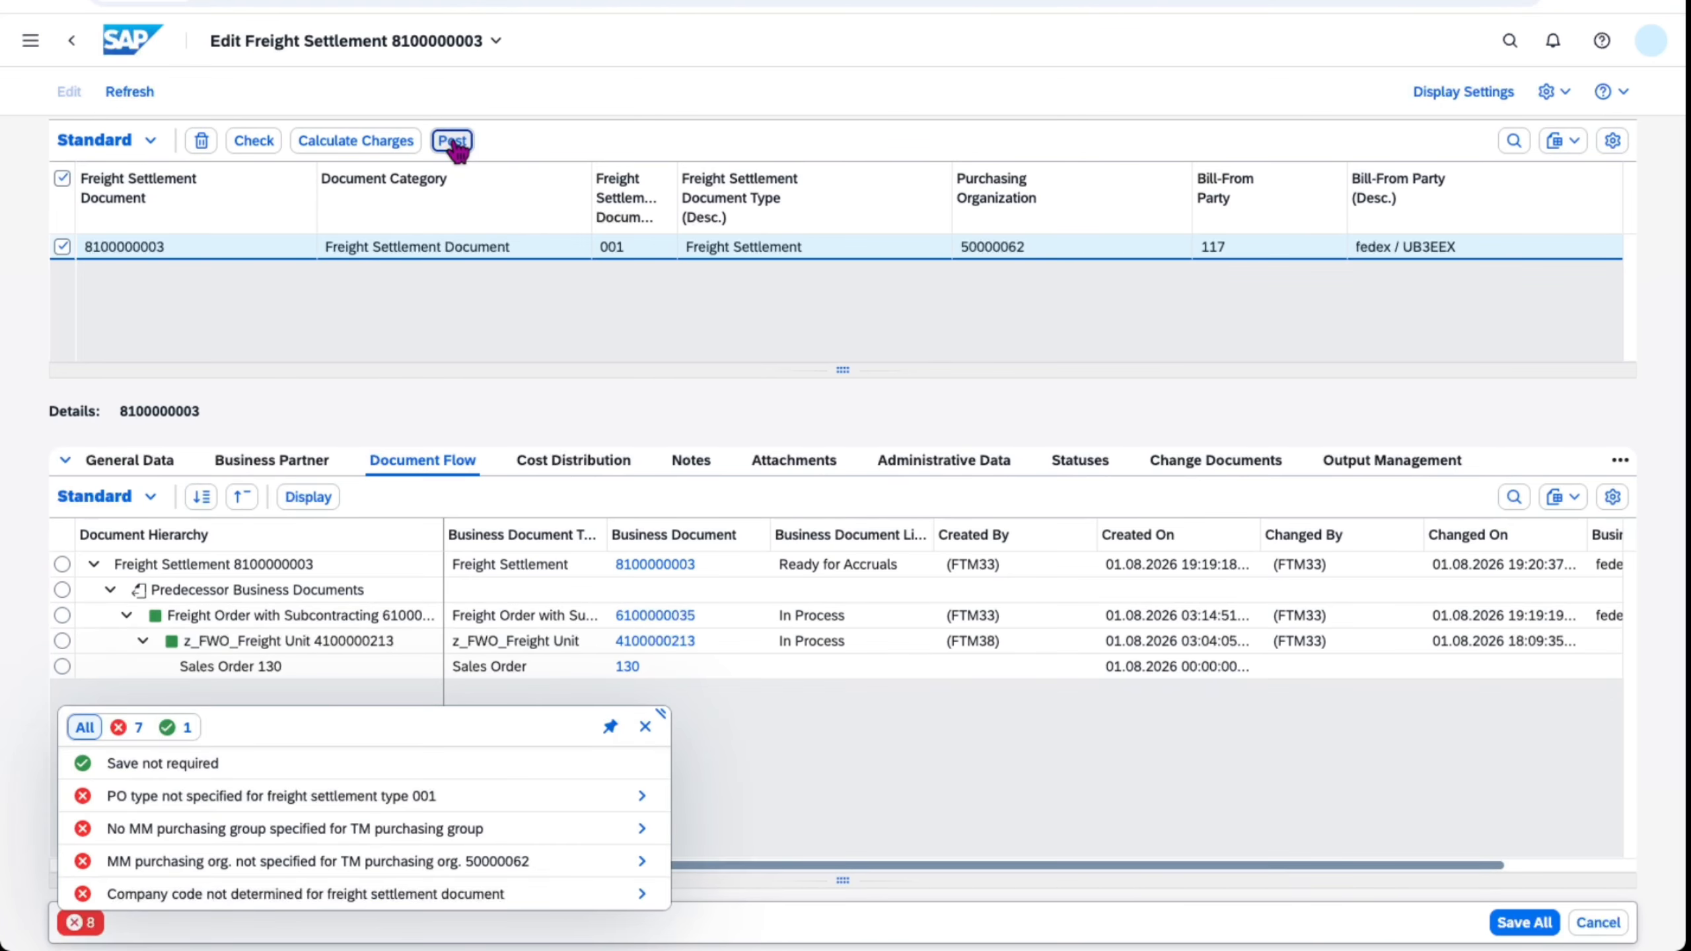
click(609, 728)
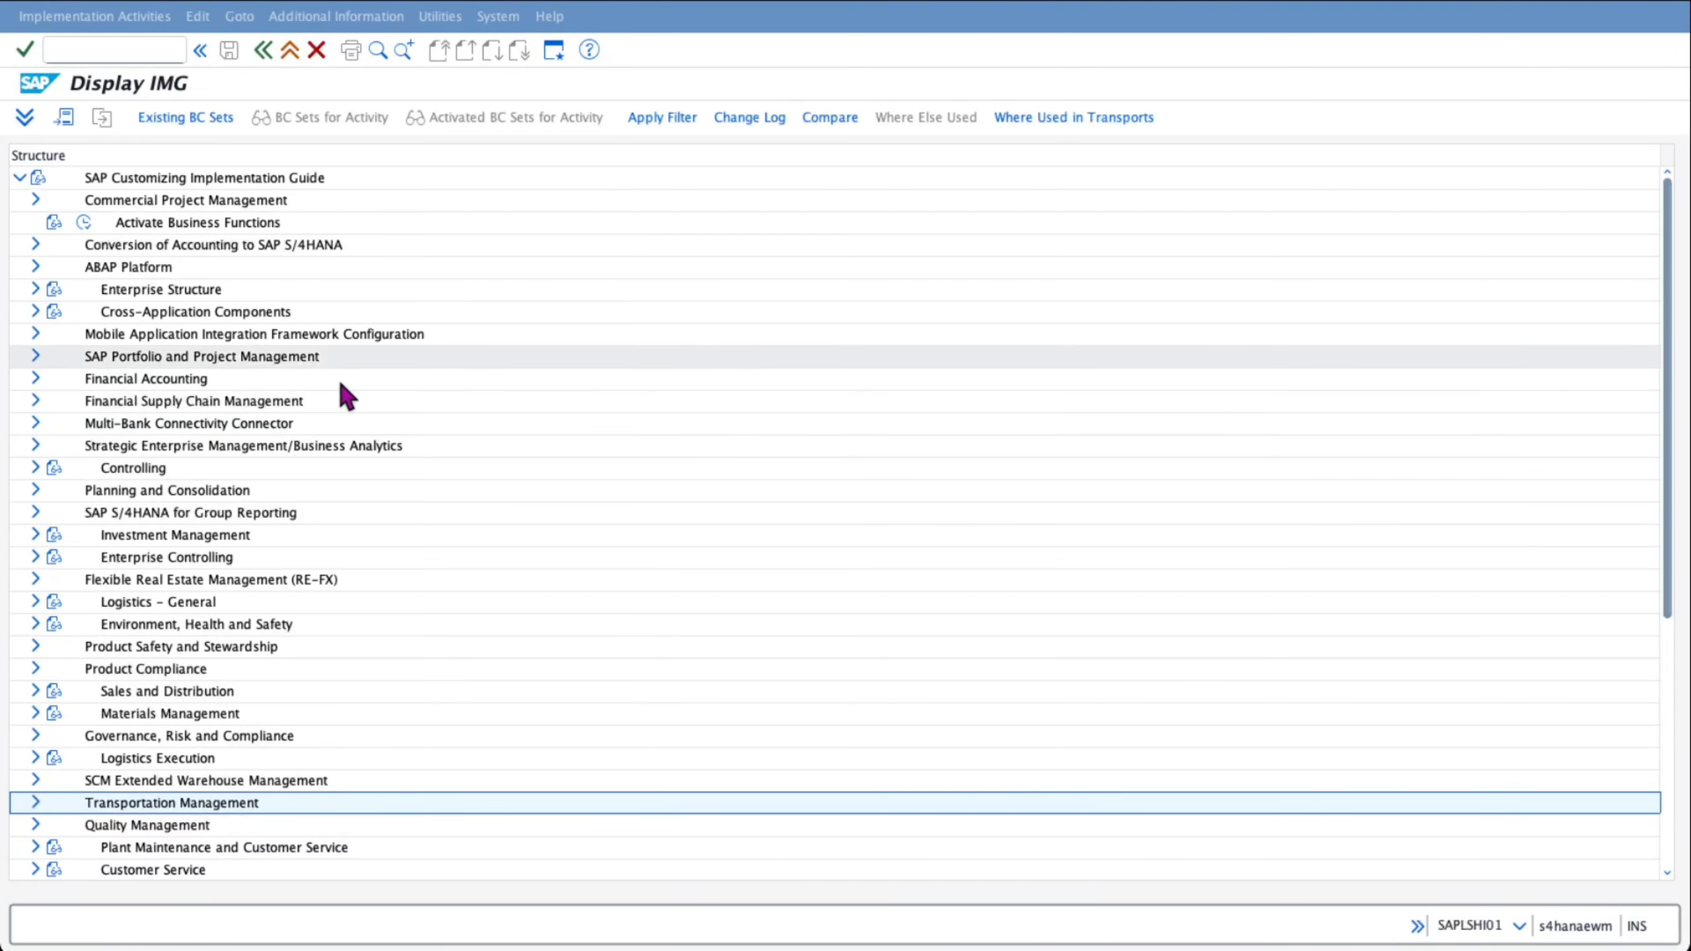
- In SAP GUI's Display IMG, open Assign Purchasing Information for Posting under Transportation Management's freight settlement posting integration for External Services Management
click(36, 803)
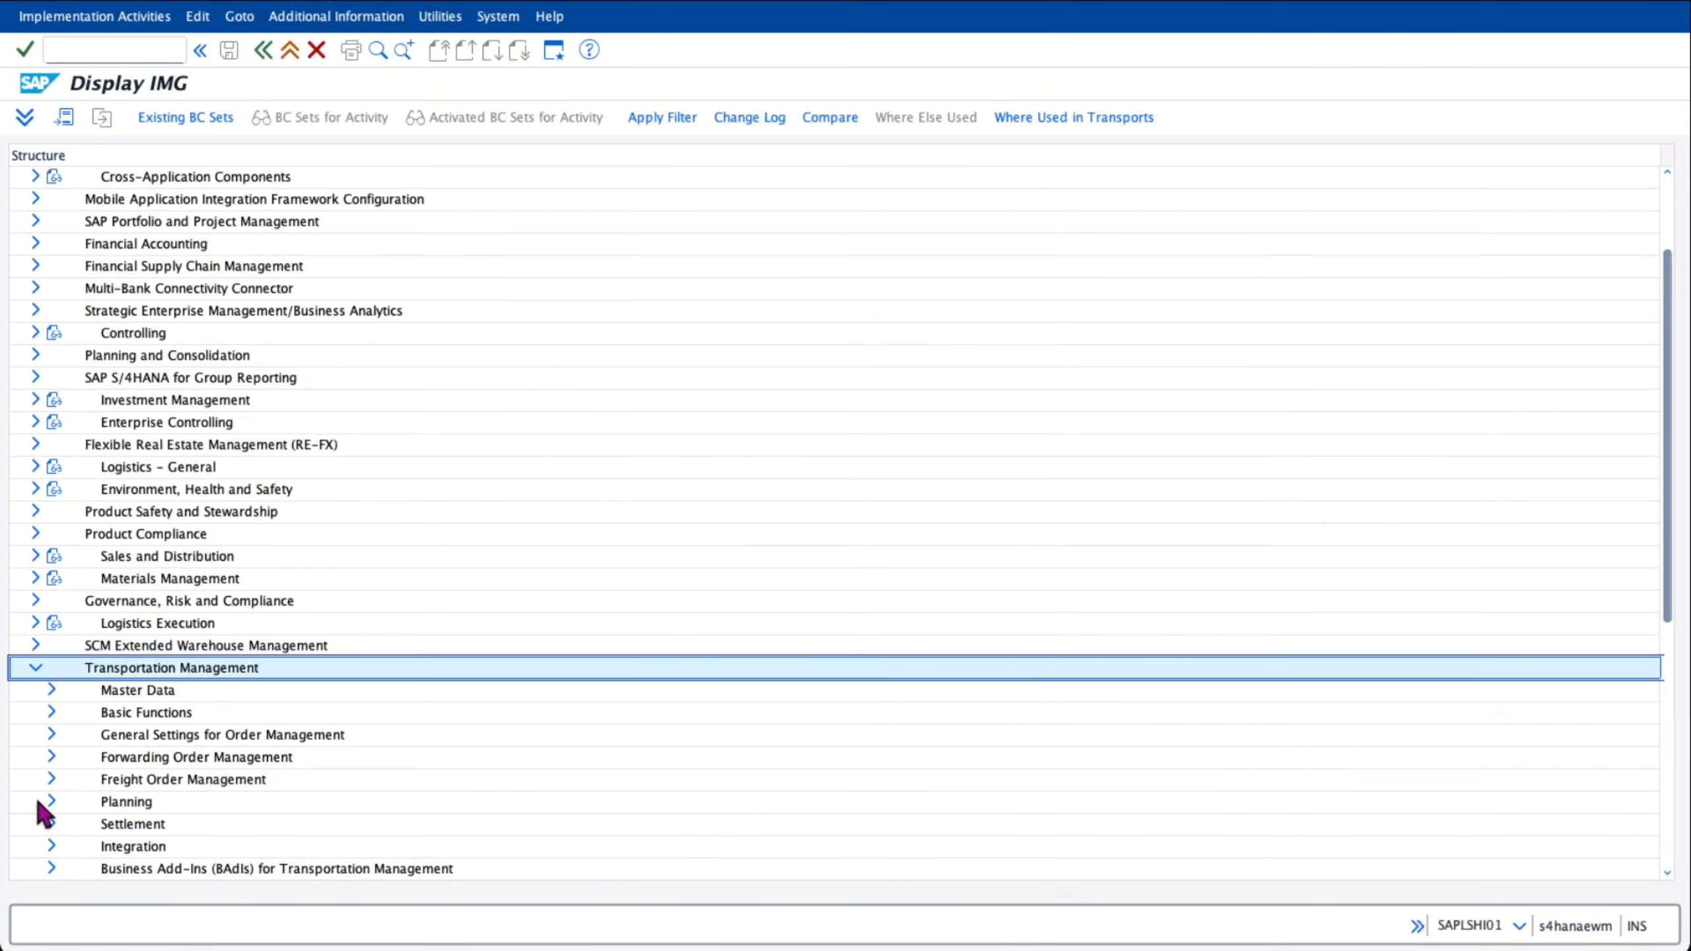
click(51, 824)
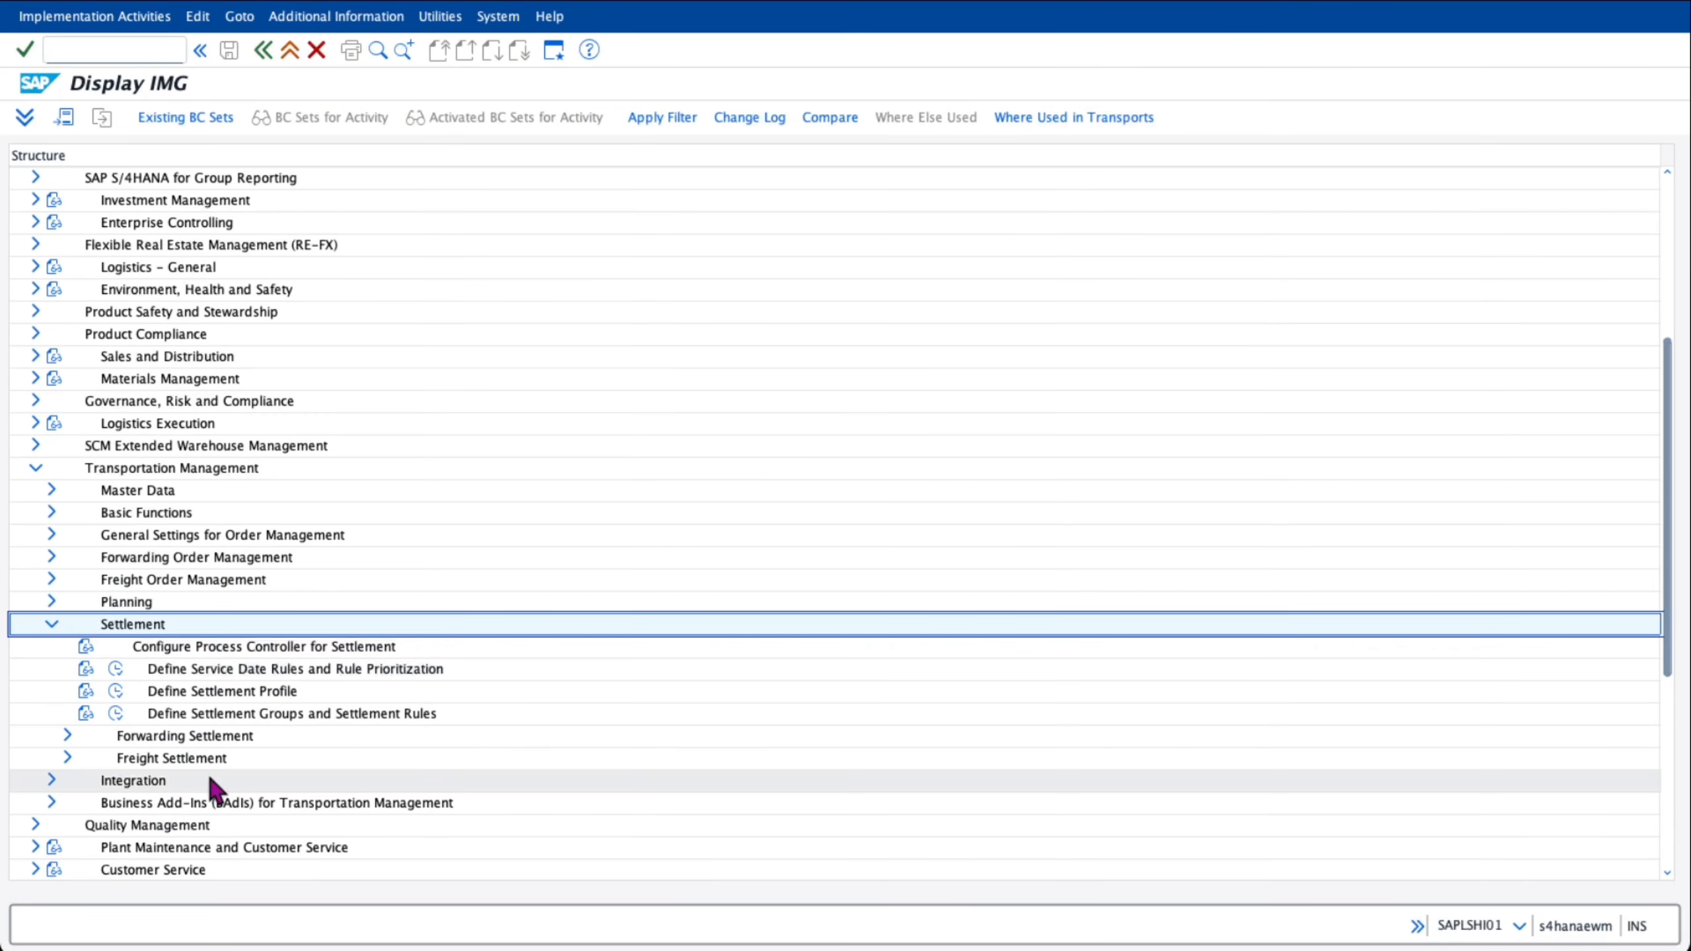
click(66, 757)
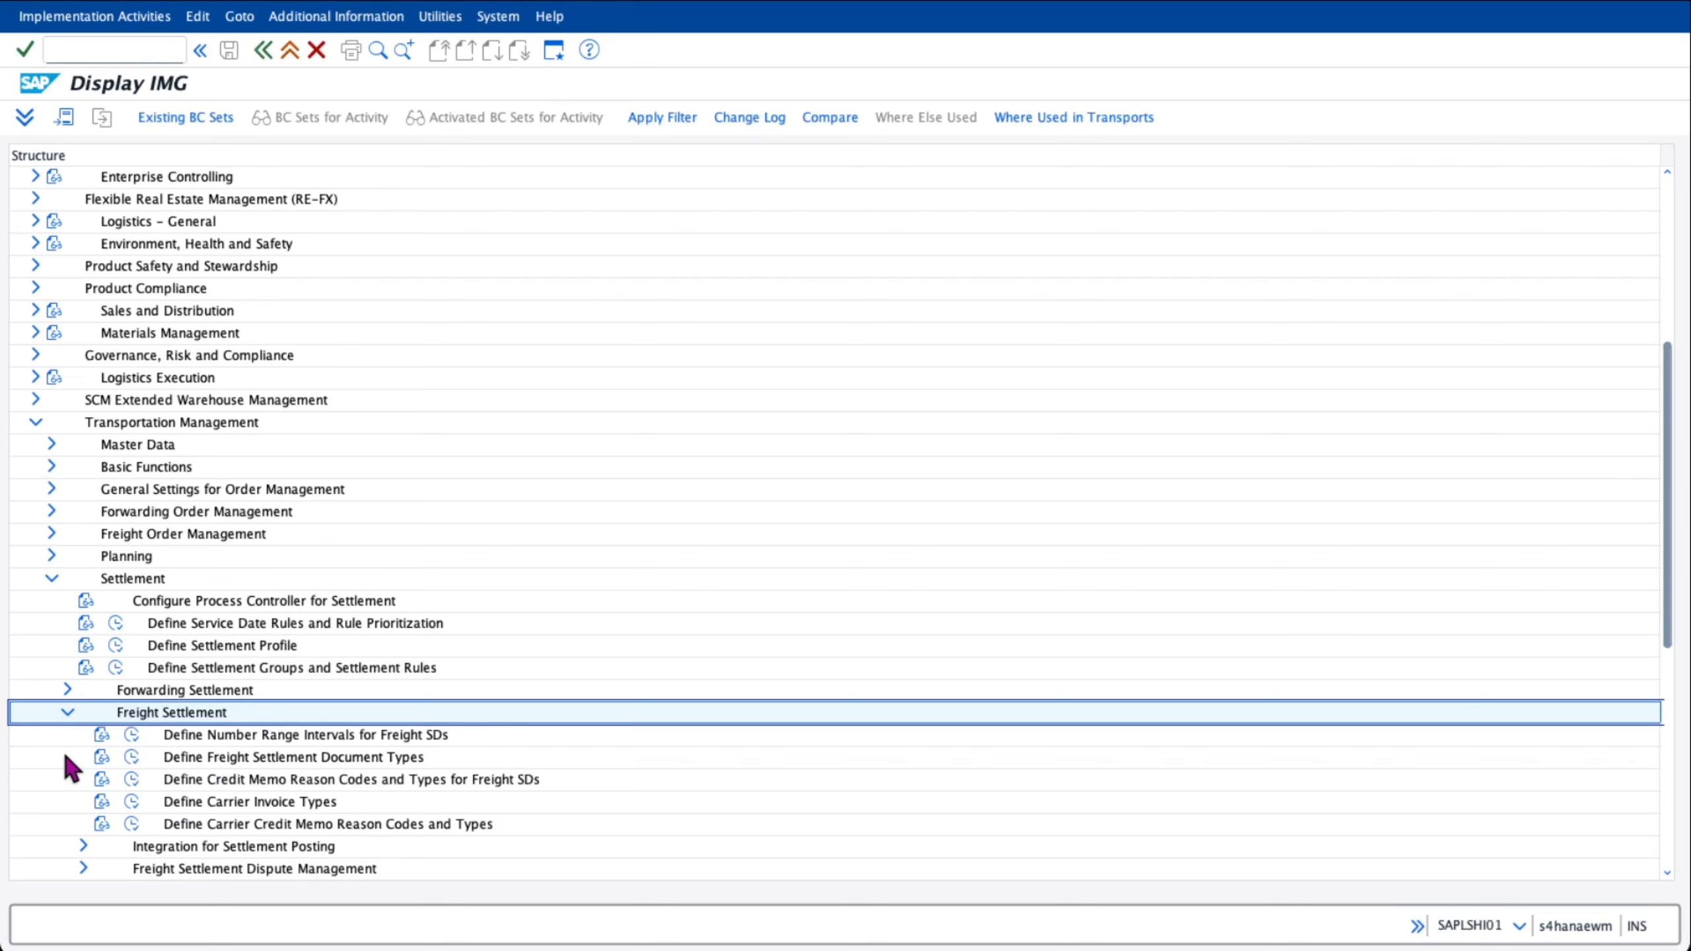
click(83, 845)
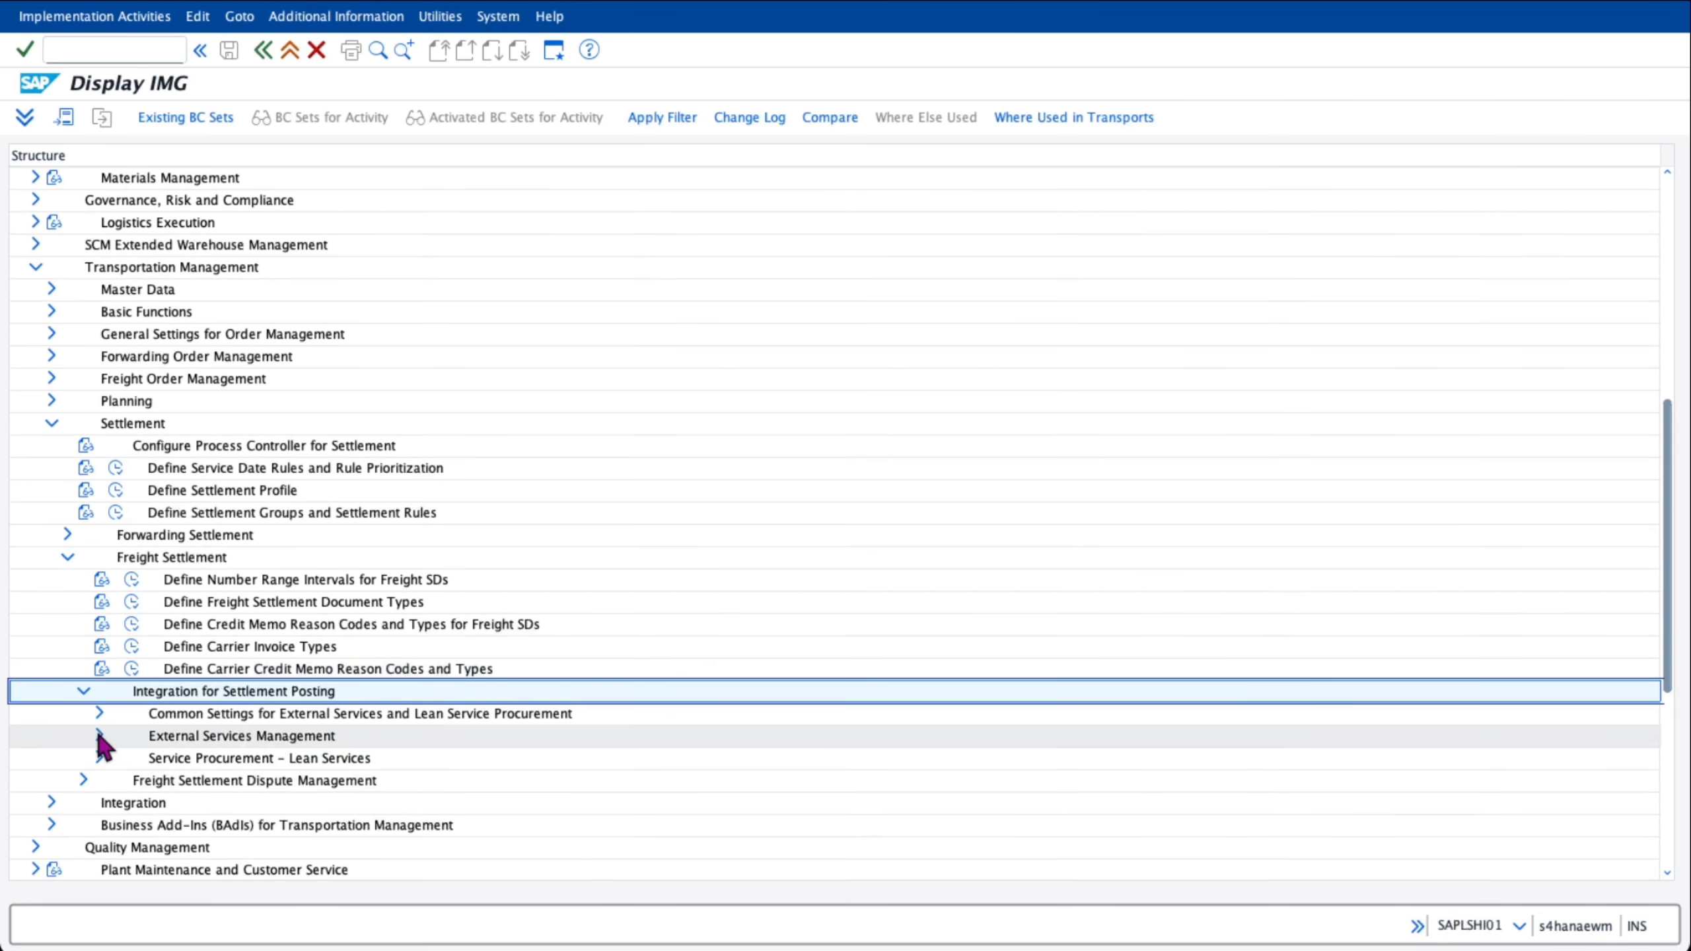
click(99, 735)
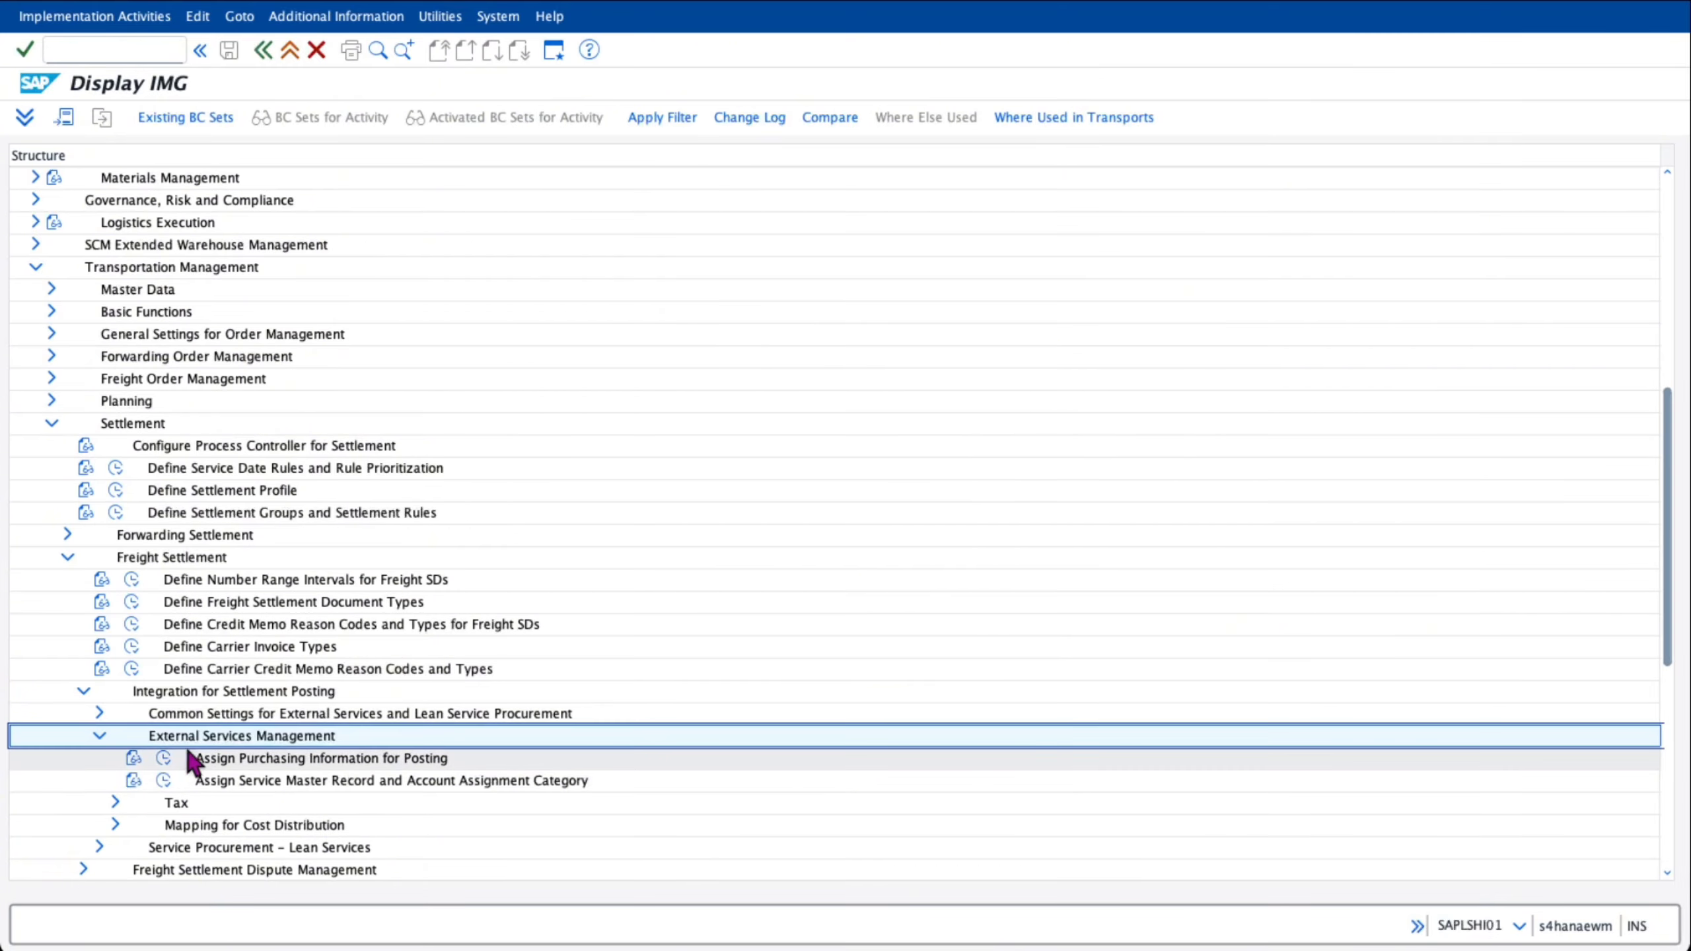
click(163, 759)
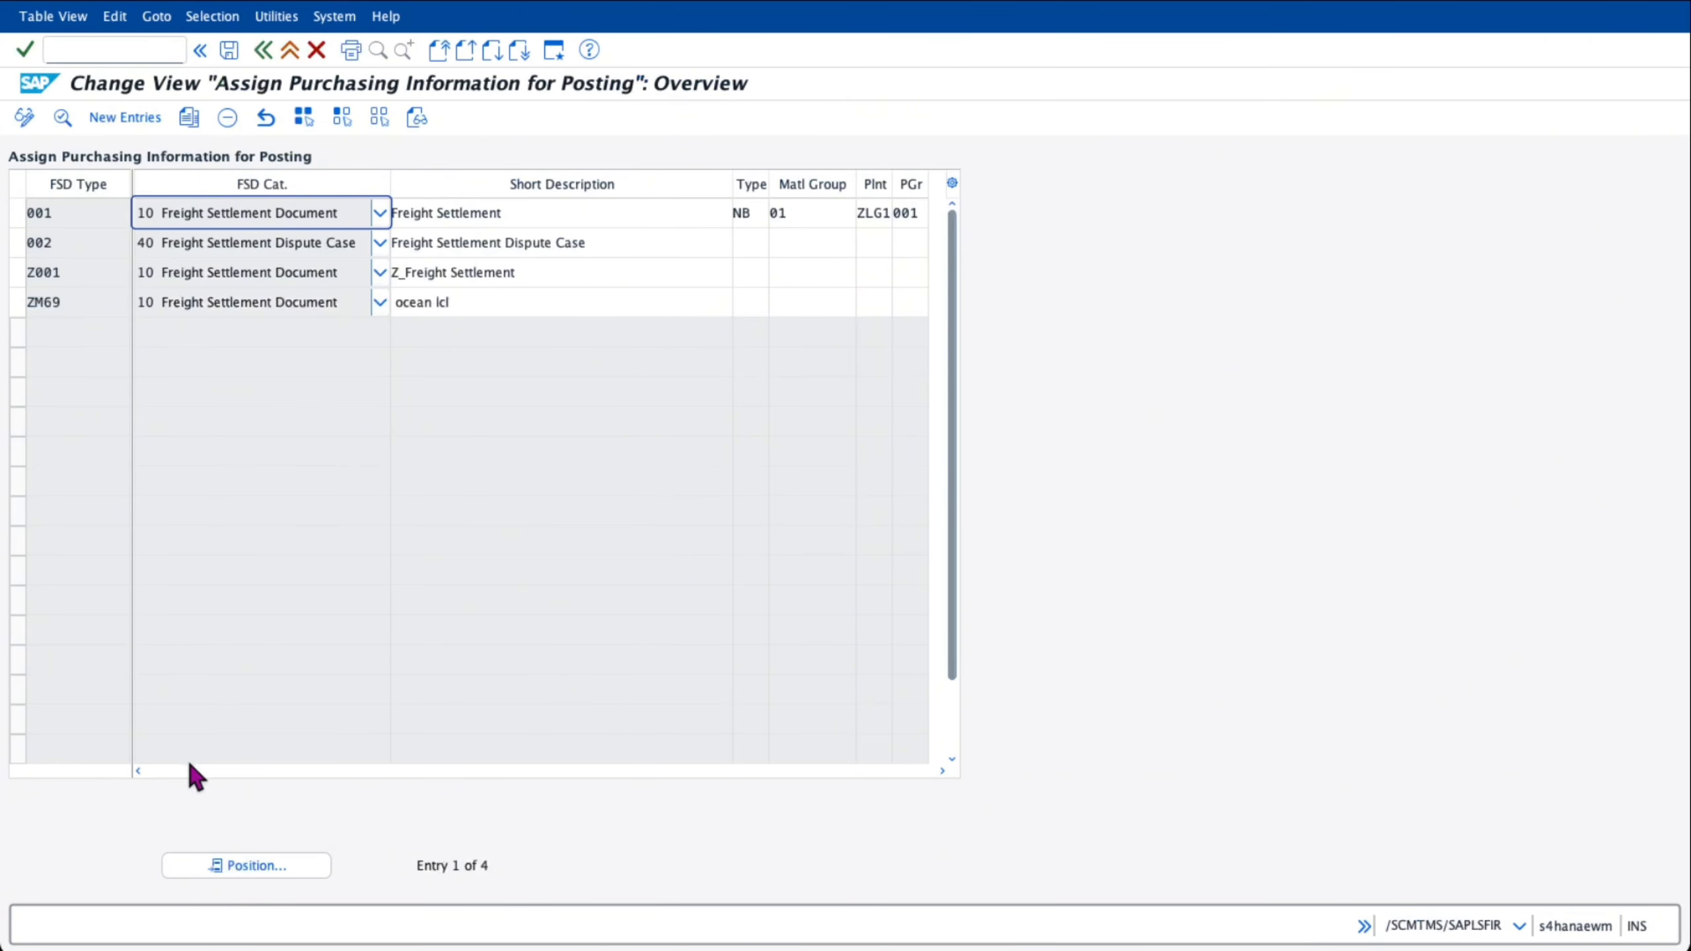
- Examine the purchasing details of freight settlement type 001, and open the Assign Service Master Record and Account Assignment Category activity
double_click(33, 215)
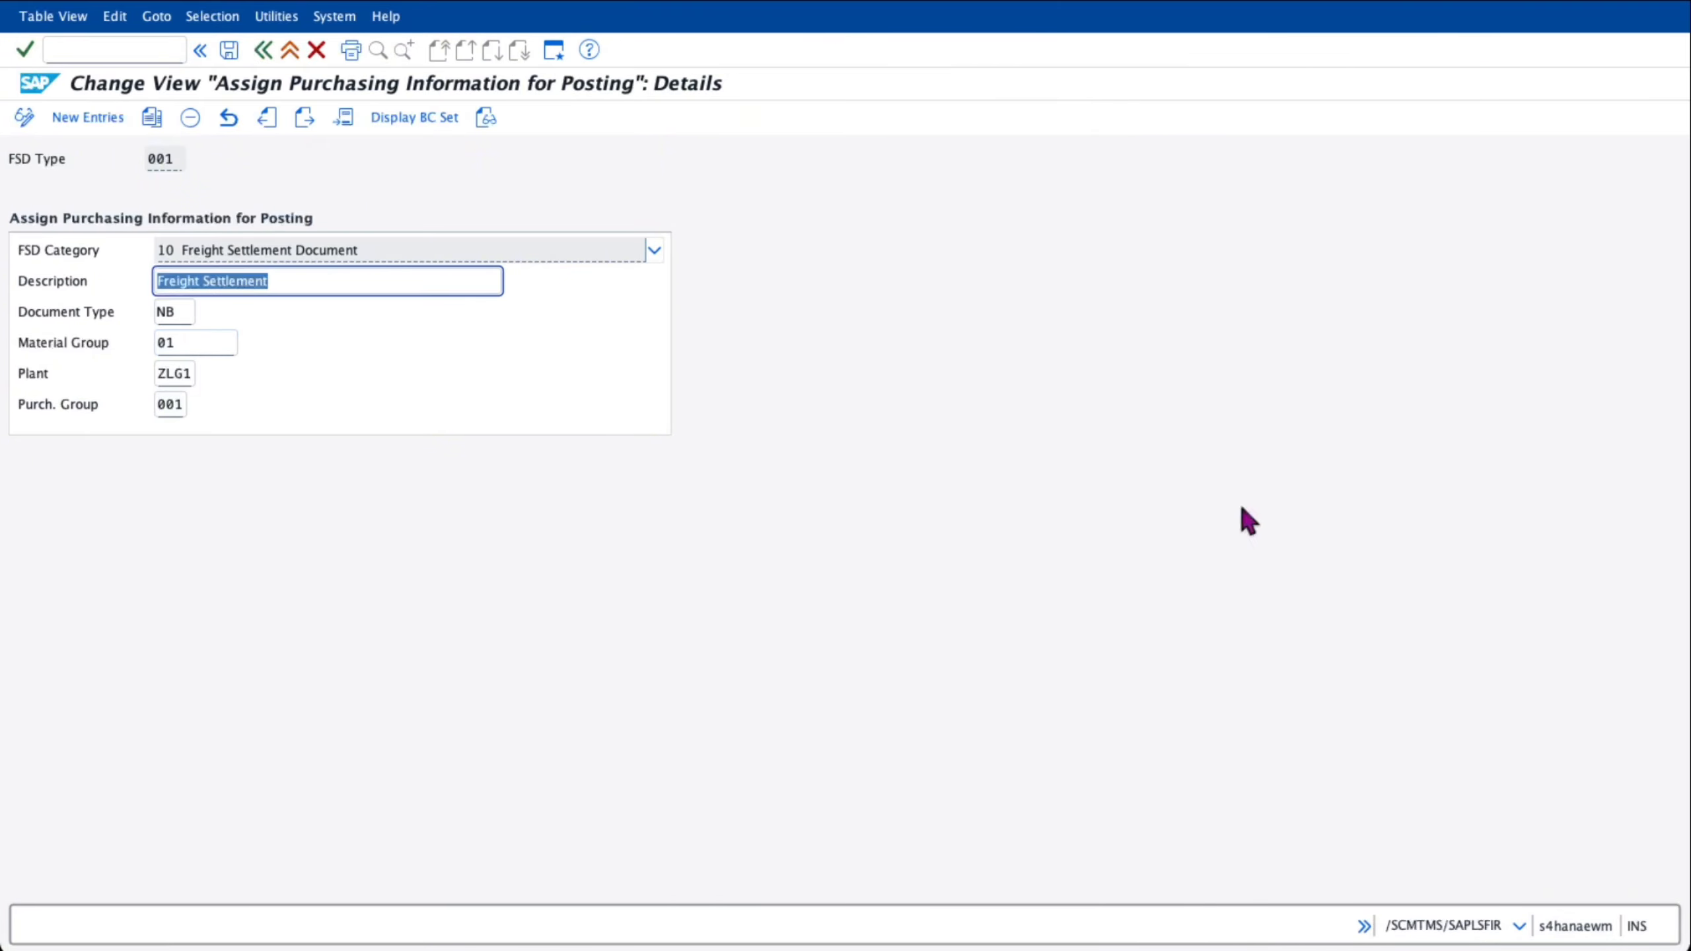
key(shift+F3)
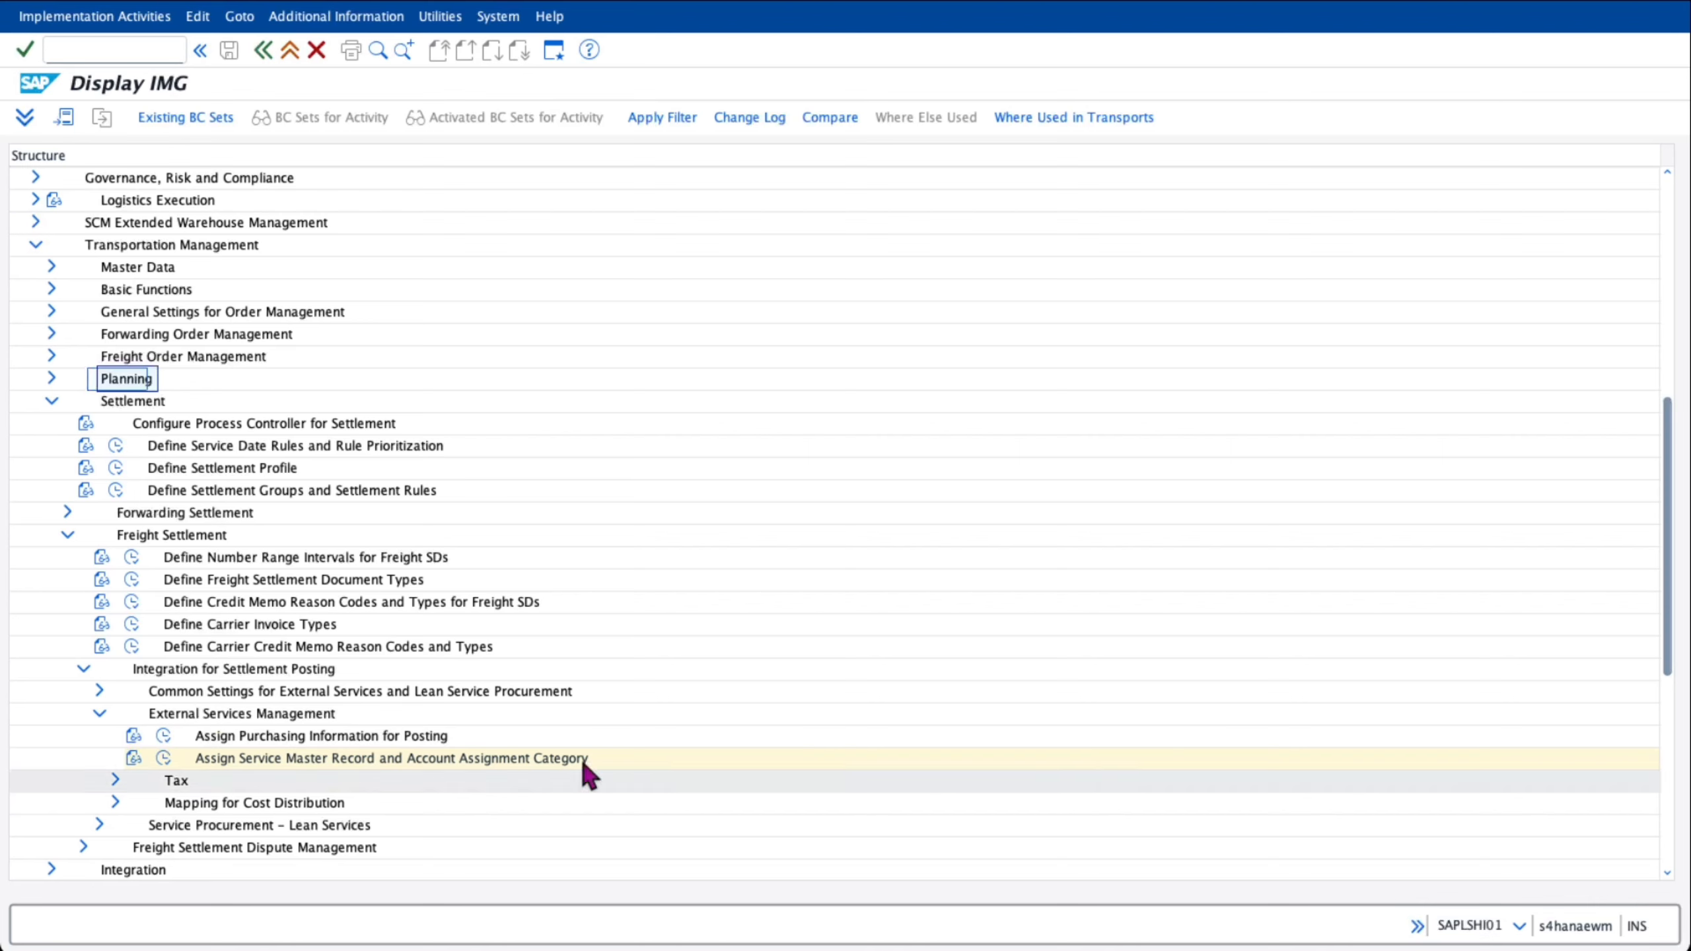
click(164, 760)
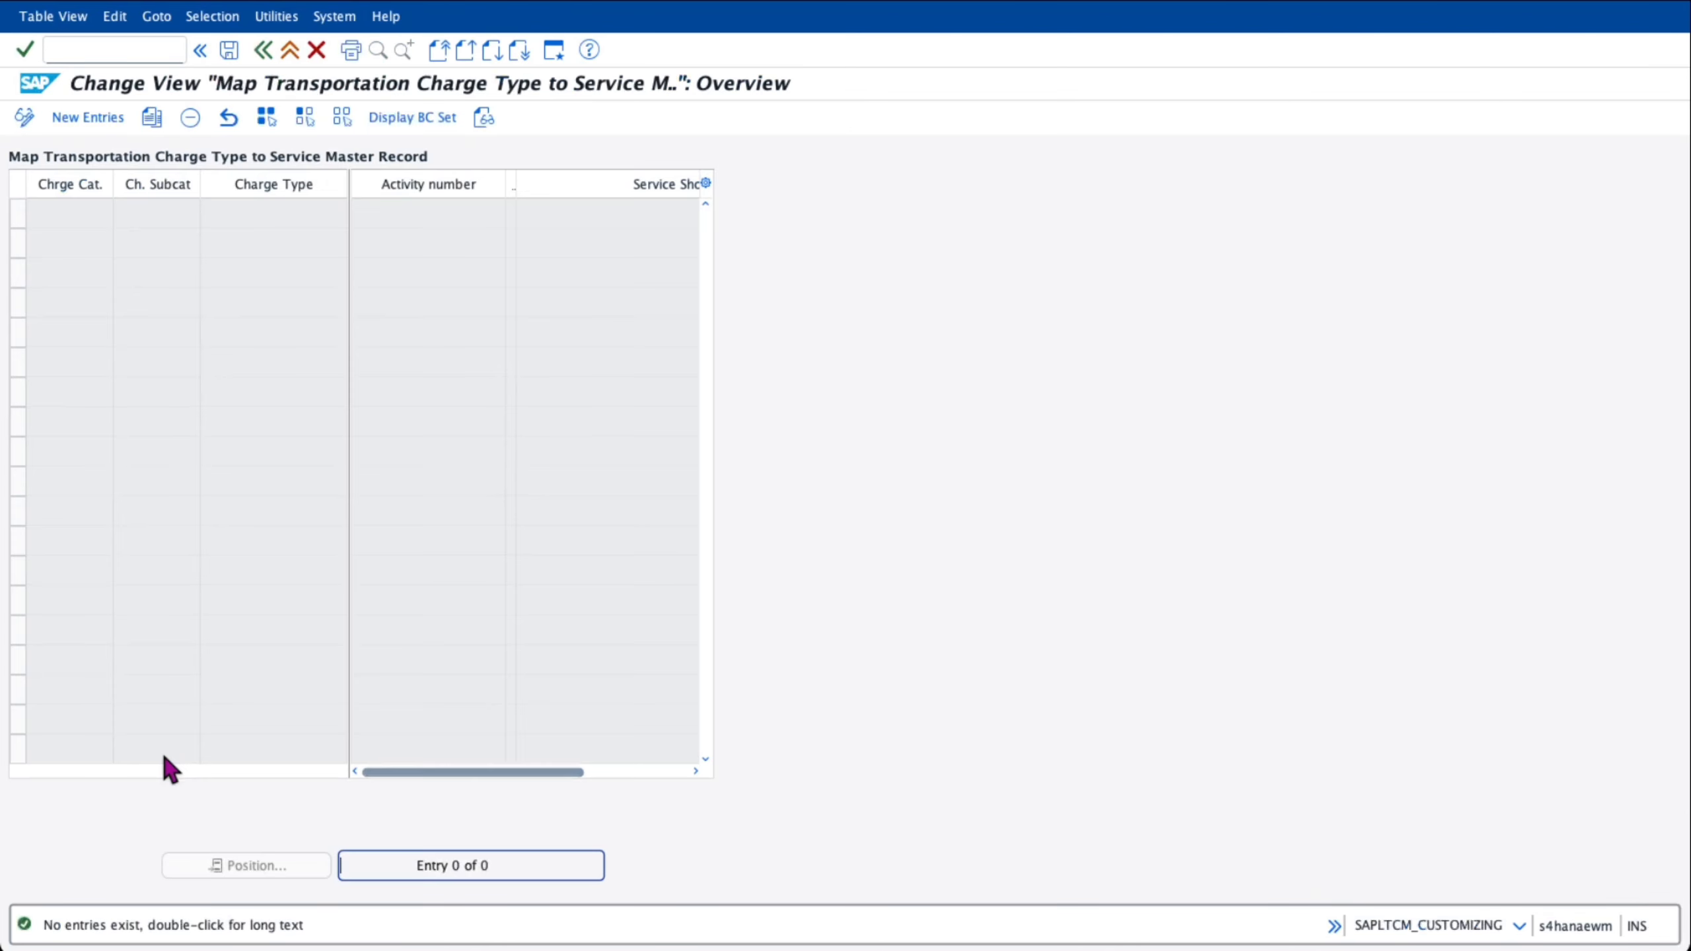
- Add a new entry mapping a transportation charge type to a service master record, with charge category 904 and charge subcategory 910000
click(77, 120)
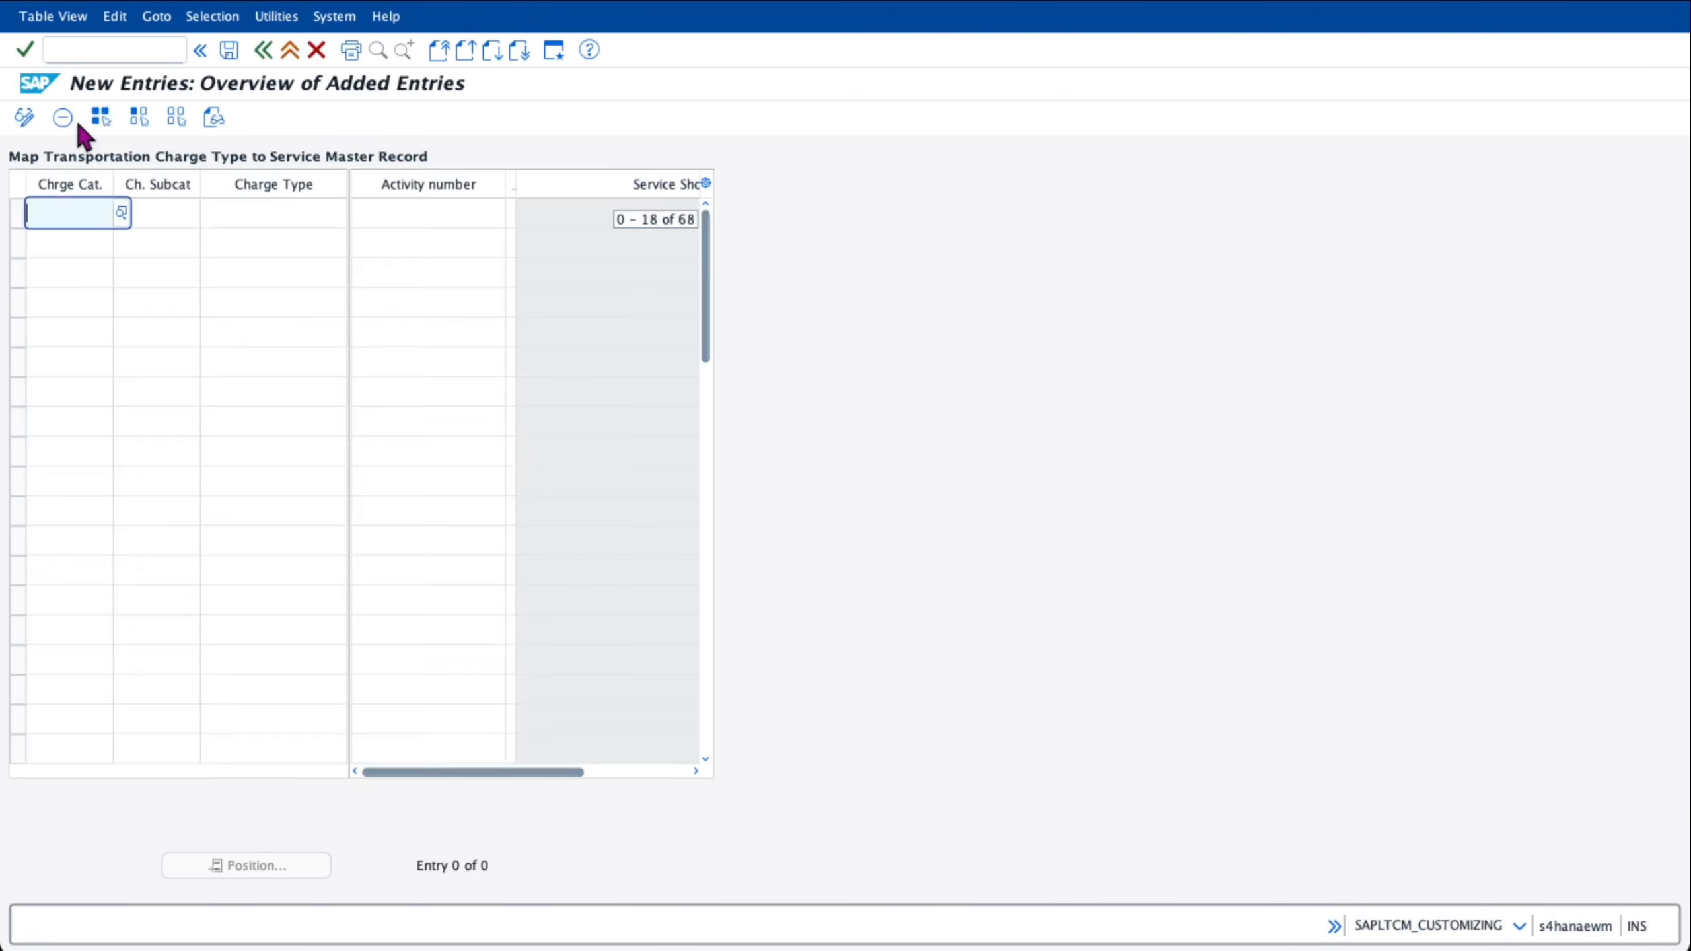
click(120, 212)
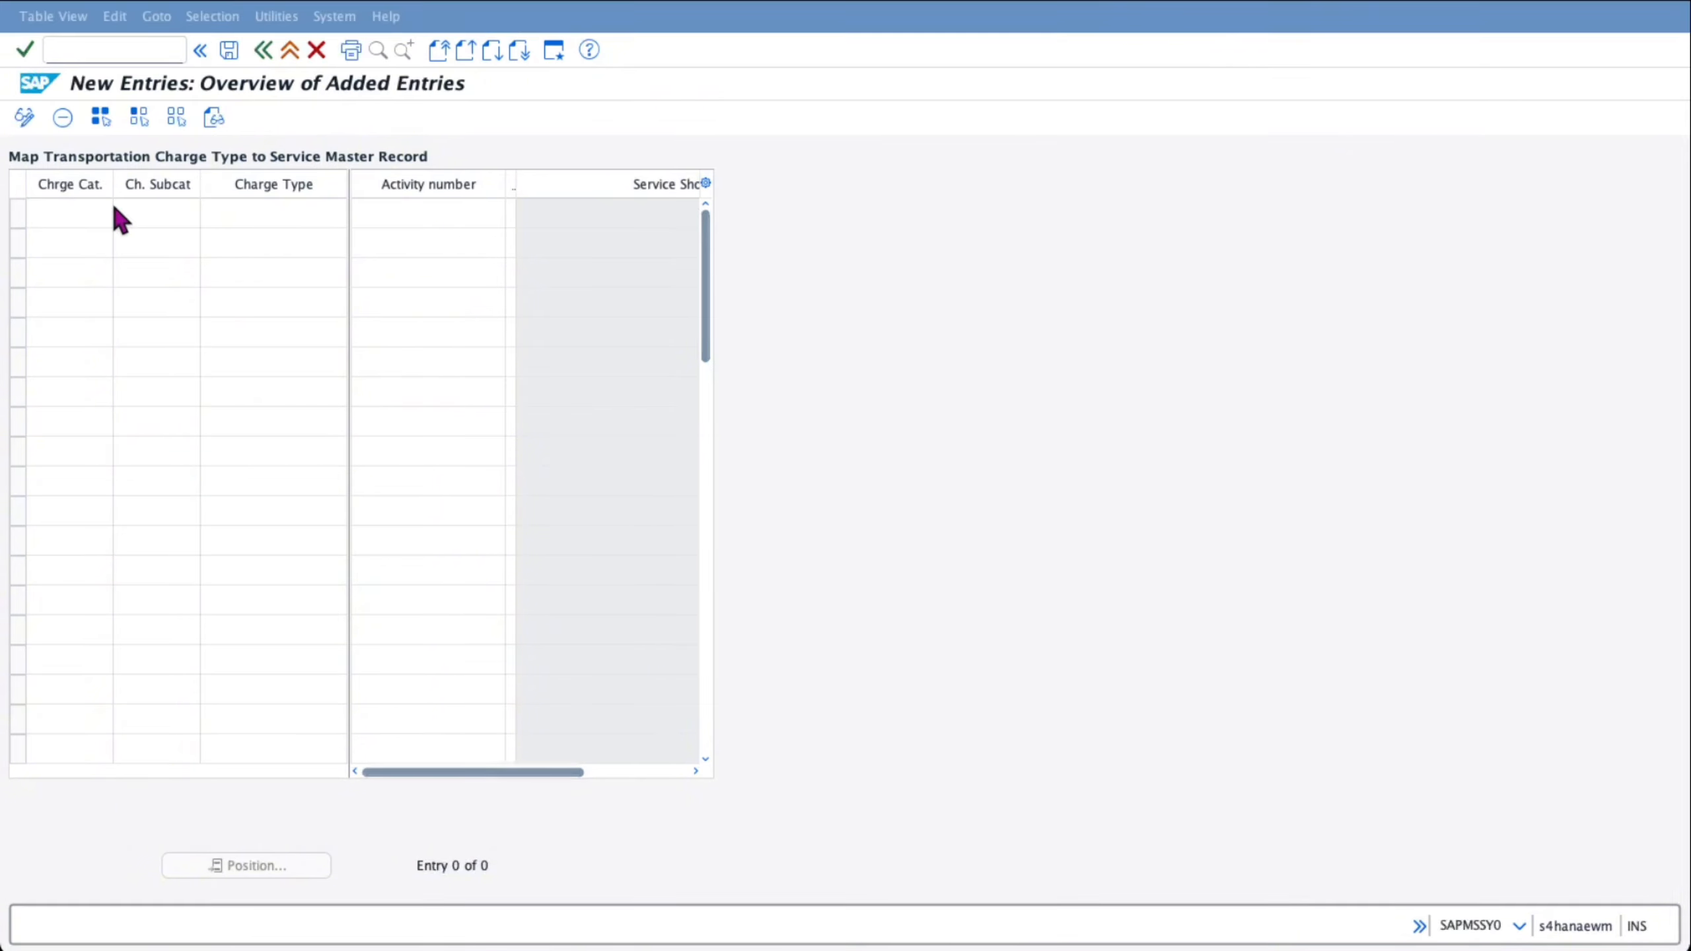
double_click(33, 171)
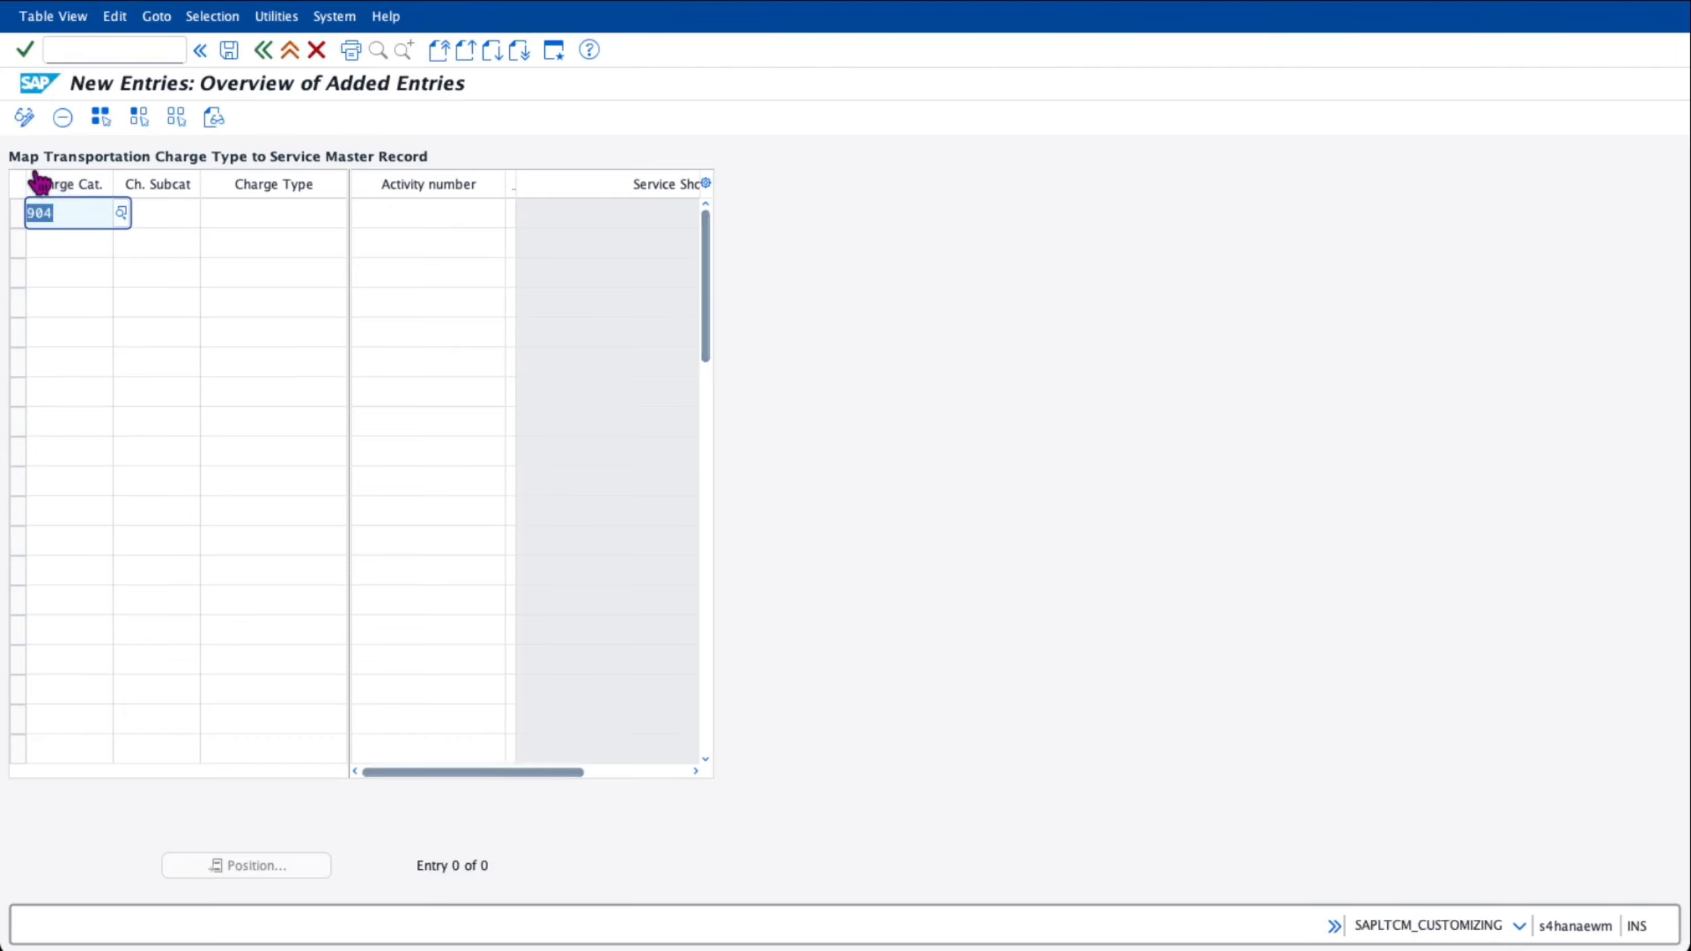
key(F4)
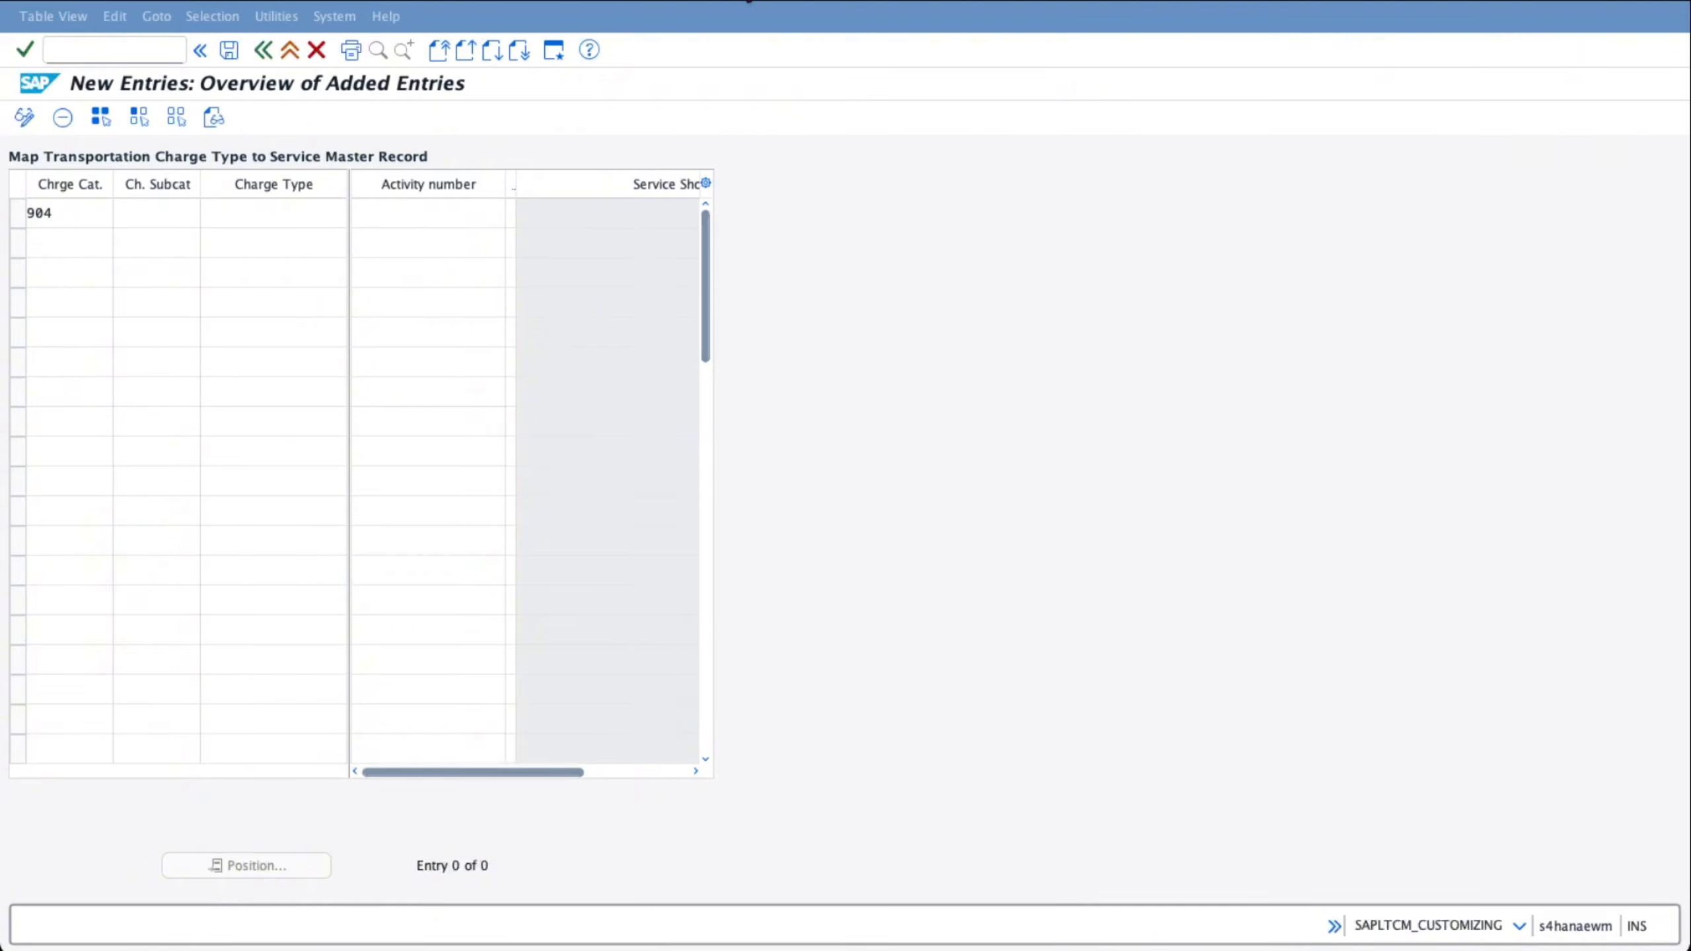
click(731, 1)
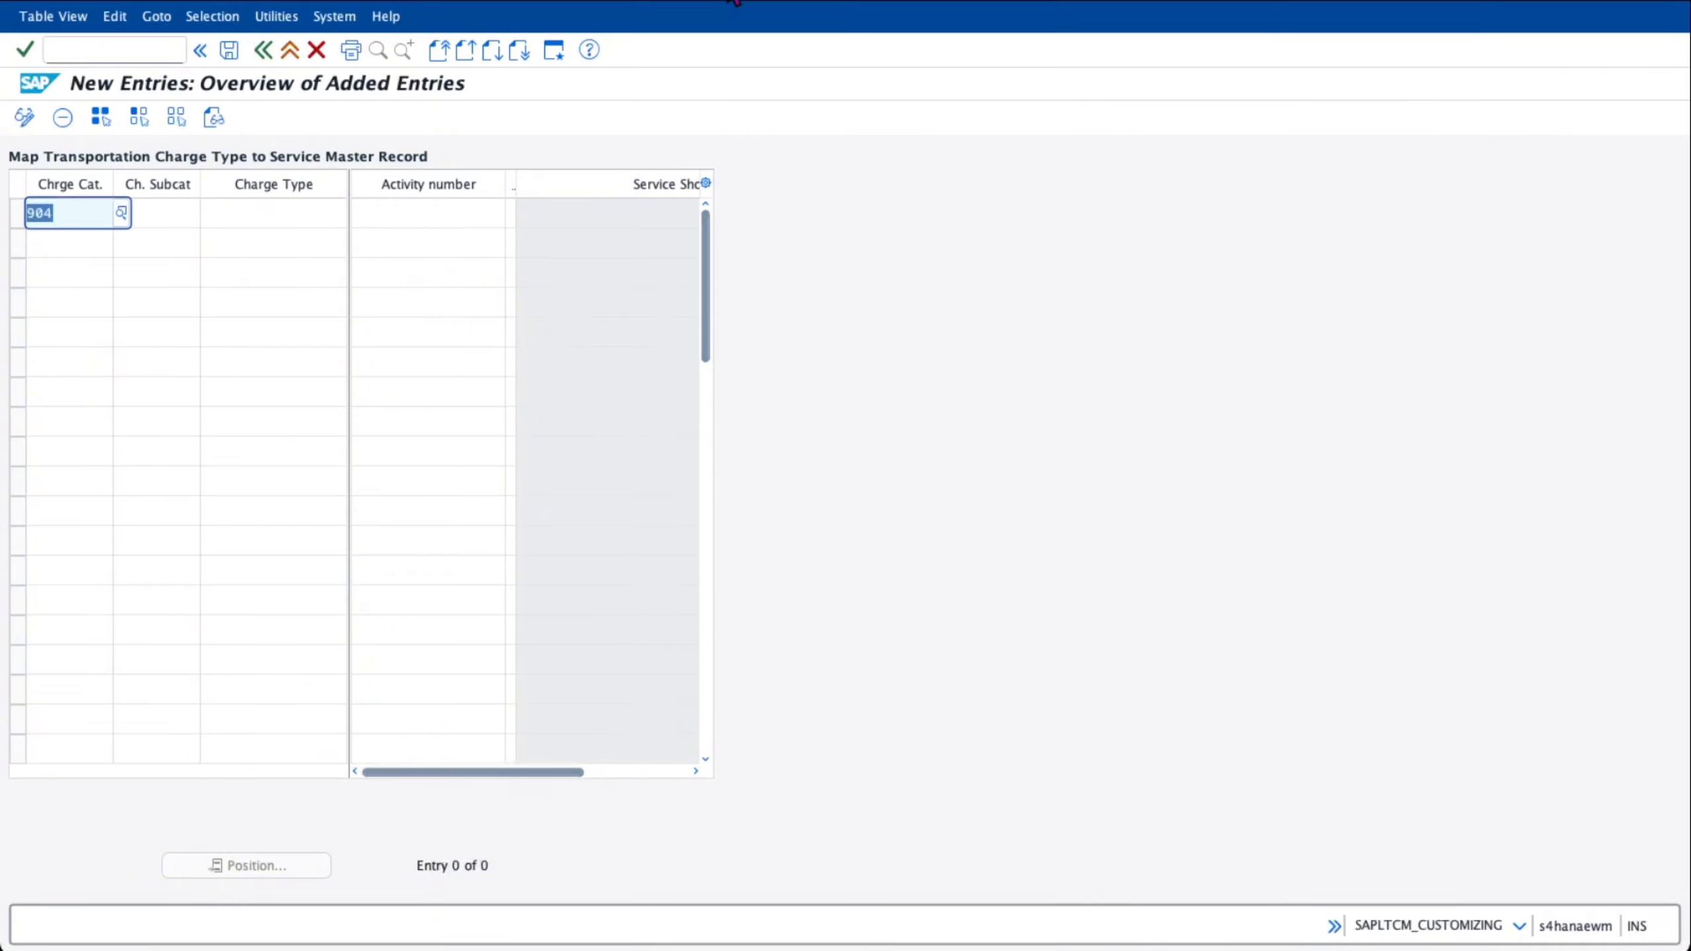
click(158, 211)
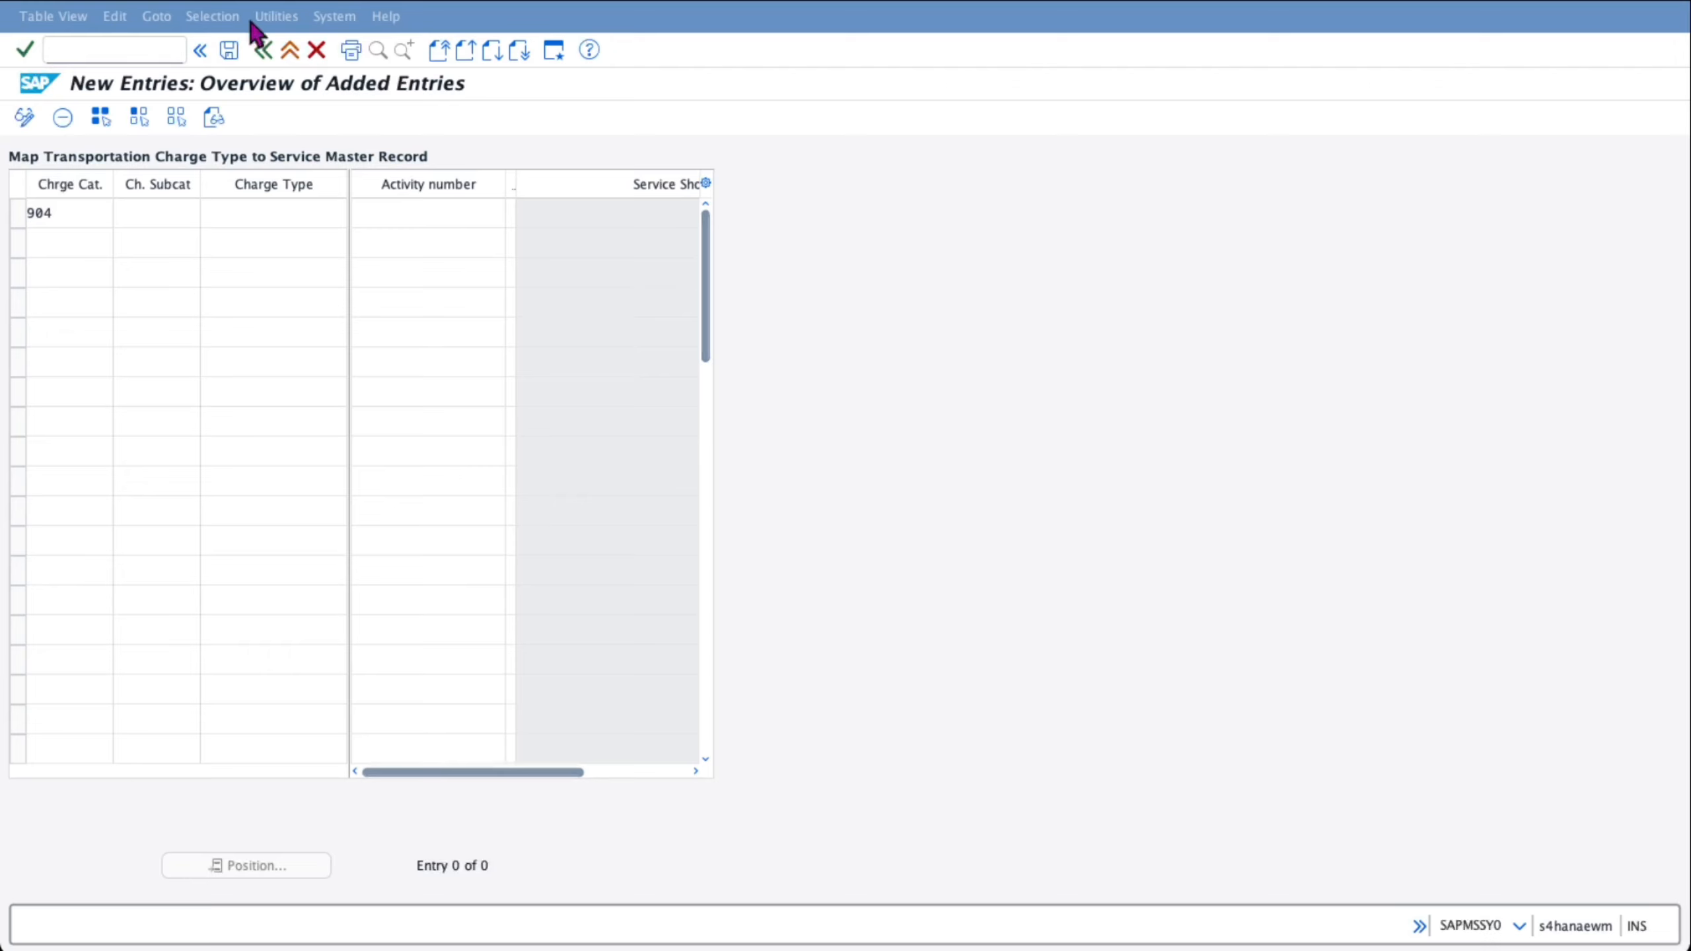
double_click(69, 137)
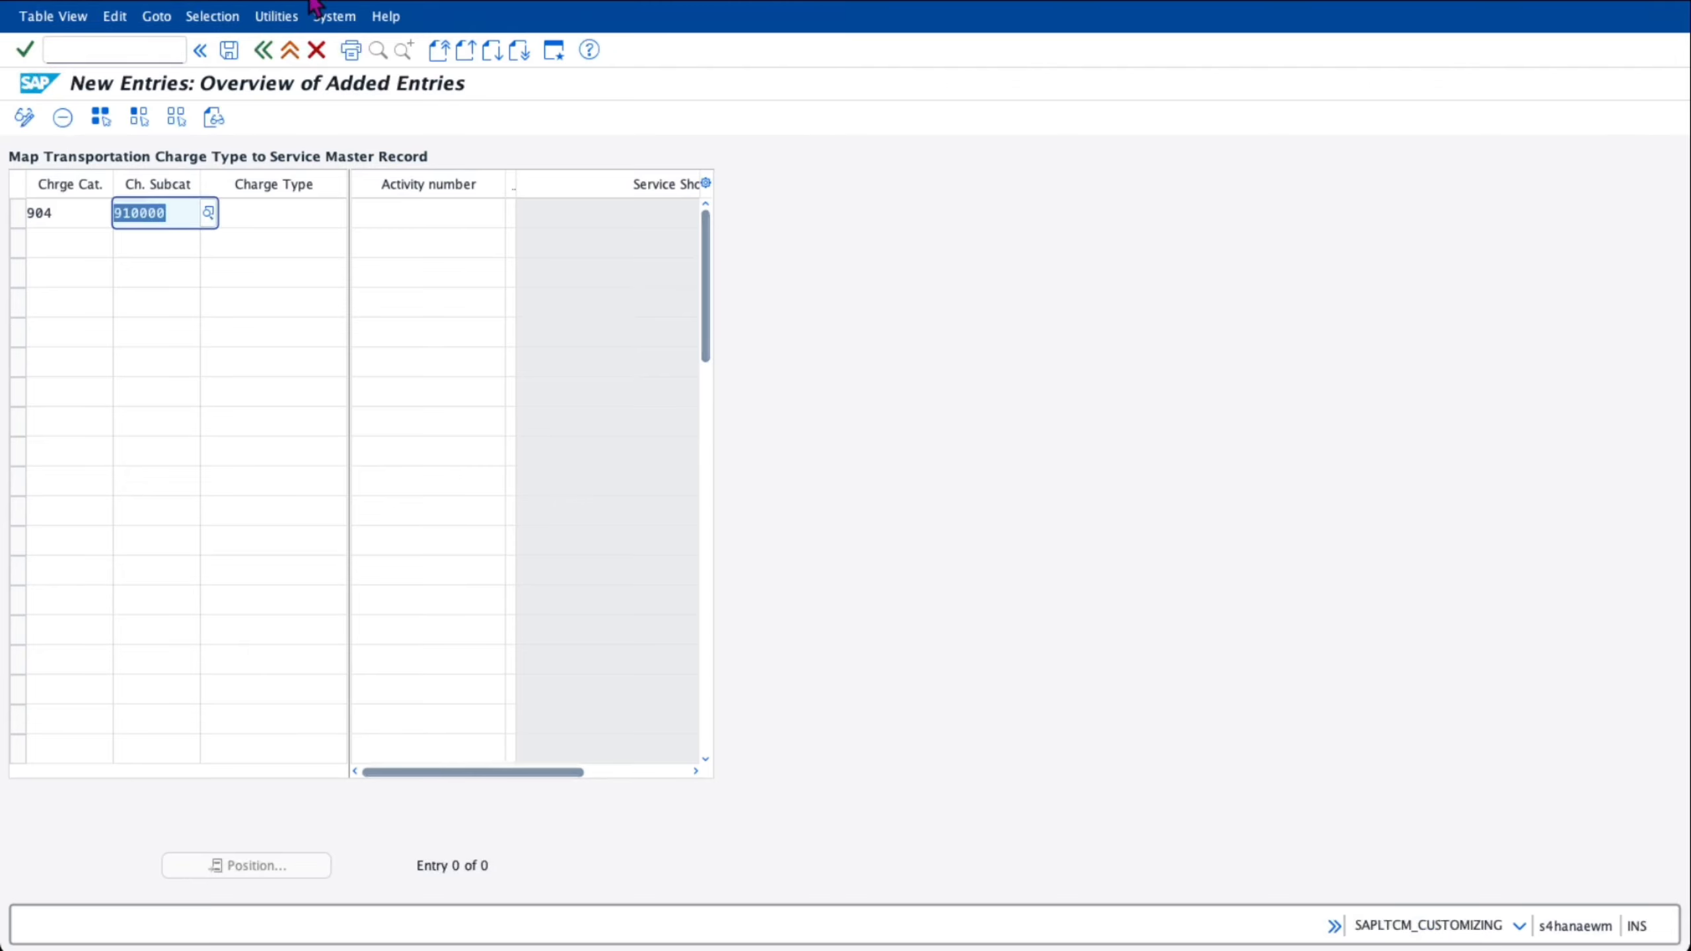
- Open the selection of possible charge types for the new mapping entry with category 904 and subcategory 910000
click(294, 214)
click(338, 212)
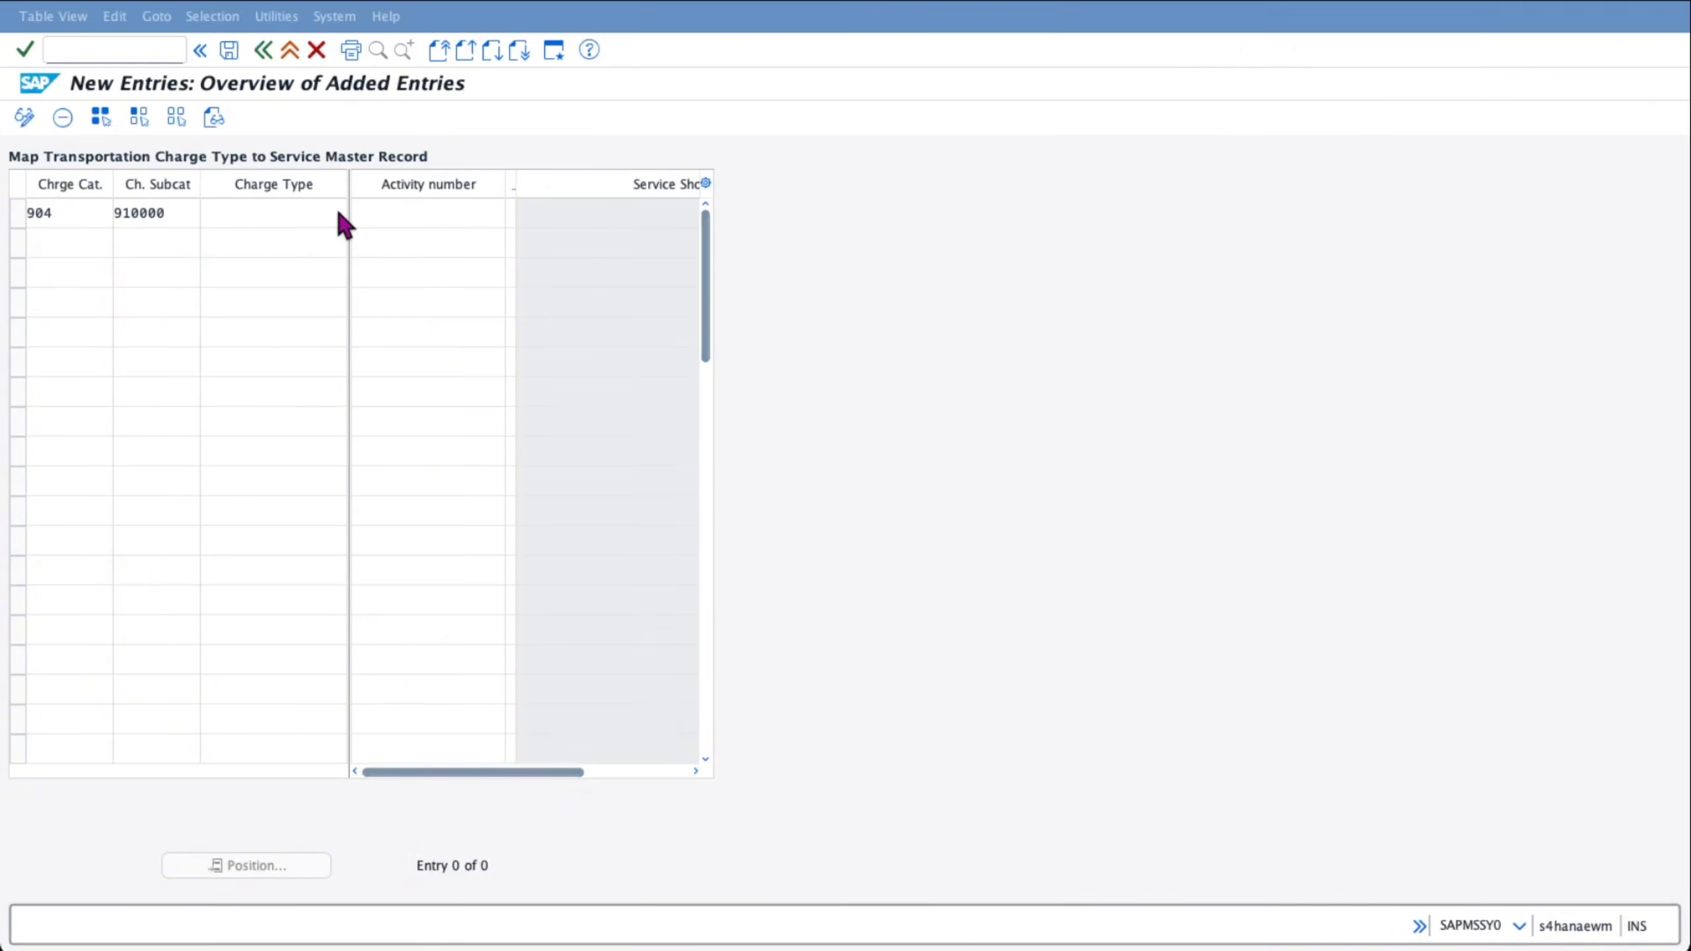